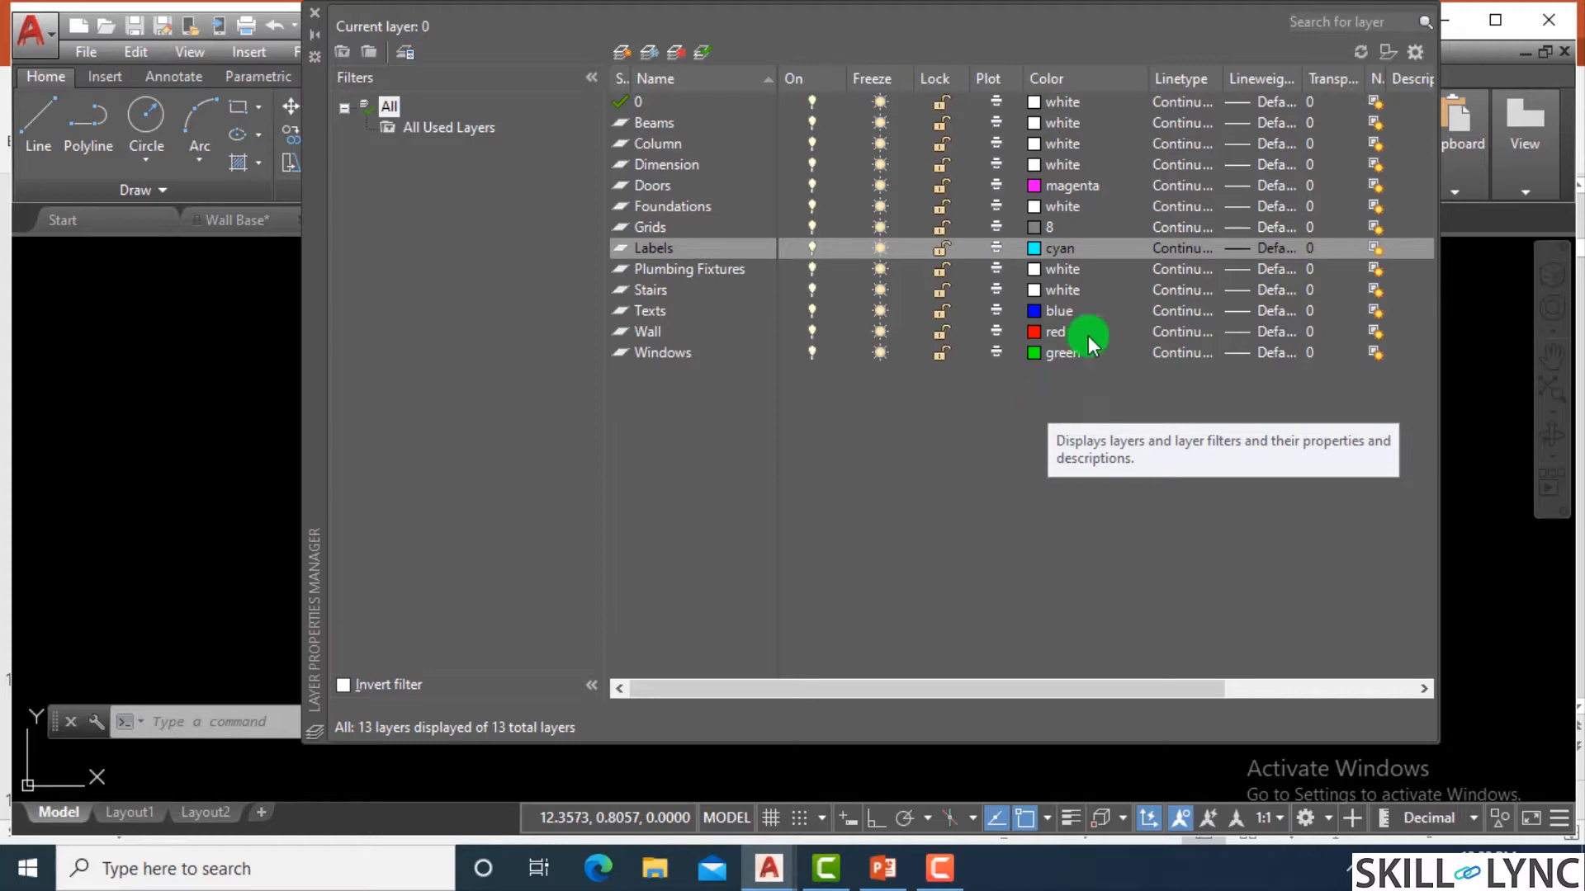
# Set the Foundations layer to index color 120 and the Dimension layer to index color 40.
pyautogui.click(1033, 208)
pyautogui.click(789, 355)
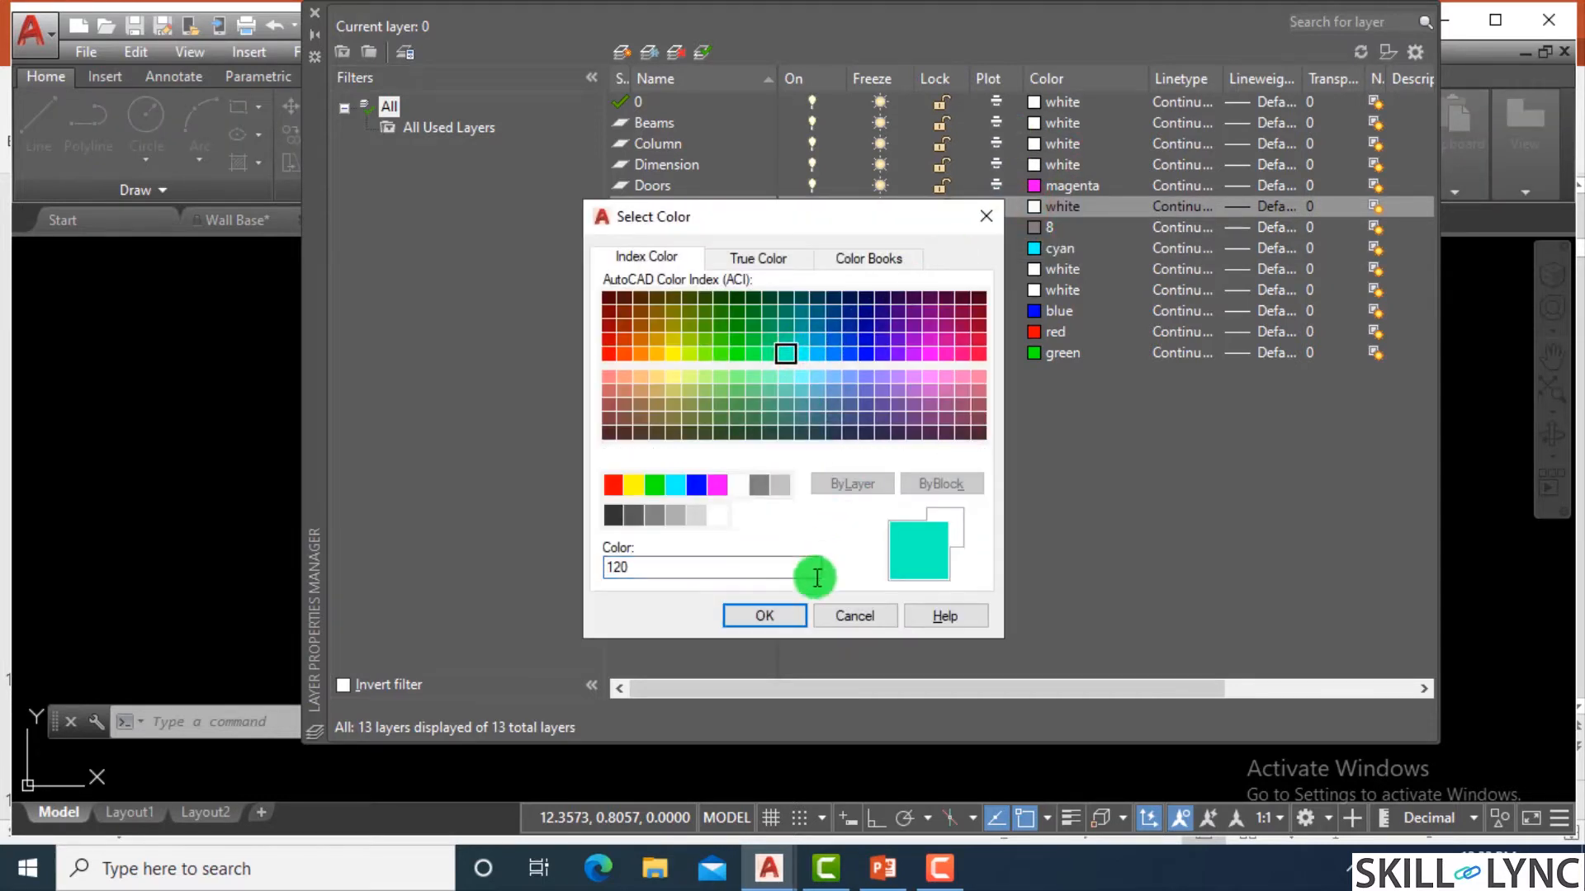
pyautogui.click(776, 614)
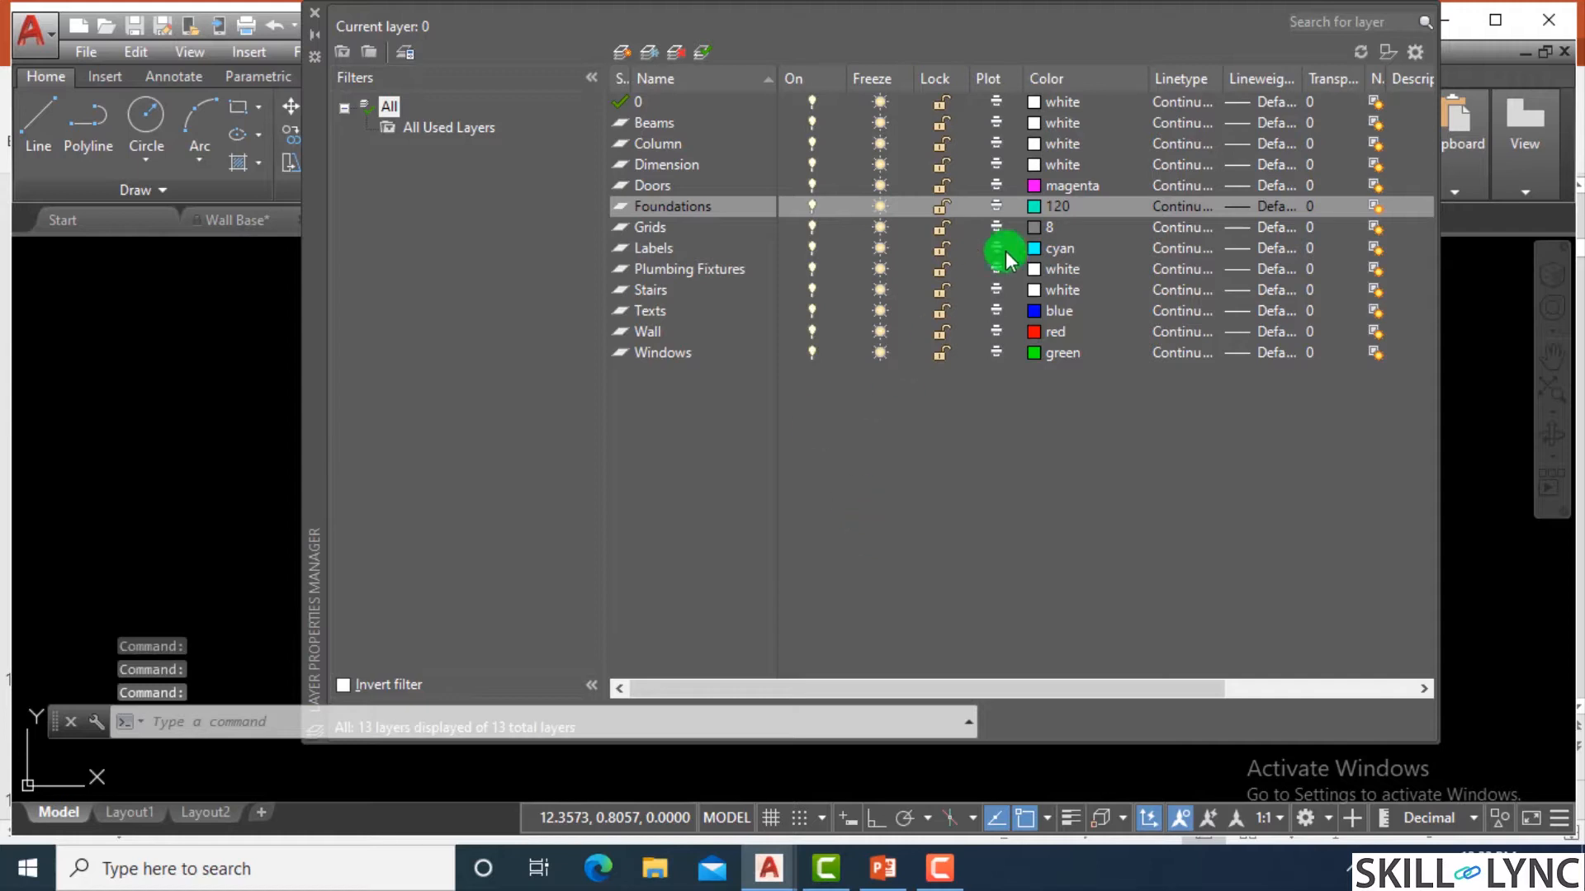
pyautogui.click(1034, 165)
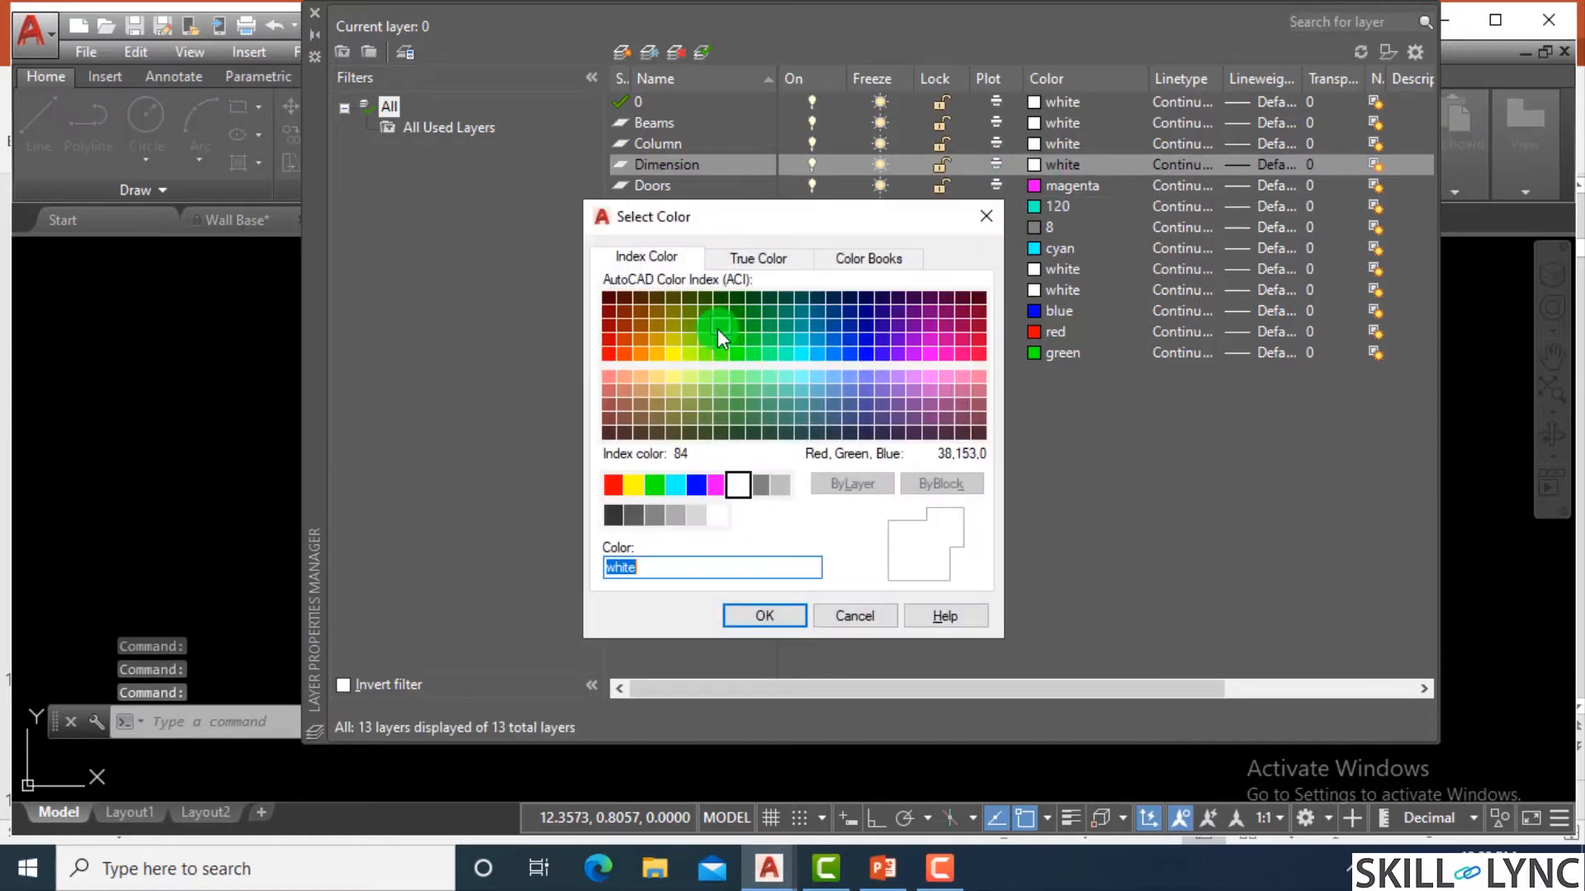
pyautogui.click(661, 357)
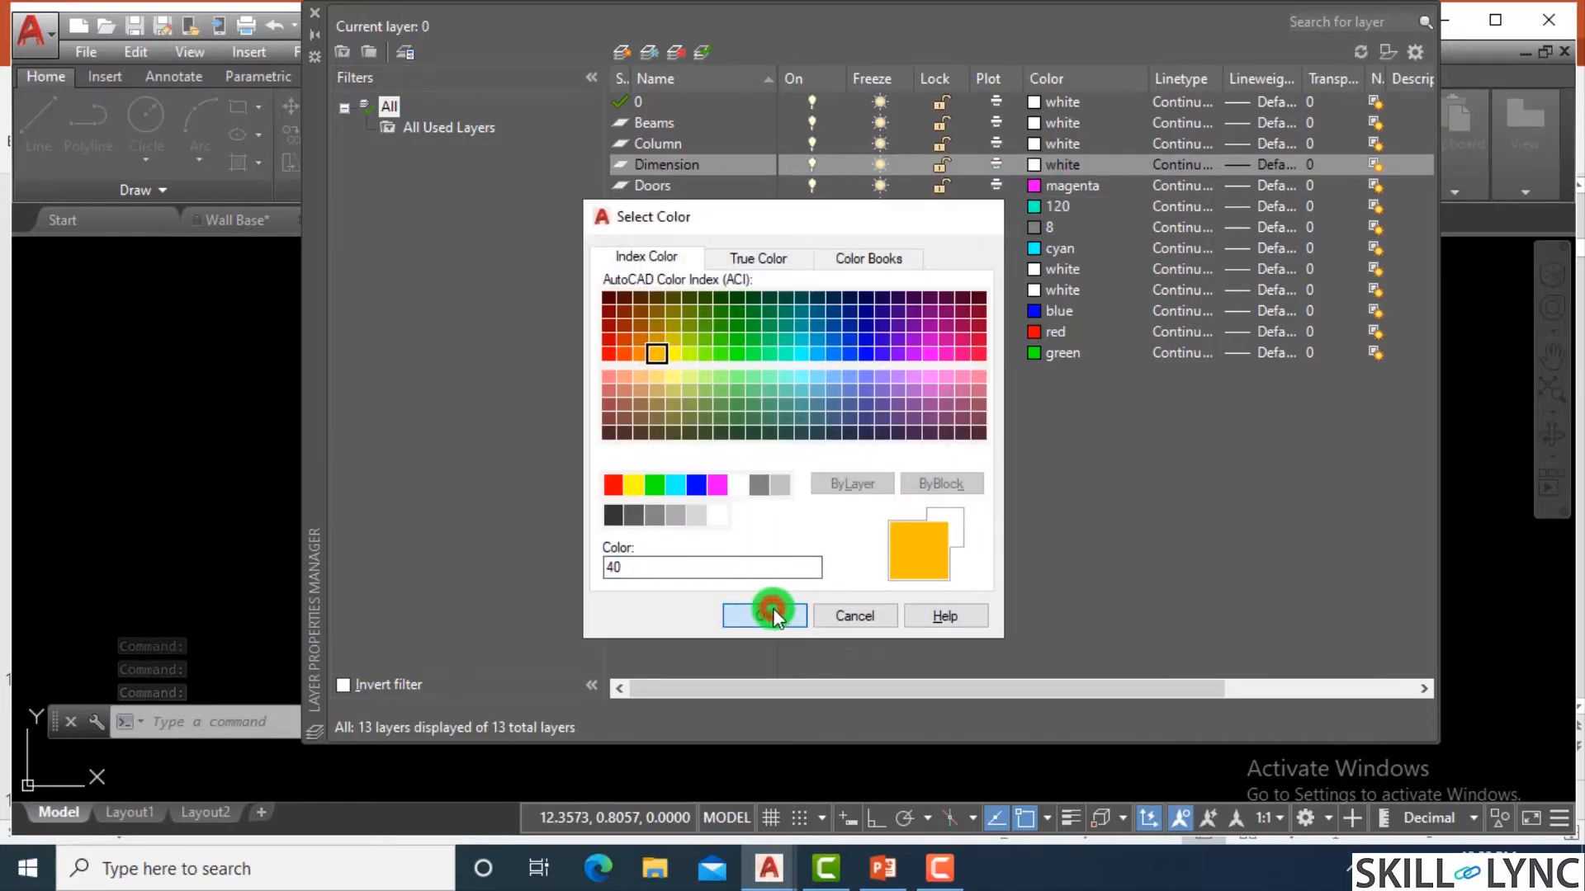
pyautogui.click(765, 615)
# Assign index color 30 to the Column layer and index color 62 to the Beams layer.
pyautogui.click(1034, 144)
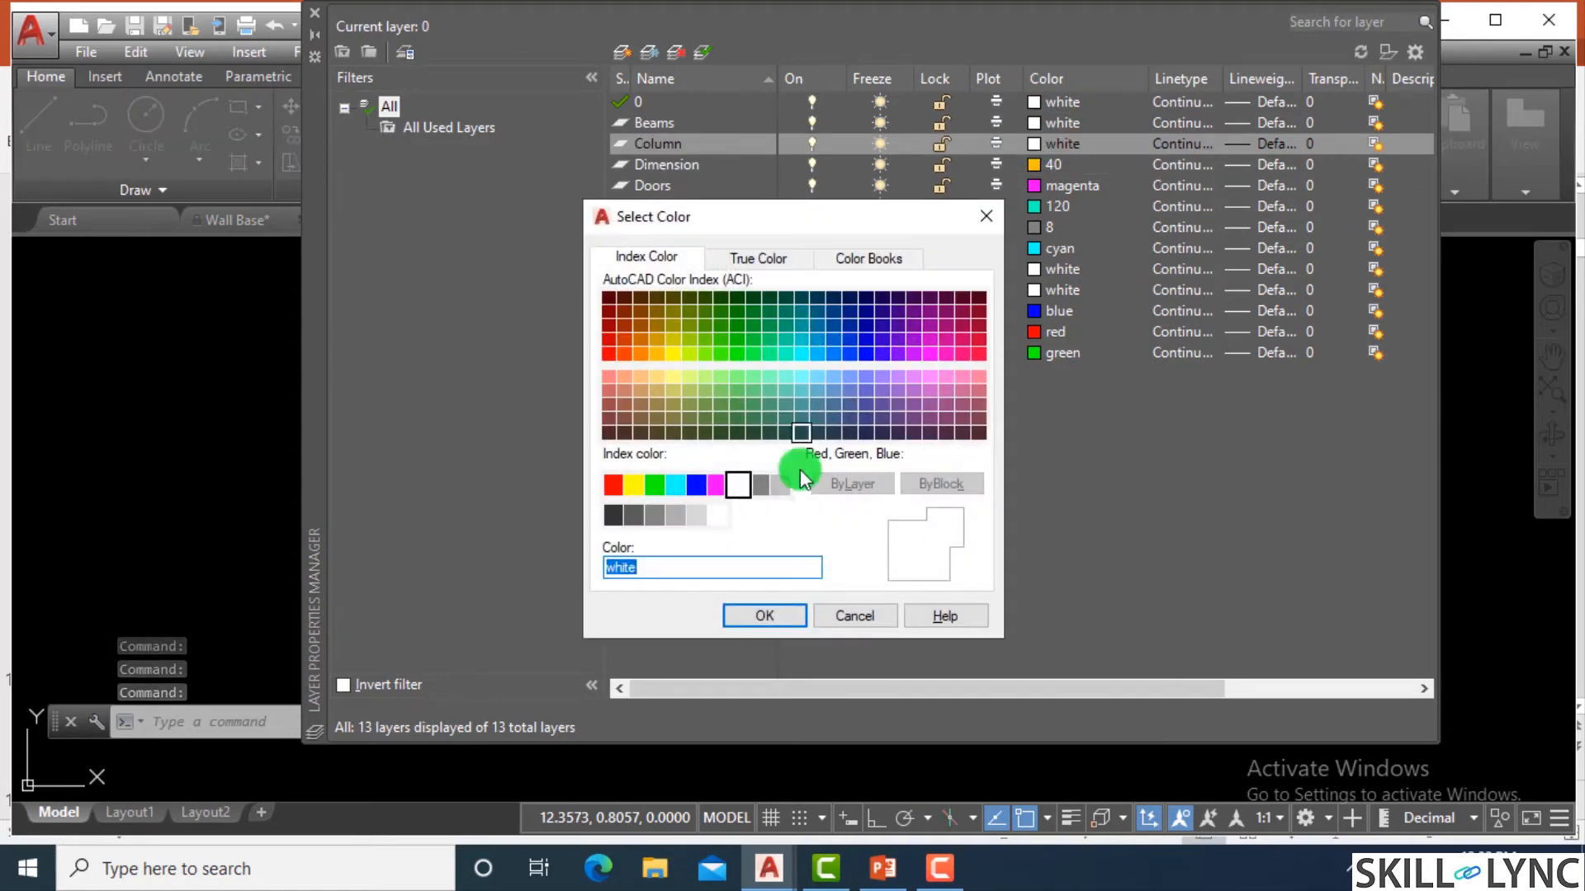
pyautogui.click(646, 354)
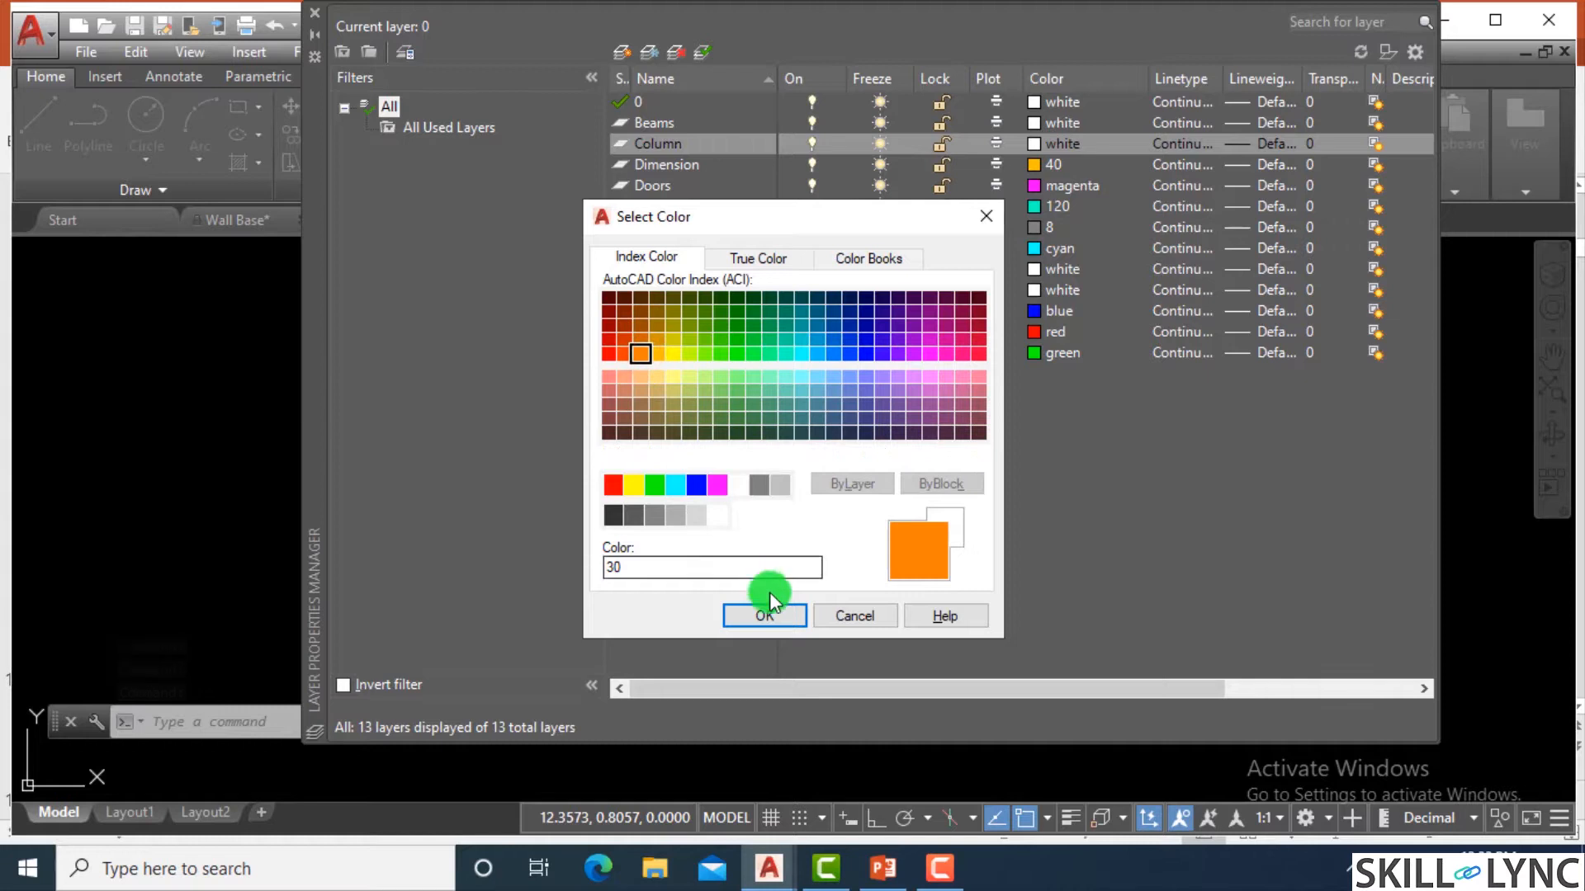
pyautogui.click(773, 614)
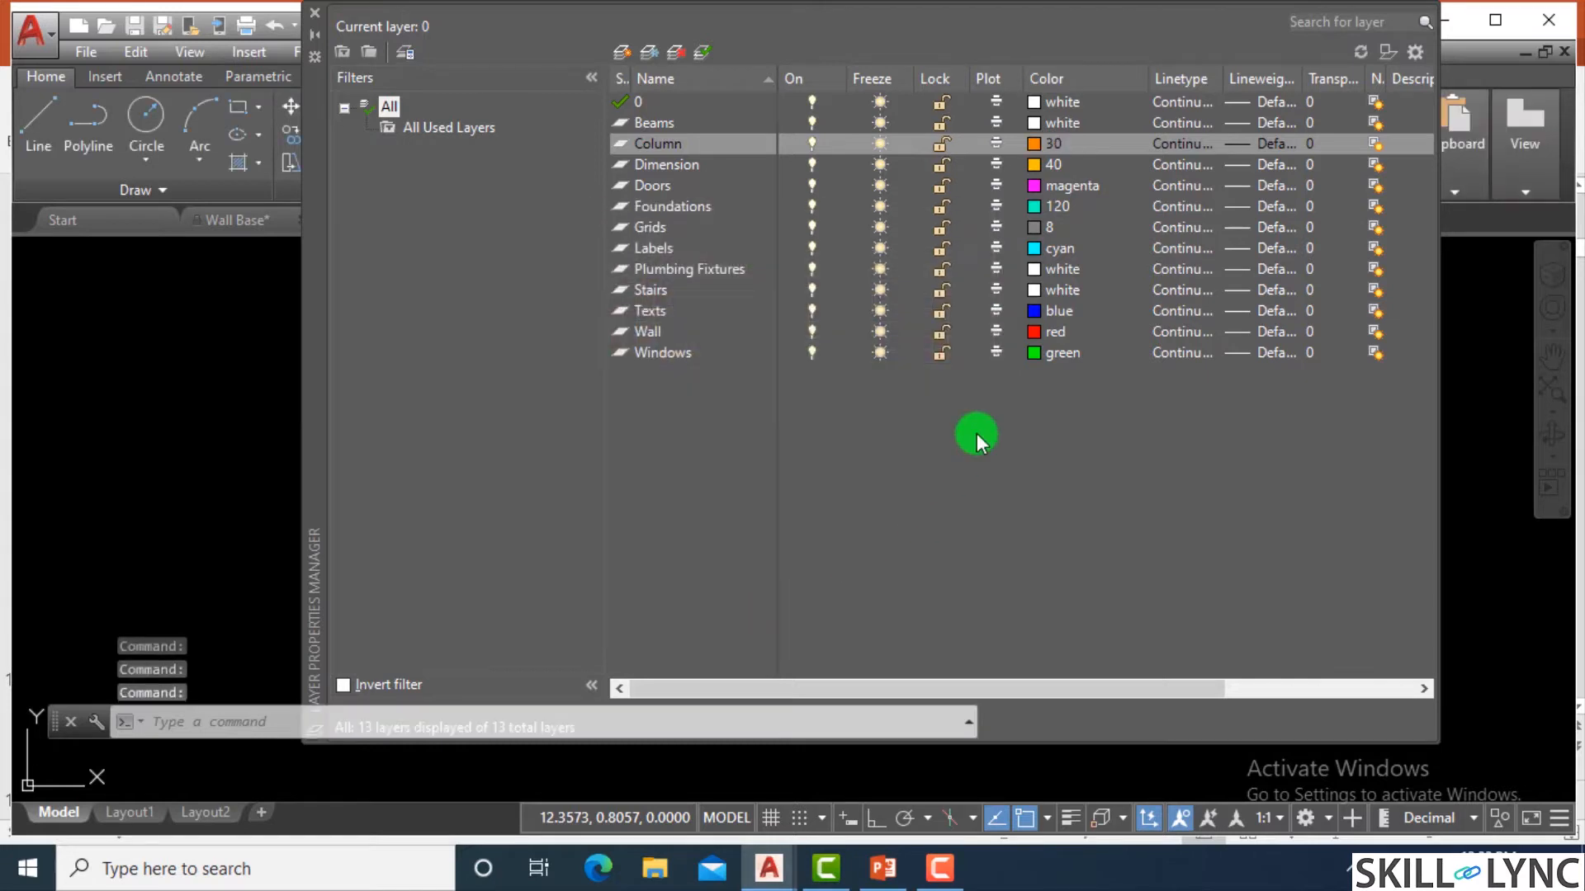
pyautogui.click(1042, 120)
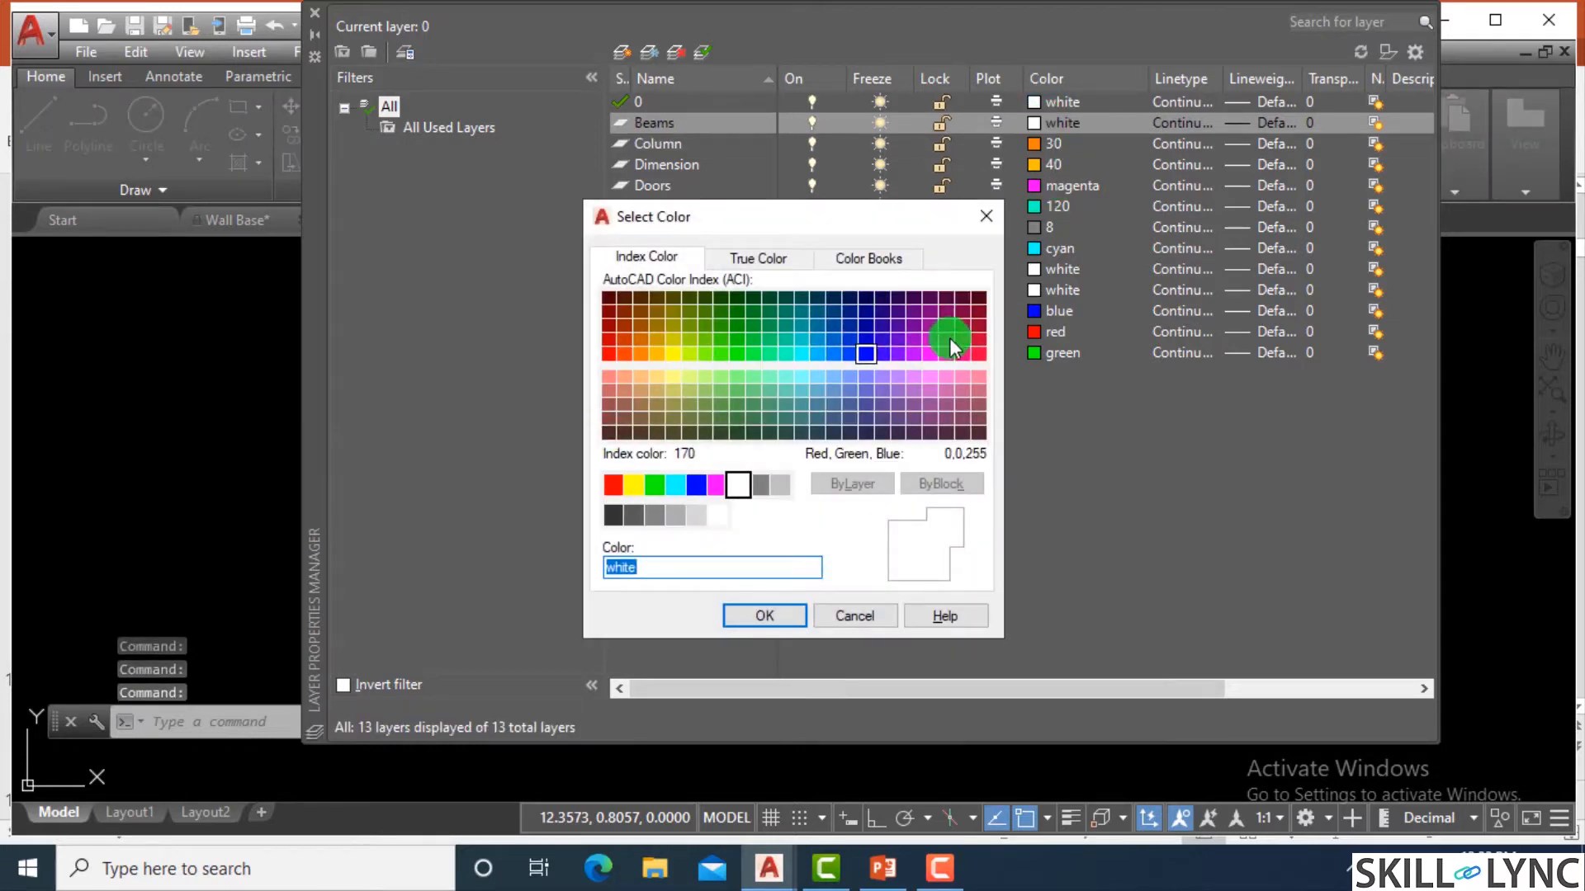
pyautogui.click(956, 333)
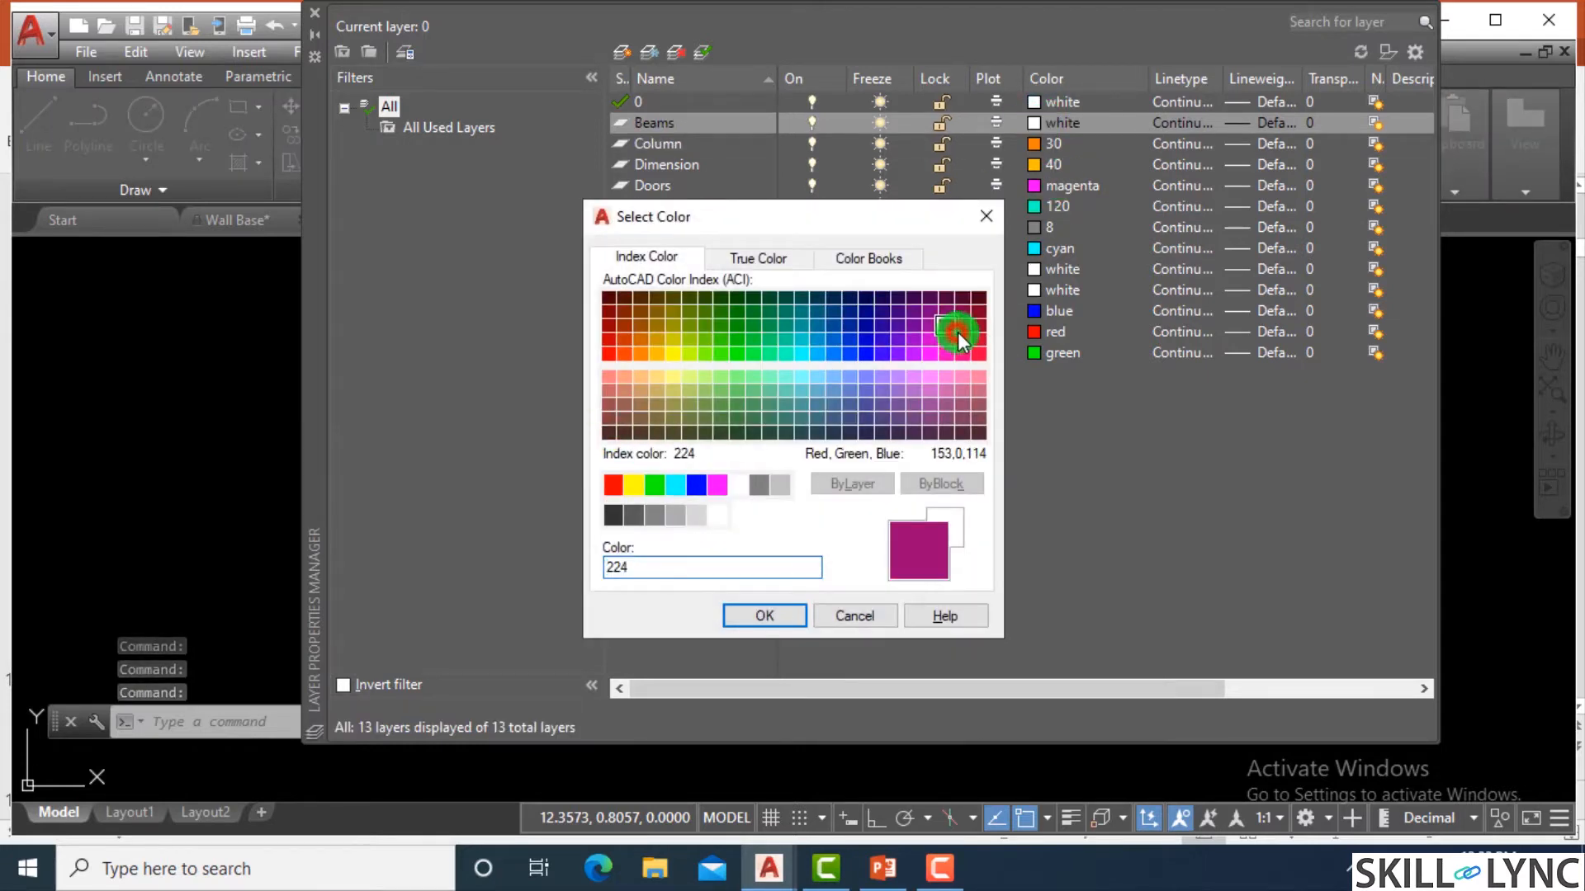
pyautogui.click(689, 339)
pyautogui.click(751, 616)
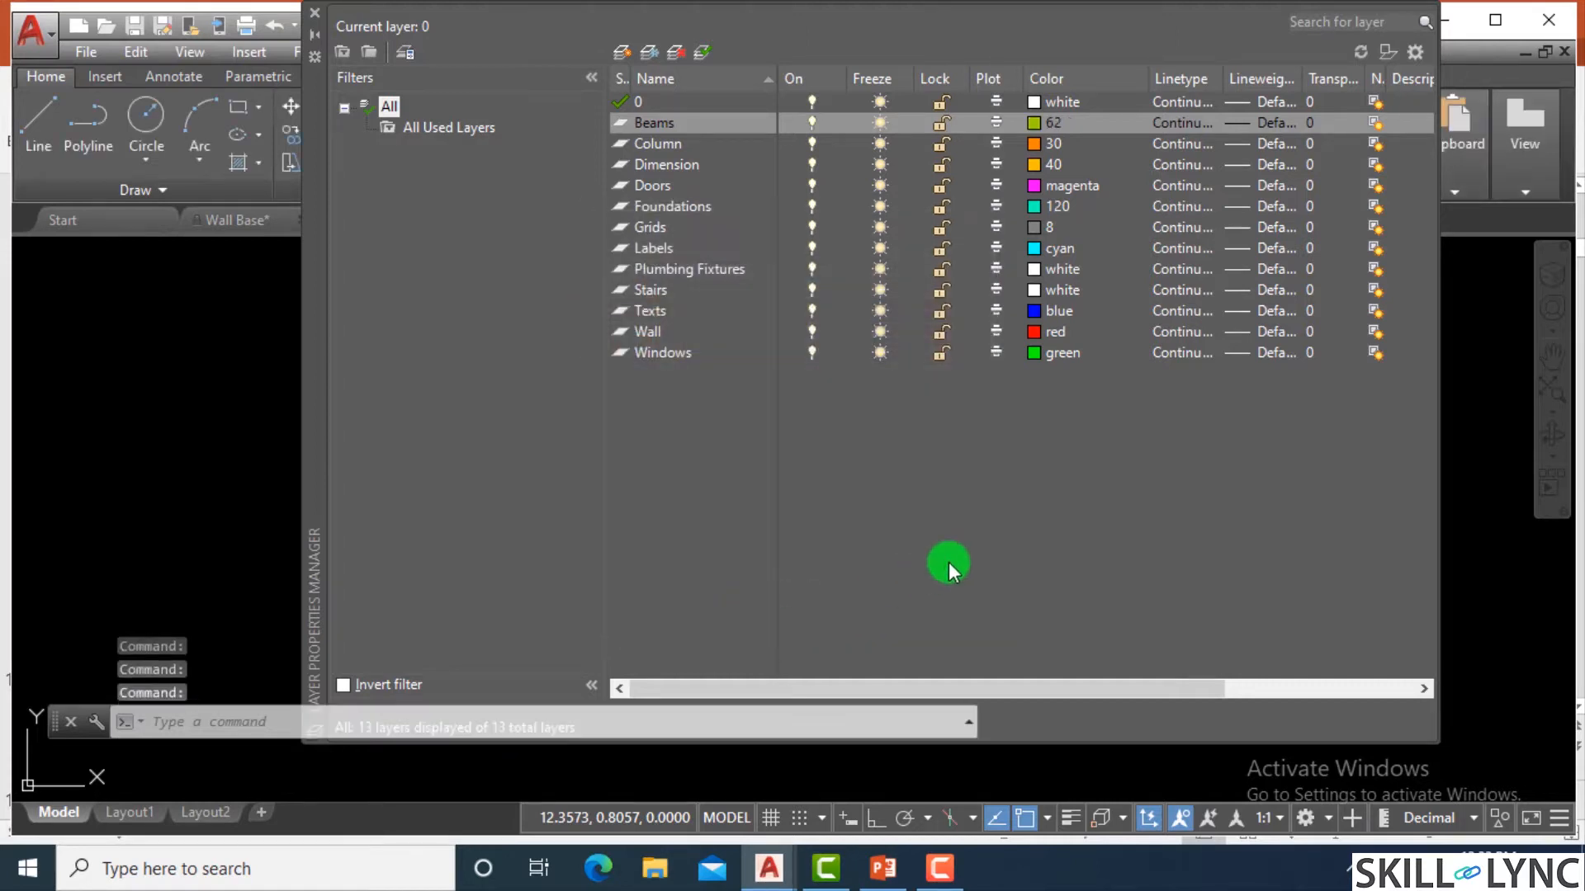
# Give the Plumbing Fixtures layer index color 85 and the Stairs layer index color 43.
pyautogui.click(1033, 269)
pyautogui.click(720, 404)
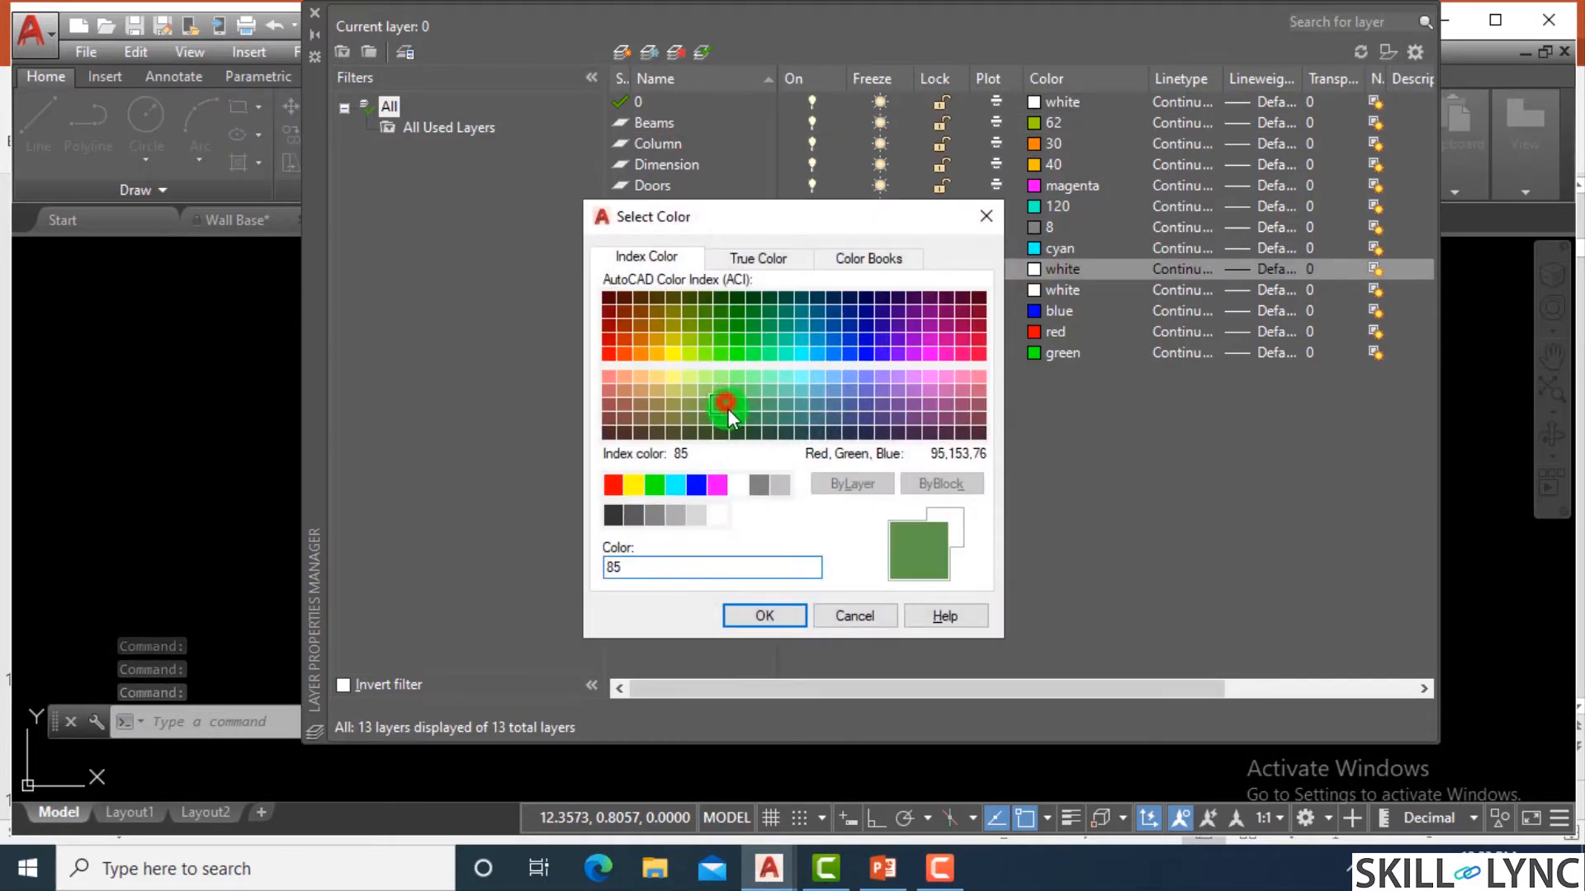
pyautogui.click(754, 620)
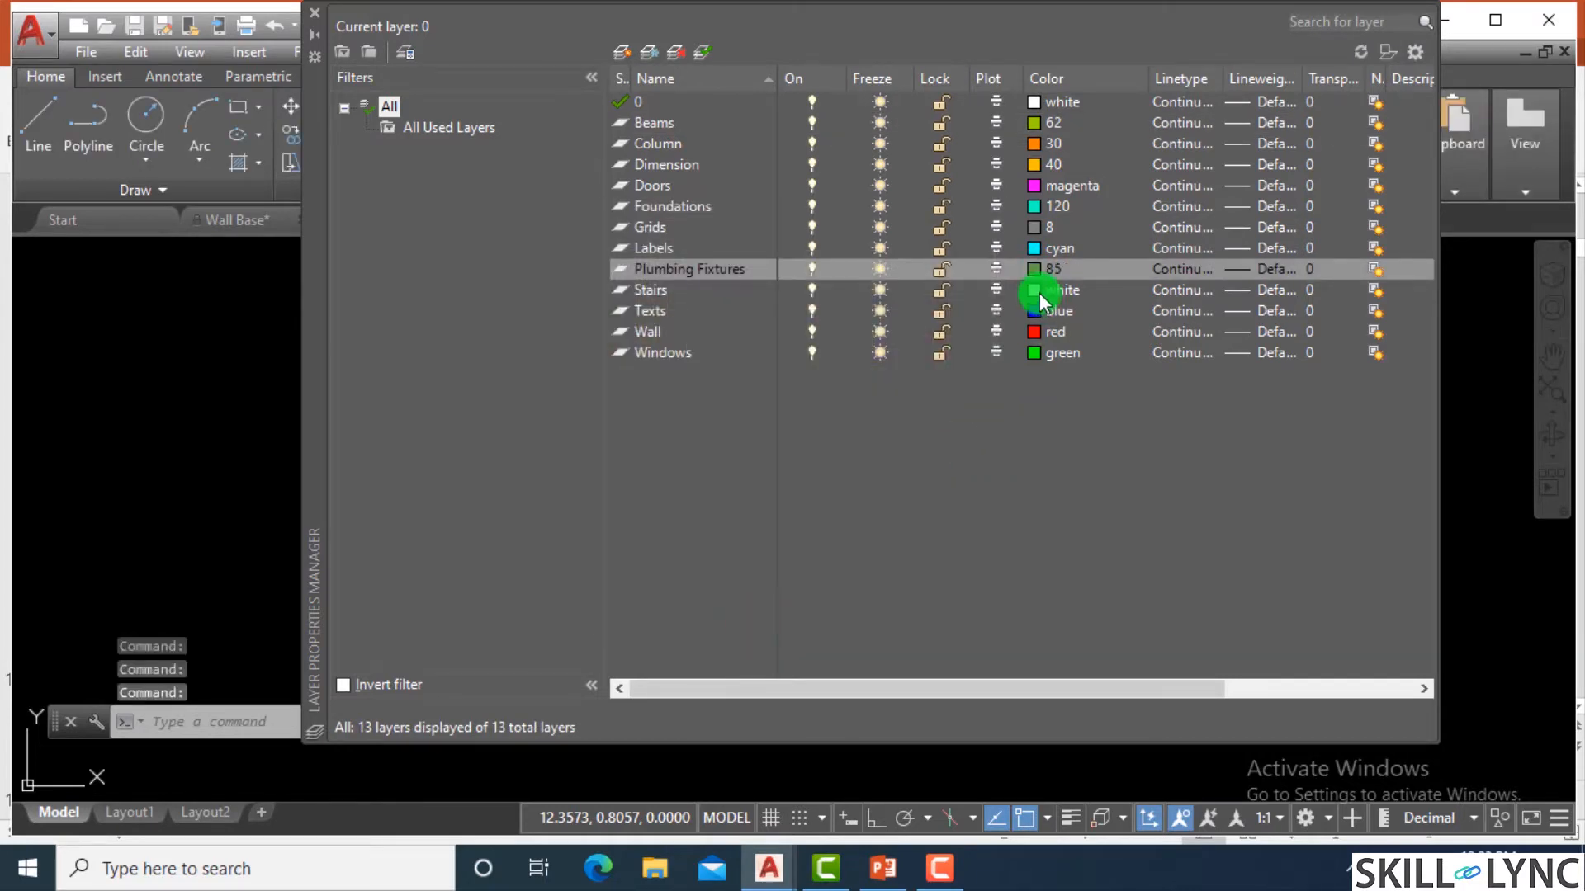
pyautogui.click(1036, 290)
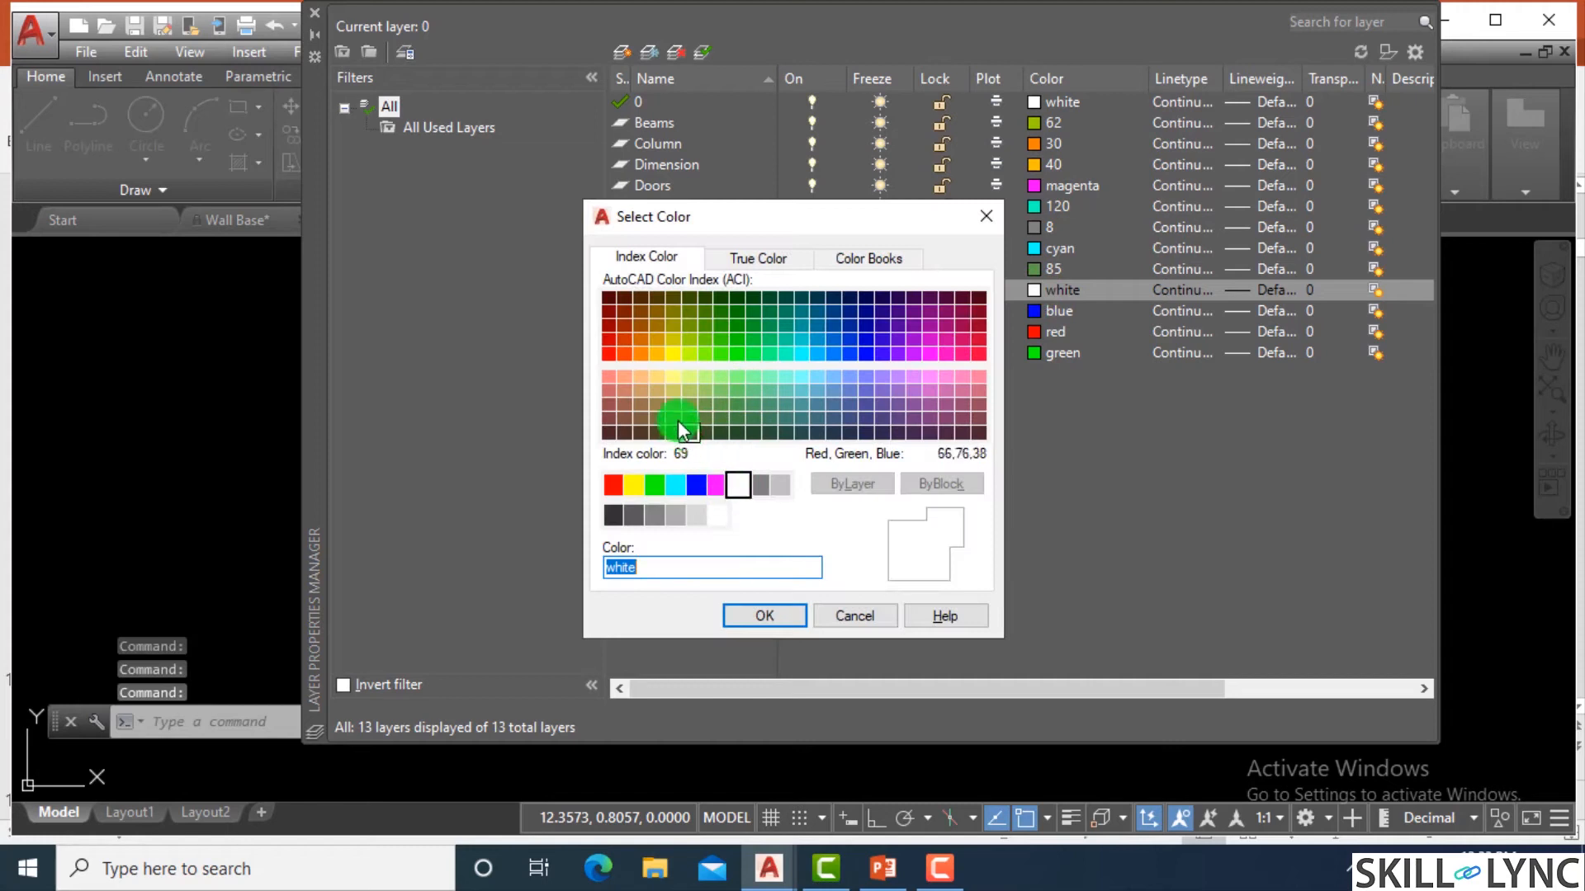
pyautogui.click(659, 392)
pyautogui.click(772, 615)
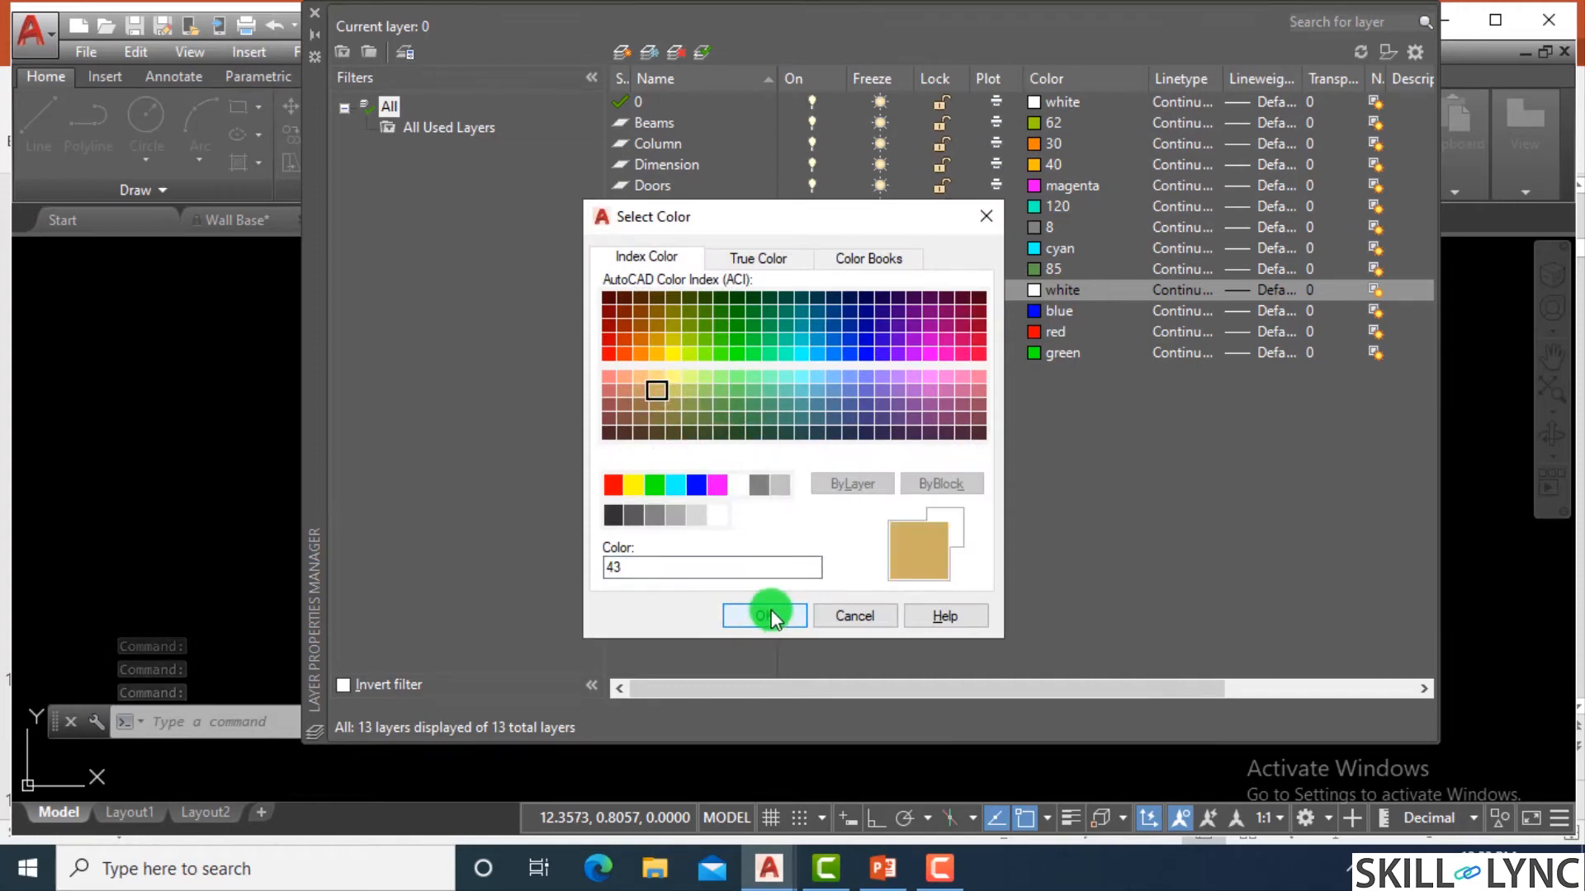
# Change layer 0 to index color 20 and close the Layer Properties Manager.
pyautogui.click(1040, 101)
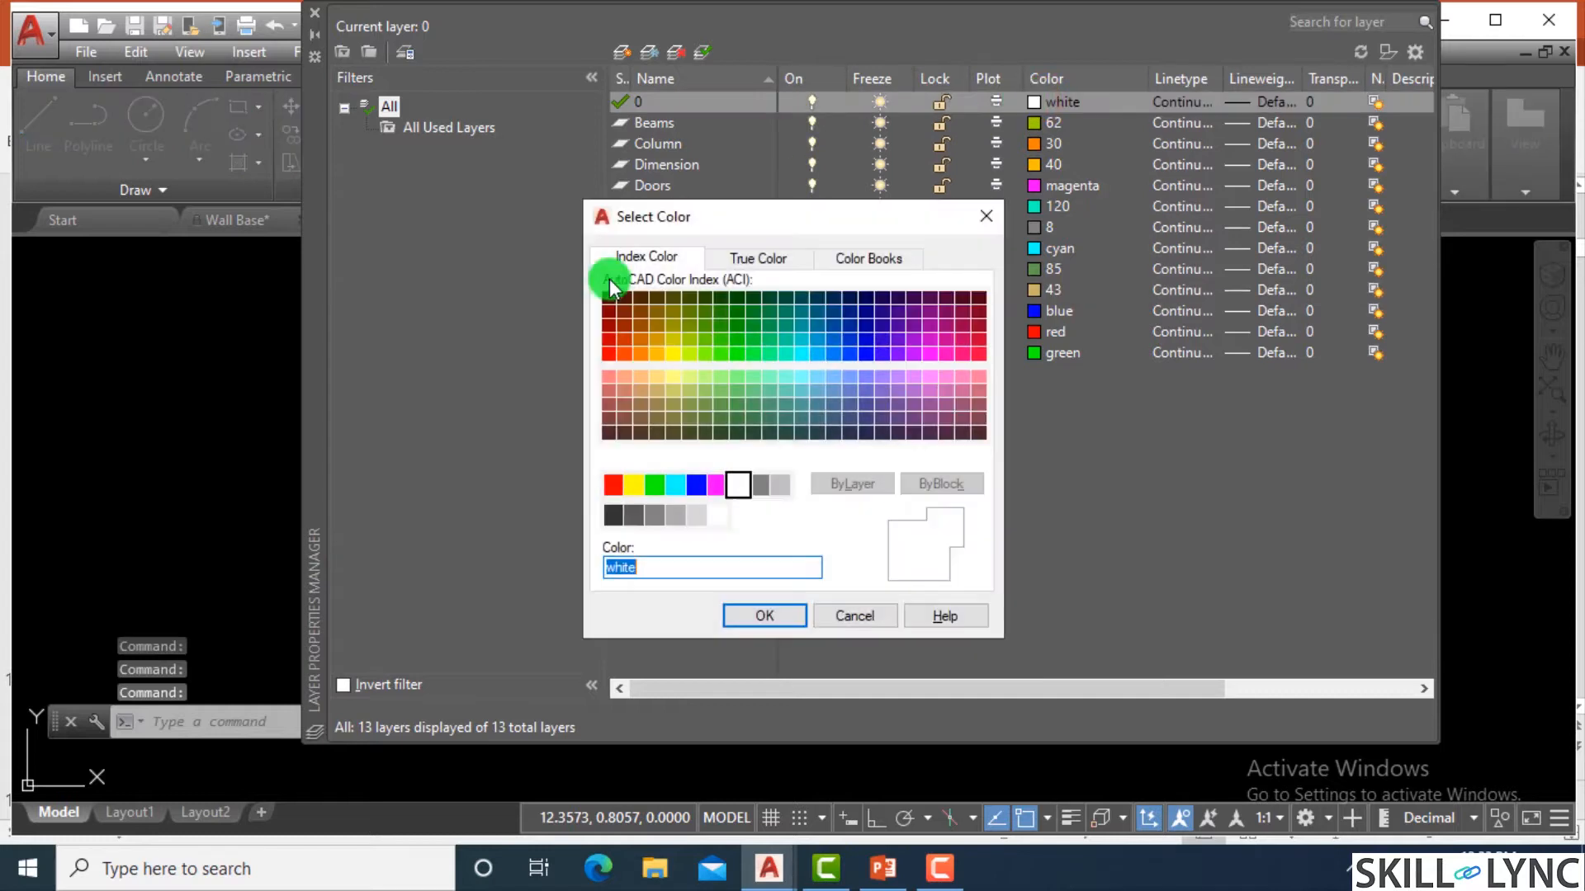
pyautogui.click(625, 356)
pyautogui.click(750, 617)
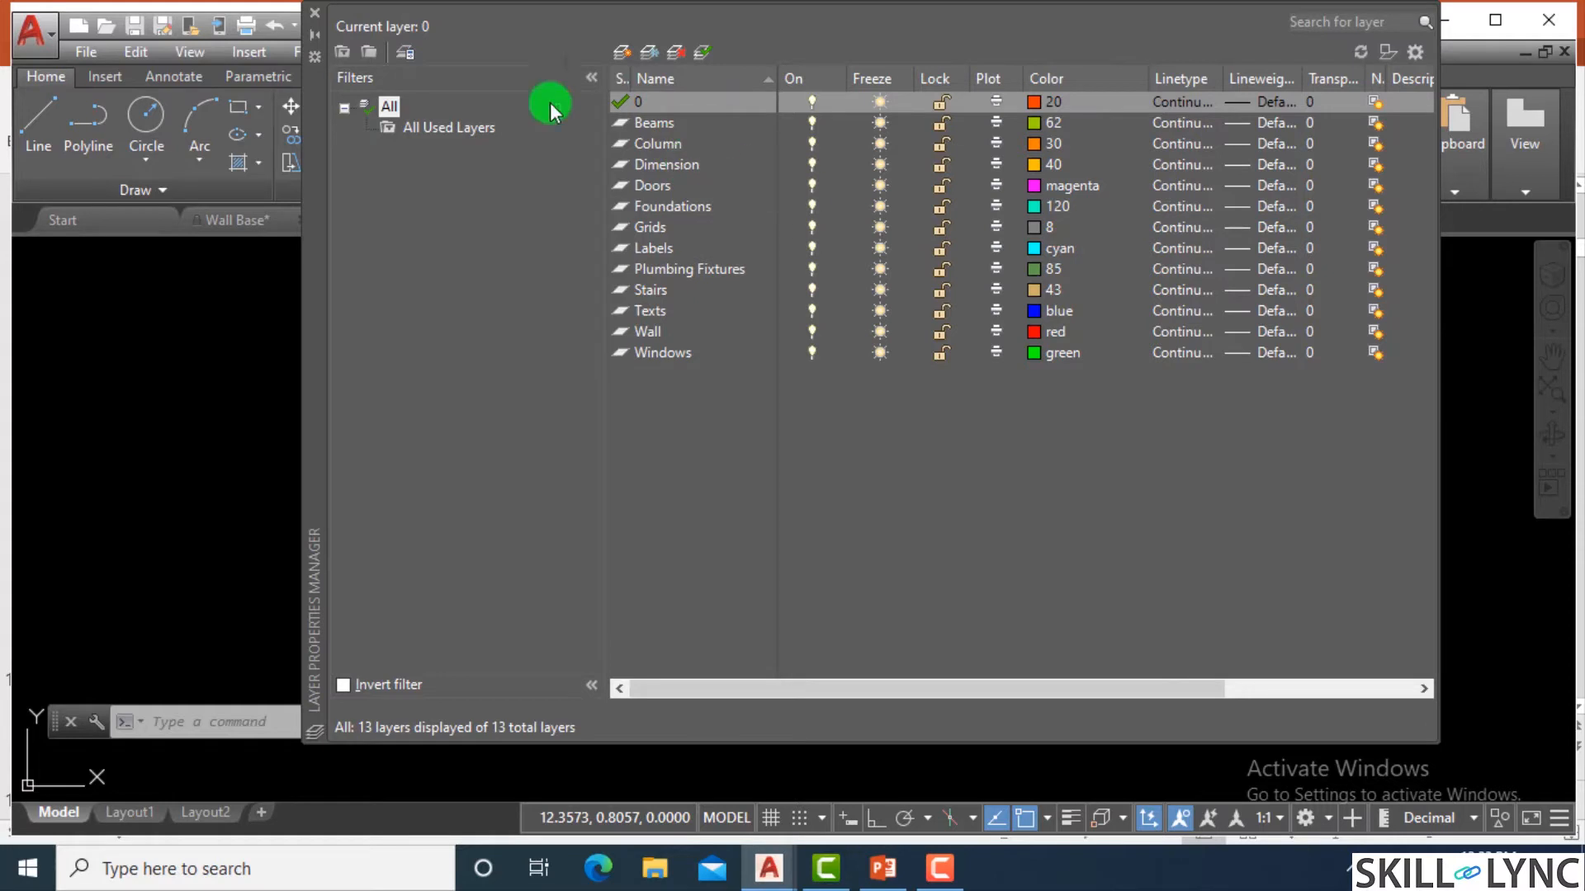
pyautogui.click(313, 20)
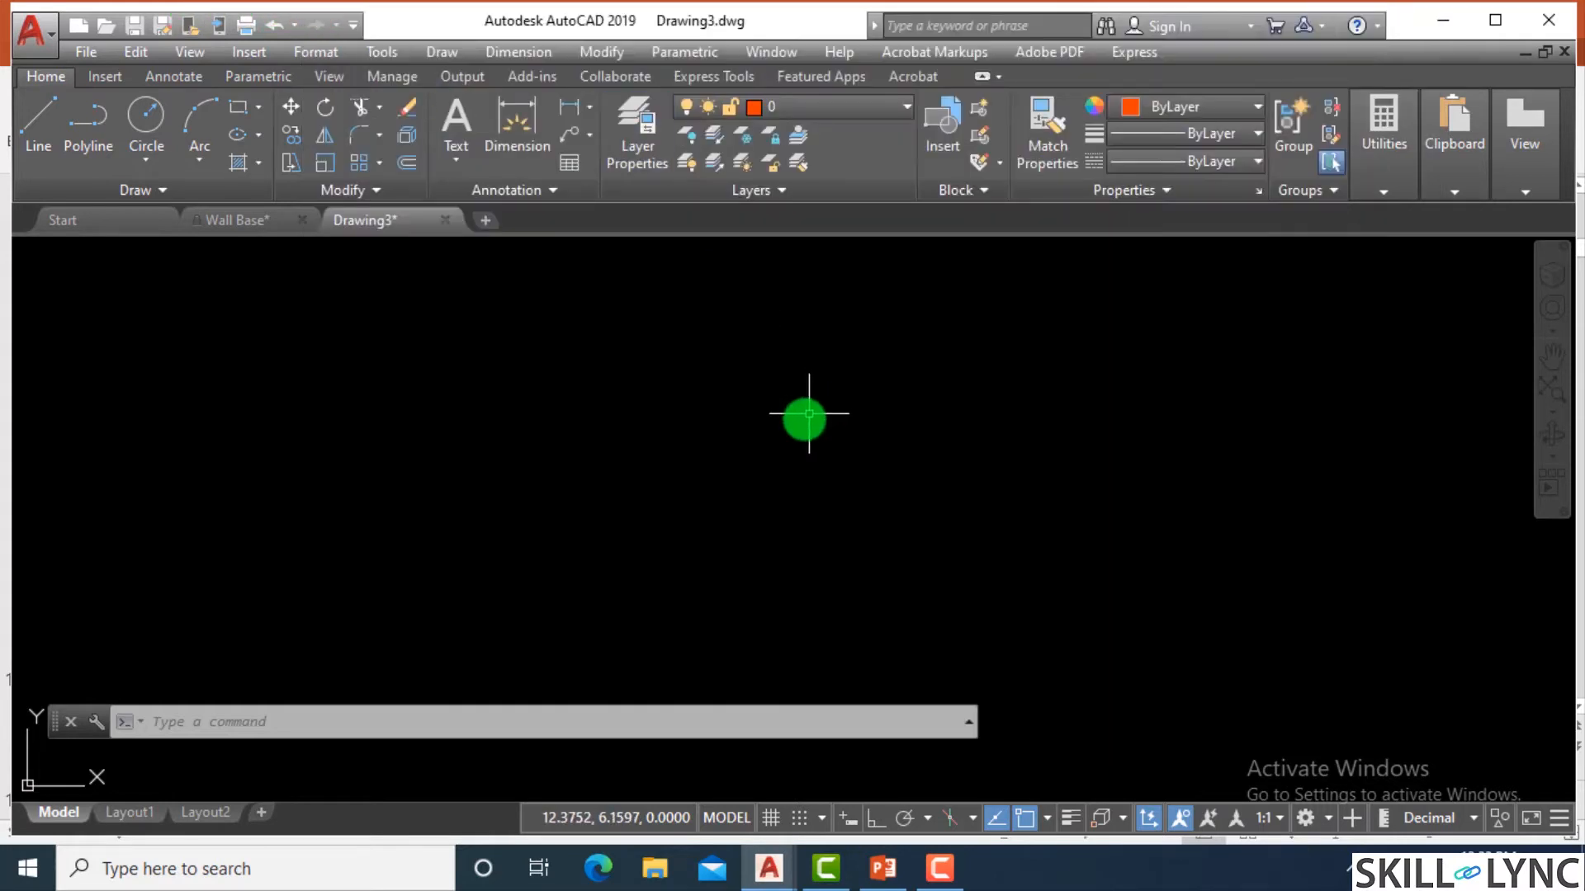
pyautogui.click(800, 109)
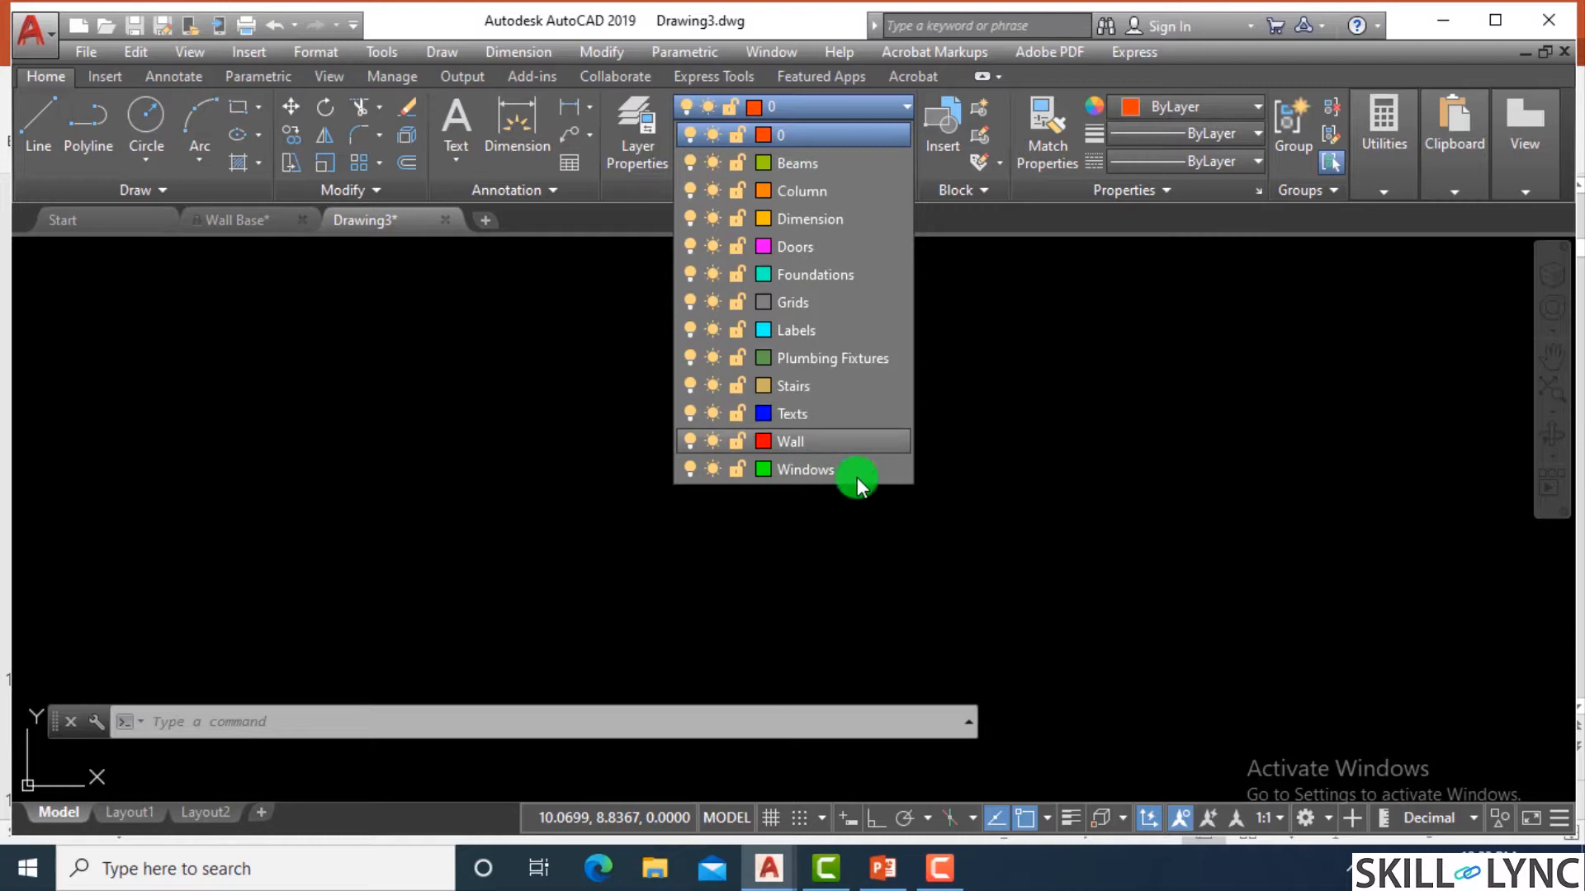
pyautogui.click(1046, 406)
pyautogui.click(1046, 406)
pyautogui.click(988, 432)
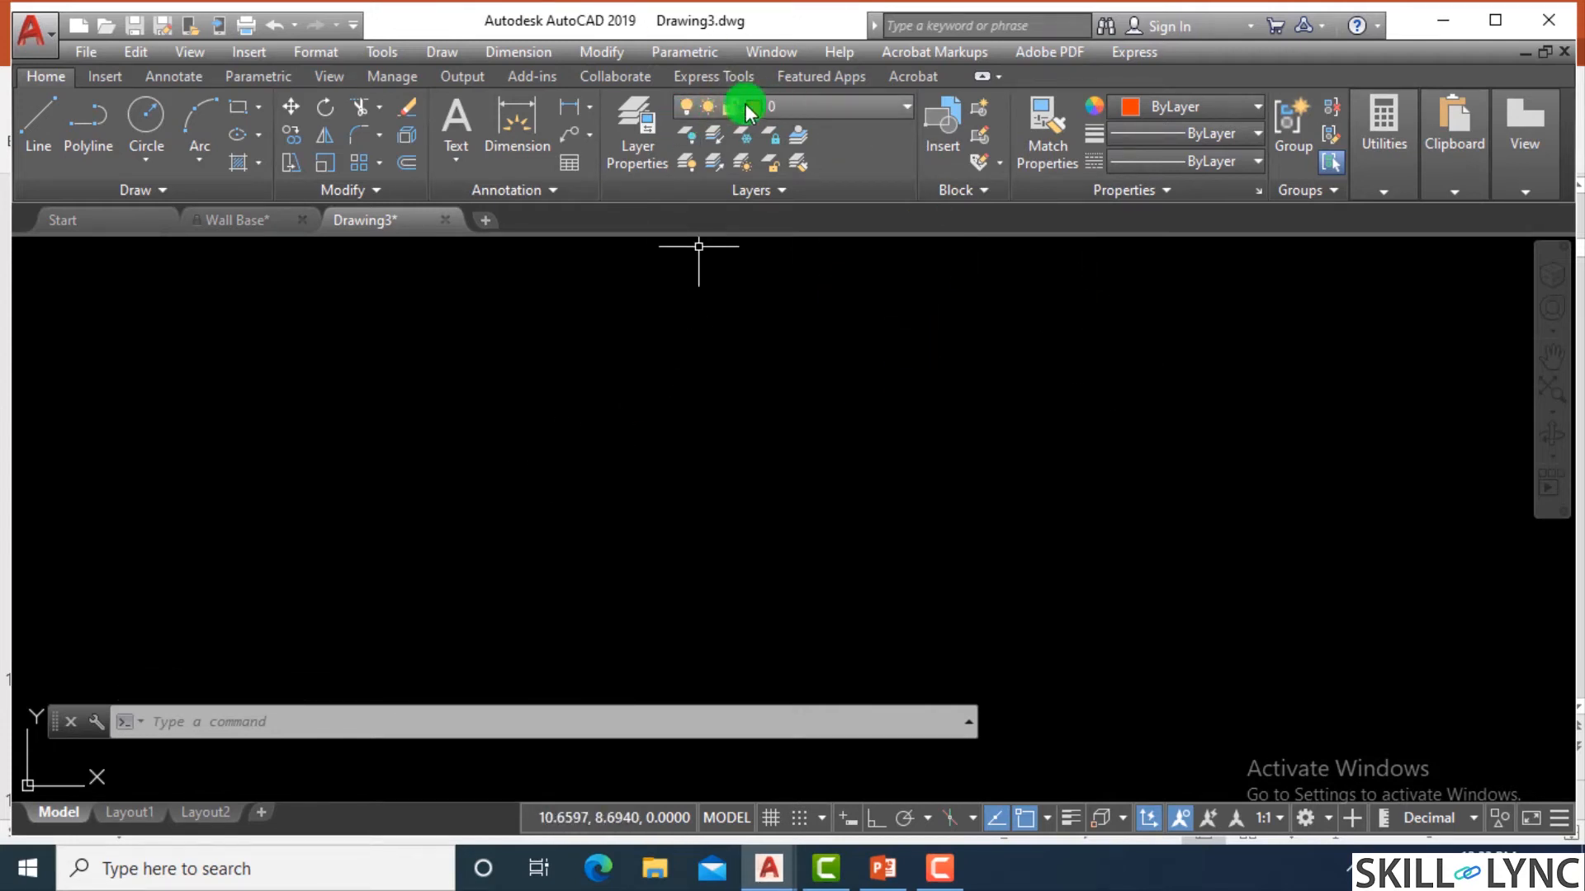
# Draw a circle of radius about 2.06 on layer 0 and a smaller one of radius about 0.91 inside its upper half.
pyautogui.write('c')
pyautogui.press('Return')
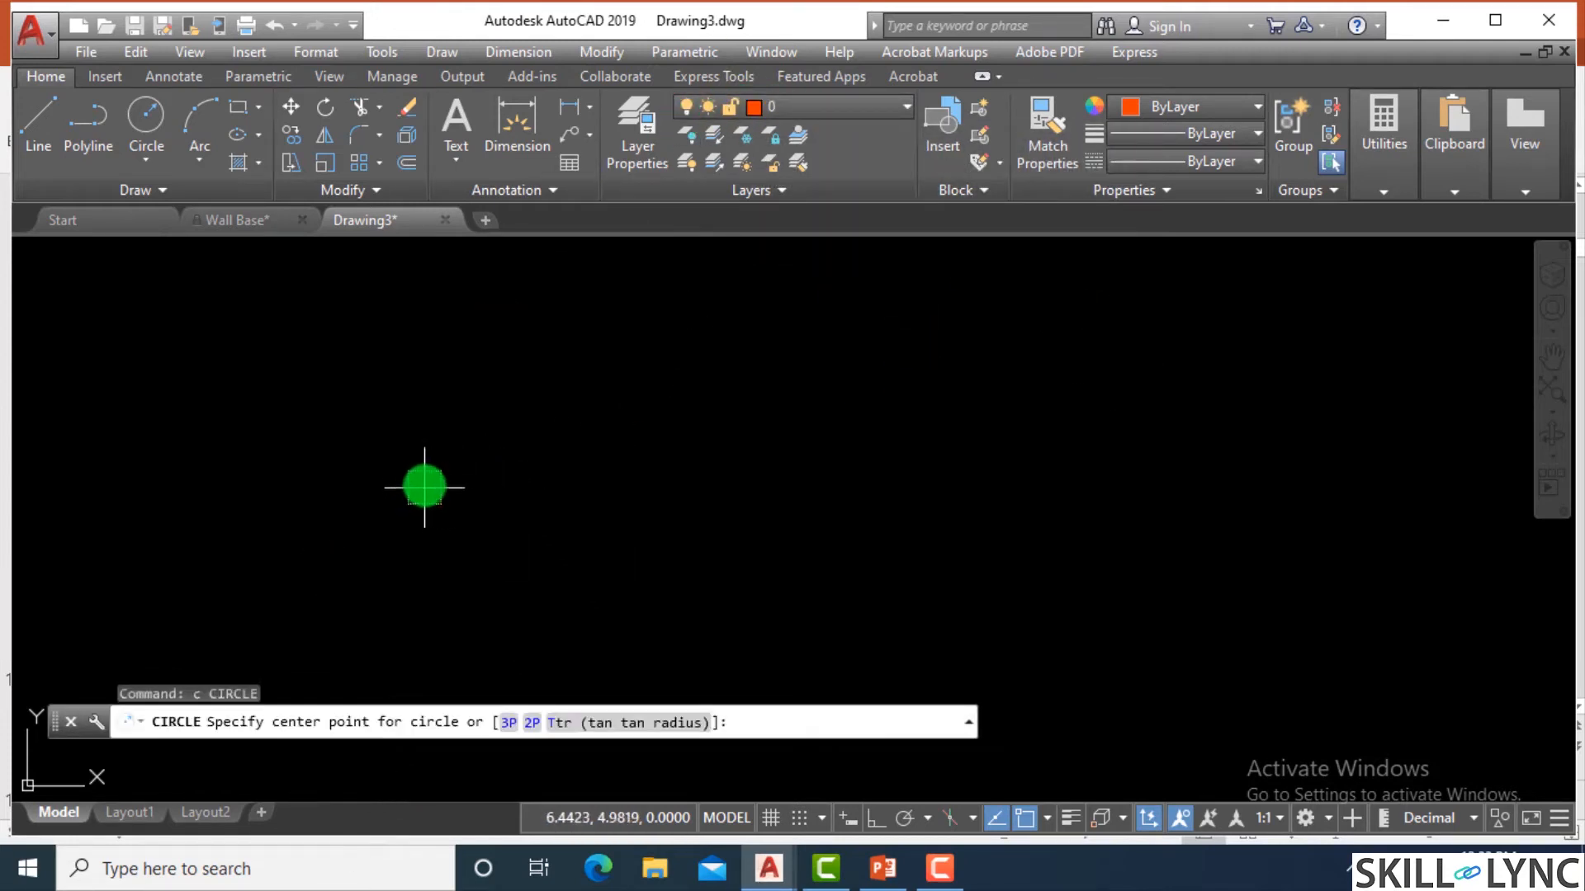
pyautogui.click(446, 468)
pyautogui.click(418, 593)
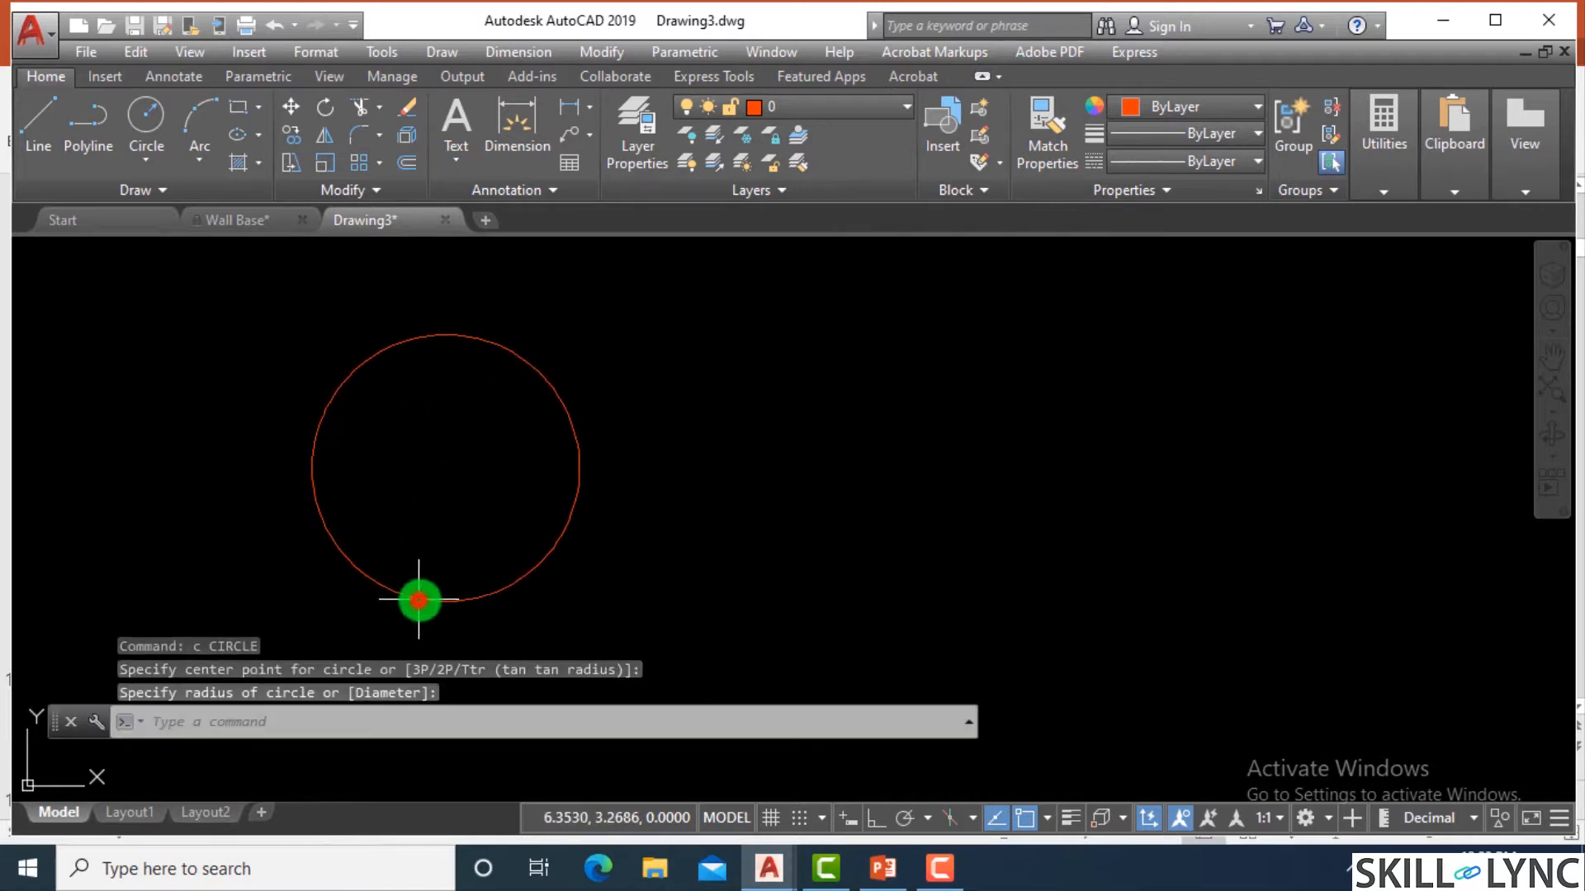
pyautogui.press('Return')
pyautogui.click(437, 406)
pyautogui.click(438, 466)
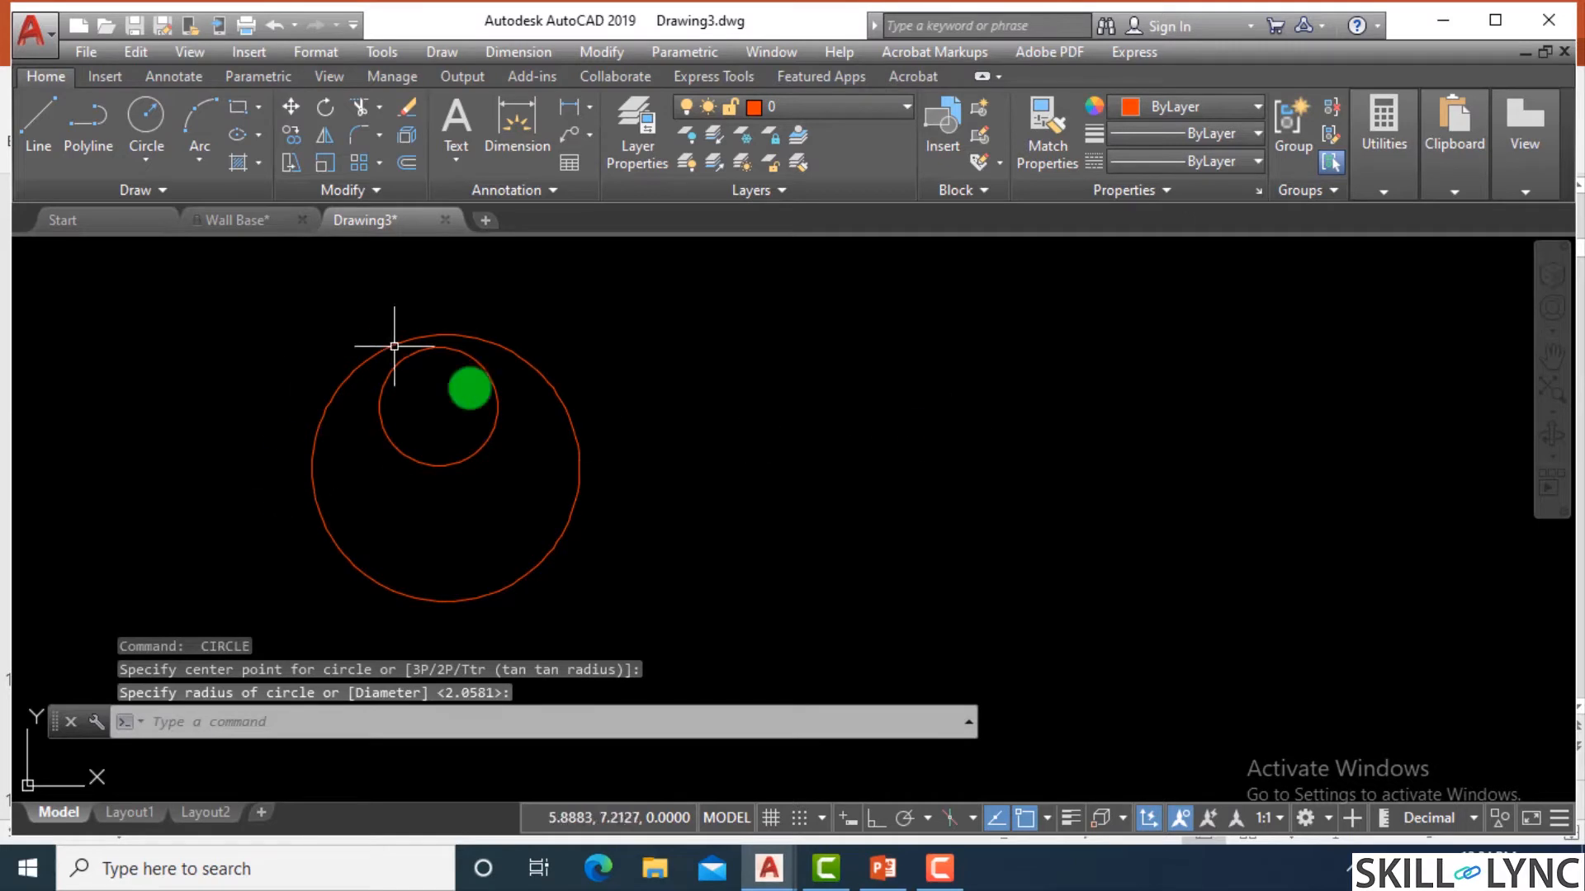
# Make Beams the current layer and draw a tall rectangle to the right of the two circles.
pyautogui.click(791, 108)
pyautogui.click(807, 172)
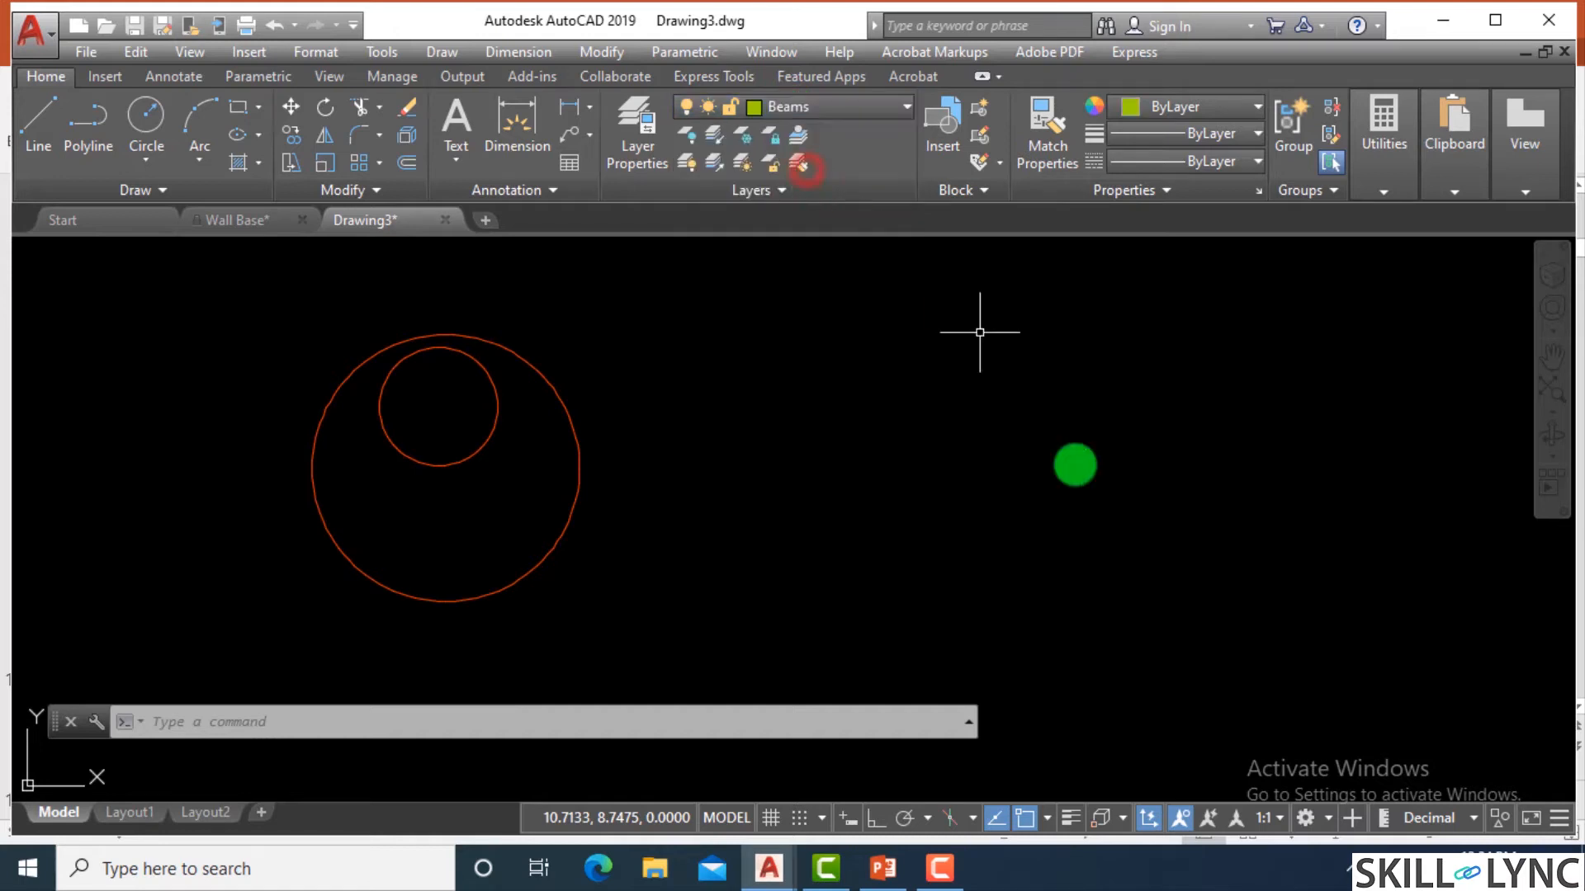
pyautogui.write('rec')
pyautogui.press('Return')
pyautogui.click(653, 619)
pyautogui.click(822, 293)
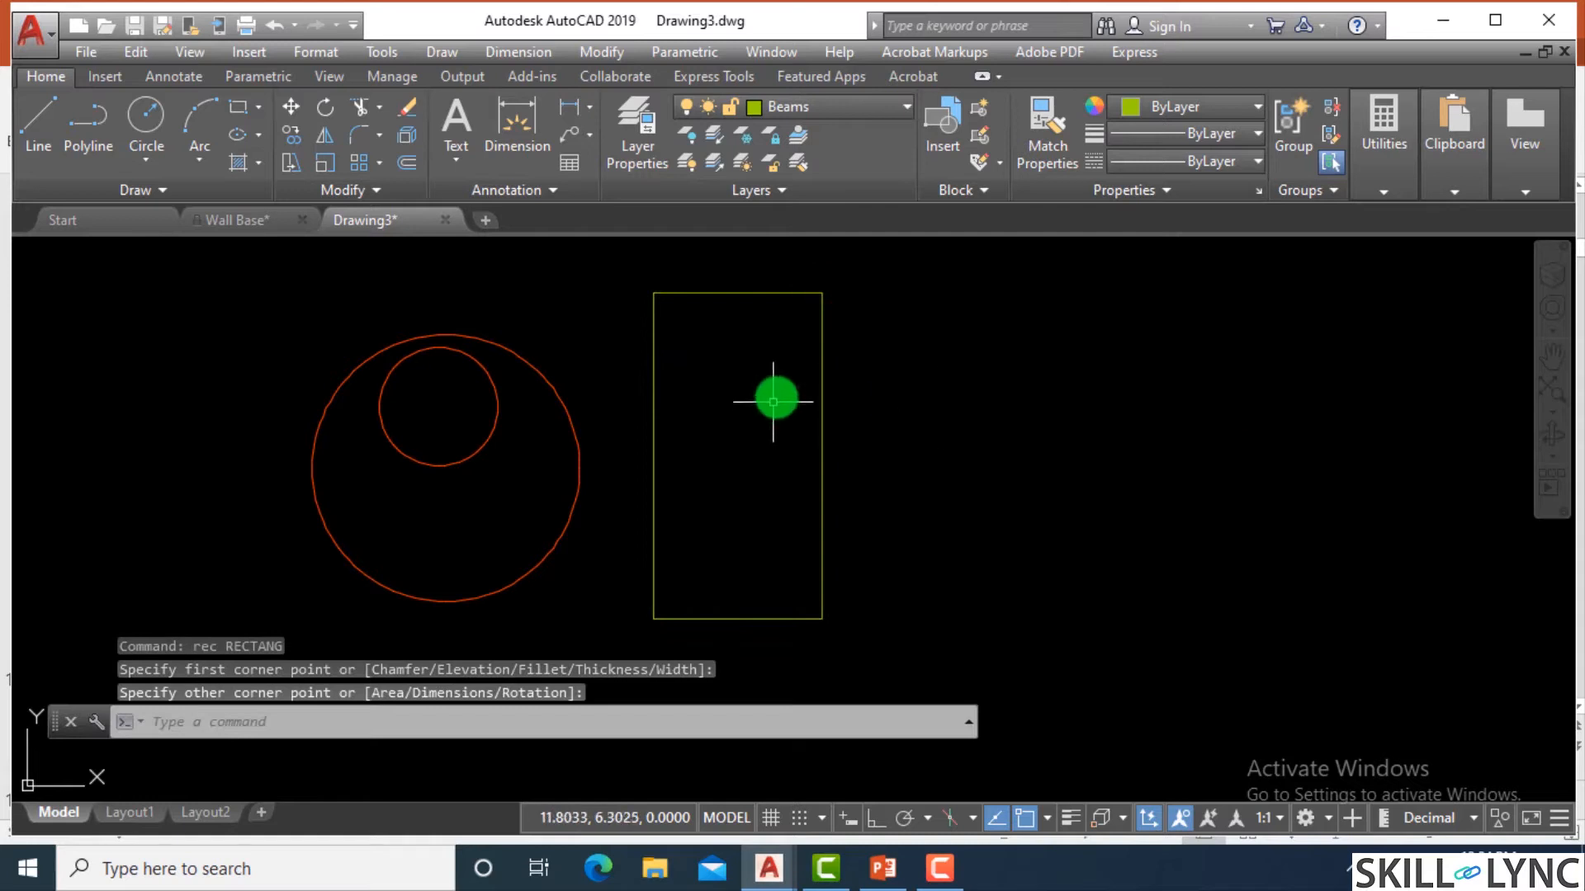
# Draw a smaller upright rectangle inside the Beams rectangle and a small circle above it.
pyautogui.write('rec')
pyautogui.press('Return')
pyautogui.click(712, 406)
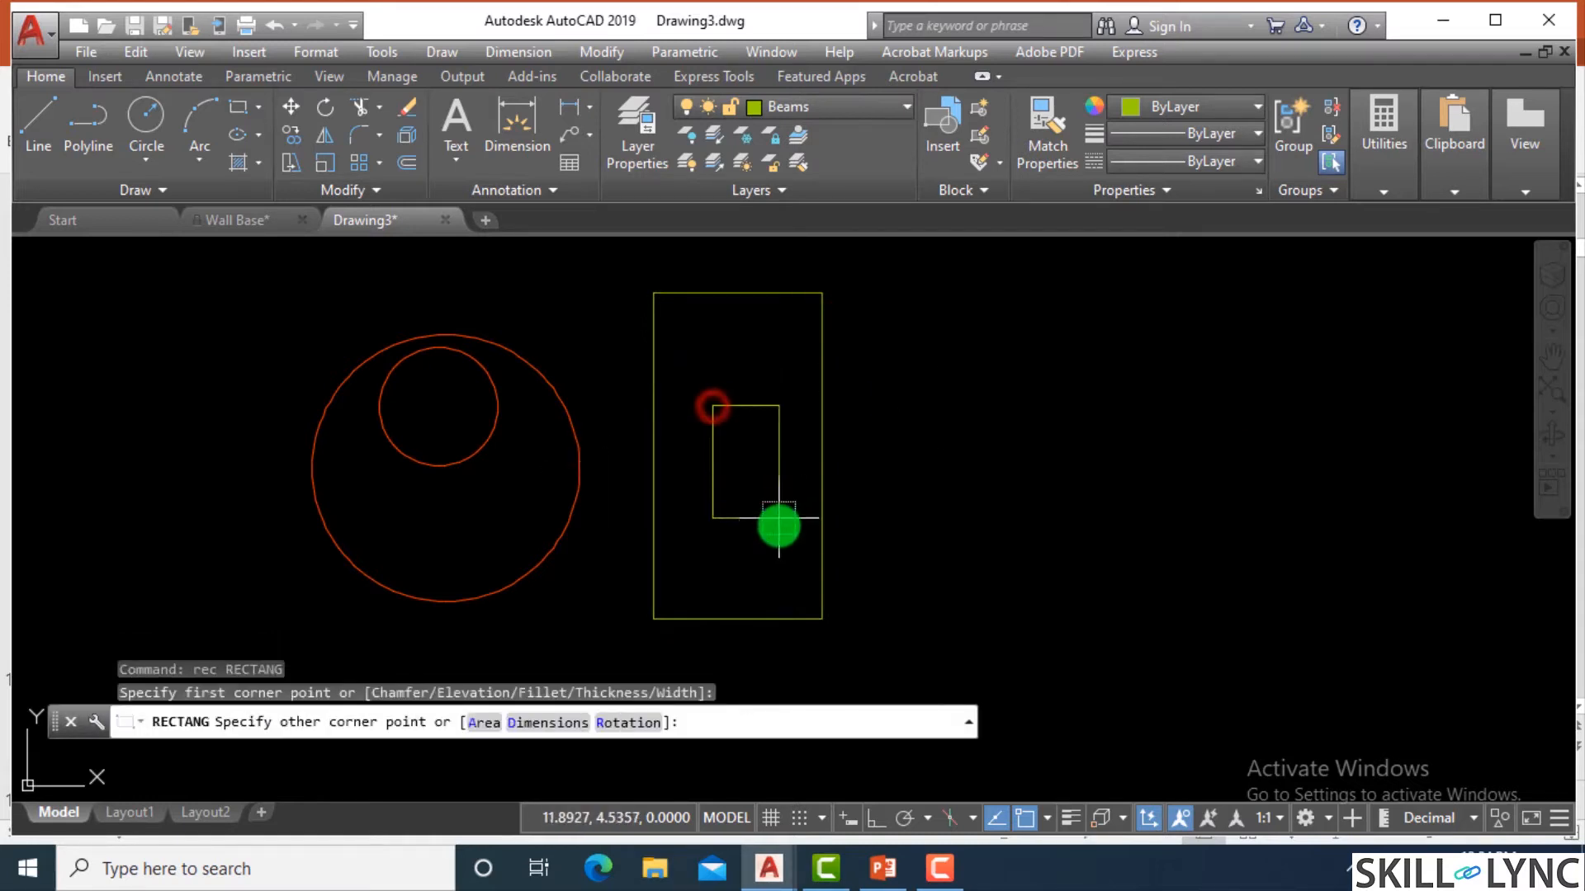
pyautogui.click(778, 538)
pyautogui.write('c')
pyautogui.press('Return')
pyautogui.click(730, 347)
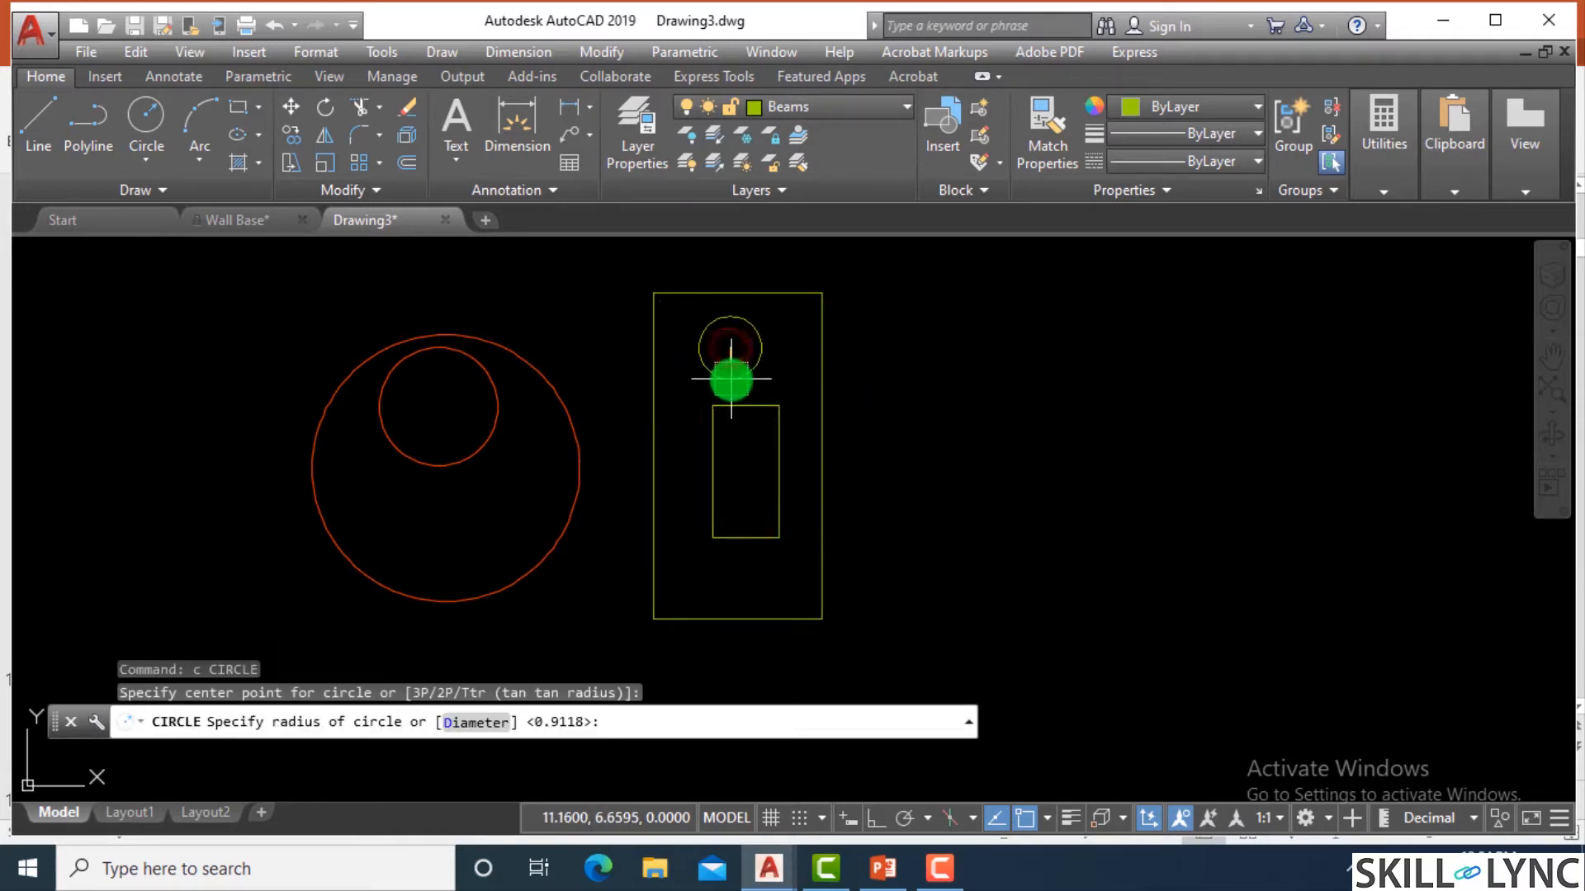
pyautogui.click(730, 380)
# Make Column the current layer and draw a nearly square rectangle to the right of the Beams shapes.
pyautogui.click(817, 106)
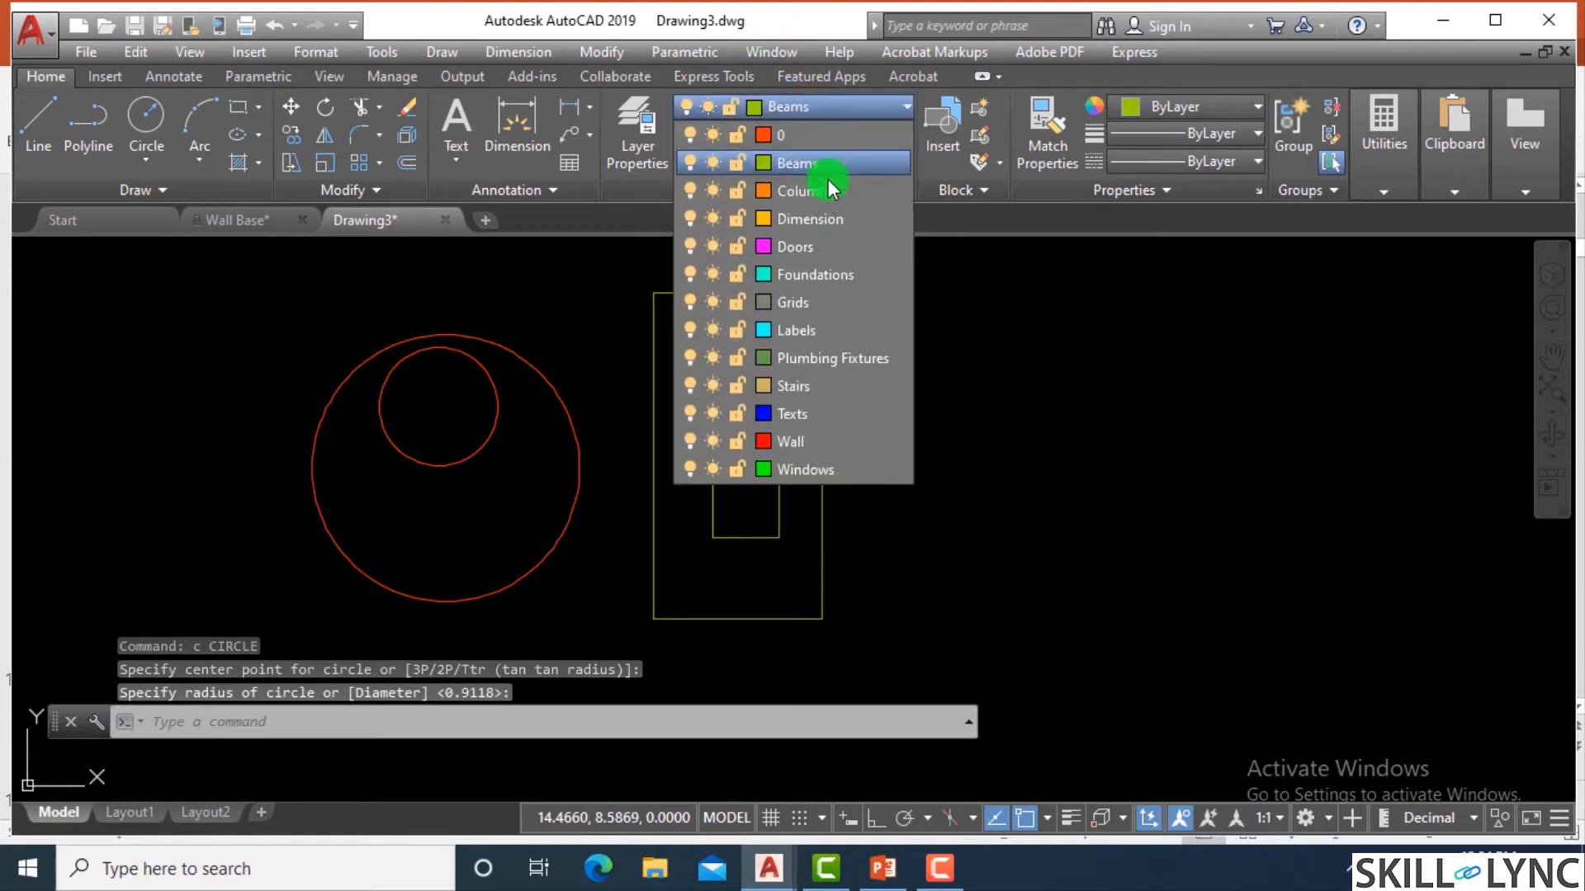
pyautogui.click(825, 193)
pyautogui.write('rec')
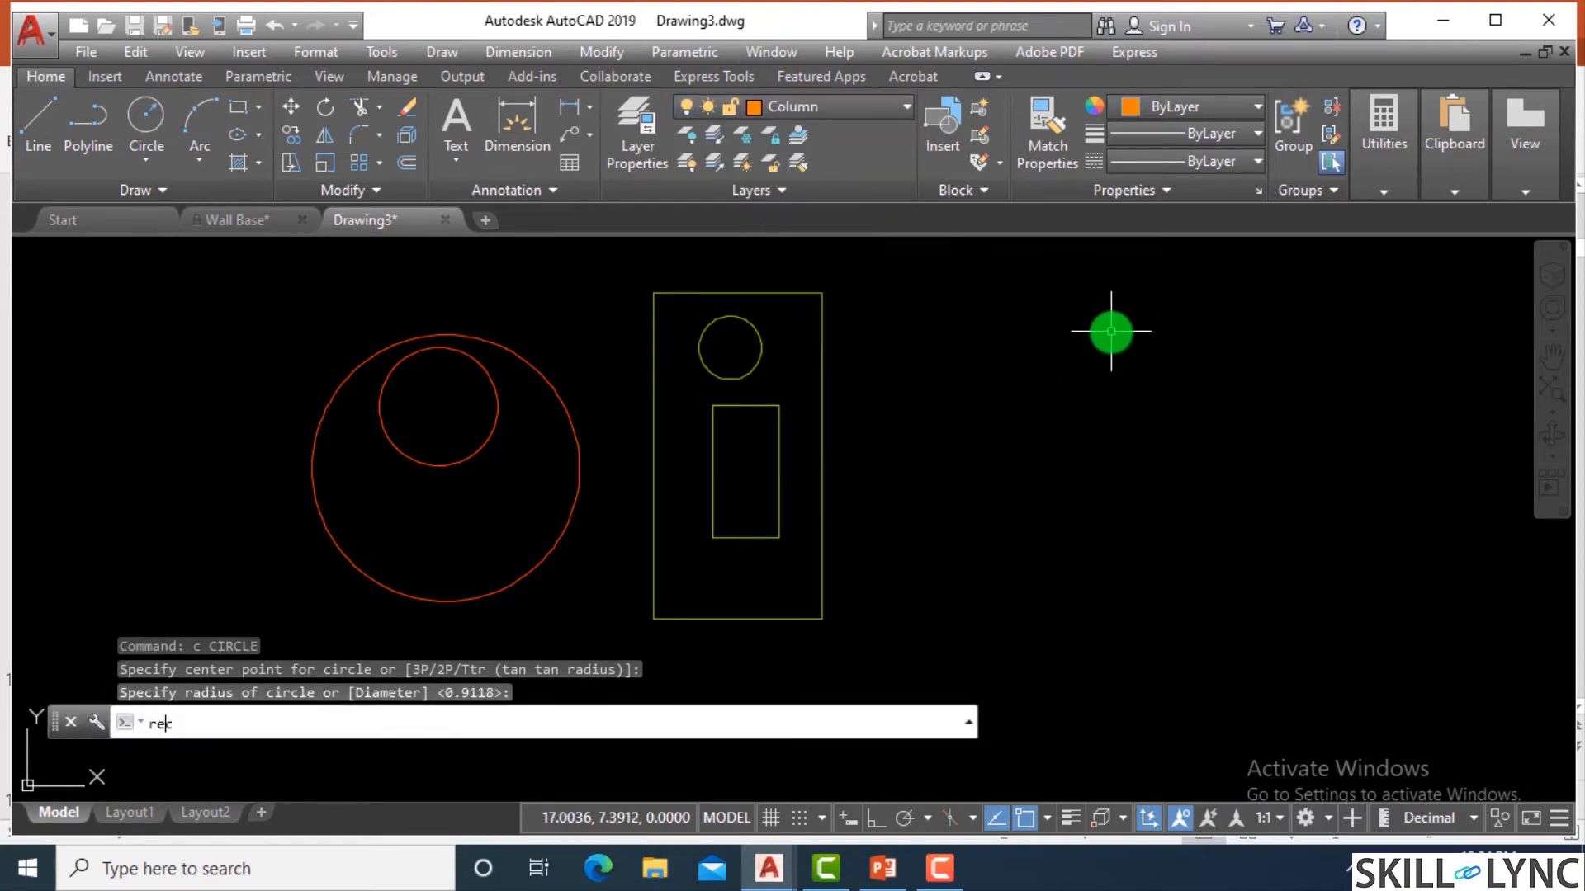
pyautogui.press('Return')
pyautogui.click(997, 314)
pyautogui.click(1113, 433)
# Draw a circle of radius about 0.44 inside the upper part of the Column rectangle.
pyautogui.scroll(2, 1039, 314)
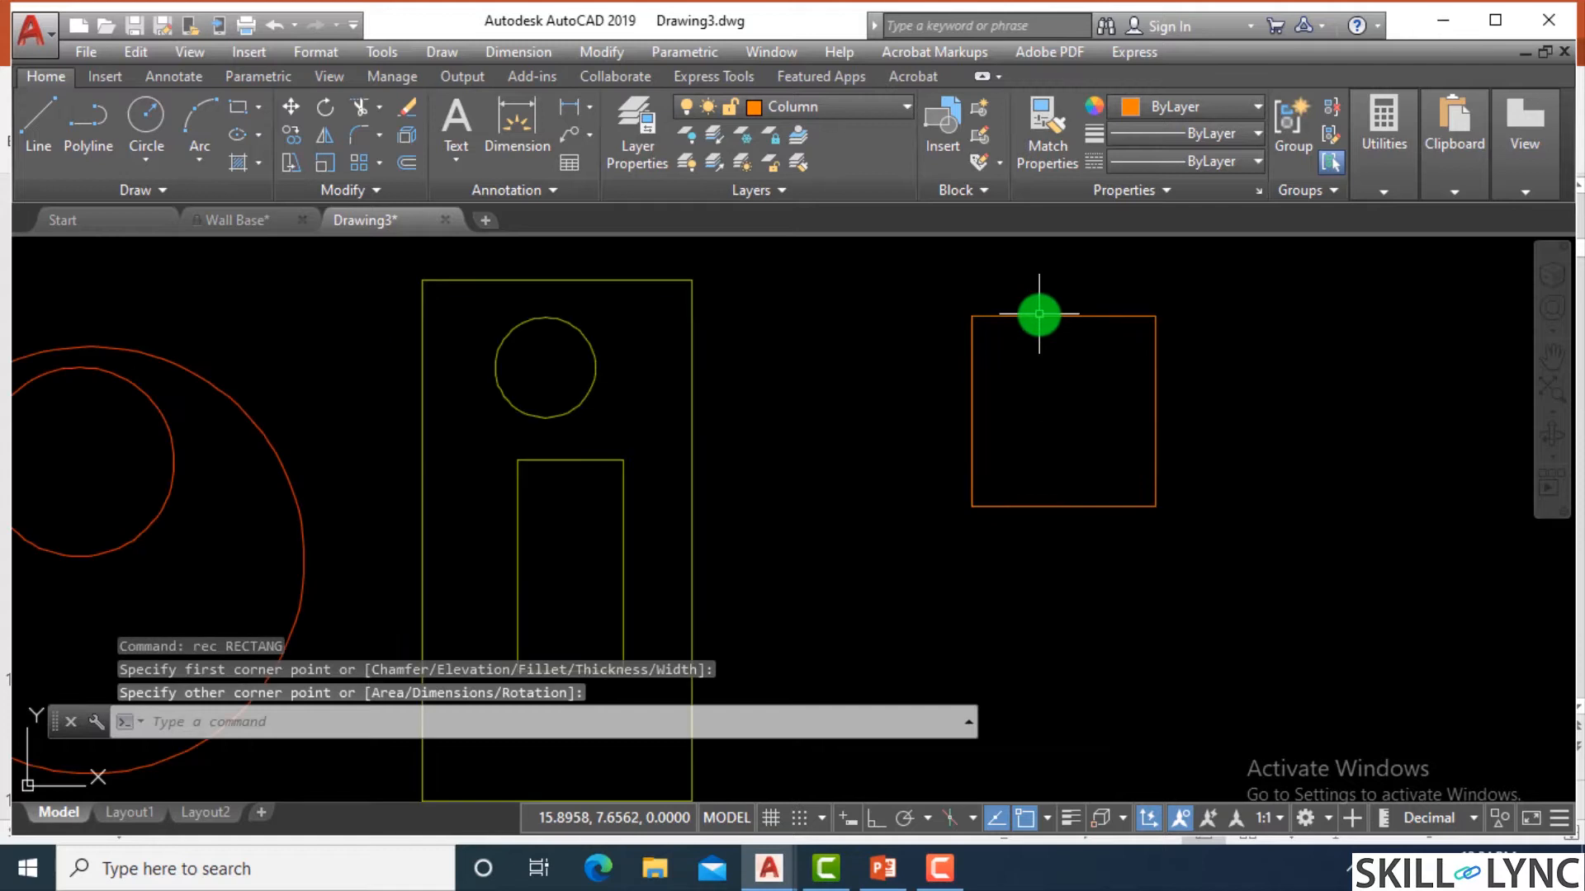
pyautogui.write('c')
pyautogui.press('Return')
pyautogui.click(1061, 383)
pyautogui.click(1059, 429)
pyautogui.scroll(-2, 812, 427)
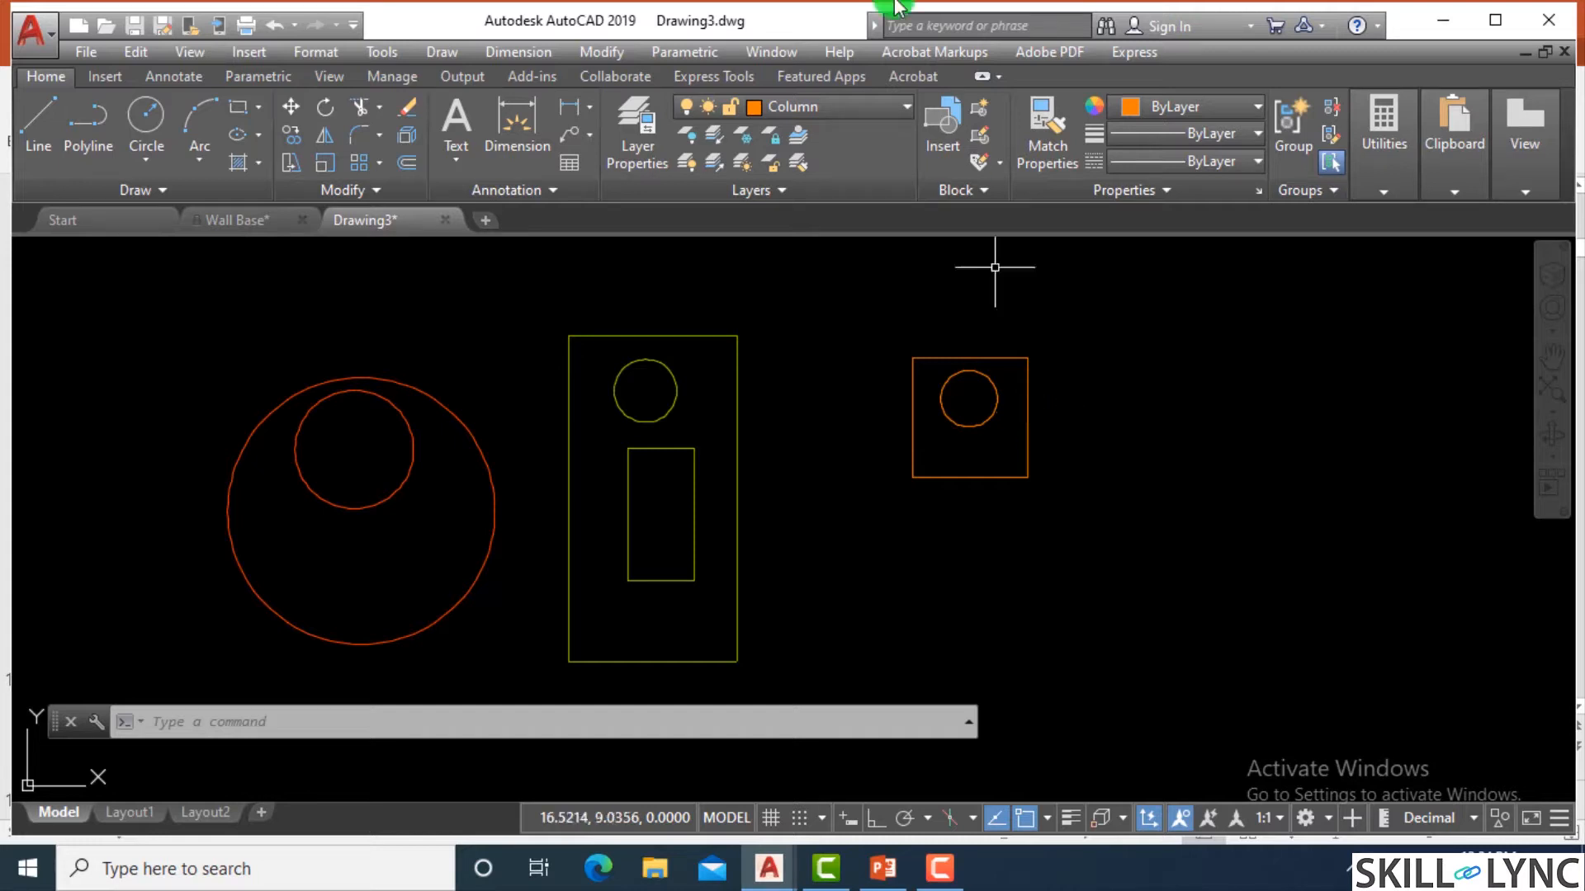
# Make Dimension the current layer and draw a circle of radius about 0.79 to the right of the Column shapes.
pyautogui.click(820, 105)
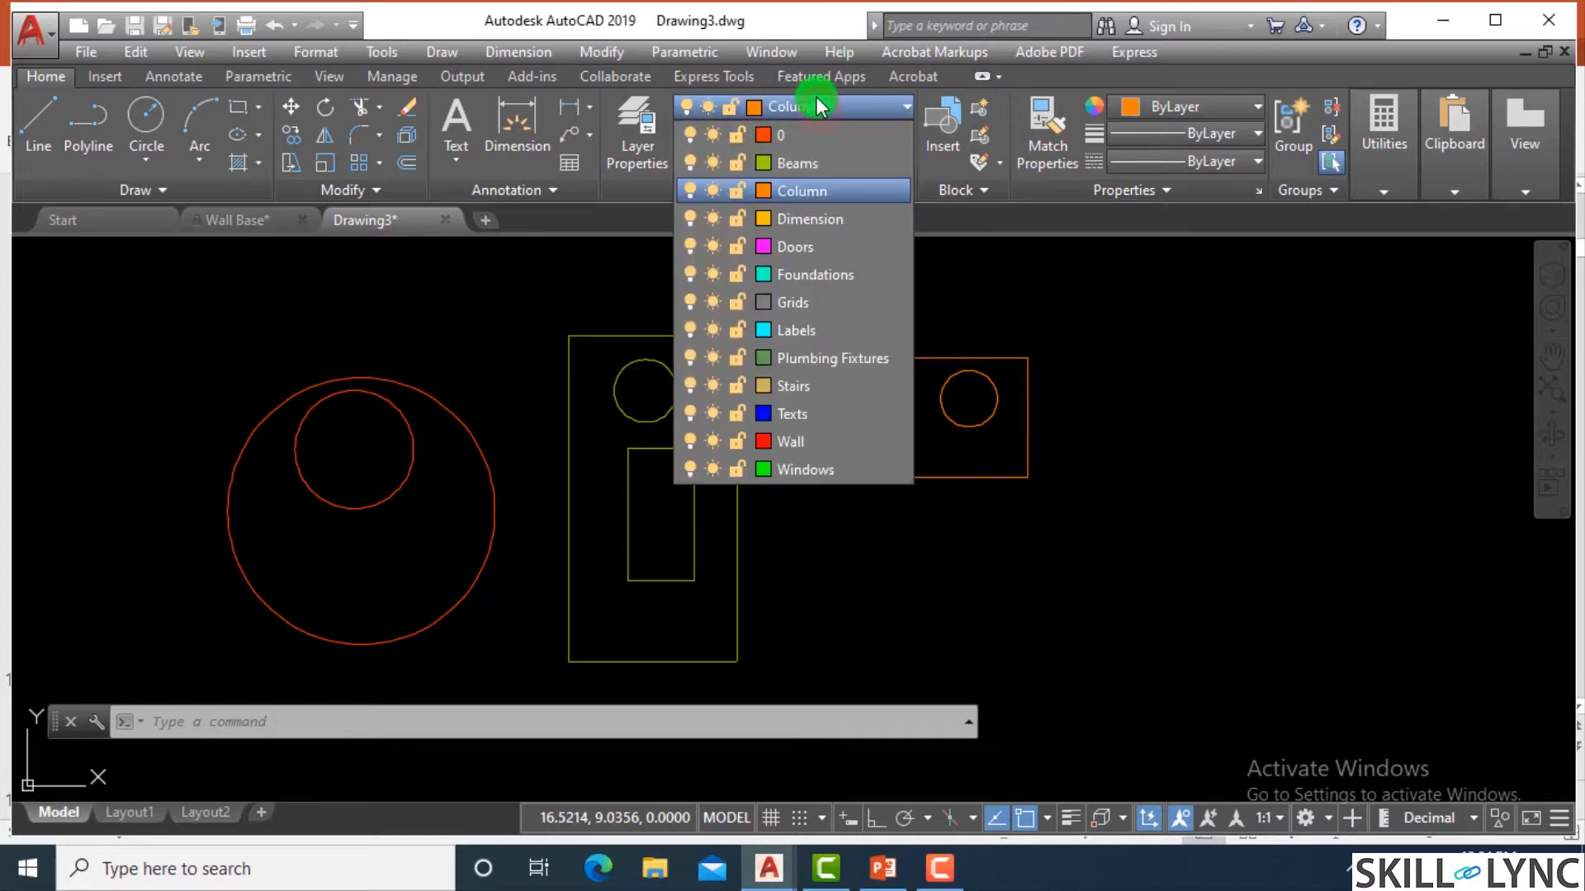
pyautogui.click(806, 222)
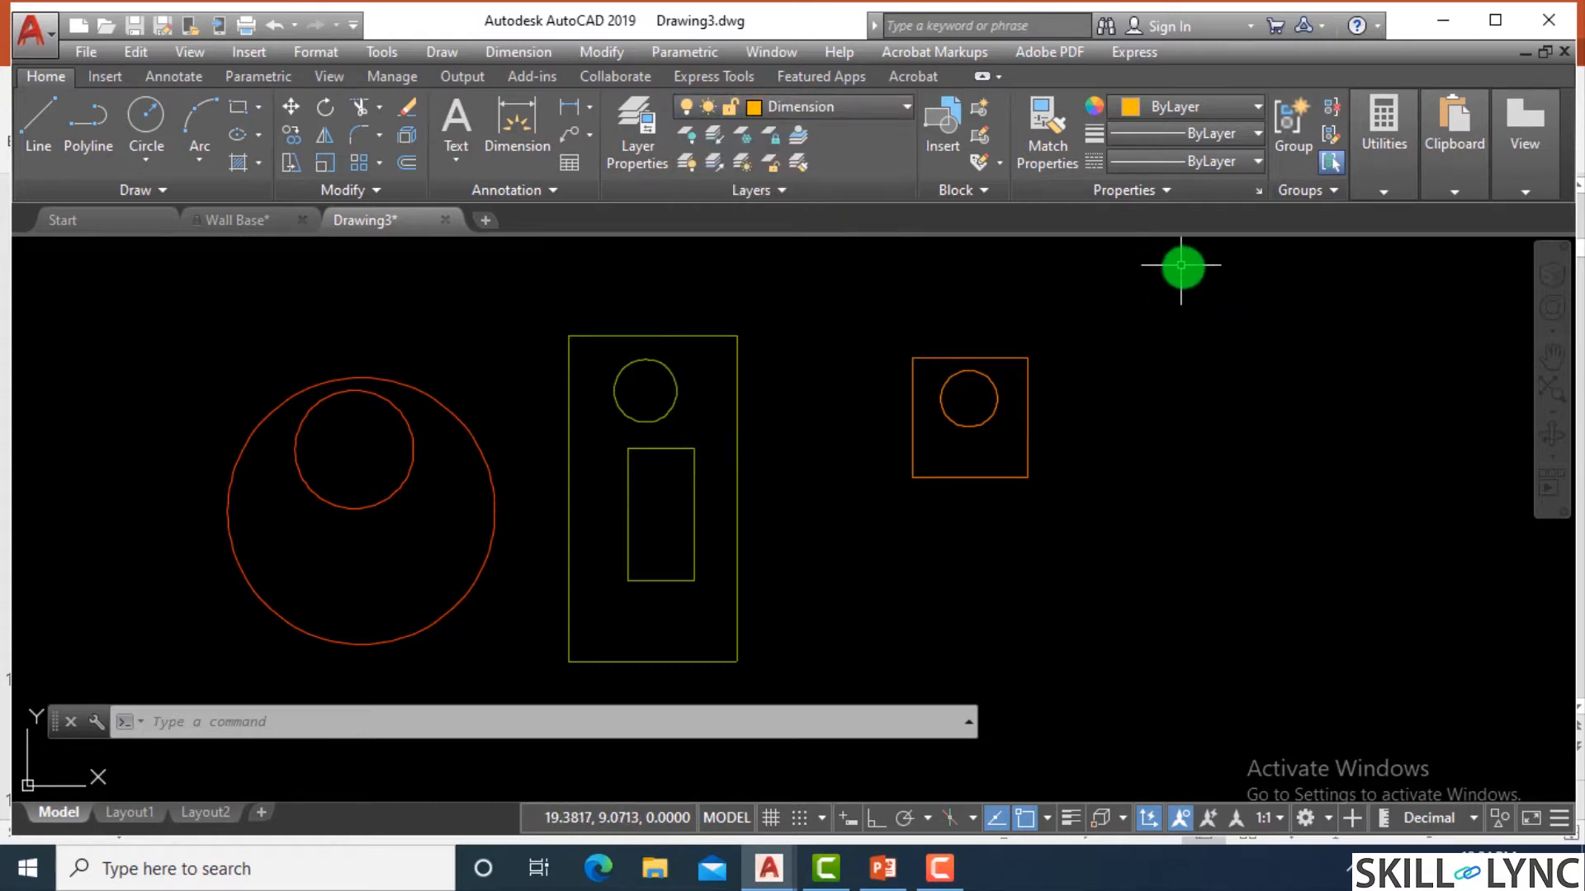
pyautogui.write('c')
pyautogui.press('Return')
pyautogui.click(1266, 400)
pyautogui.click(1246, 448)
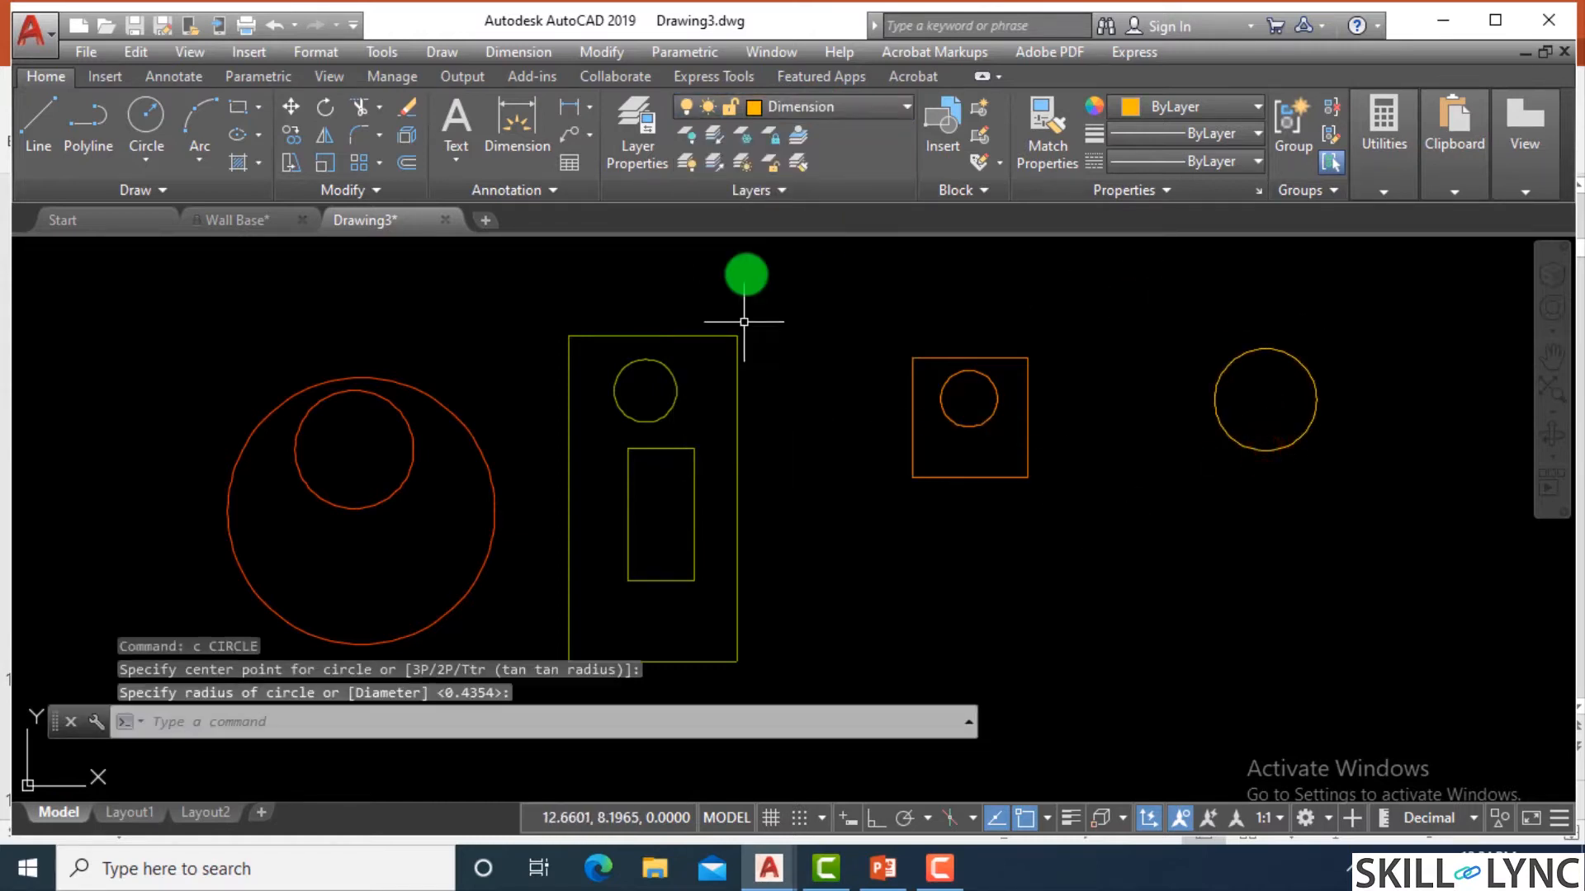
pyautogui.click(816, 106)
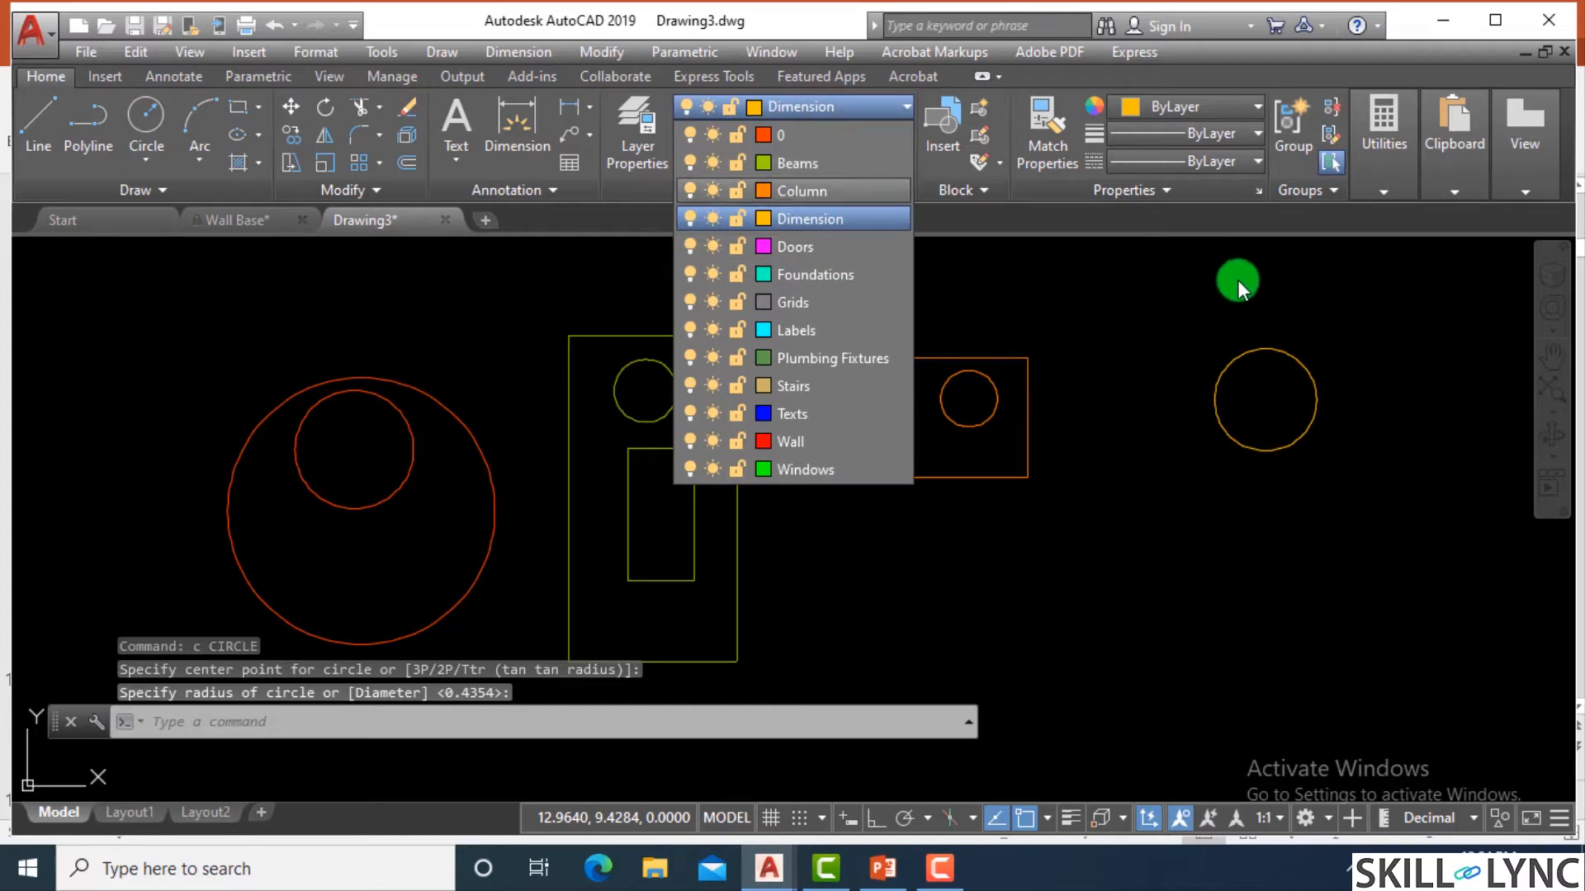
pyautogui.press('Escape')
pyautogui.press('Escape')
# Draw a small circle inside the upper part of the Dimension circle.
pyautogui.write('c')
pyautogui.press('Return')
pyautogui.click(1268, 393)
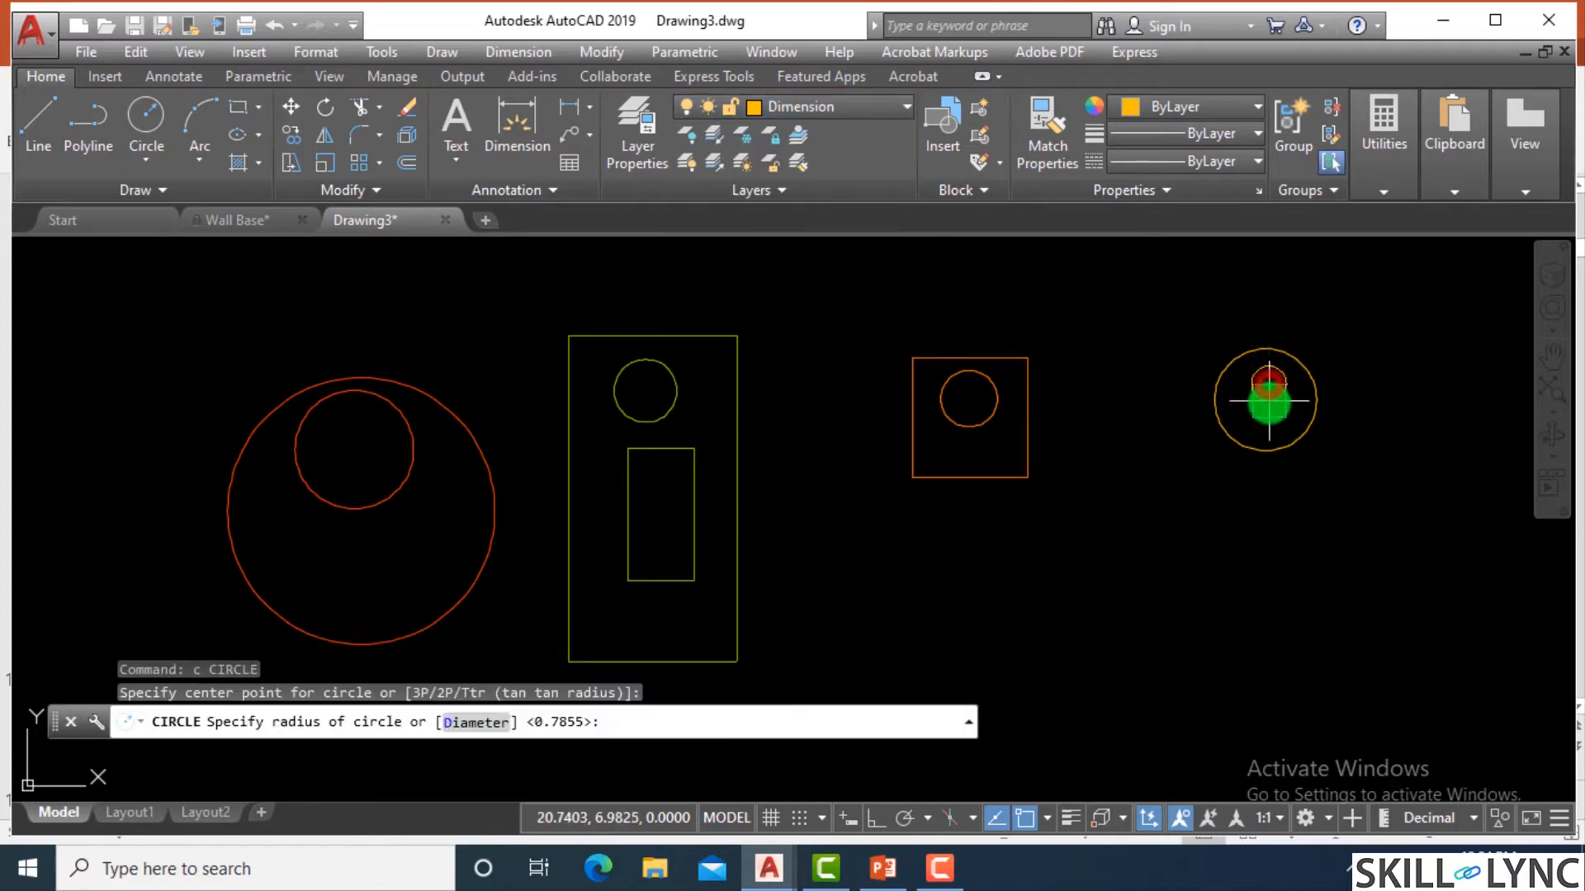
pyautogui.click(1268, 406)
pyautogui.scroll(-2, 997, 447)
pyautogui.moveTo(1263, 404); pyautogui.dragTo(963, 388, button='middle')
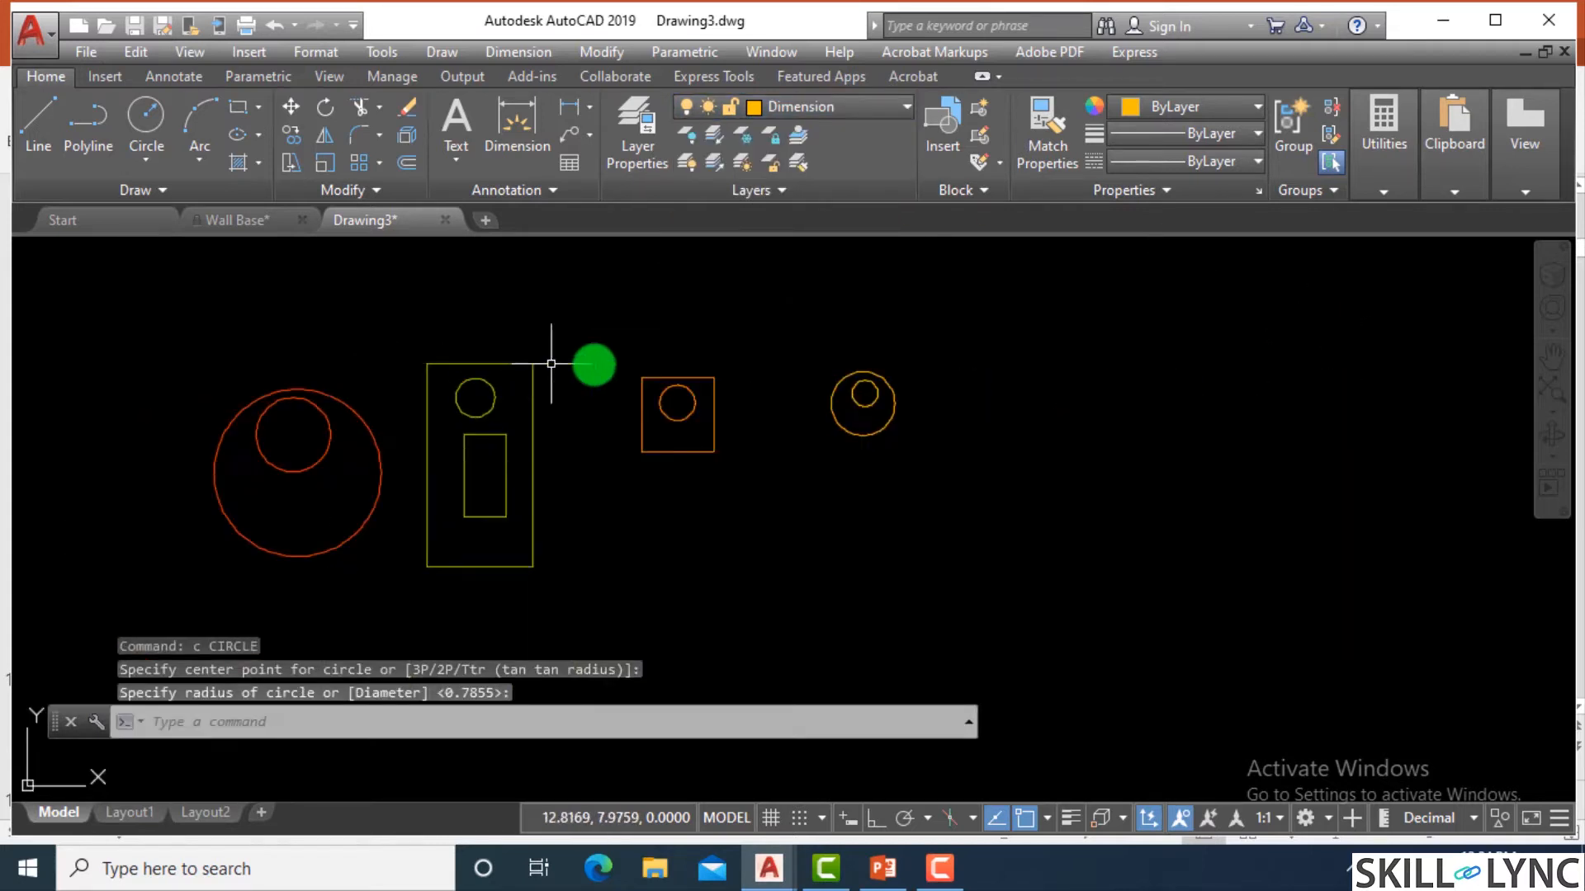
# Make Doors the current layer and draw an upright rectangle to the right of the Dimension circles.
pyautogui.click(767, 107)
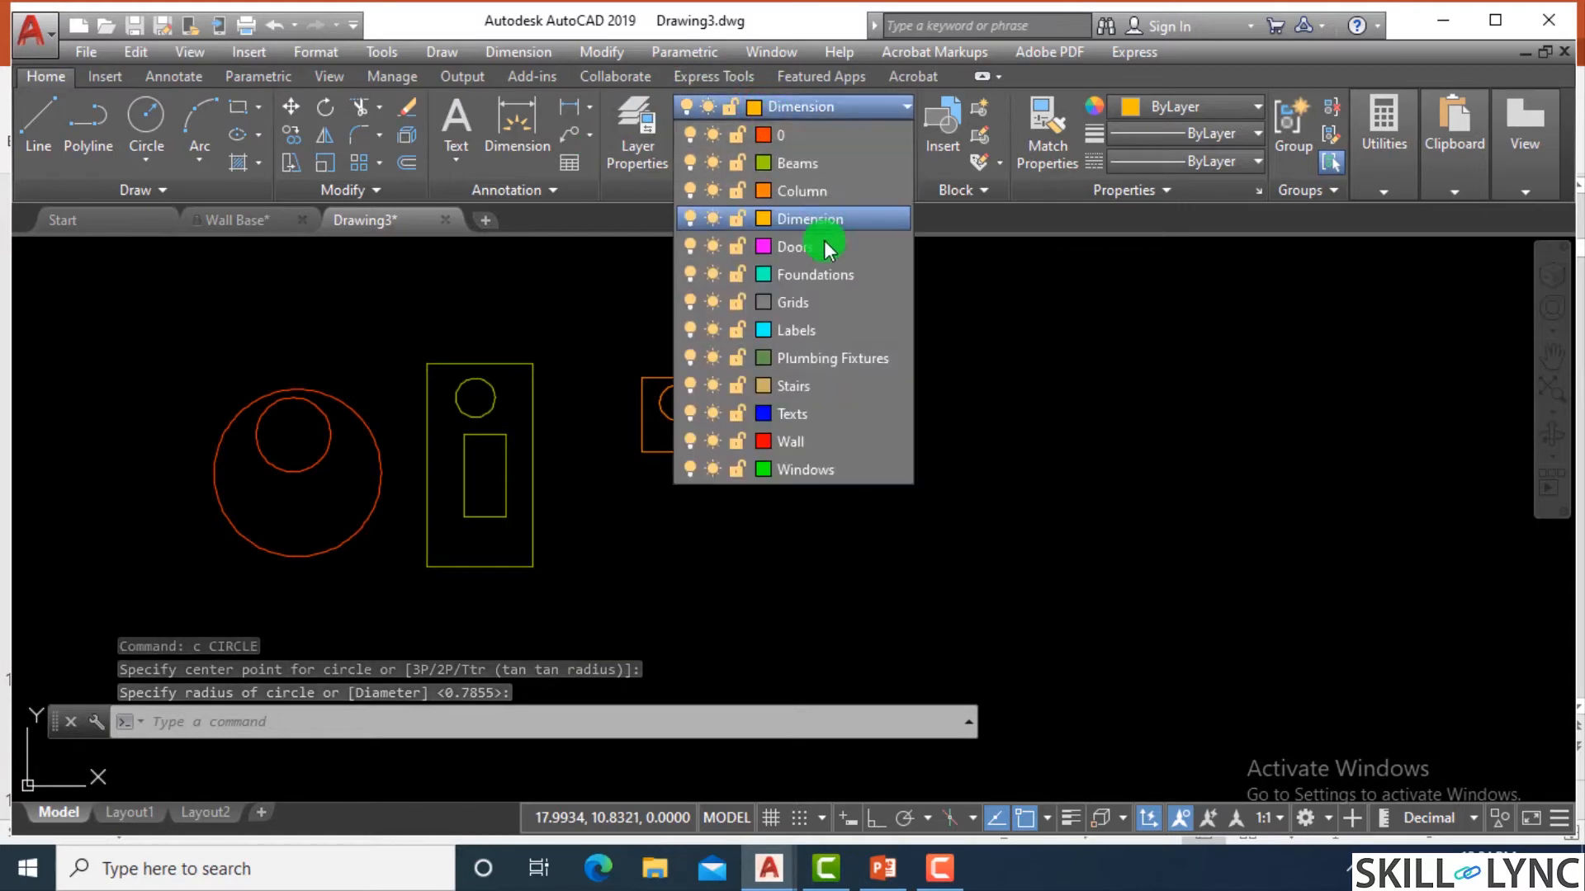
pyautogui.click(825, 246)
pyautogui.write('rec')
pyautogui.press('Return')
pyautogui.click(986, 318)
pyautogui.click(1058, 429)
# Draw a smaller upright rectangle inside the Doors rectangle.
pyautogui.scroll(2, 1030, 337)
pyautogui.write('rec')
pyautogui.press('Return')
pyautogui.click(1030, 415)
pyautogui.click(994, 346)
# Make Foundations the current layer and draw a tall, narrow rectangle to the right of the Doors shapes.
pyautogui.click(849, 114)
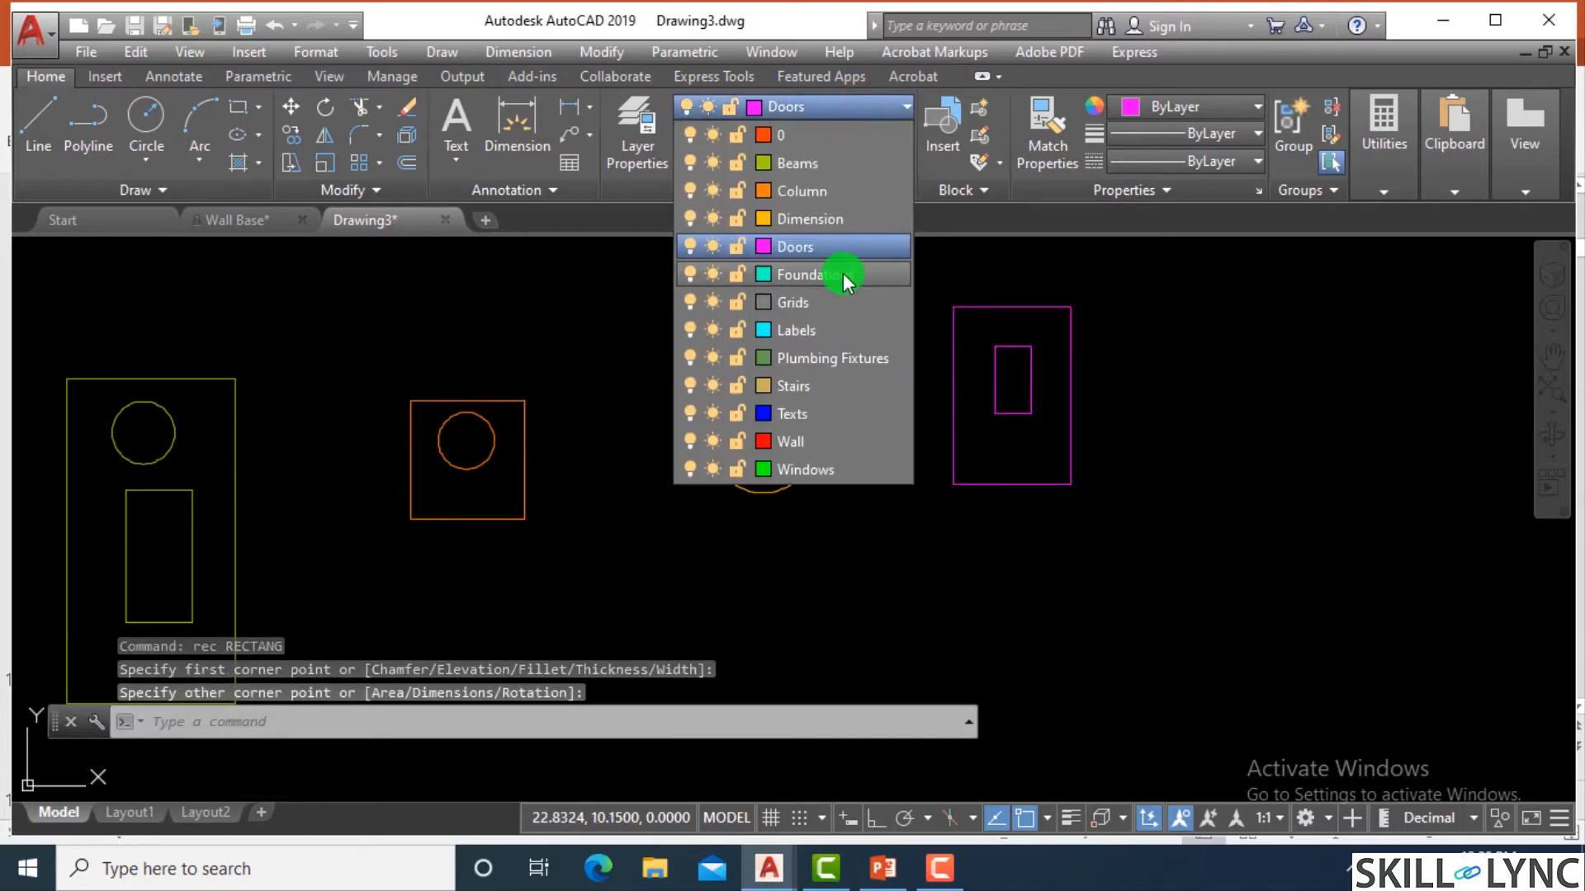
pyautogui.click(844, 281)
pyautogui.scroll(-2, 1288, 371)
pyautogui.write('rec')
pyautogui.press('Return')
pyautogui.click(1253, 299)
pyautogui.click(1313, 457)
# Draw a very narrow upright rectangle inside the upper part of the Foundations rectangle.
pyautogui.scroll(1, 1305, 346)
pyautogui.write('rec')
pyautogui.press('Return')
pyautogui.click(1252, 322)
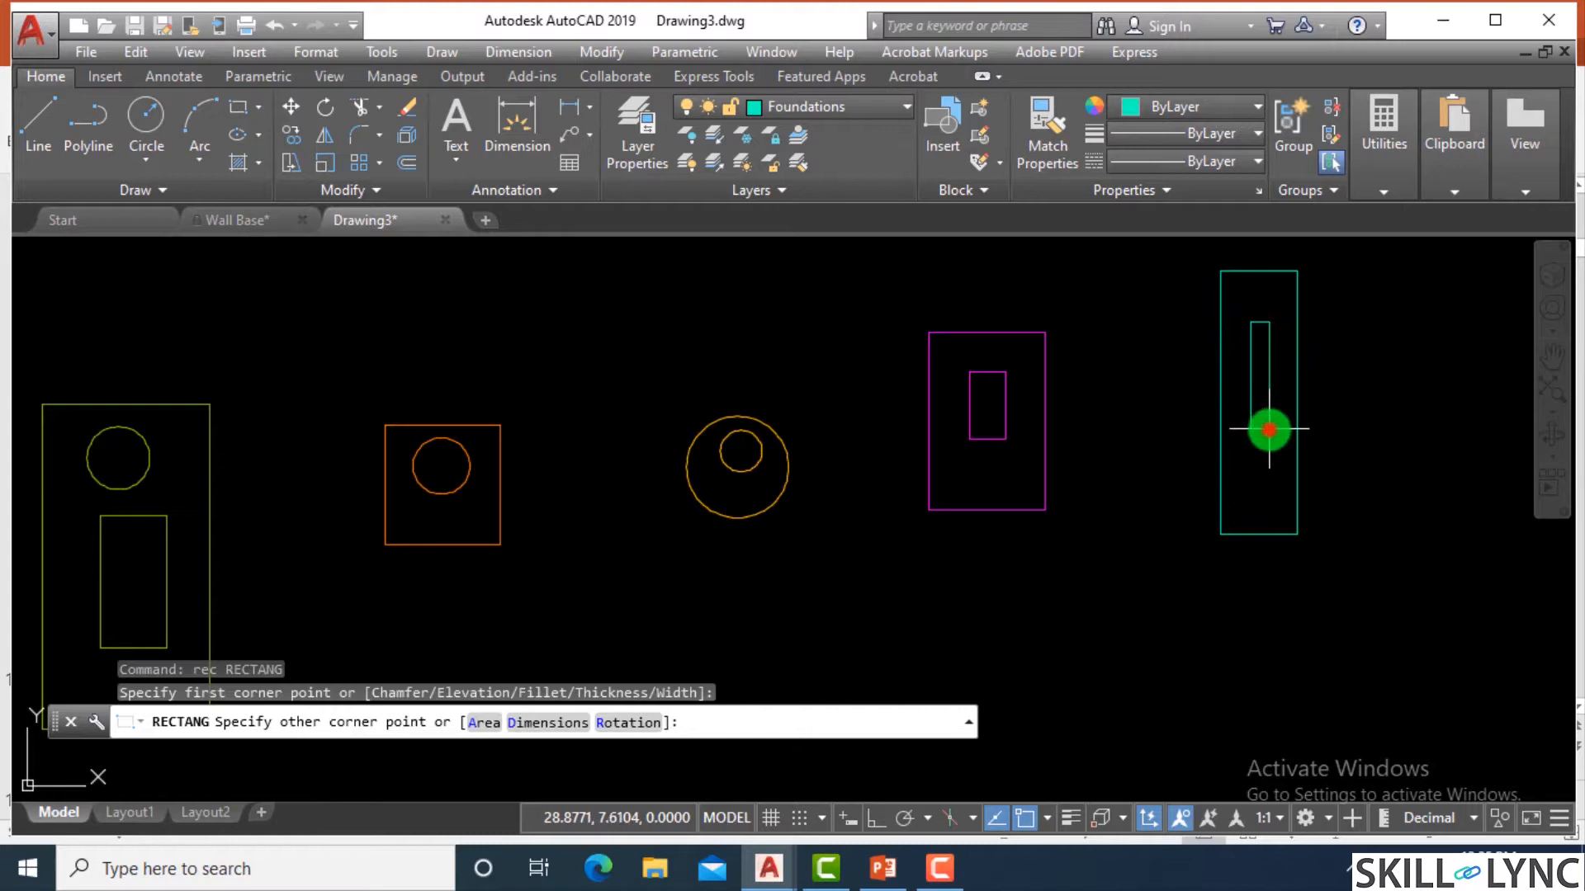
pyautogui.click(1268, 429)
# Make Grids the current layer and draw an upright rectangle below the Column and Dimension shapes.
pyautogui.click(834, 106)
pyautogui.click(822, 299)
pyautogui.scroll(-4, 1008, 474)
pyautogui.scroll(2, 913, 569)
pyautogui.write('re')
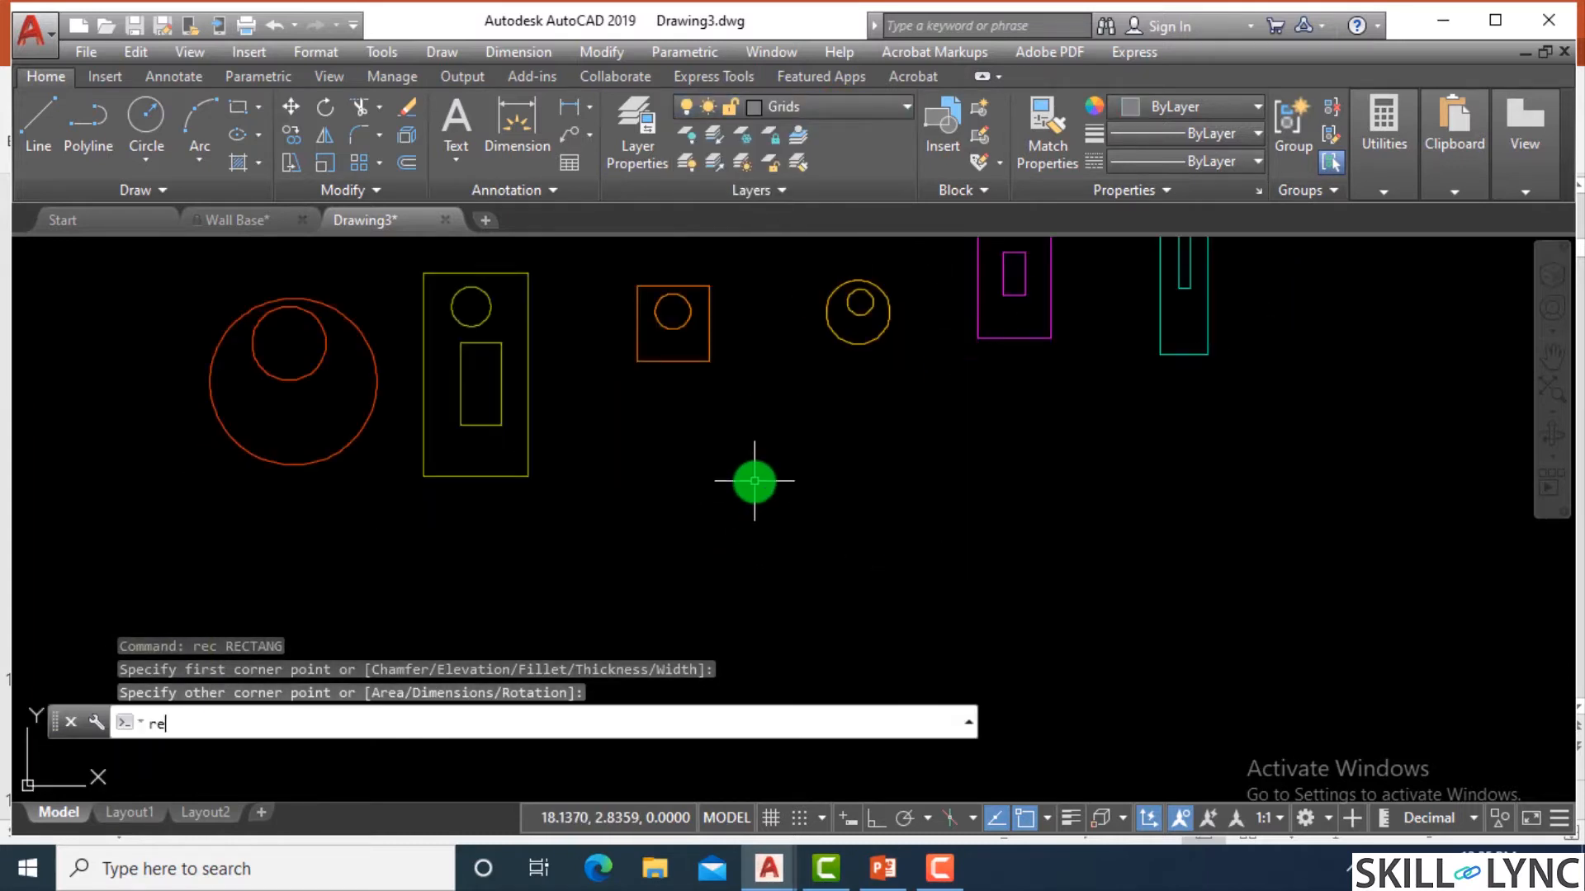
pyautogui.write('c')
pyautogui.press('Return')
pyautogui.click(697, 573)
pyautogui.click(803, 428)
# Draw a smaller, nearly square rectangle inside the Grids rectangle.
pyautogui.scroll(2, 750, 485)
pyautogui.write('rec')
pyautogui.press('Return')
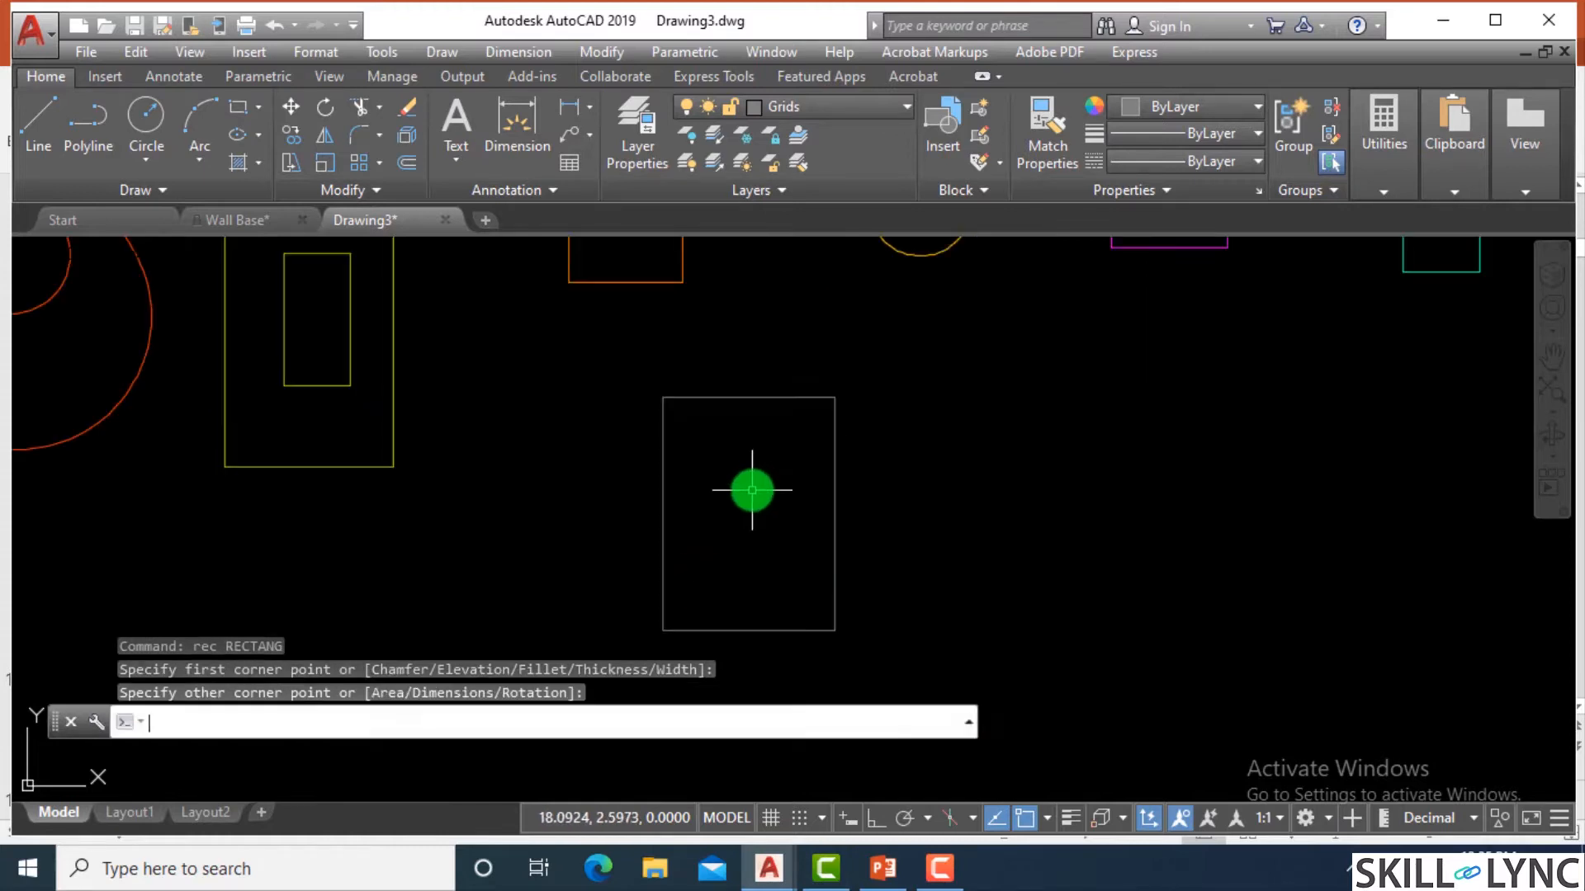
pyautogui.click(690, 452)
pyautogui.click(778, 543)
# Make Stairs the current layer and draw a large square-like rectangle to the right of the Grids shapes.
pyautogui.click(767, 117)
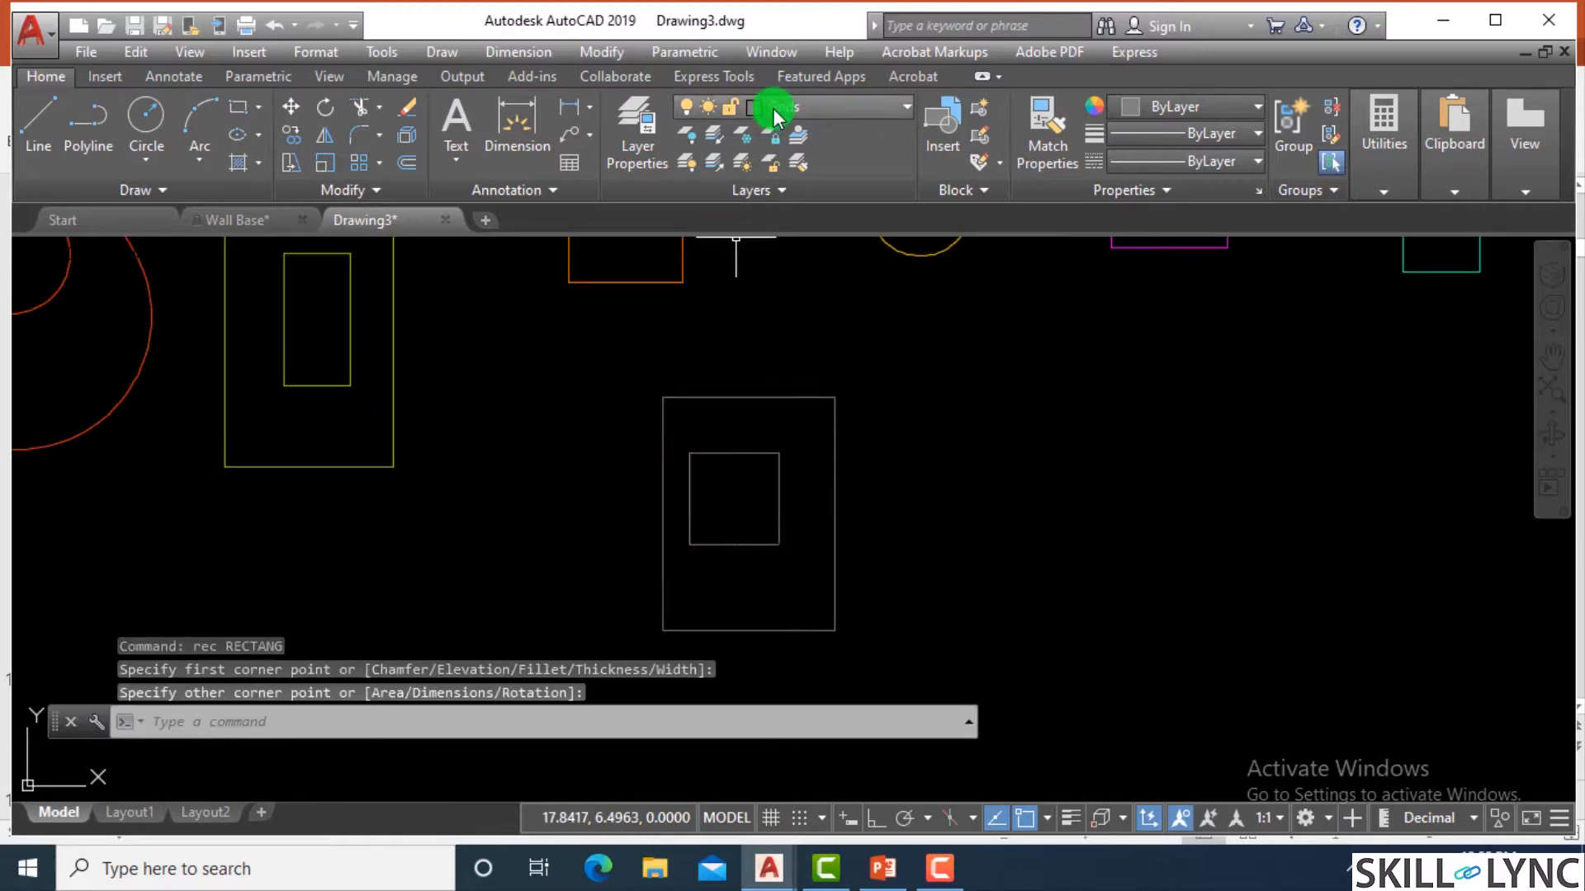
pyautogui.click(825, 115)
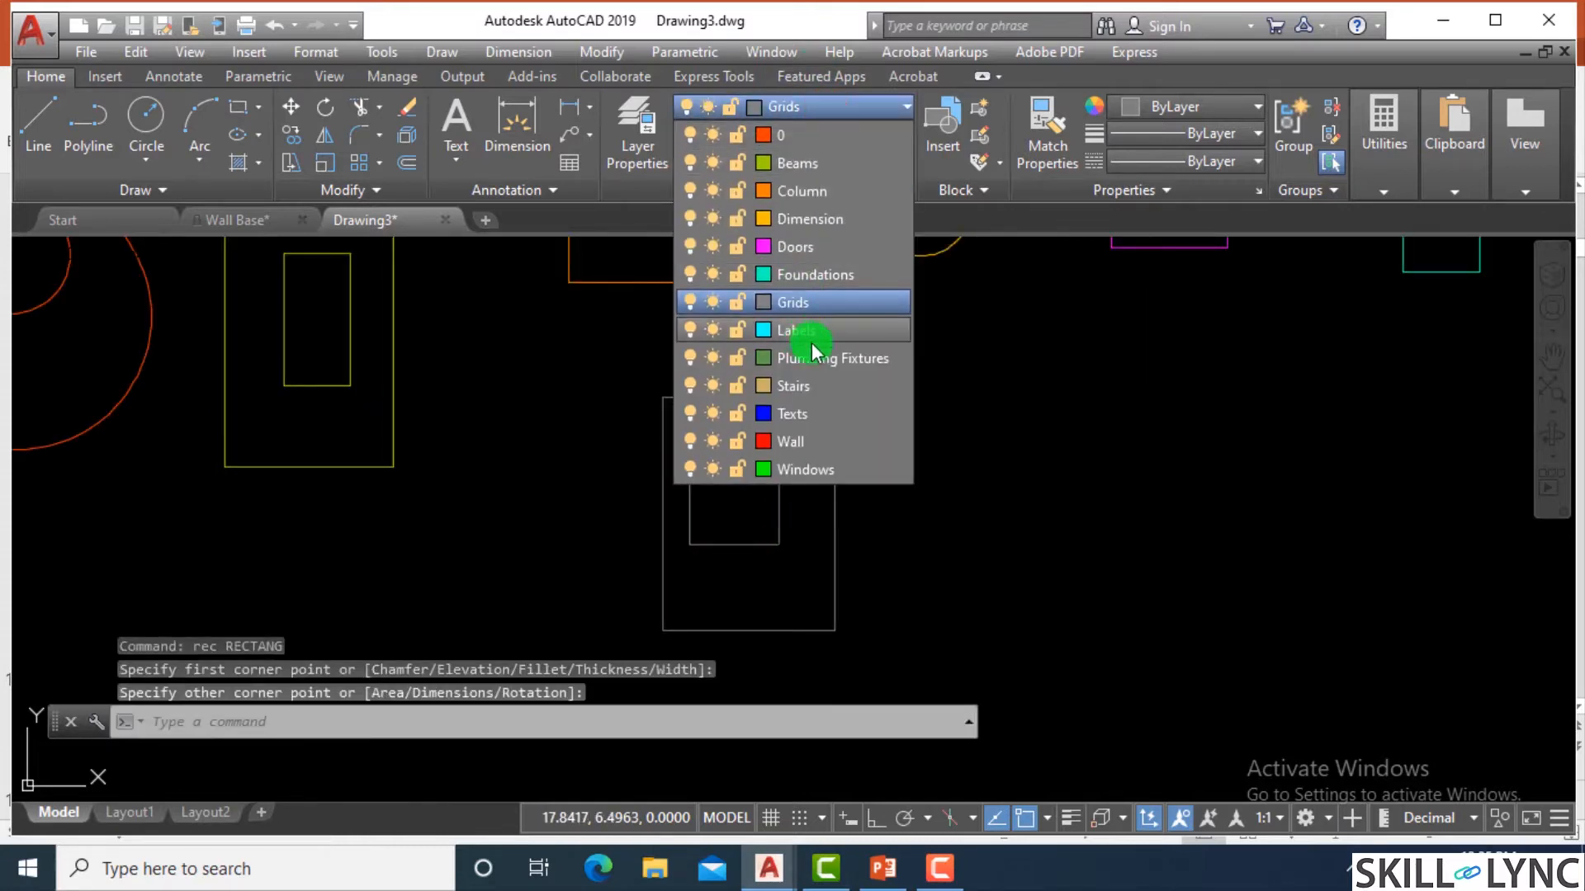
pyautogui.click(796, 387)
pyautogui.write('rec')
pyautogui.press('Return')
pyautogui.click(1030, 361)
pyautogui.click(1238, 569)
# Draw a smaller rectangle inside the Stairs rectangle.
pyautogui.scroll(2, 1182, 426)
pyautogui.write('re')
pyautogui.click(1040, 376)
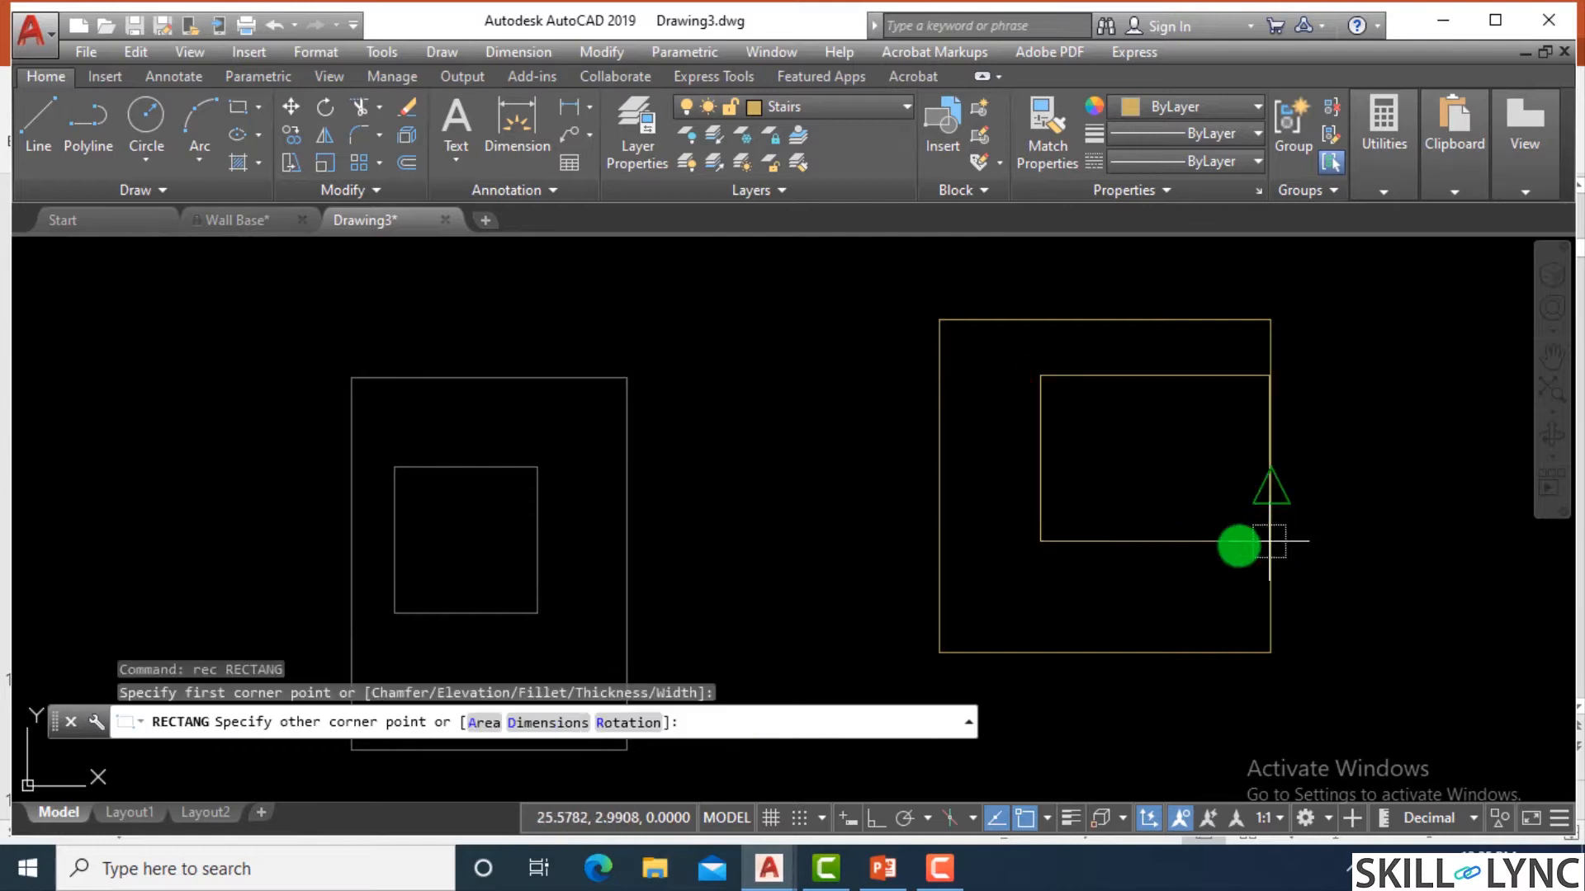
pyautogui.click(1219, 544)
pyautogui.press('Escape')
# Make Column the current layer.
pyautogui.click(794, 106)
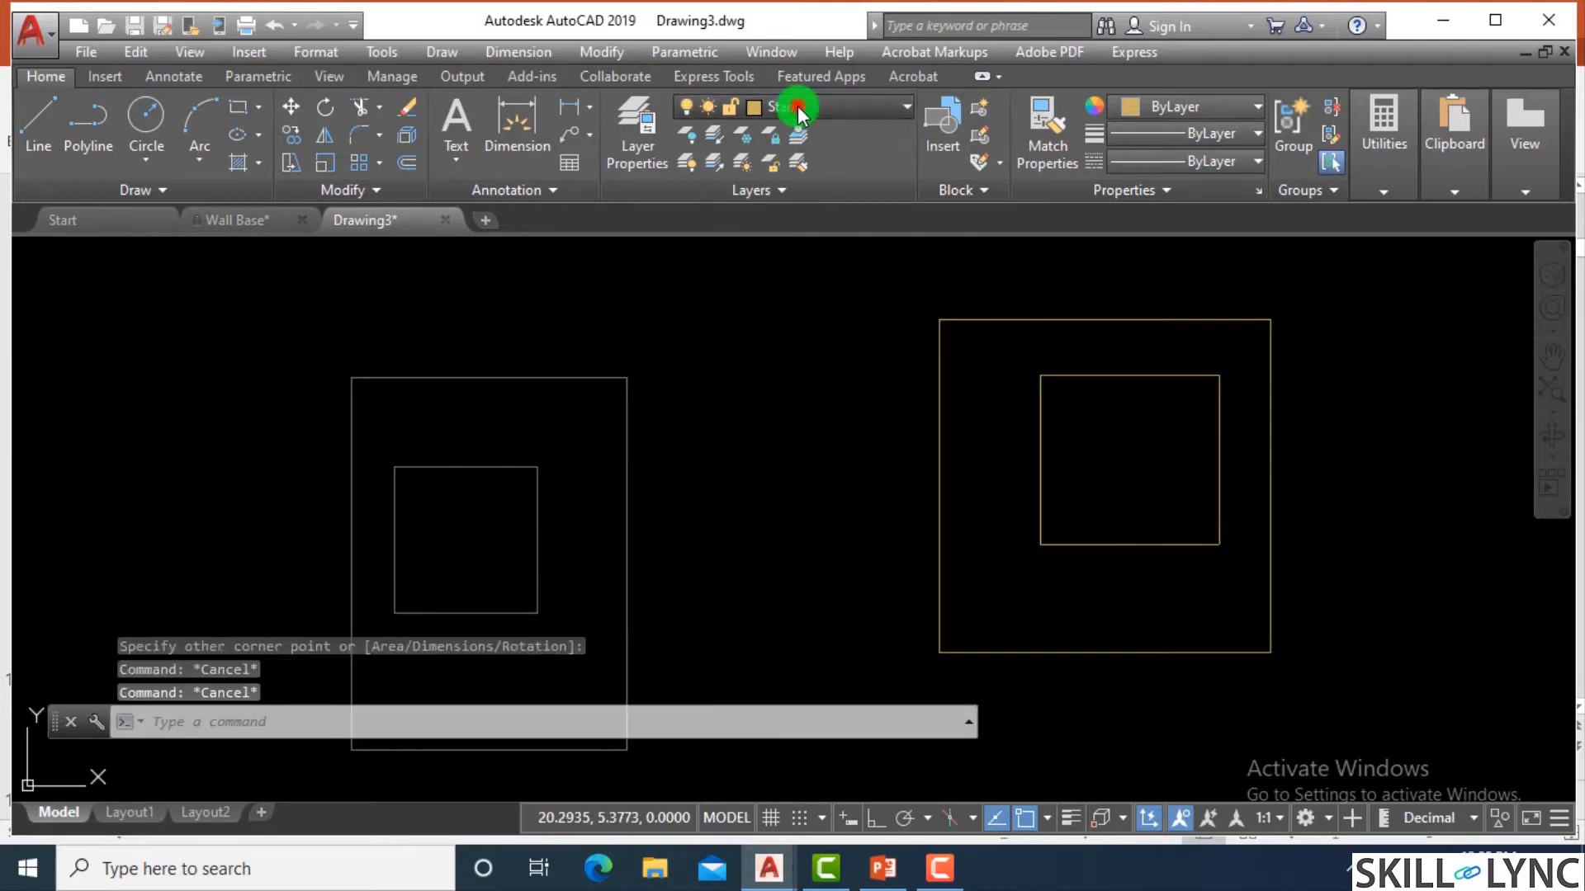
pyautogui.click(797, 195)
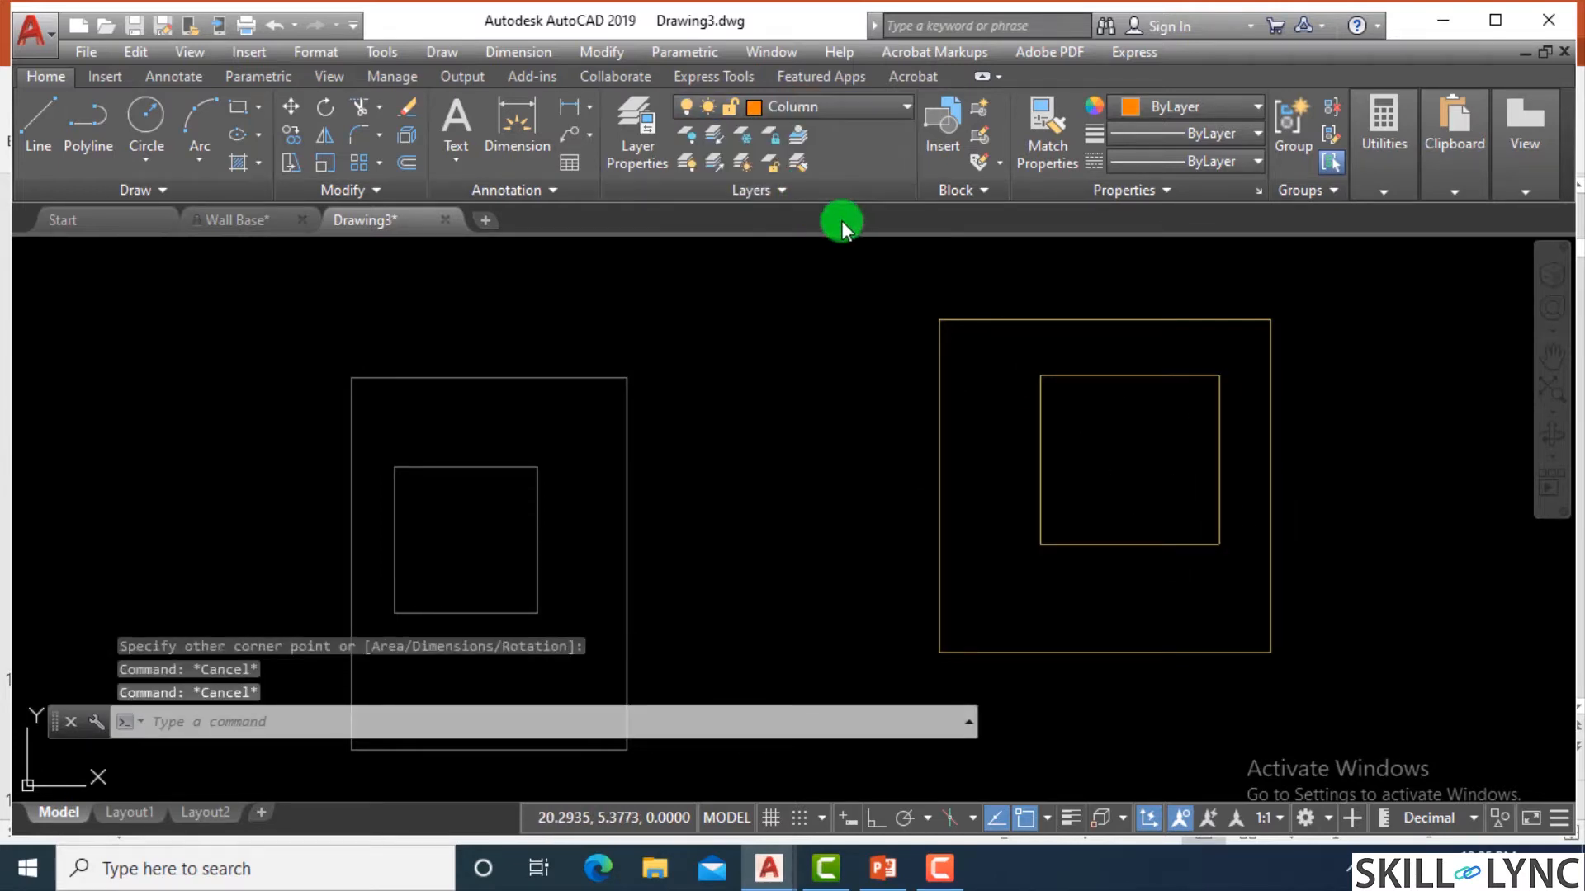
pyautogui.press('Escape')
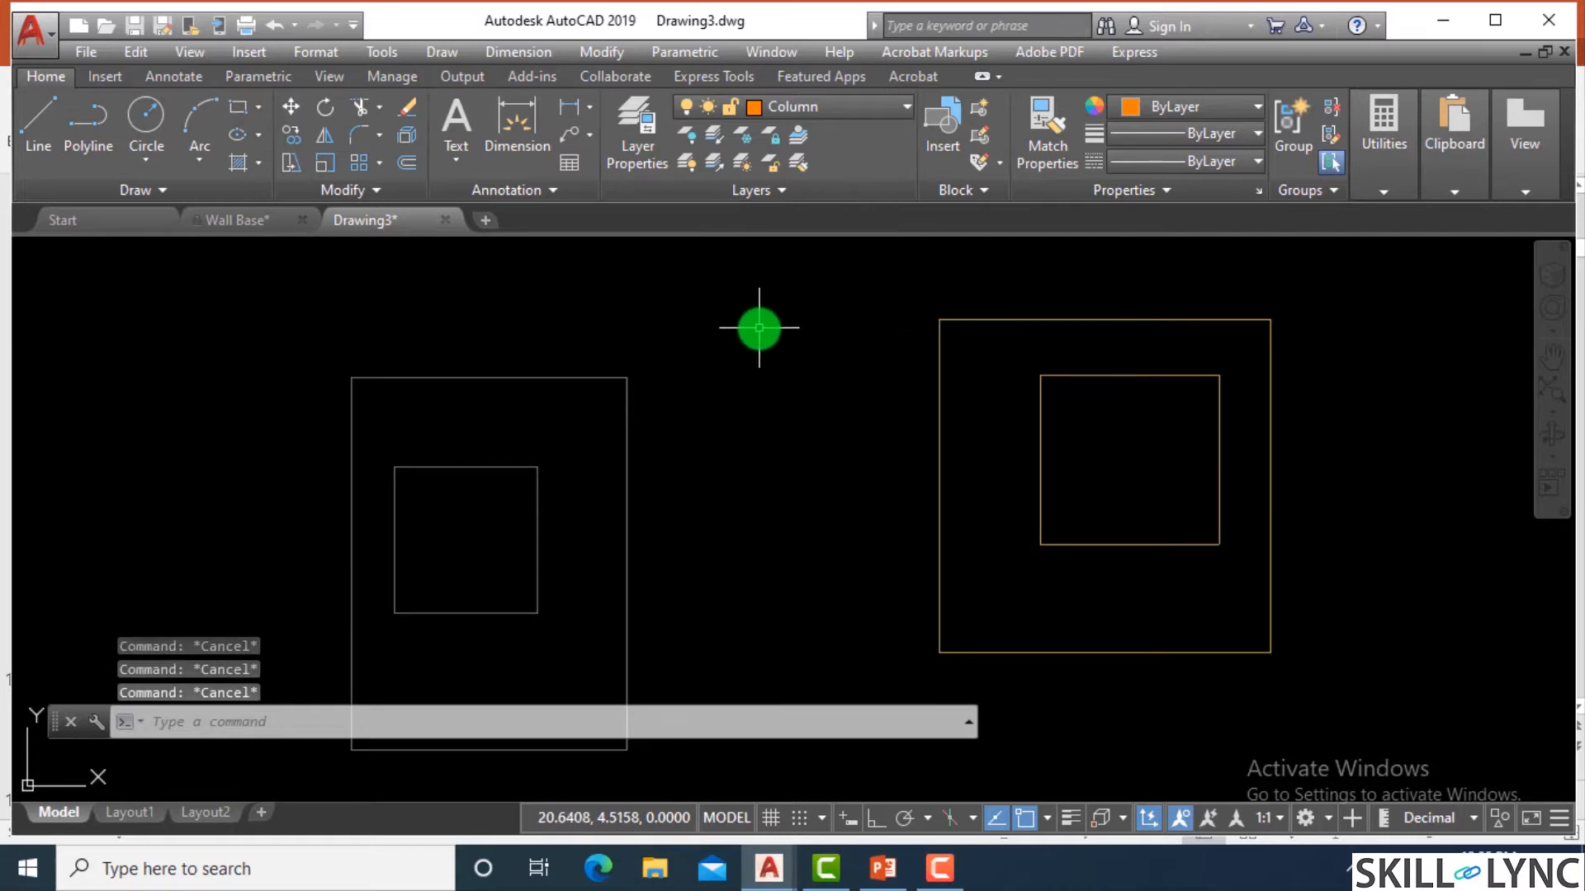
# Set Doors as the current layer through the Layer Properties Manager and close the manager.
pyautogui.write('la')
pyautogui.press('Return')
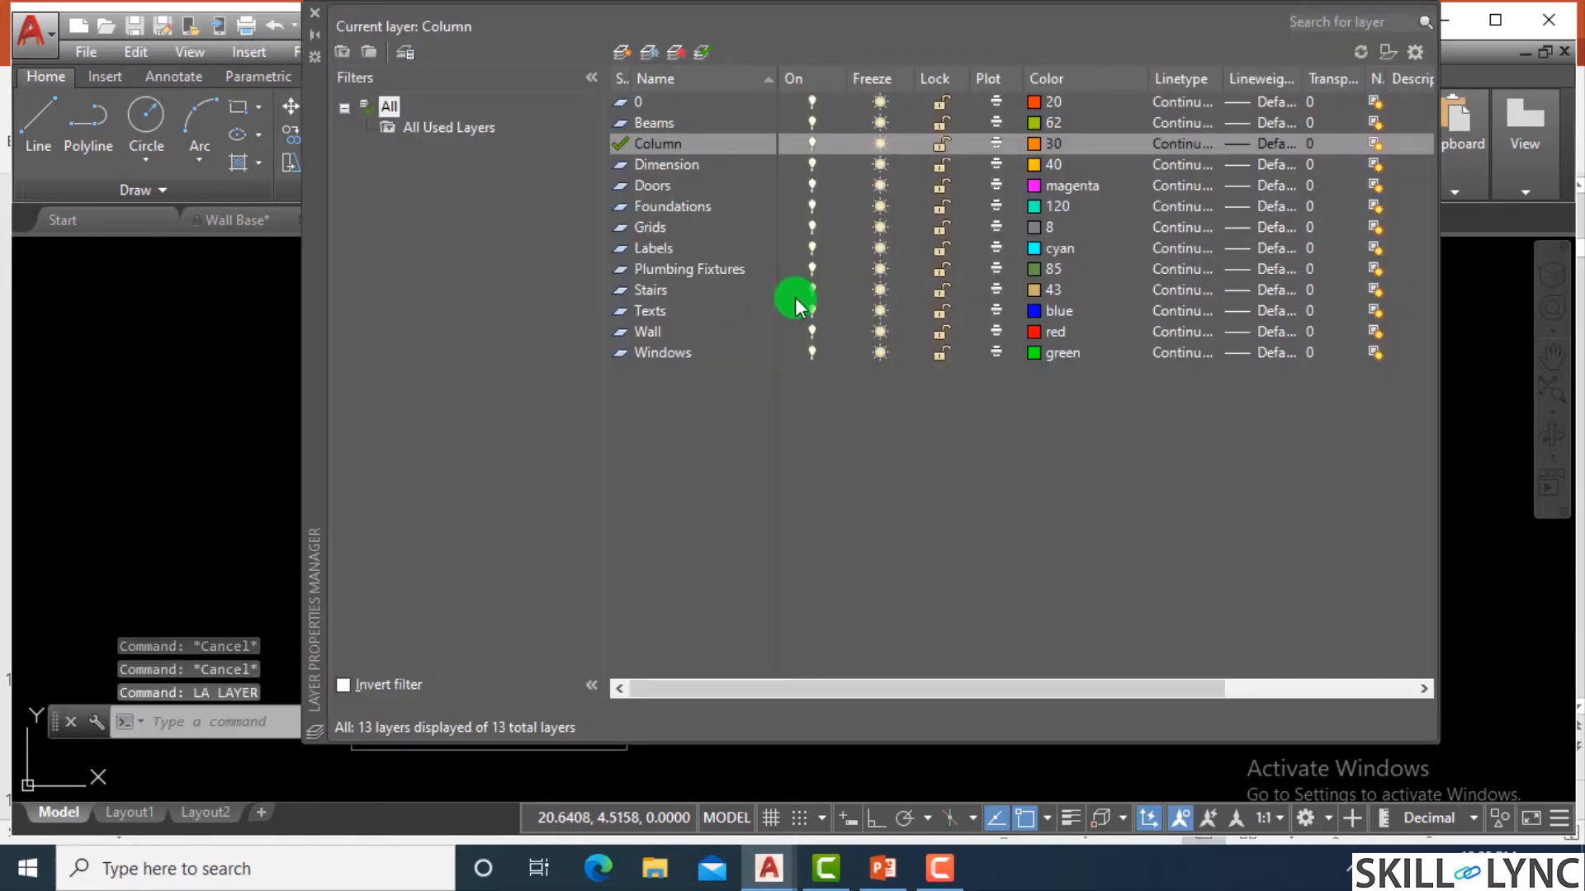
pyautogui.click(643, 189)
pyautogui.click(652, 195)
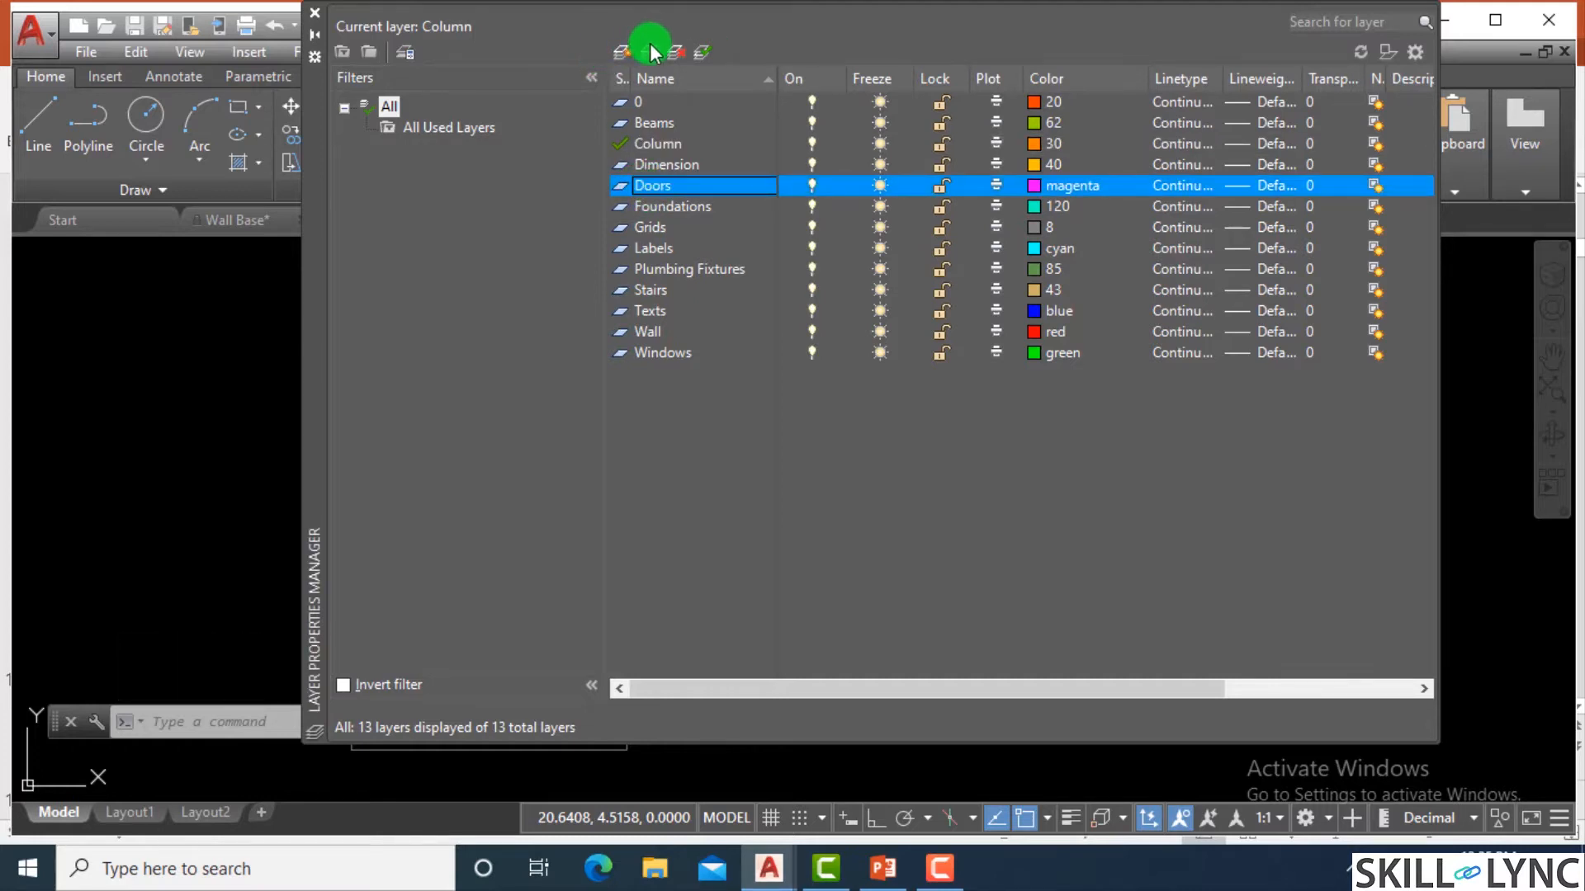
pyautogui.click(706, 53)
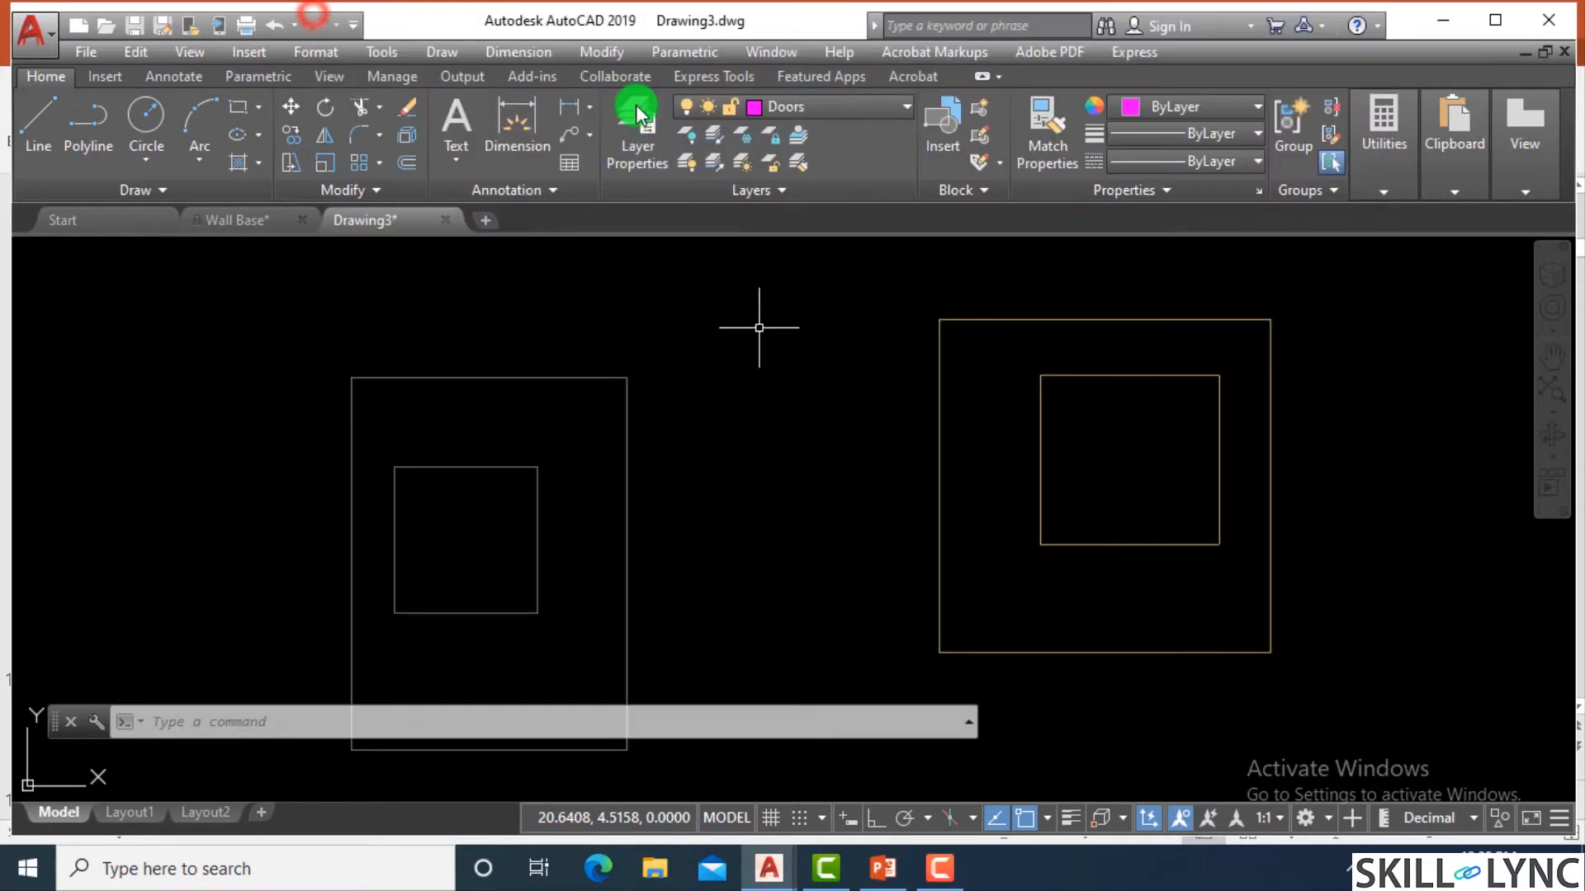
pyautogui.click(314, 13)
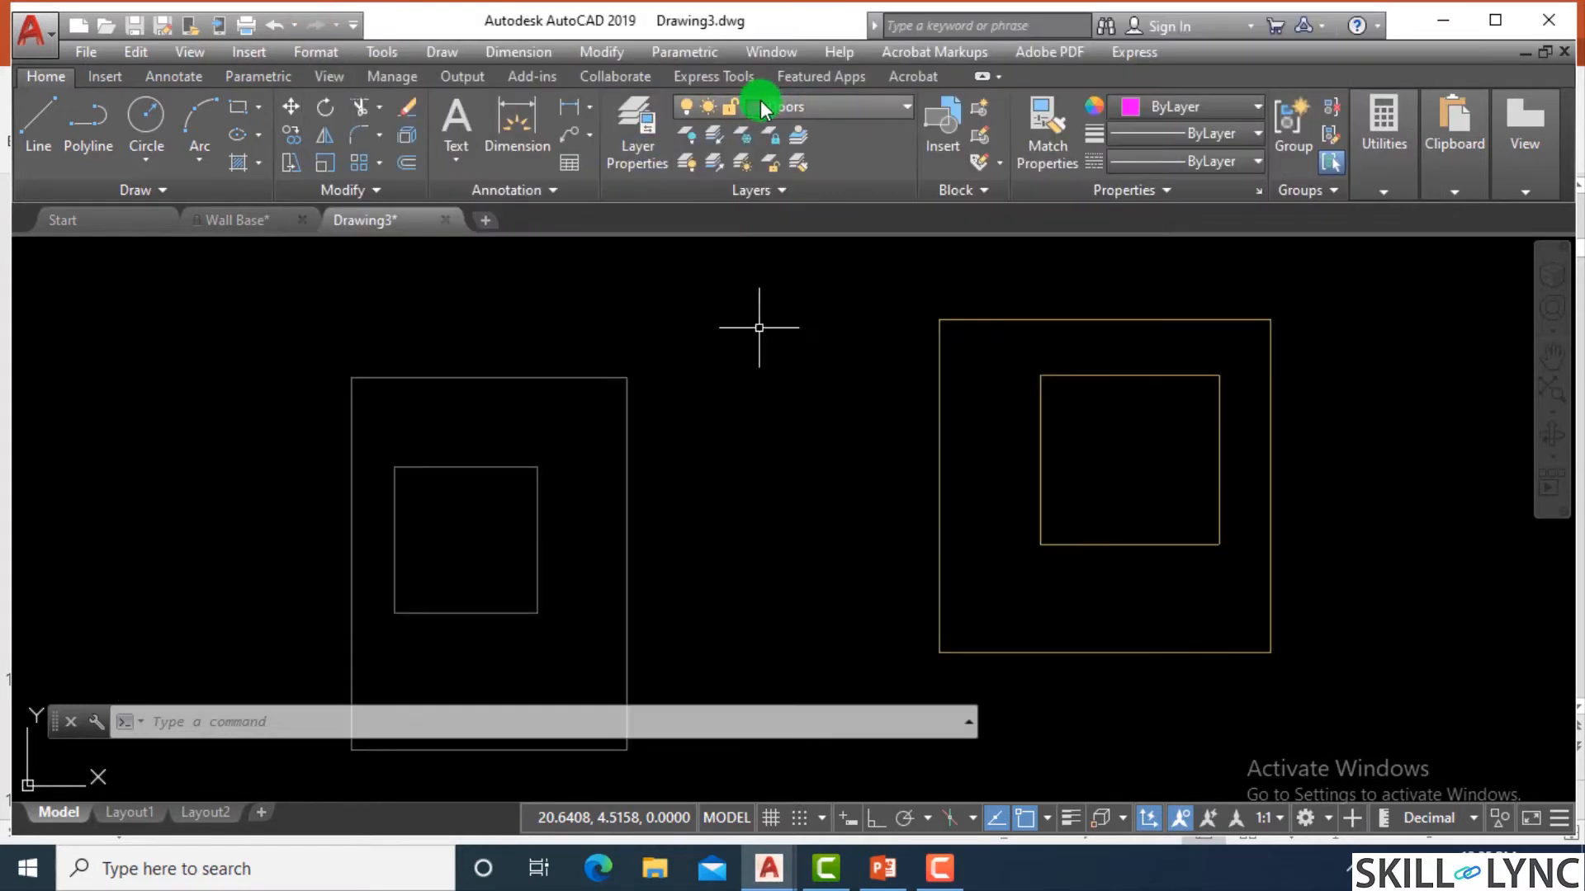
# Switch the current layer to Dimension and, through the Layer Properties Manager, to Foundations.
pyautogui.click(838, 107)
pyautogui.click(813, 218)
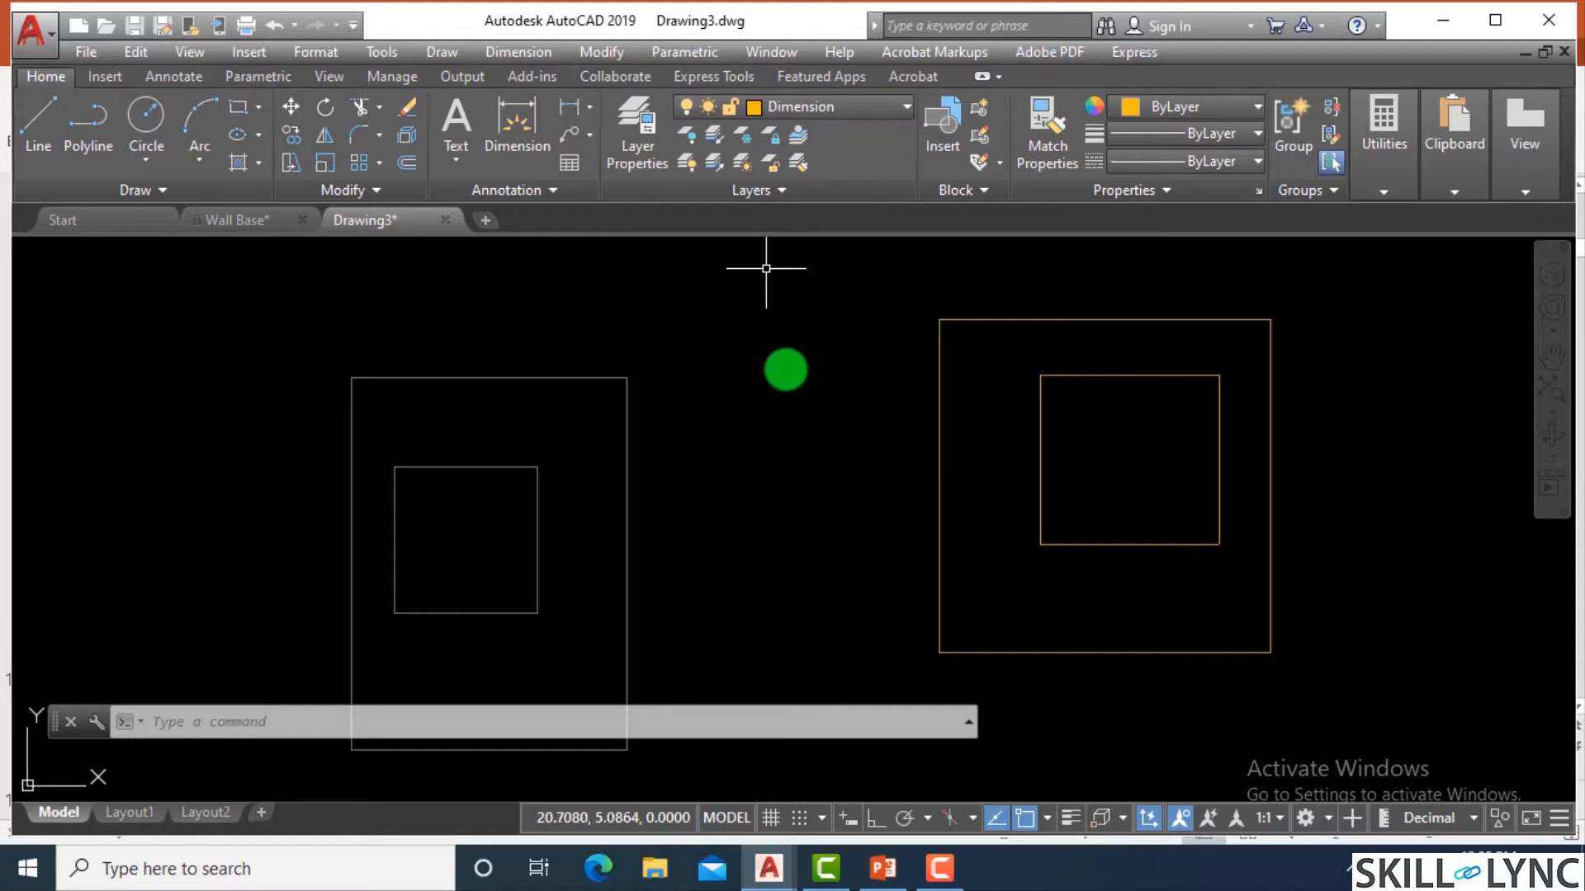
pyautogui.write('la')
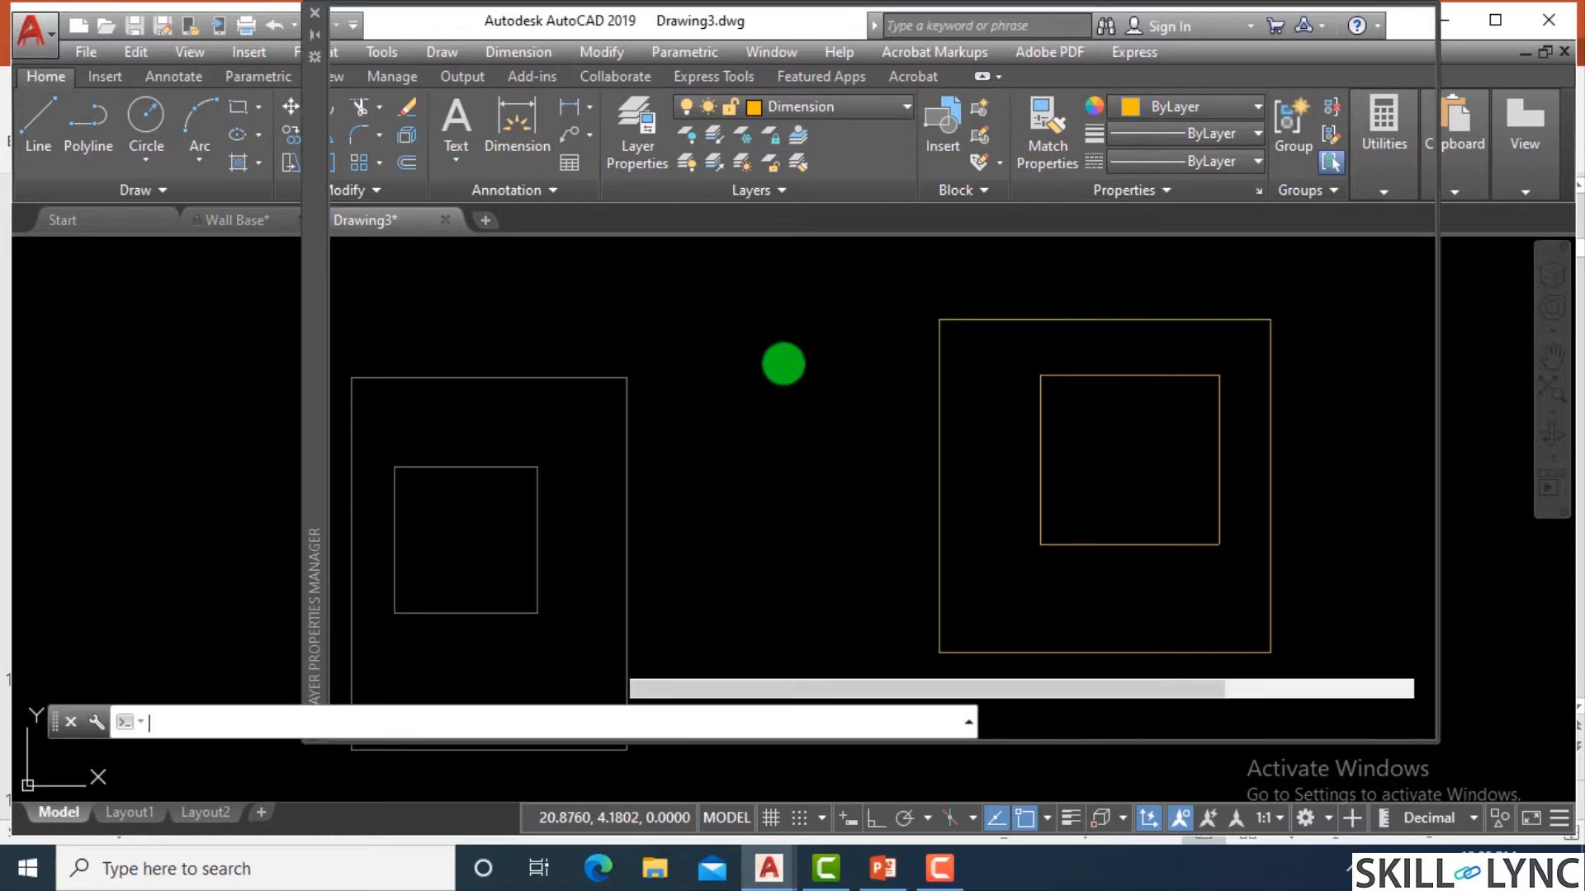
pyautogui.press('Return')
pyautogui.click(666, 211)
pyautogui.rightClick(667, 211)
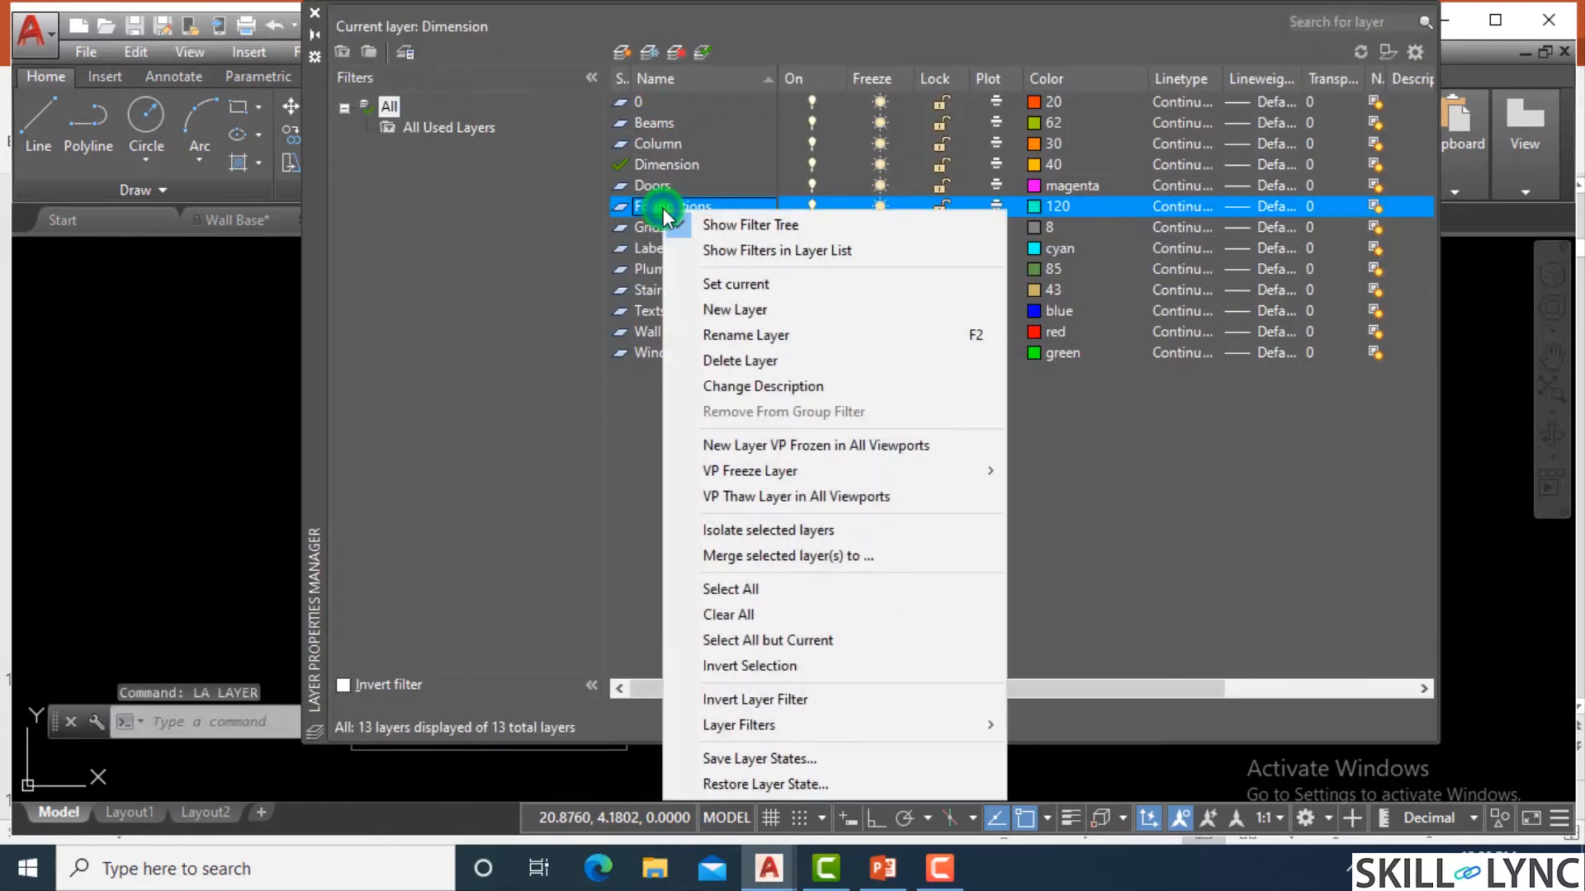
pyautogui.click(756, 284)
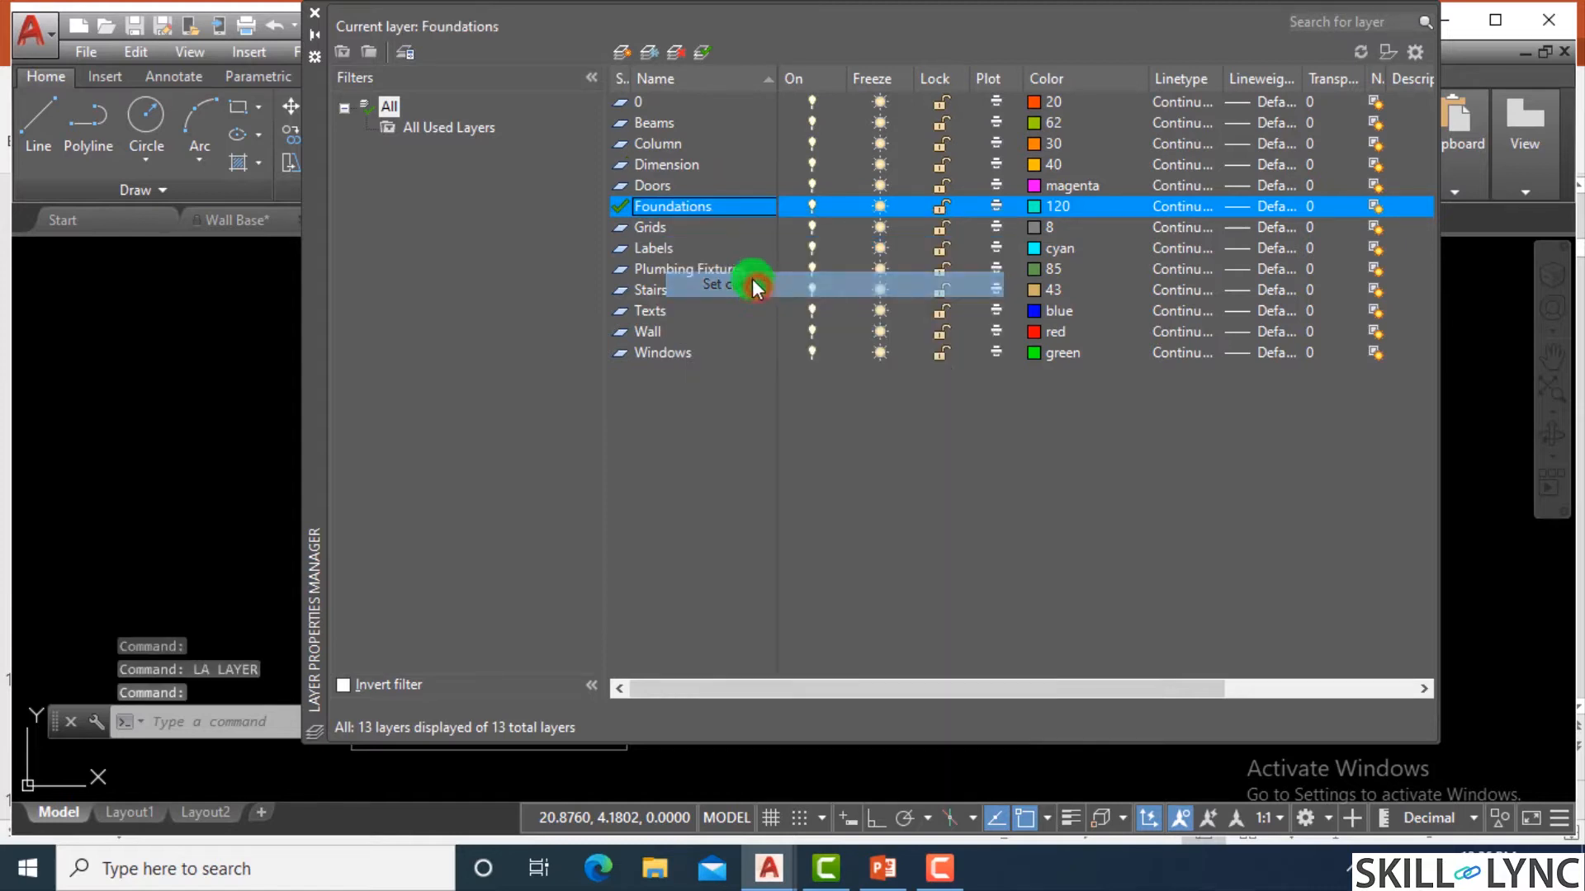
pyautogui.click(313, 19)
# Look over the sample shapes' layer colors and compare them with the list in the Layer Properties Manager.
pyautogui.scroll(-5, 889, 449)
pyautogui.scroll(-3, 767, 407)
pyautogui.scroll(8, 767, 408)
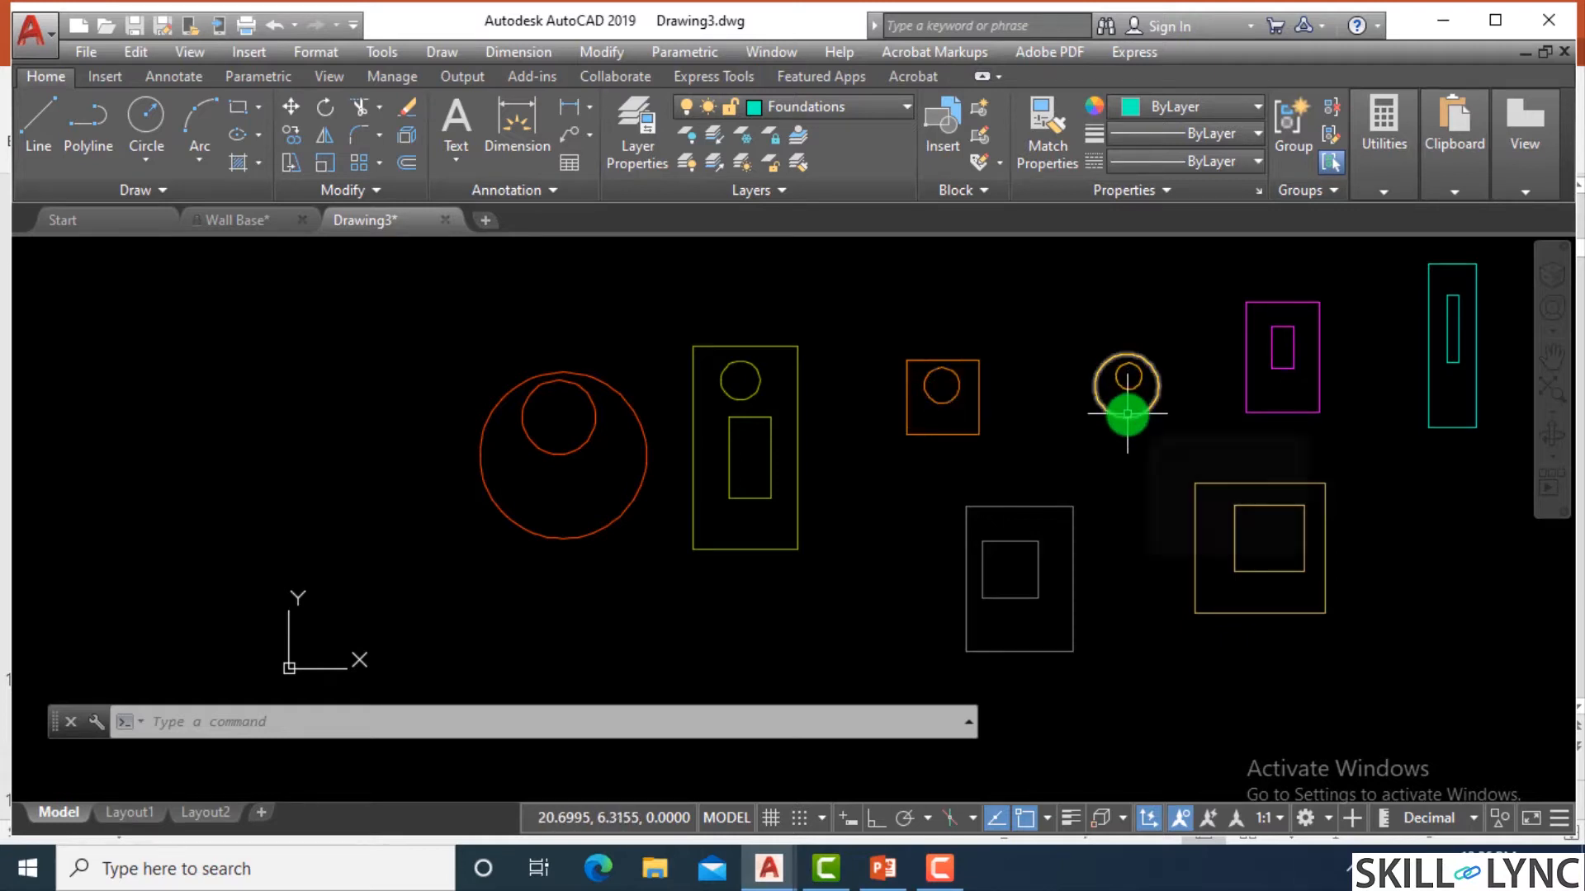
pyautogui.moveTo(1127, 413)
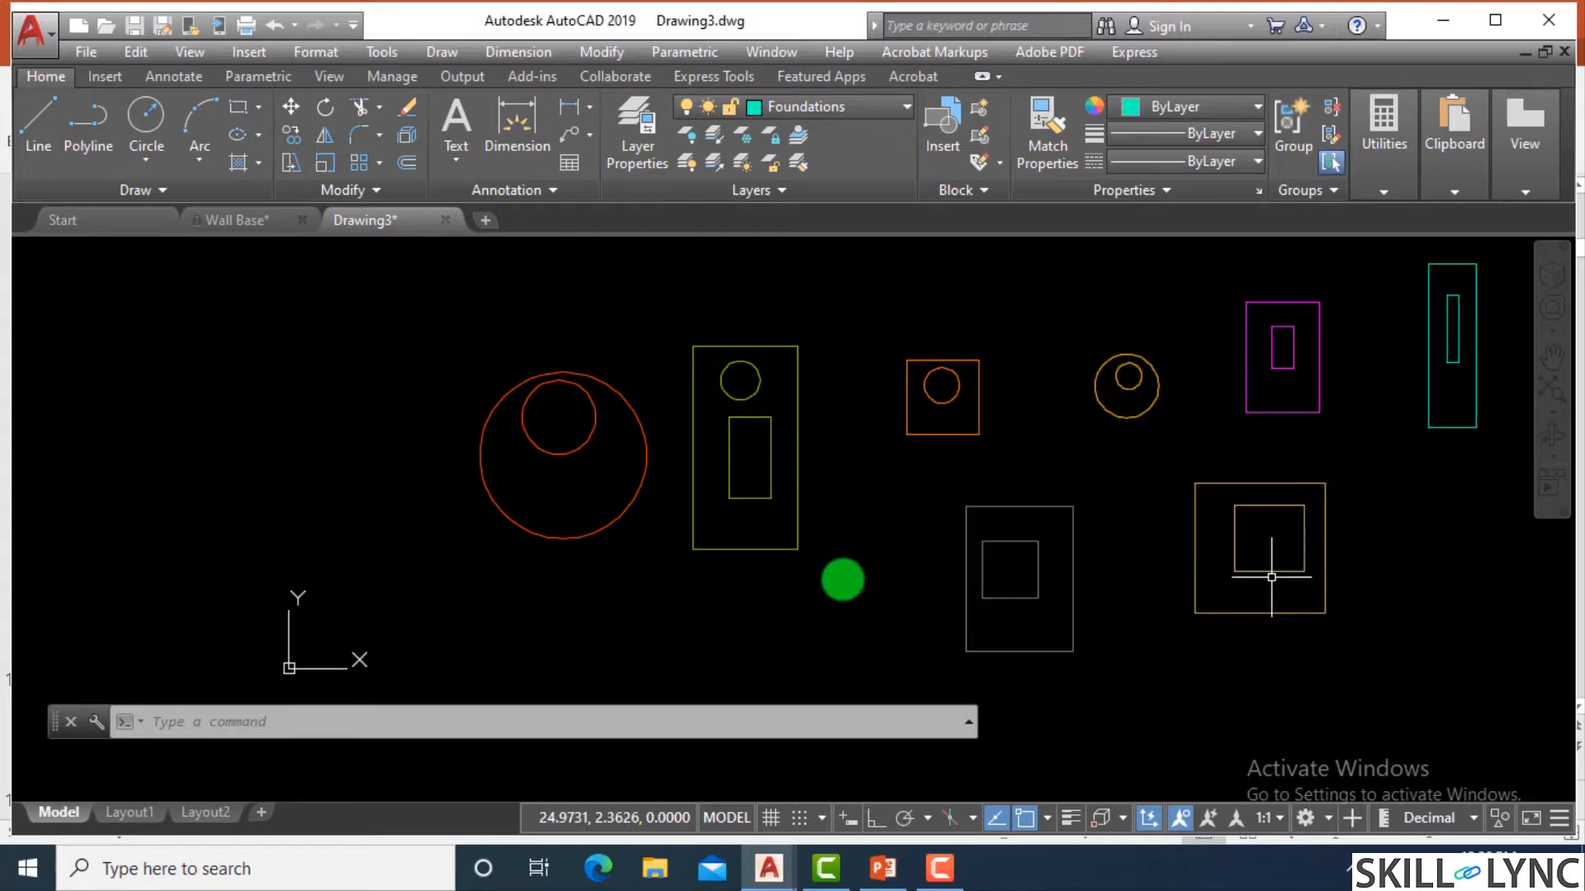
pyautogui.scroll(-2, 669, 544)
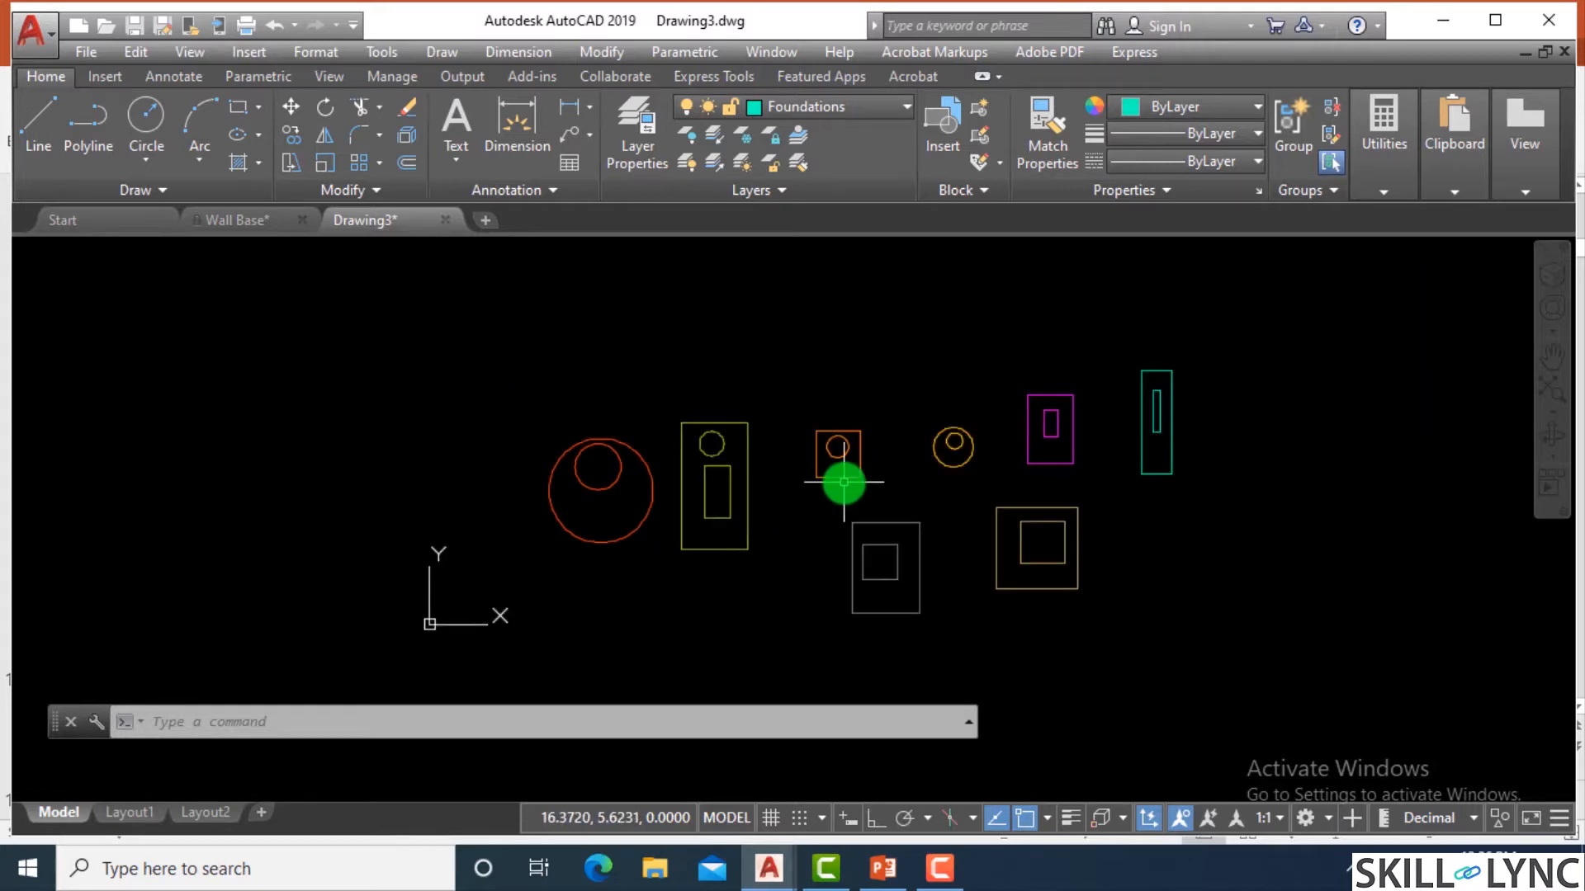
pyautogui.write('la')
pyautogui.press('Return')
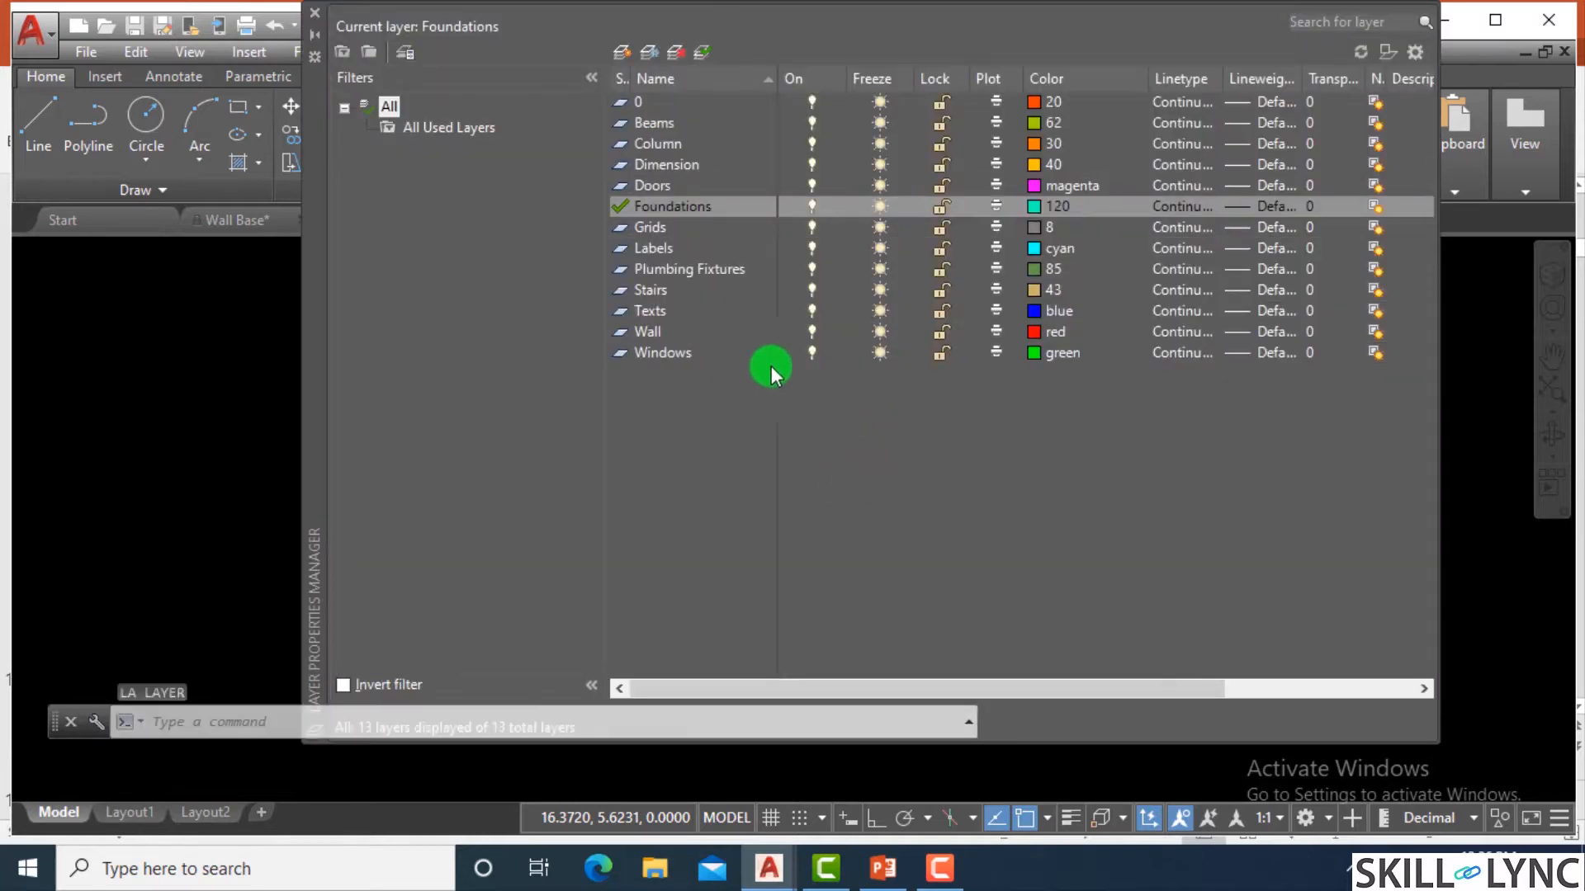
pyautogui.click(317, 15)
# Change the Column layer's color to index color 71 in the Layer Properties Manager and close the manager.
pyautogui.scroll(3, 826, 446)
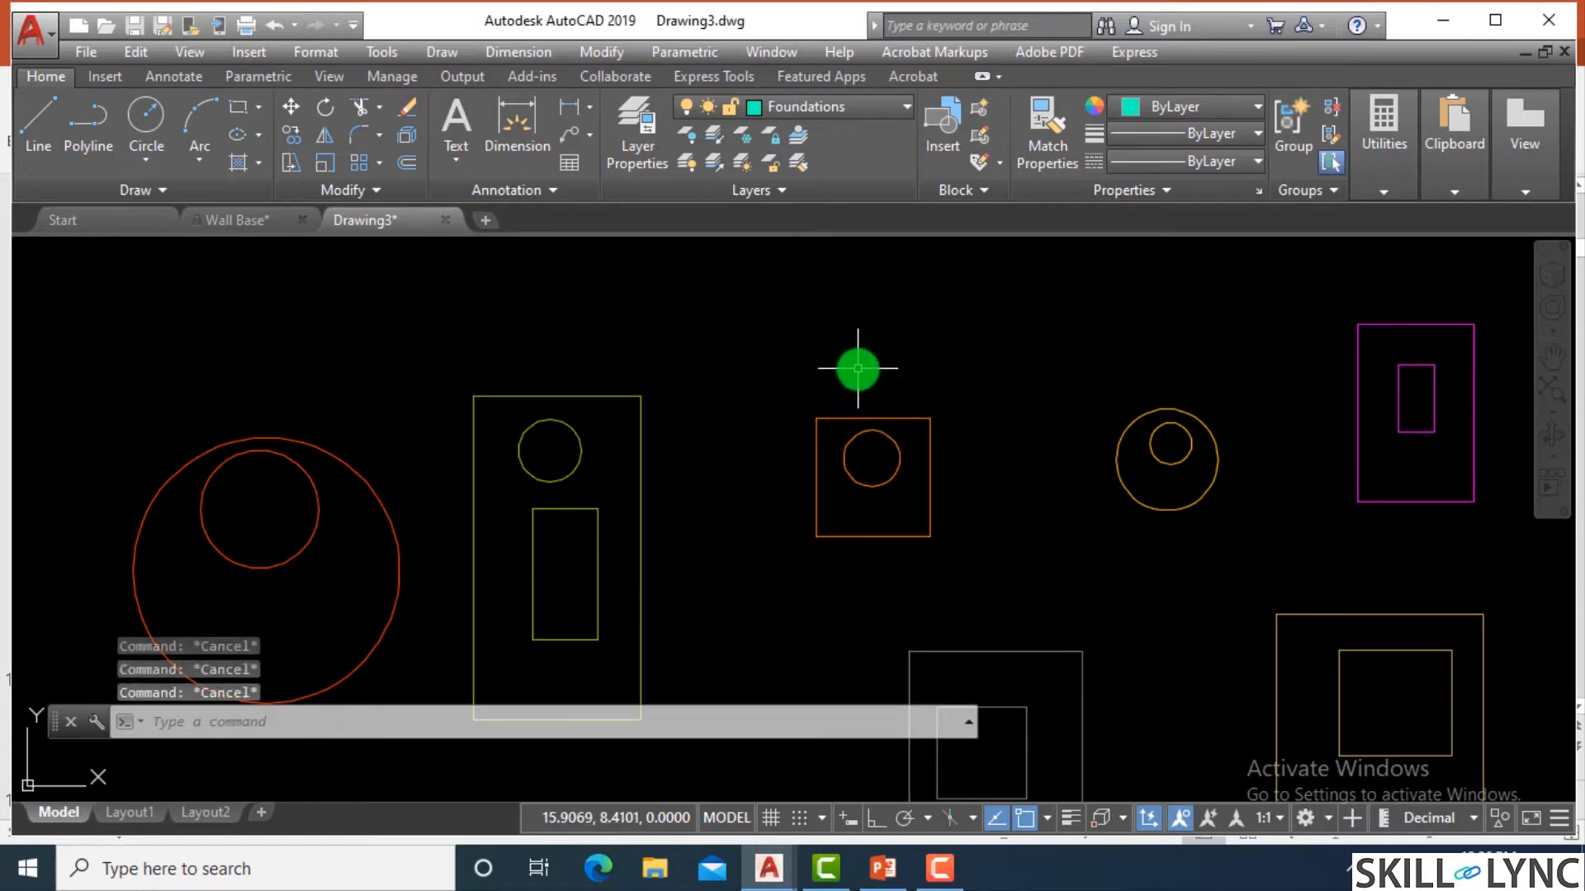
pyautogui.write('la')
pyautogui.press('Return')
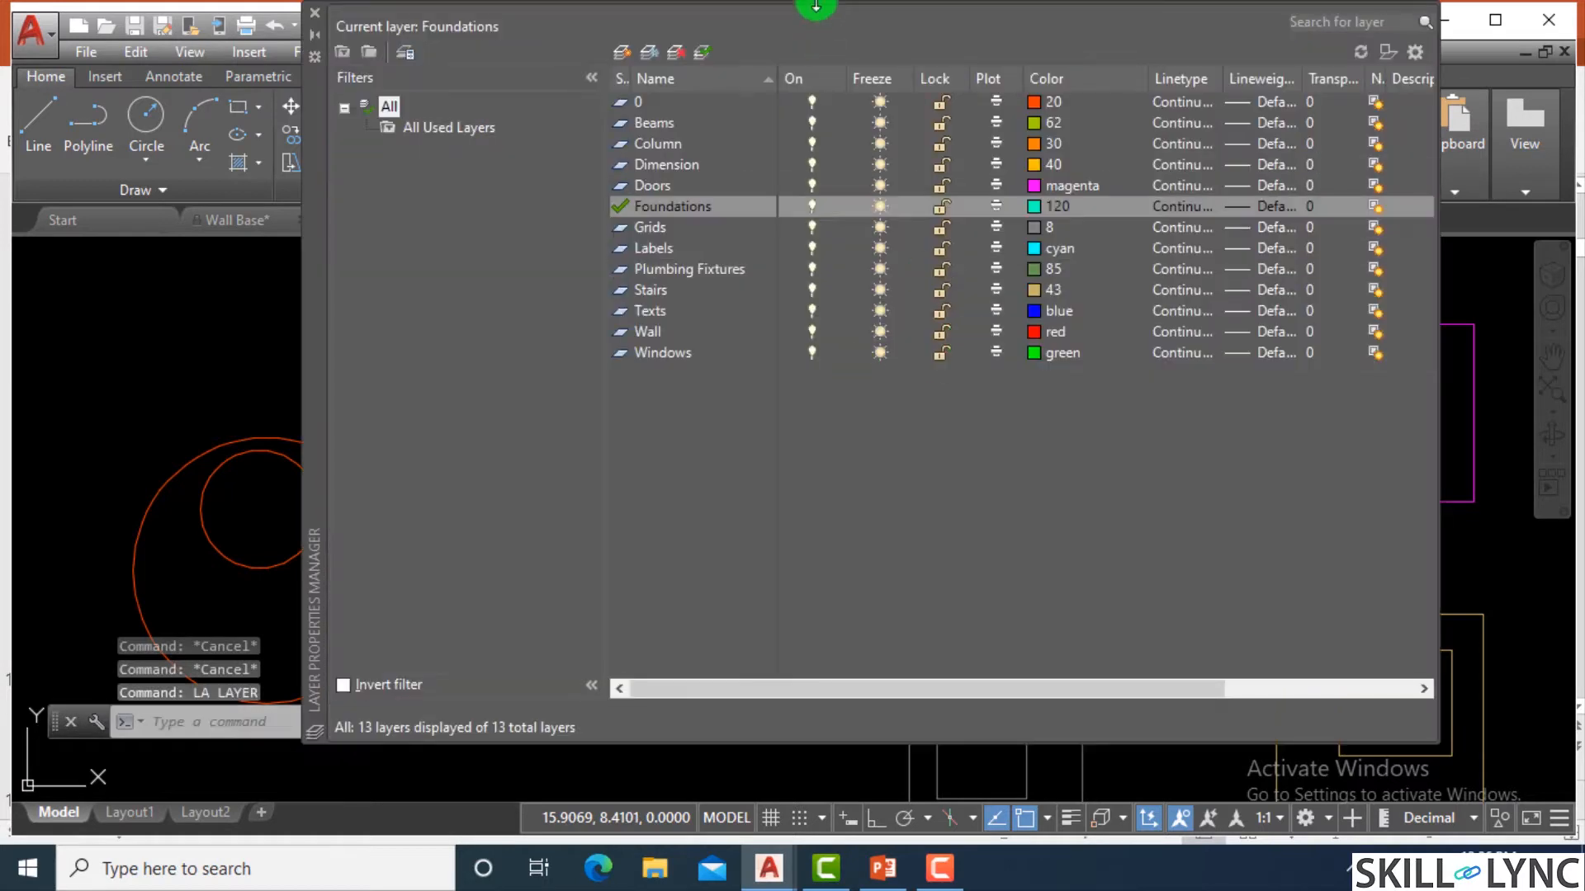
pyautogui.click(693, 144)
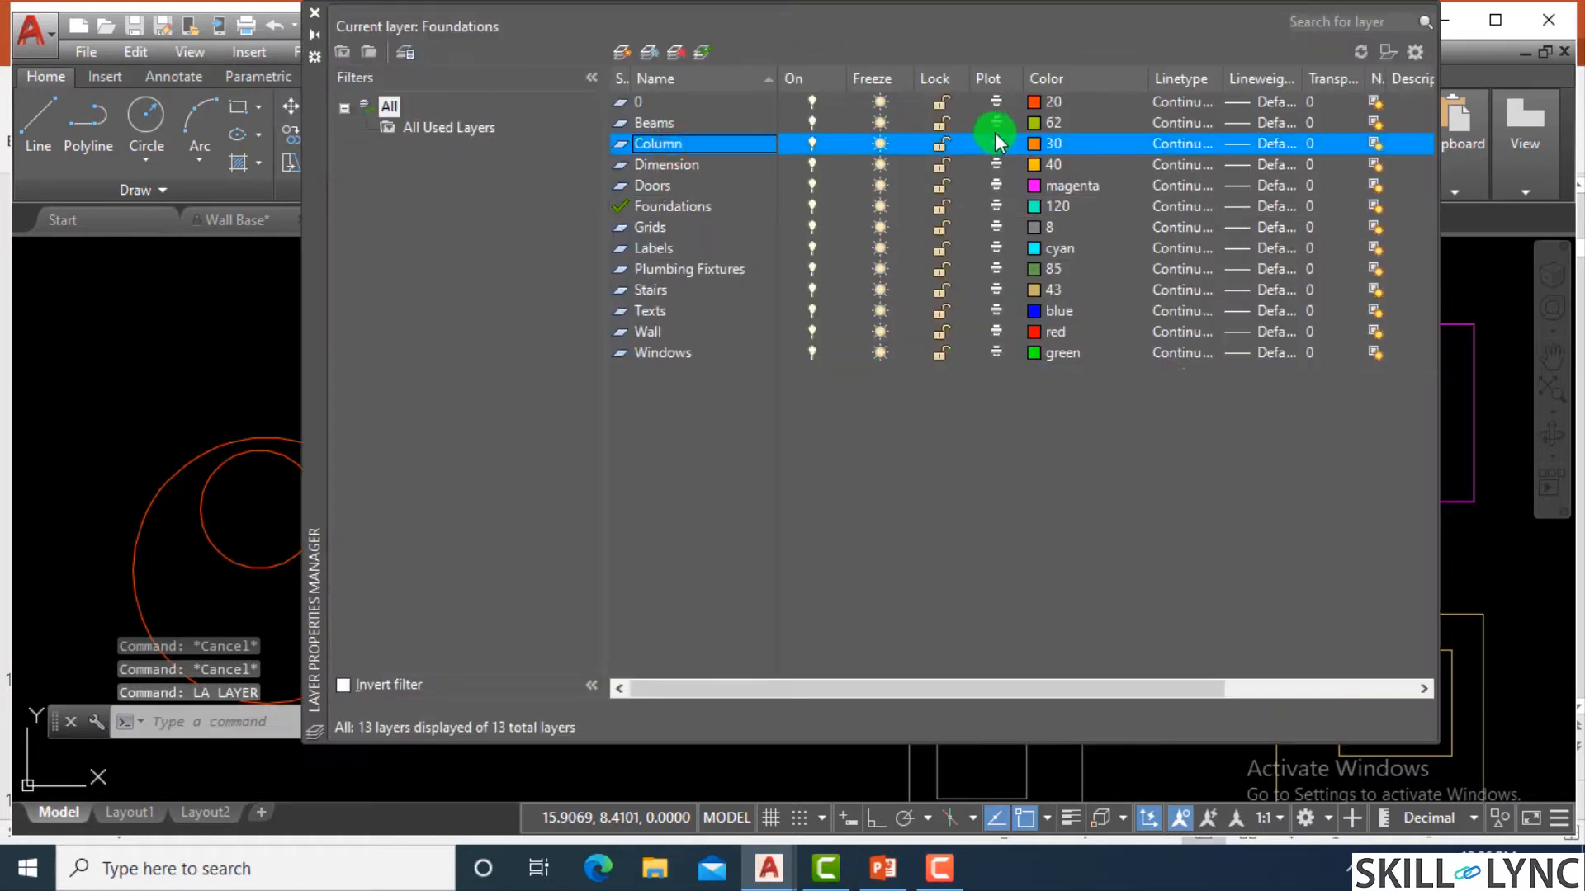
pyautogui.click(1038, 137)
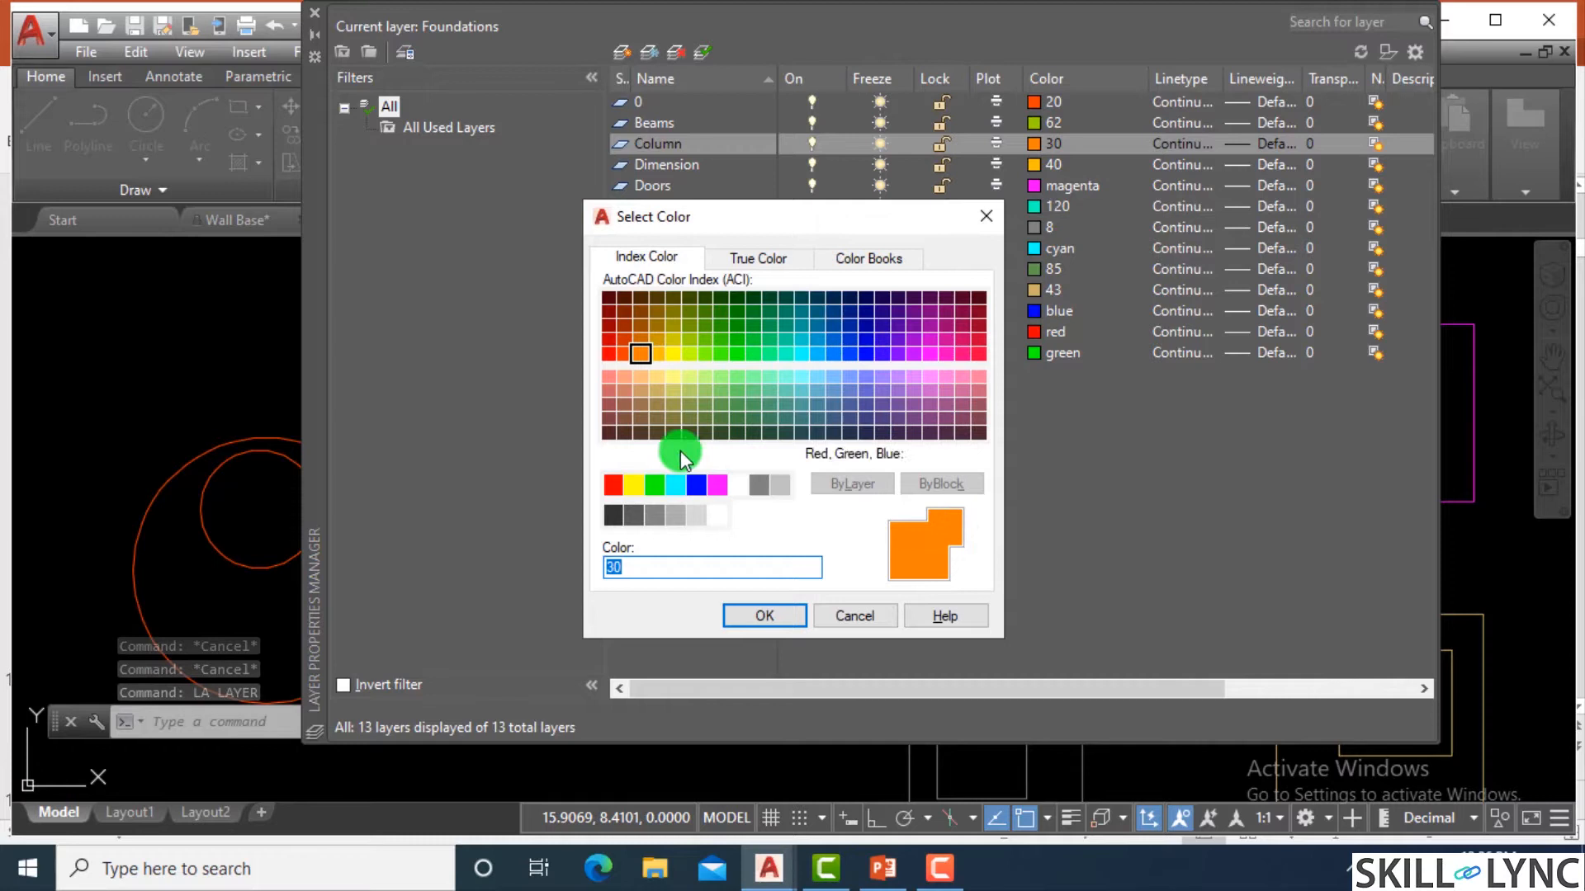
pyautogui.click(708, 380)
pyautogui.click(765, 616)
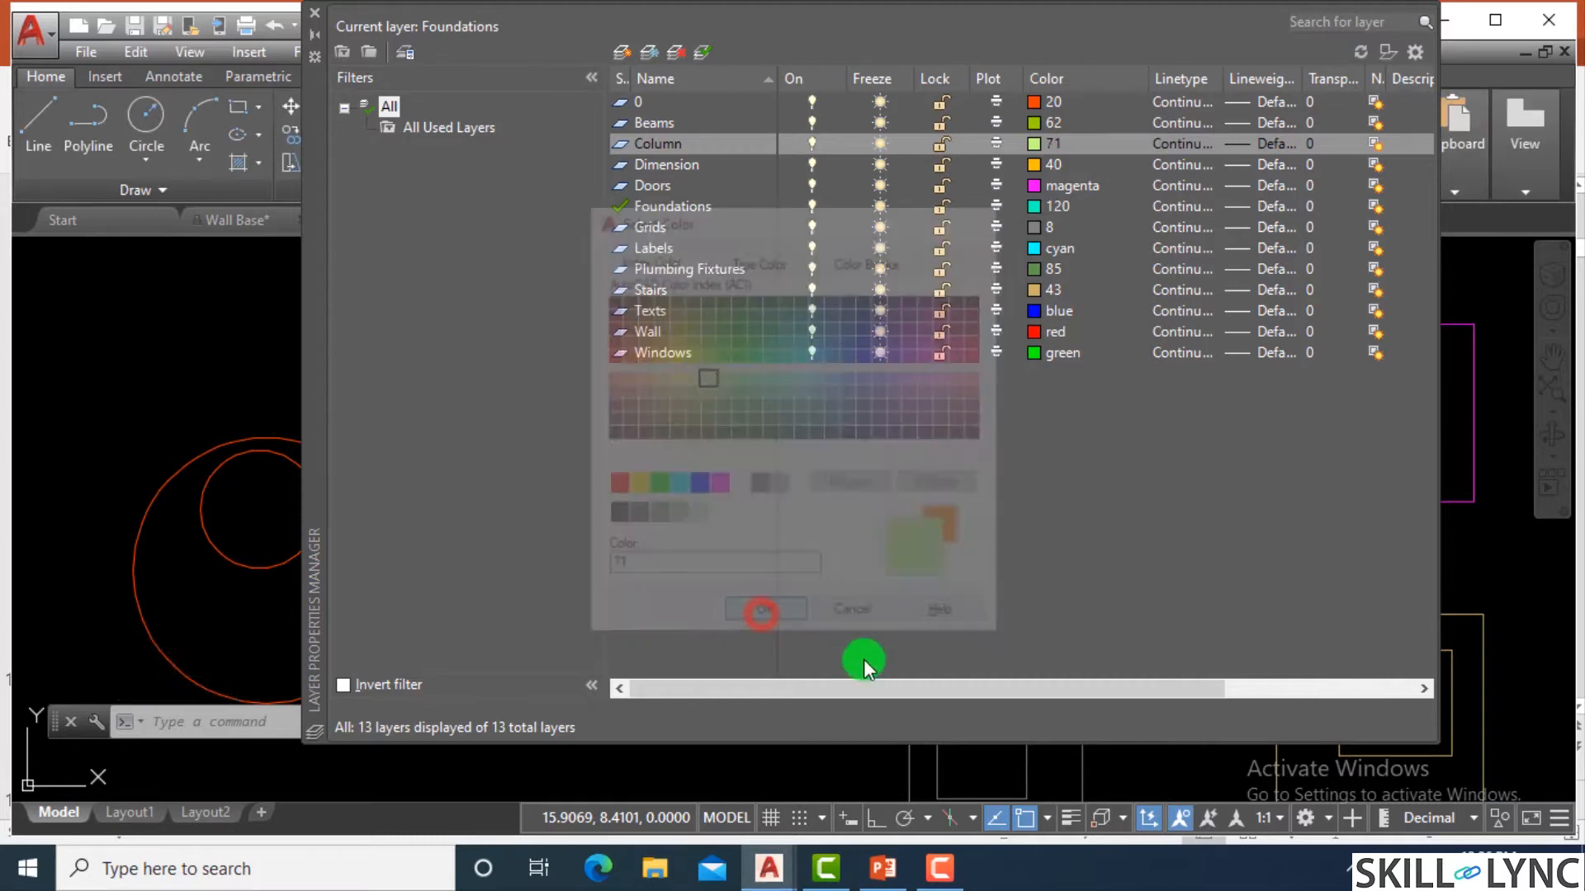
pyautogui.click(314, 13)
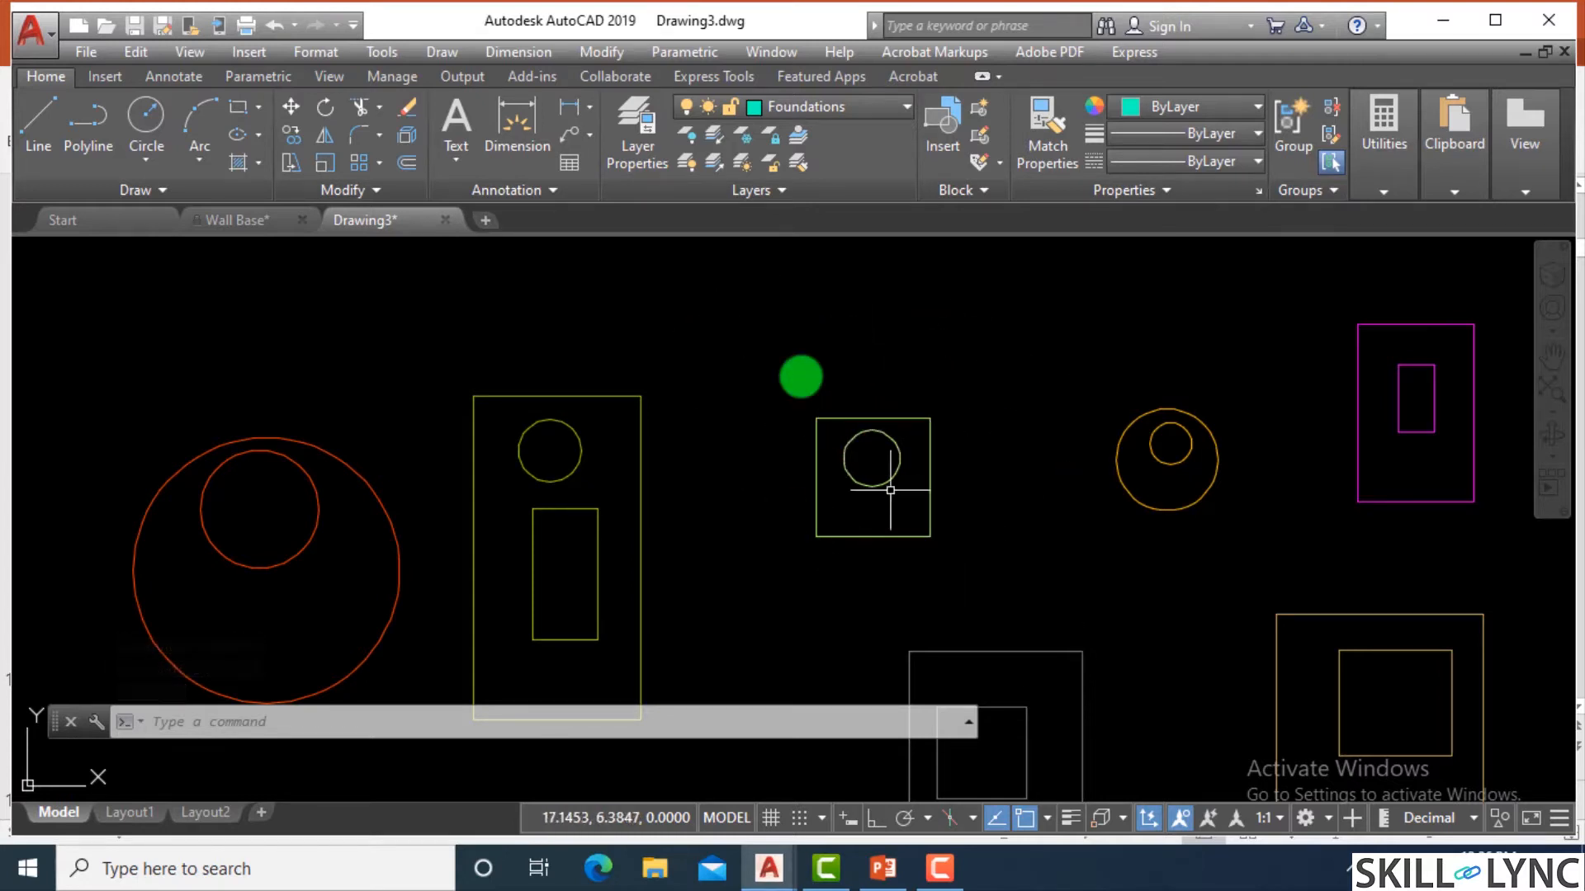
# Change the Doors layer's color to index color 146 in the Layer Properties Manager and close the manager.
pyautogui.scroll(-4, 859, 400)
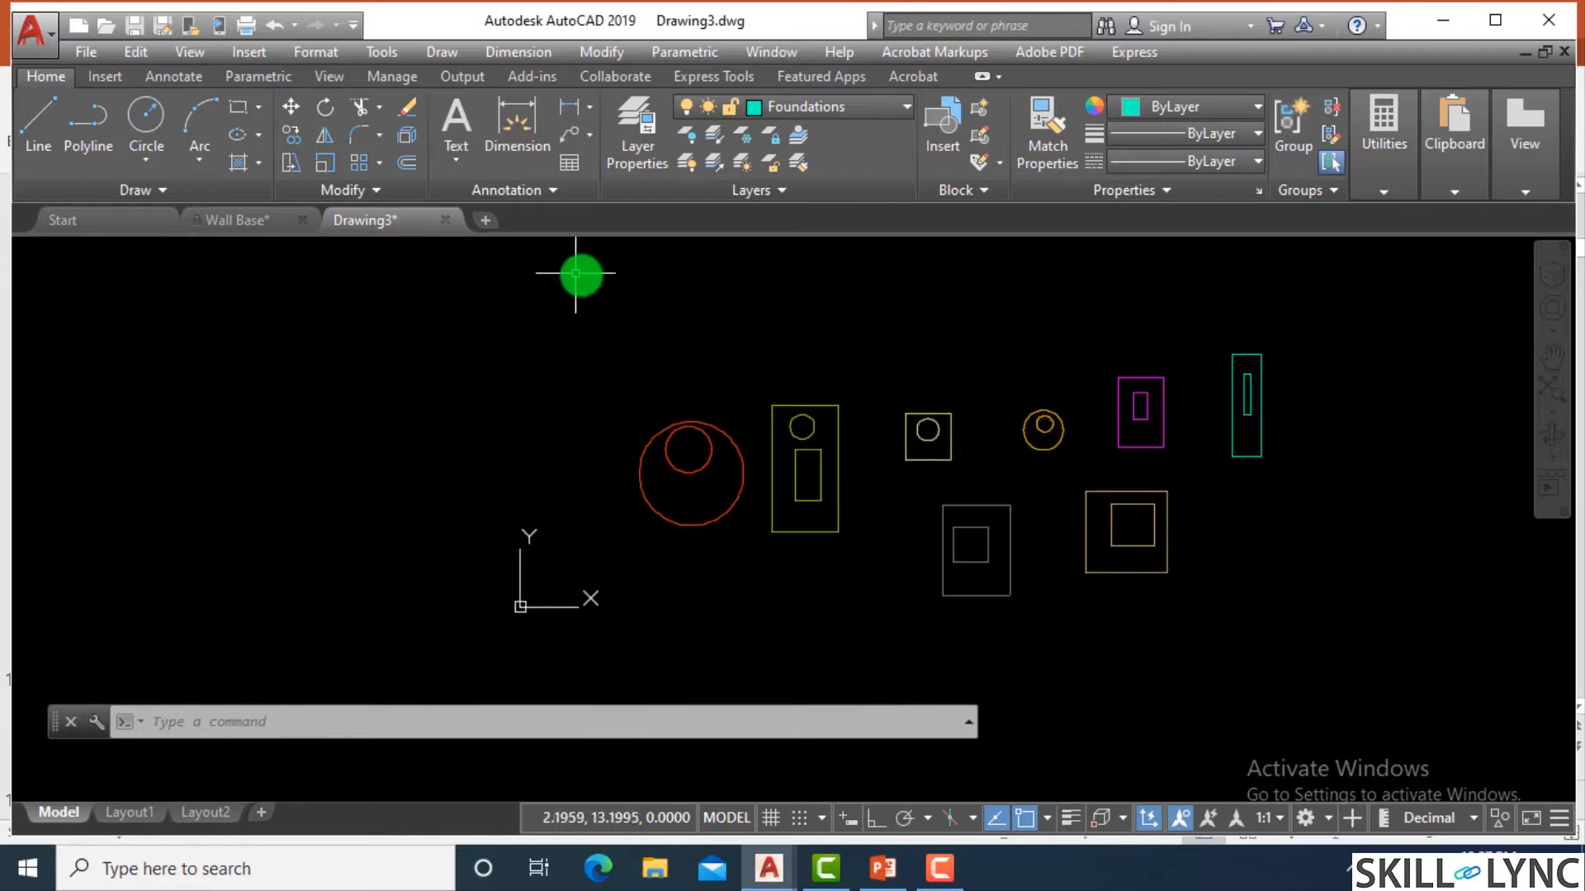
pyautogui.scroll(4, 1317, 439)
pyautogui.scroll(-2, 1122, 425)
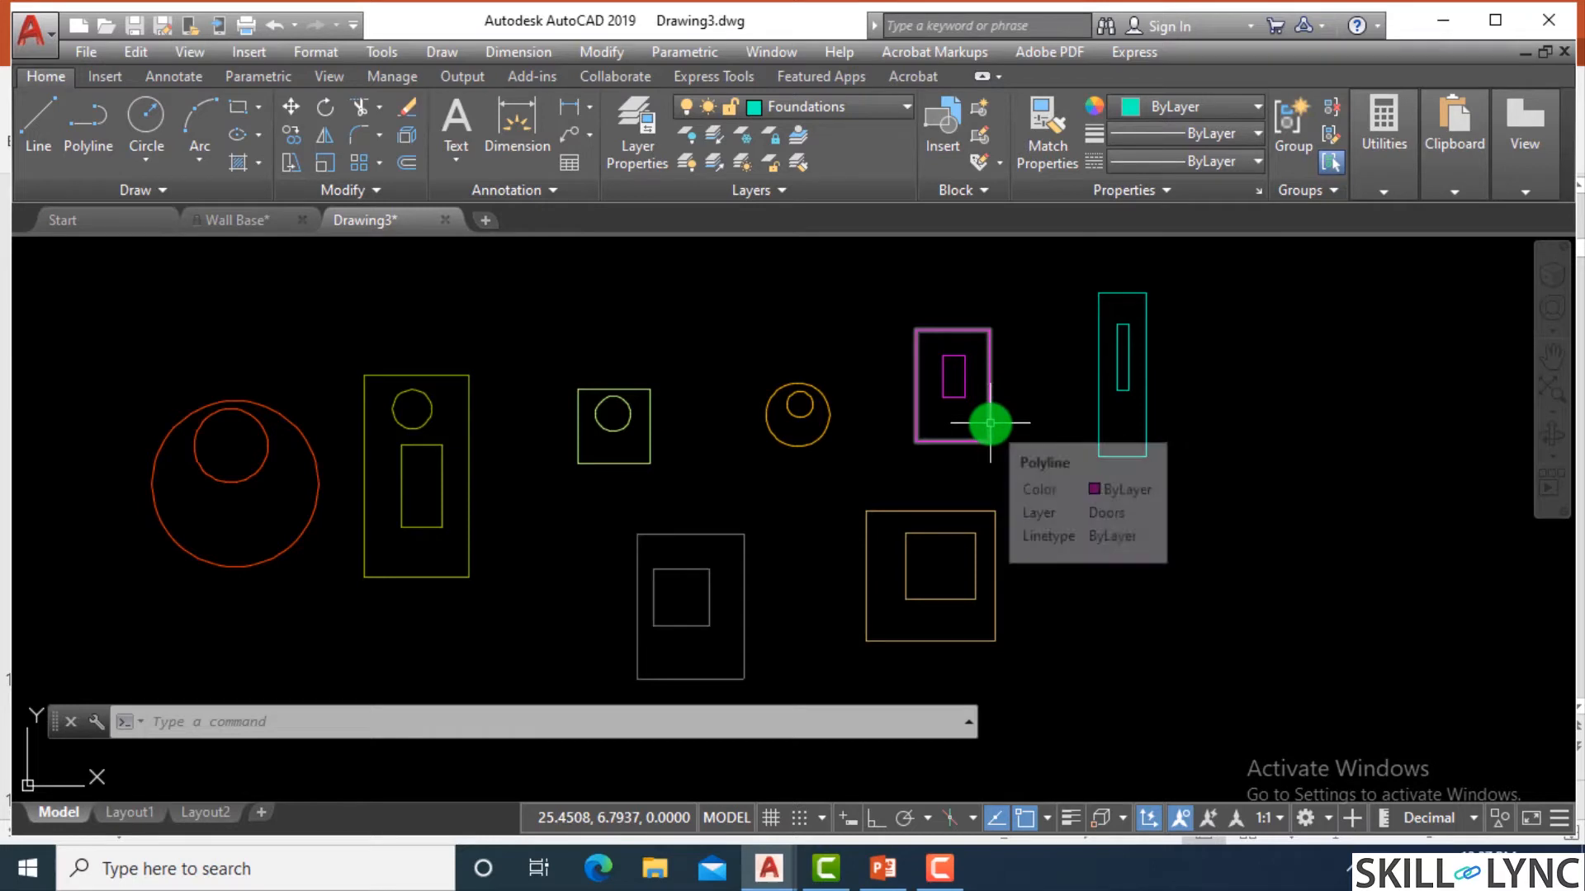
pyautogui.press('Escape')
pyautogui.write('LA')
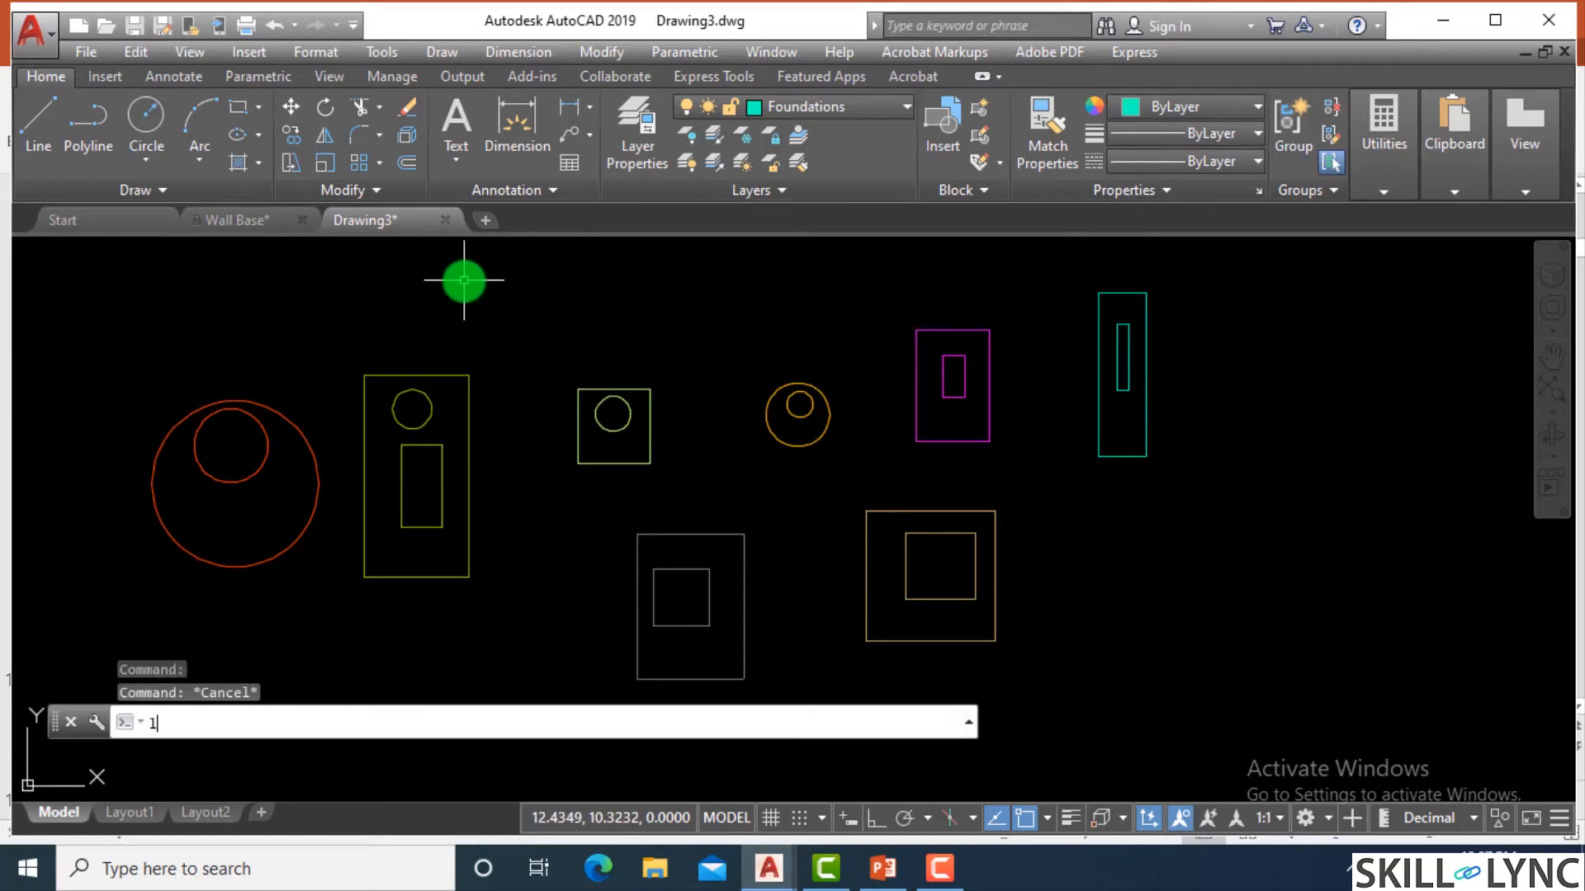
pyautogui.press('Return')
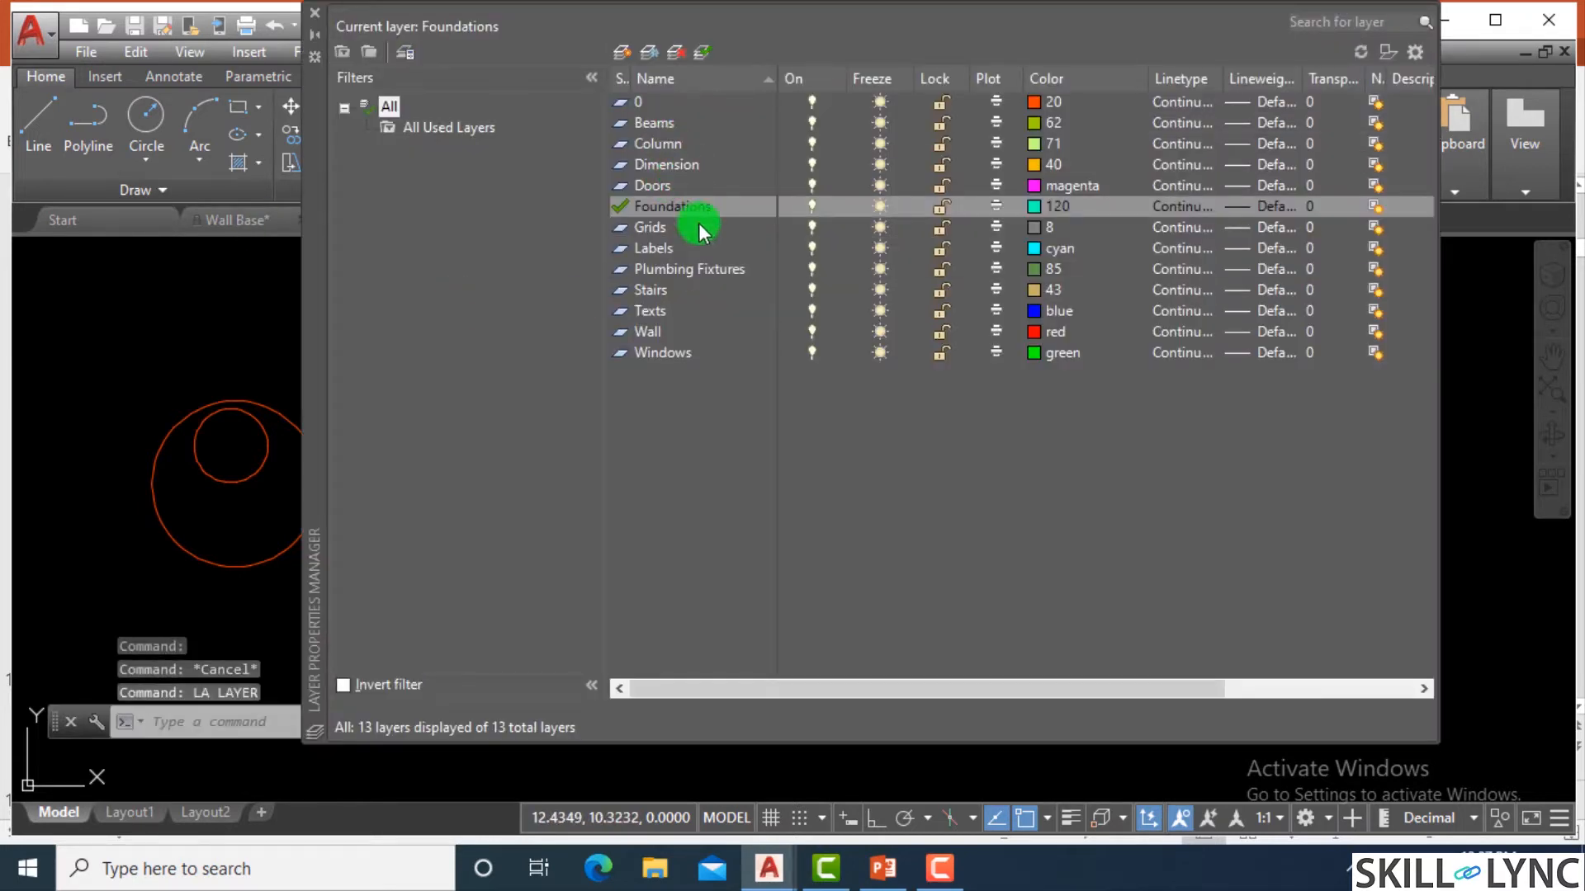
pyautogui.click(652, 186)
pyautogui.click(1034, 186)
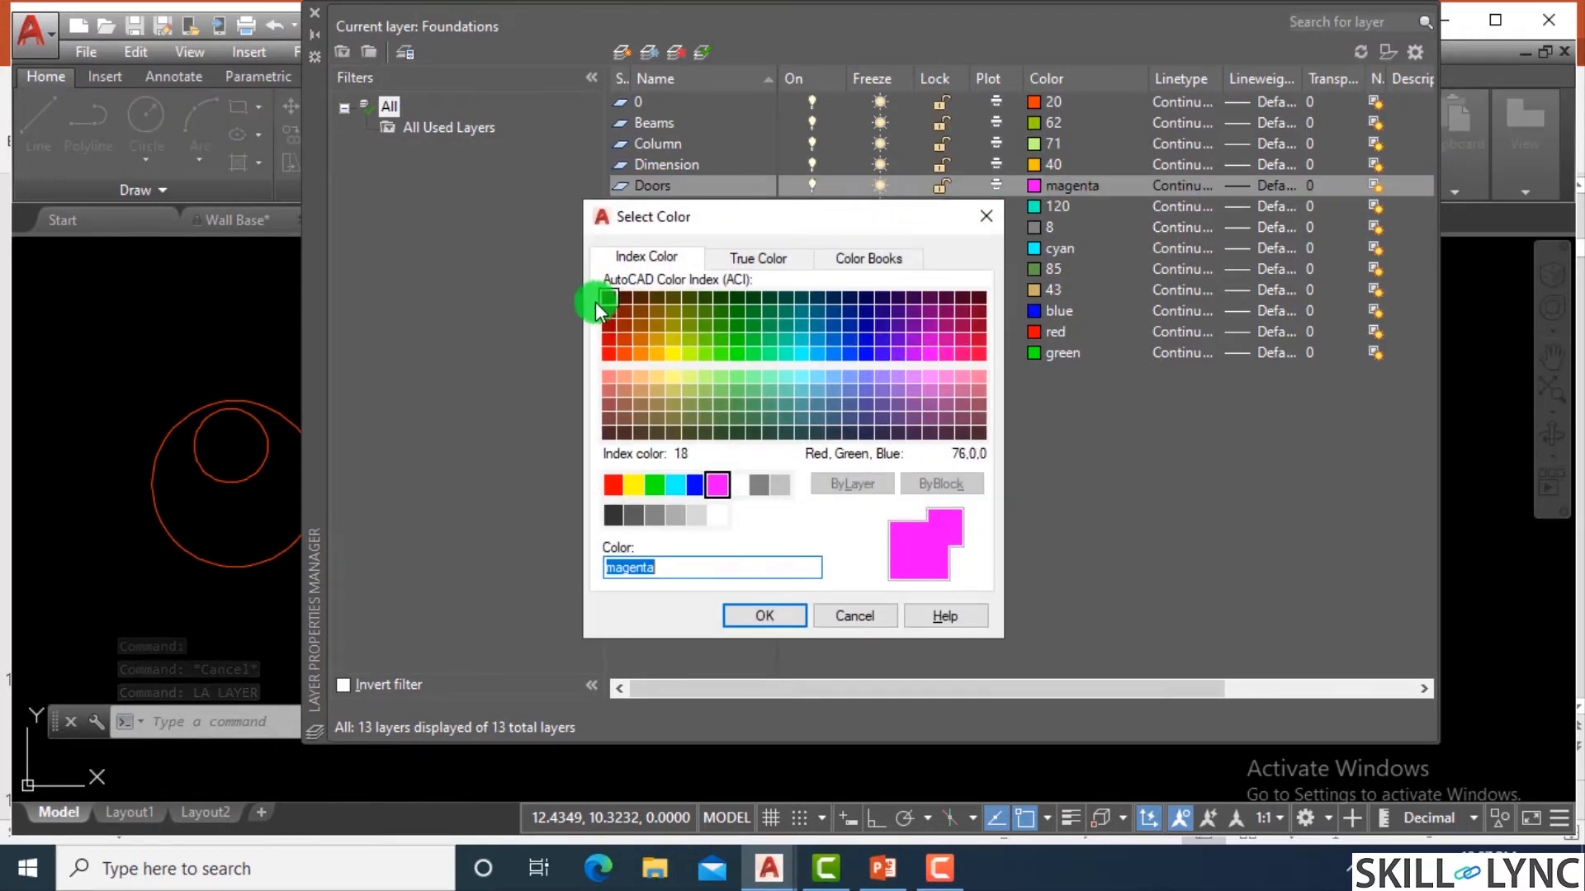
pyautogui.click(816, 311)
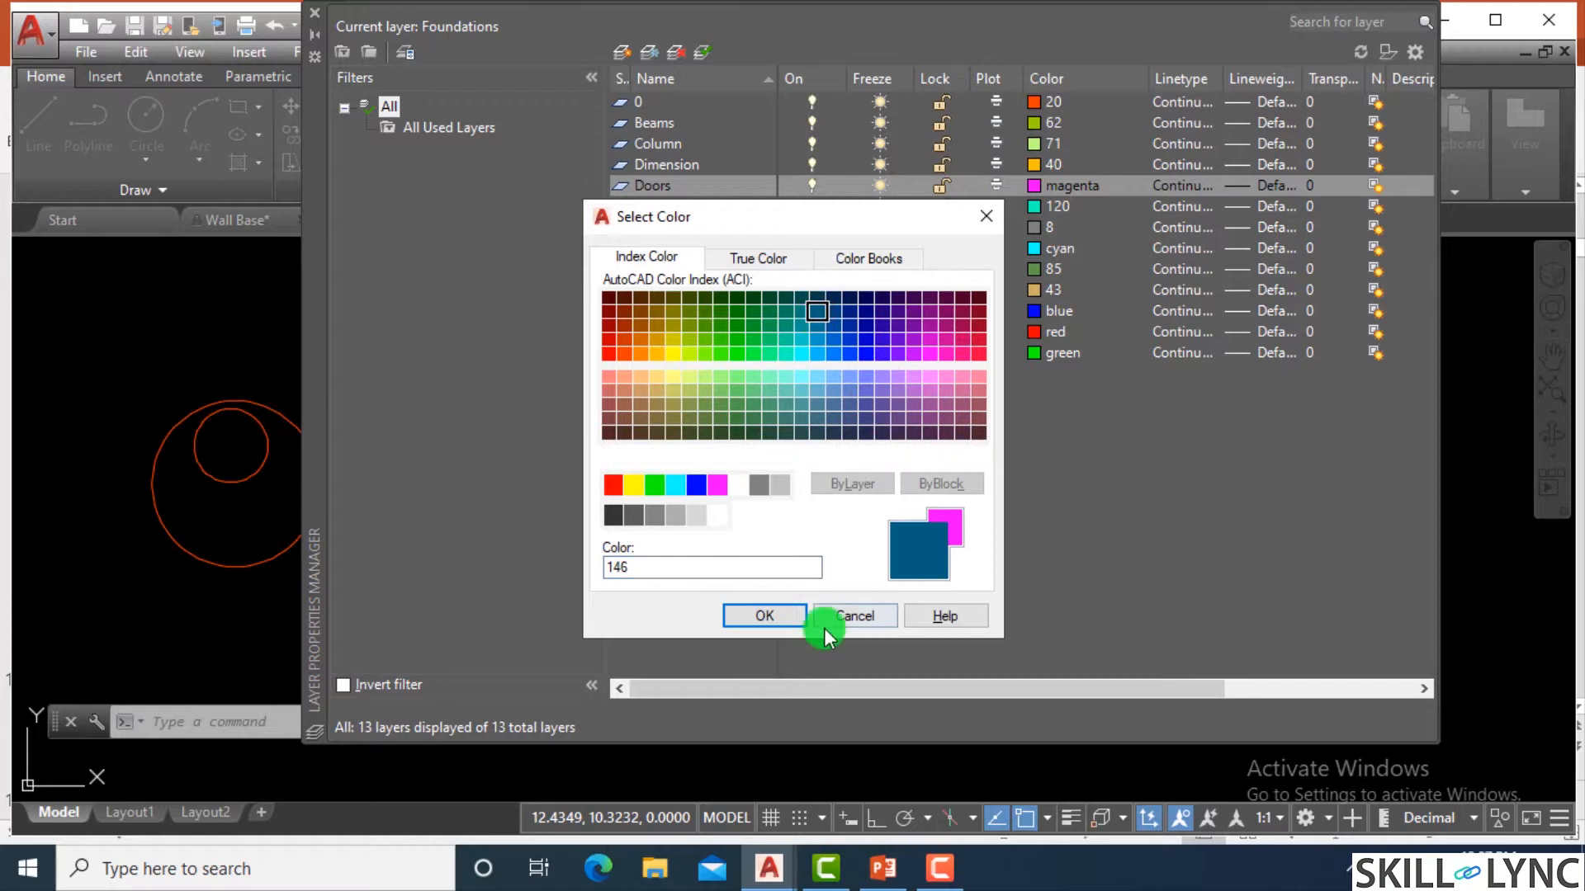
pyautogui.click(803, 615)
pyautogui.click(313, 18)
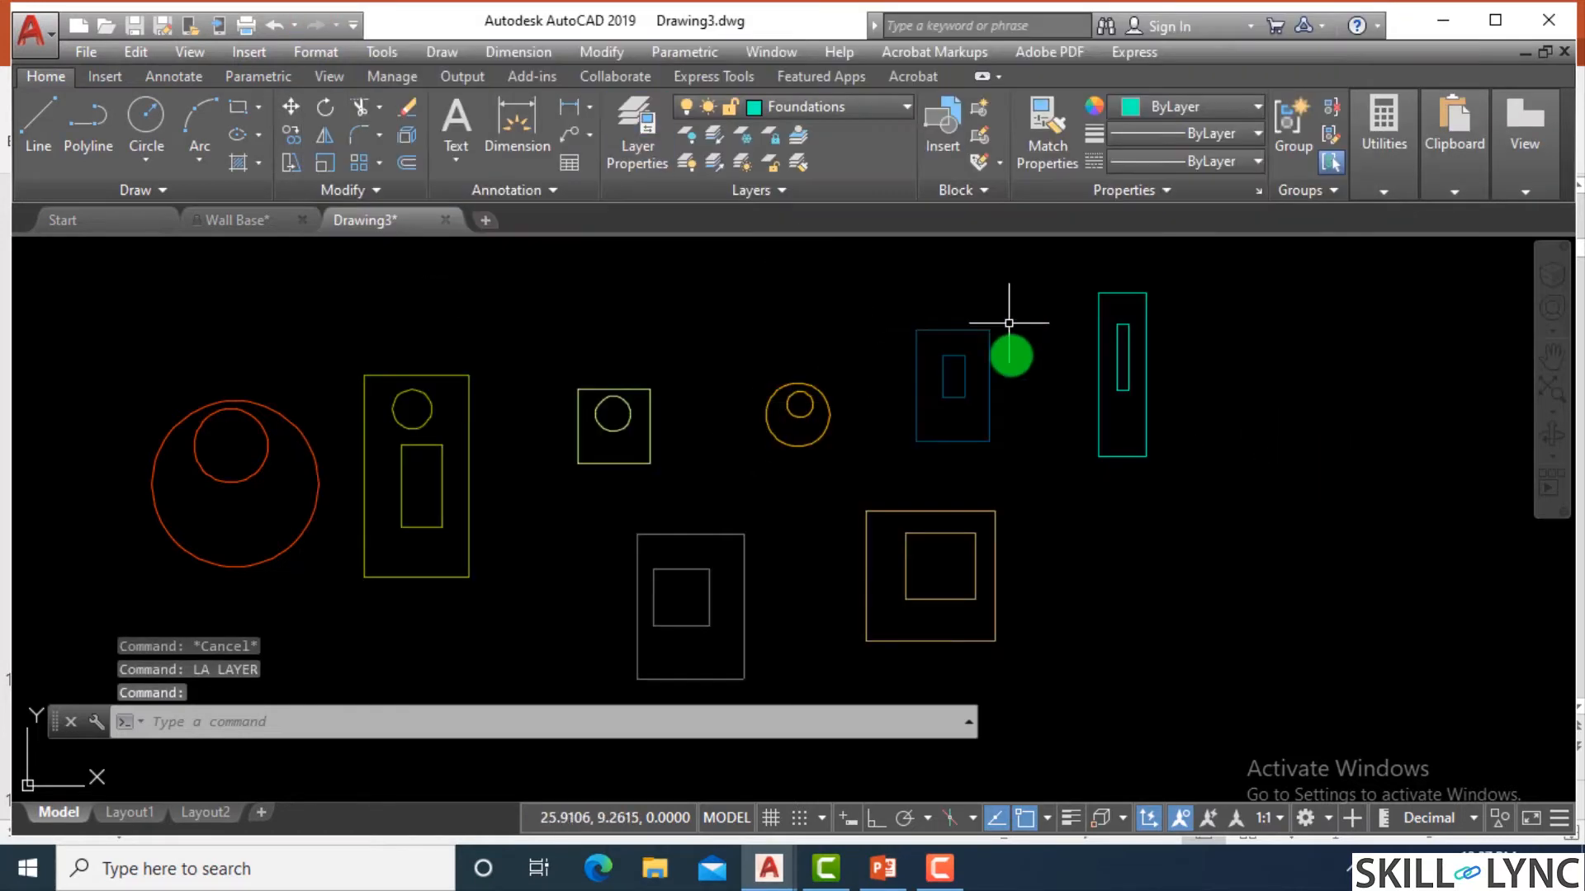
# Open the Layer Properties Manager and check which linetypes are loaded for the Beams layer, keeping its linetype.
pyautogui.scroll(3, 1006, 435)
pyautogui.scroll(-3, 1024, 413)
pyautogui.scroll(2, 1011, 363)
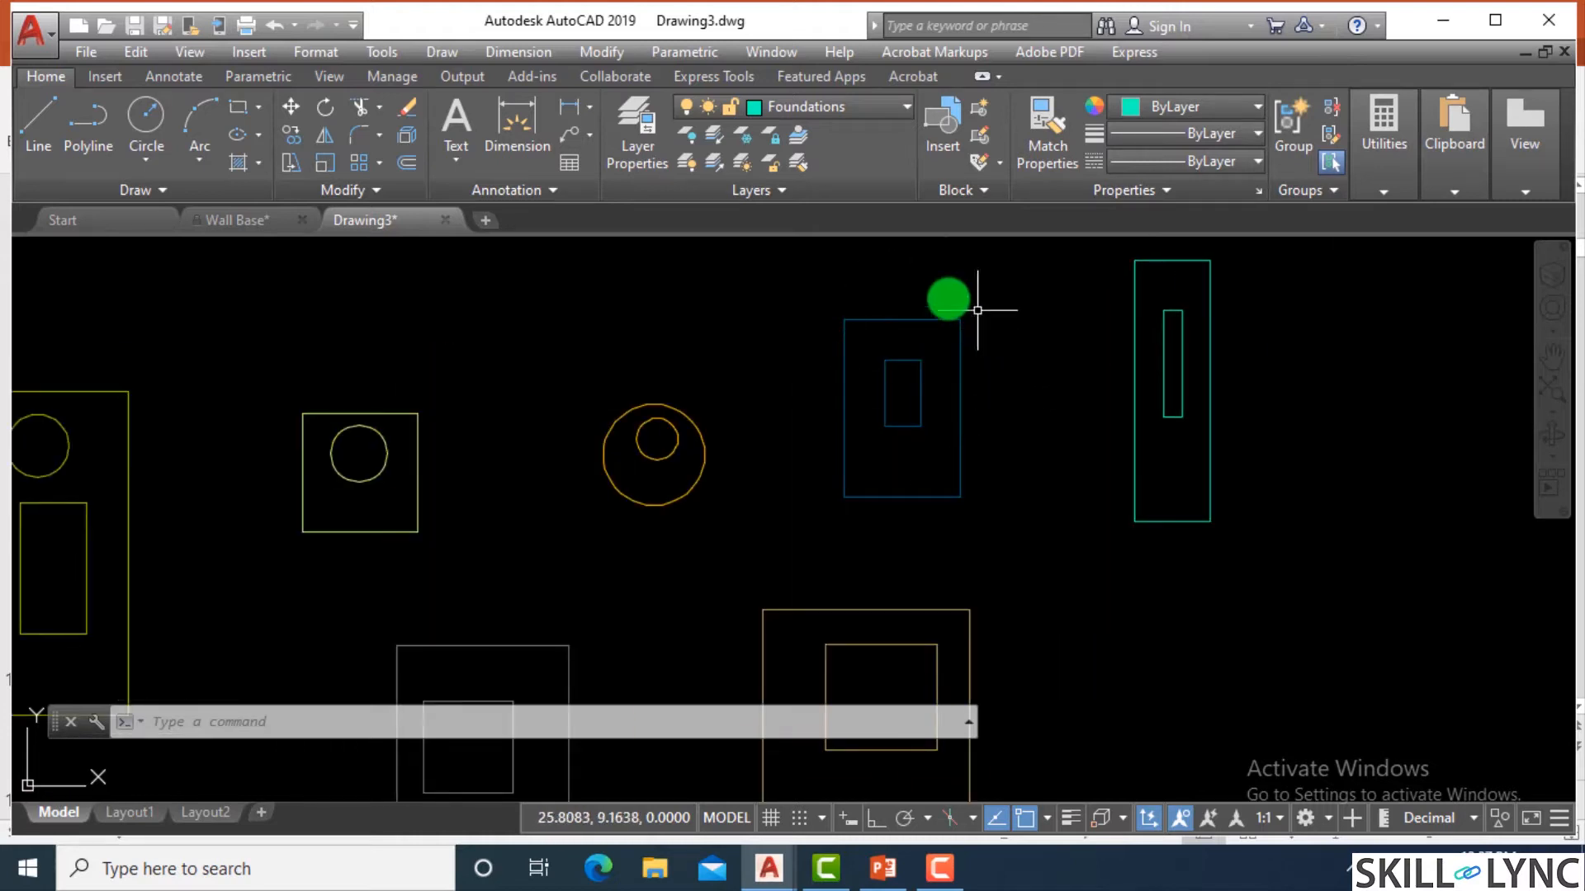
pyautogui.scroll(-4, 983, 432)
pyautogui.scroll(2, 990, 425)
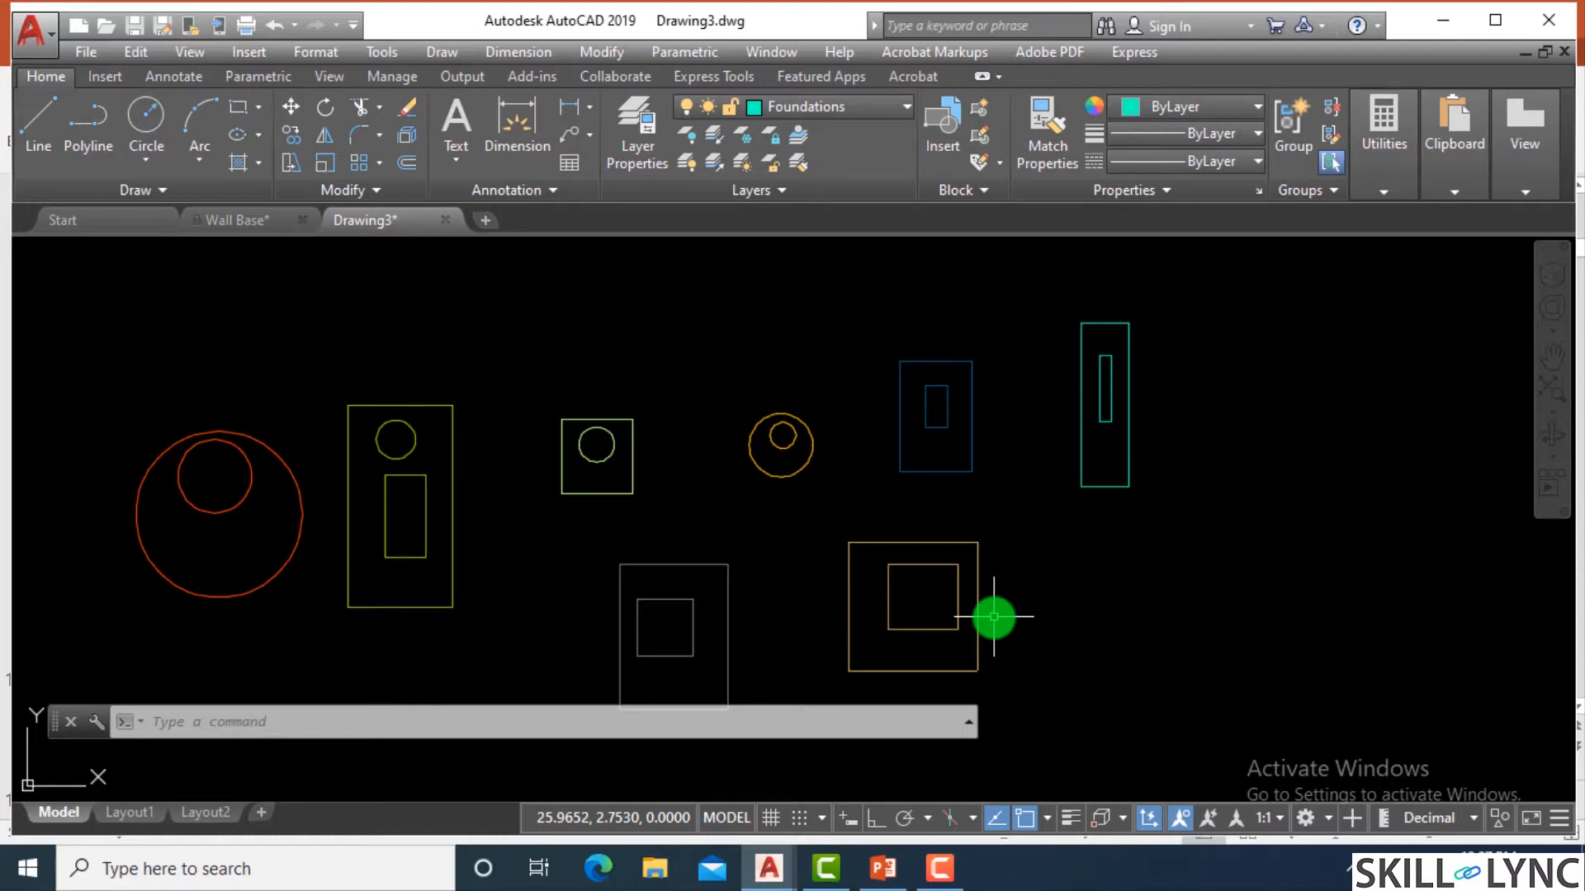
pyautogui.write('la')
pyautogui.press('Return')
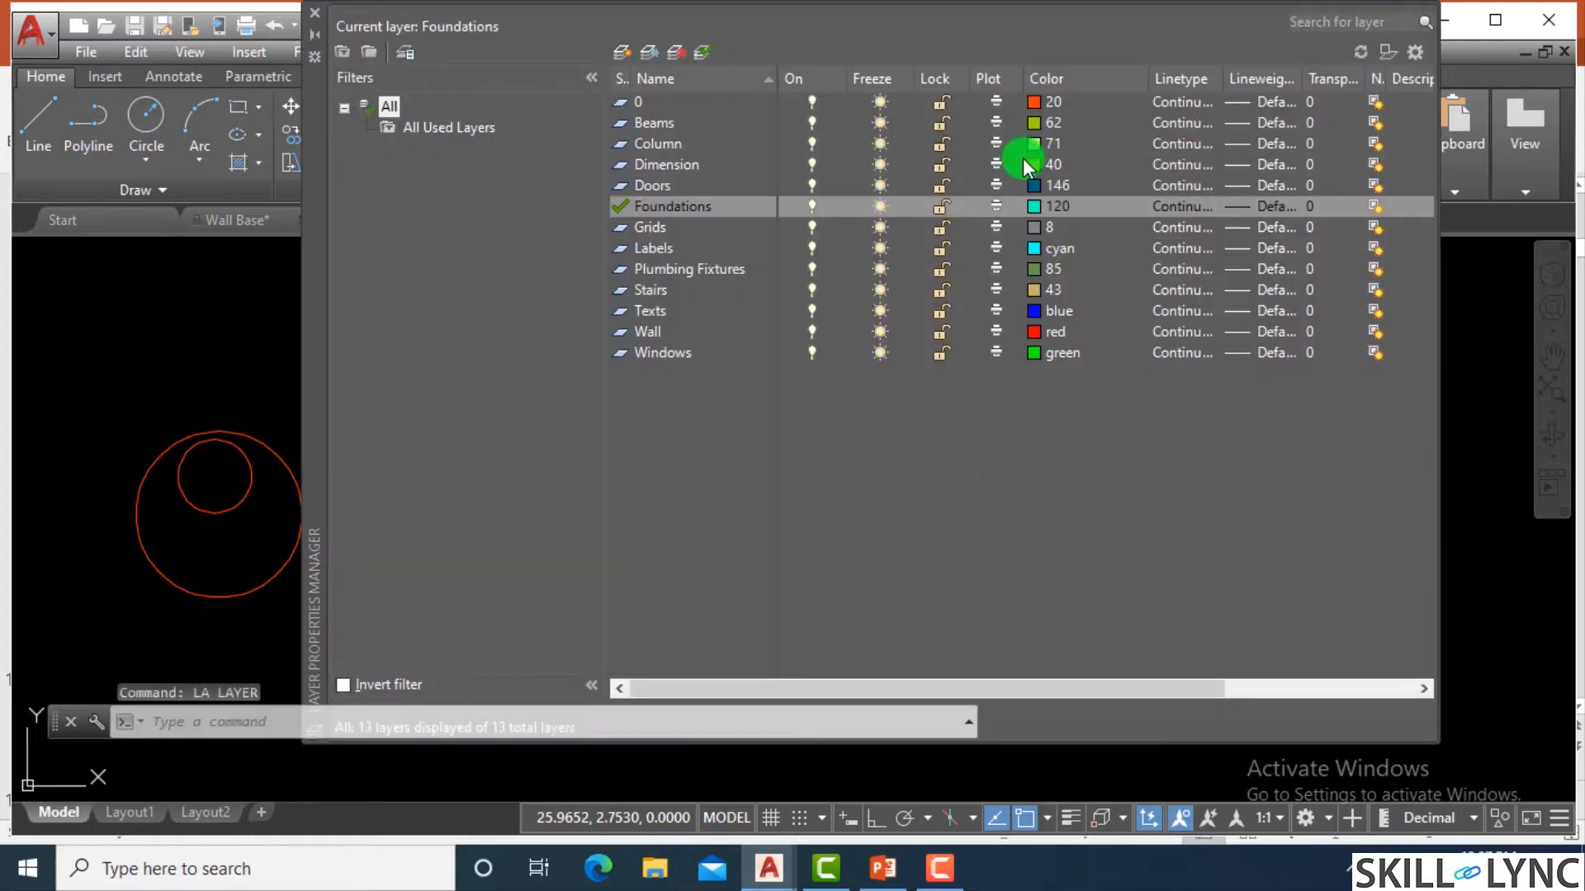
pyautogui.click(657, 124)
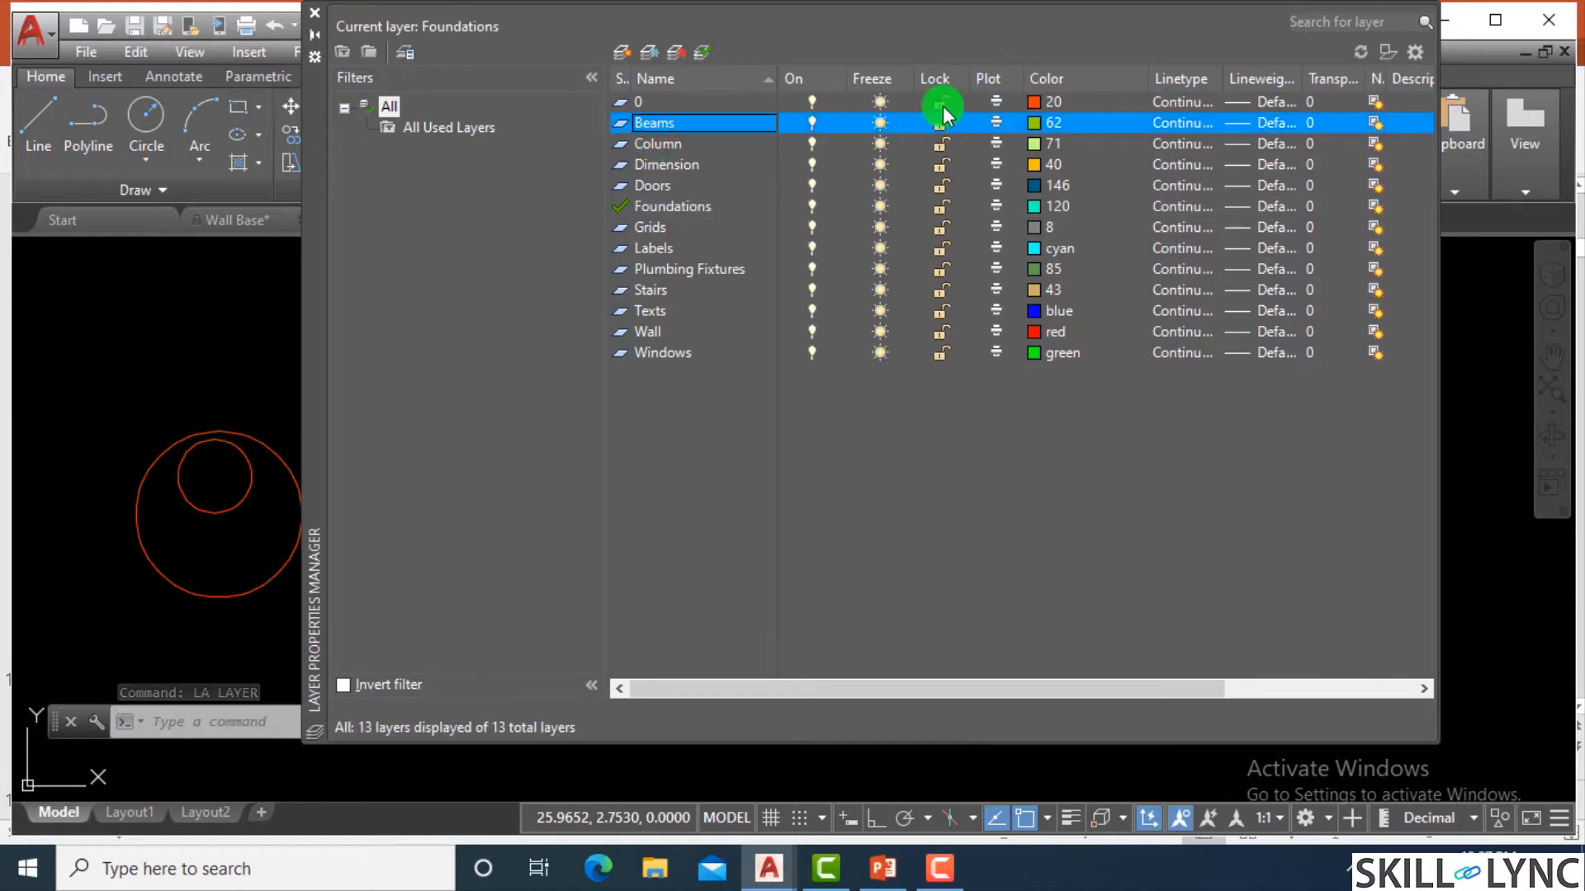
pyautogui.click(1179, 125)
pyautogui.click(652, 372)
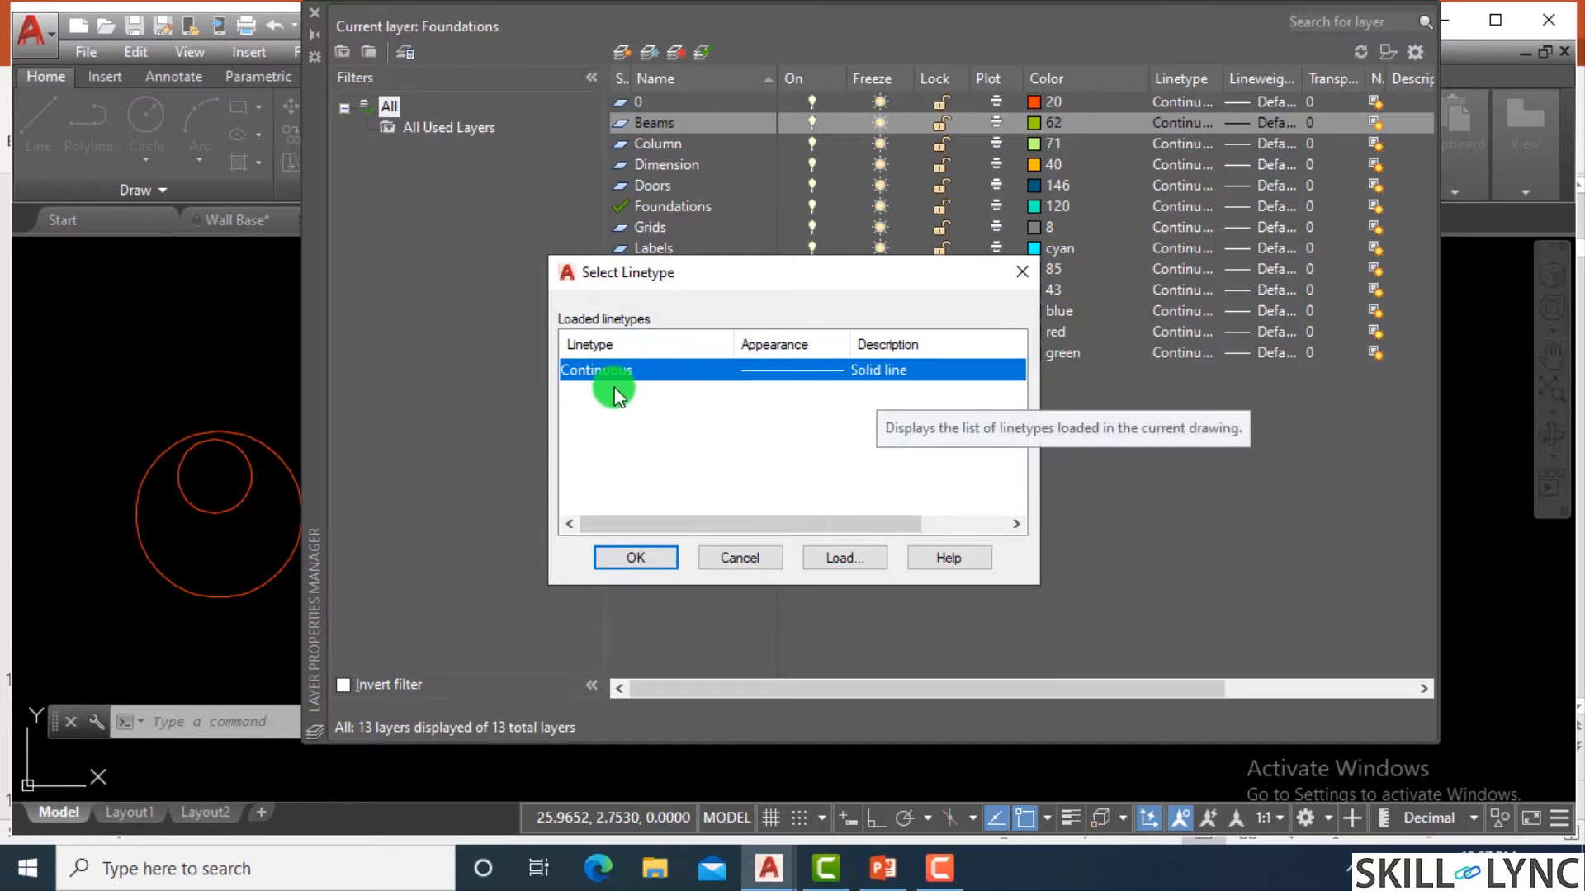
pyautogui.click(1022, 272)
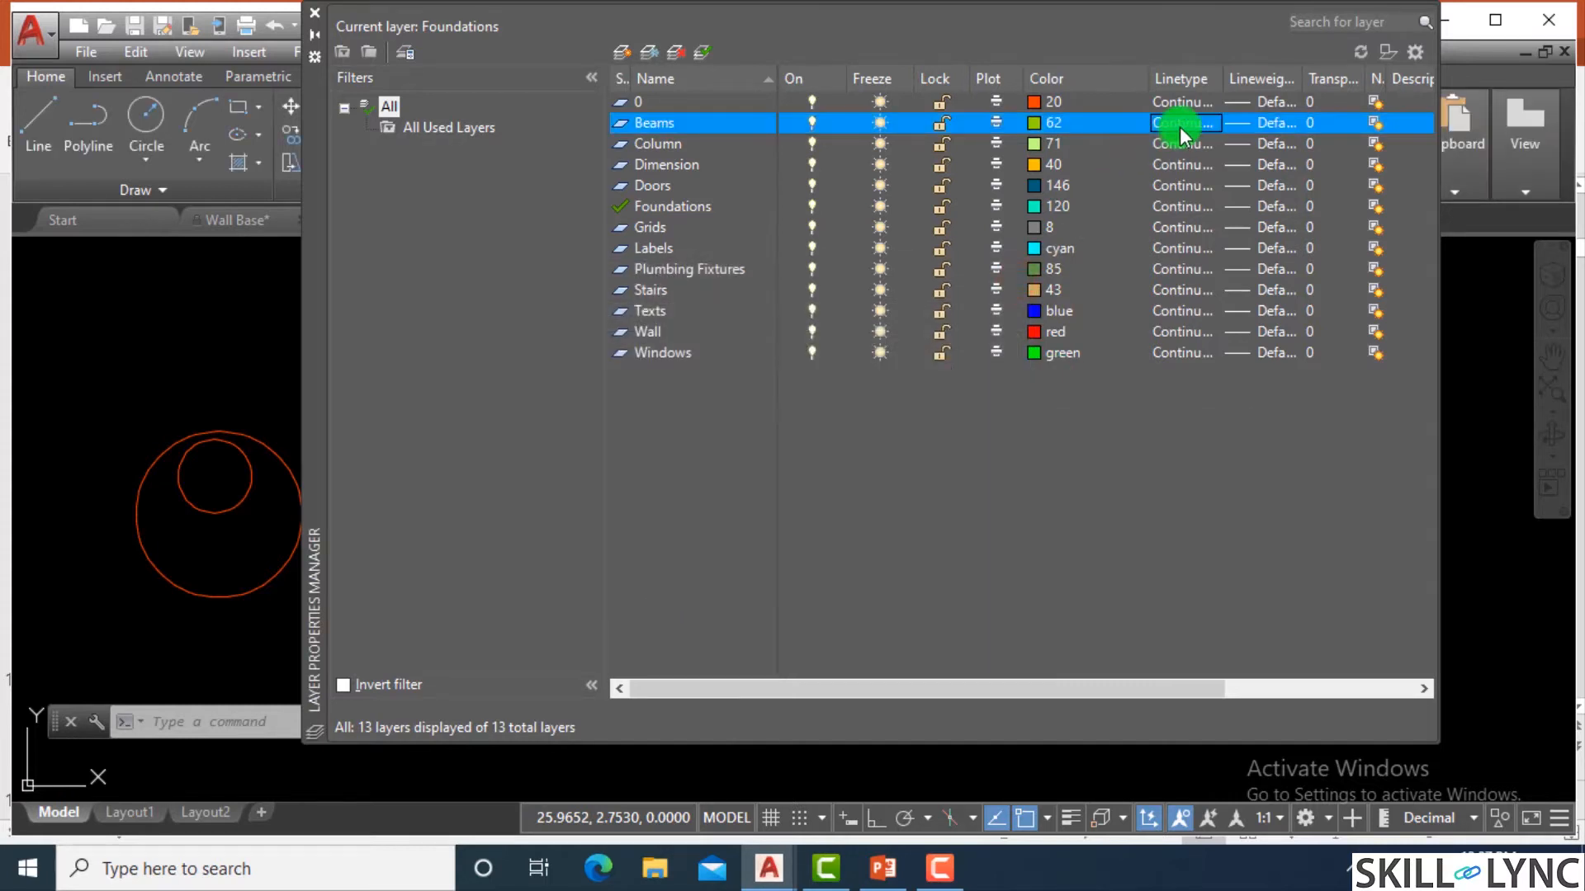
# Load the ACAD_ISO02W100 linetype from acad.lin while editing the Column layer's linetype.
pyautogui.click(665, 144)
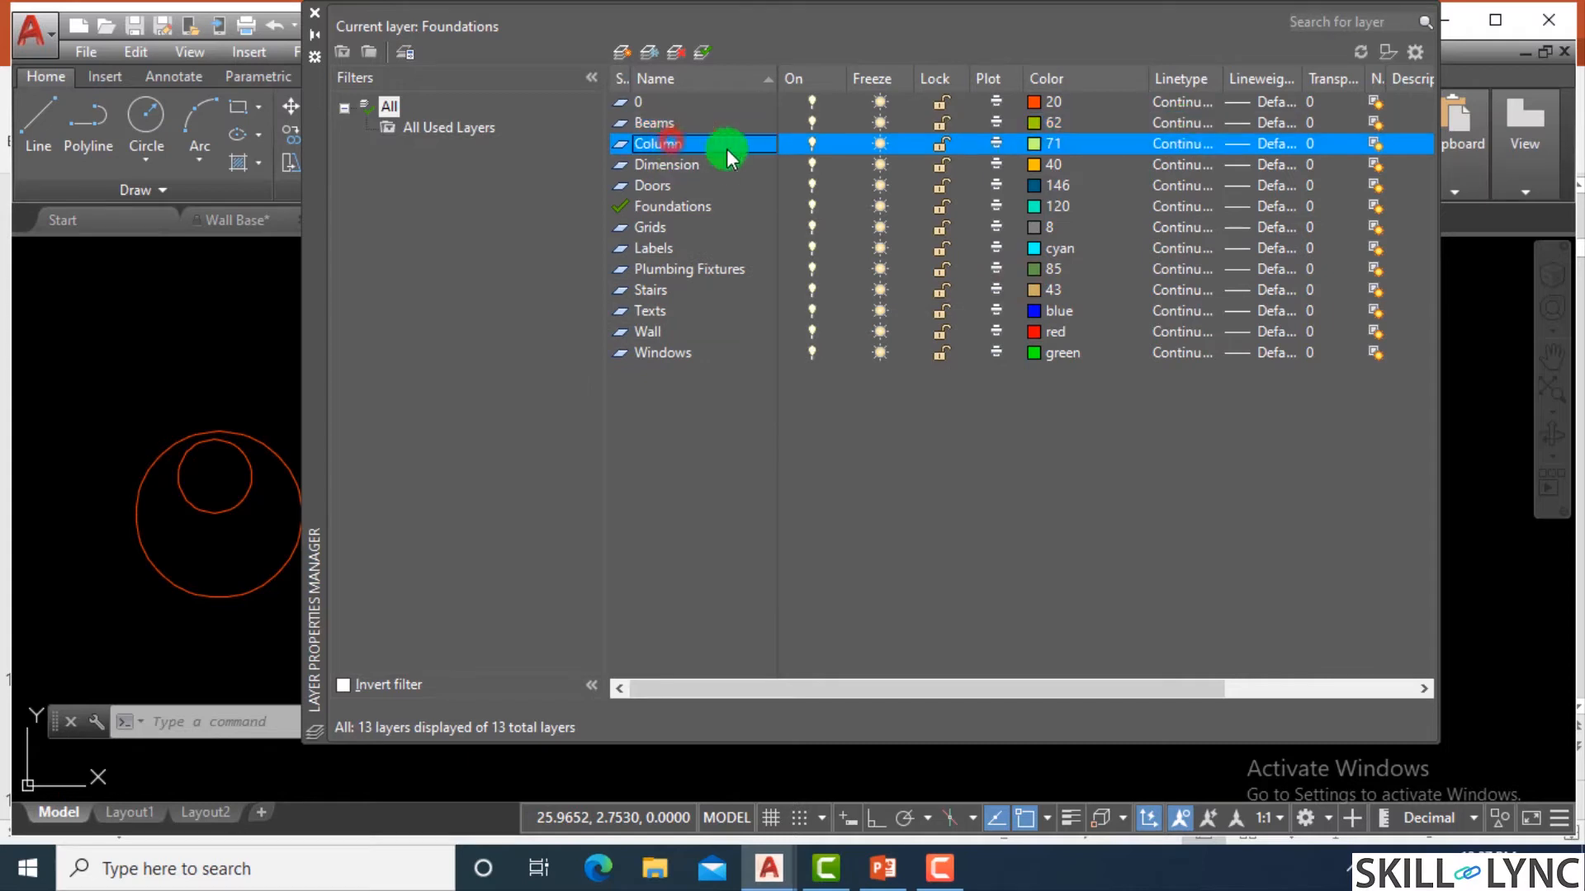
pyautogui.click(1197, 151)
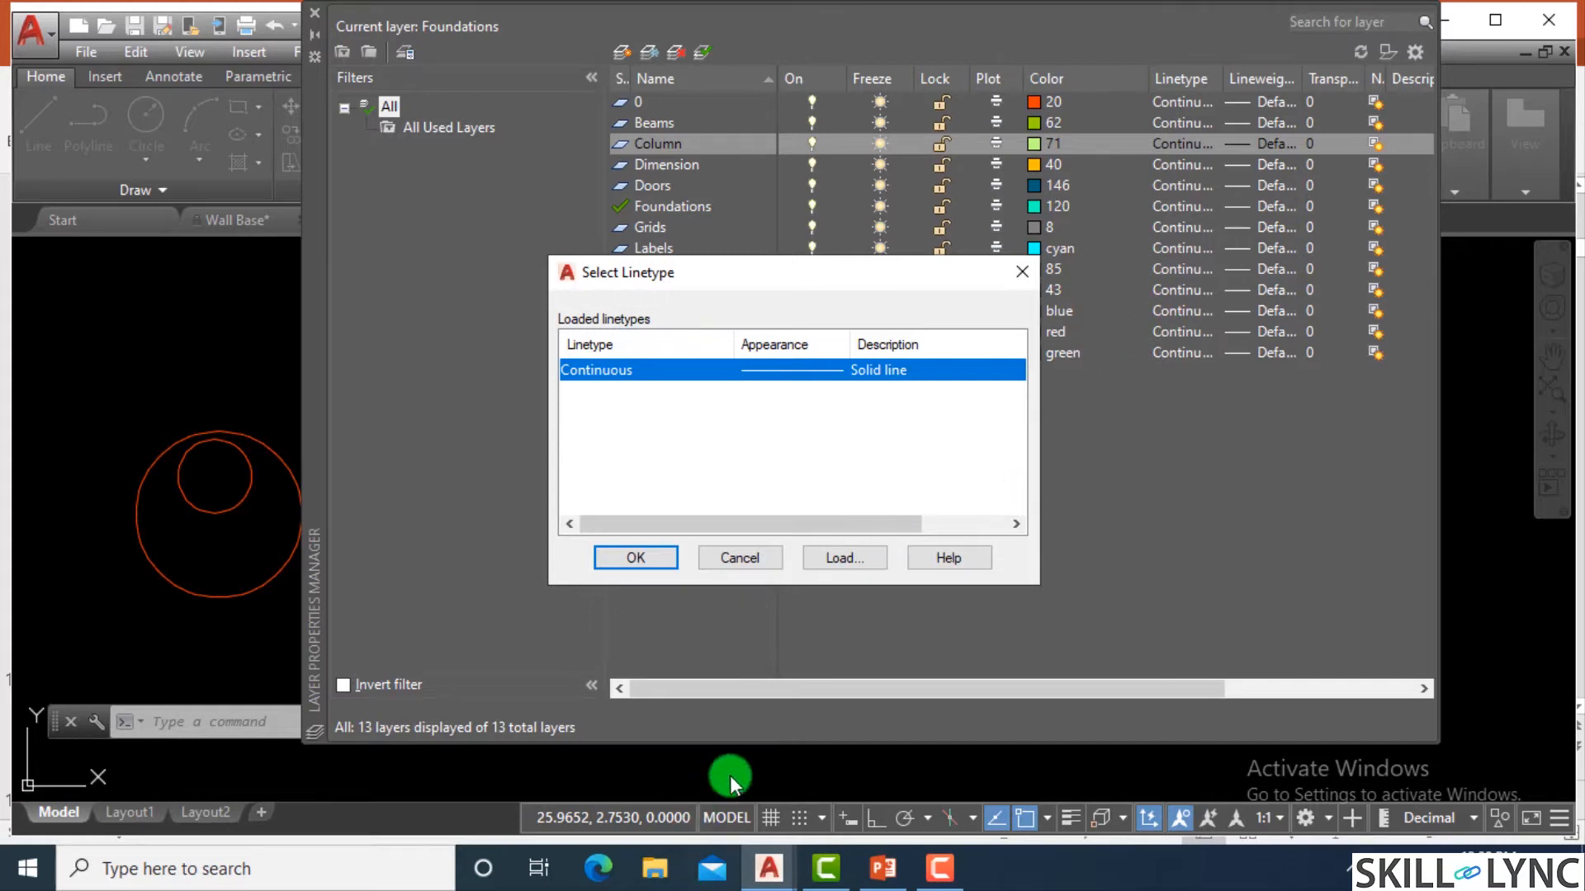
pyautogui.click(850, 558)
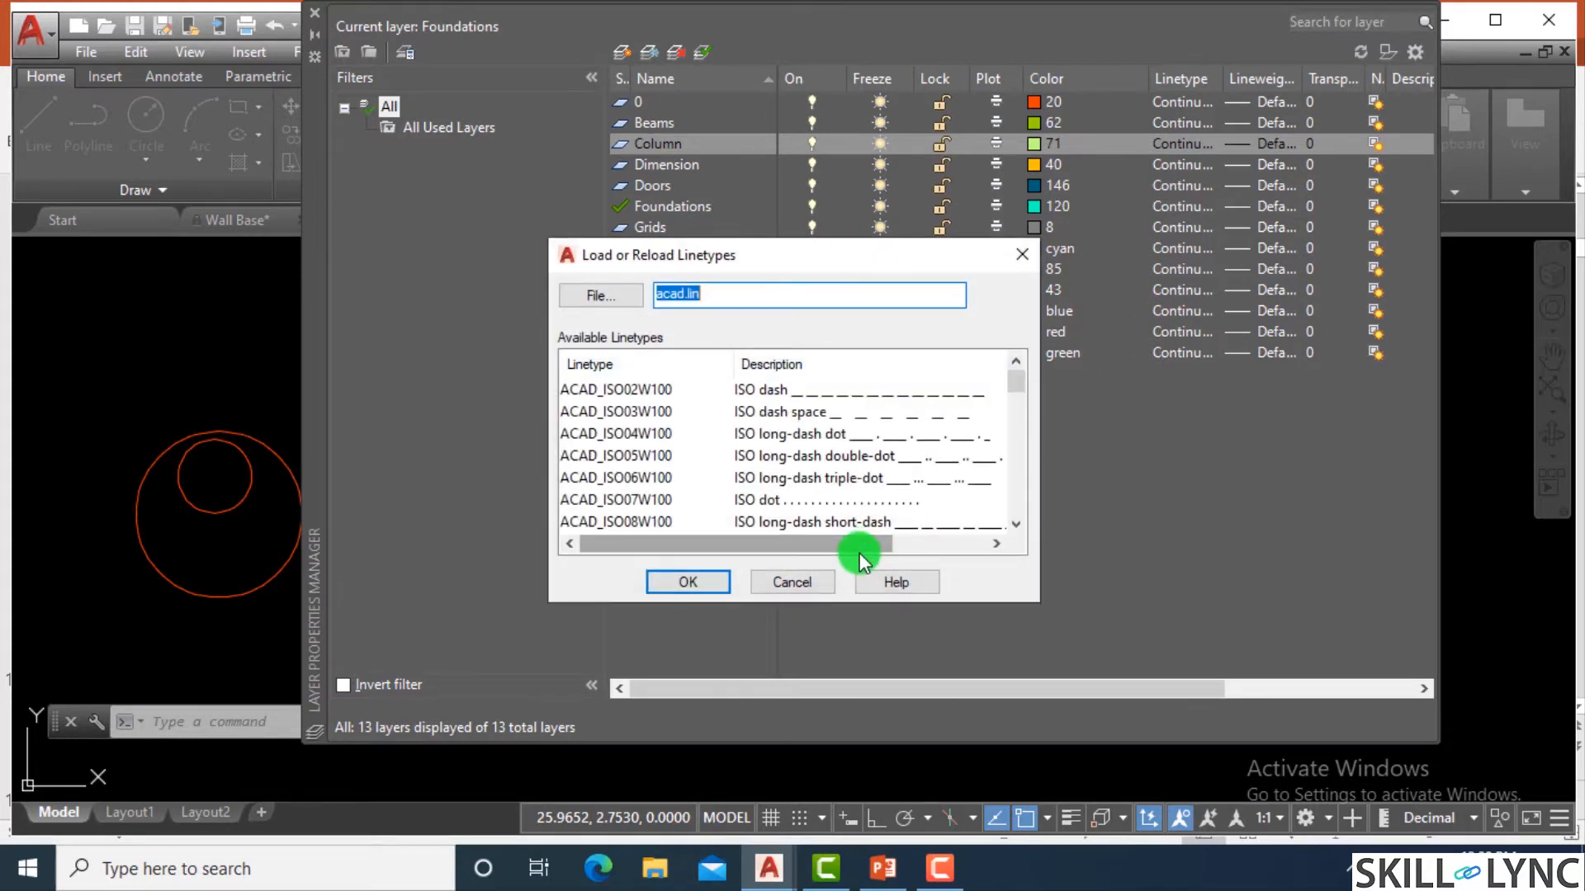
pyautogui.click(776, 299)
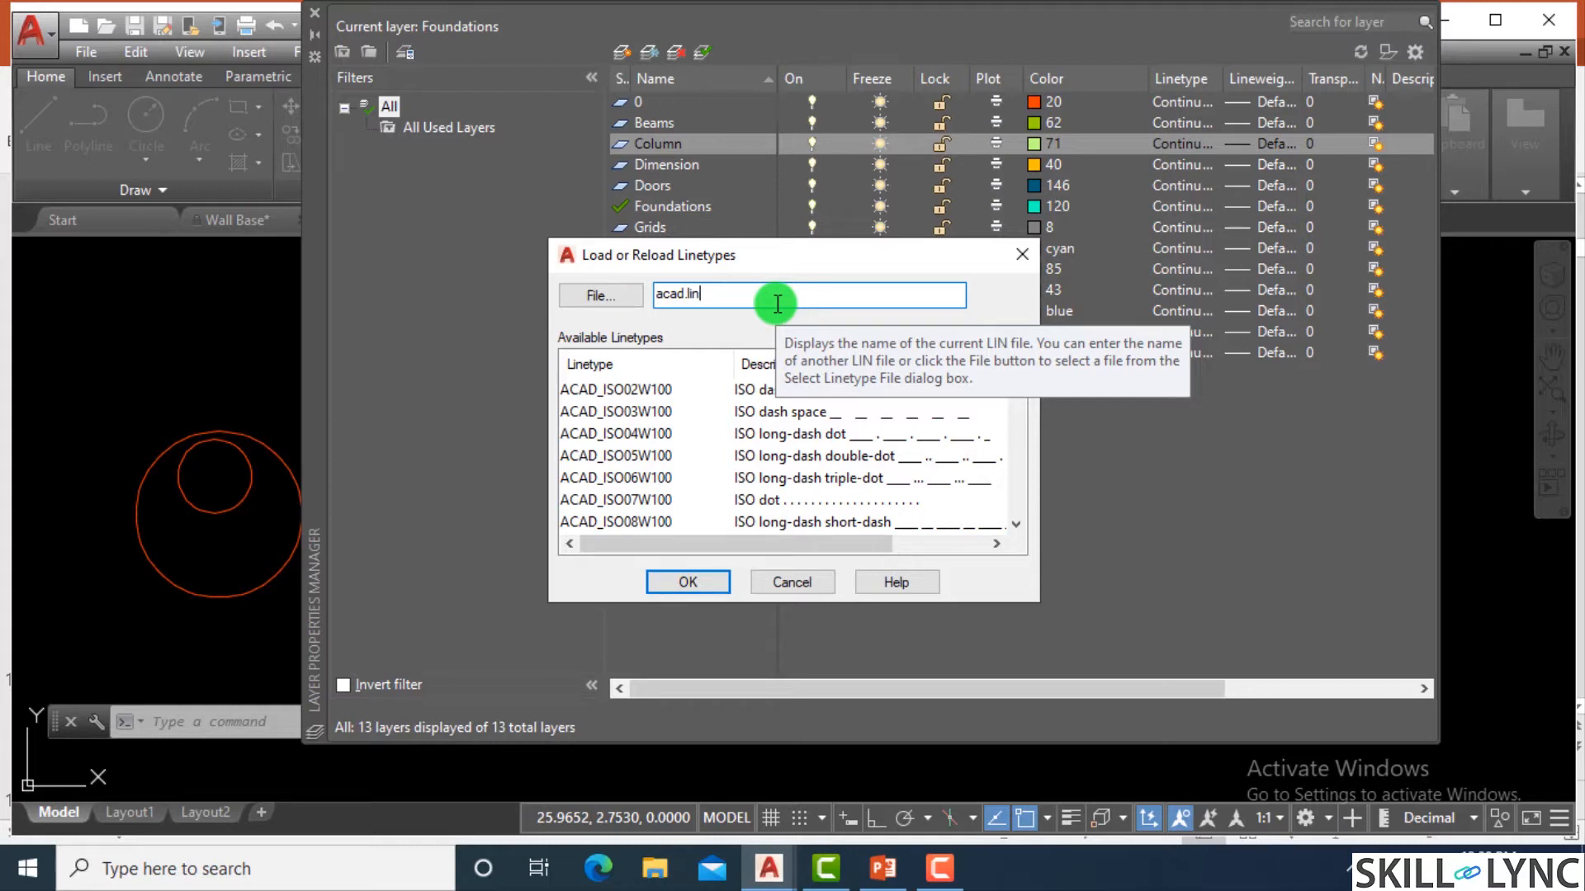
pyautogui.click(619, 392)
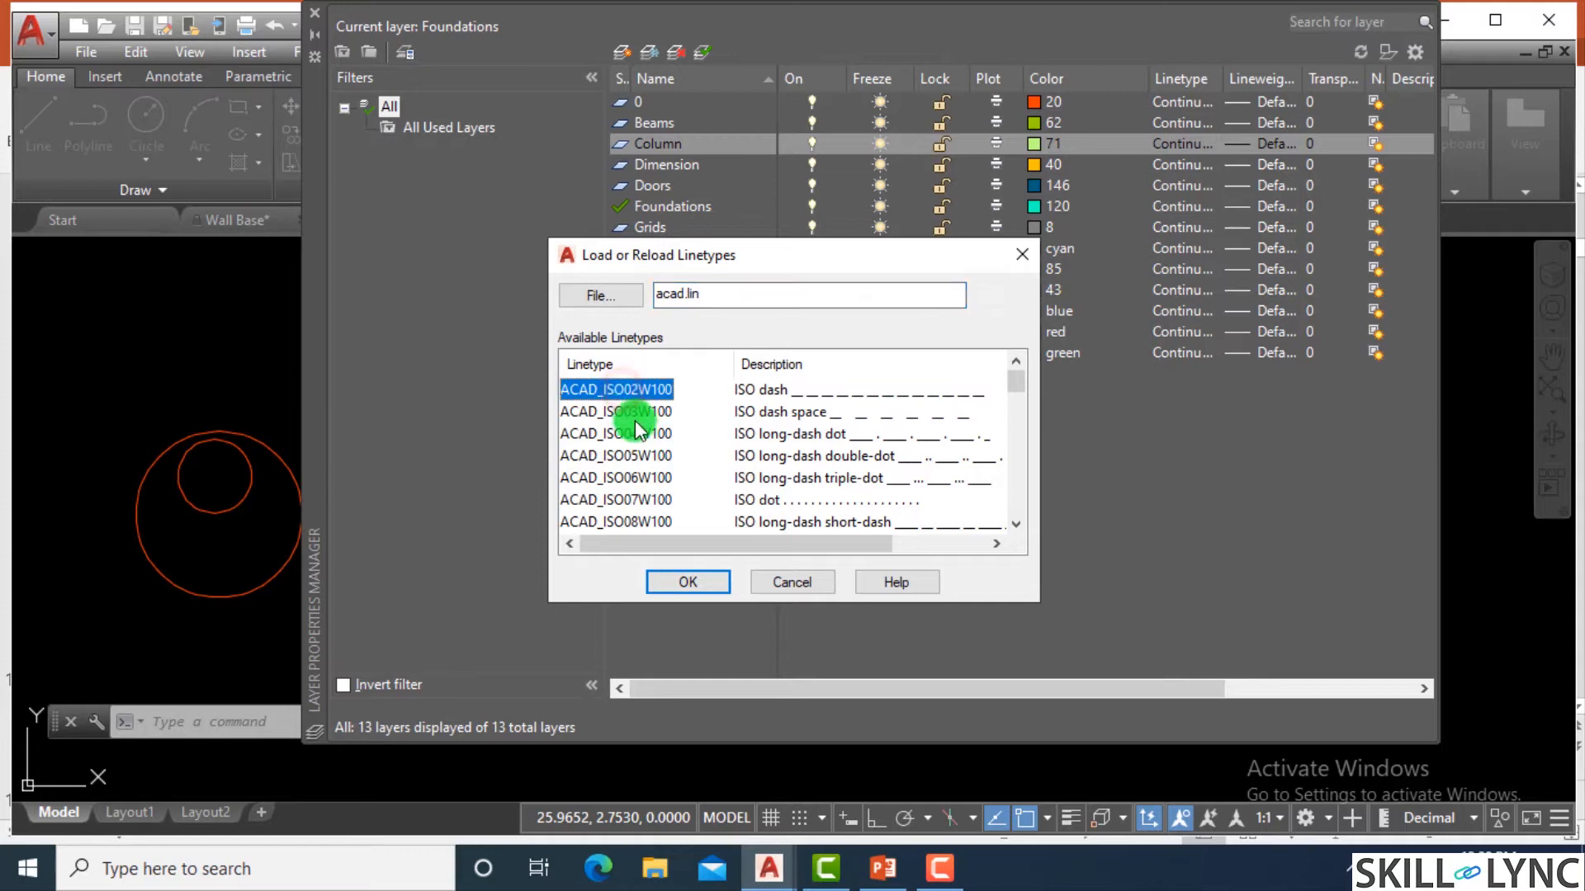
pyautogui.scroll(-2, 636, 423)
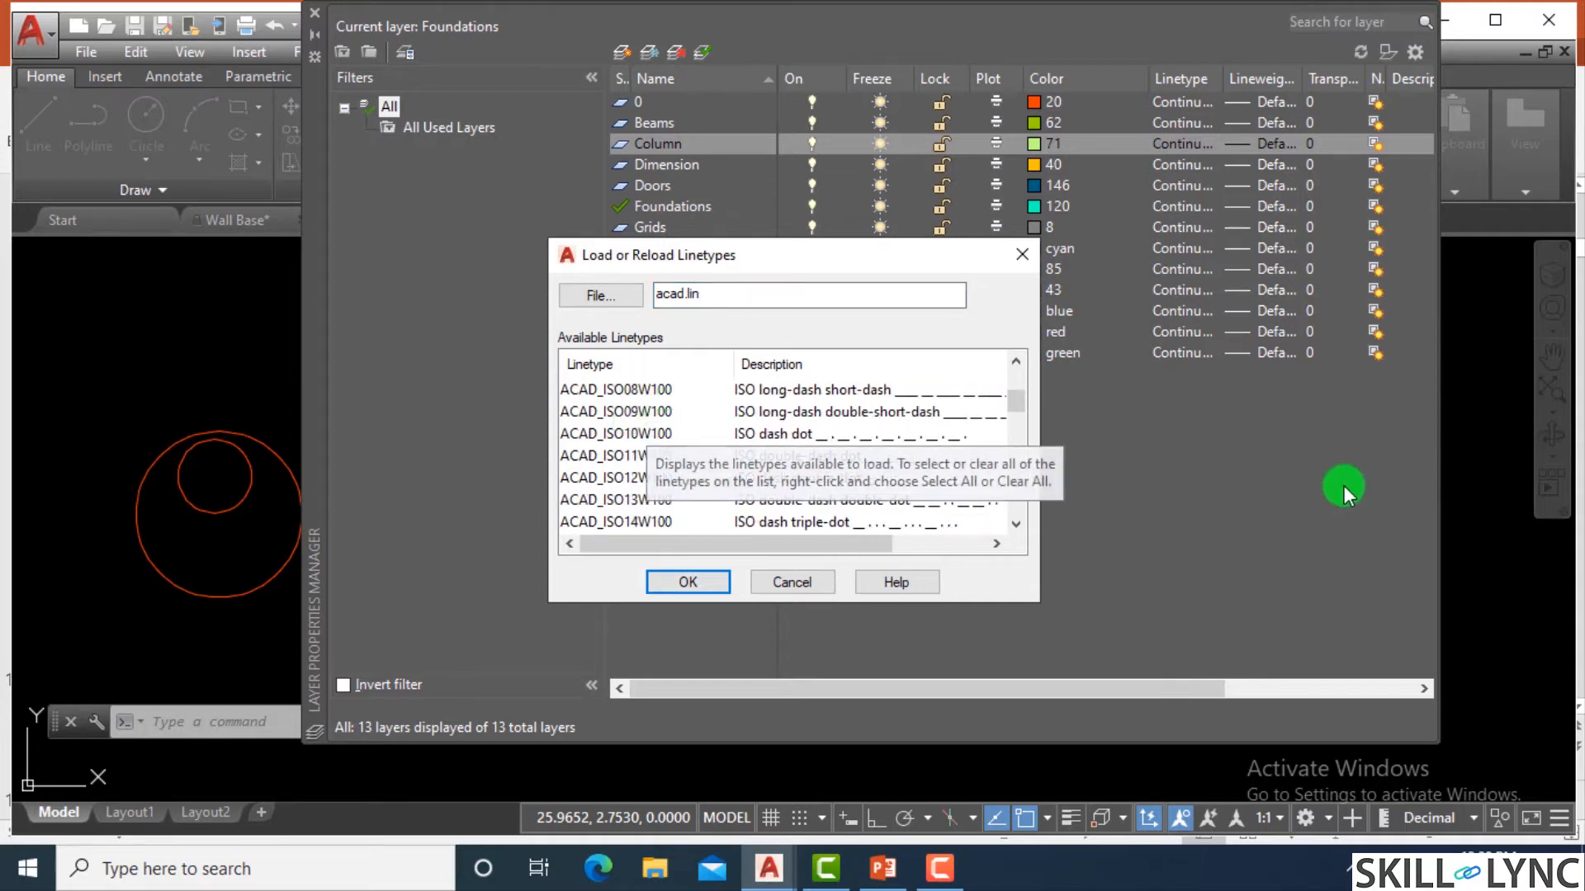
pyautogui.scroll(2, 807, 465)
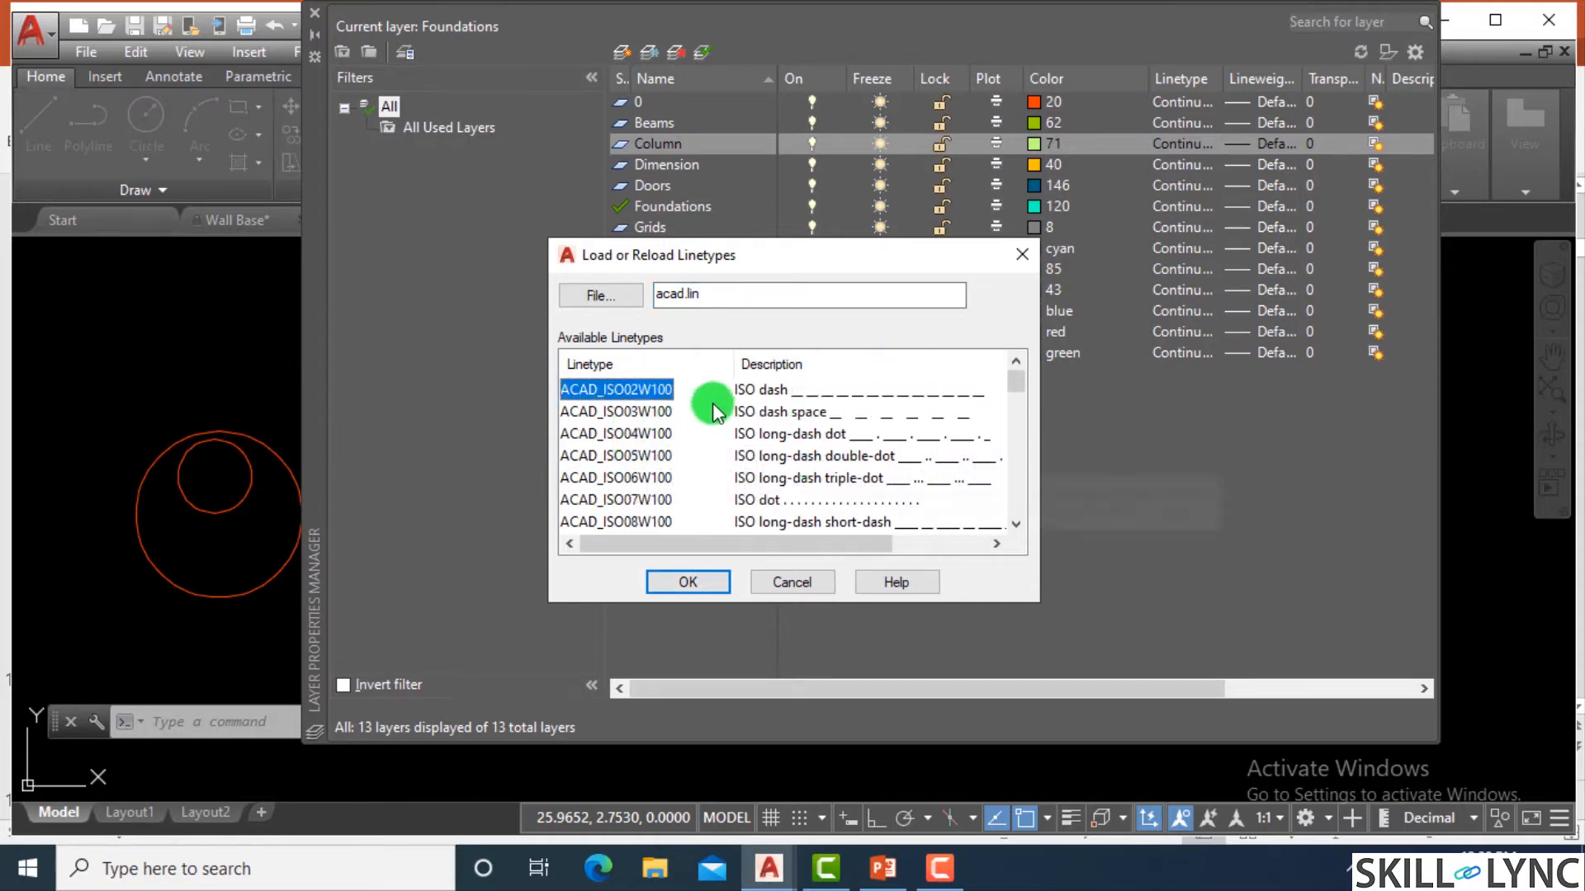
pyautogui.click(692, 583)
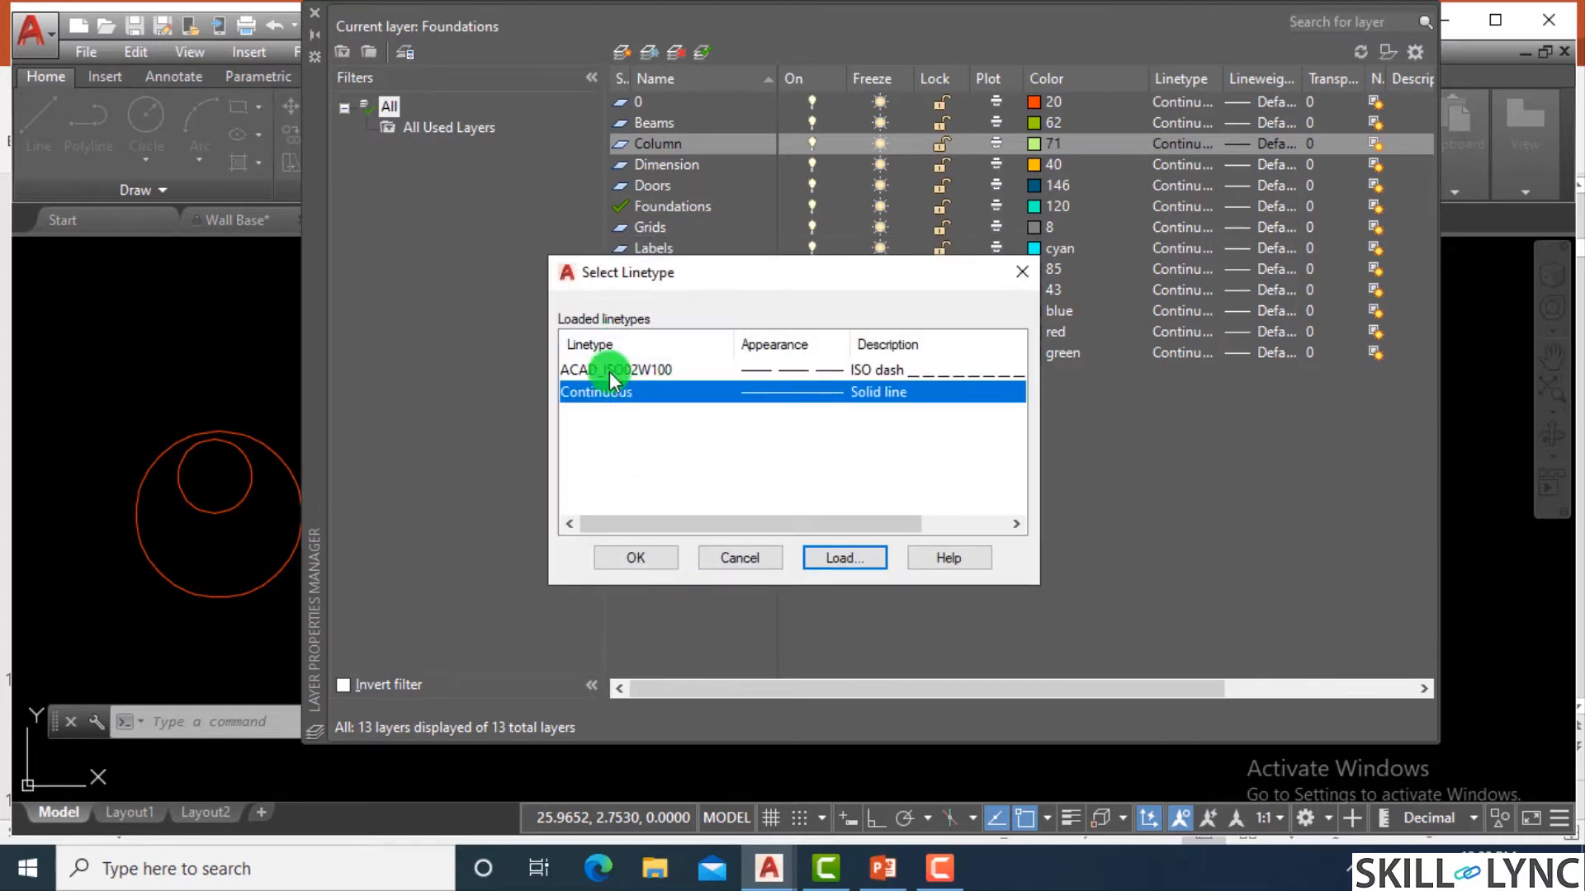
# Load the linetypes ACAD_ISO02W100 through ACAD_ISO14W100, reloading ACAD_ISO02W100, and close the Column layer's linetype selection.
pyautogui.click(838, 561)
pyautogui.click(647, 389)
pyautogui.moveTo(645, 430); pyautogui.dragTo(655, 504)
pyautogui.keyDown('ctrl'); pyautogui.click(645, 523); pyautogui.keyUp('ctrl')
pyautogui.scroll(-2, 670, 452)
pyautogui.keyDown('ctrl'); pyautogui.click(628, 411); pyautogui.keyUp('ctrl')
pyautogui.keyDown('ctrl'); pyautogui.click(628, 451); pyautogui.keyUp('ctrl')
pyautogui.keyDown('ctrl'); pyautogui.click(622, 483); pyautogui.keyUp('ctrl')
pyautogui.keyDown('ctrl'); pyautogui.click(624, 525); pyautogui.keyUp('ctrl')
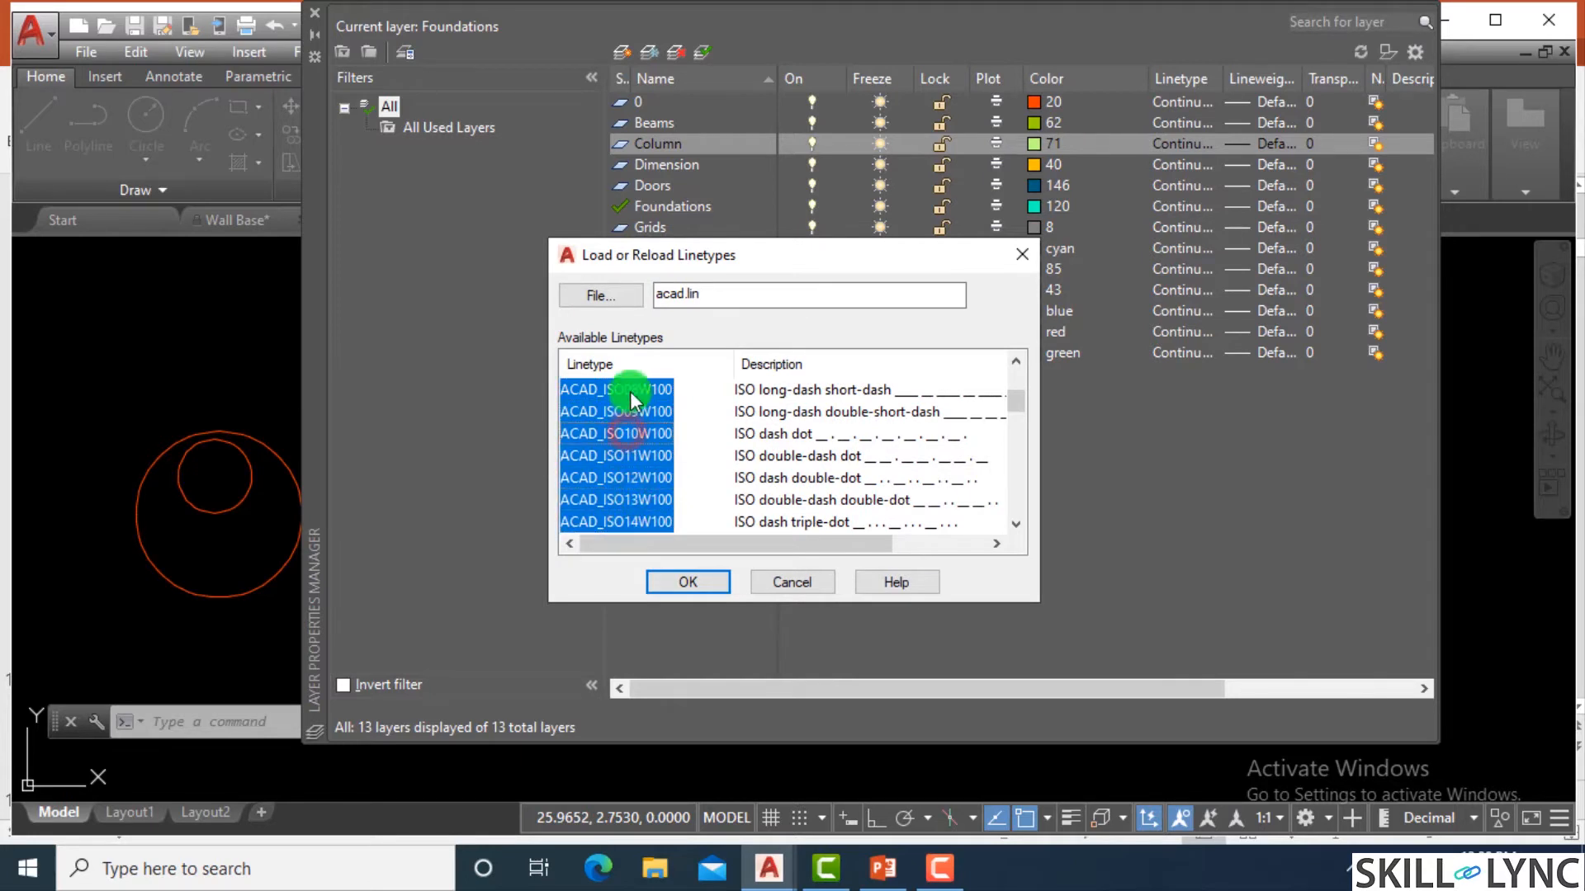
pyautogui.click(707, 586)
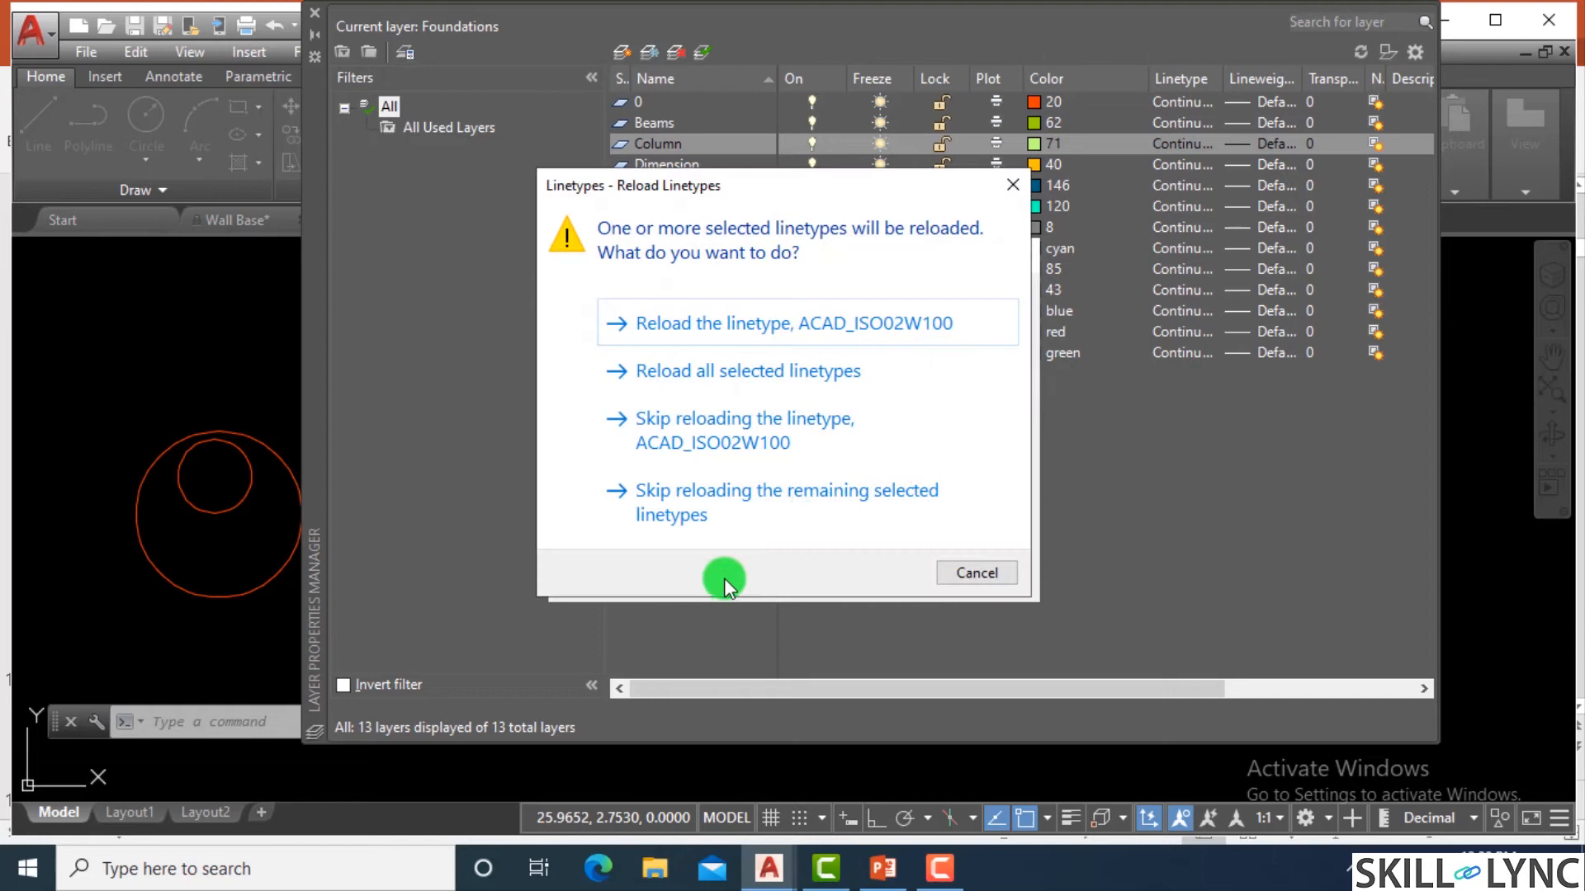
pyautogui.click(751, 322)
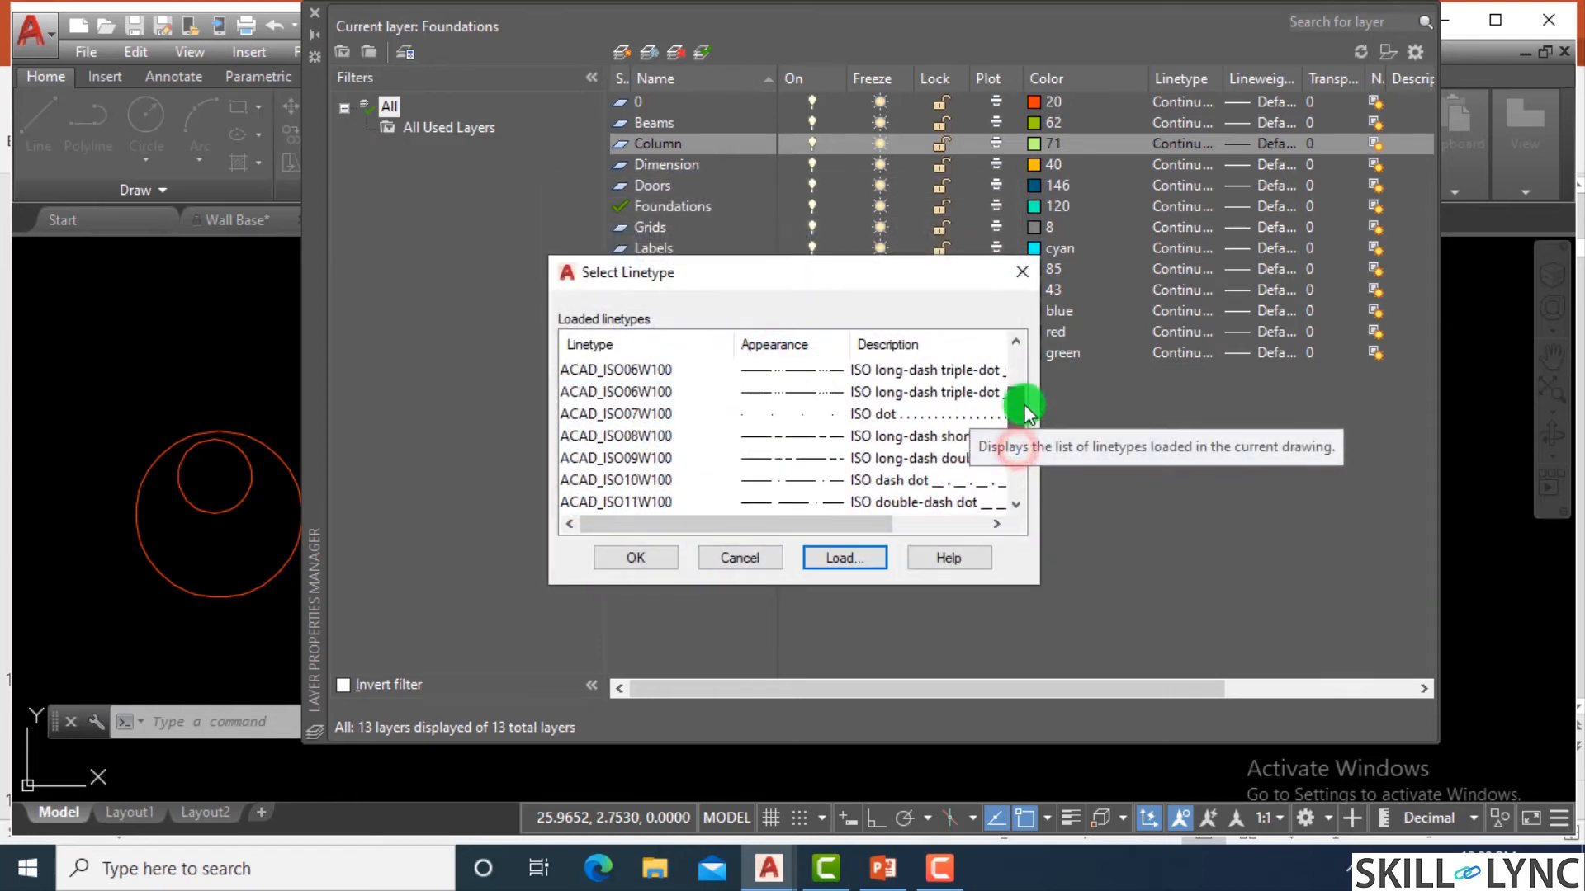
pyautogui.click(675, 546)
# Assign the ACAD_ISO02W100 linetype to the Dimension layer and close the Layer Properties Manager.
pyautogui.click(1168, 165)
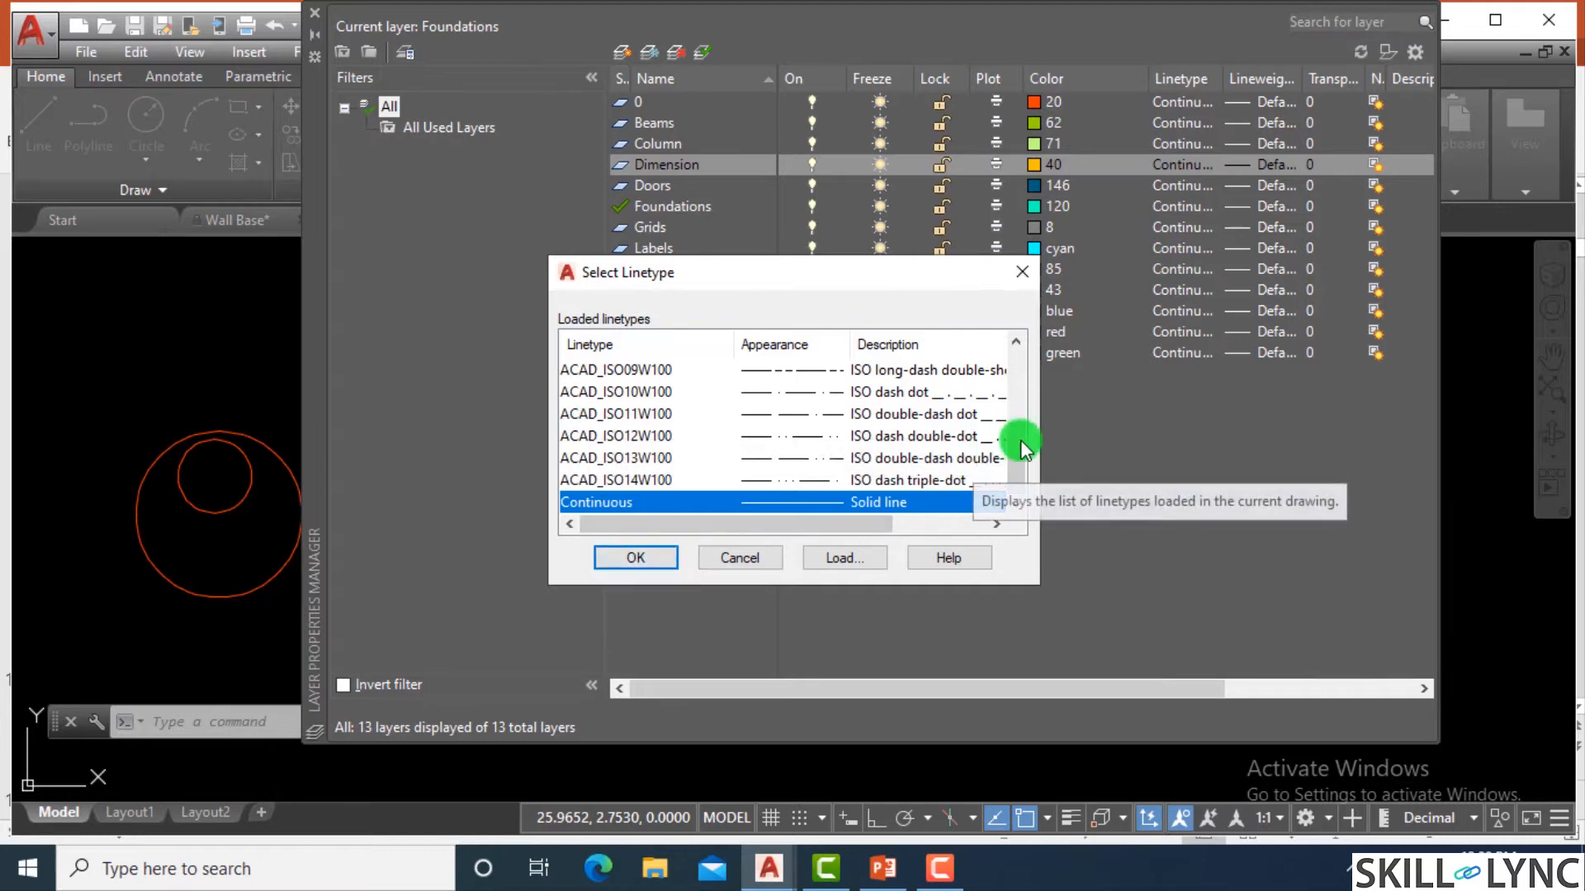
pyautogui.moveTo(1020, 443); pyautogui.dragTo(1023, 332)
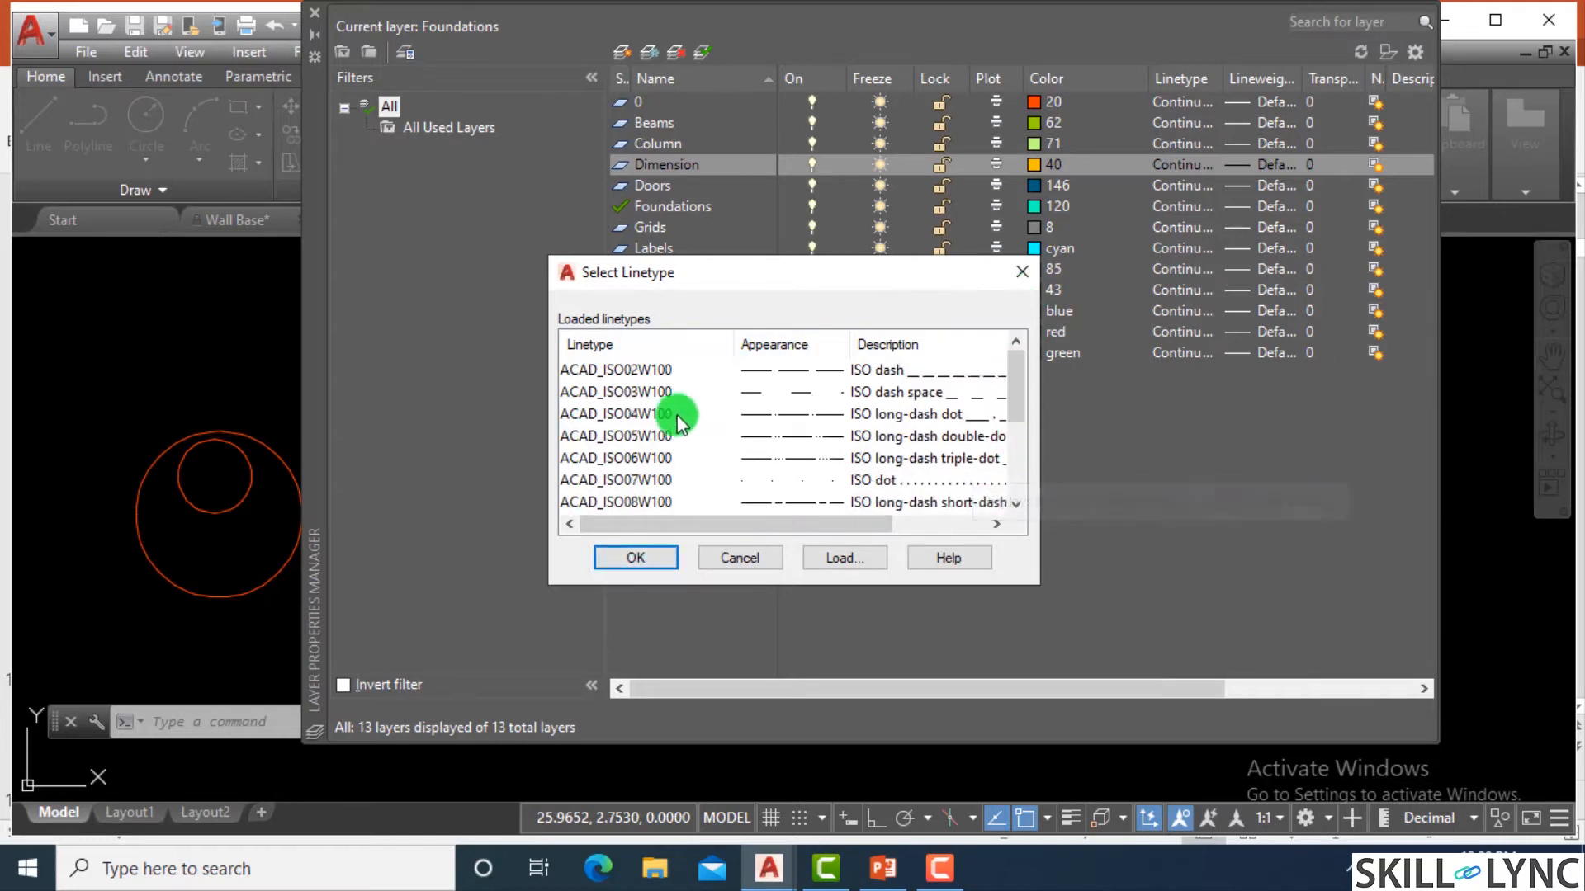
pyautogui.click(643, 370)
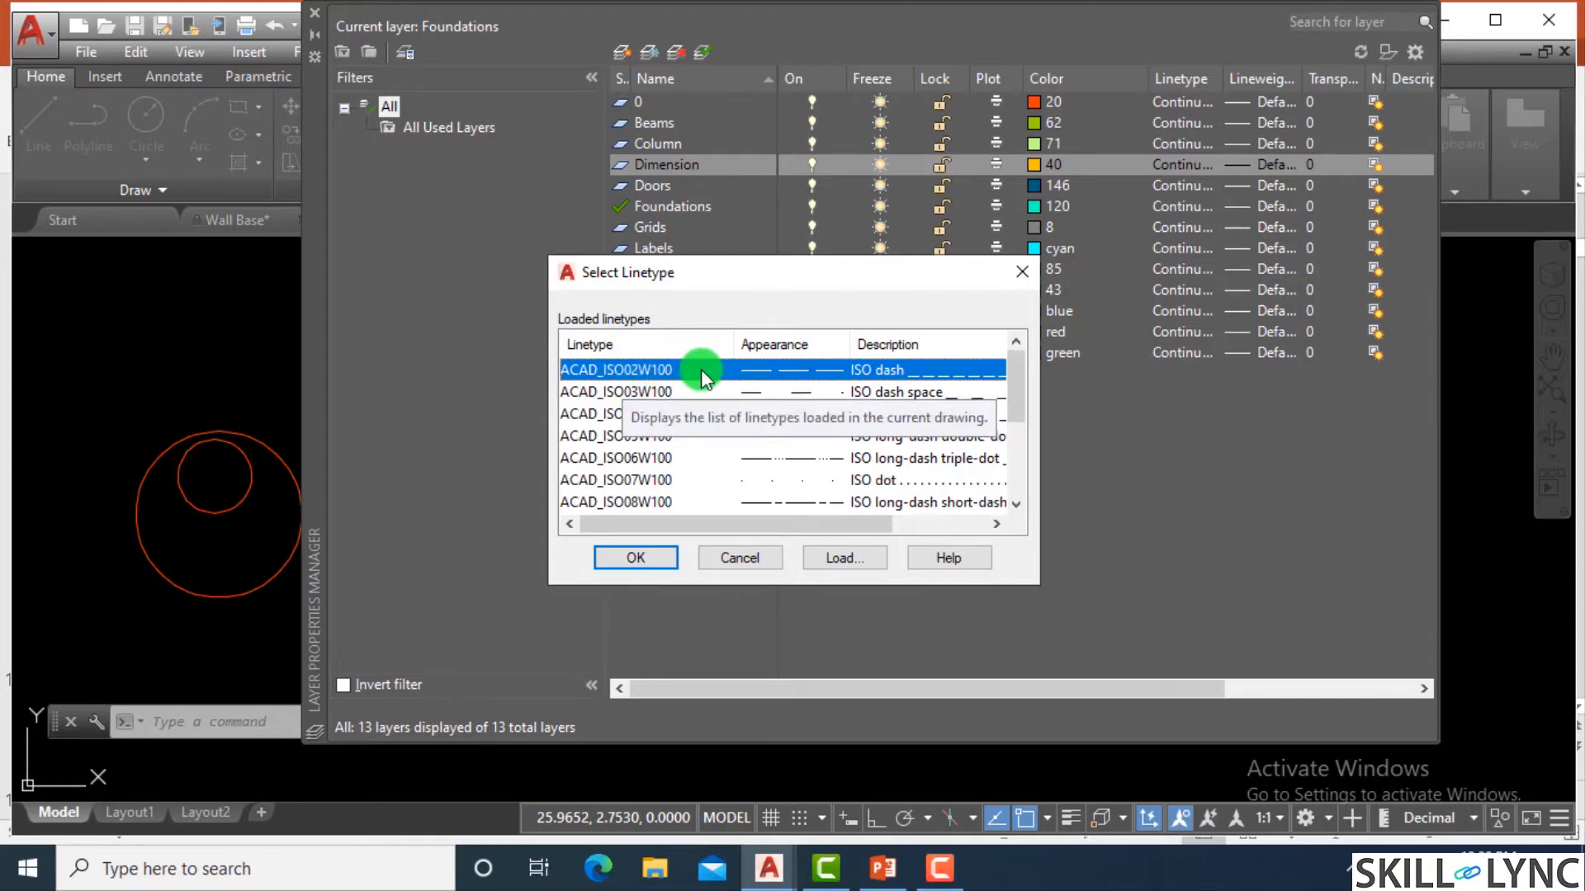
pyautogui.click(637, 558)
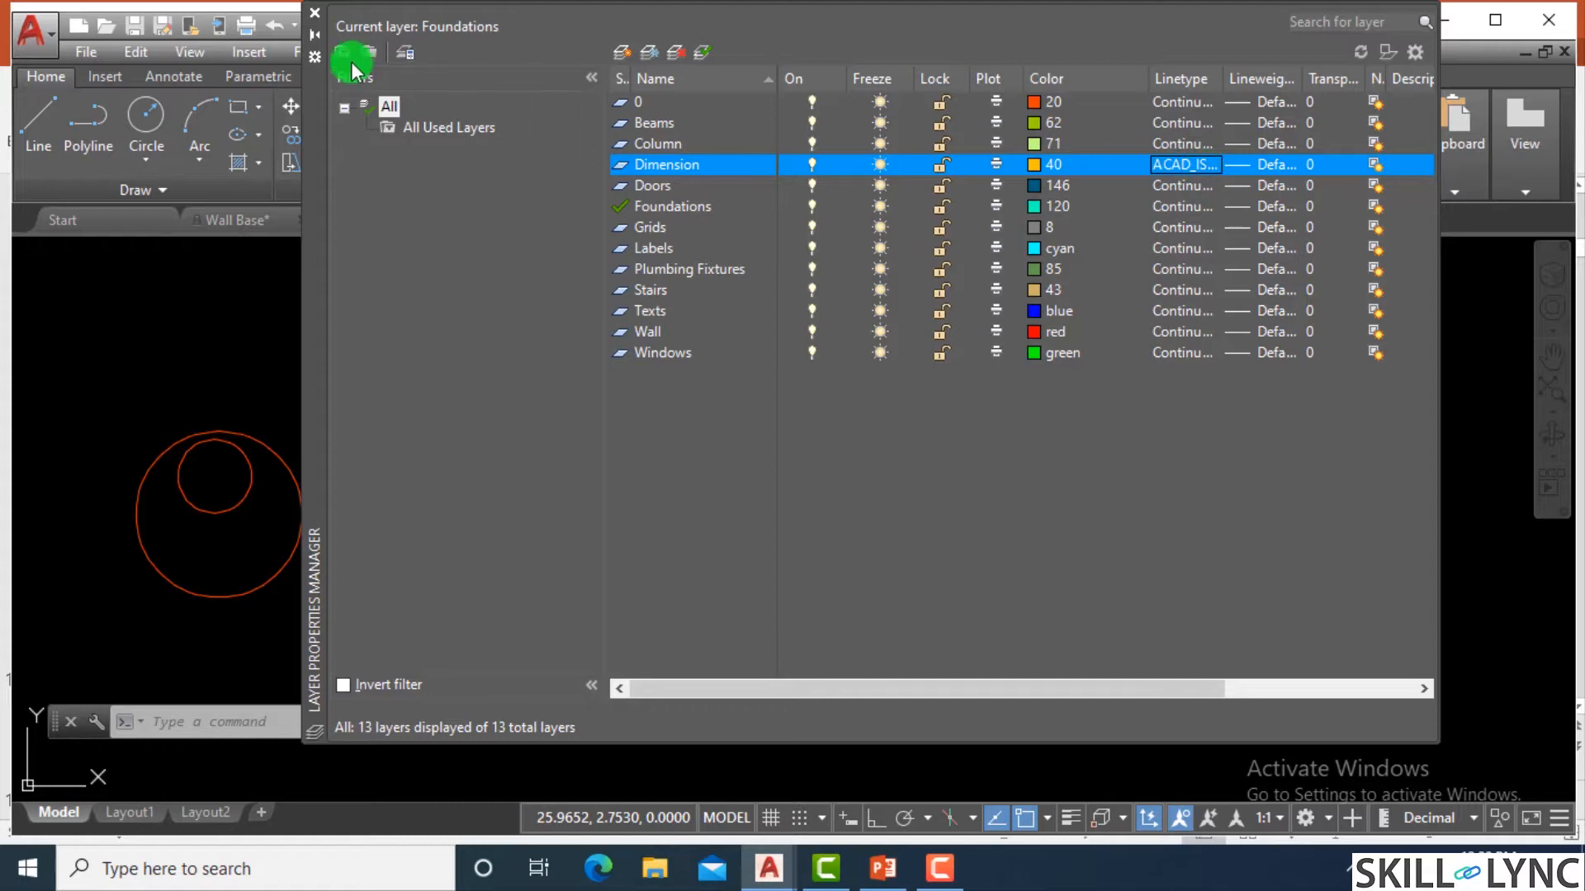
pyautogui.click(315, 17)
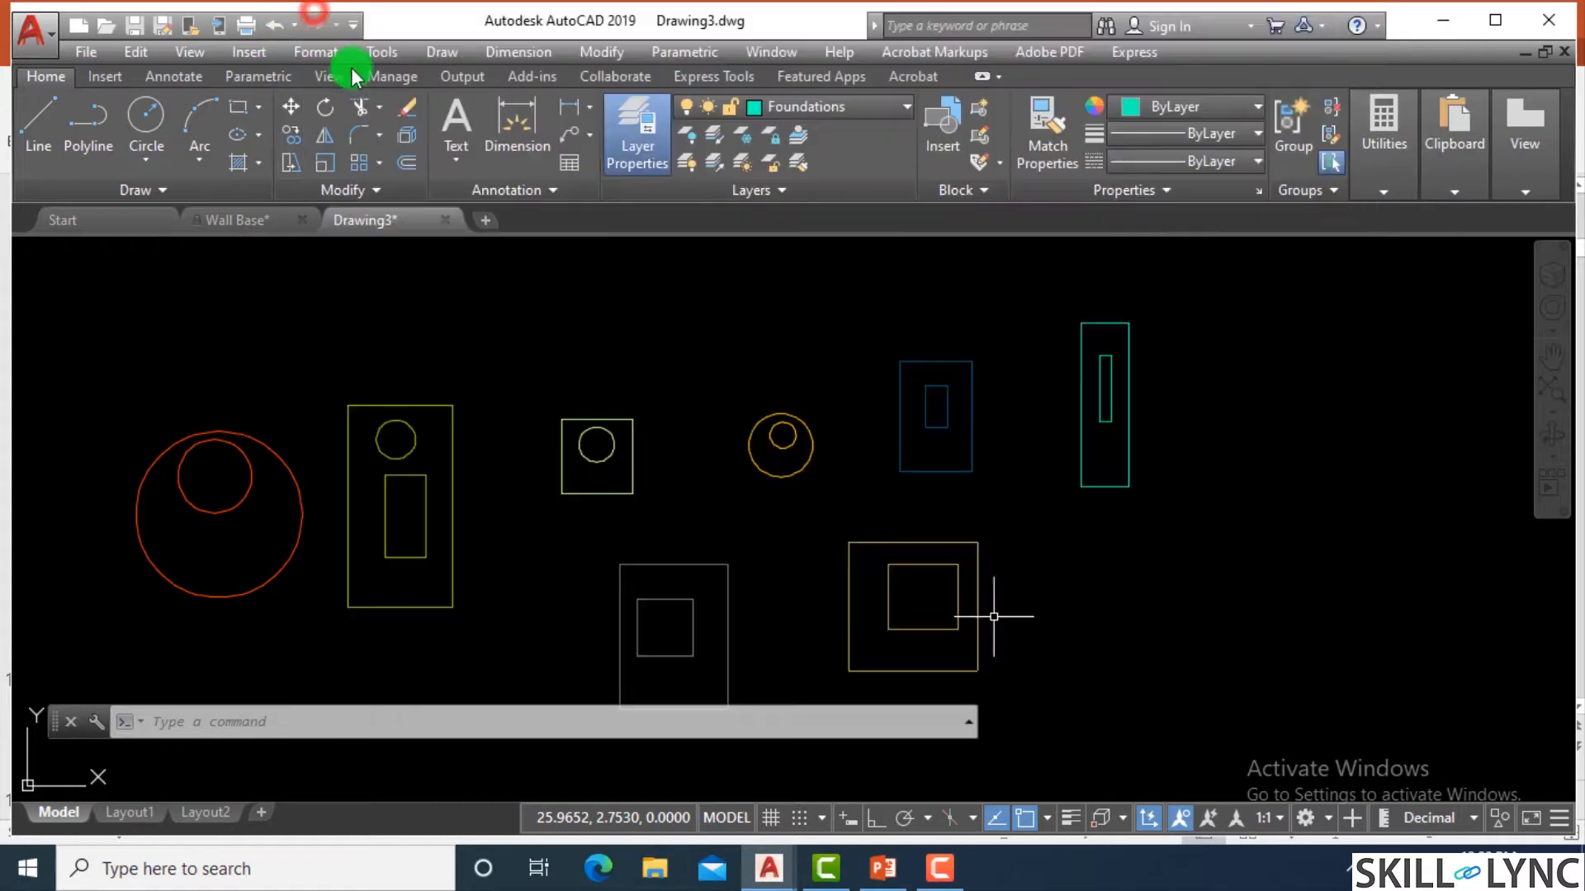
# Make Dimension the current layer and draw a rectangle about 8.3 by 11.9 units beside the Foundations sample shapes.
pyautogui.scroll(-2, 863, 492)
pyautogui.scroll(3, 880, 500)
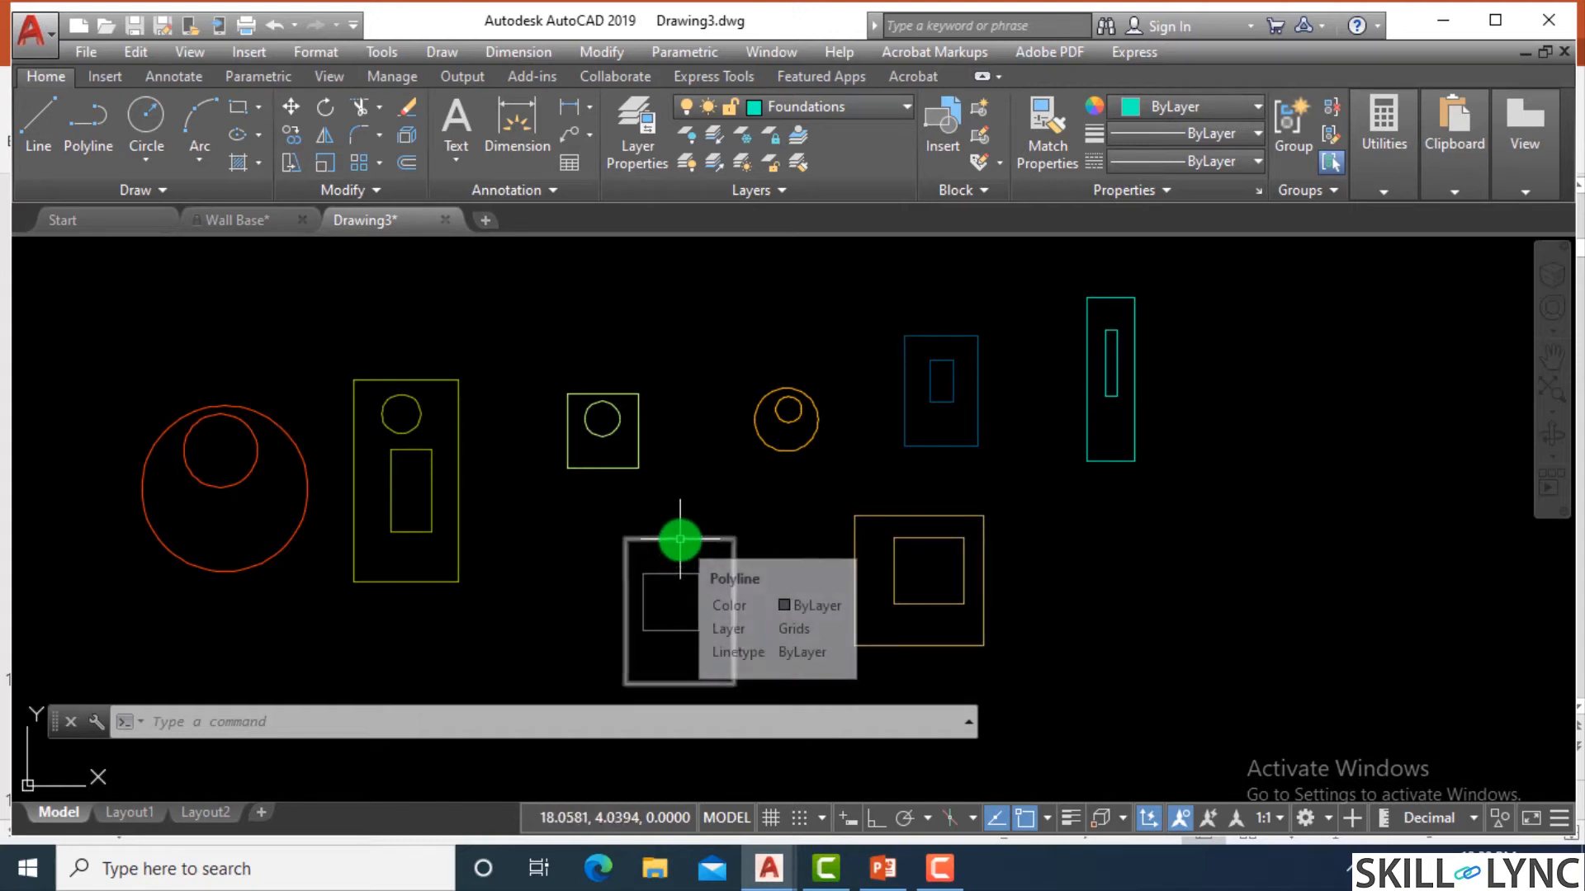
pyautogui.moveTo(617, 468)
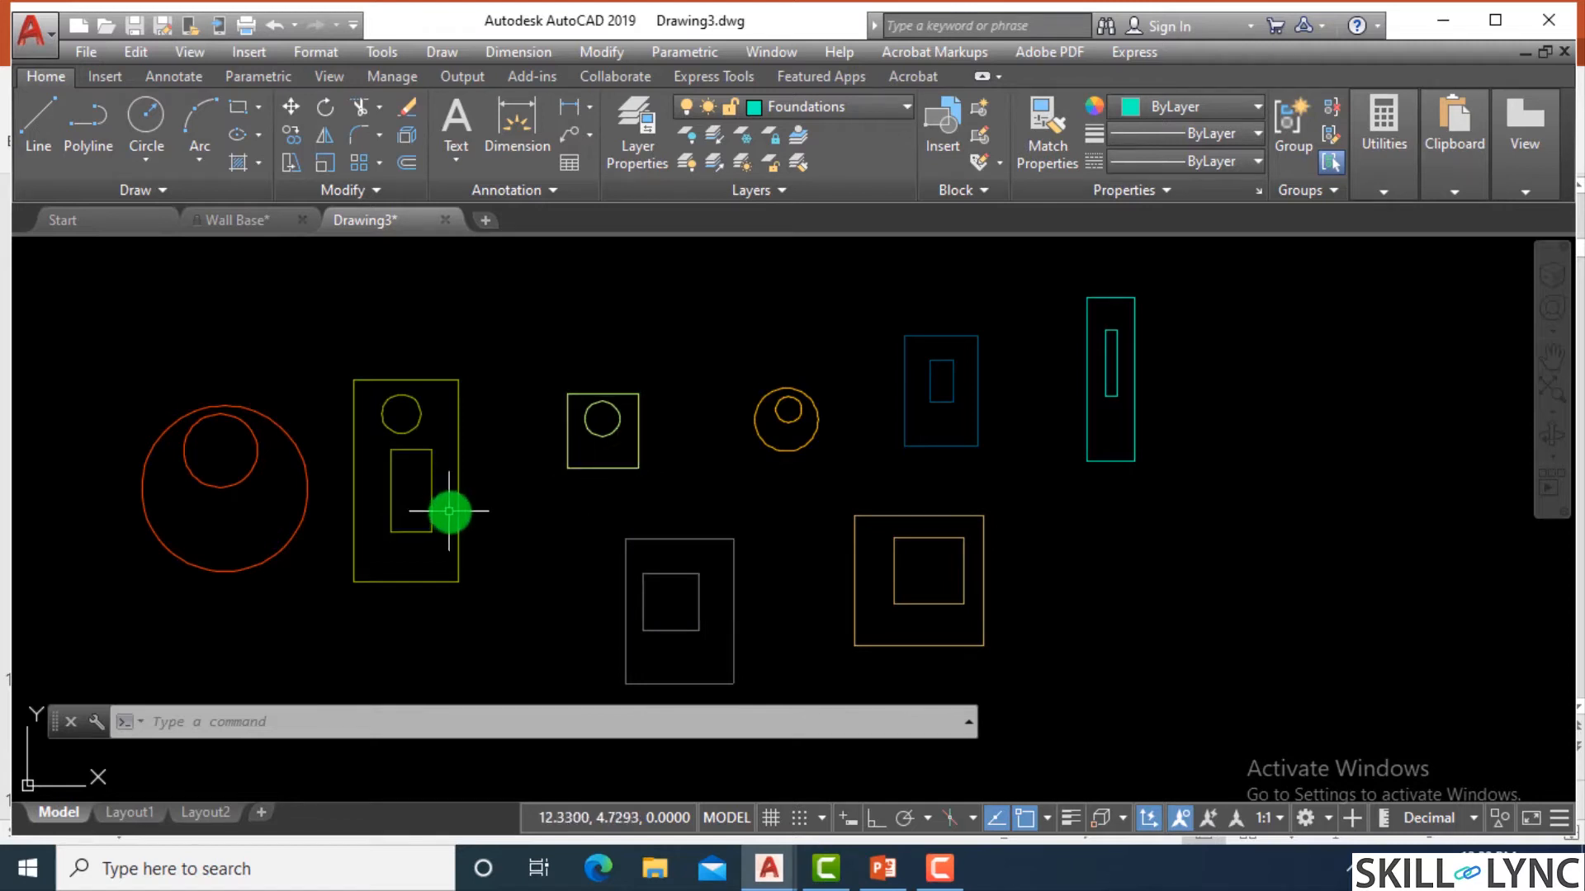
pyautogui.click(806, 107)
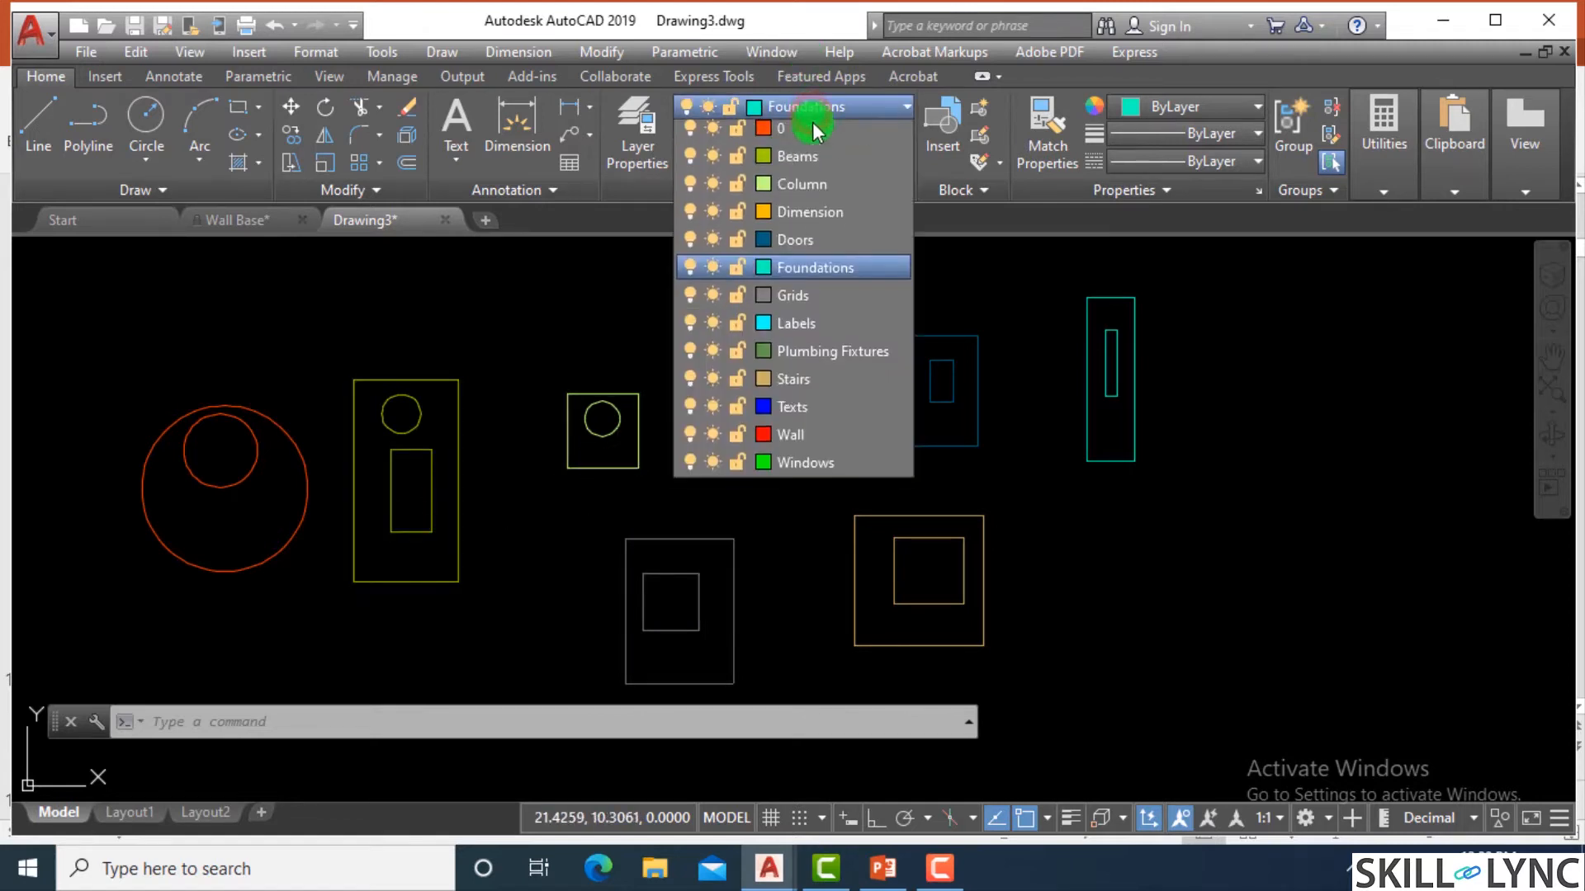
pyautogui.click(807, 217)
pyautogui.scroll(-3, 949, 446)
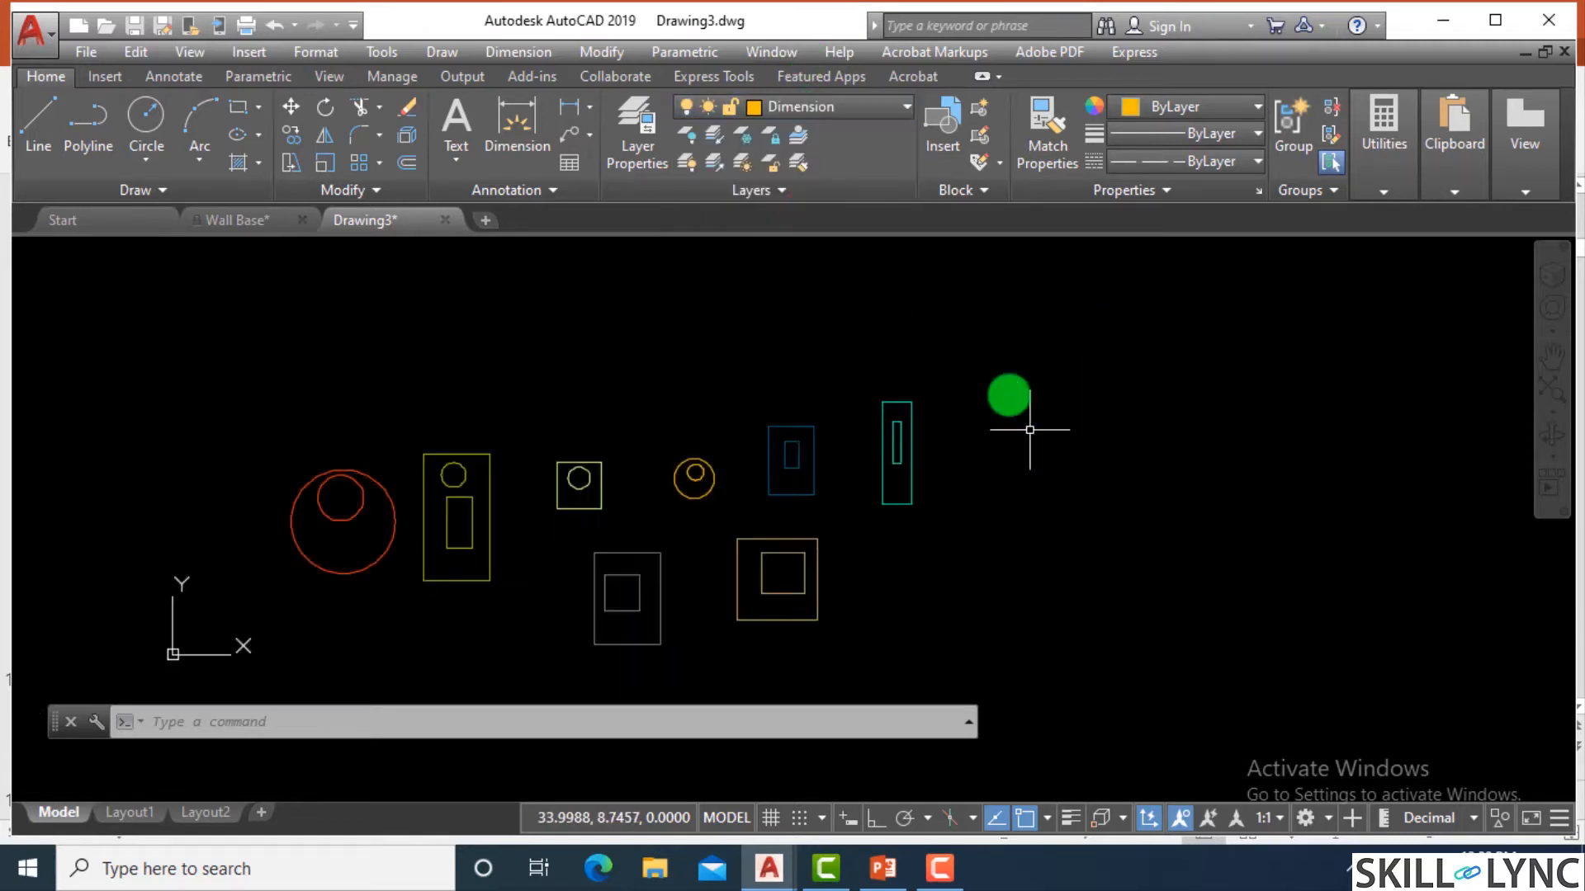
pyautogui.write('rec')
pyautogui.press('Return')
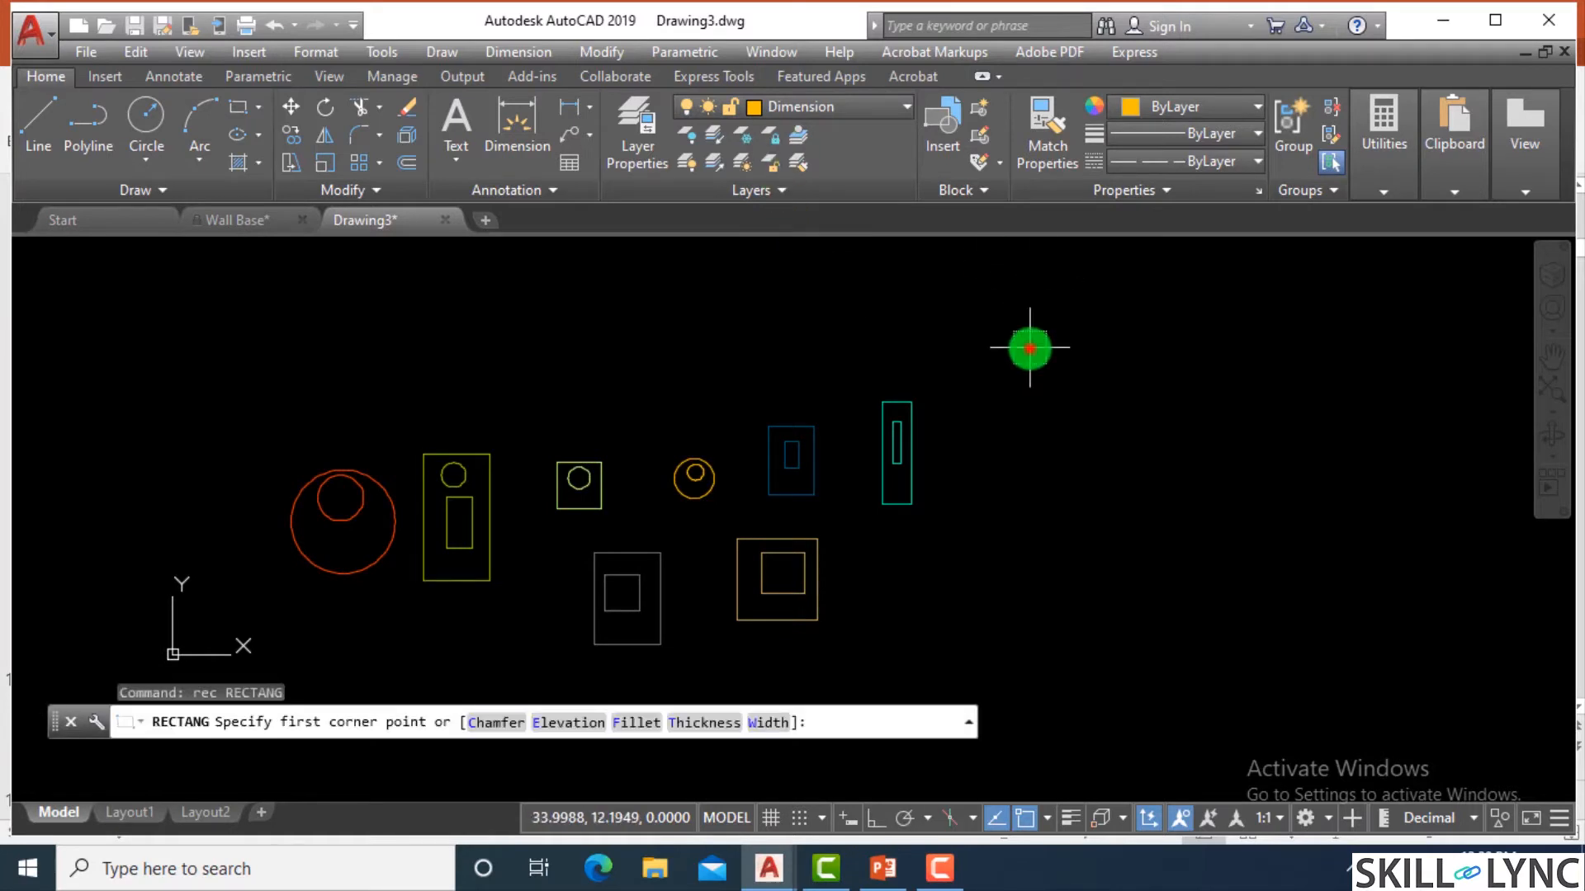
pyautogui.click(1029, 346)
pyautogui.click(1239, 648)
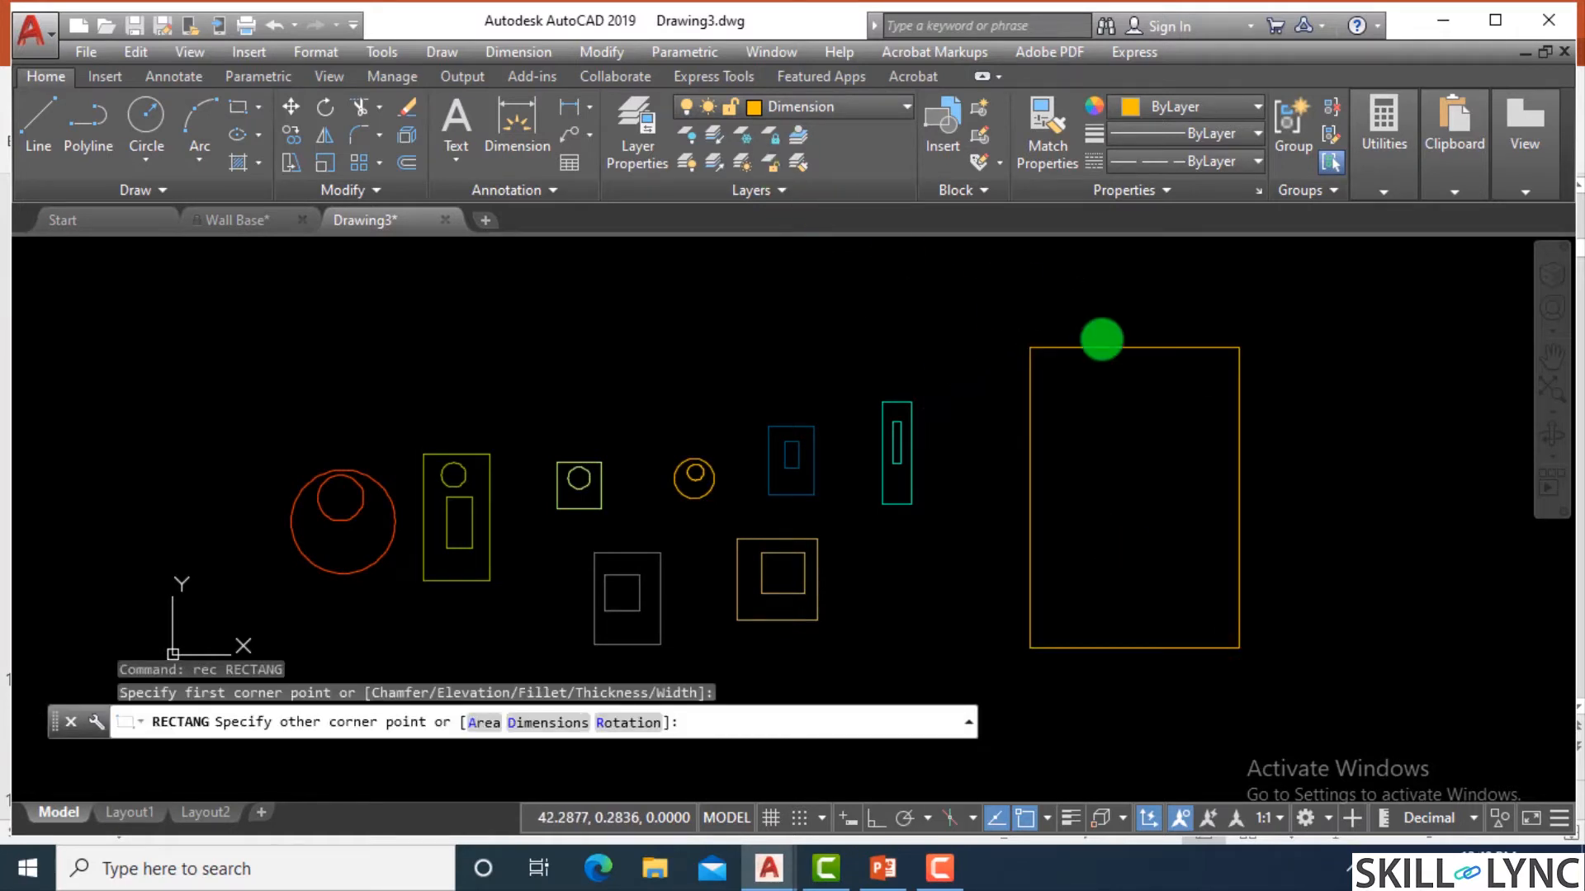
# Draw a second rectangle about 35 by 37 units on the Dimension layer, overlapping the first large rectangle.
pyautogui.press('Return')
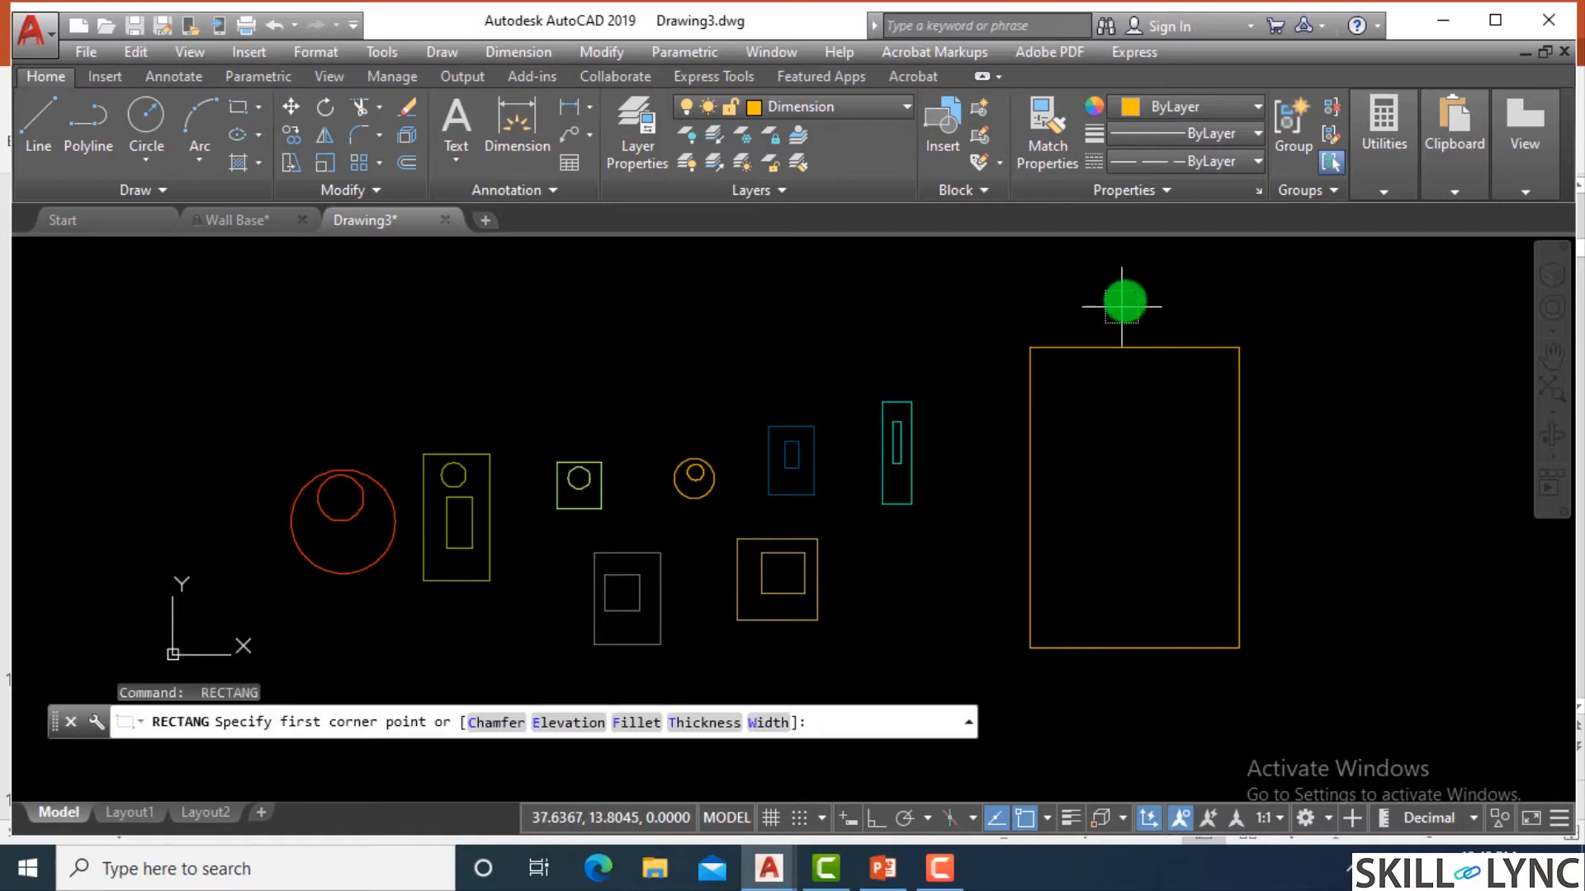
pyautogui.scroll(-2, 961, 427)
pyautogui.click(1026, 270)
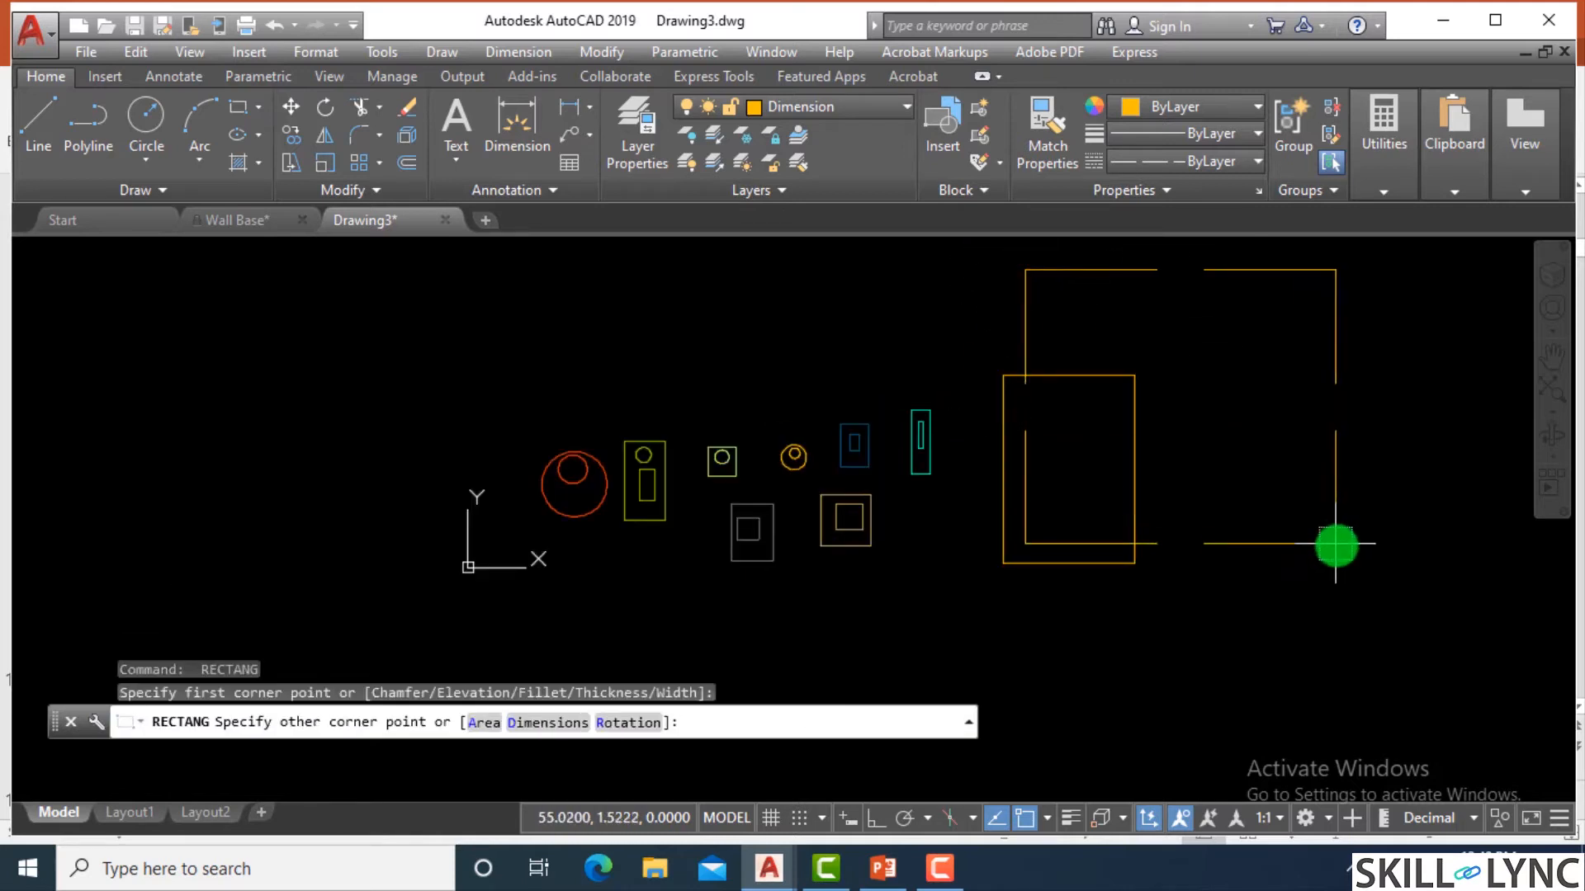
pyautogui.scroll(-2, 1051, 503)
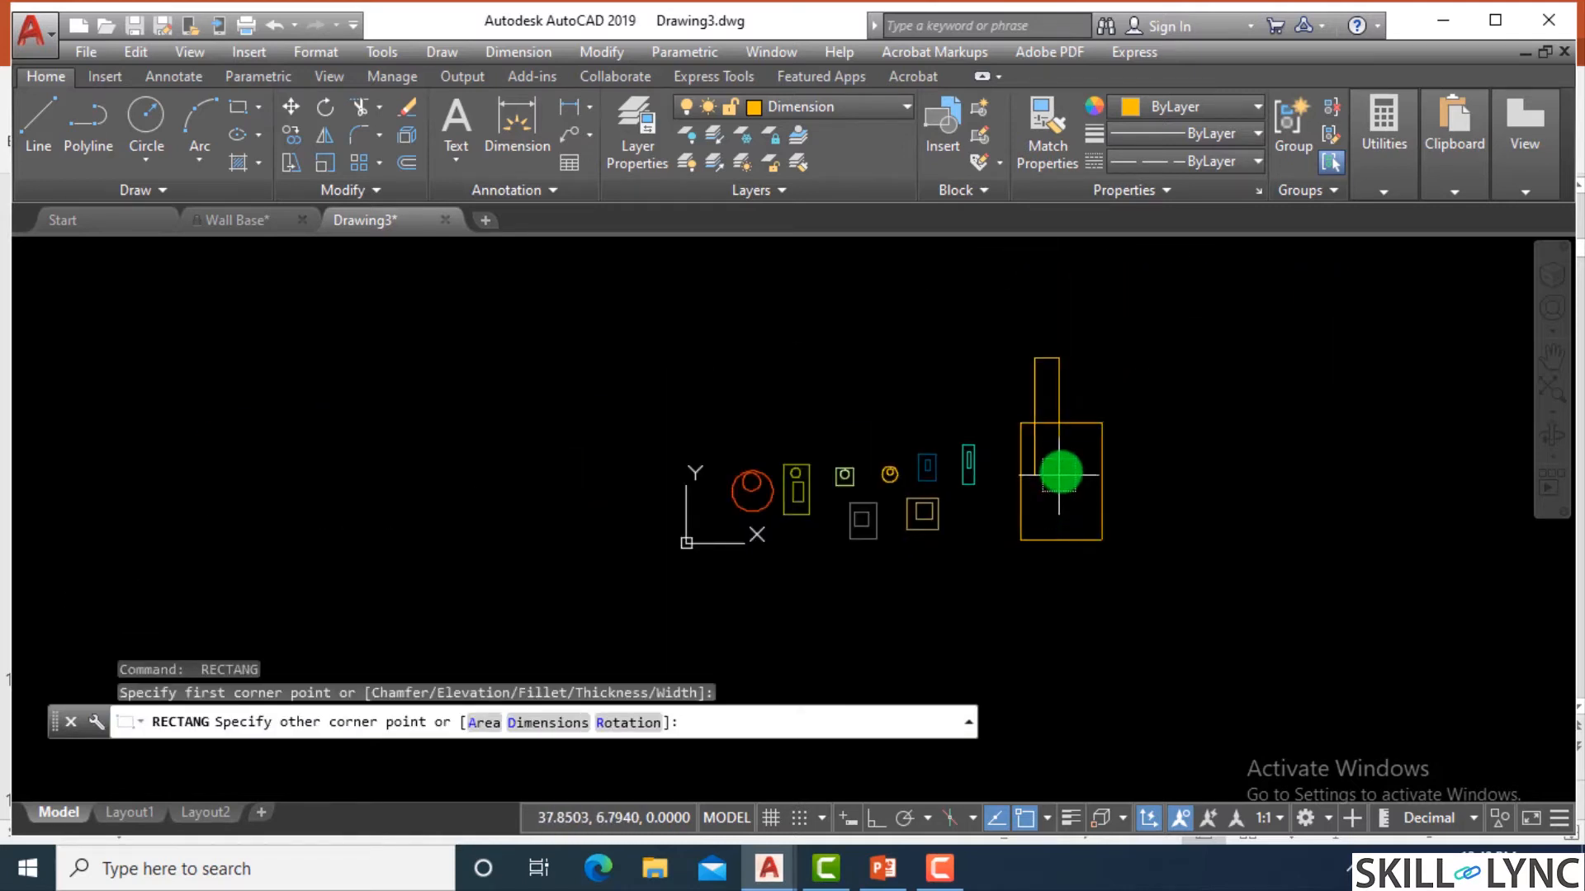
pyautogui.click(1370, 716)
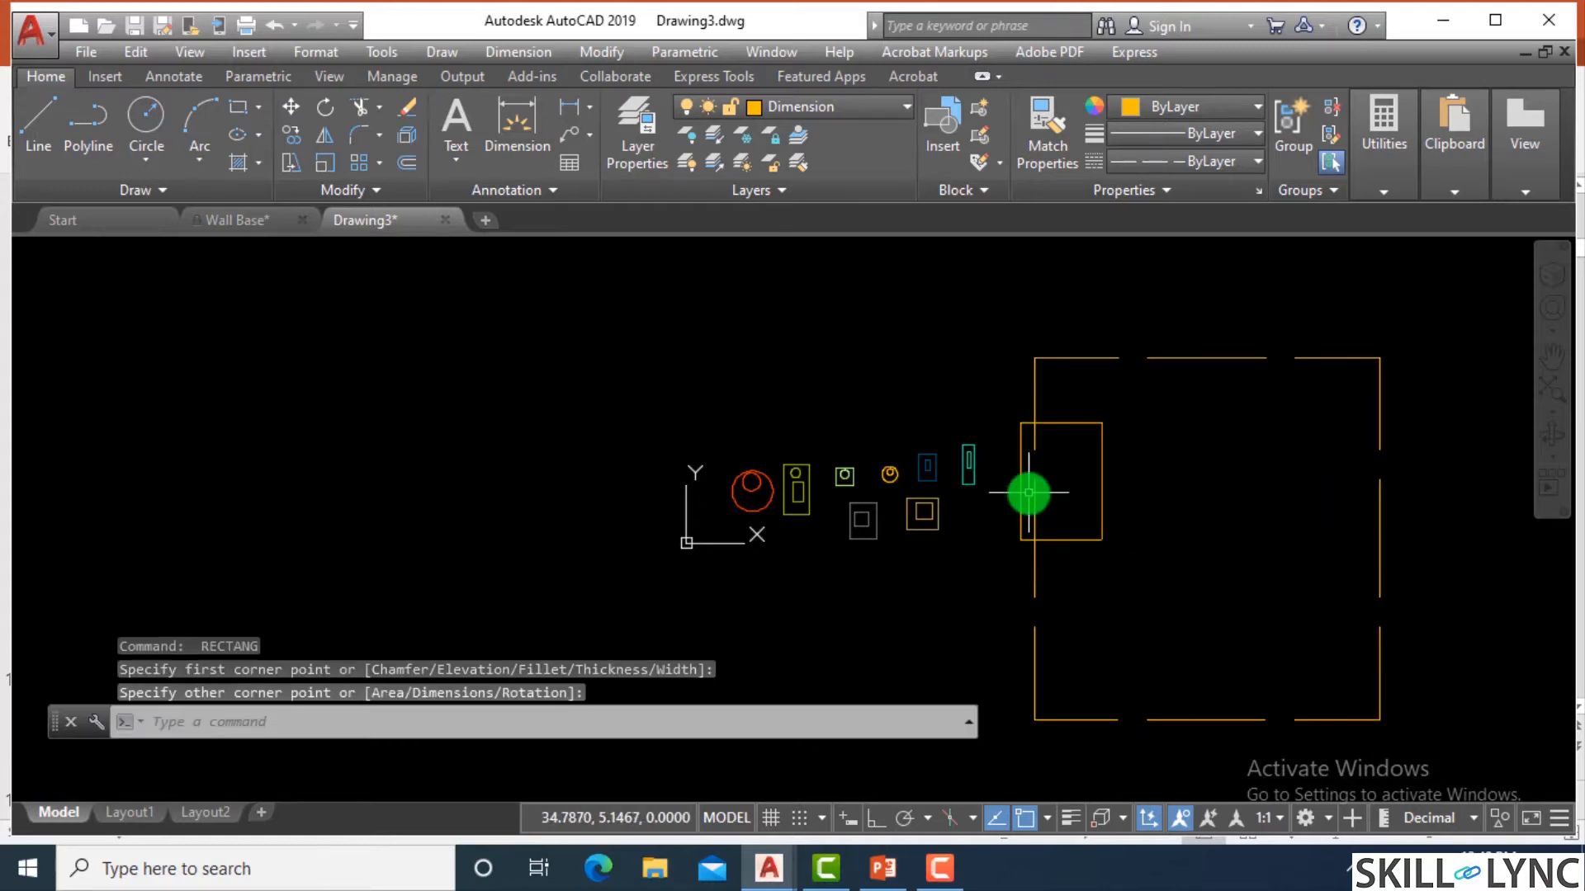
# Set the global linetype scale factor to 0.5 with LTSCALE.
pyautogui.scroll(5, 1107, 429)
pyautogui.scroll(-5, 966, 477)
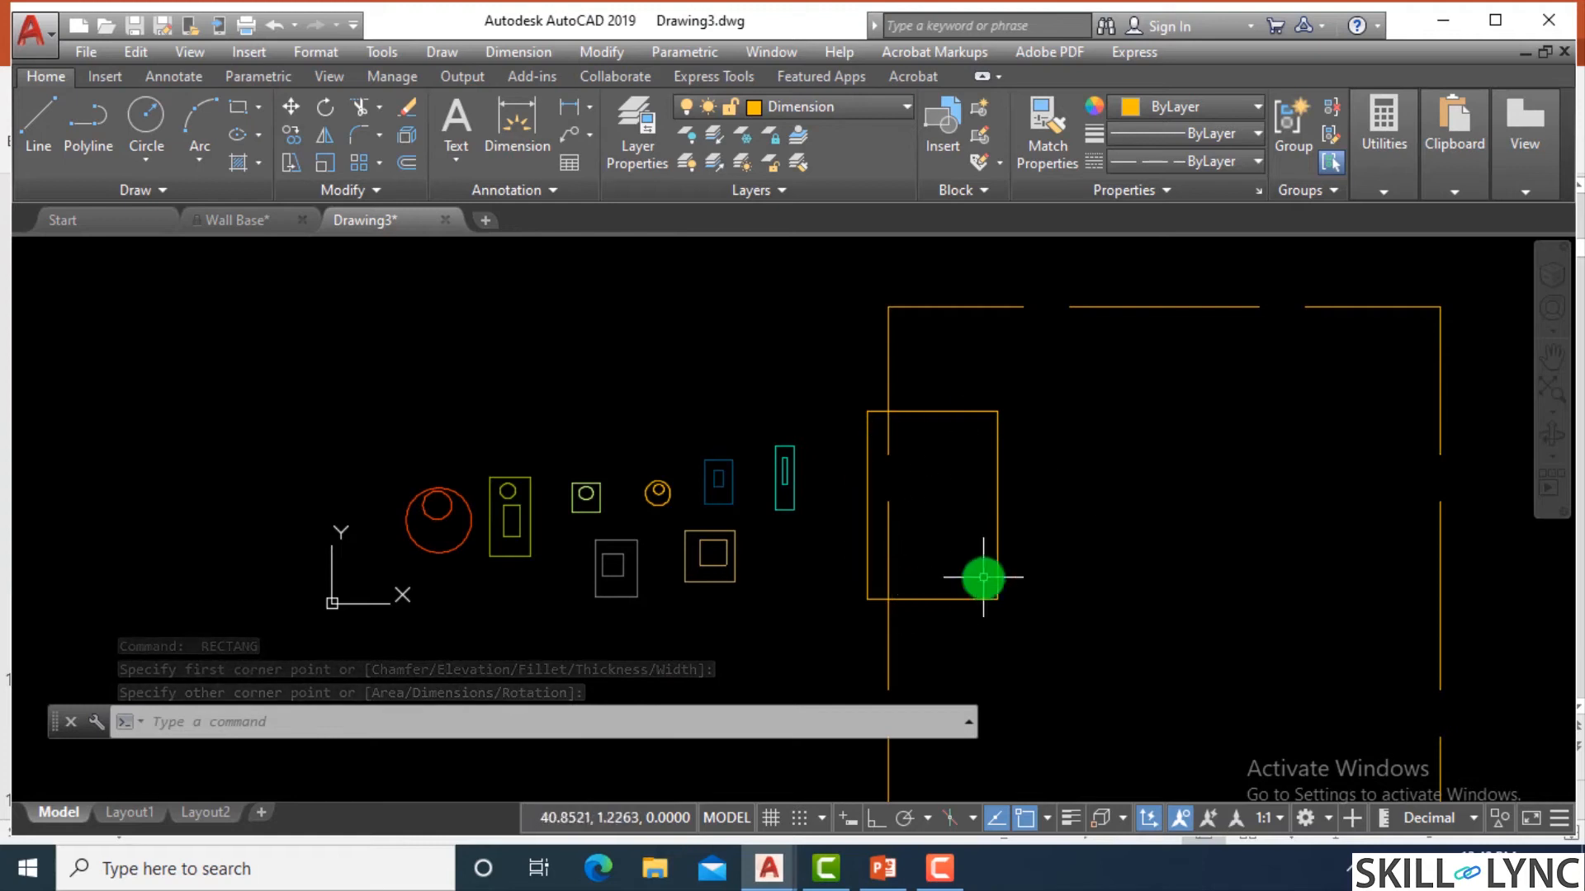
pyautogui.scroll(-4, 973, 541)
pyautogui.scroll(2, 973, 542)
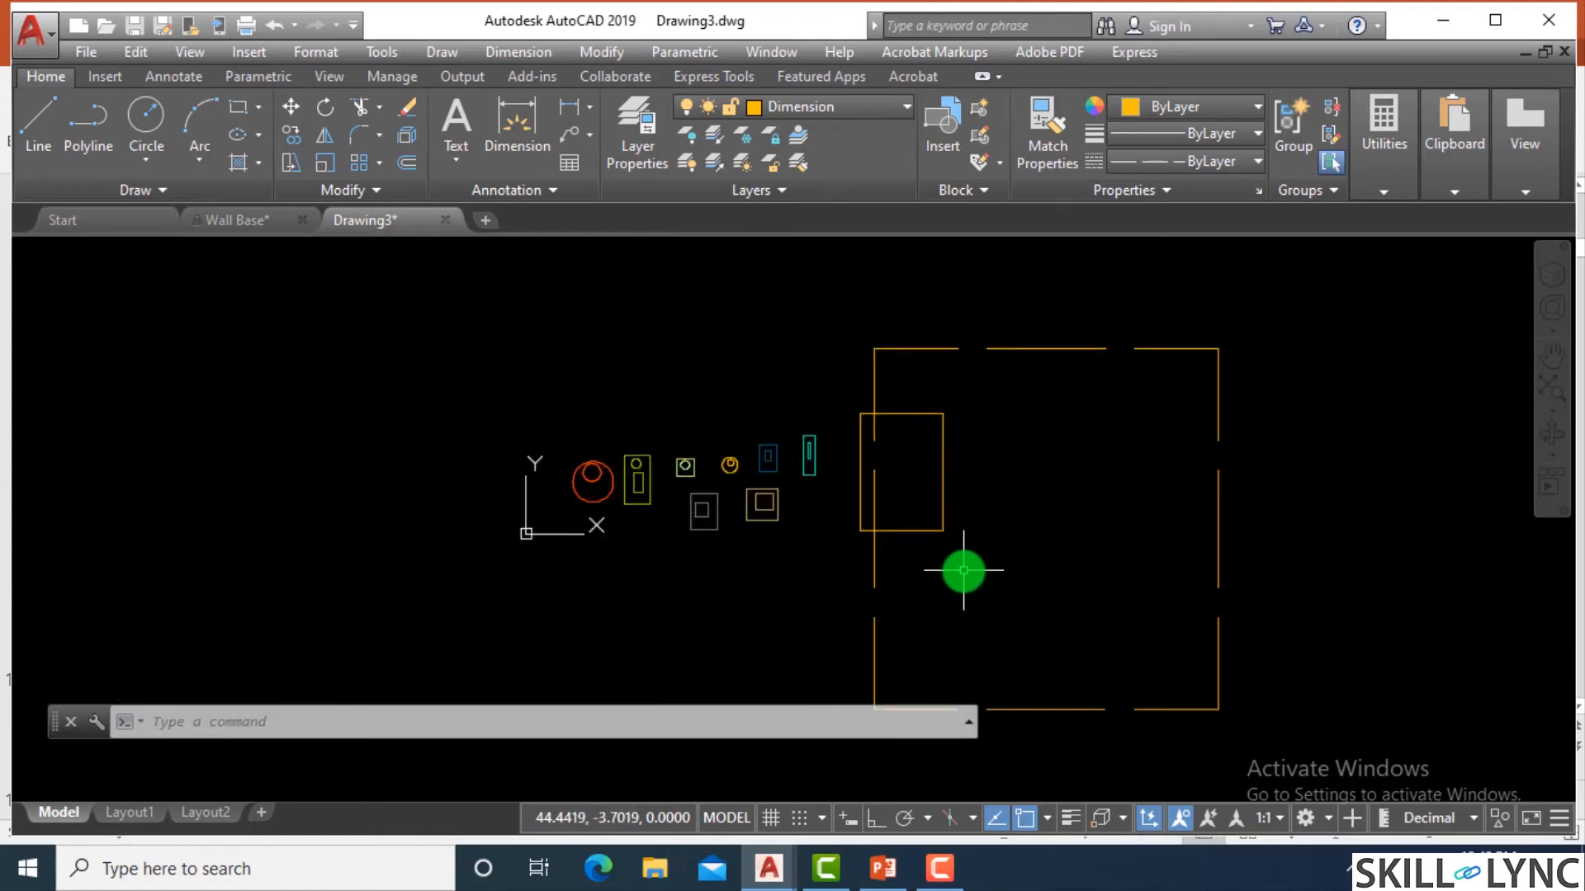
pyautogui.write('LTScale')
pyautogui.press('Return')
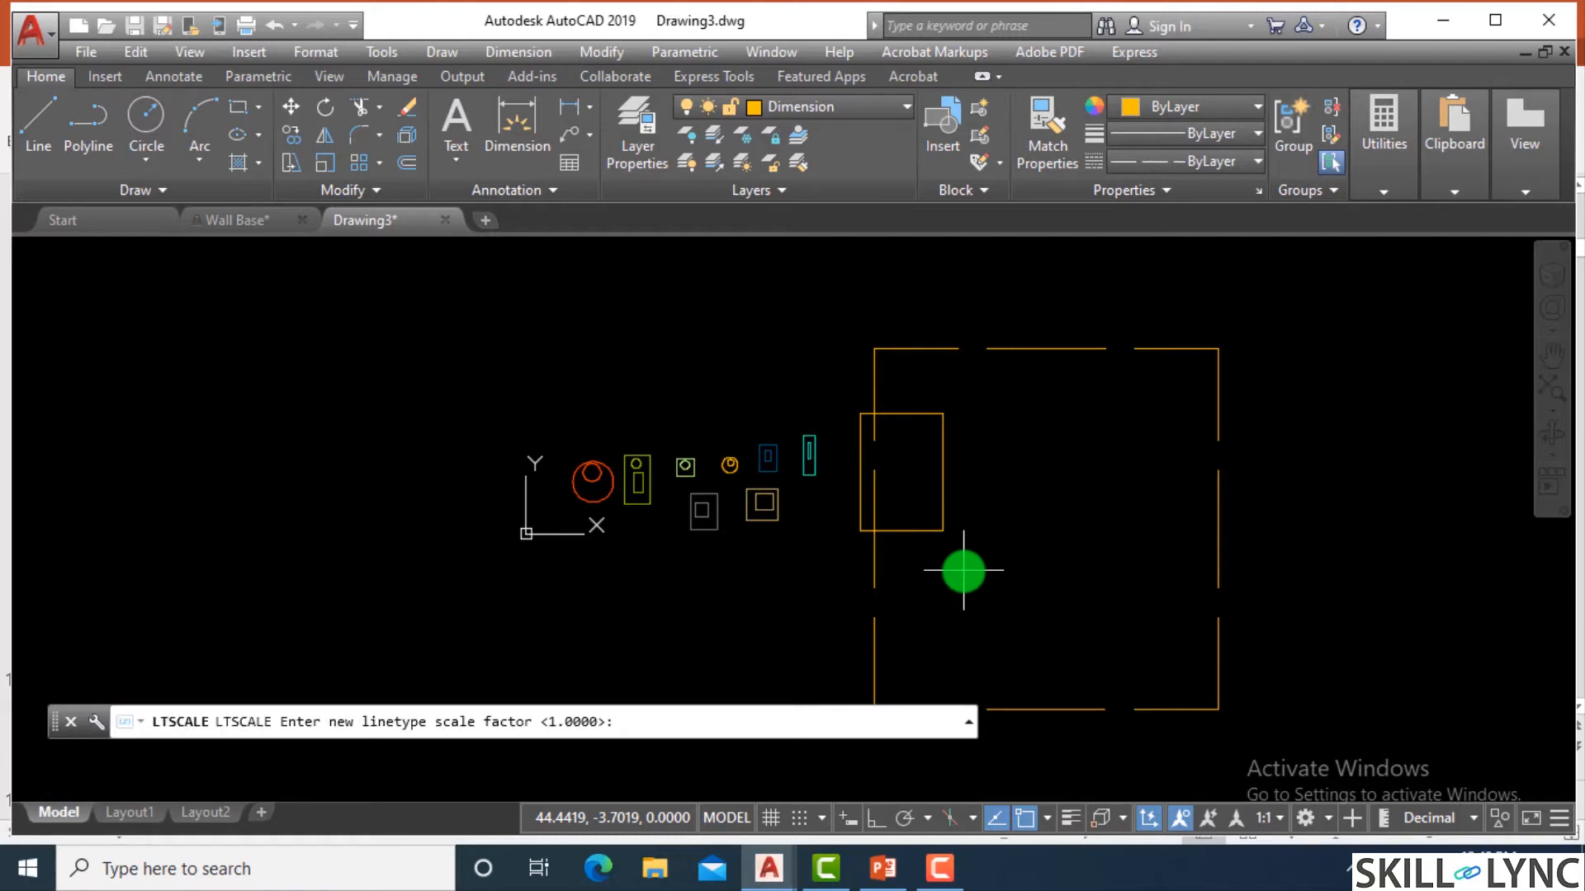
pyautogui.write('.5')
pyautogui.press('Return')
pyautogui.press('Return')
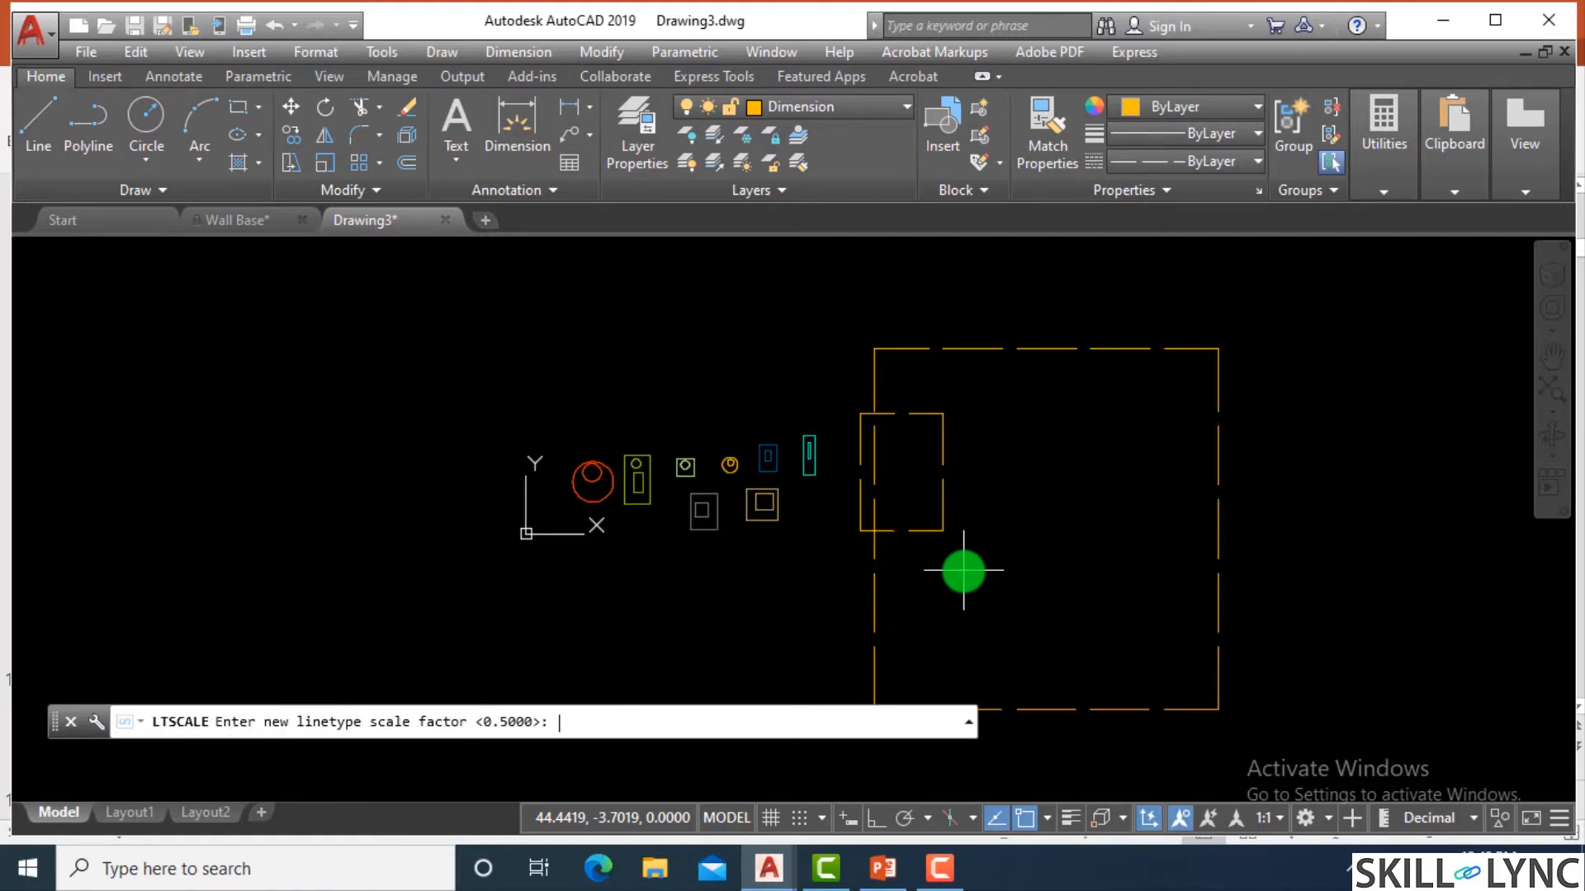
# Reduce the global linetype scale factor to 0.2 and check the dashes on both large rectangles.
pyautogui.write('.2')
pyautogui.press('Return')
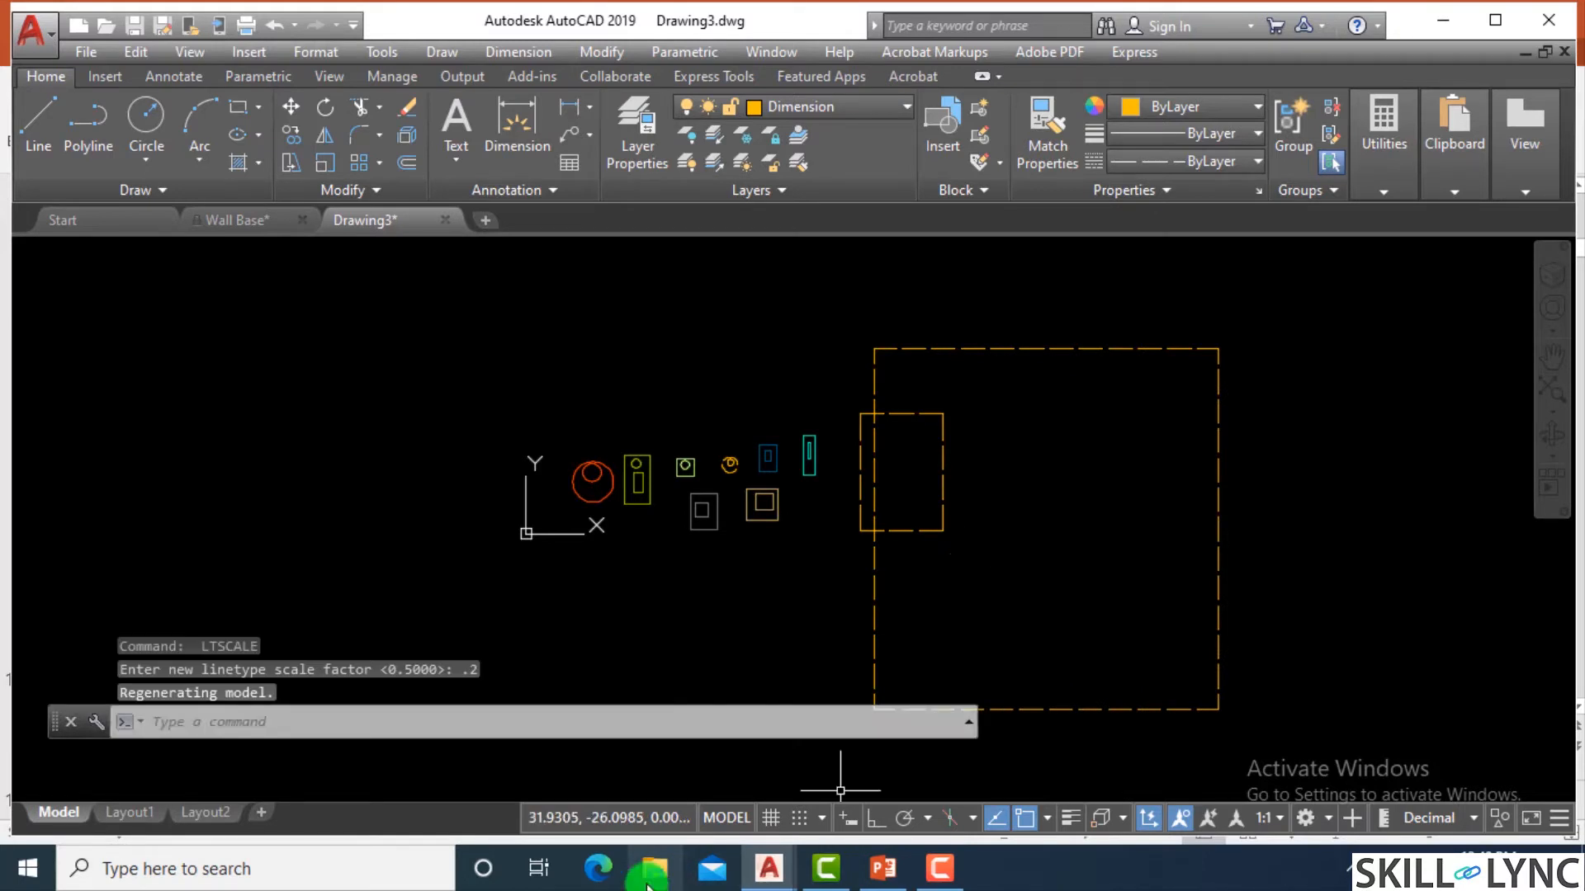
pyautogui.scroll(4, 994, 492)
pyautogui.scroll(-7, 747, 375)
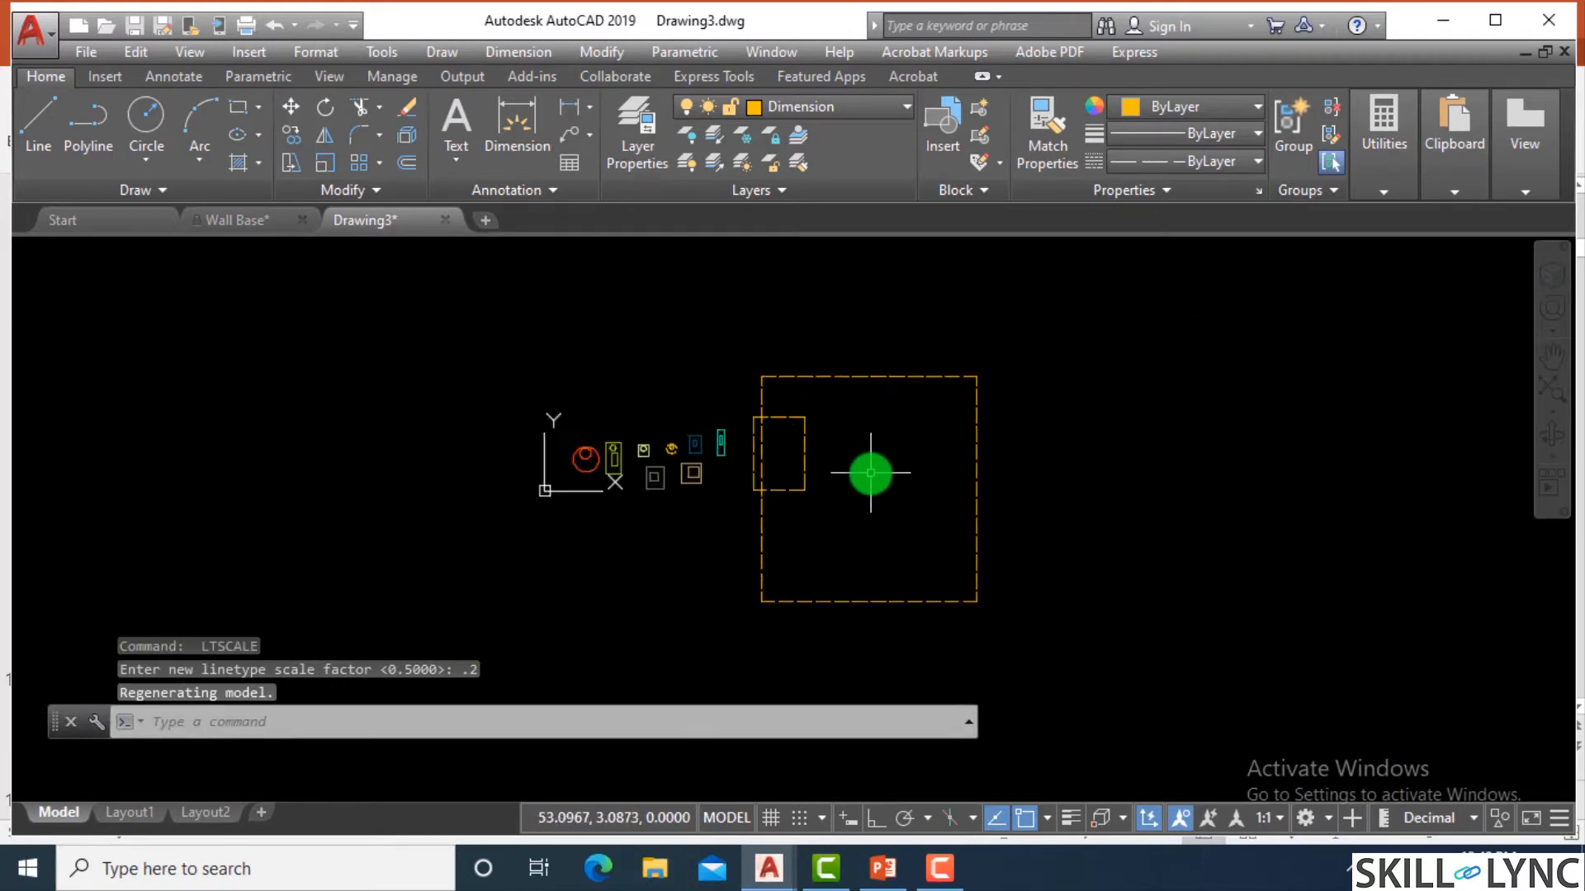
pyautogui.scroll(3, 859, 463)
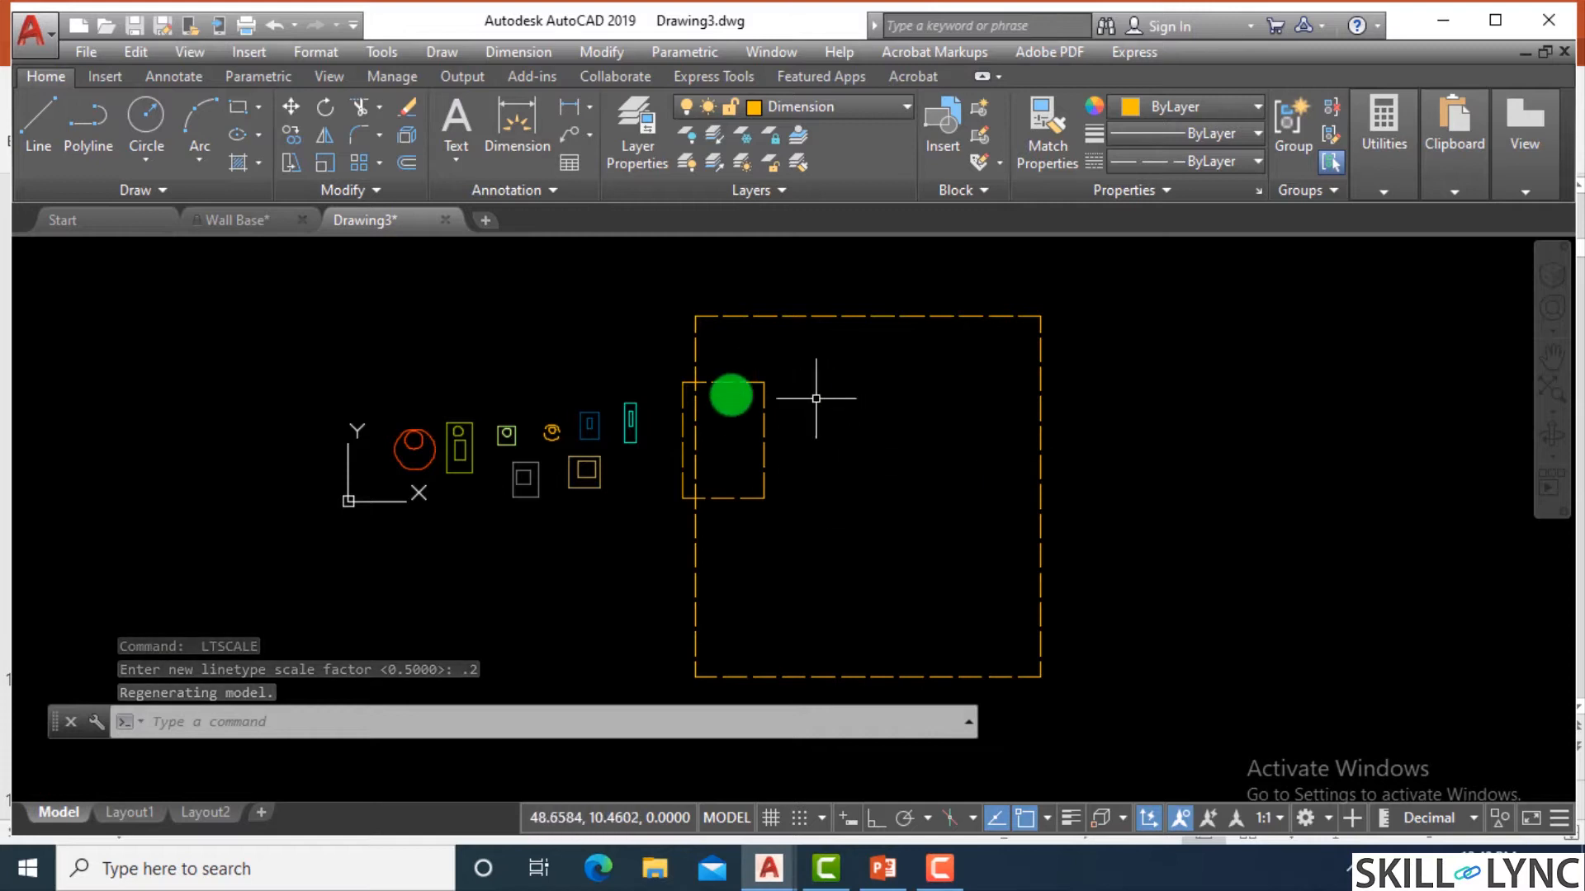
# Reduce the global linetype scale factor to 0.1 and further to 0.05 for the small Dimension circles.
pyautogui.scroll(8, 566, 424)
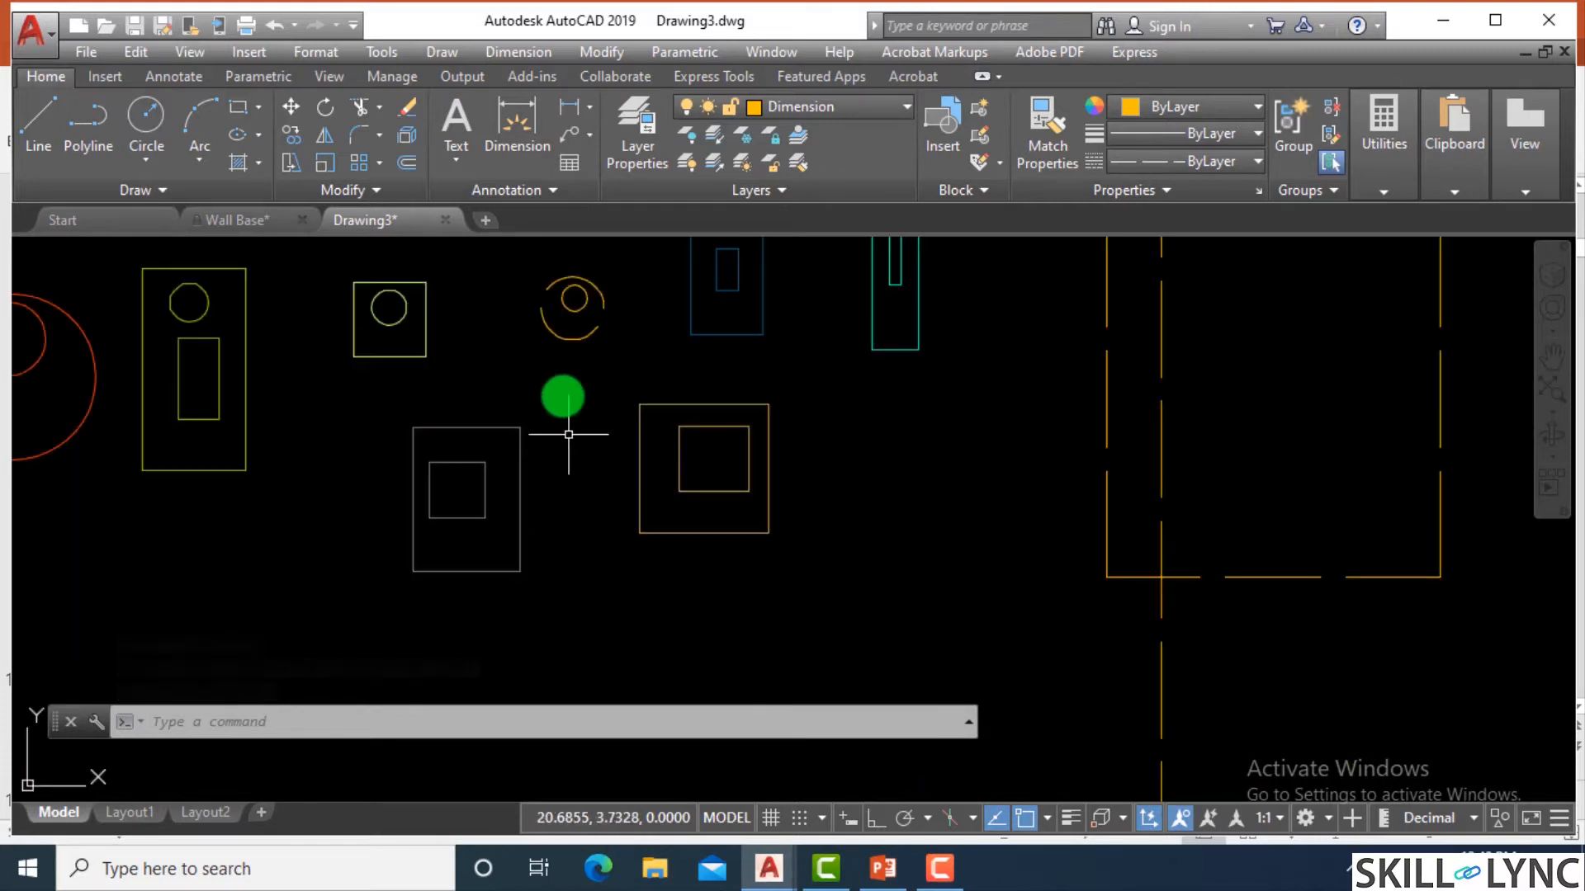
pyautogui.write('linetype scale')
pyautogui.press('Return')
pyautogui.write('.')
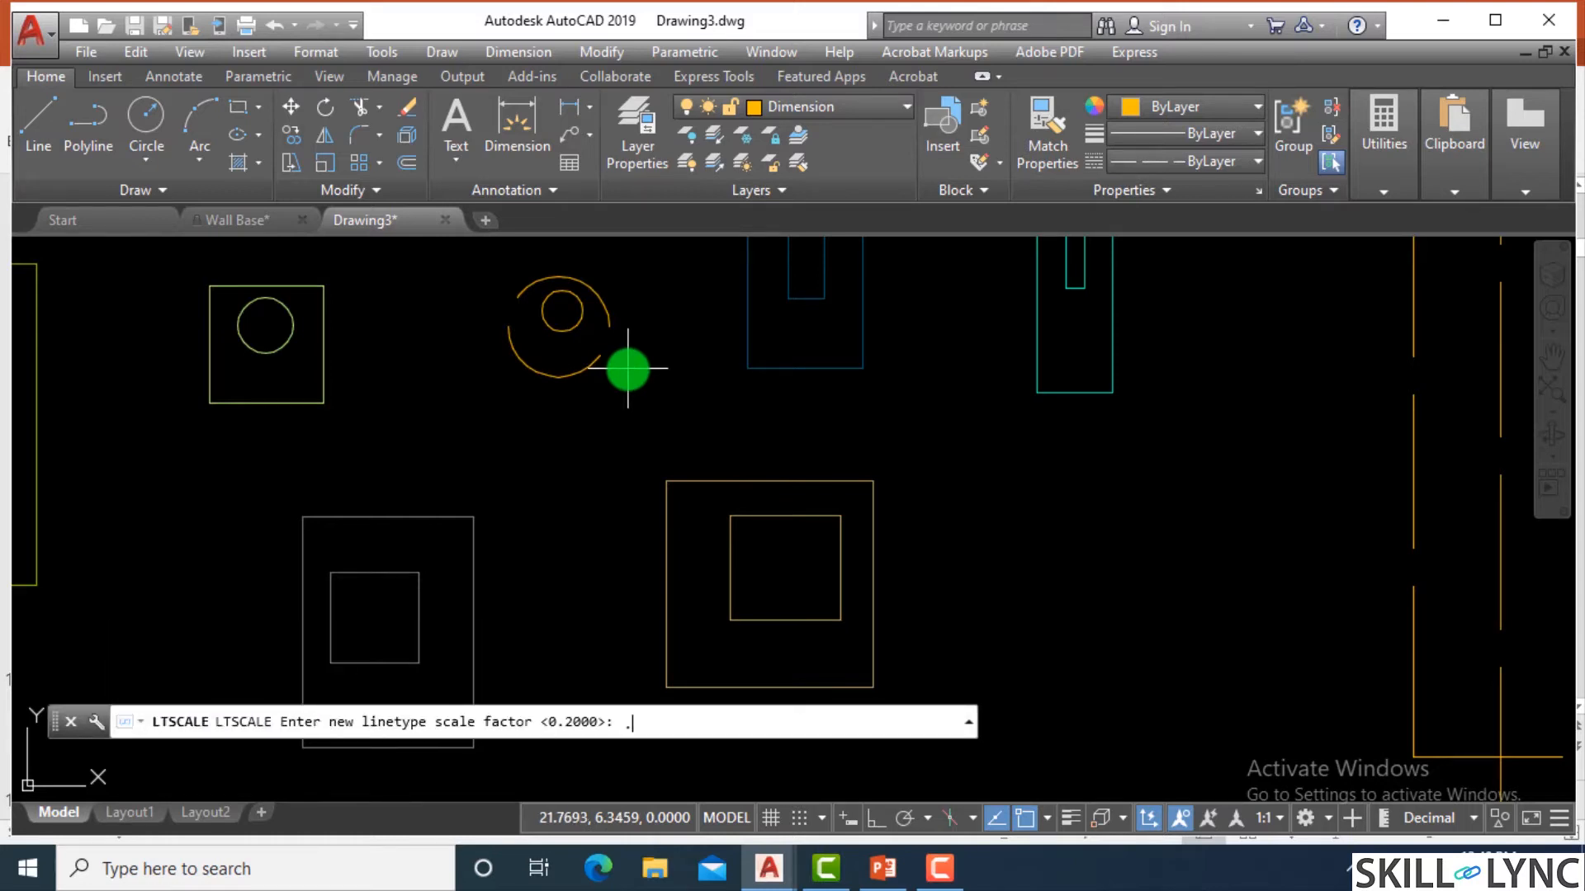
pyautogui.write('1')
pyautogui.press('Return')
pyautogui.press('Return')
pyautogui.write('.05')
pyautogui.press('Return')
pyautogui.press('Escape')
pyautogui.press('Escape')
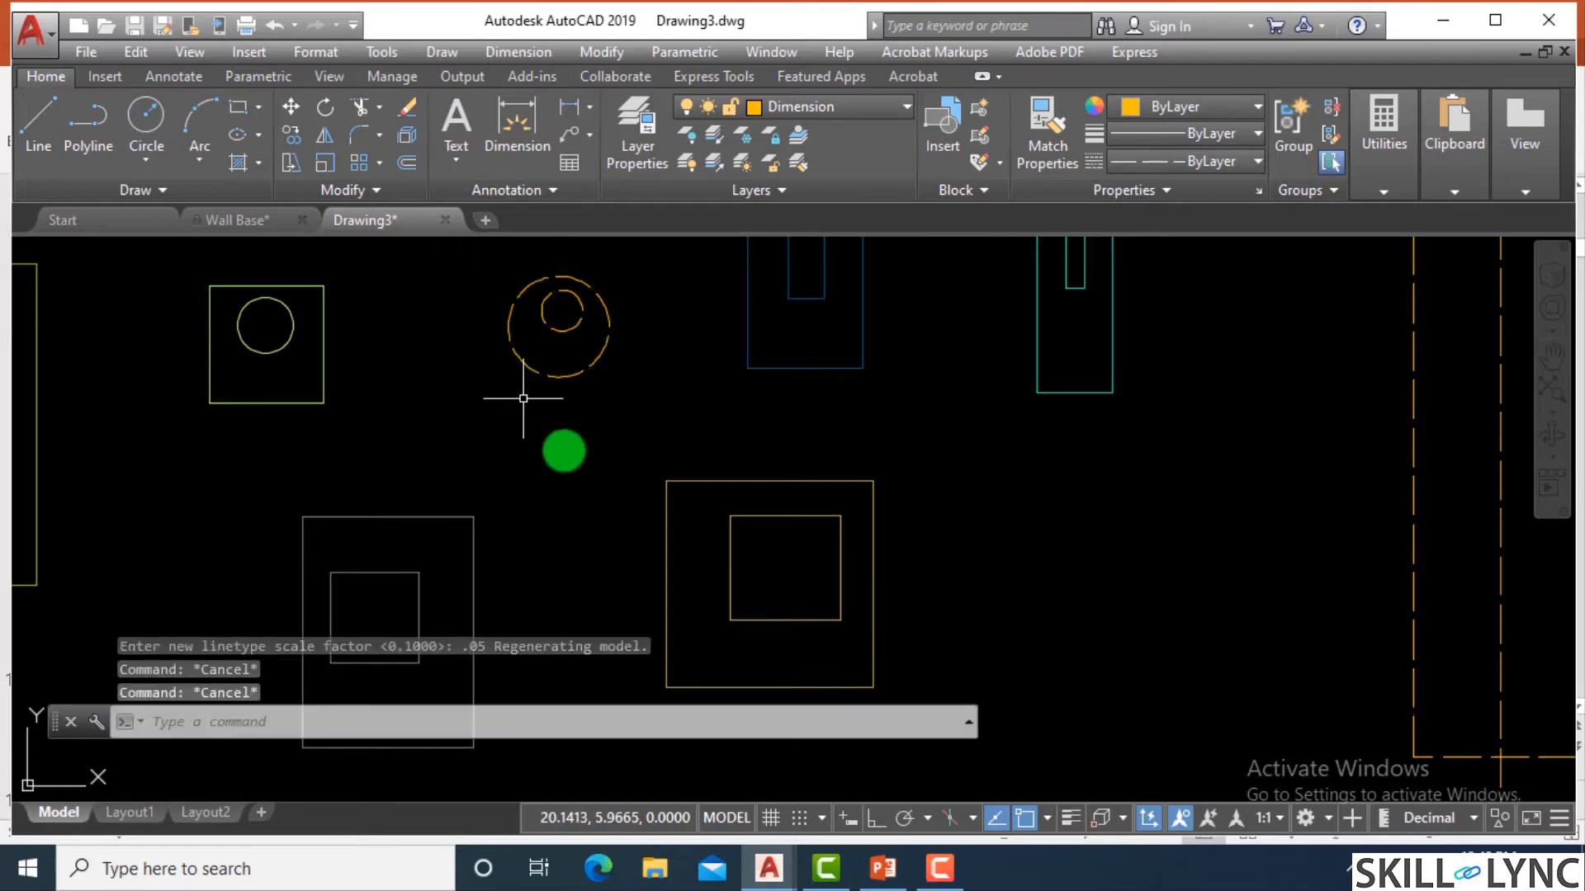
pyautogui.scroll(-2, 565, 450)
pyautogui.scroll(-1, 990, 400)
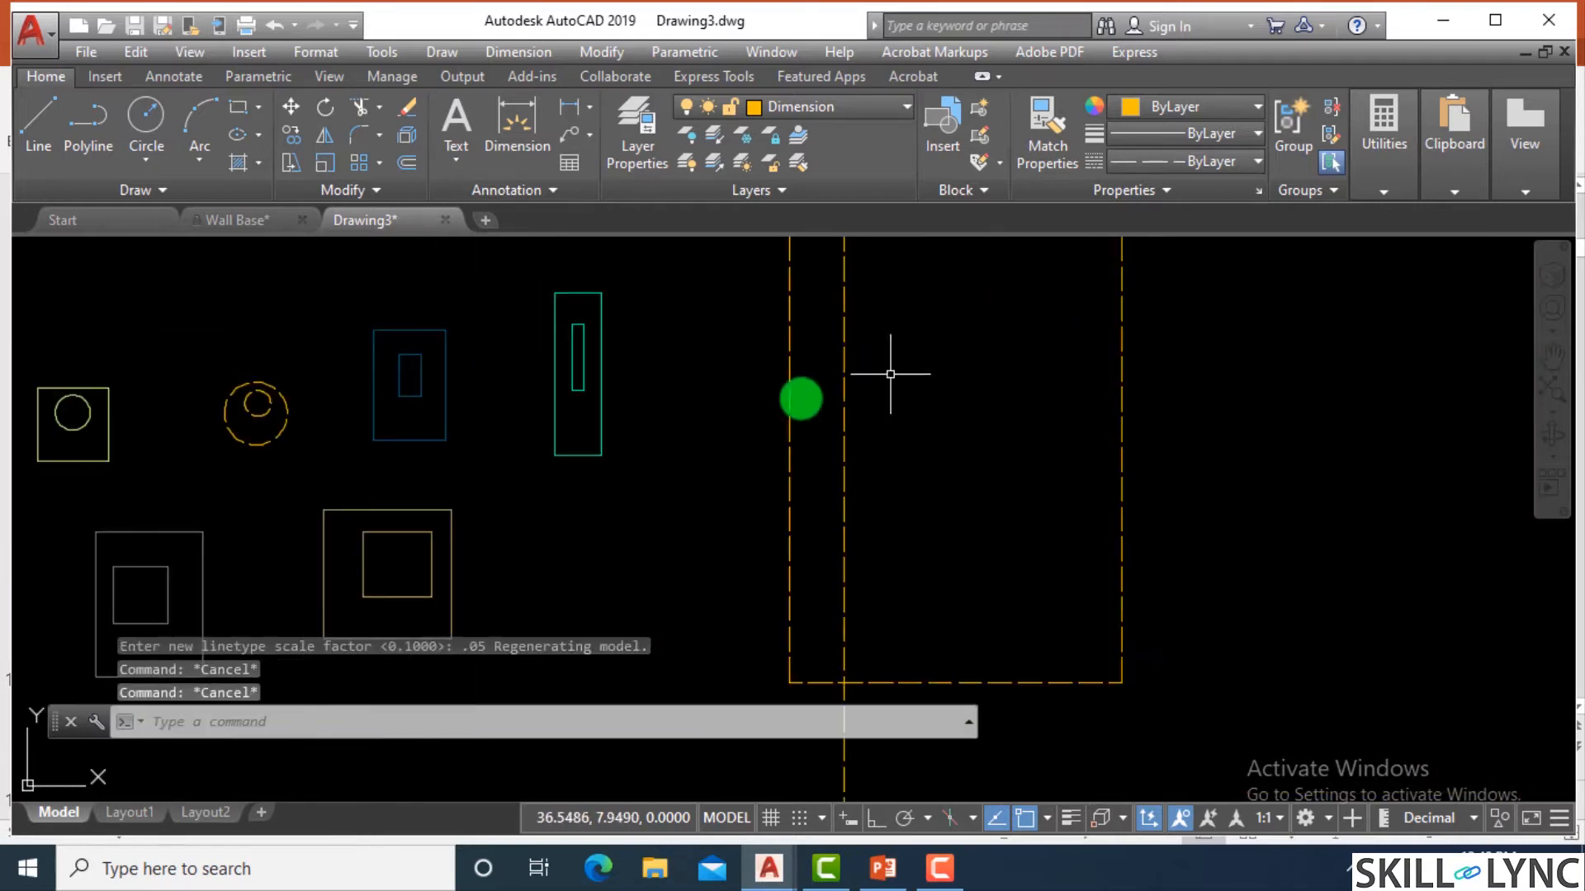
pyautogui.scroll(-3, 826, 469)
pyautogui.scroll(5, 739, 350)
pyautogui.scroll(2, 811, 360)
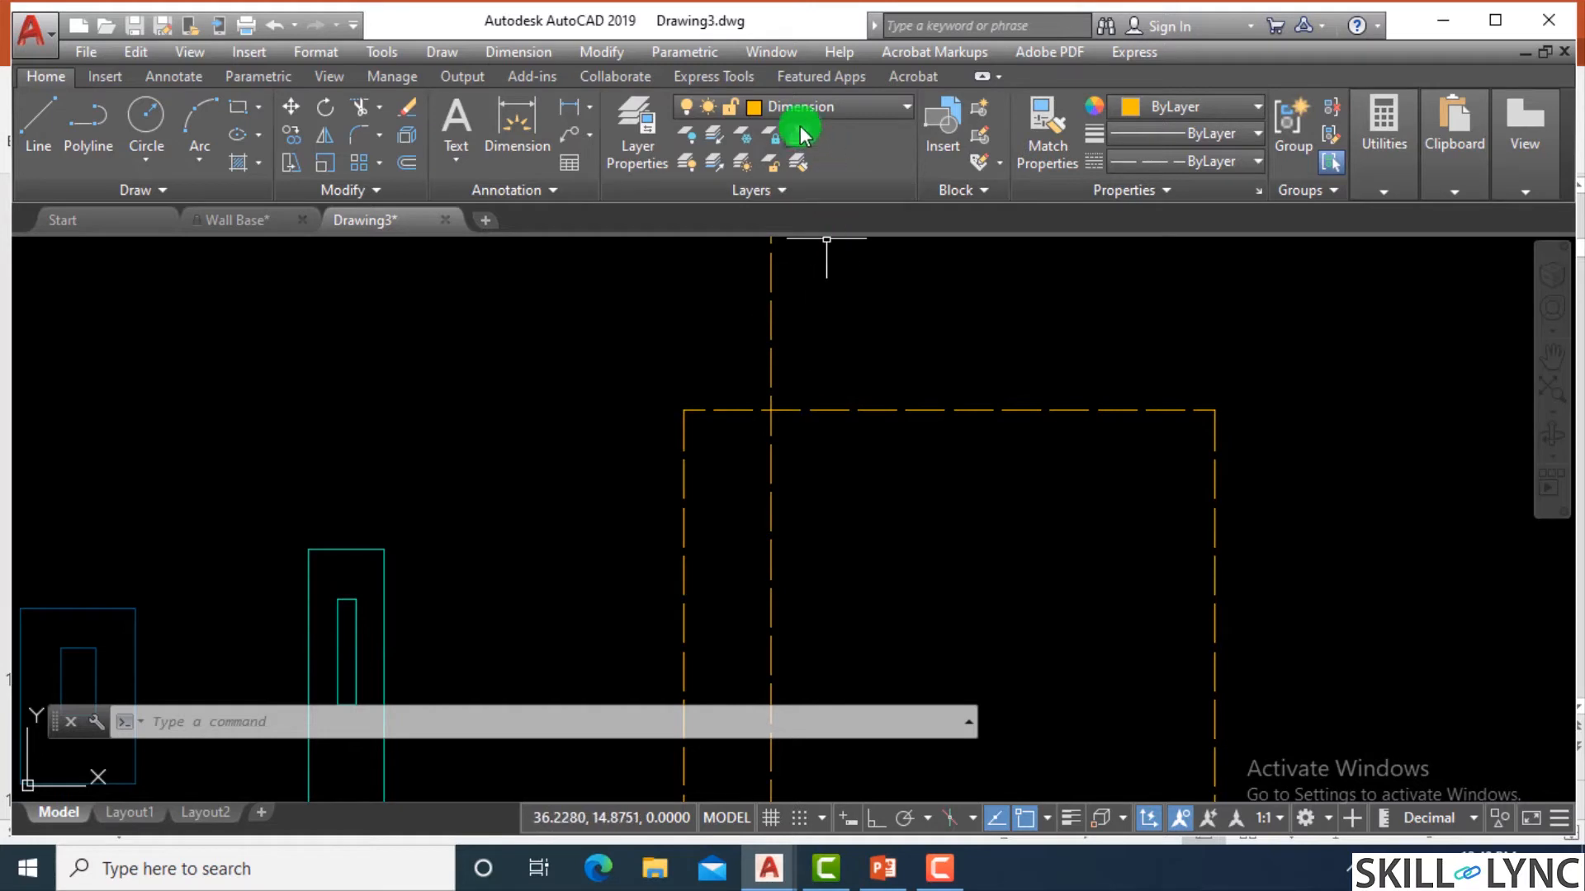
pyautogui.click(820, 106)
pyautogui.click(820, 106)
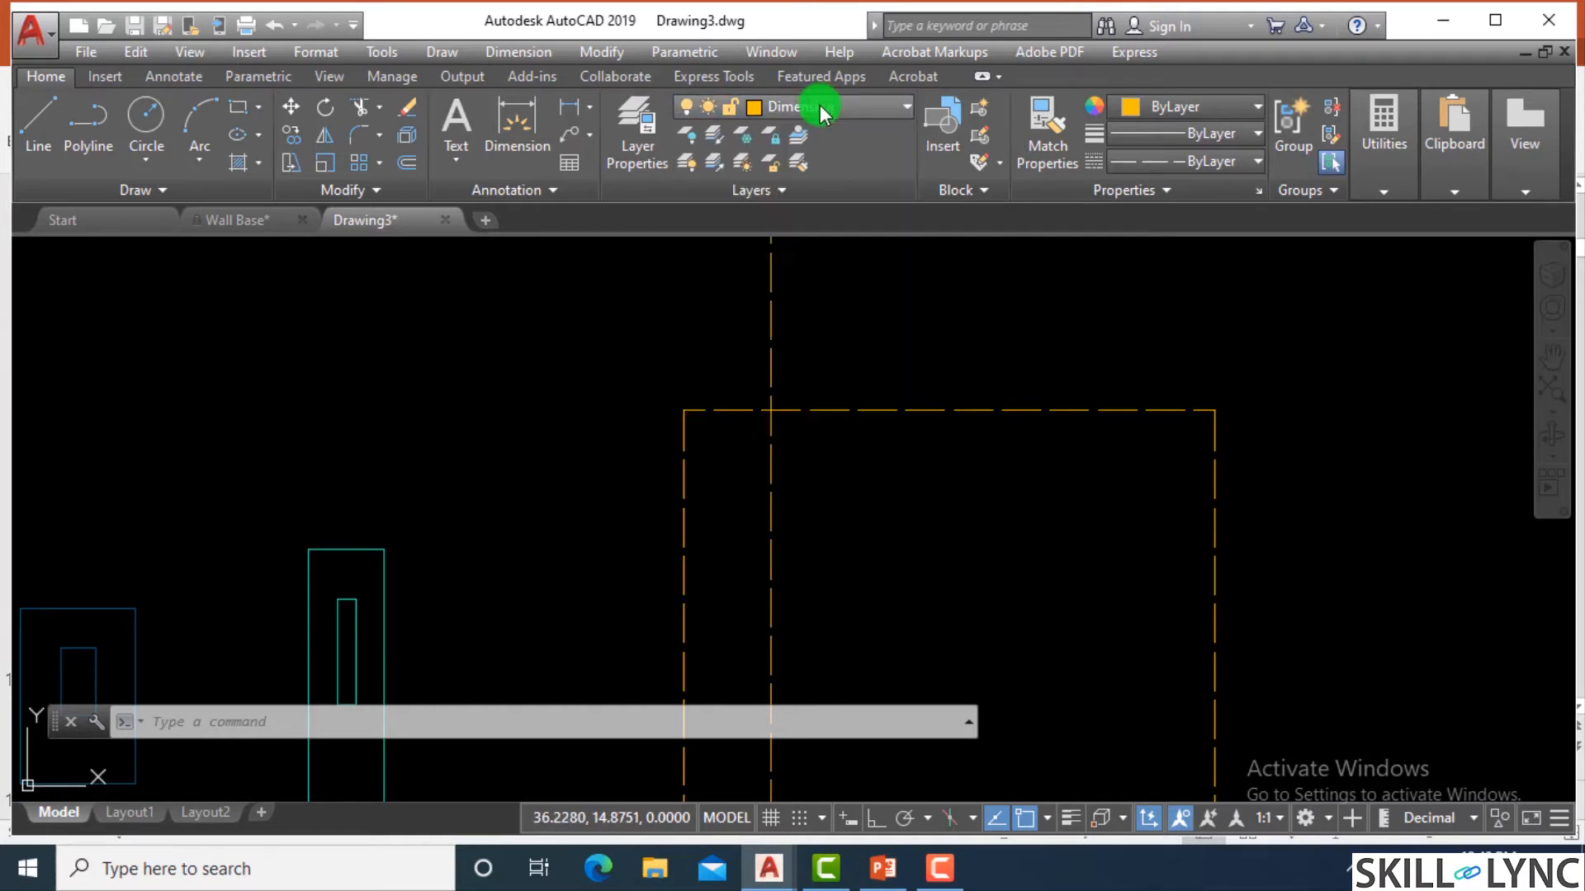
pyautogui.press('Escape')
pyautogui.press('Escape')
pyautogui.press('Escape')
# Assign the ACAD_ISO08W100 linetype to the Grids layer and close the Layer Properties Manager.
pyautogui.write('la')
pyautogui.press('Return')
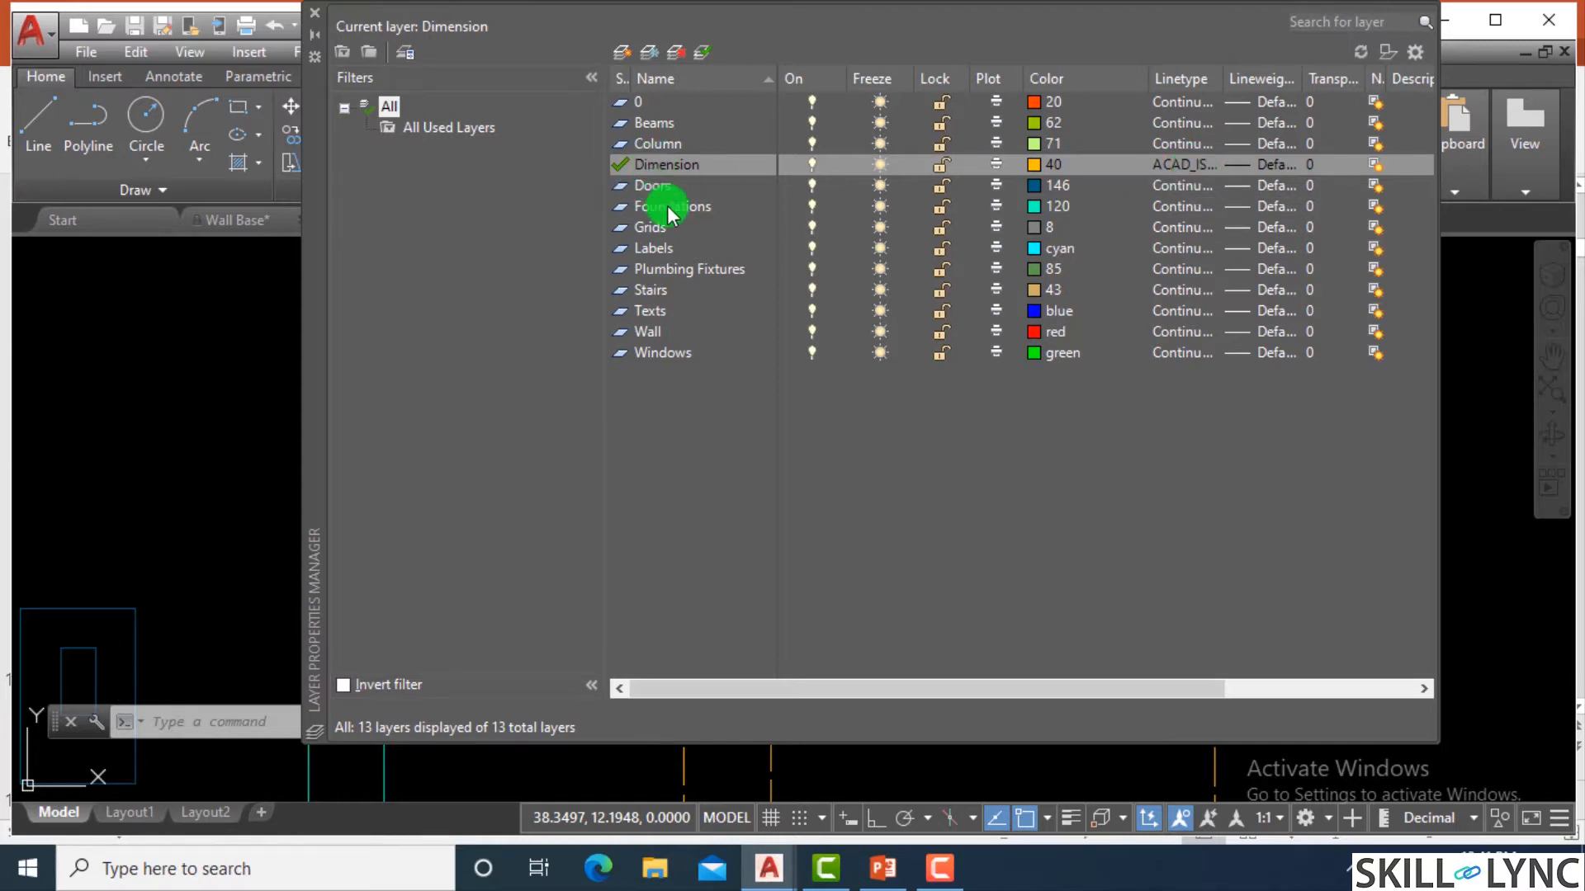
pyautogui.doubleClick(646, 228)
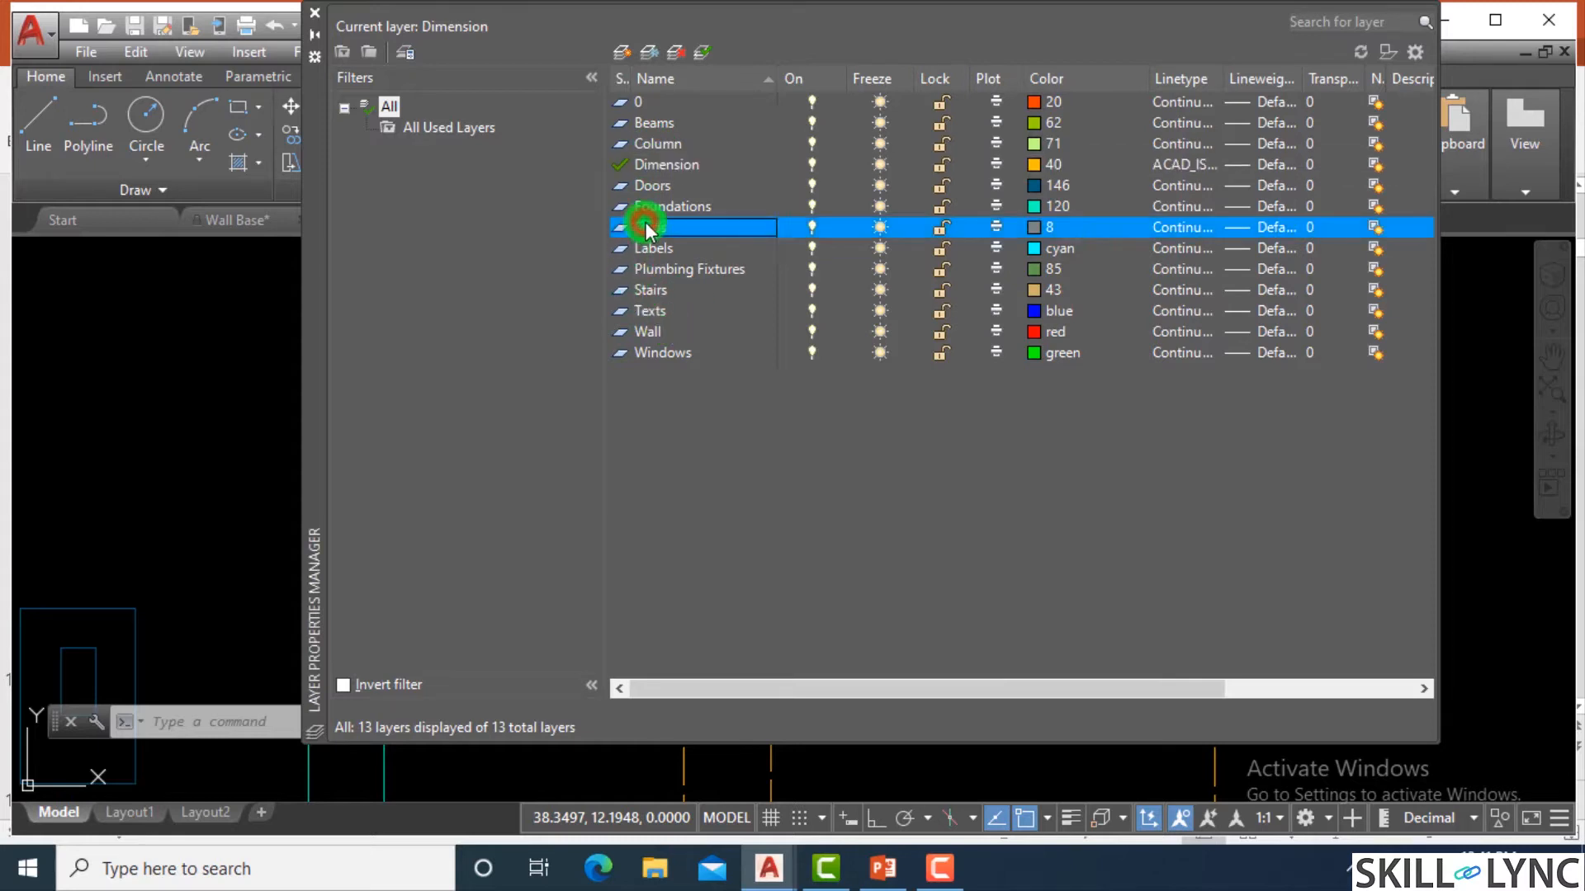
pyautogui.click(1183, 230)
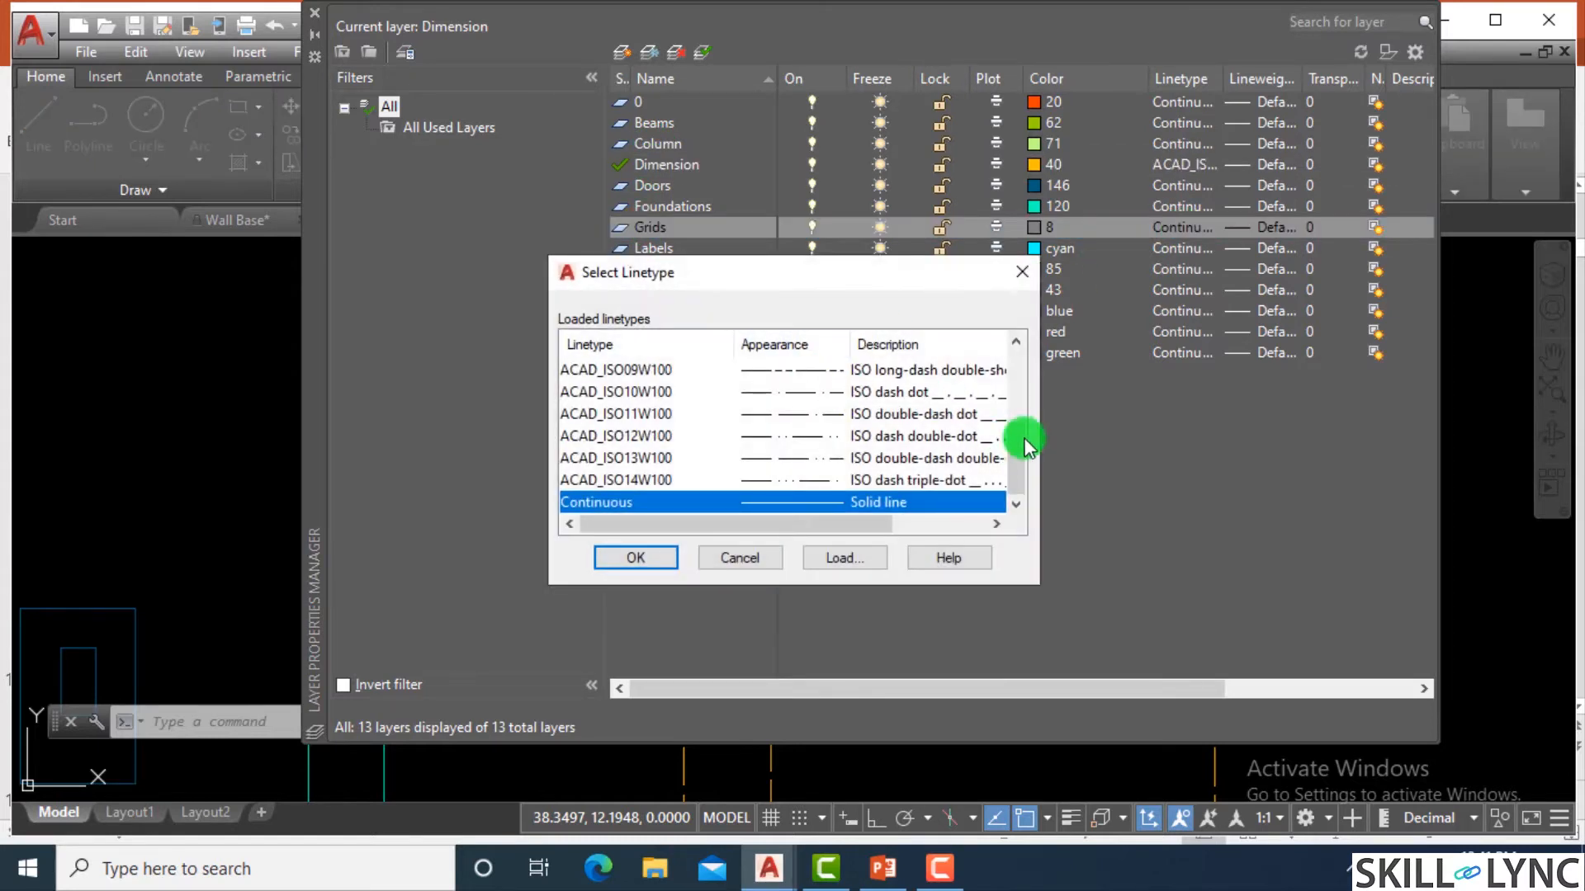
pyautogui.moveTo(1015, 453); pyautogui.dragTo(1017, 404)
pyautogui.click(623, 457)
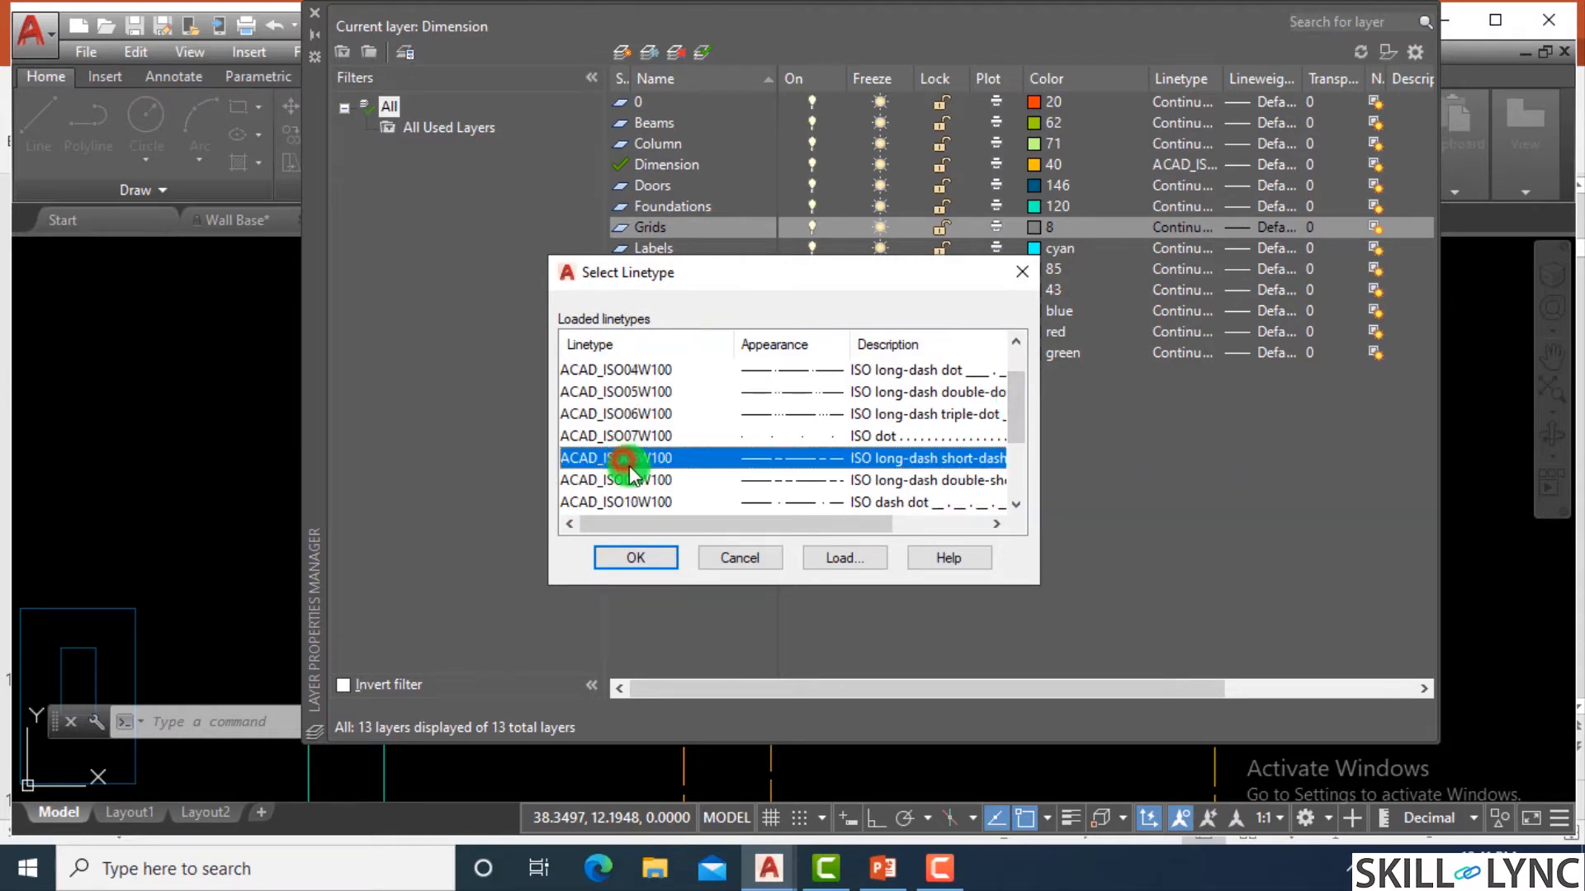
pyautogui.click(672, 553)
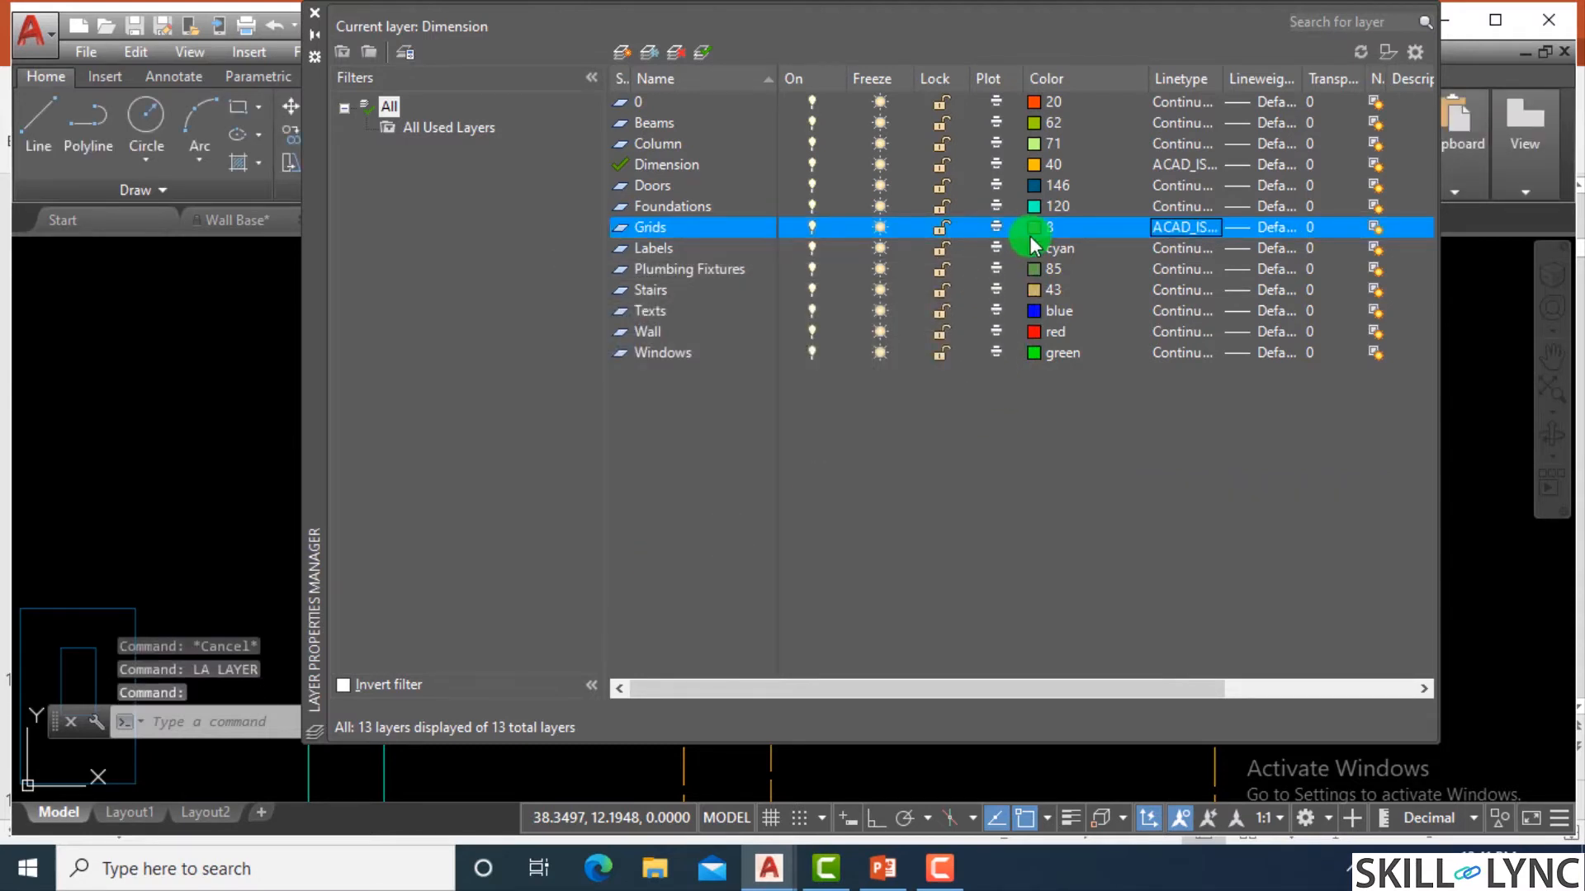
pyautogui.click(1196, 226)
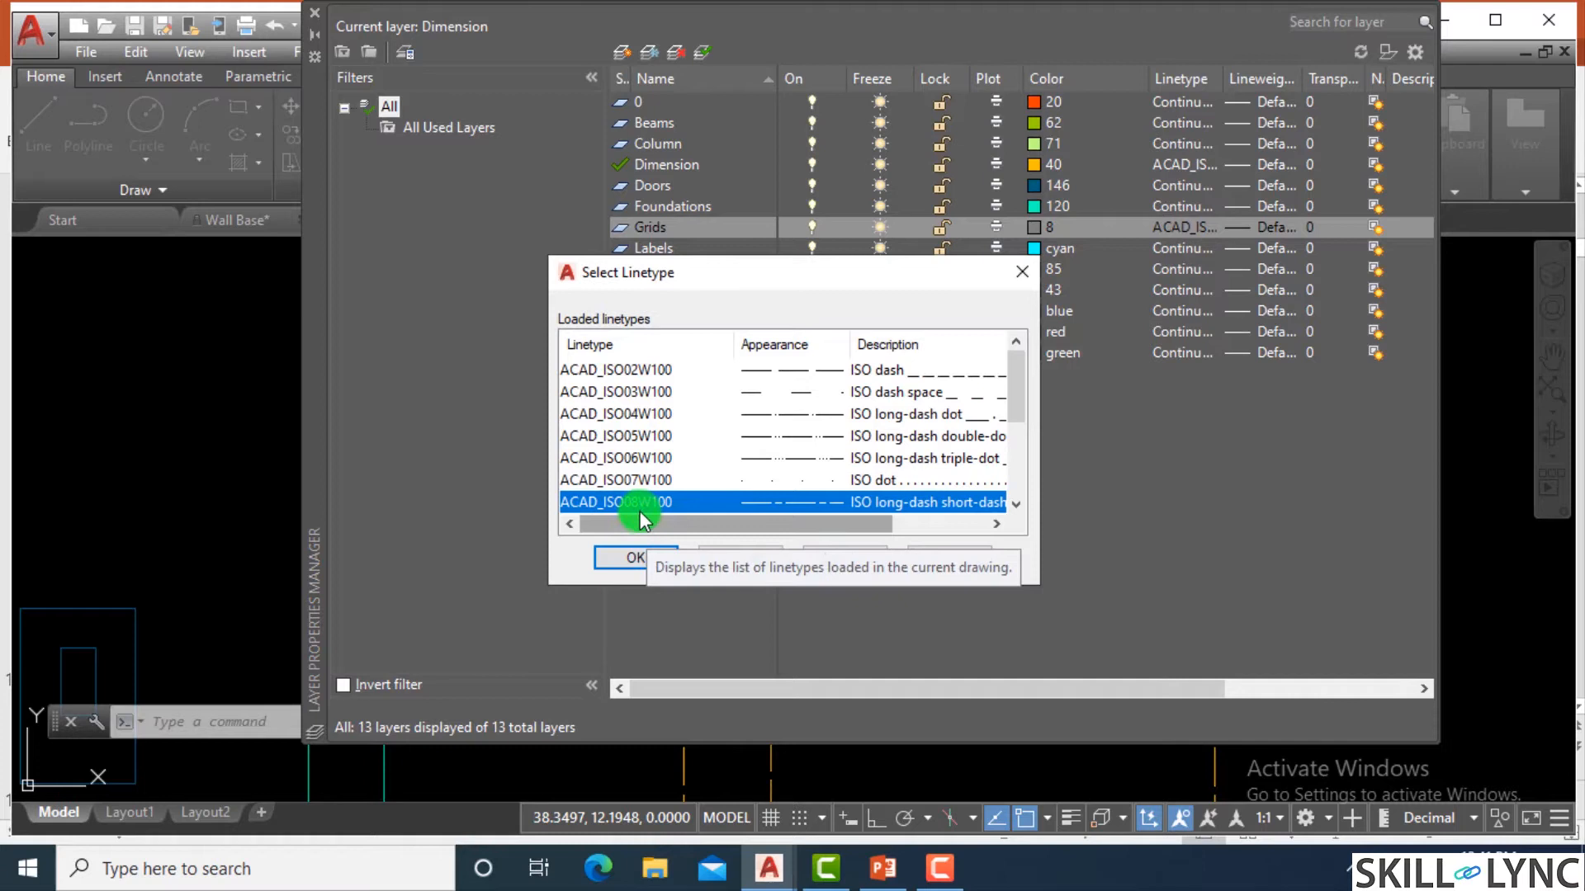
pyautogui.click(630, 556)
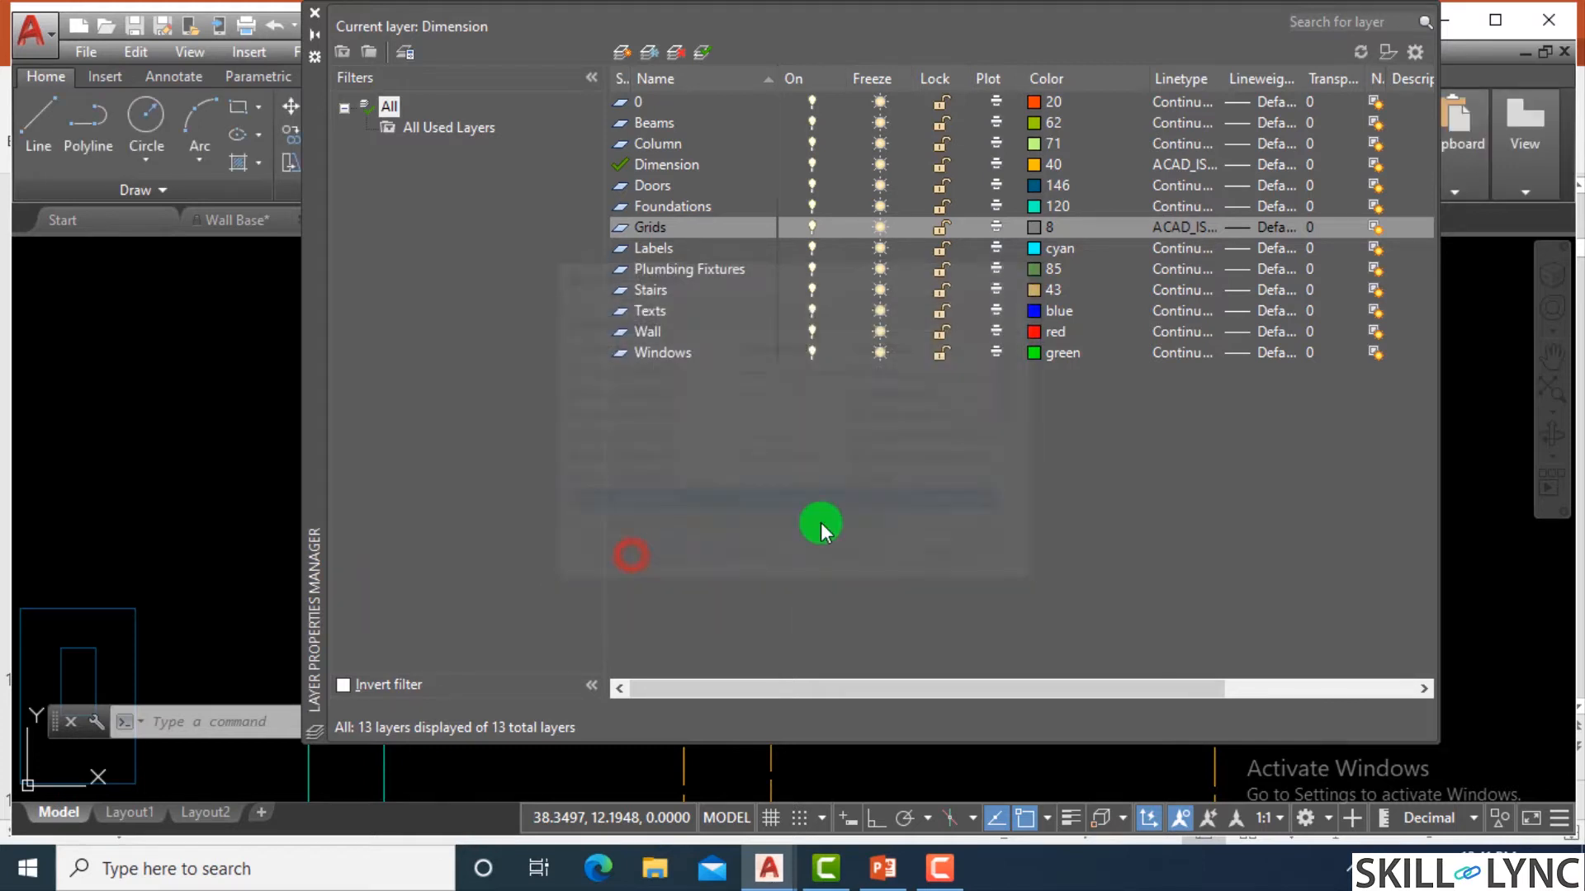
pyautogui.click(319, 17)
# Select the inner square of the Grids sample shapes to check its layer and linetype, and clear the selection.
pyautogui.scroll(-2, 889, 439)
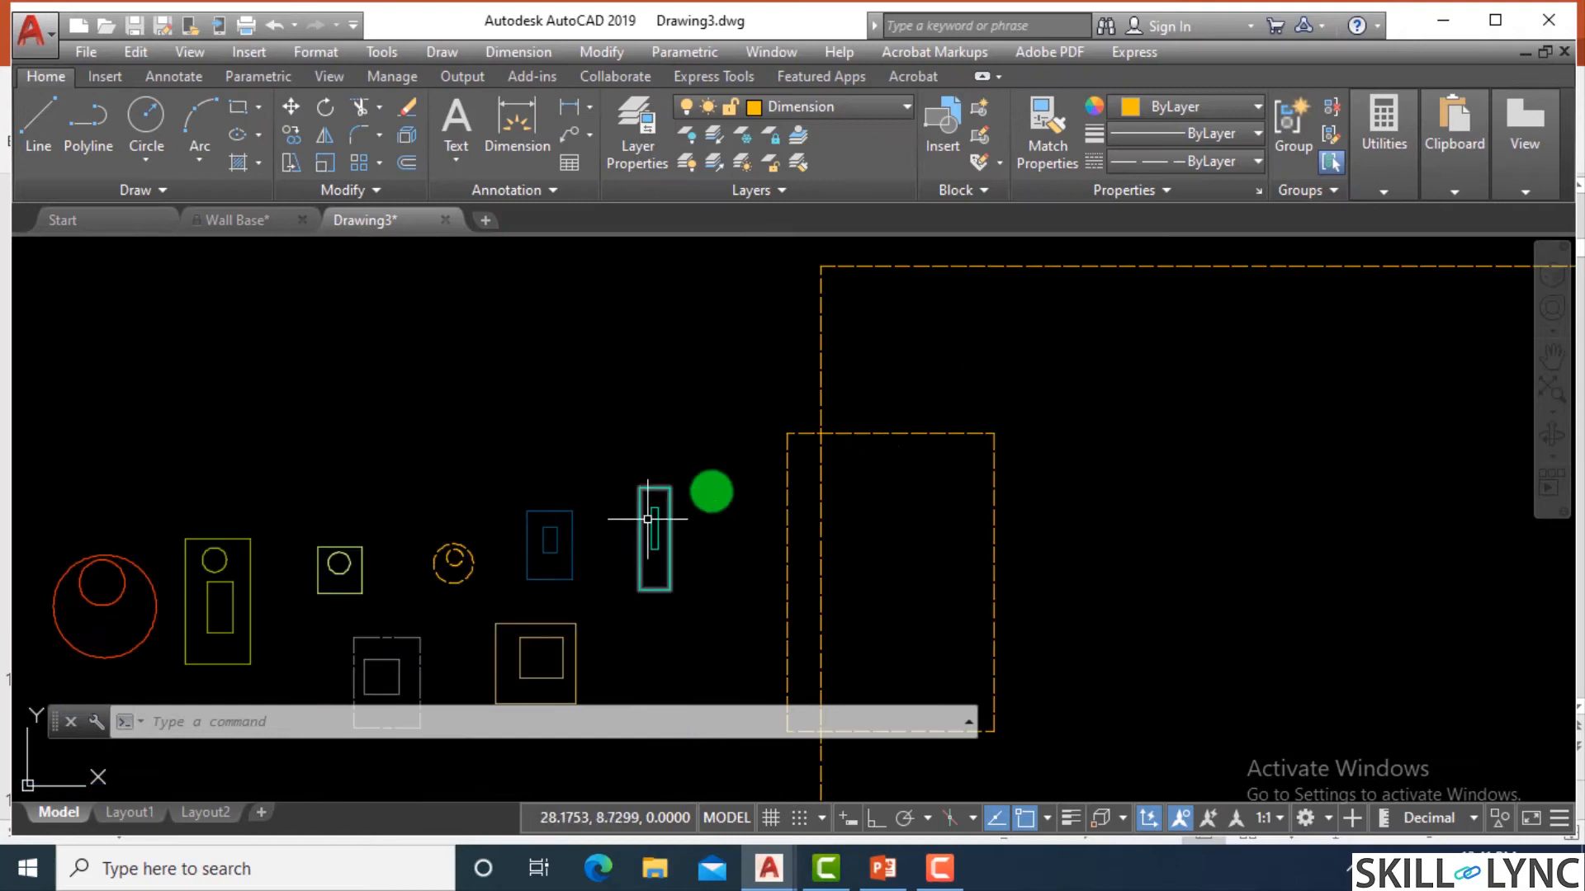
pyautogui.scroll(-2, 571, 580)
pyautogui.scroll(4, 571, 581)
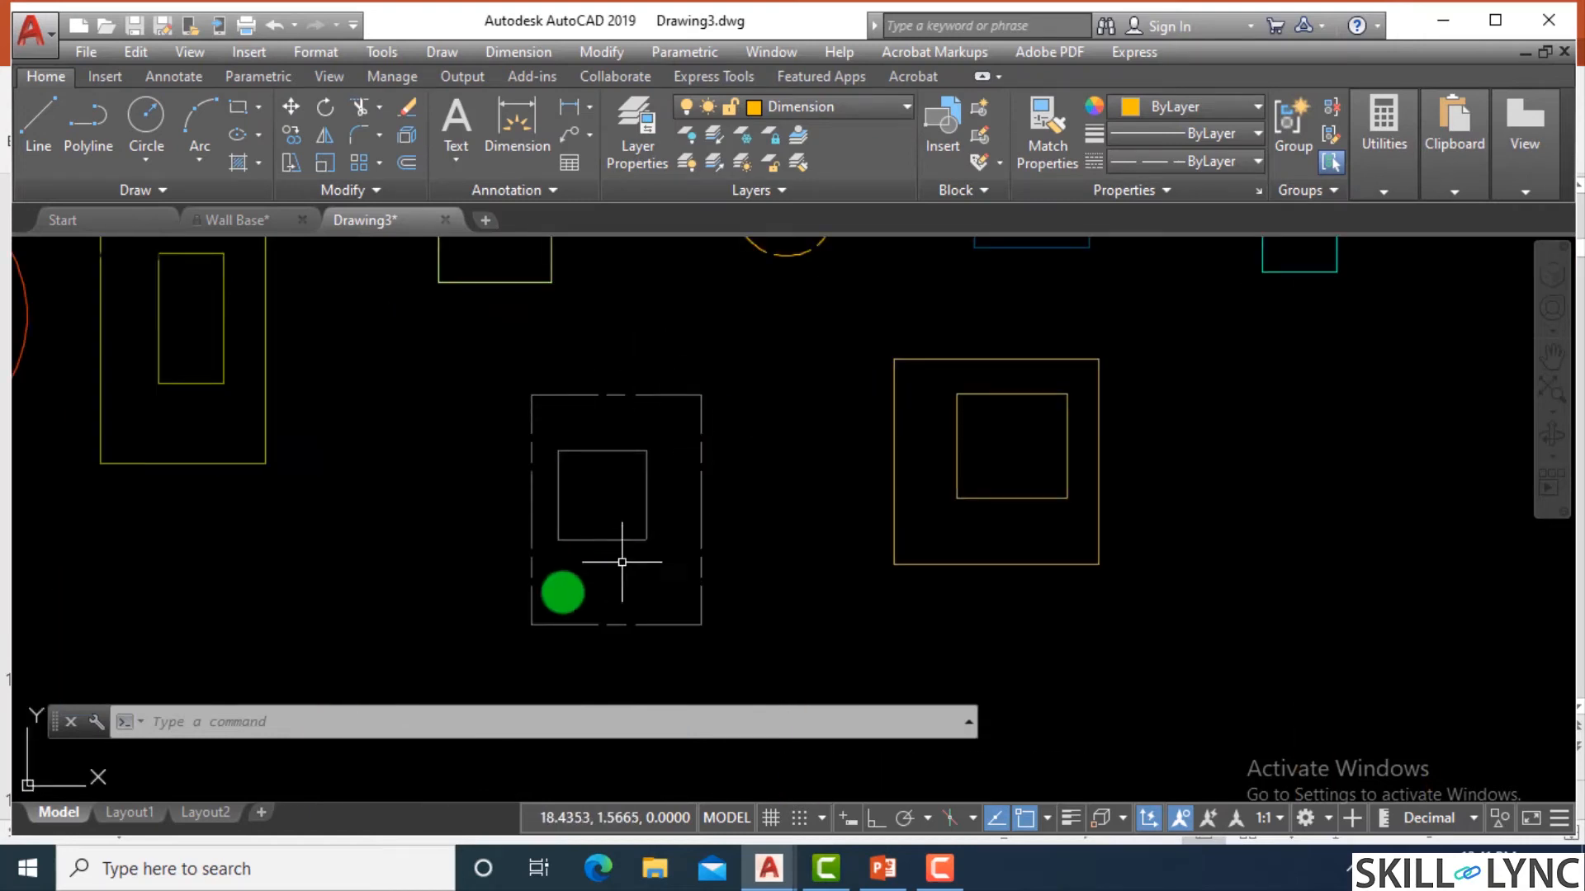
pyautogui.click(646, 456)
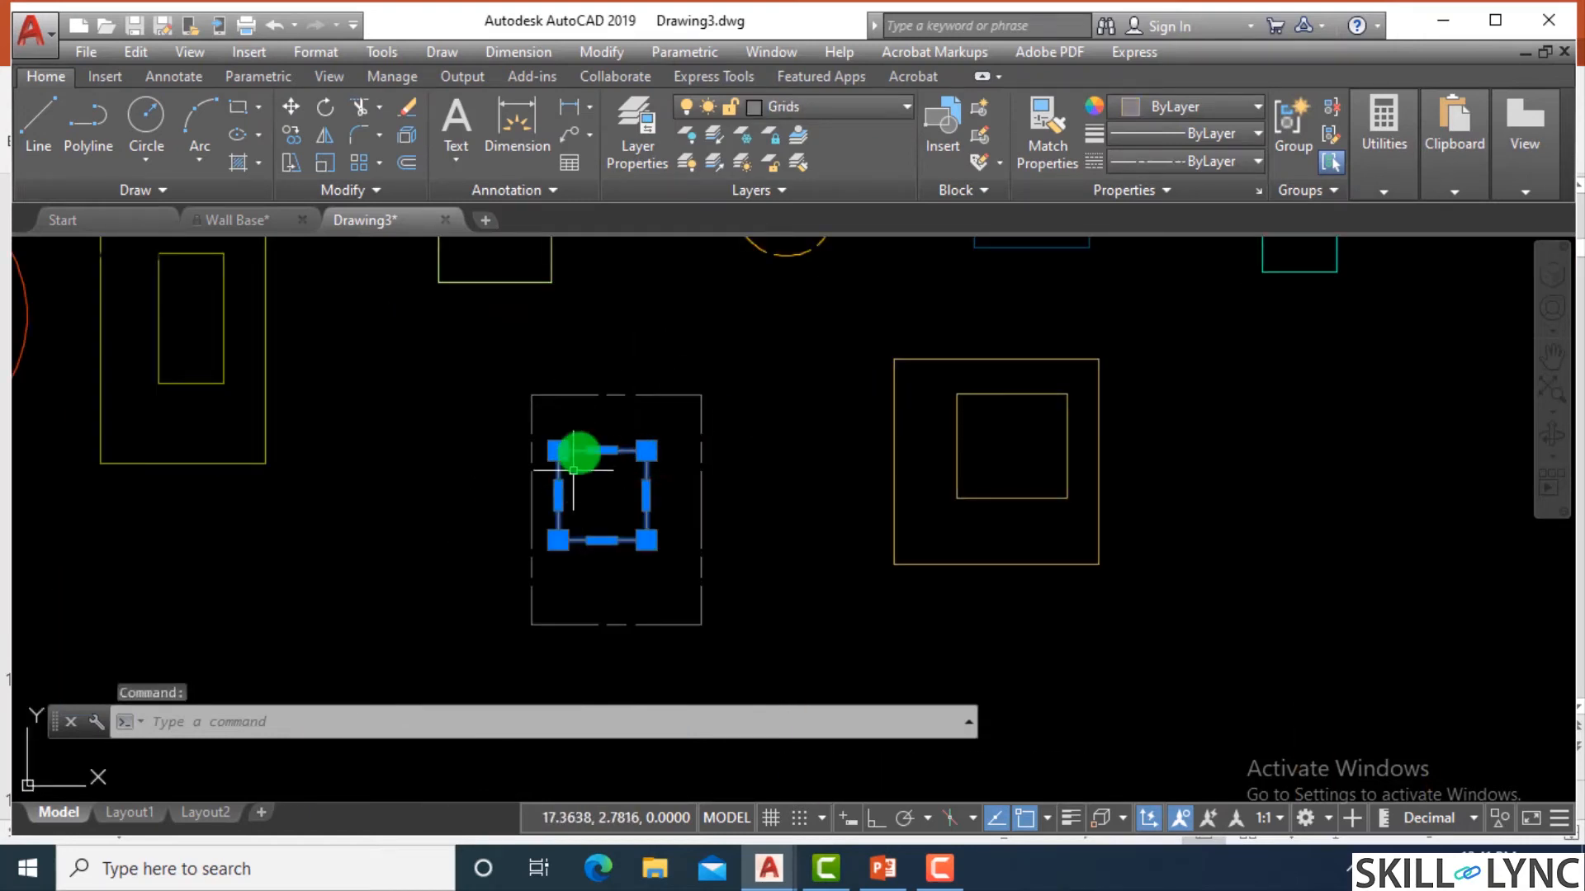
pyautogui.click(759, 453)
pyautogui.press('Escape')
pyautogui.press('Escape')
pyautogui.press('Escape')
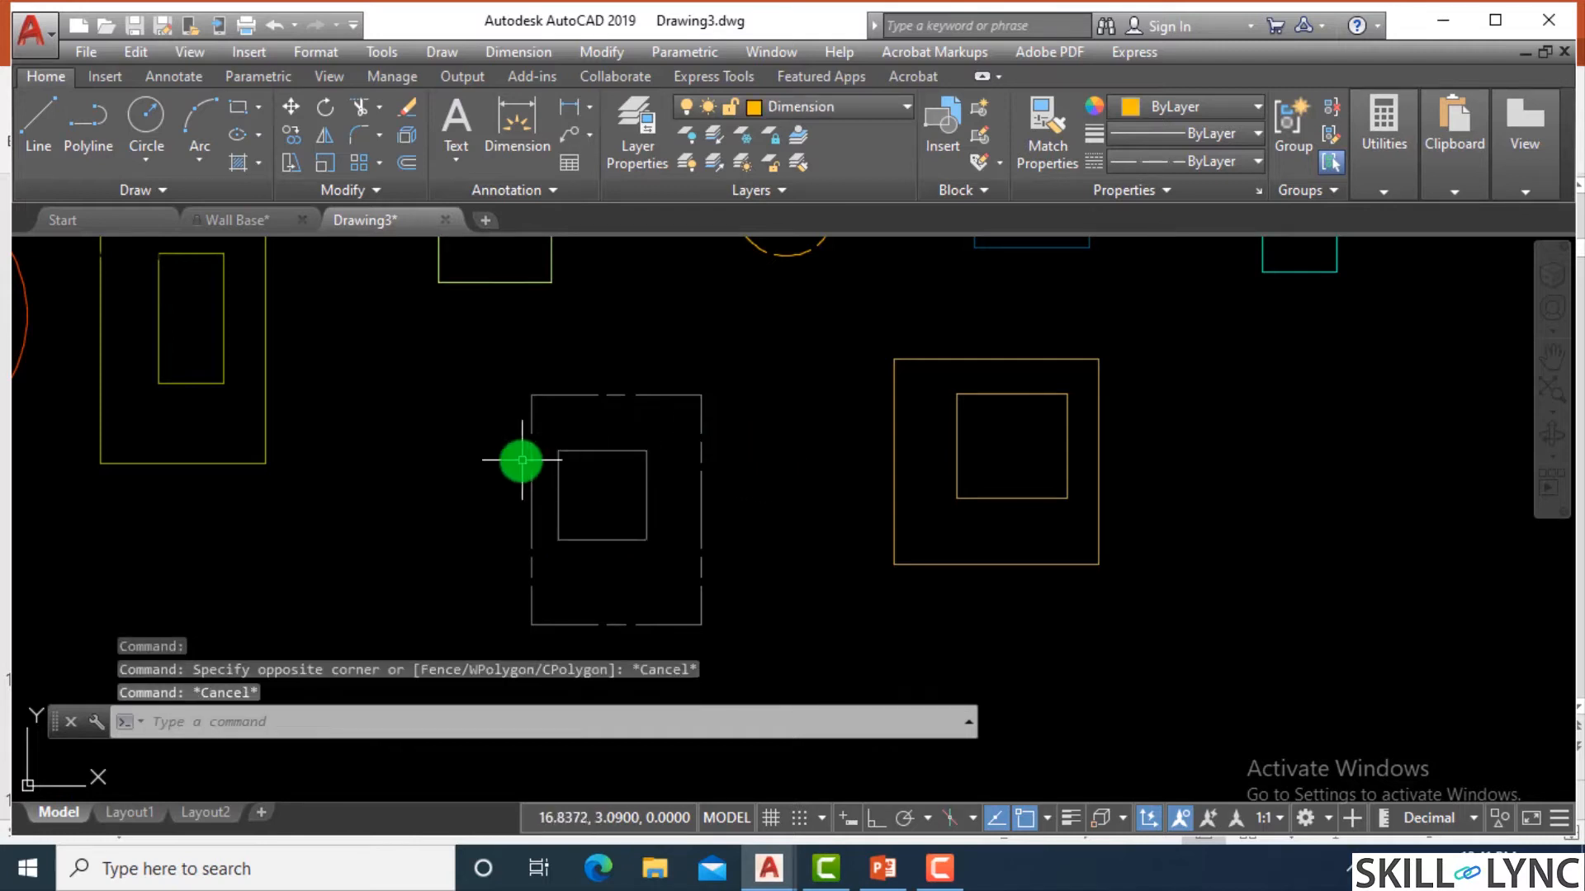
# Examine the linetype patterns of the Grids and Dimension shapes against the continuous shapes on the other layers.
pyautogui.scroll(-2, 520, 459)
pyautogui.scroll(-3, 628, 462)
pyautogui.scroll(3, 640, 463)
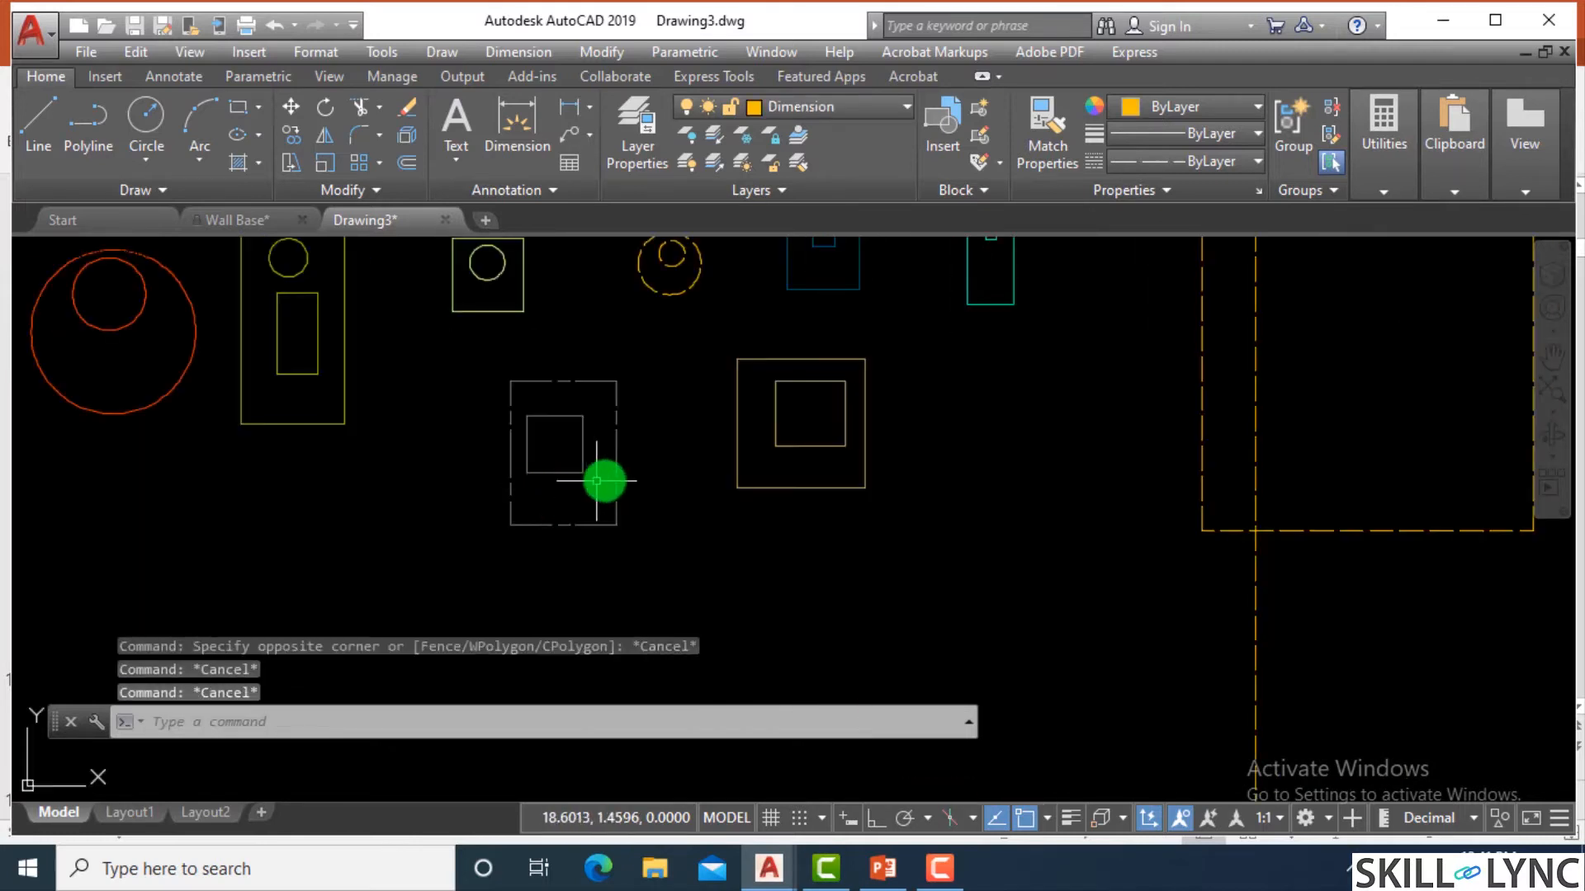
pyautogui.scroll(-3, 533, 483)
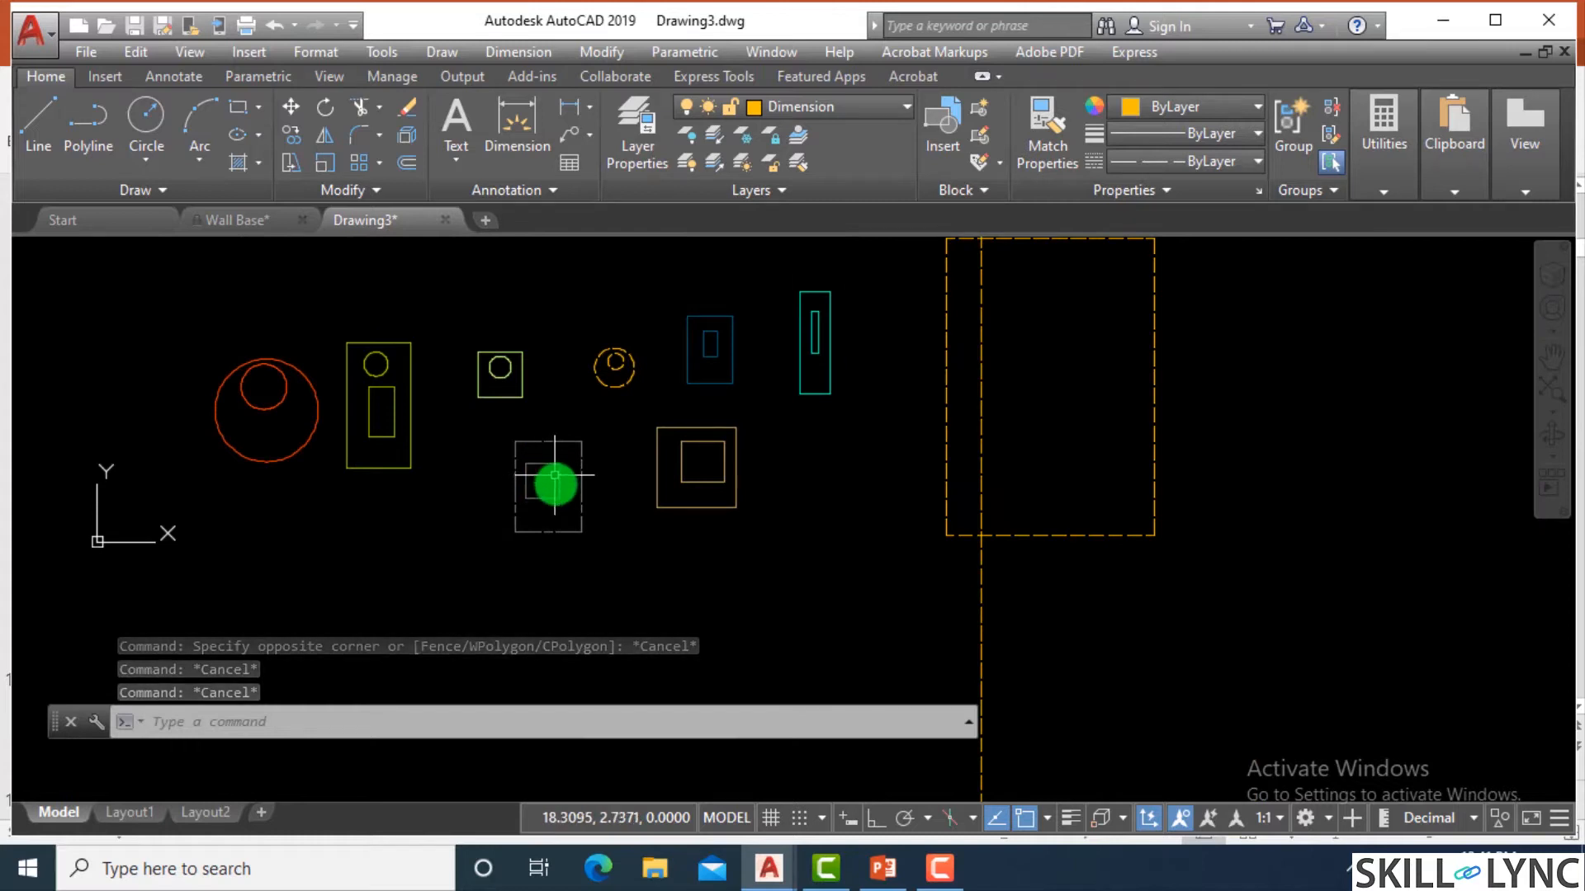
pyautogui.scroll(-3, 561, 489)
pyautogui.scroll(3, 594, 456)
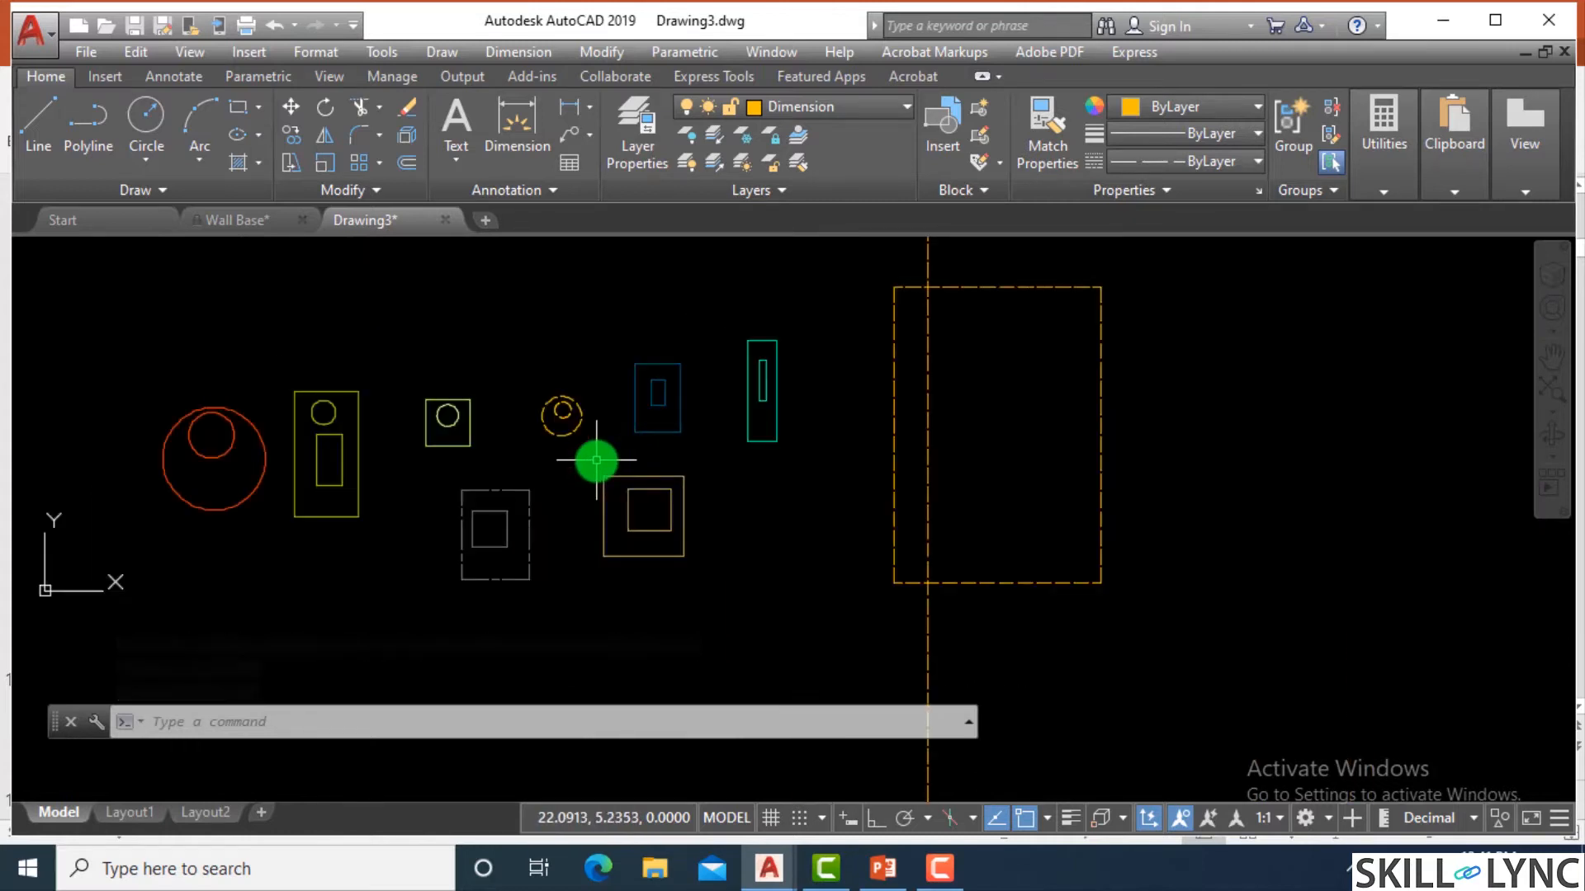
pyautogui.scroll(2, 596, 460)
pyautogui.scroll(-3, 596, 459)
pyautogui.scroll(3, 597, 453)
pyautogui.scroll(-3, 602, 453)
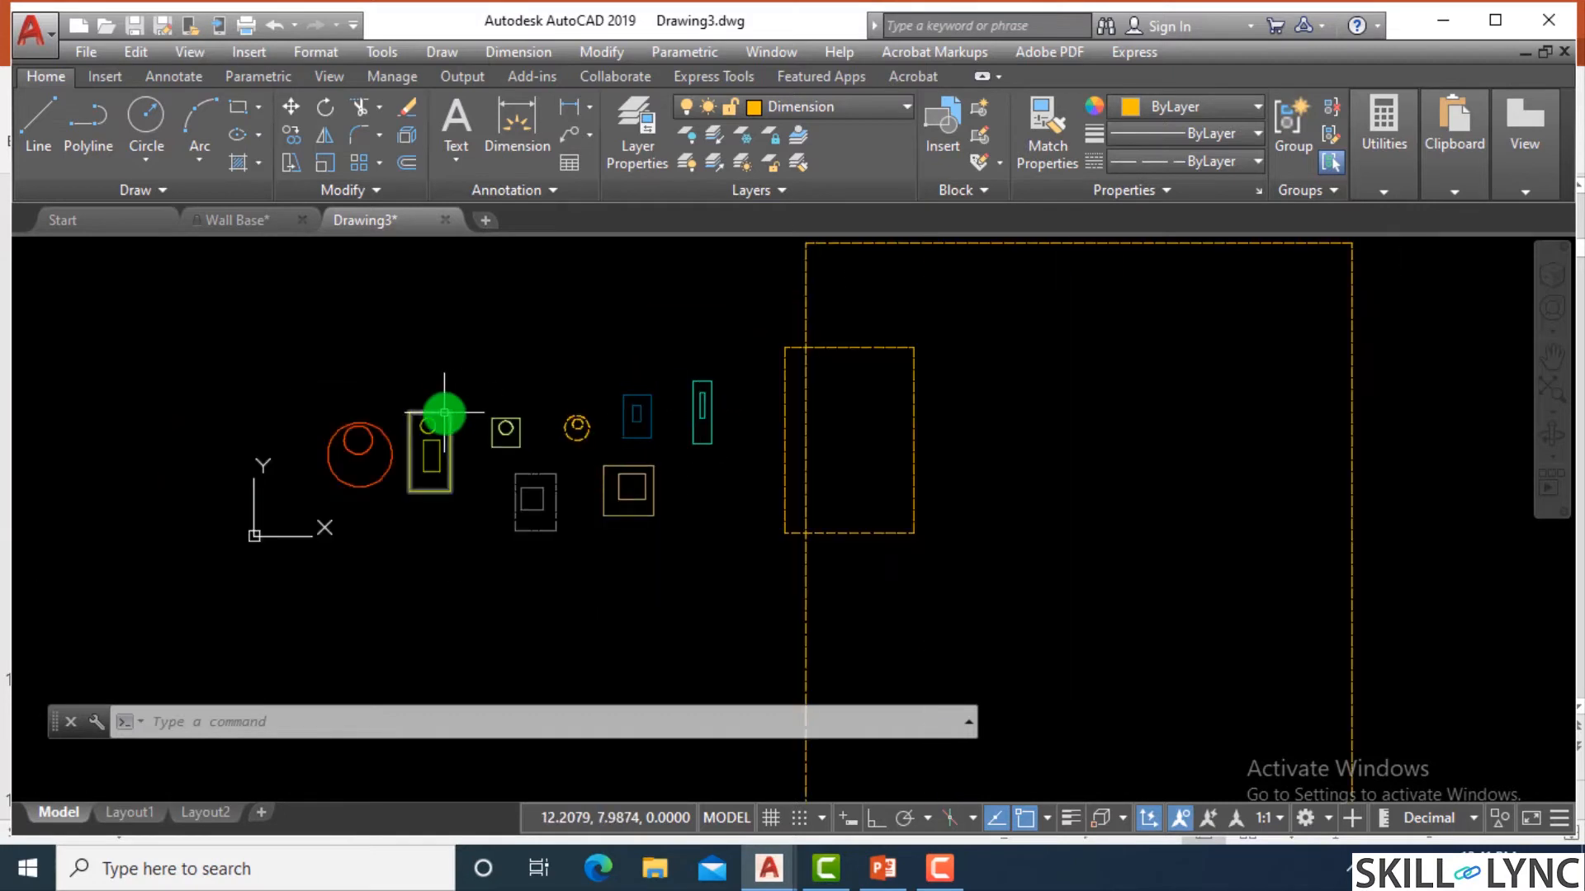
pyautogui.scroll(3, 485, 424)
pyautogui.scroll(3, 484, 424)
pyautogui.scroll(-5, 520, 446)
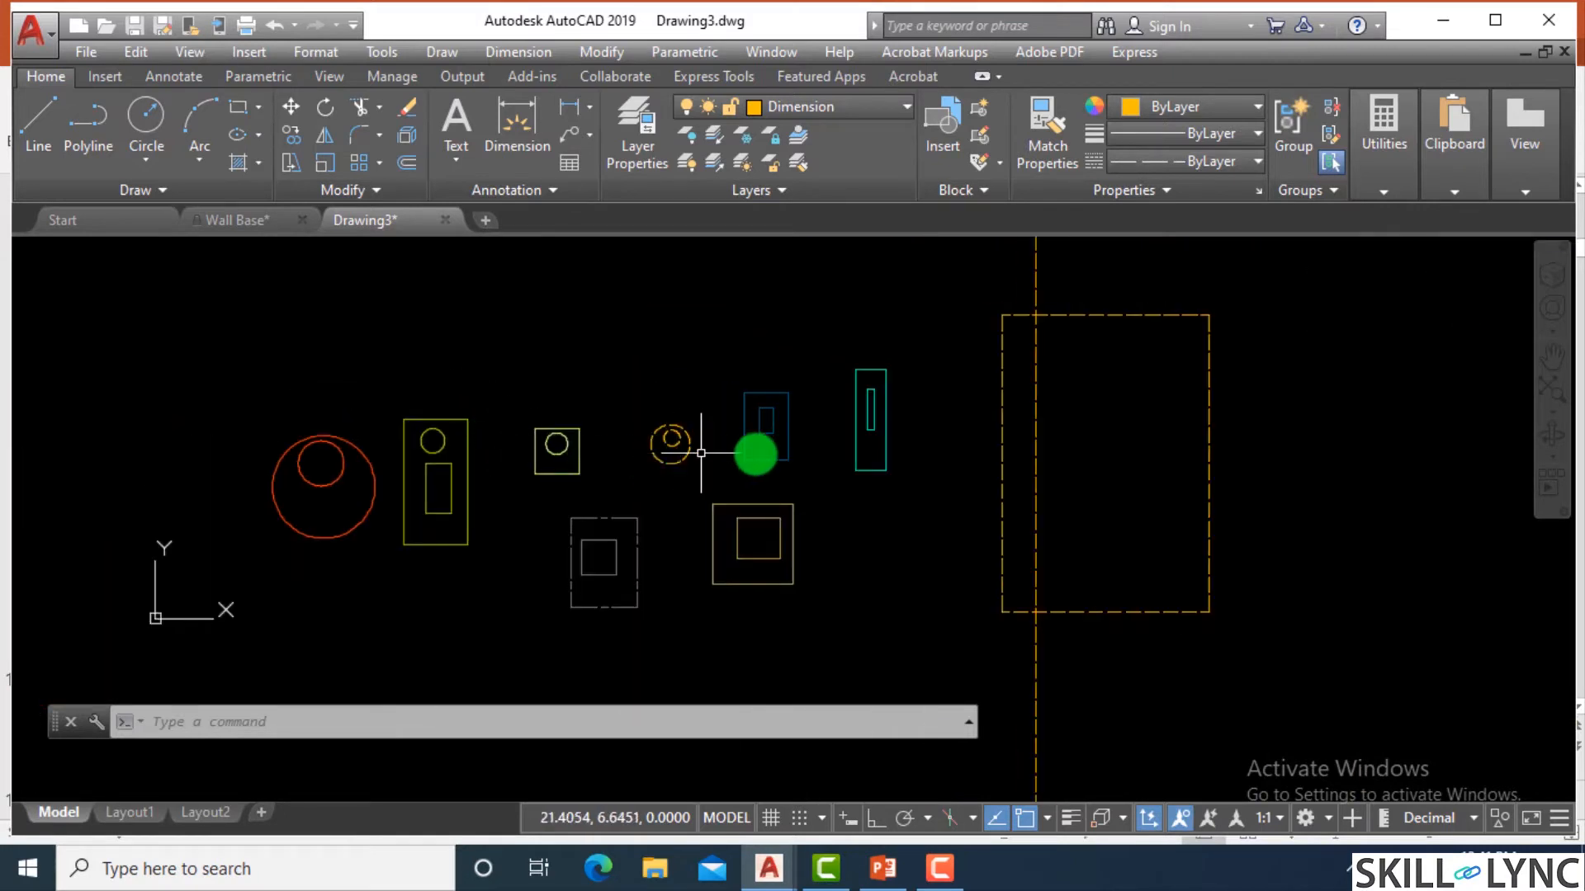
pyautogui.scroll(4, 701, 453)
pyautogui.scroll(-7, 675, 450)
pyautogui.scroll(6, 675, 450)
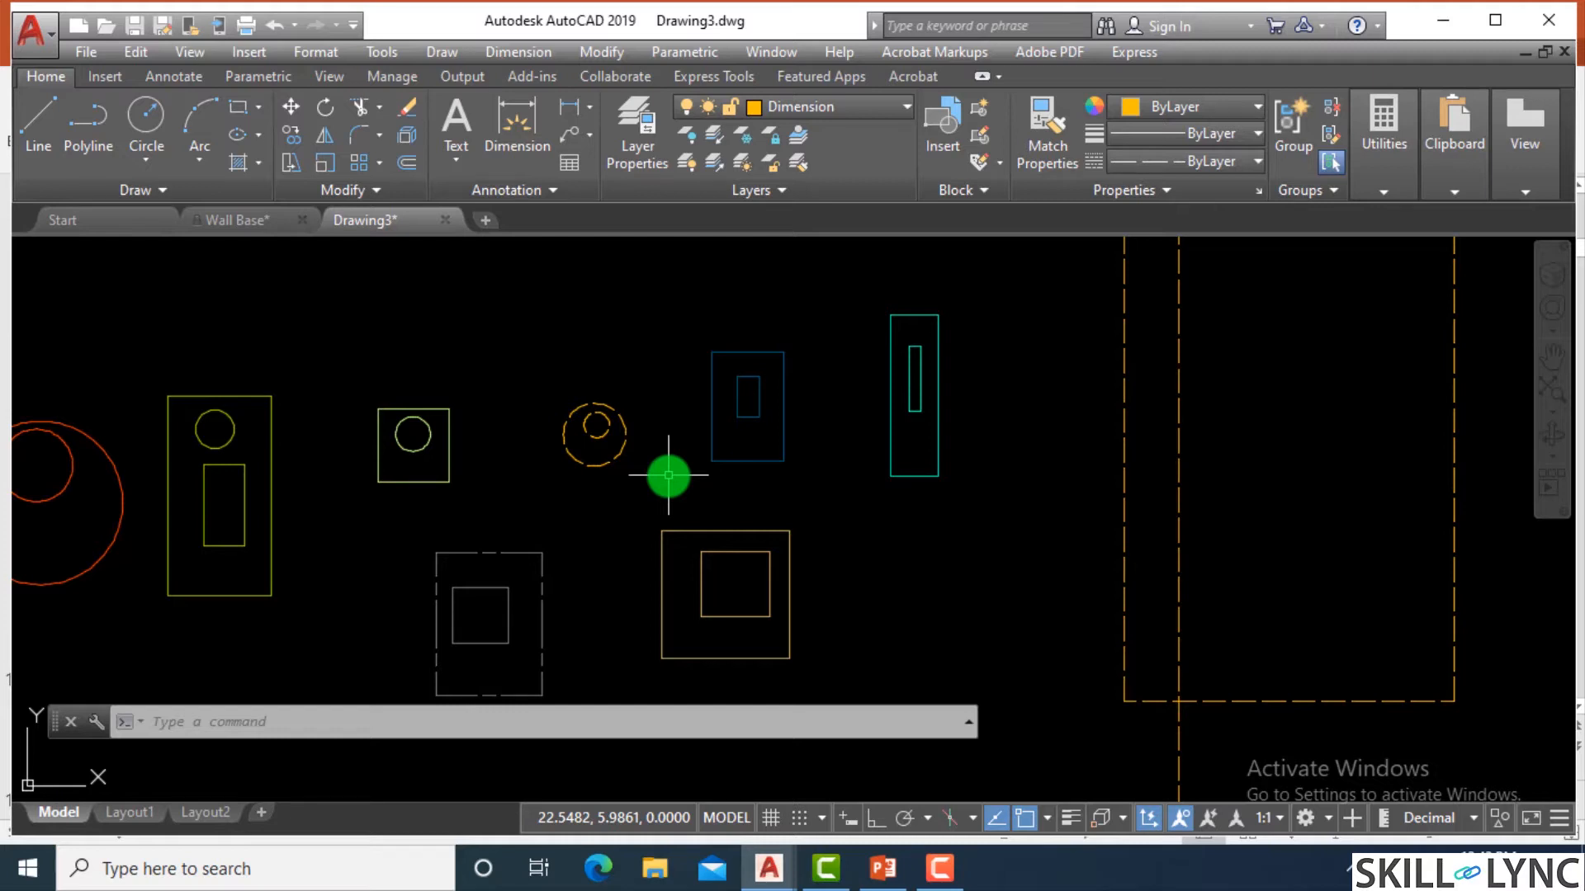
# Set the Beams layer's lineweight to 0.30 mm and close the Layer Properties Manager.
pyautogui.scroll(-4, 753, 364)
pyautogui.scroll(4, 615, 328)
pyautogui.write('la')
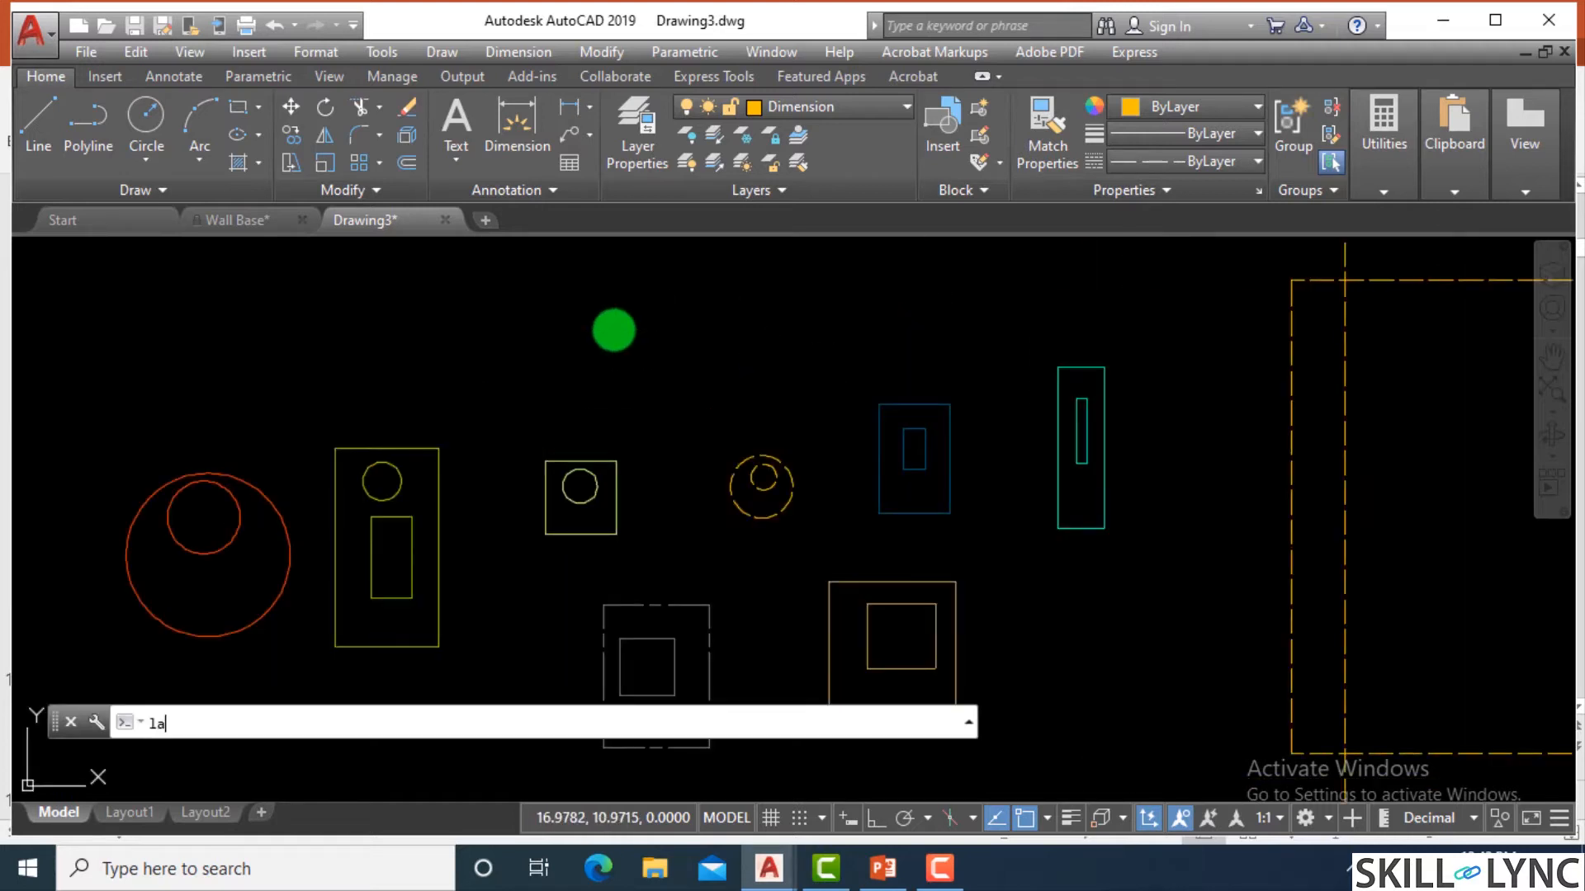
pyautogui.press('Return')
pyautogui.click(660, 126)
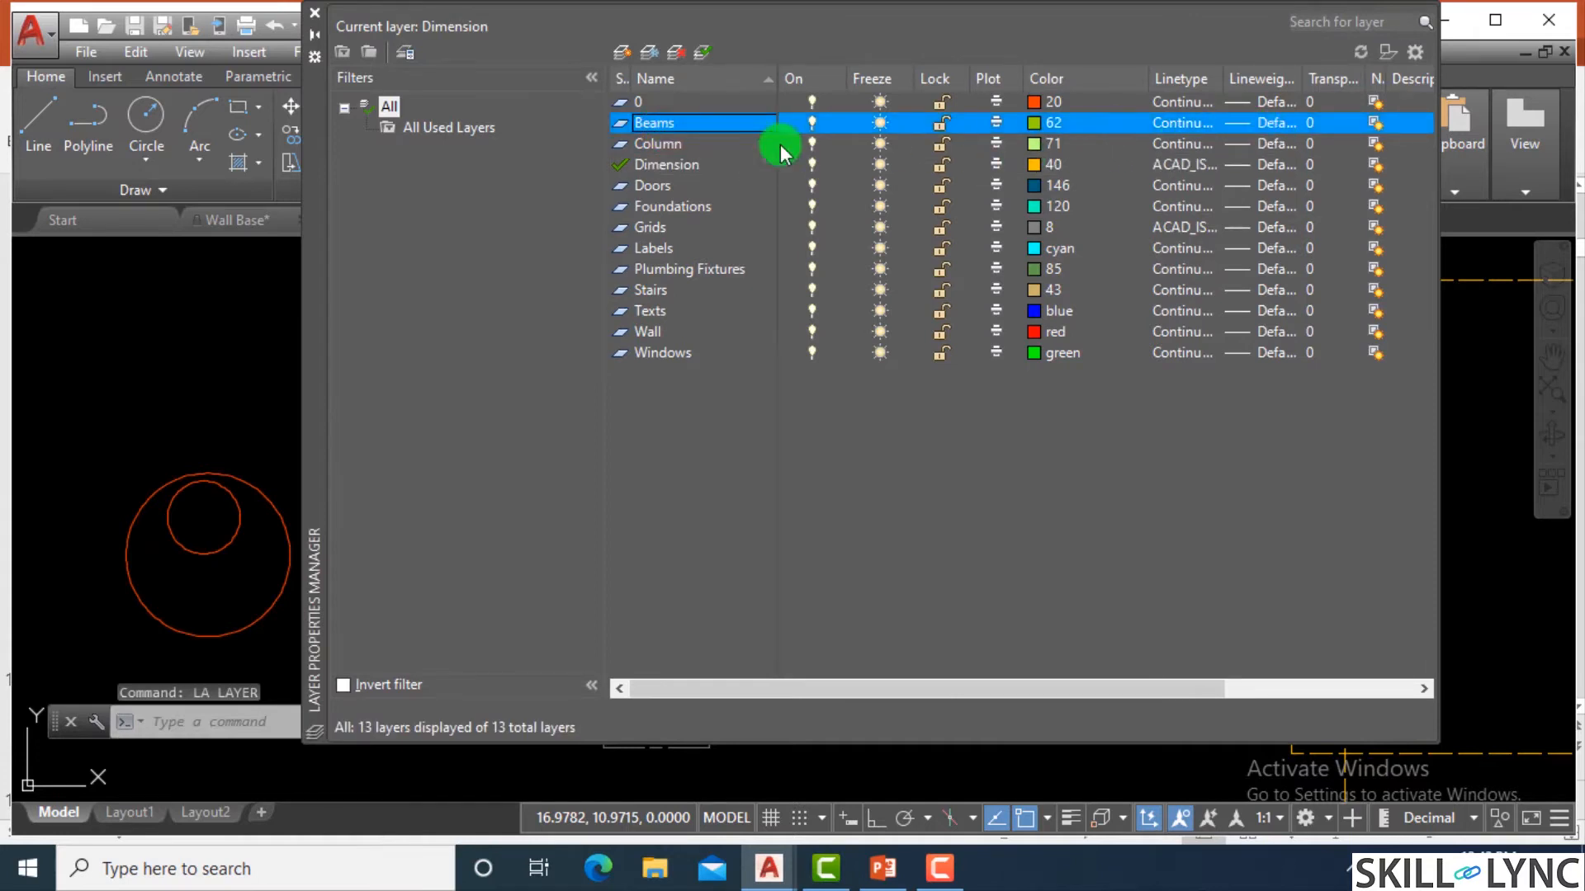
pyautogui.click(1293, 122)
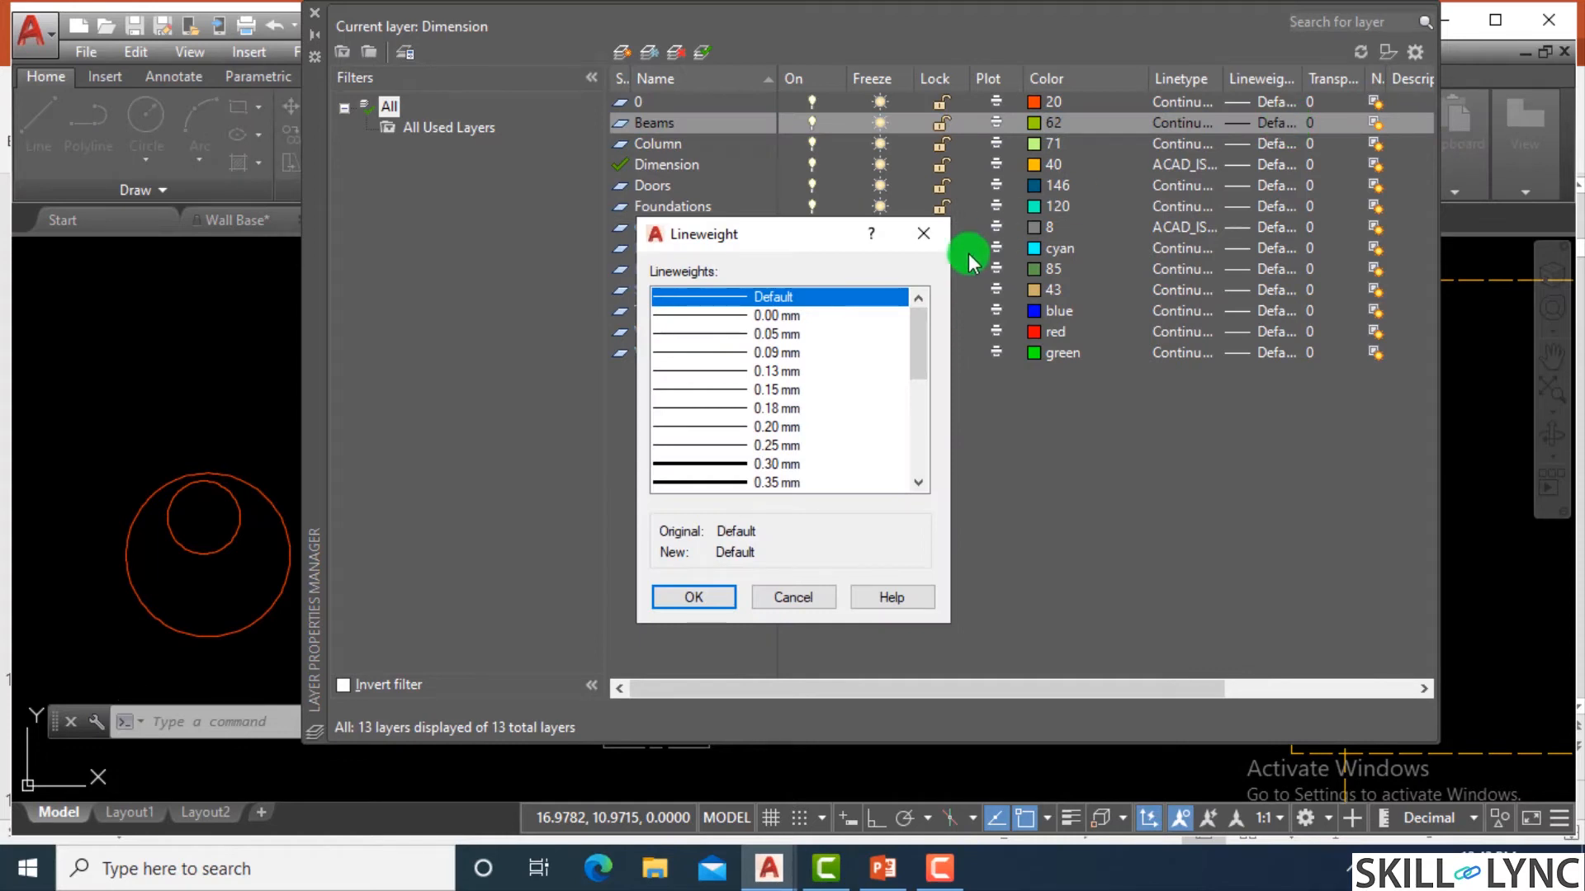
pyautogui.click(924, 234)
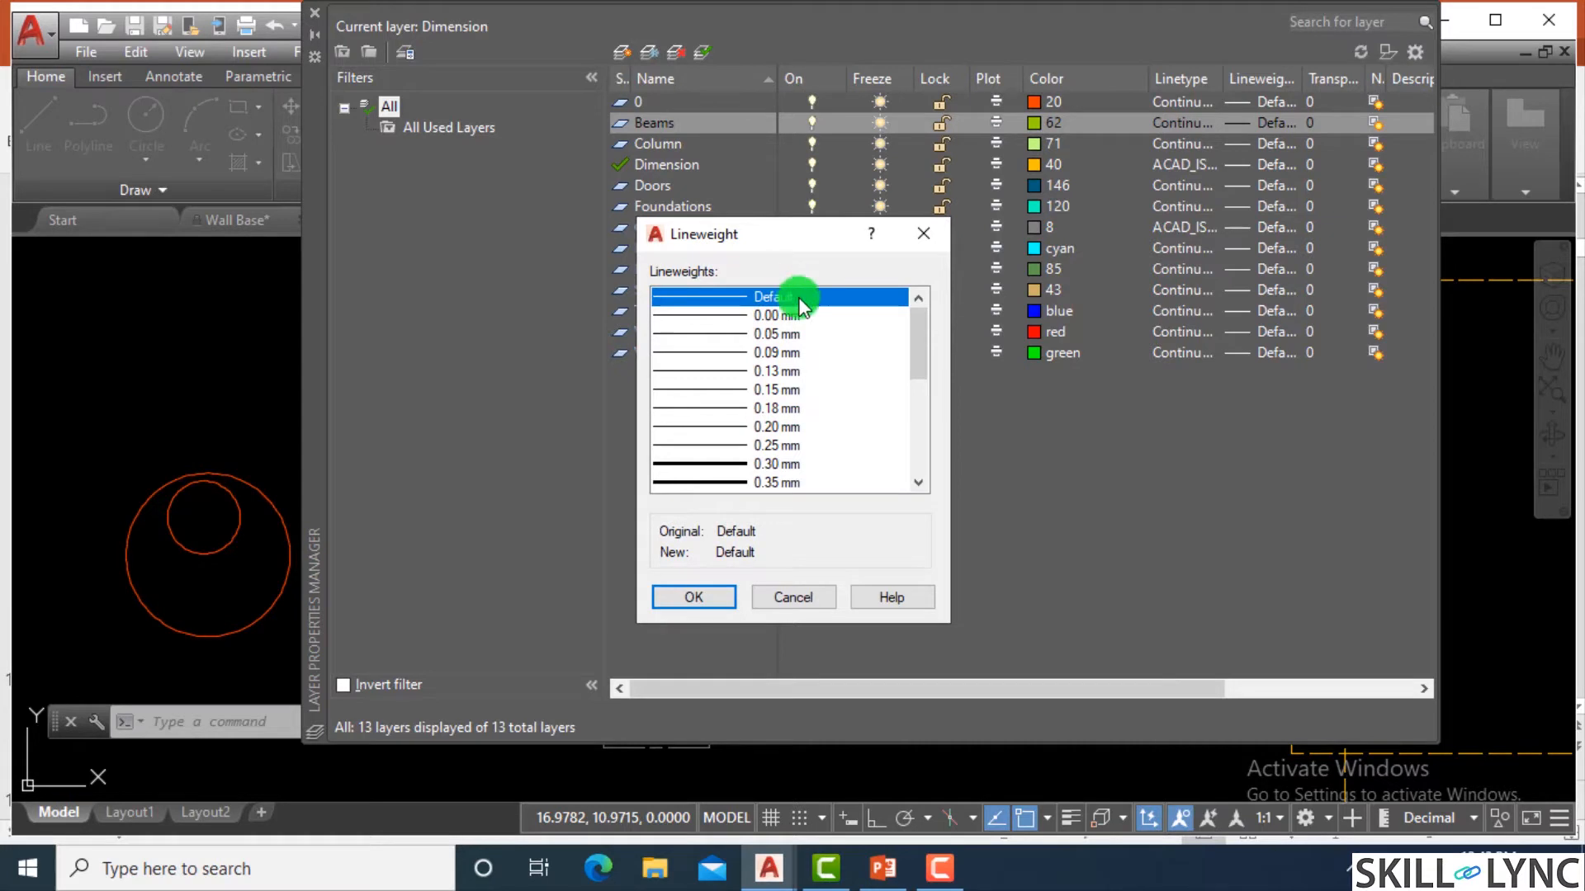
pyautogui.scroll(-1, 918, 340)
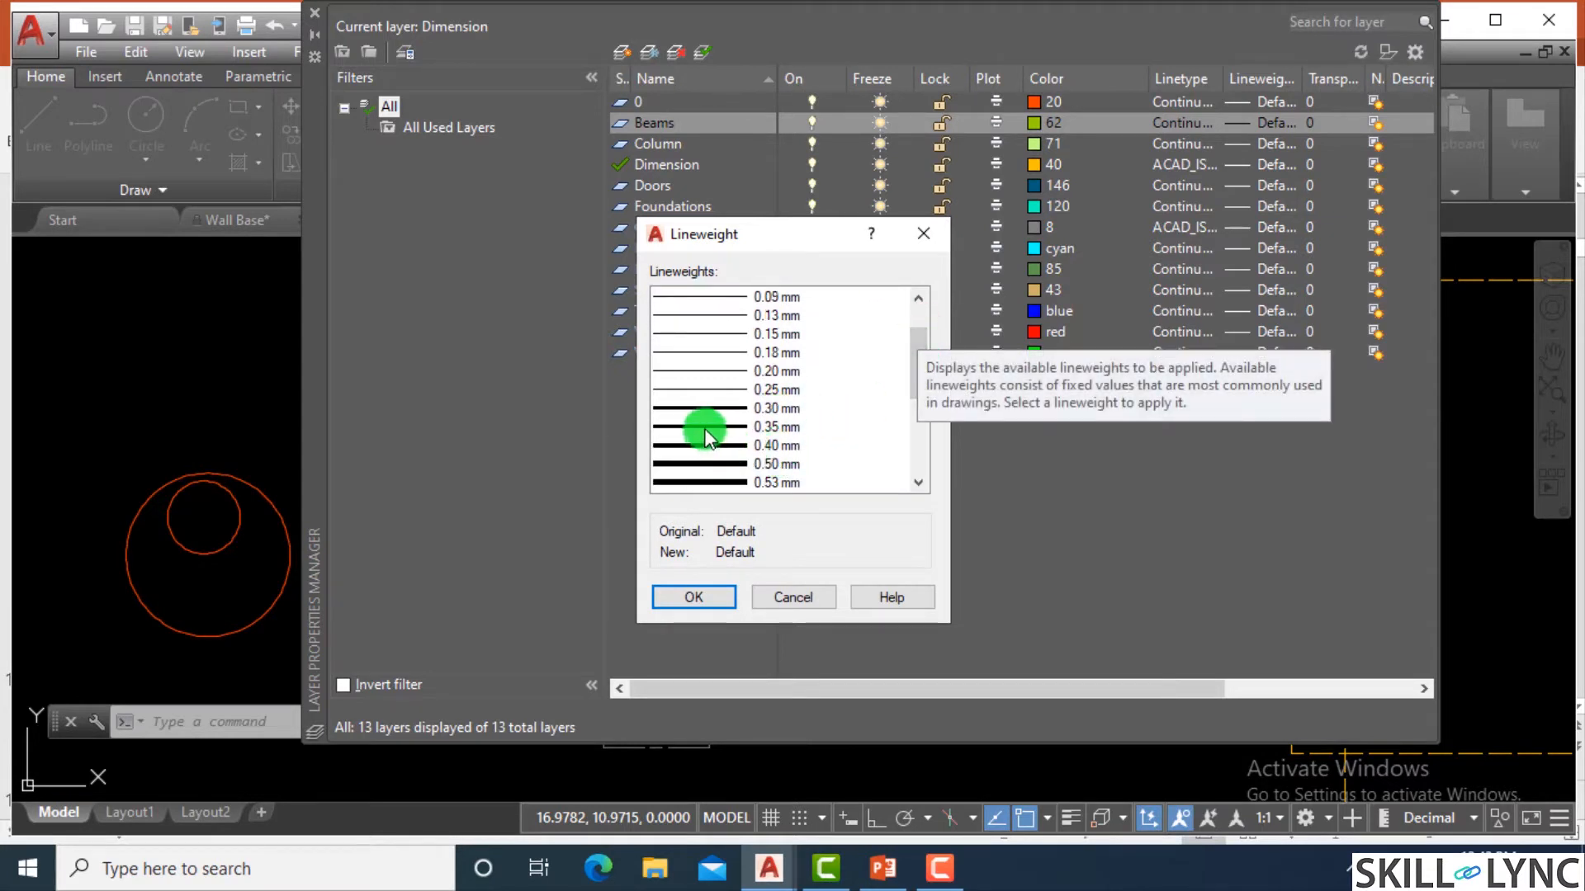
pyautogui.click(715, 407)
pyautogui.click(694, 597)
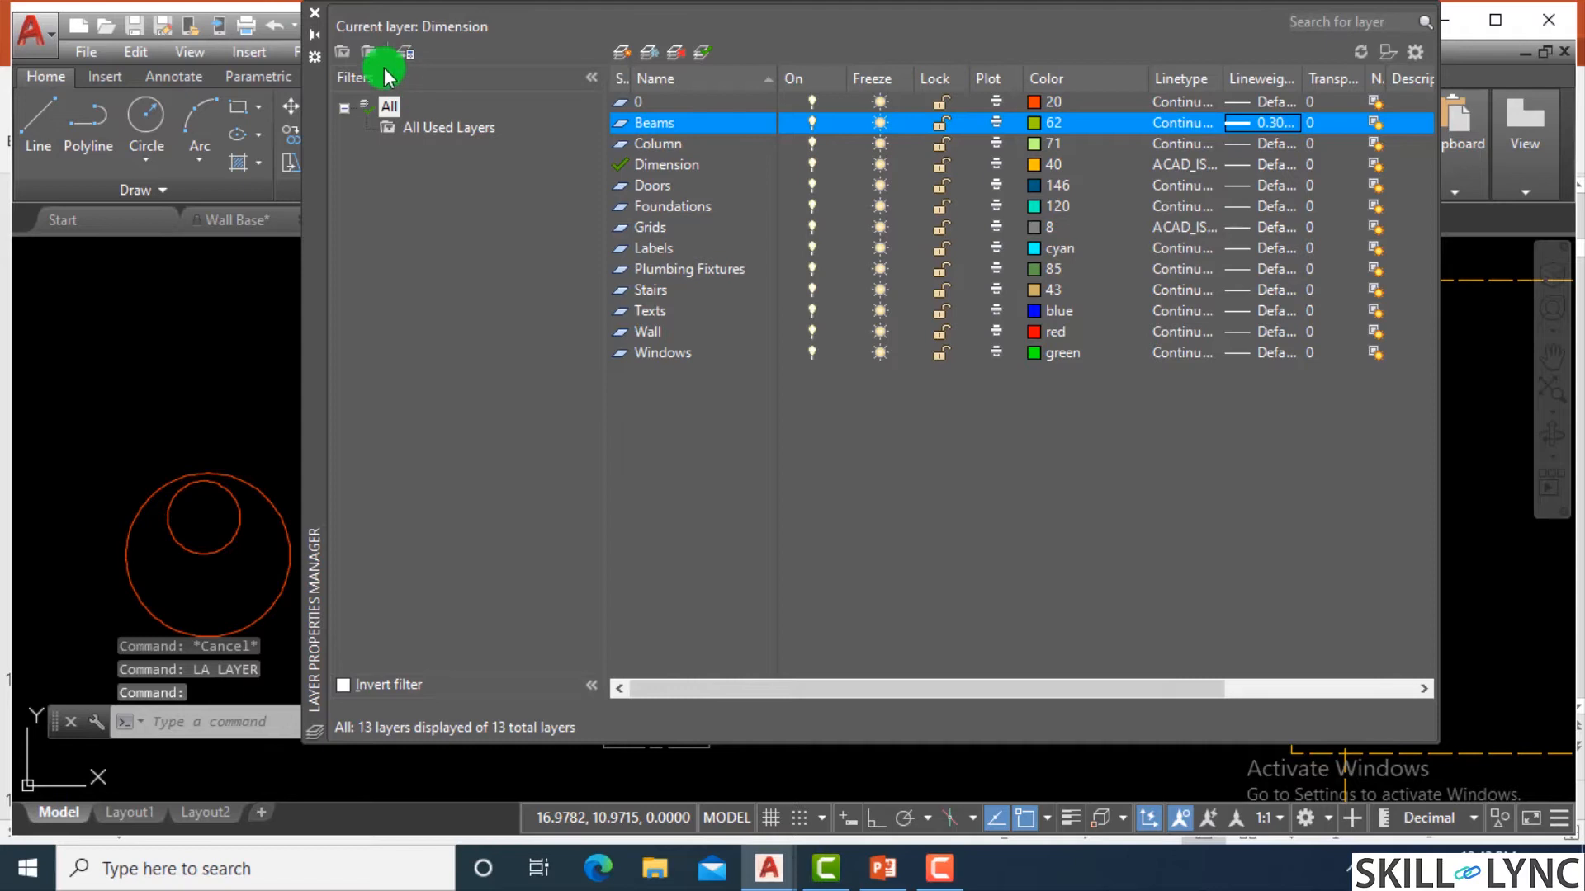
pyautogui.click(315, 16)
# Turn on Display Lineweight in the lineweight settings so that the layer lineweights show in the drawing.
pyautogui.scroll(-4, 715, 414)
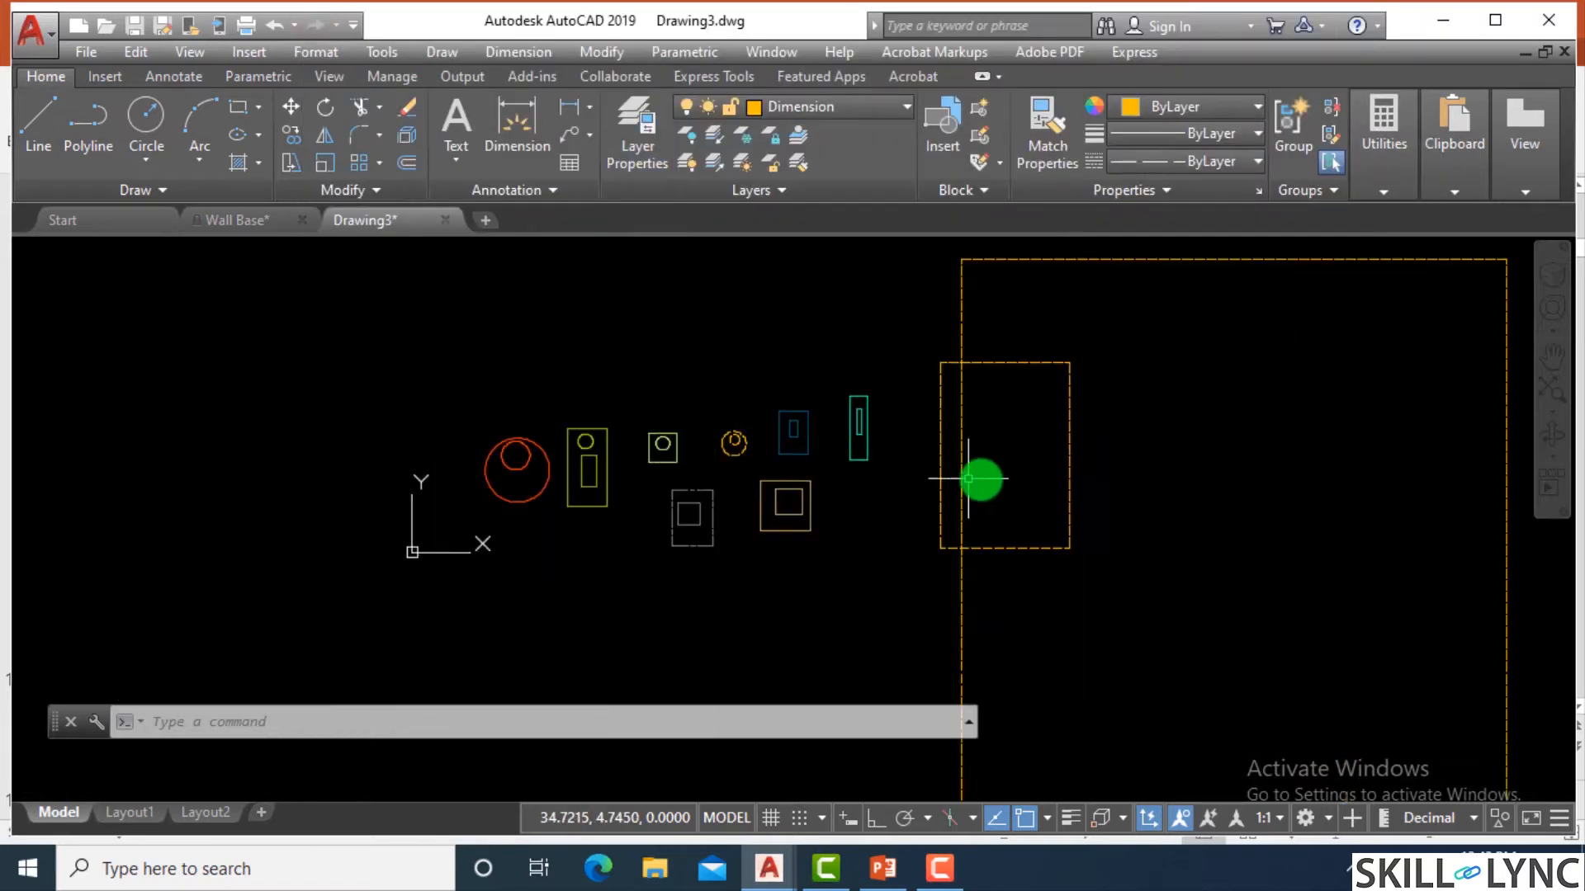
pyautogui.scroll(2, 980, 478)
pyautogui.scroll(2, 609, 449)
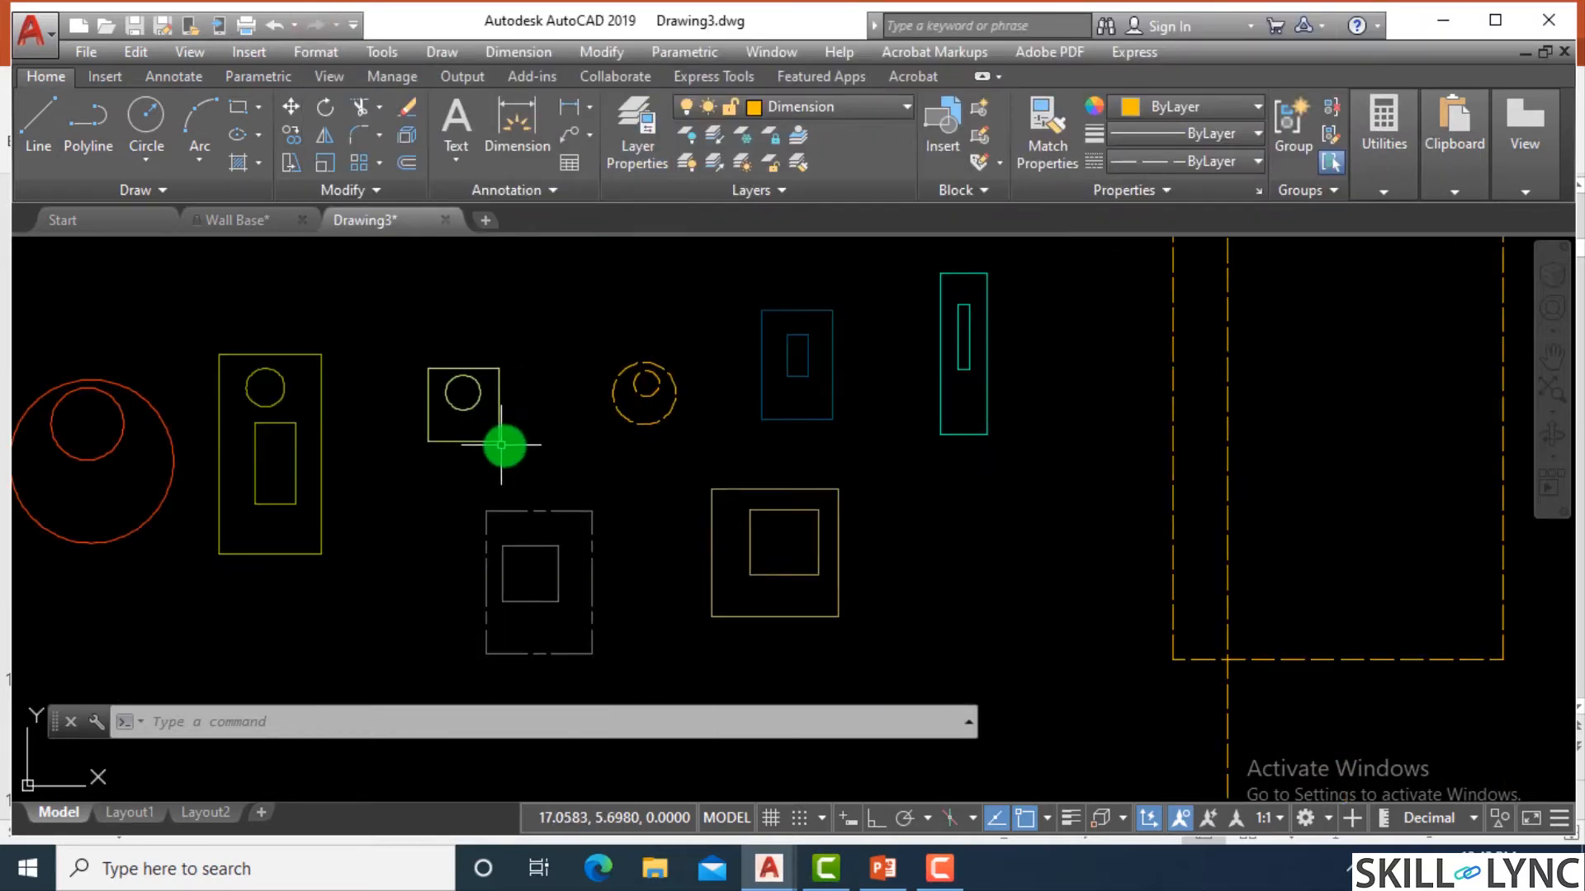
pyautogui.scroll(2, 570, 409)
pyautogui.scroll(-2, 566, 388)
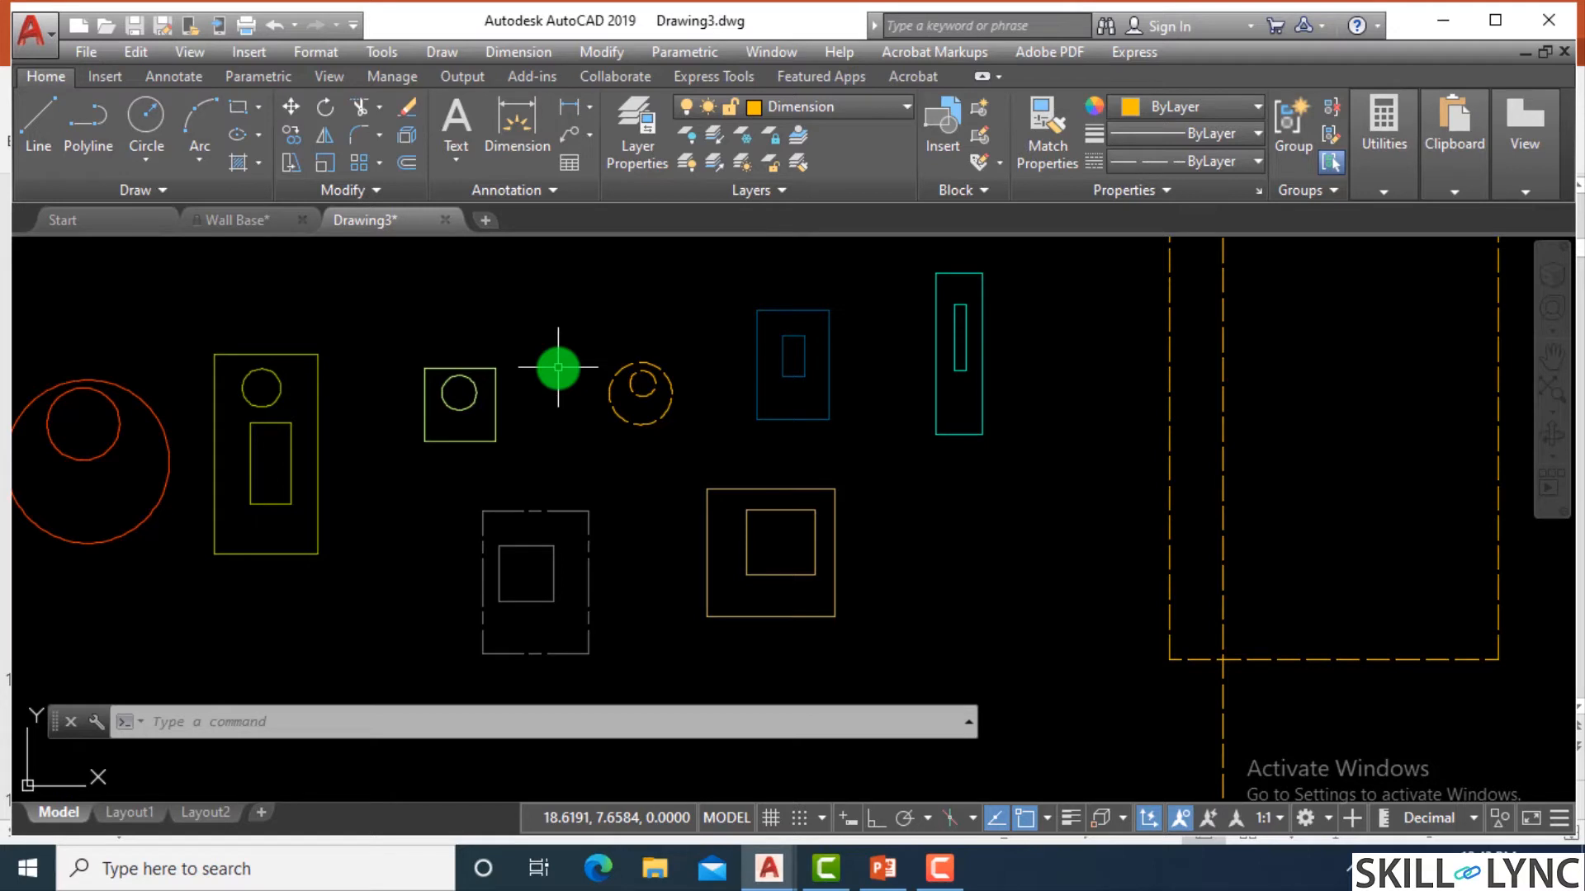
pyautogui.write('lw')
pyautogui.press('Return')
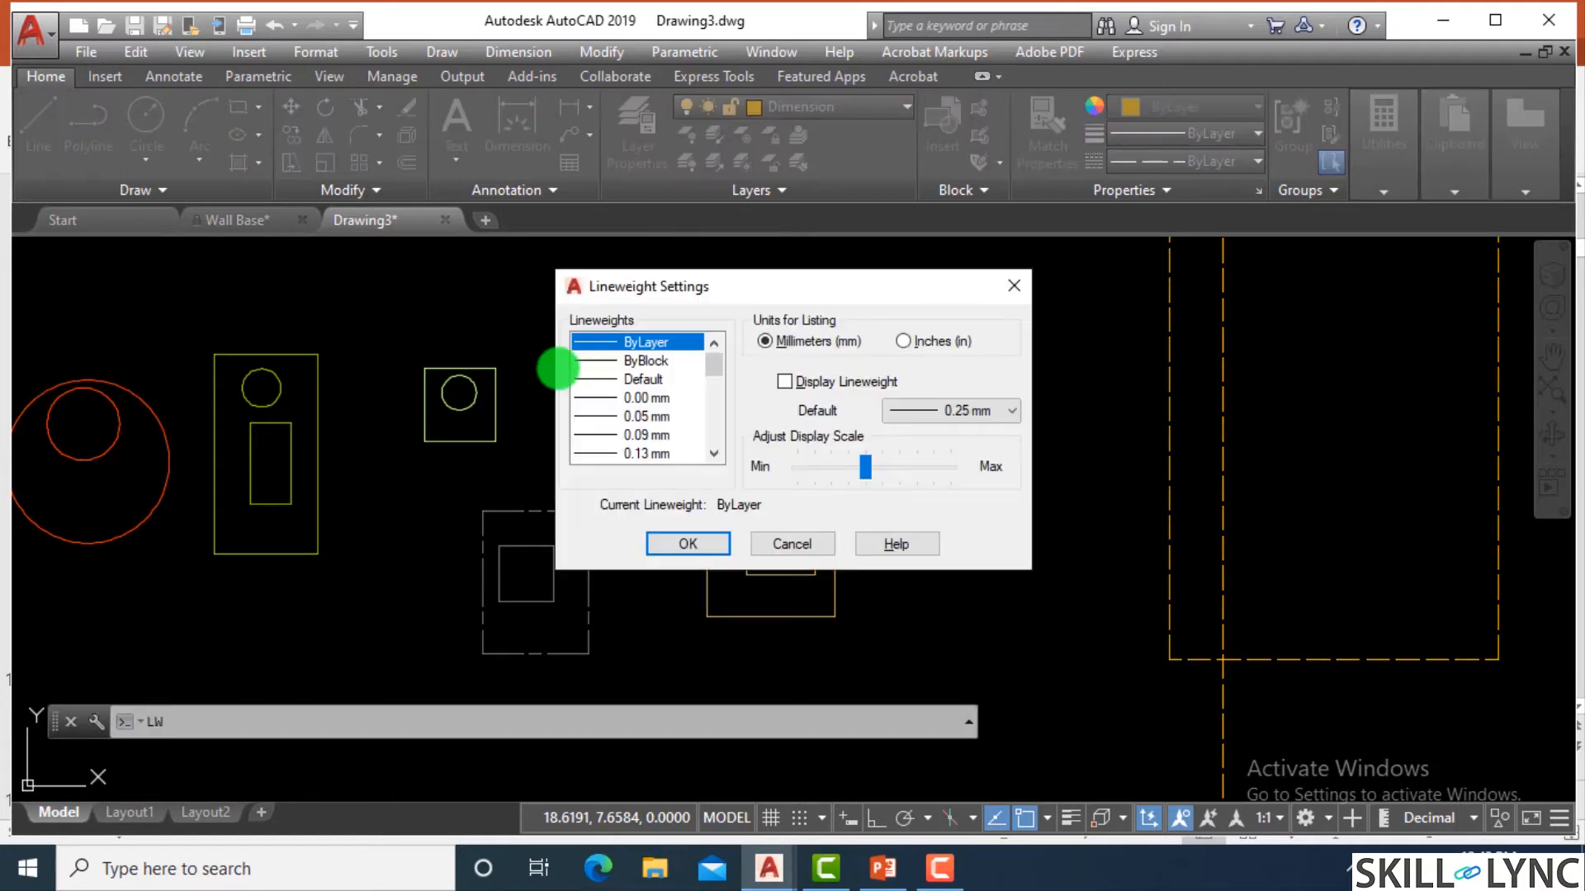
pyautogui.click(795, 381)
pyautogui.click(712, 545)
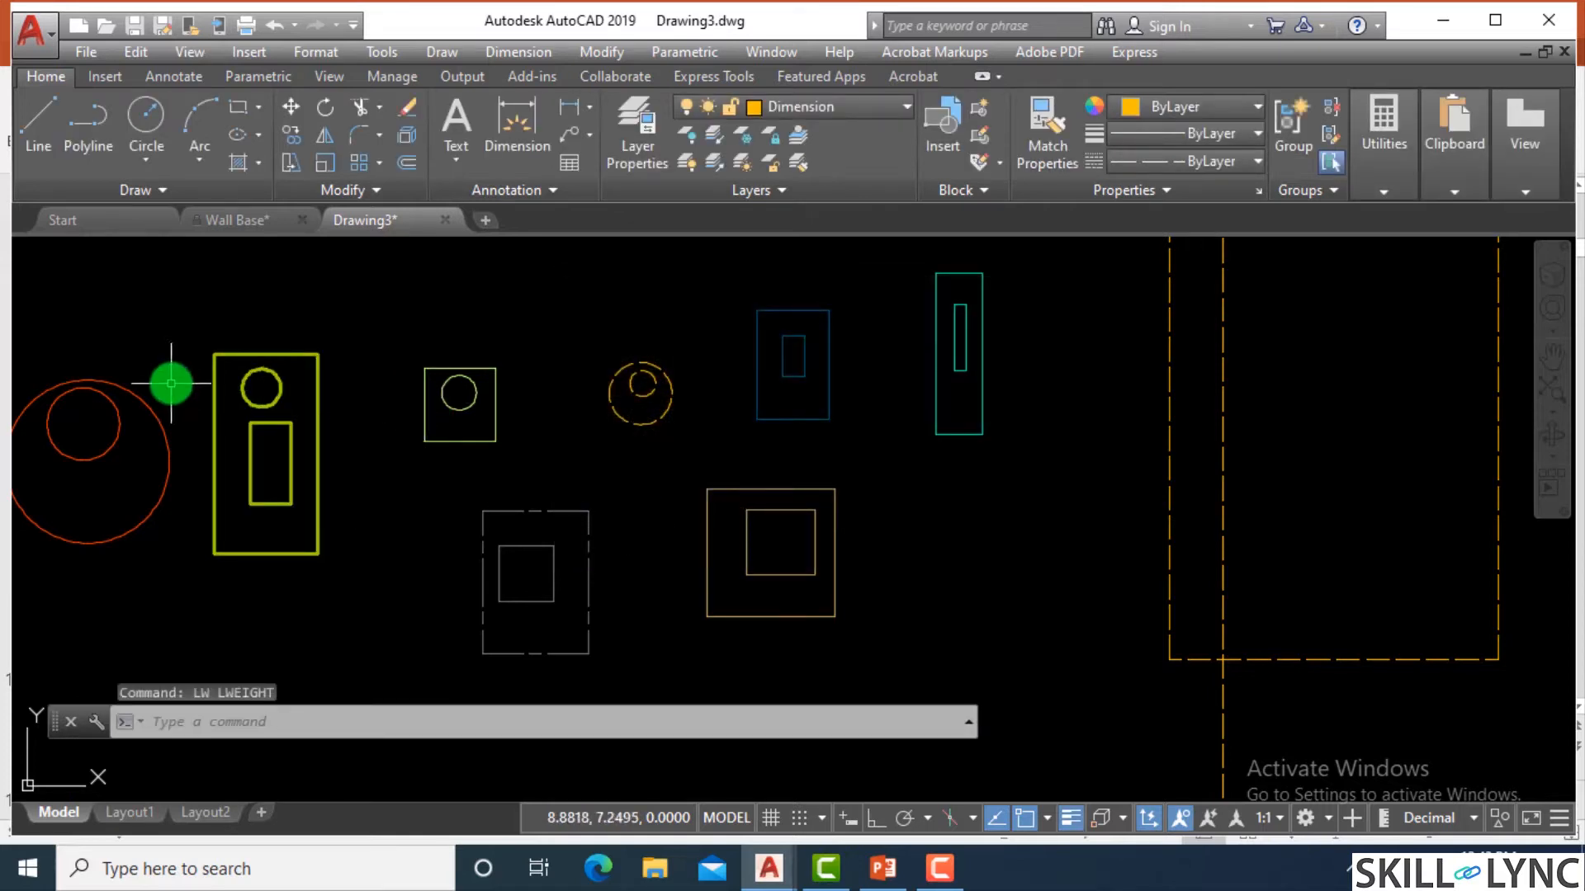
# Set the Foundations layer's lineweight to 0.35 mm, keeping its Continuous linetype, and close the Layer Properties Manager.
pyautogui.scroll(-2, 496, 430)
pyautogui.scroll(2, 300, 400)
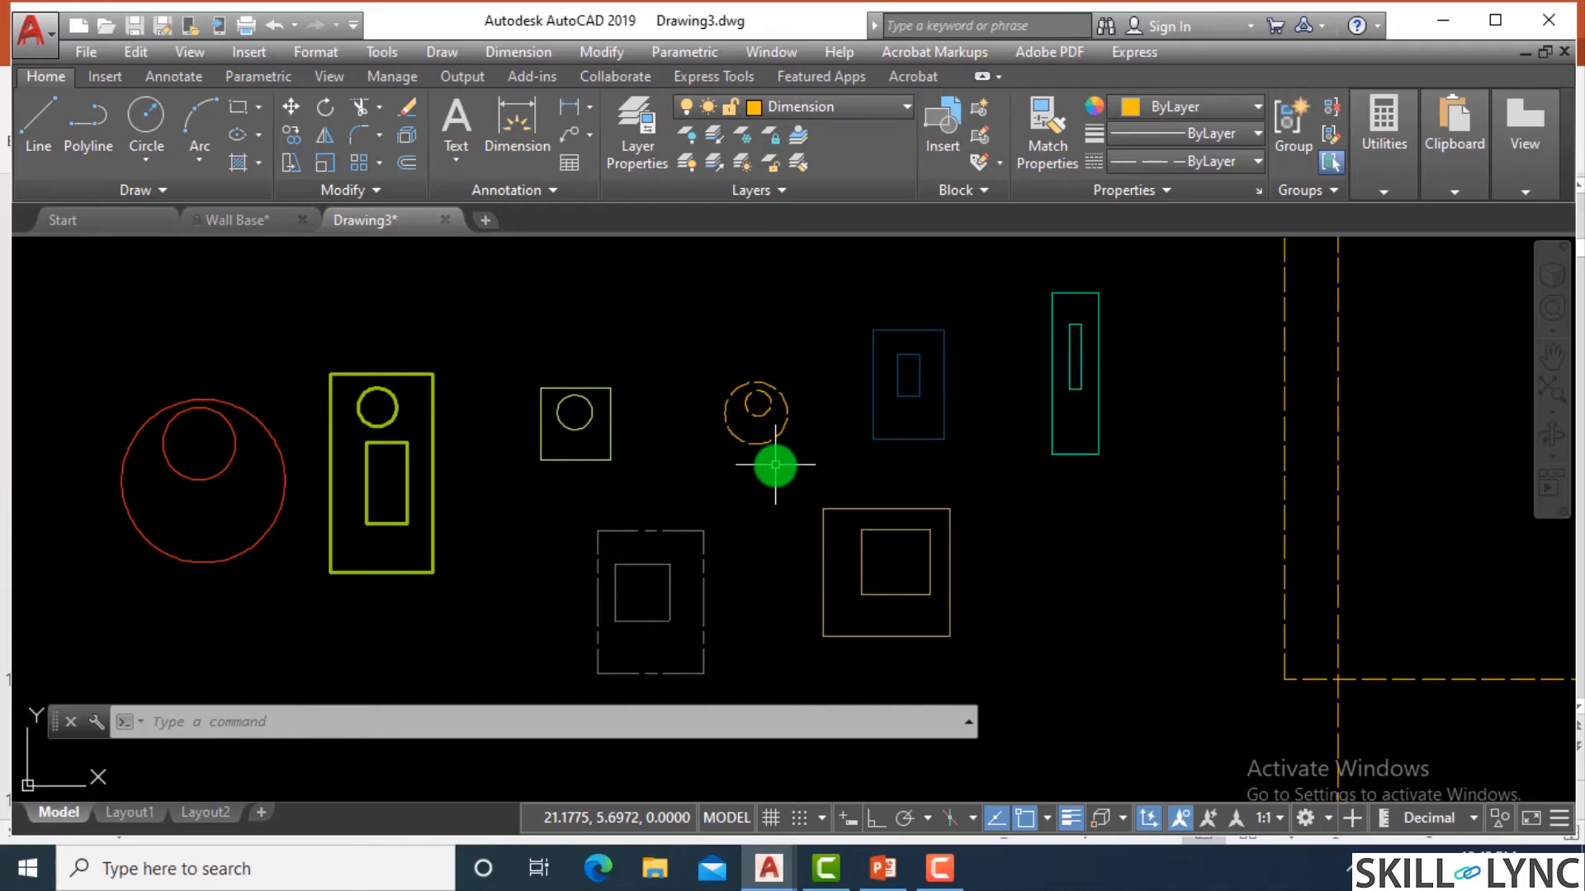
pyautogui.write('la')
pyautogui.press('Return')
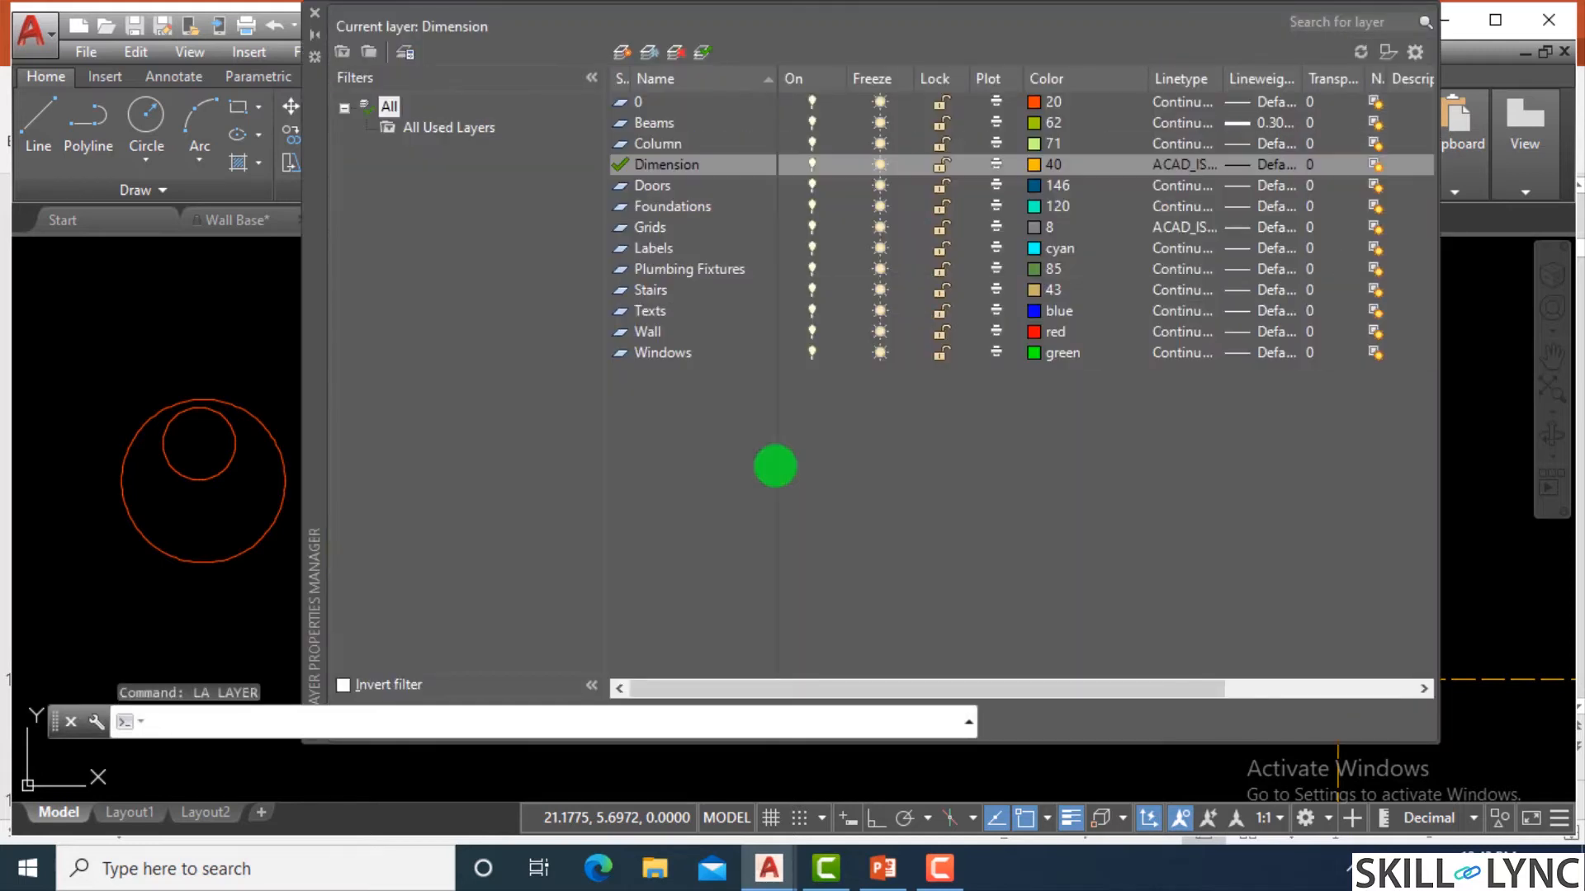
pyautogui.doubleClick(672, 225)
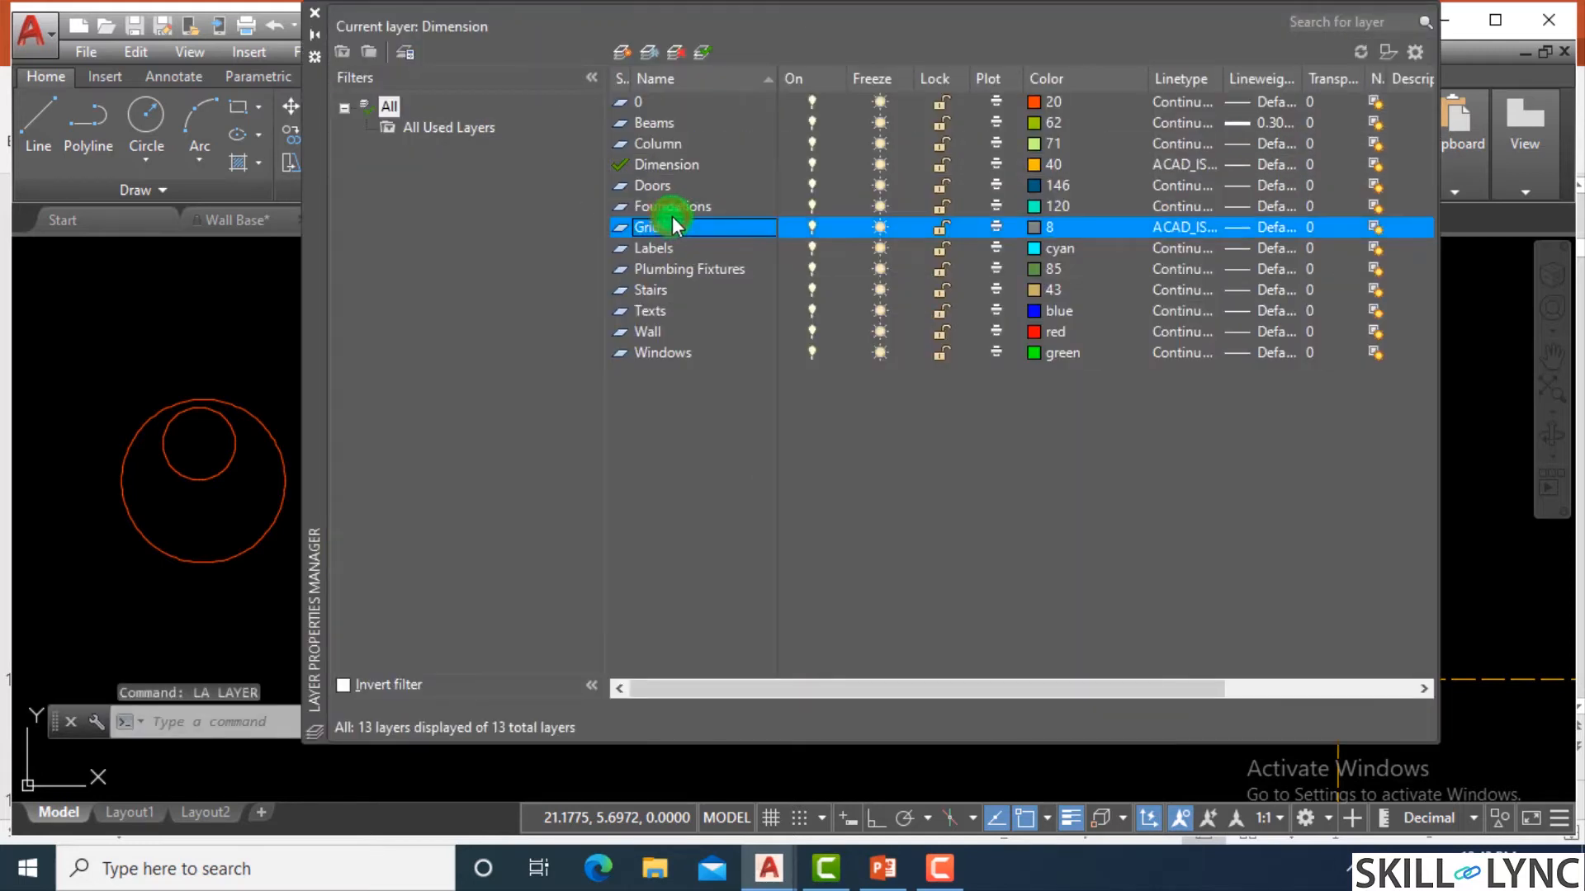
pyautogui.click(692, 205)
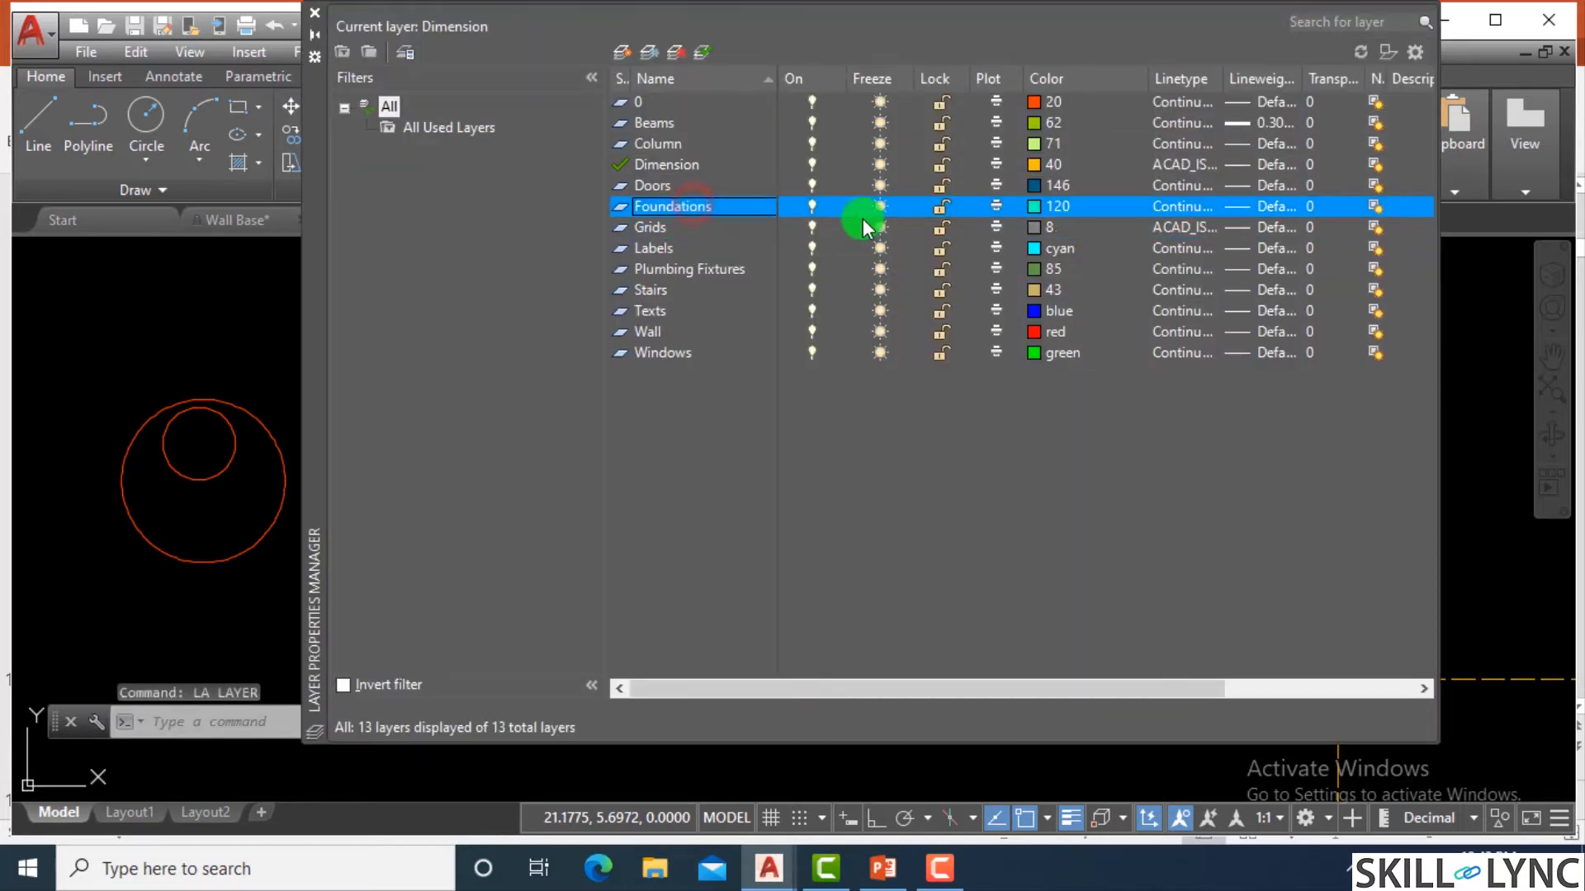
pyautogui.click(1214, 208)
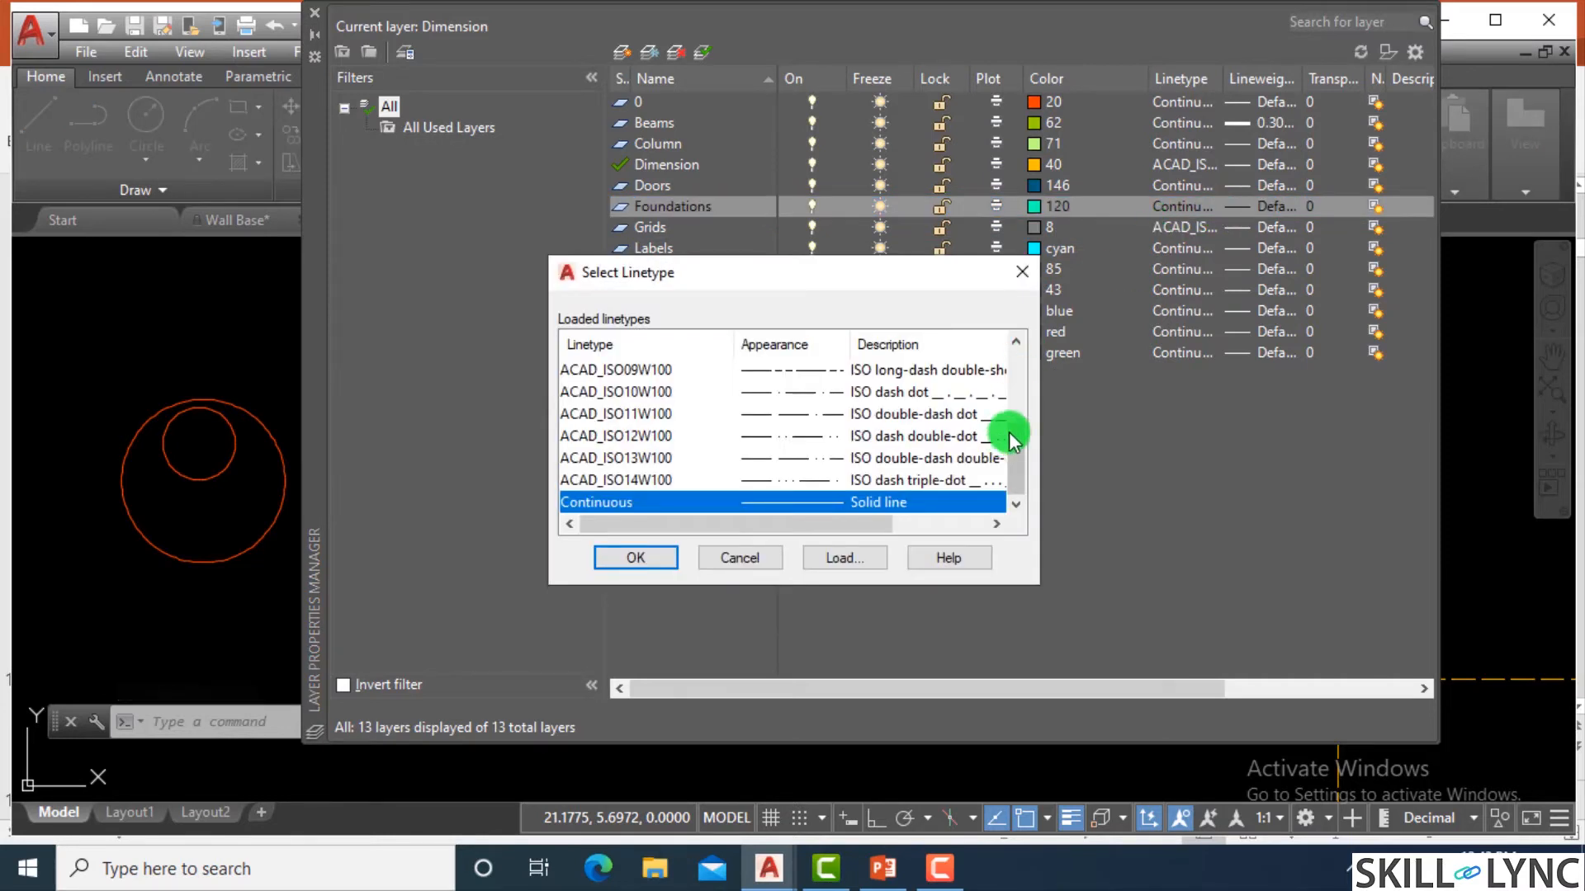
pyautogui.click(641, 558)
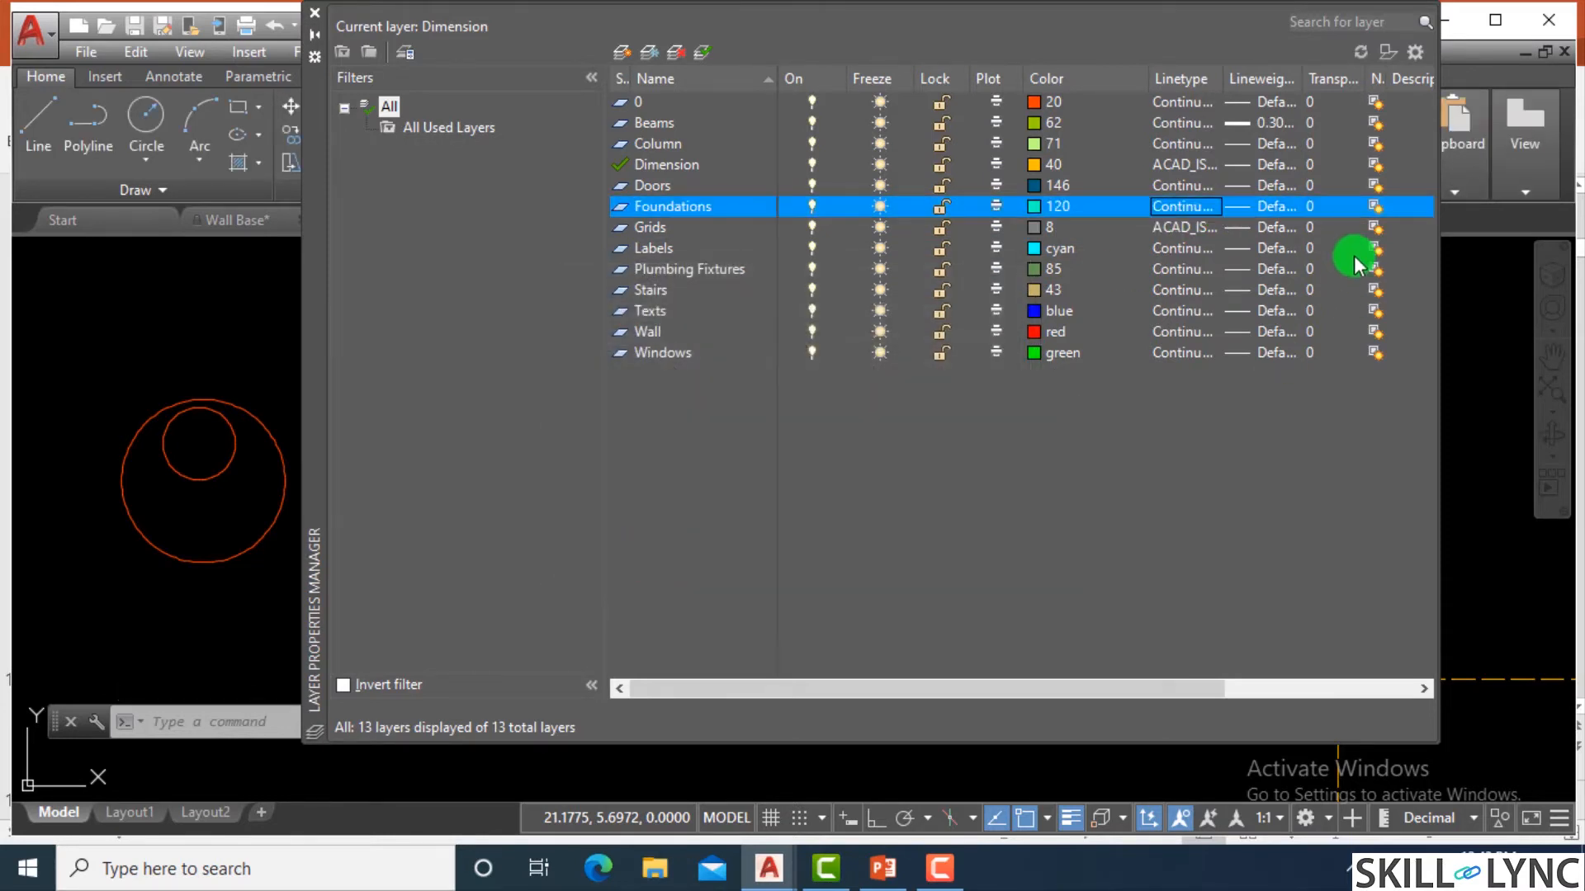
pyautogui.click(1271, 206)
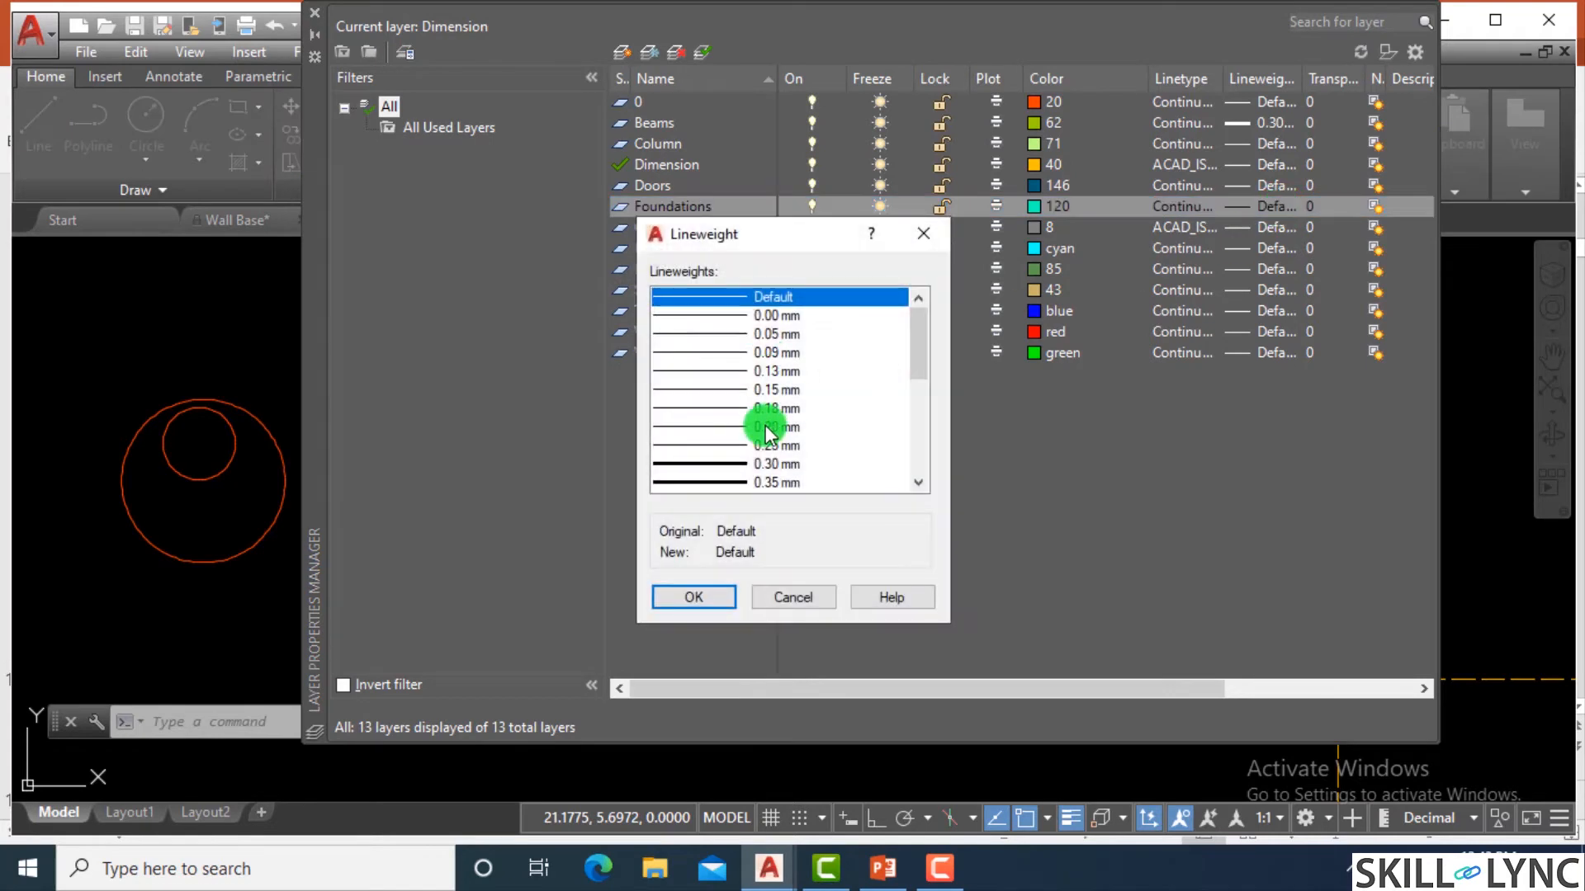
pyautogui.click(746, 444)
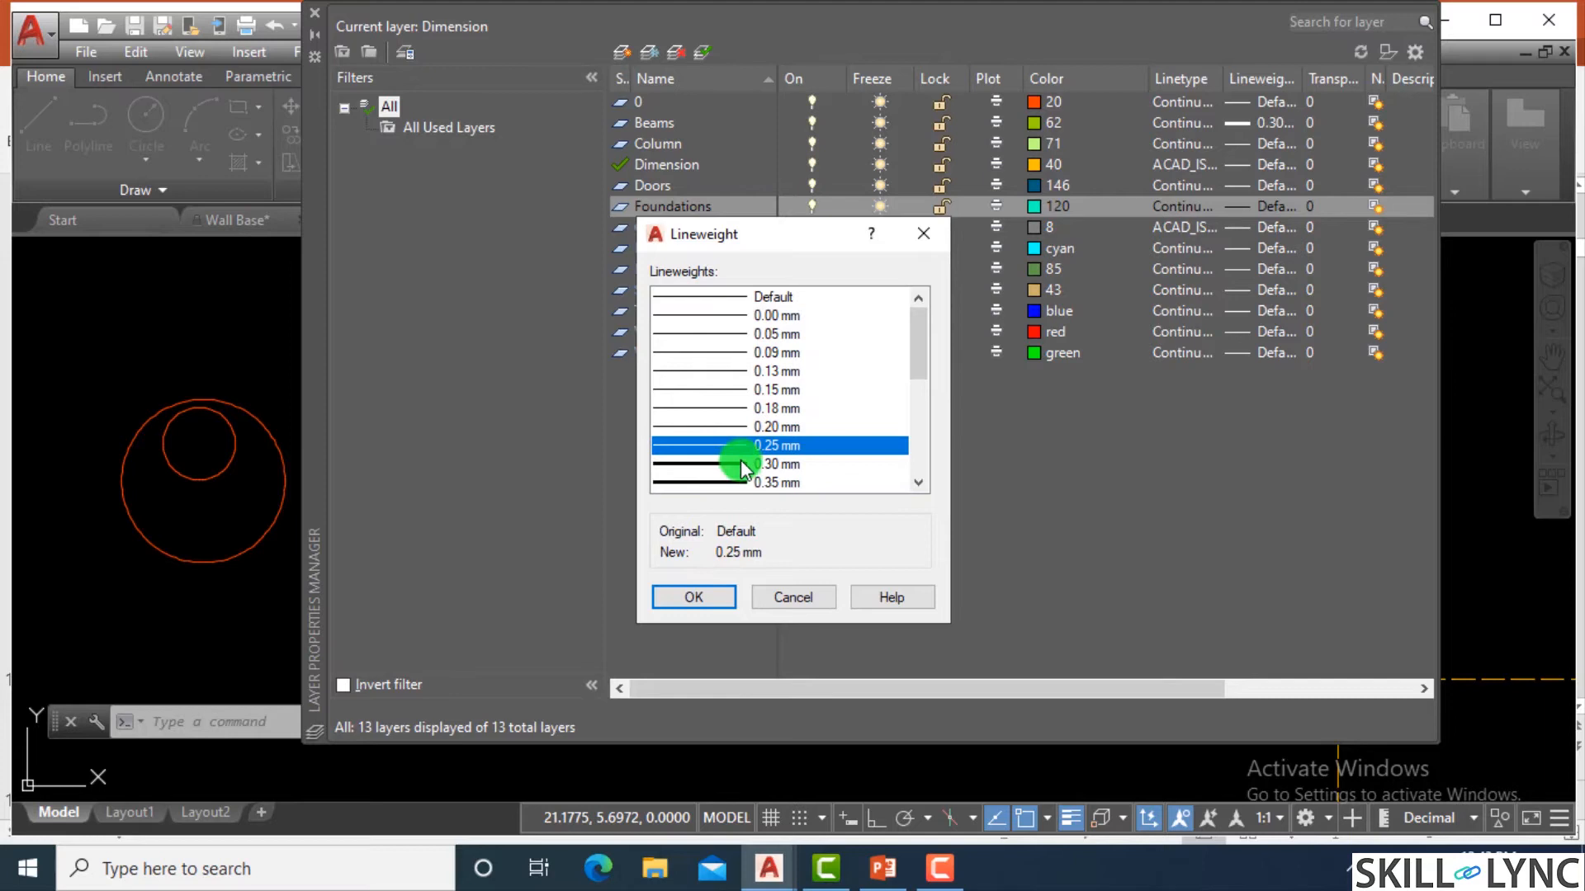
pyautogui.click(731, 466)
pyautogui.click(731, 483)
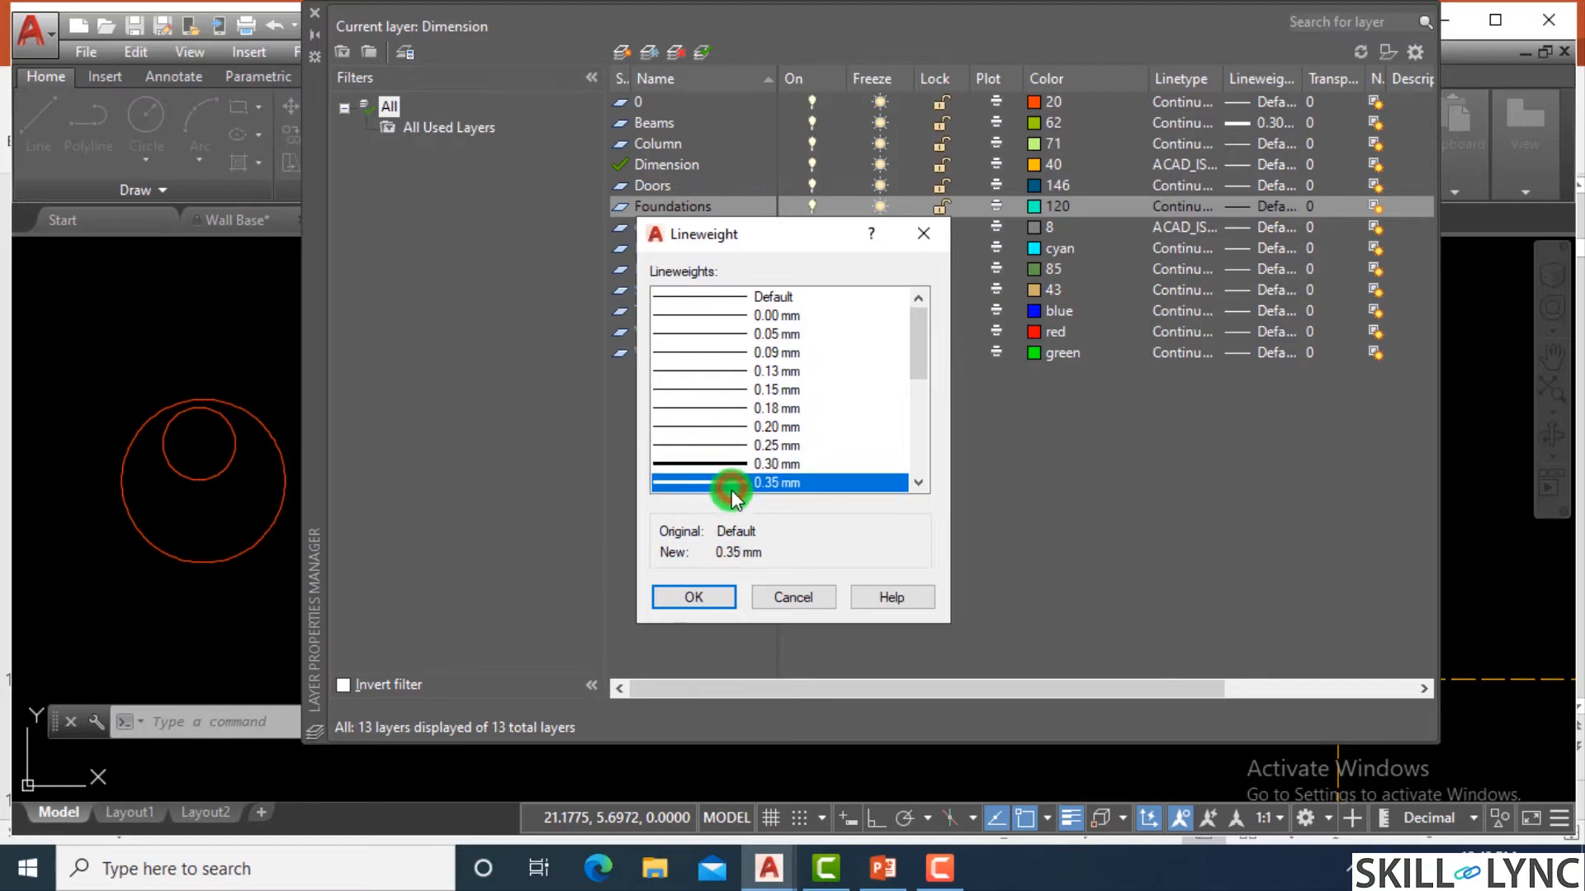
pyautogui.click(720, 590)
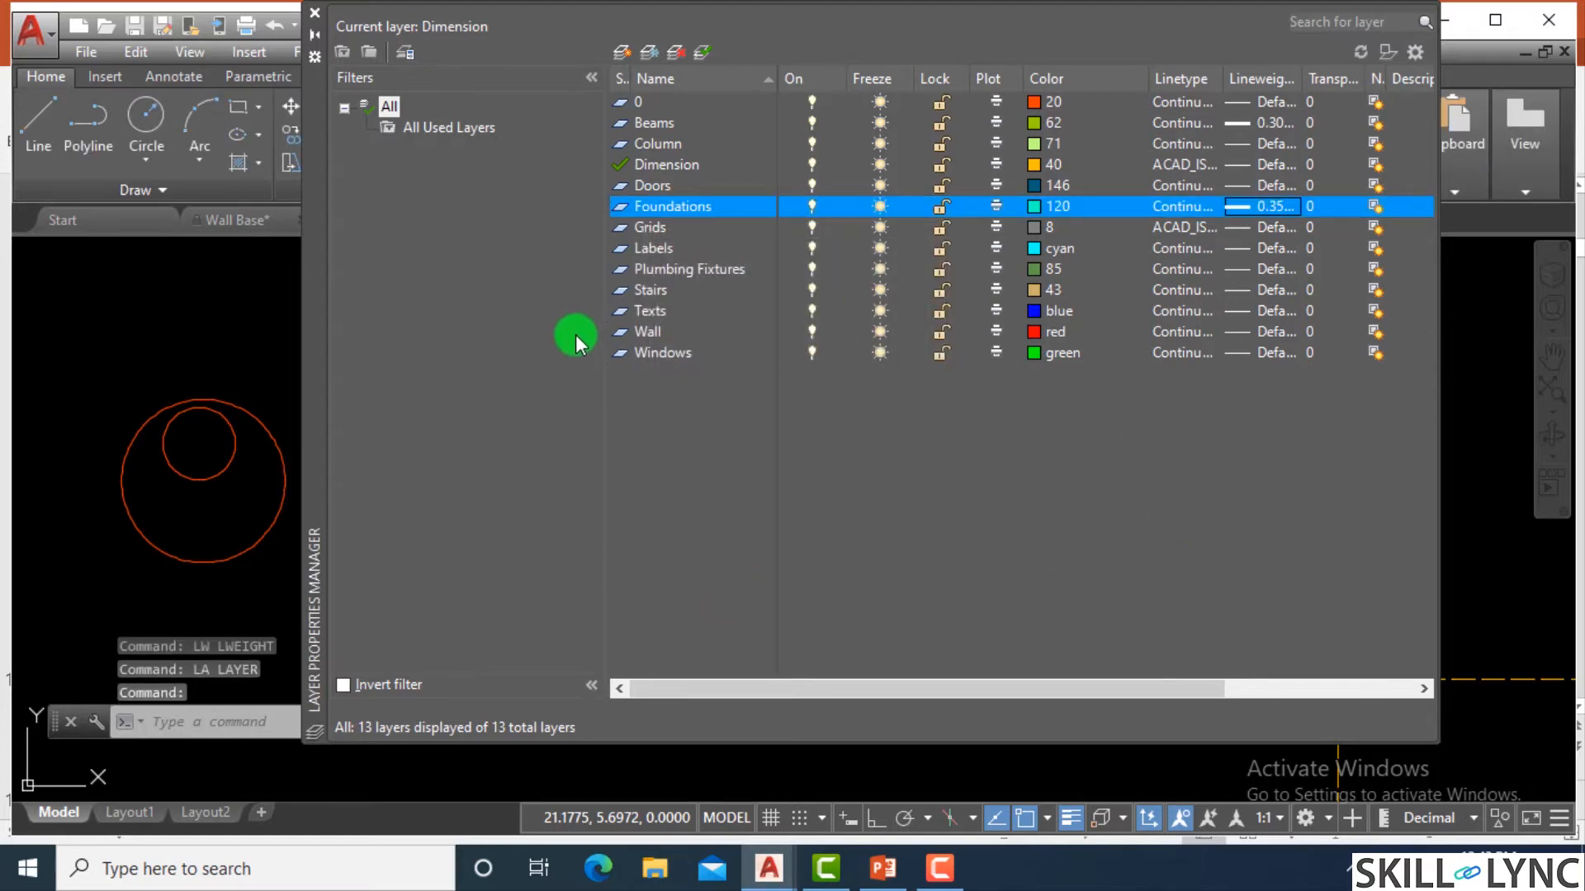
pyautogui.click(314, 12)
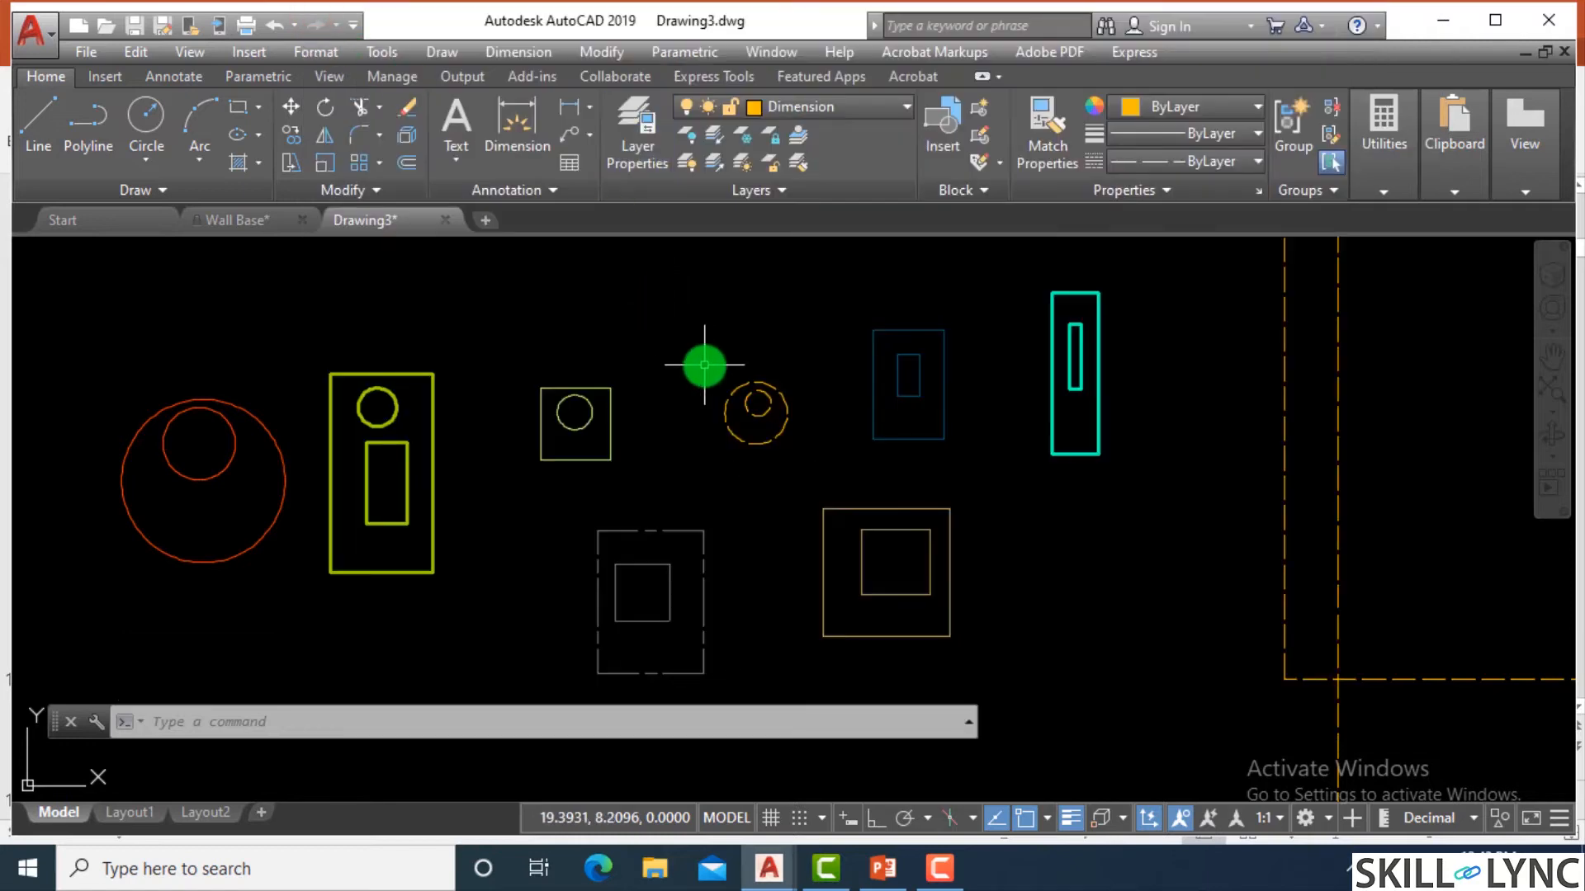
# Turn off Display Lineweight in the lineweight settings so that all sample shapes show with thin lines.
pyautogui.scroll(2, 1177, 358)
pyautogui.scroll(-3, 1022, 368)
pyautogui.scroll(1, 1051, 364)
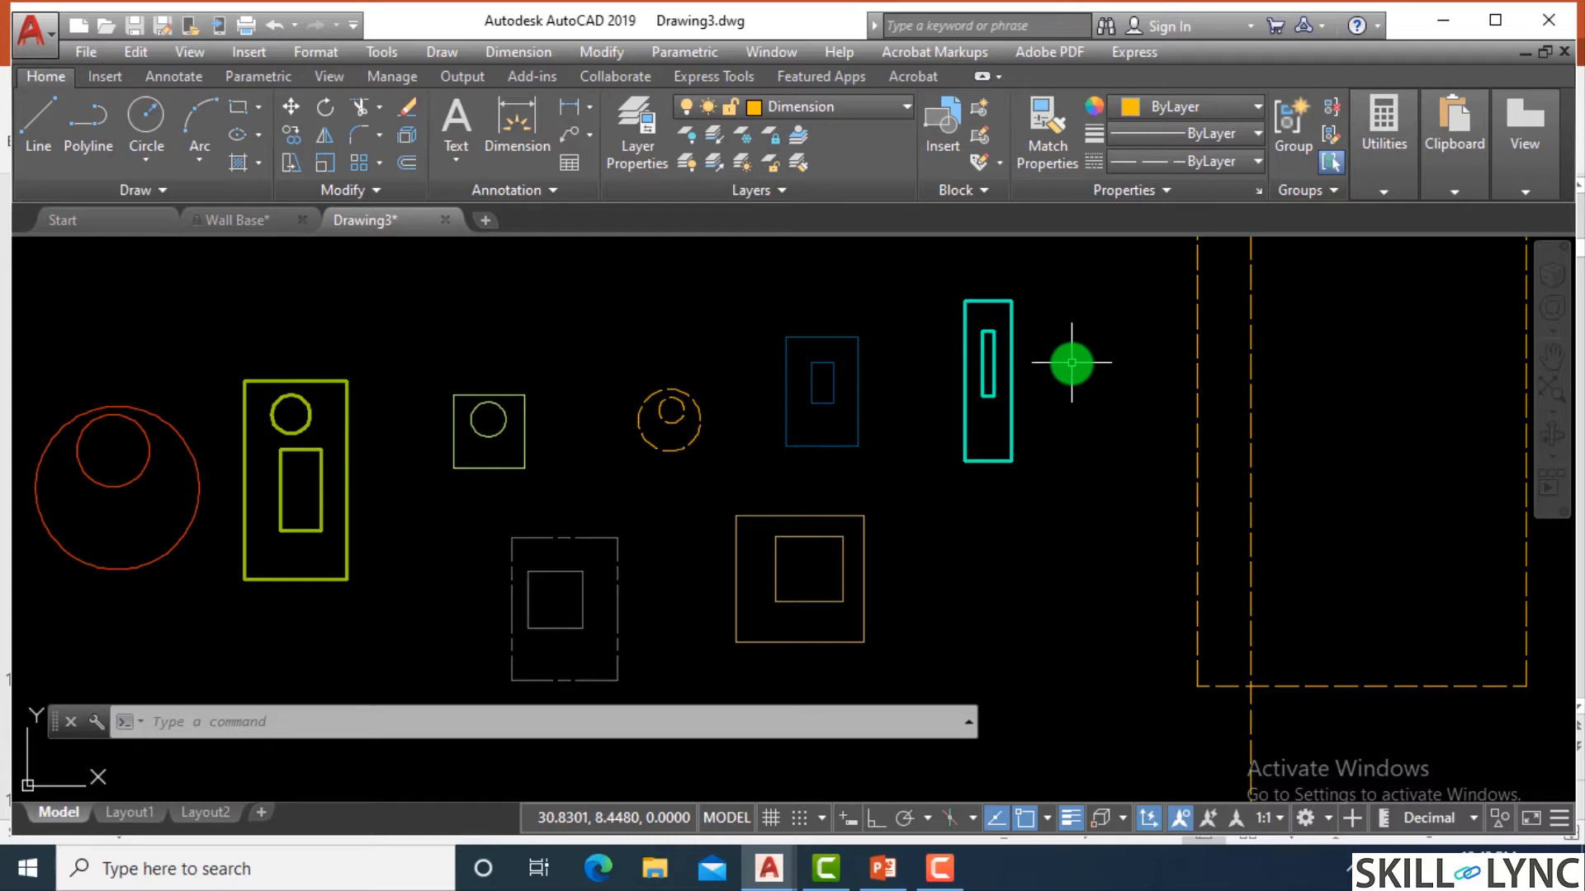
pyautogui.write('lw')
pyautogui.press('Return')
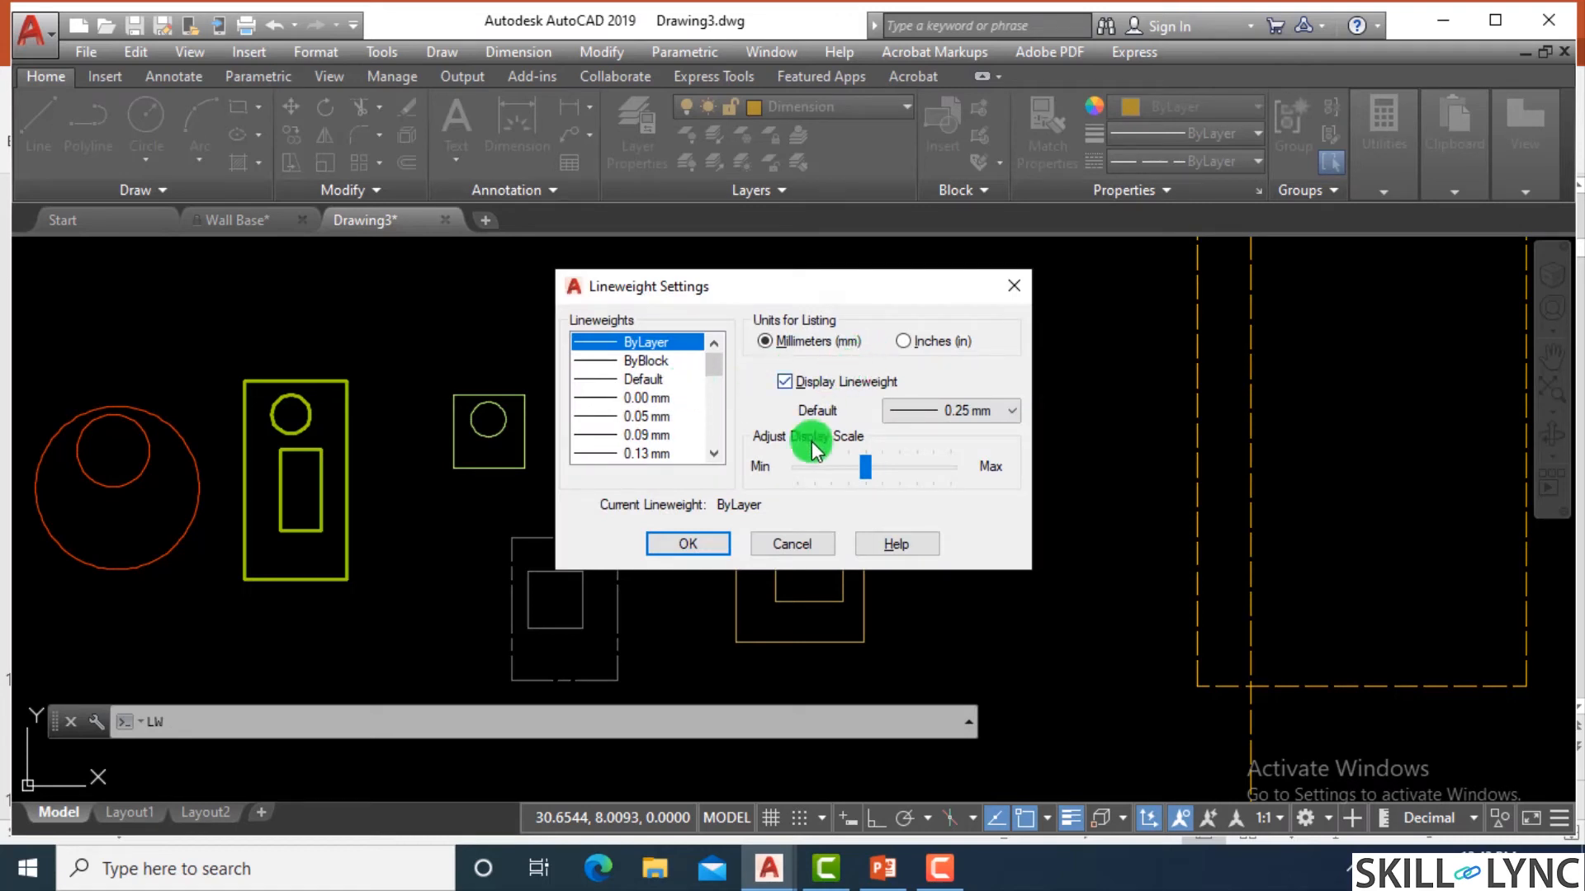
pyautogui.click(785, 382)
pyautogui.click(710, 540)
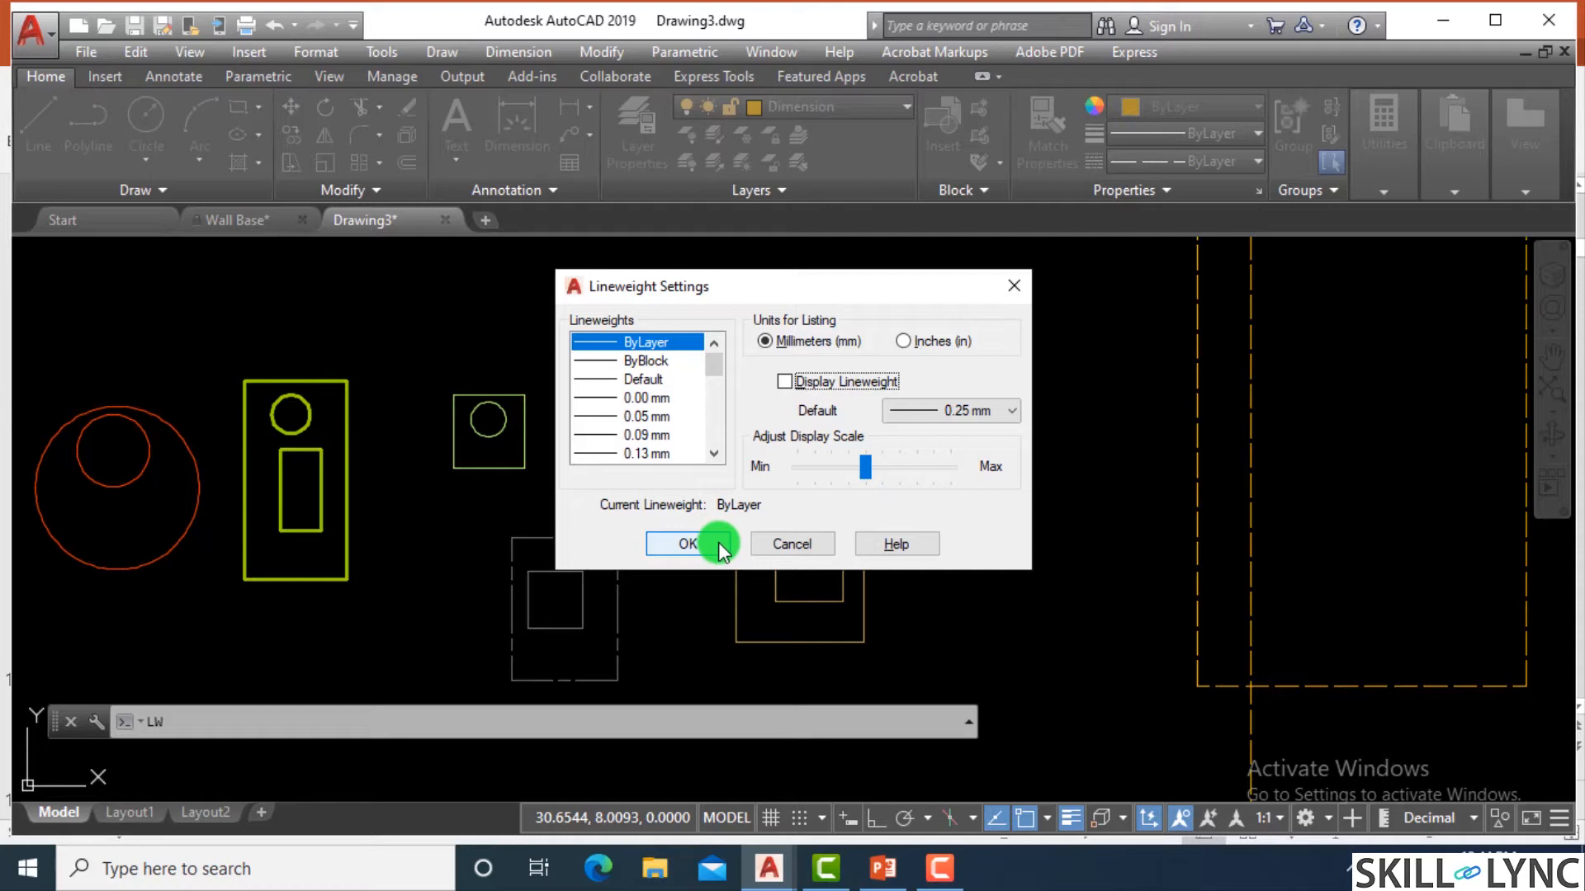
pyautogui.click(718, 542)
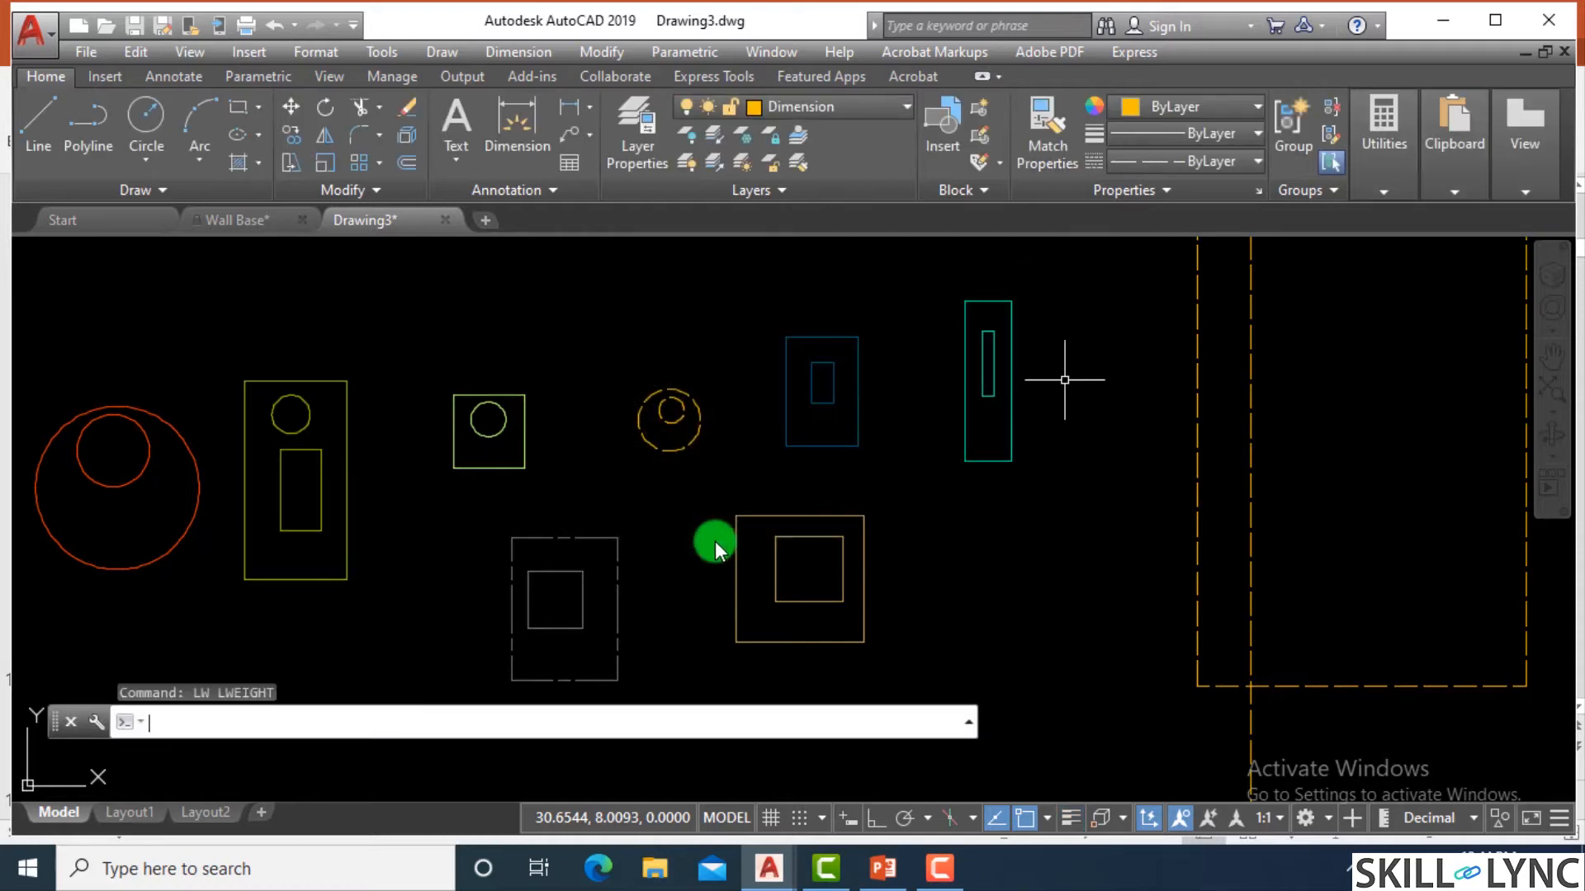
# Give the Wall layer the description "Walls of all types are defined in the layer" and close the Layer Properties Manager.
pyautogui.scroll(-2, 852, 443)
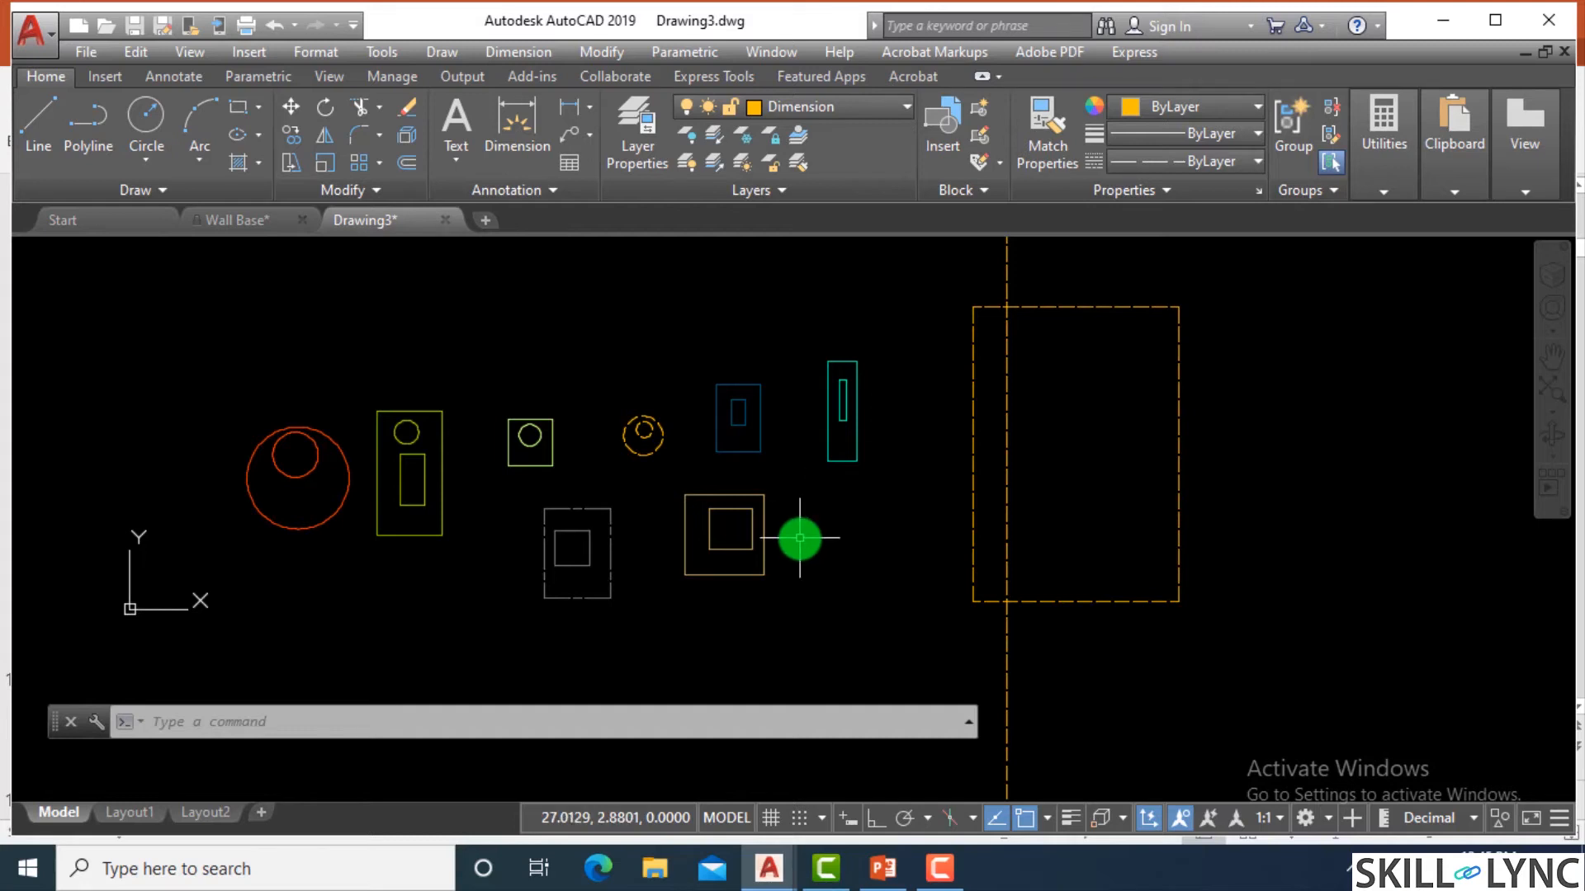
pyautogui.write('la')
pyautogui.press('Return')
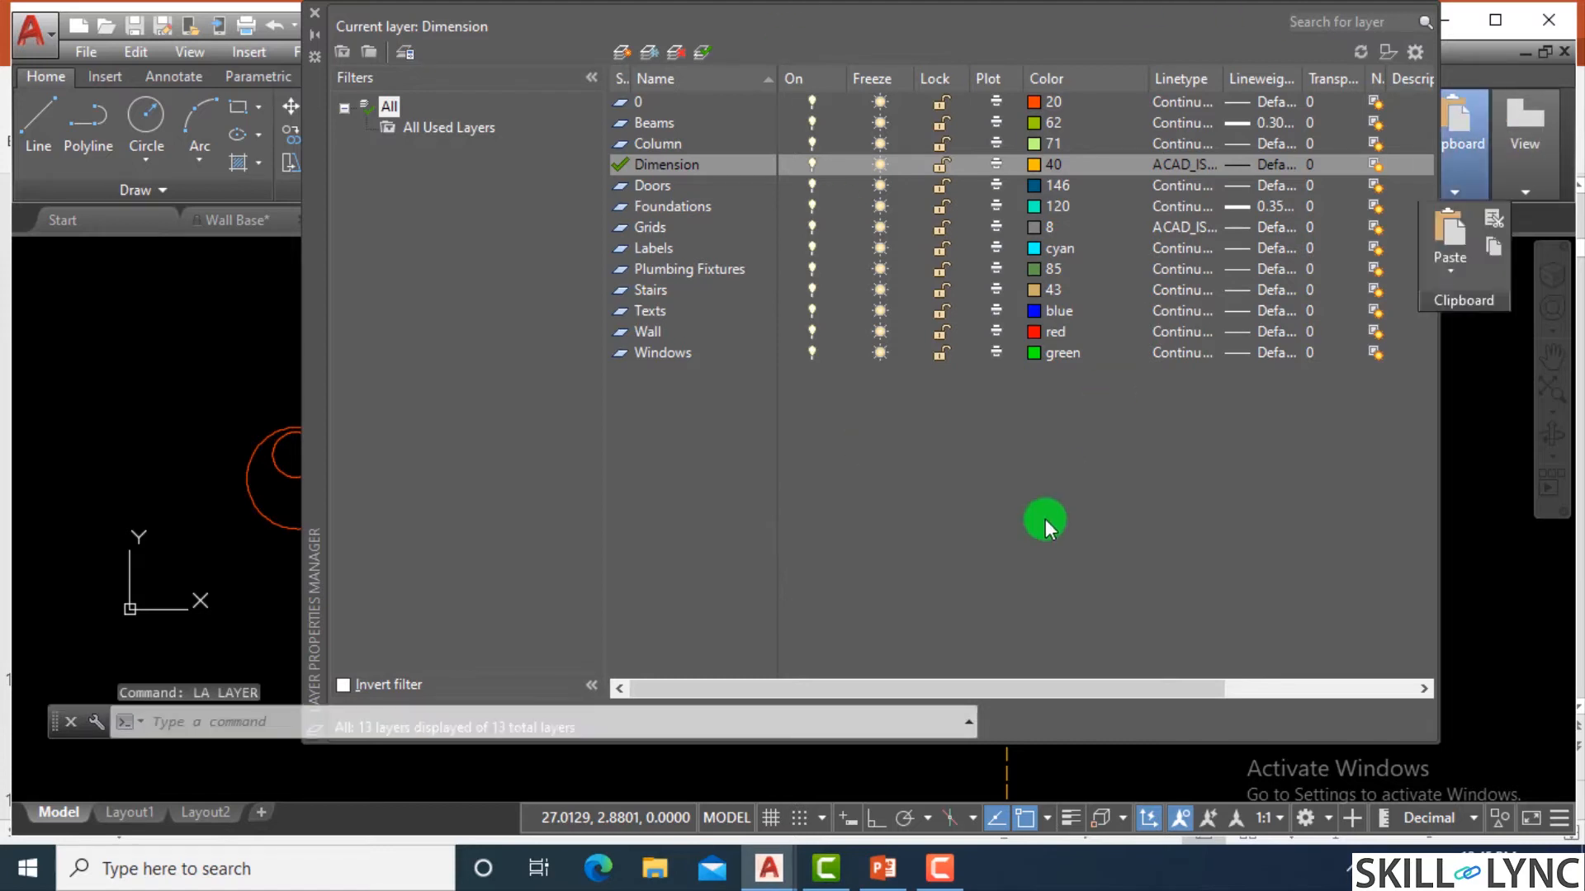
pyautogui.moveTo(980, 688); pyautogui.dragTo(1106, 690)
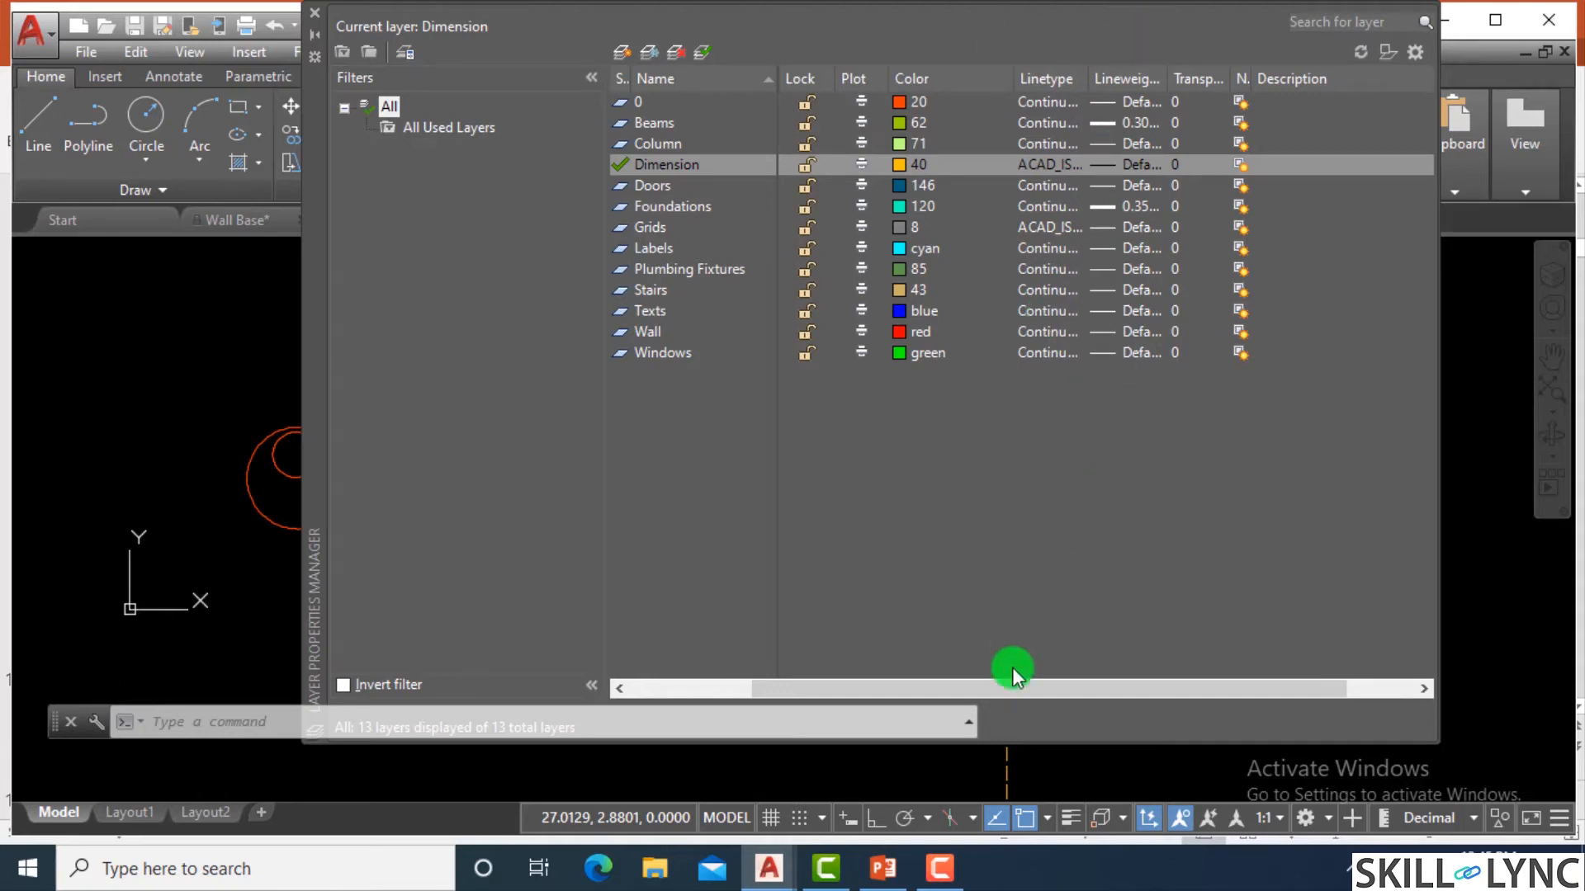
pyautogui.moveTo(1015, 687); pyautogui.dragTo(898, 689)
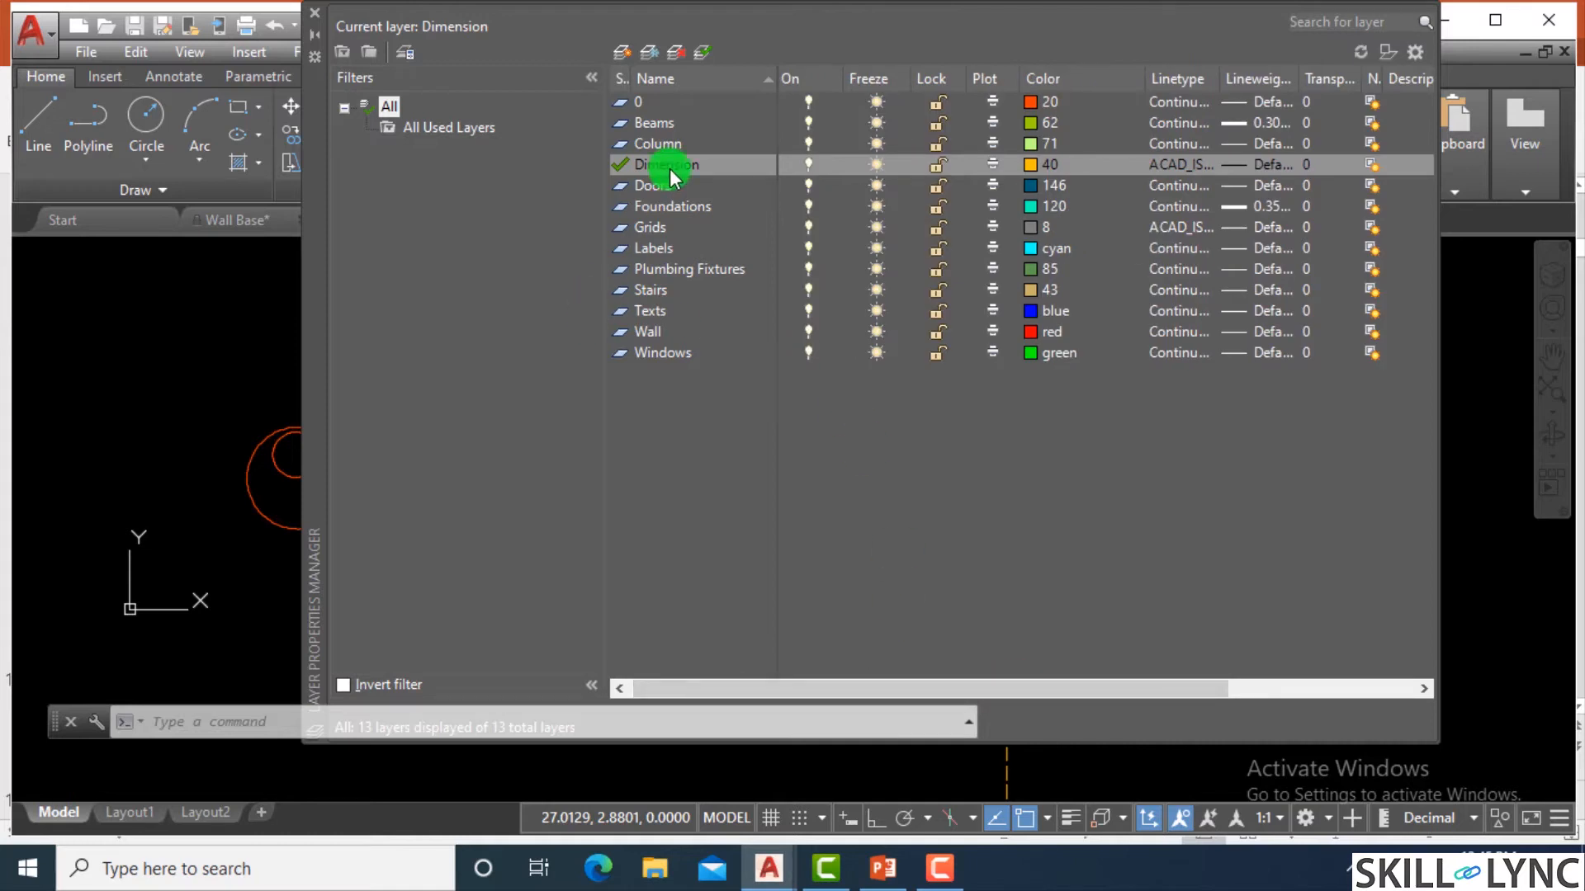
pyautogui.click(1424, 169)
pyautogui.moveTo(1026, 690); pyautogui.dragTo(1063, 690)
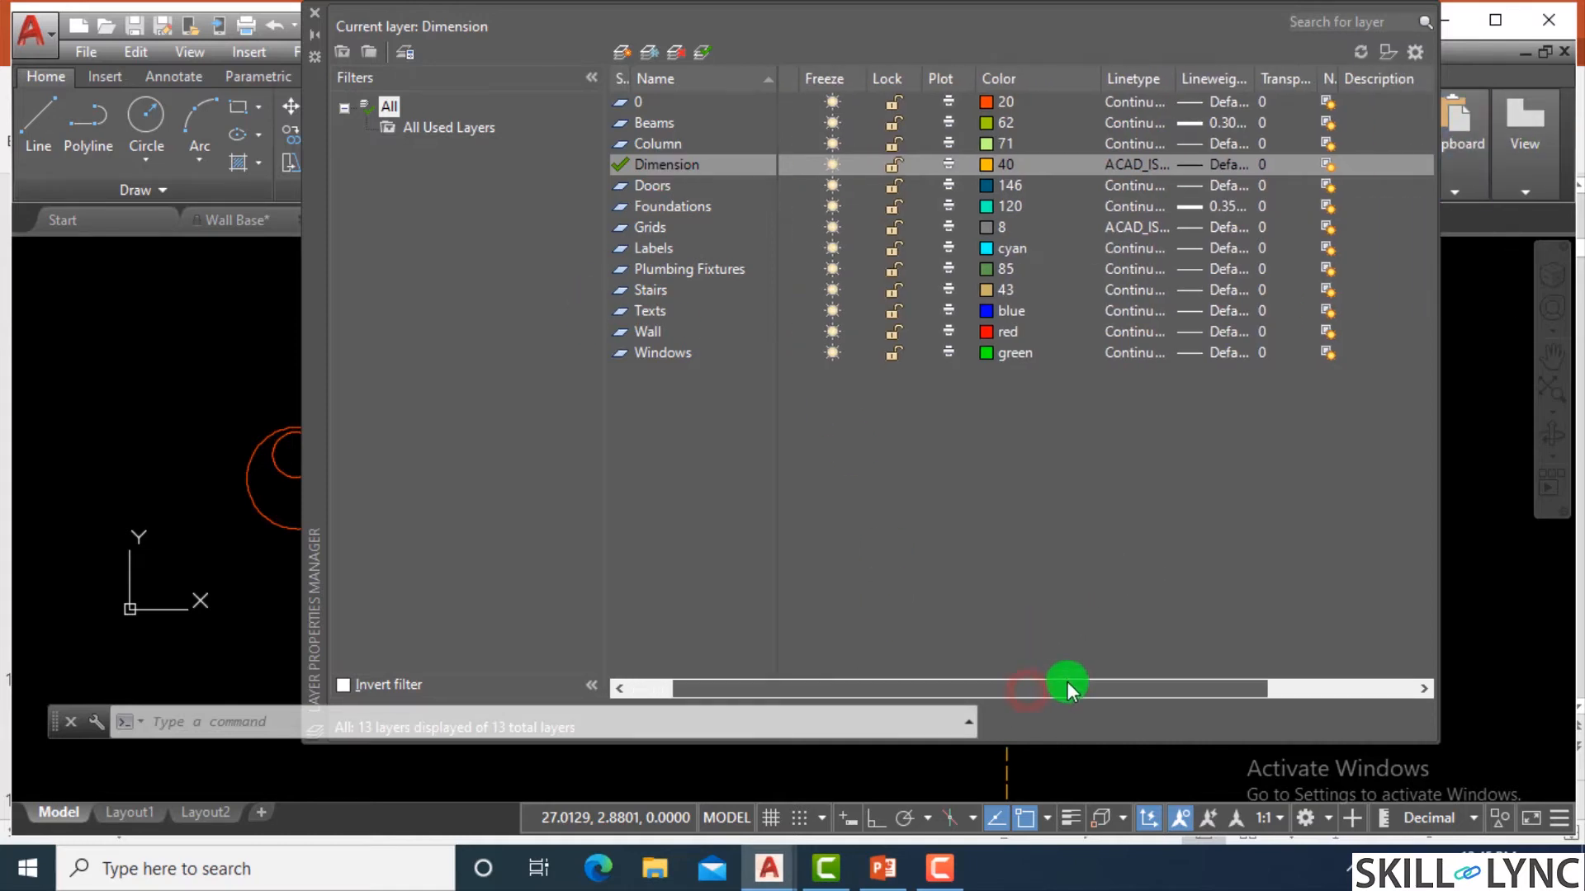
pyautogui.click(652, 335)
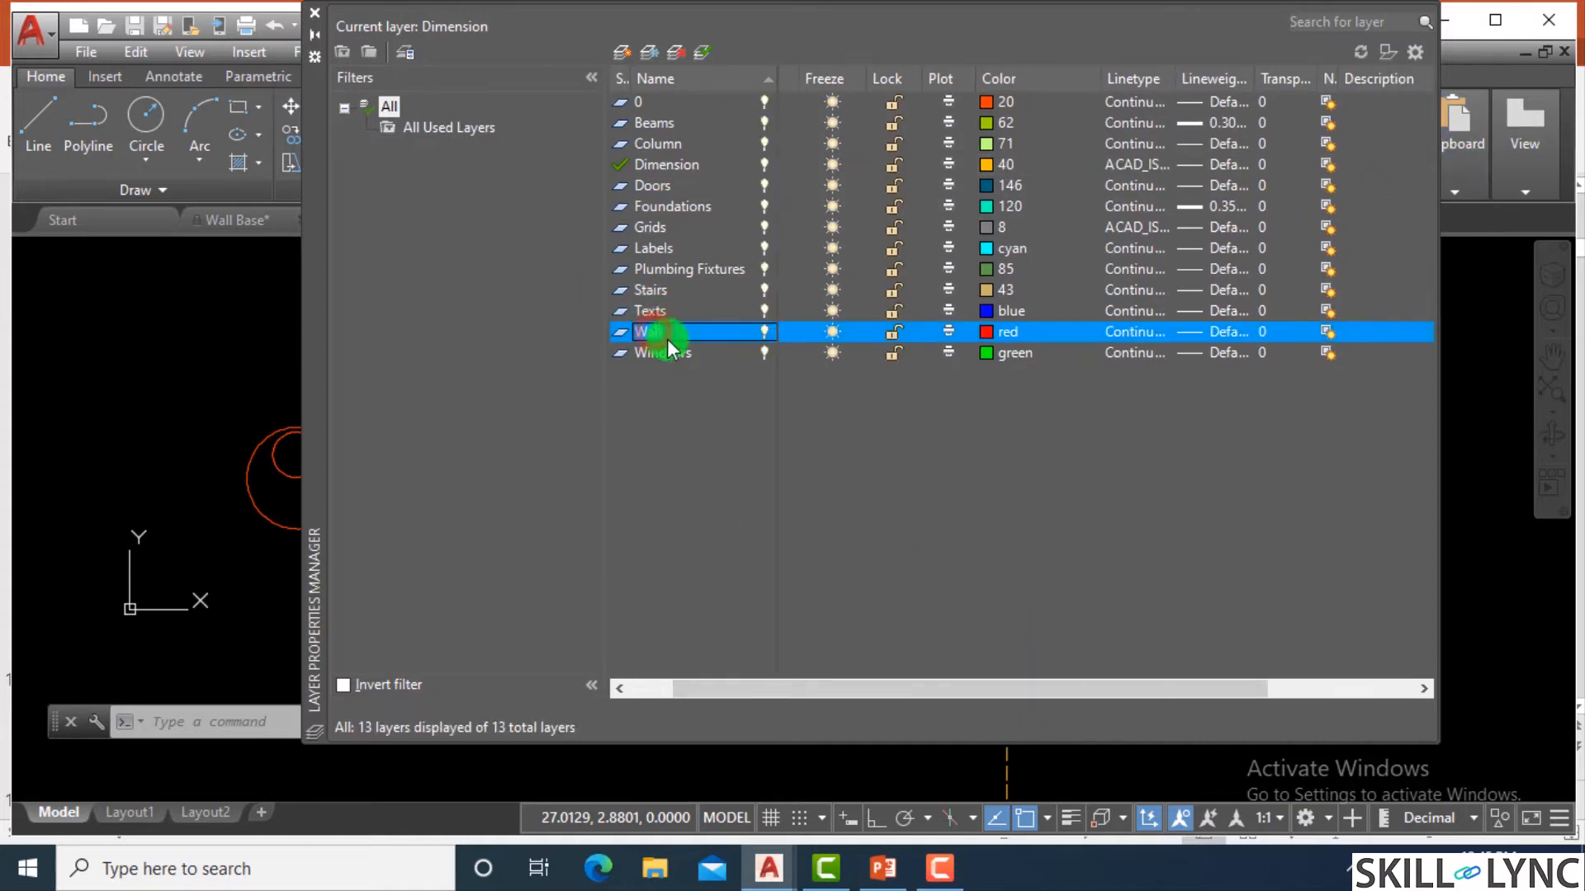
pyautogui.click(1378, 333)
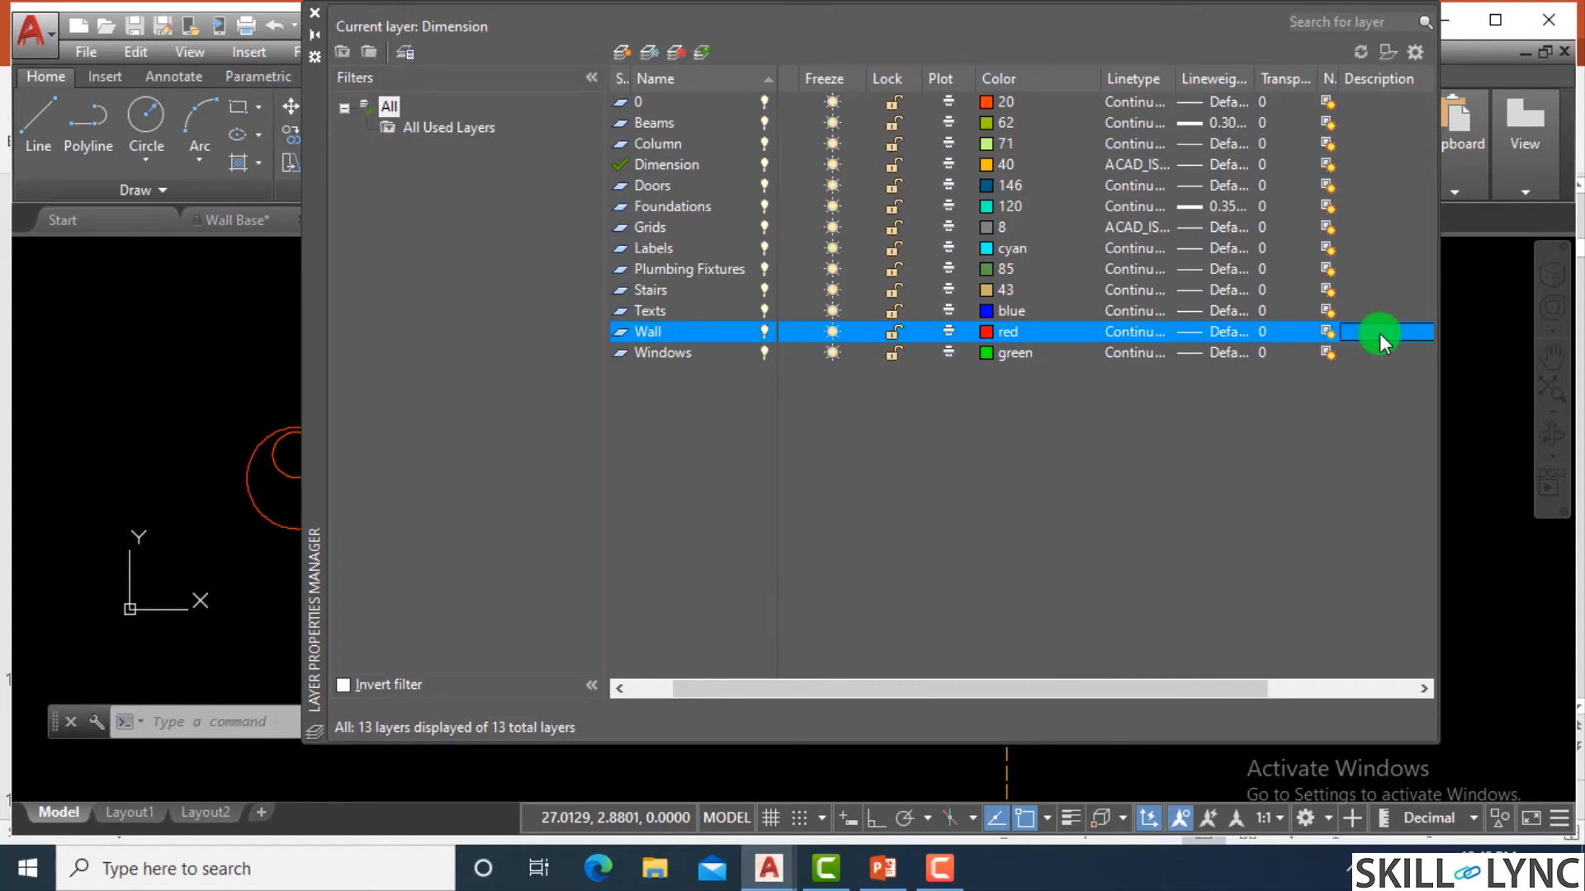
pyautogui.rightClick(698, 330)
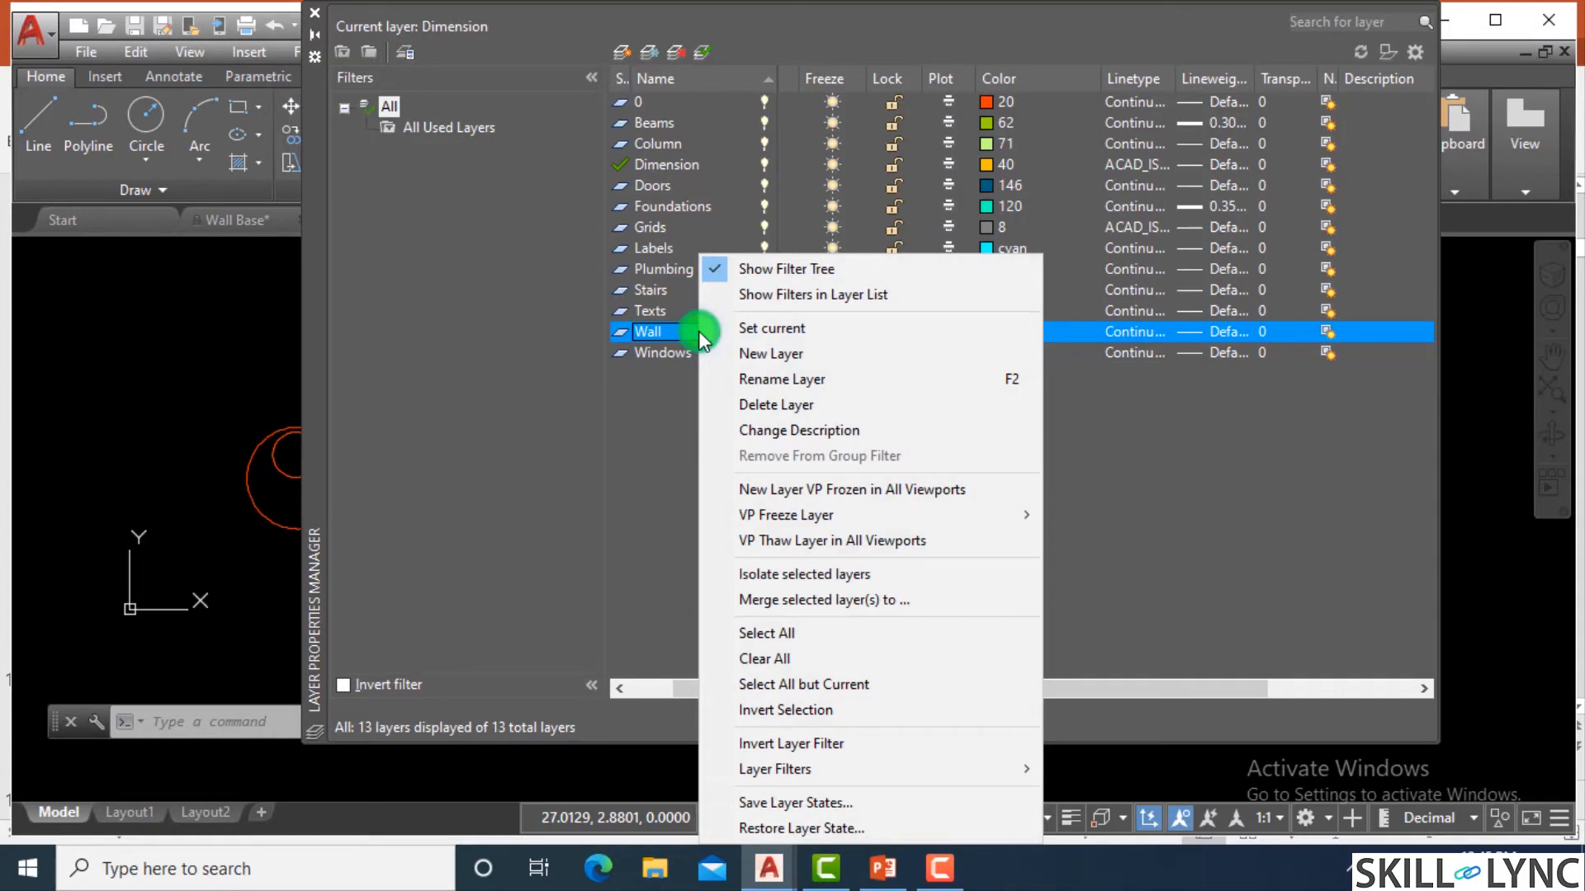
pyautogui.click(786, 428)
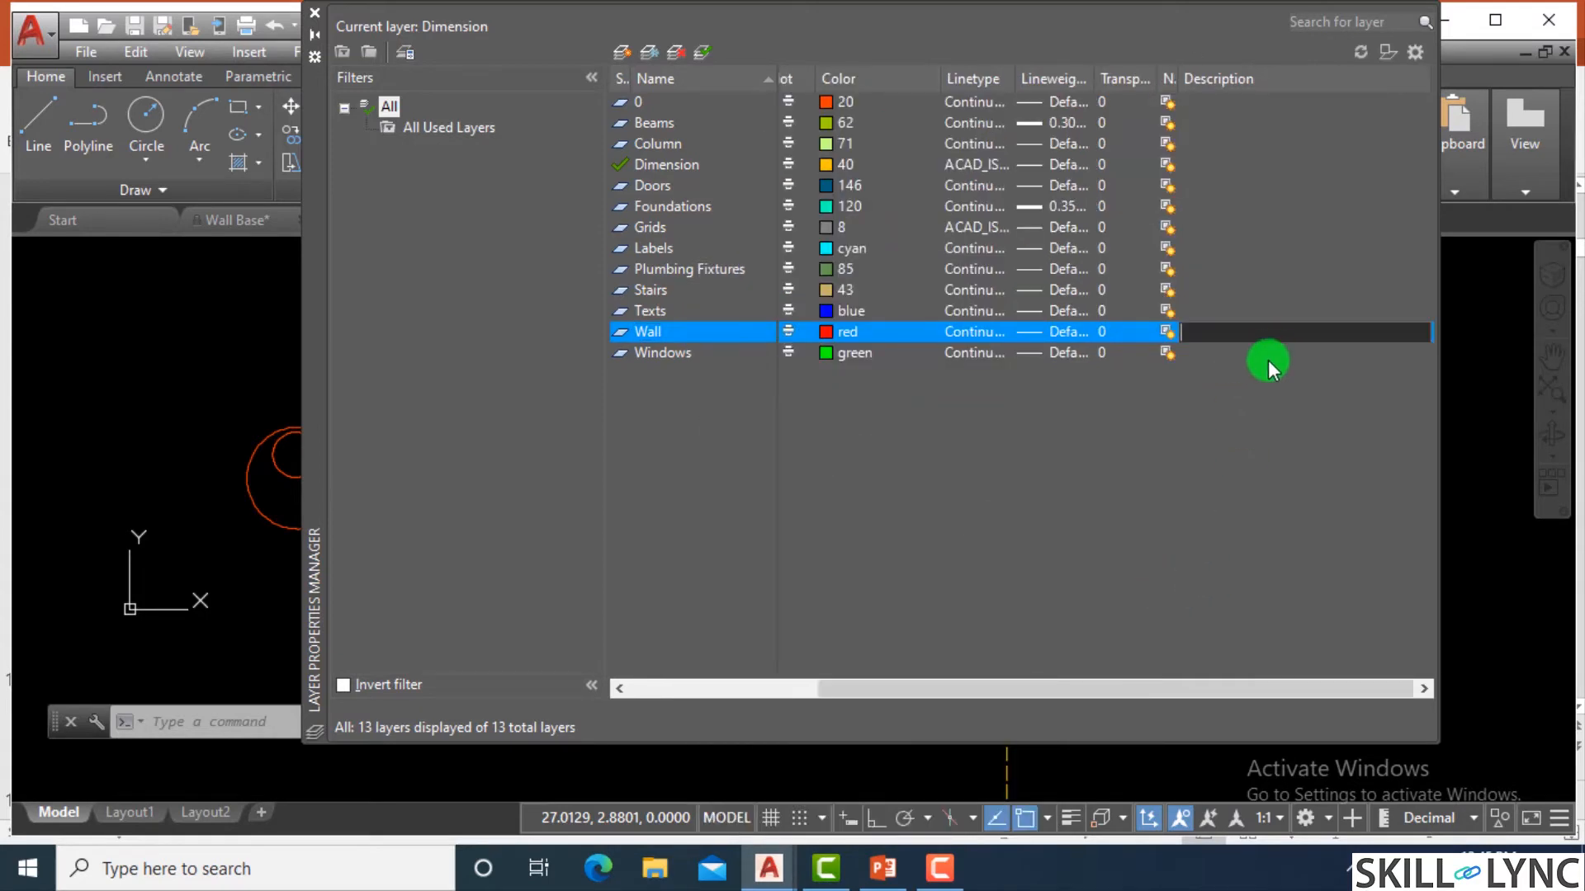
pyautogui.write('Walls of all types are define')
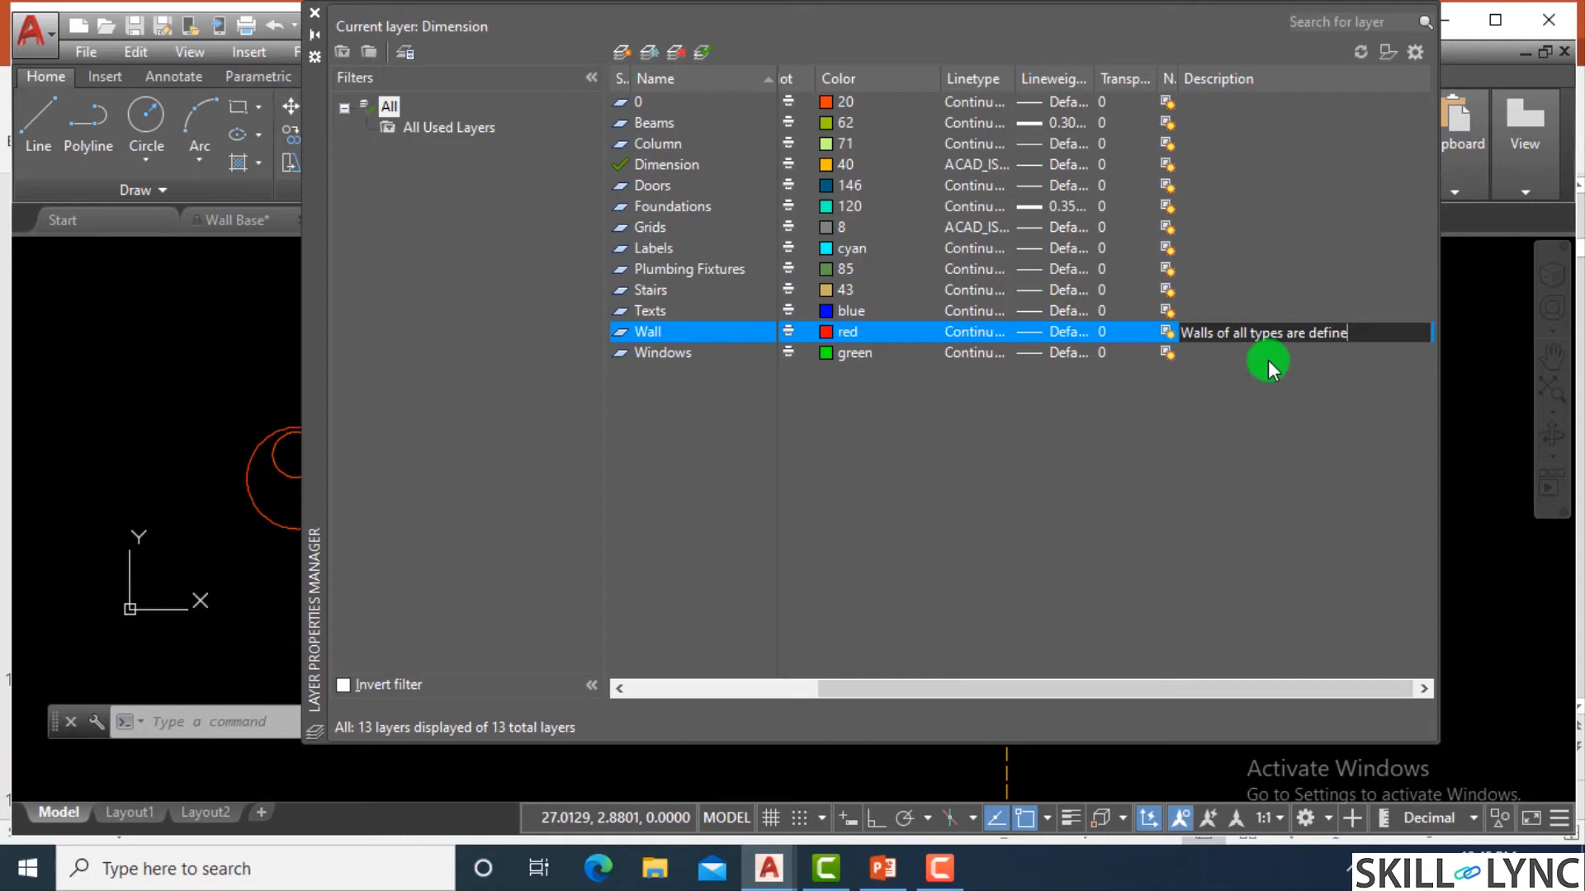
pyautogui.write('d in the layer')
pyautogui.press('Return')
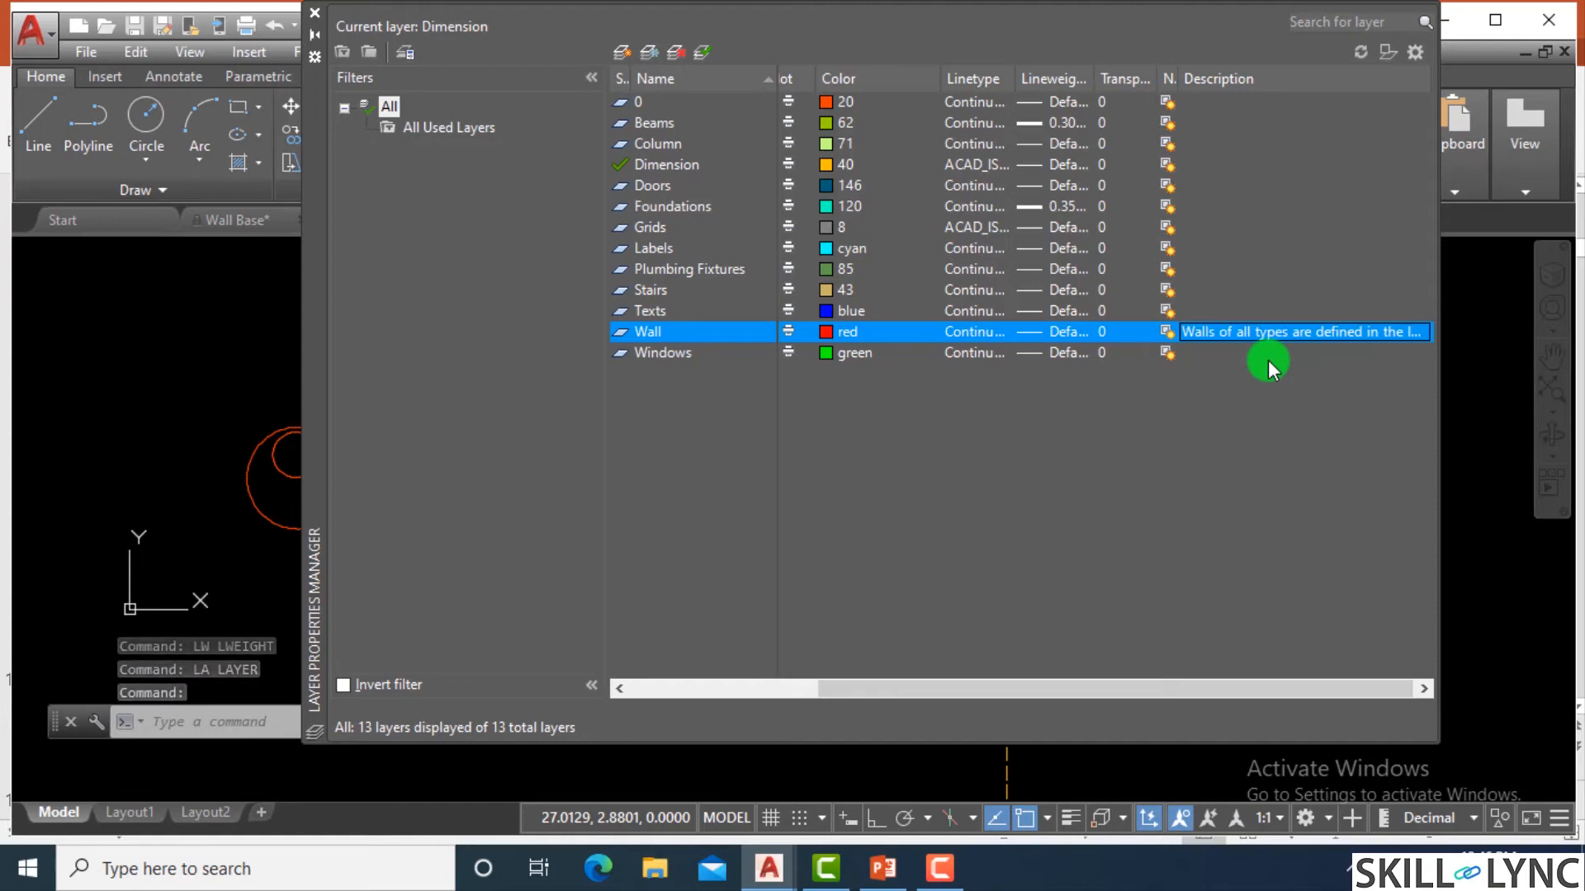
pyautogui.click(314, 15)
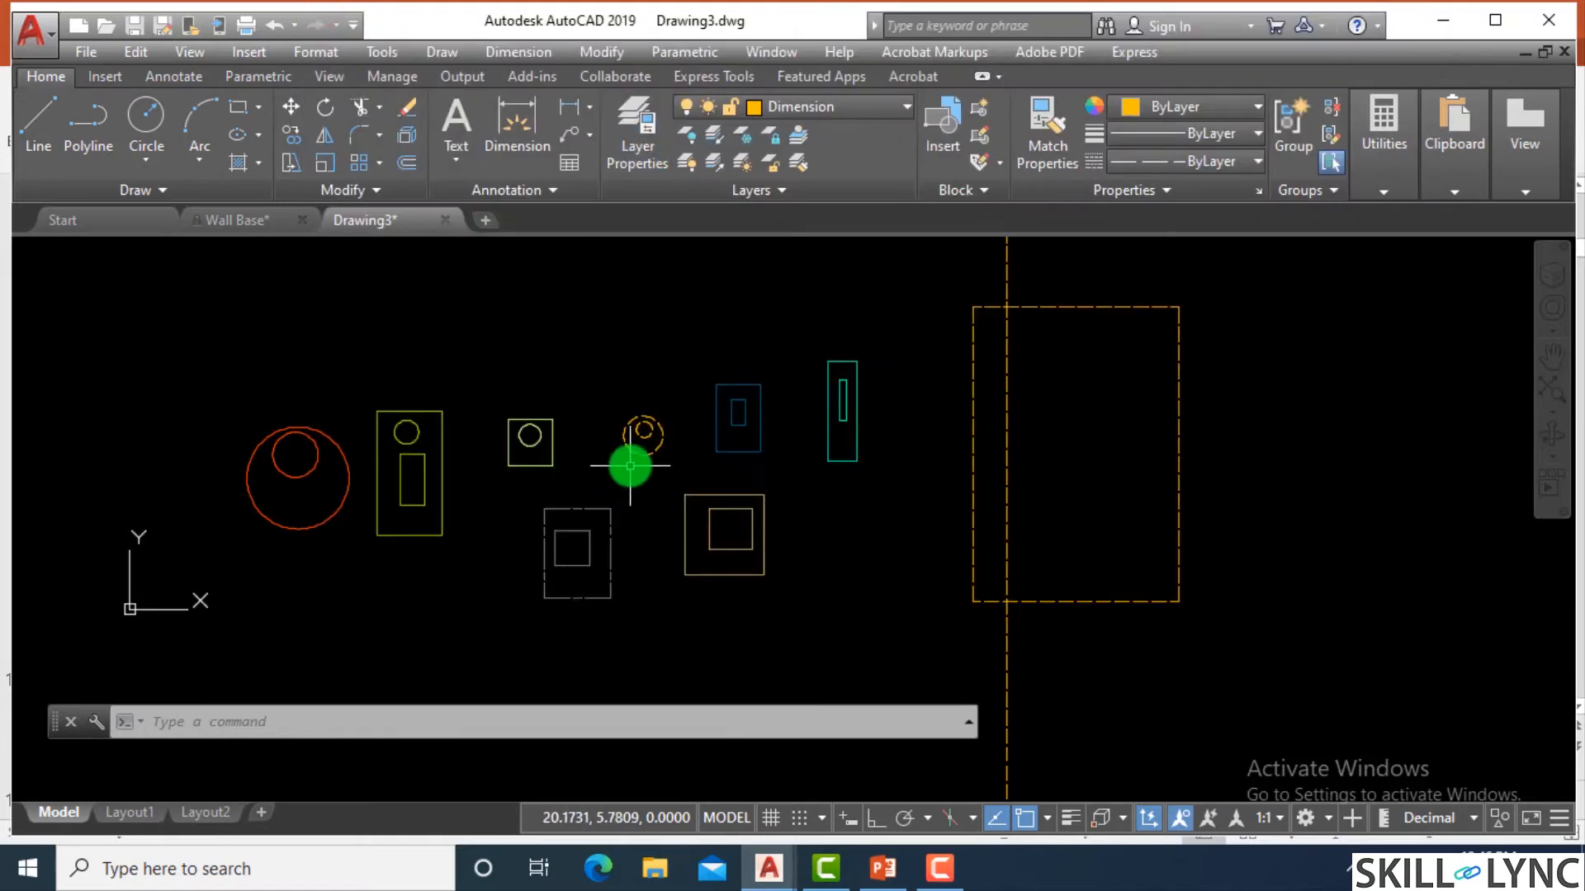
# Try to delete the current Dimension layer in the Layer Properties Manager, then close the manager.
pyautogui.moveTo(637, 453)
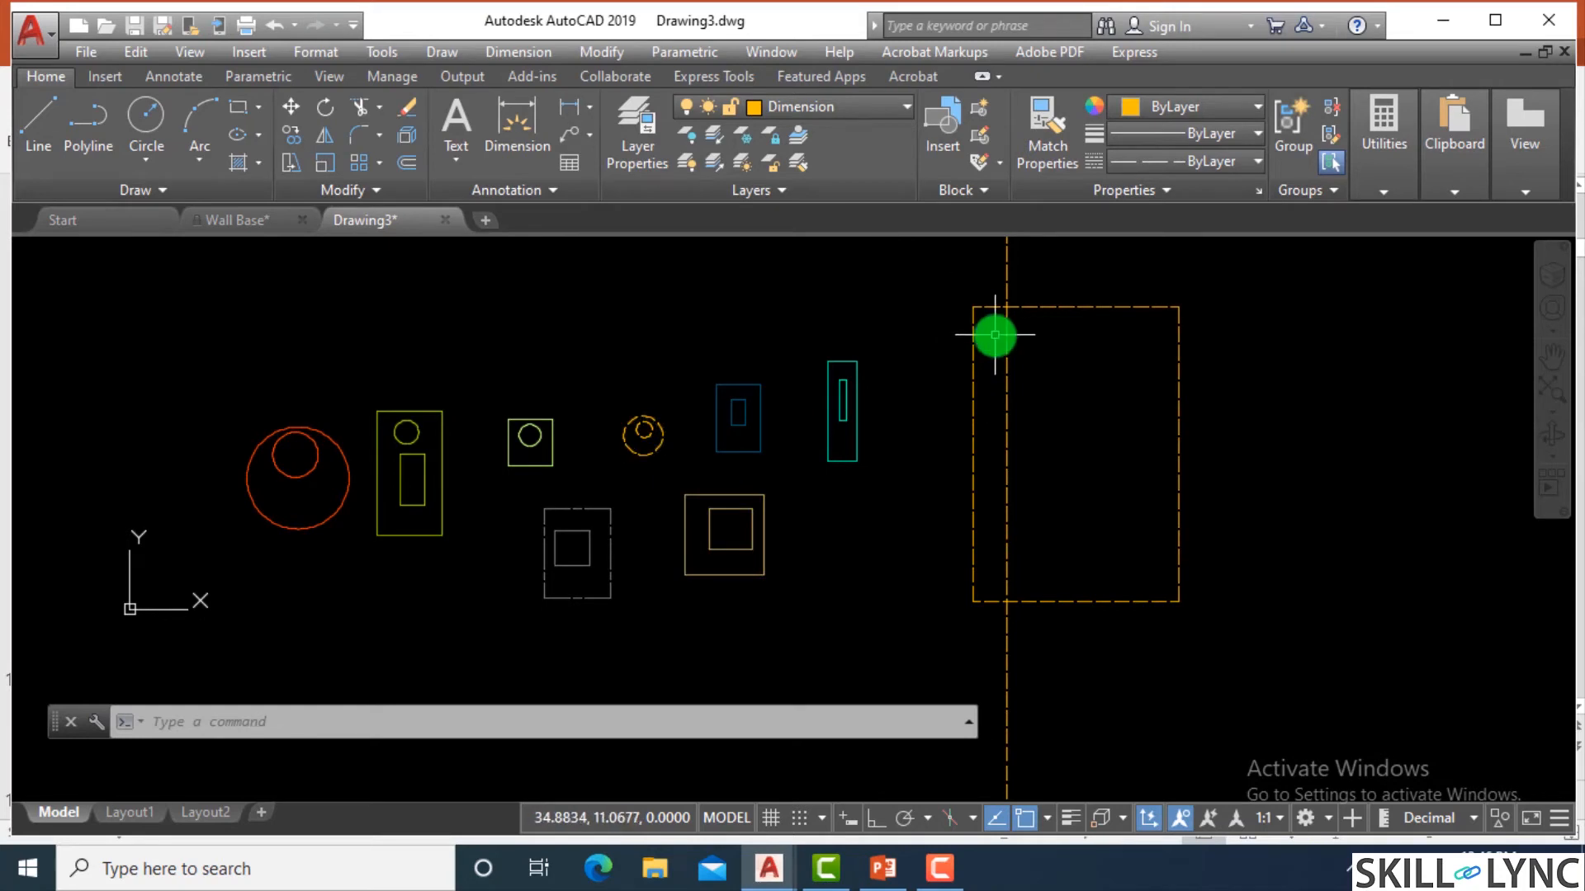
pyautogui.write('la')
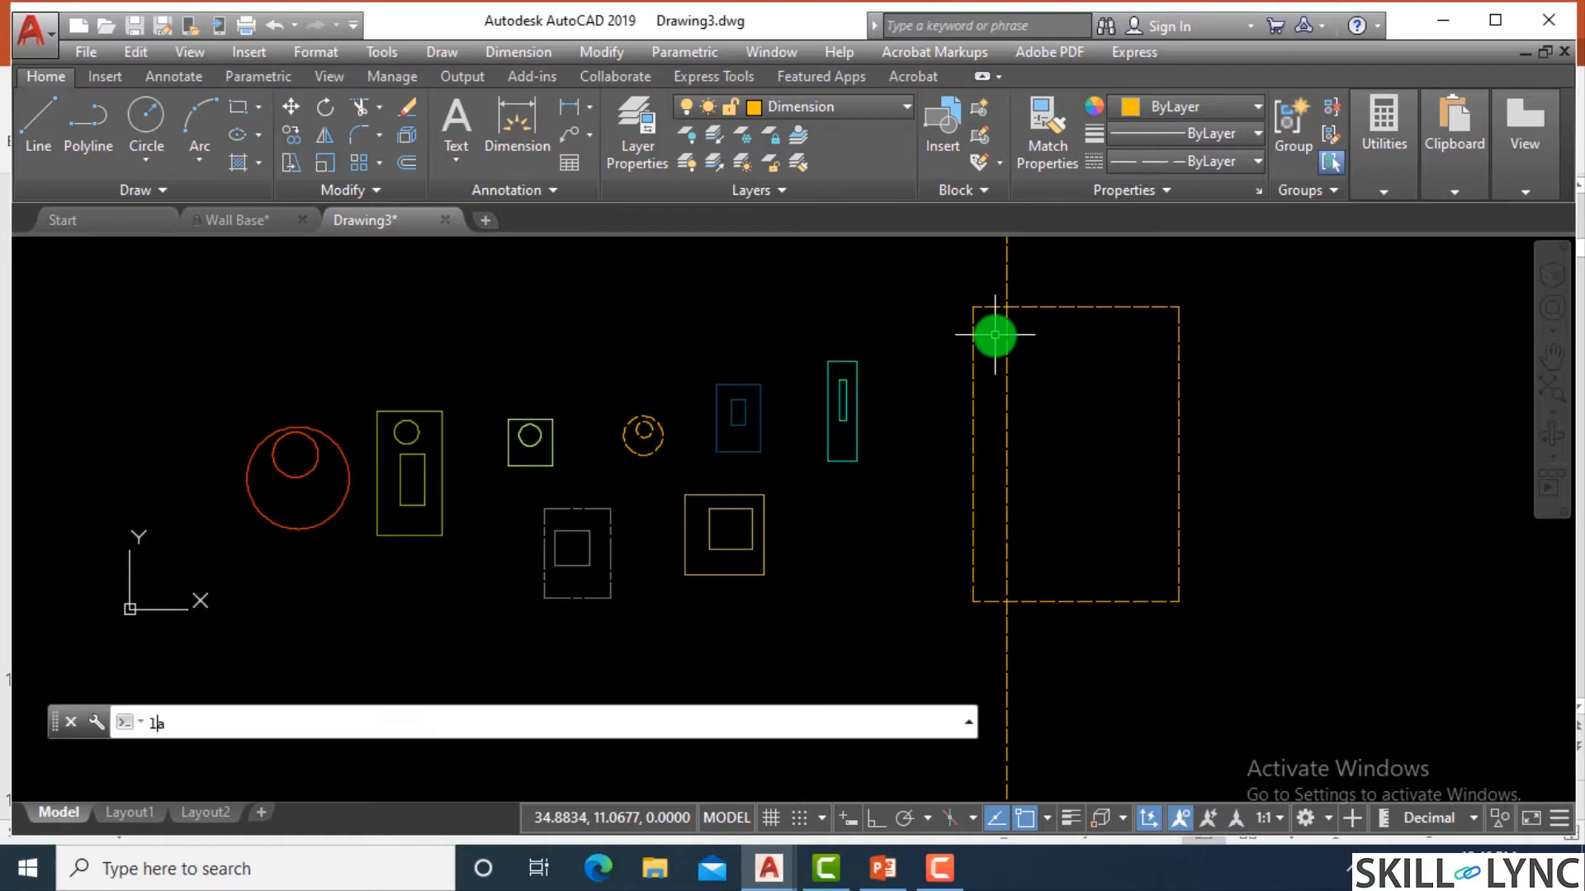
pyautogui.press('Return')
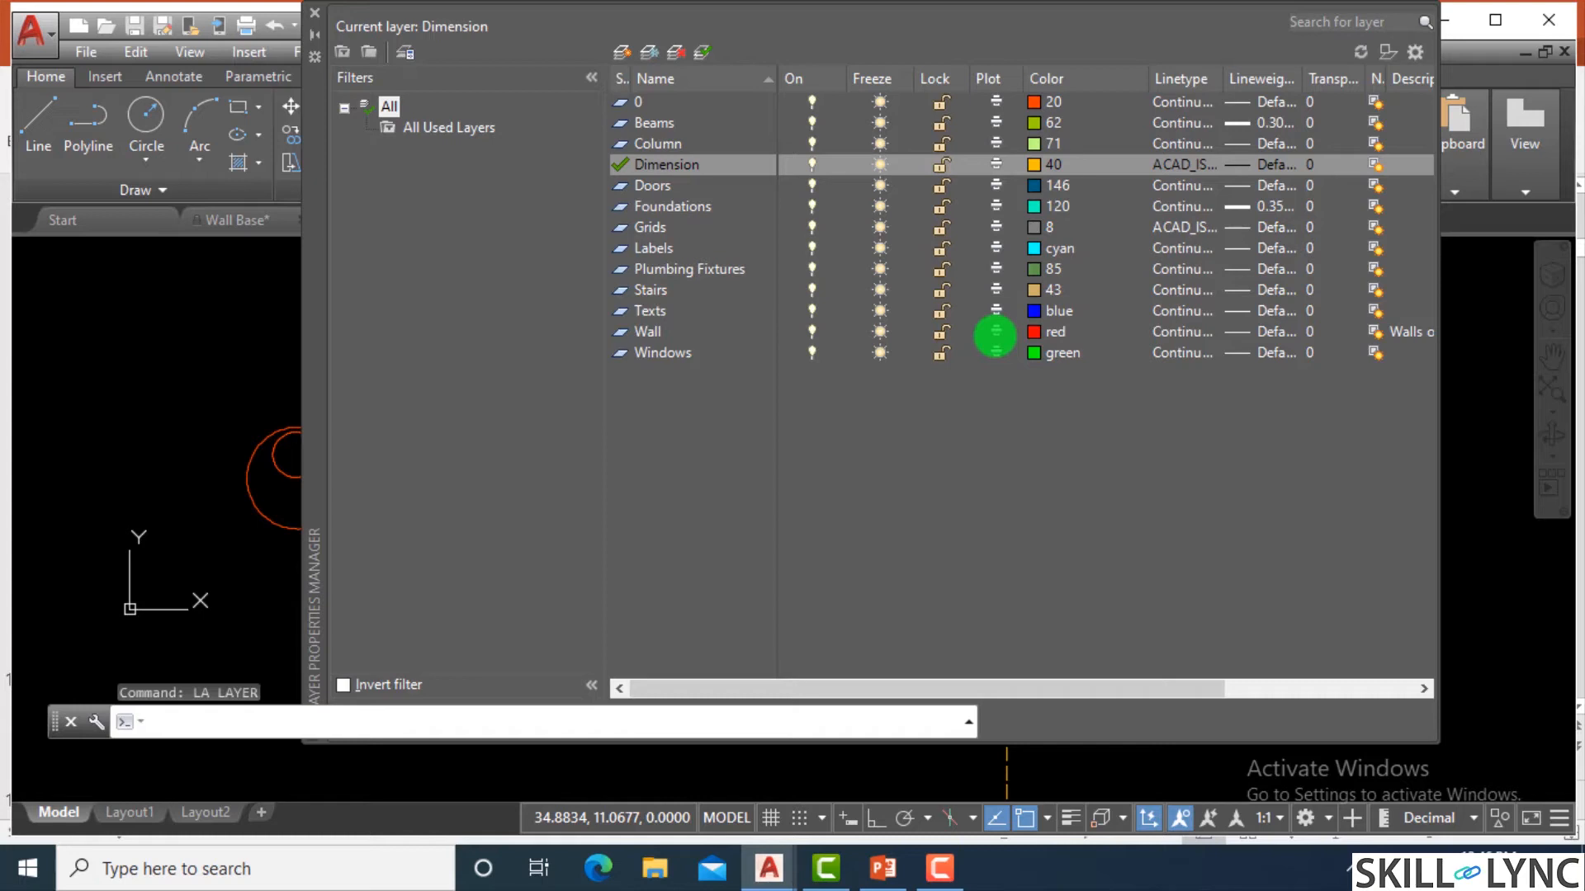
pyautogui.moveTo(1011, 687); pyautogui.dragTo(1180, 669)
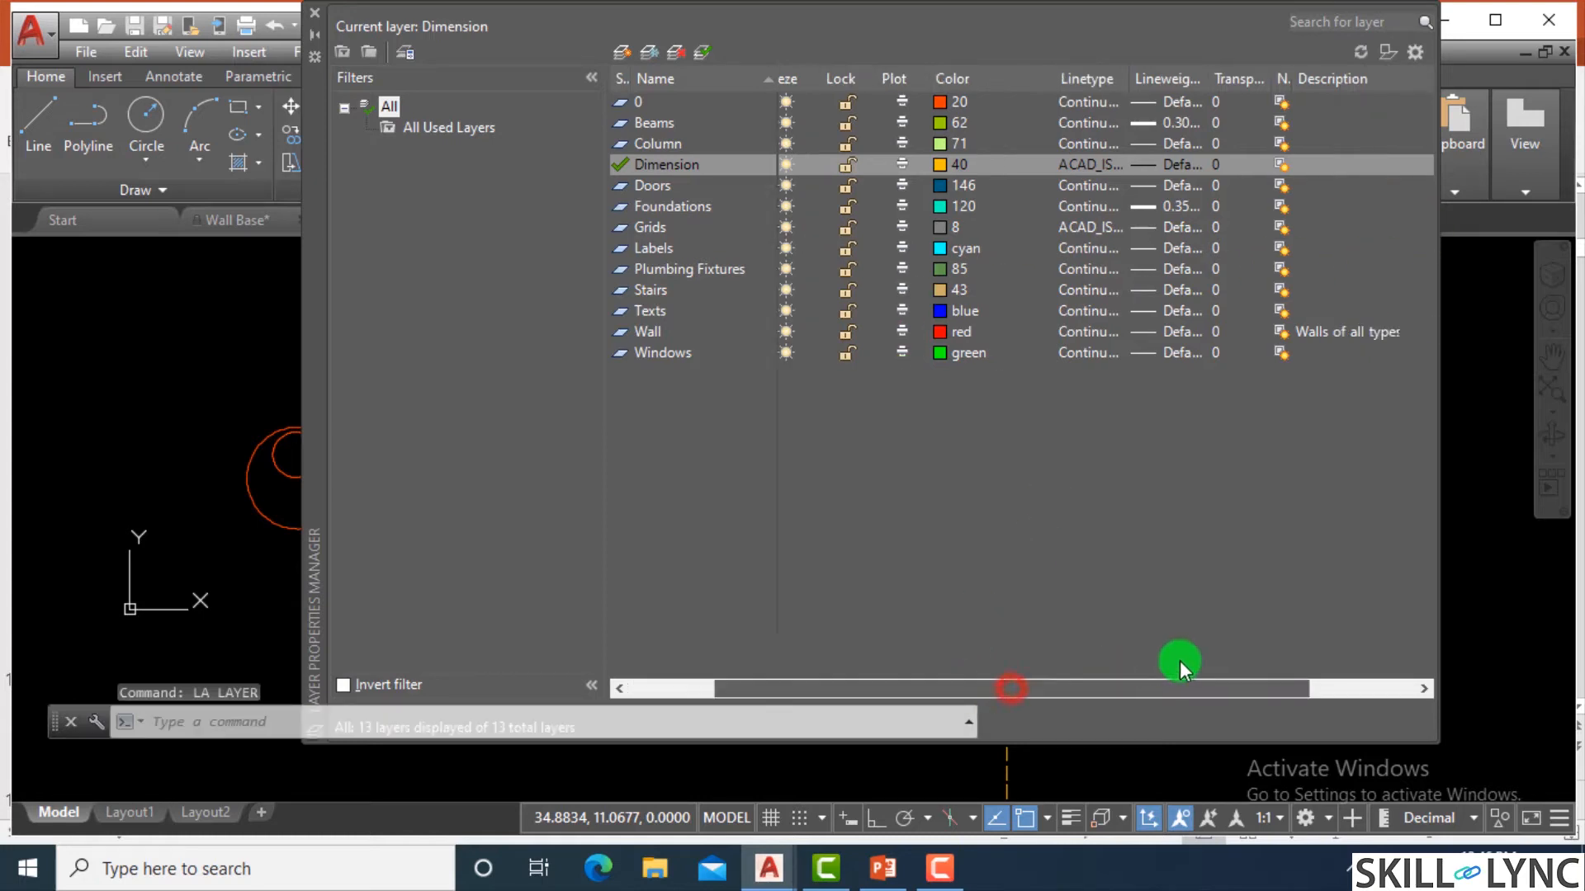
pyautogui.moveTo(949, 689); pyautogui.dragTo(850, 691)
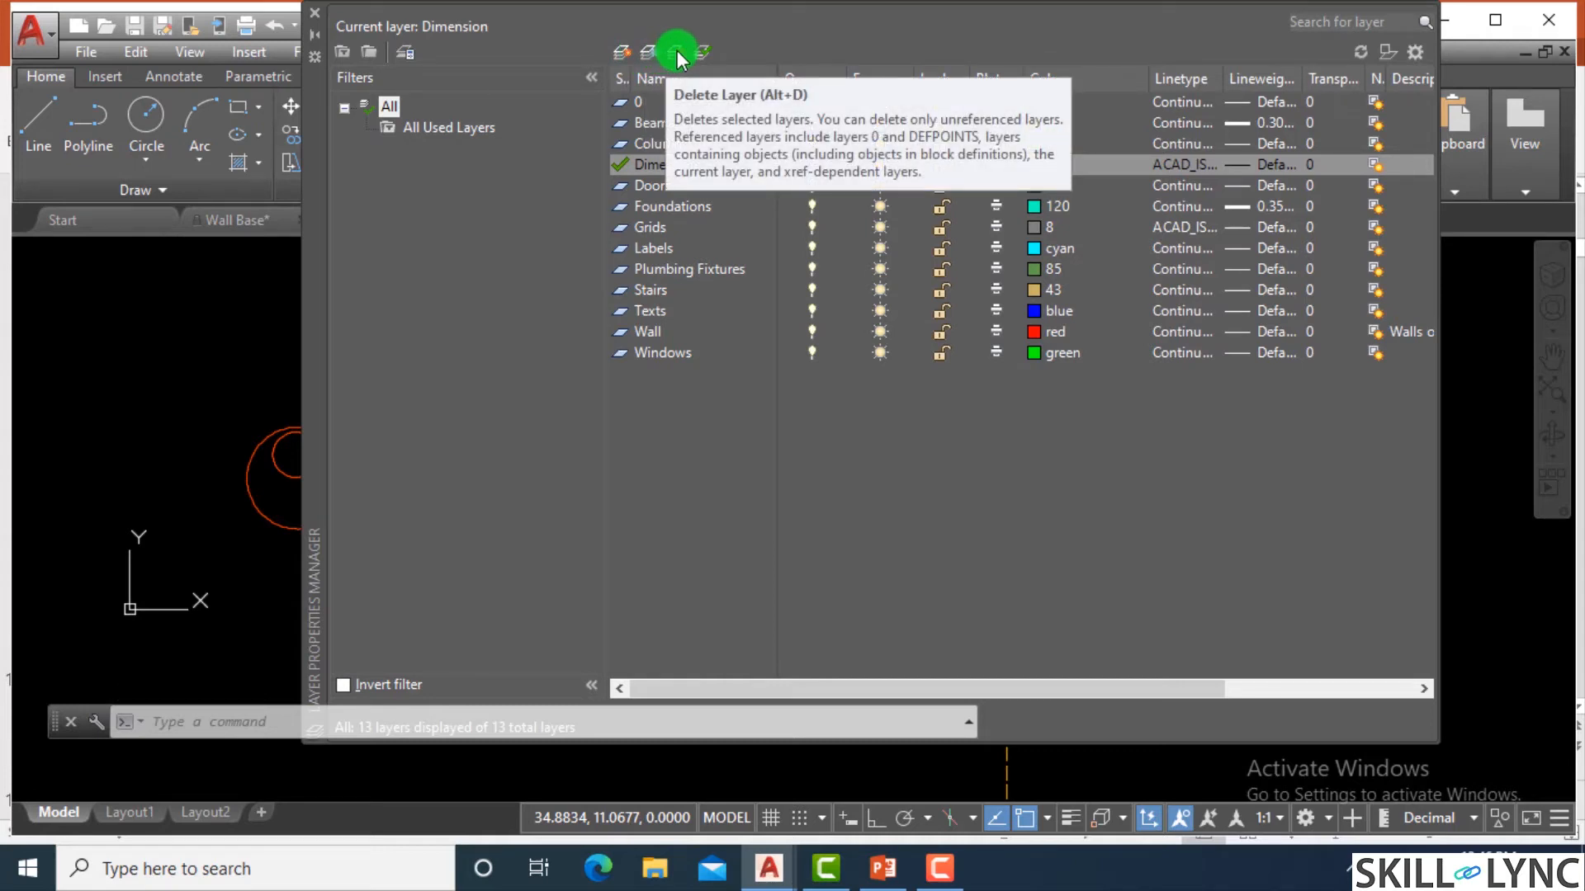
pyautogui.click(677, 56)
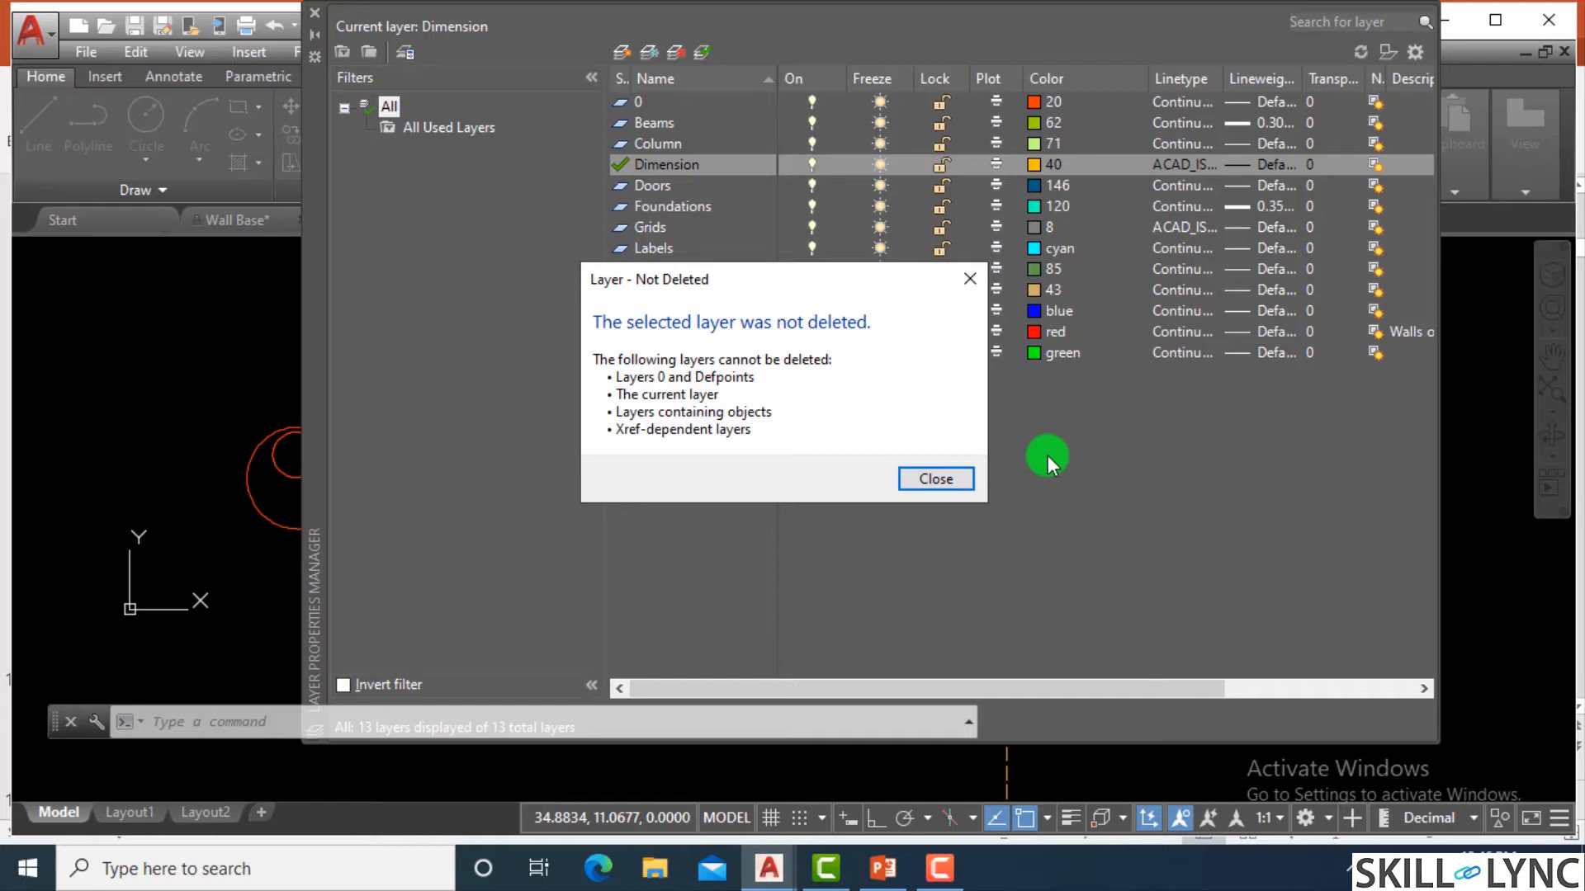
pyautogui.click(948, 473)
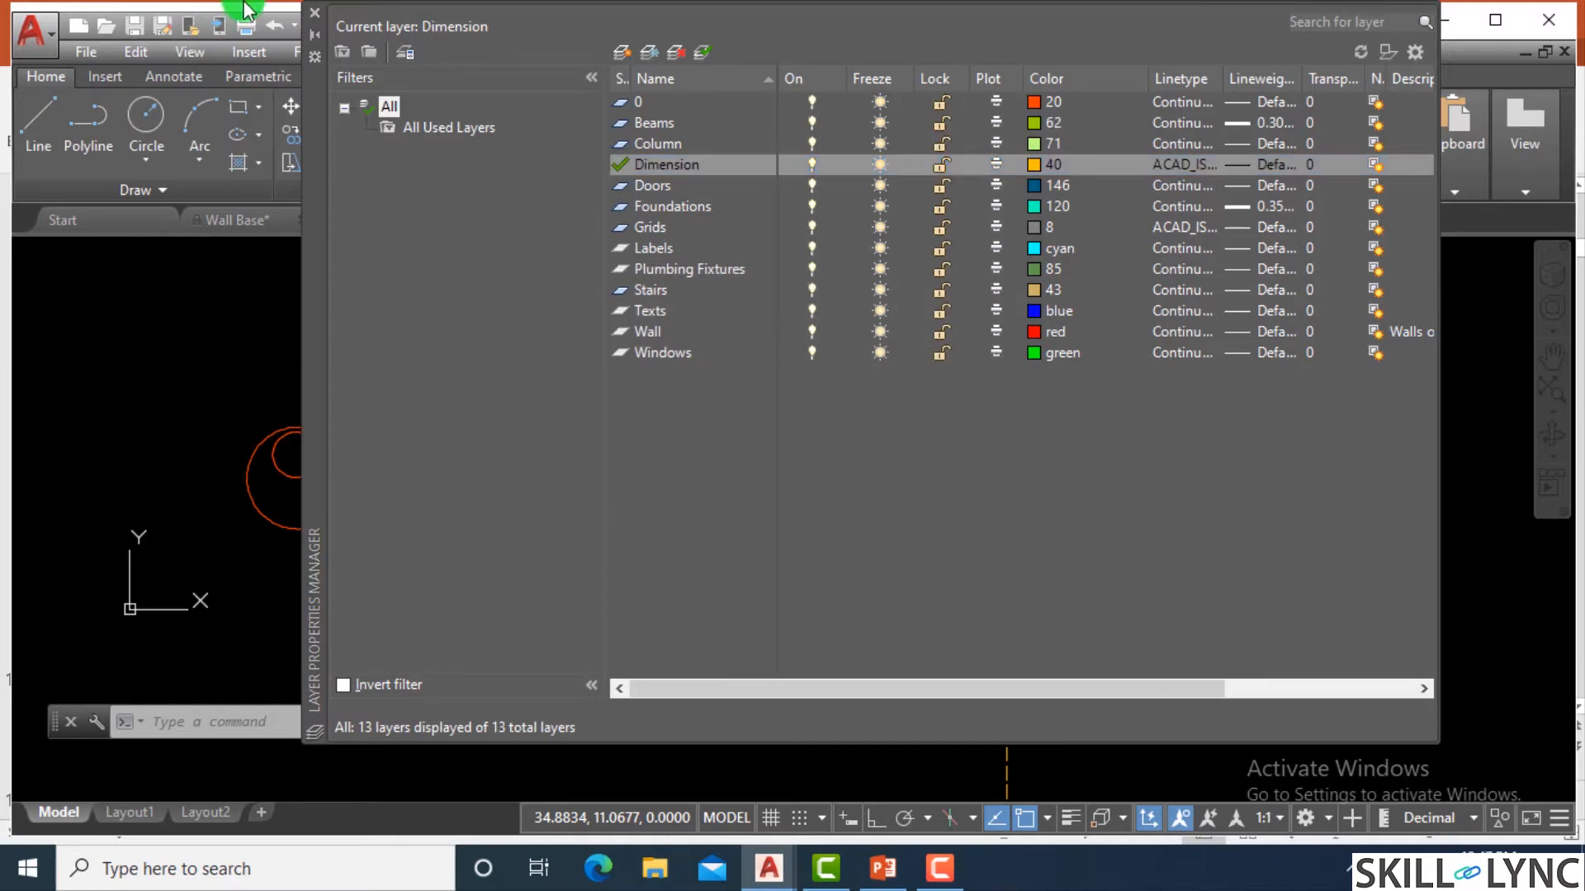
pyautogui.click(315, 13)
# Try to move the two red circles and the Beams rectangle group beside them to the Labels layer.
pyautogui.scroll(-2, 697, 492)
pyautogui.scroll(2, 1019, 493)
pyautogui.scroll(-2, 1018, 493)
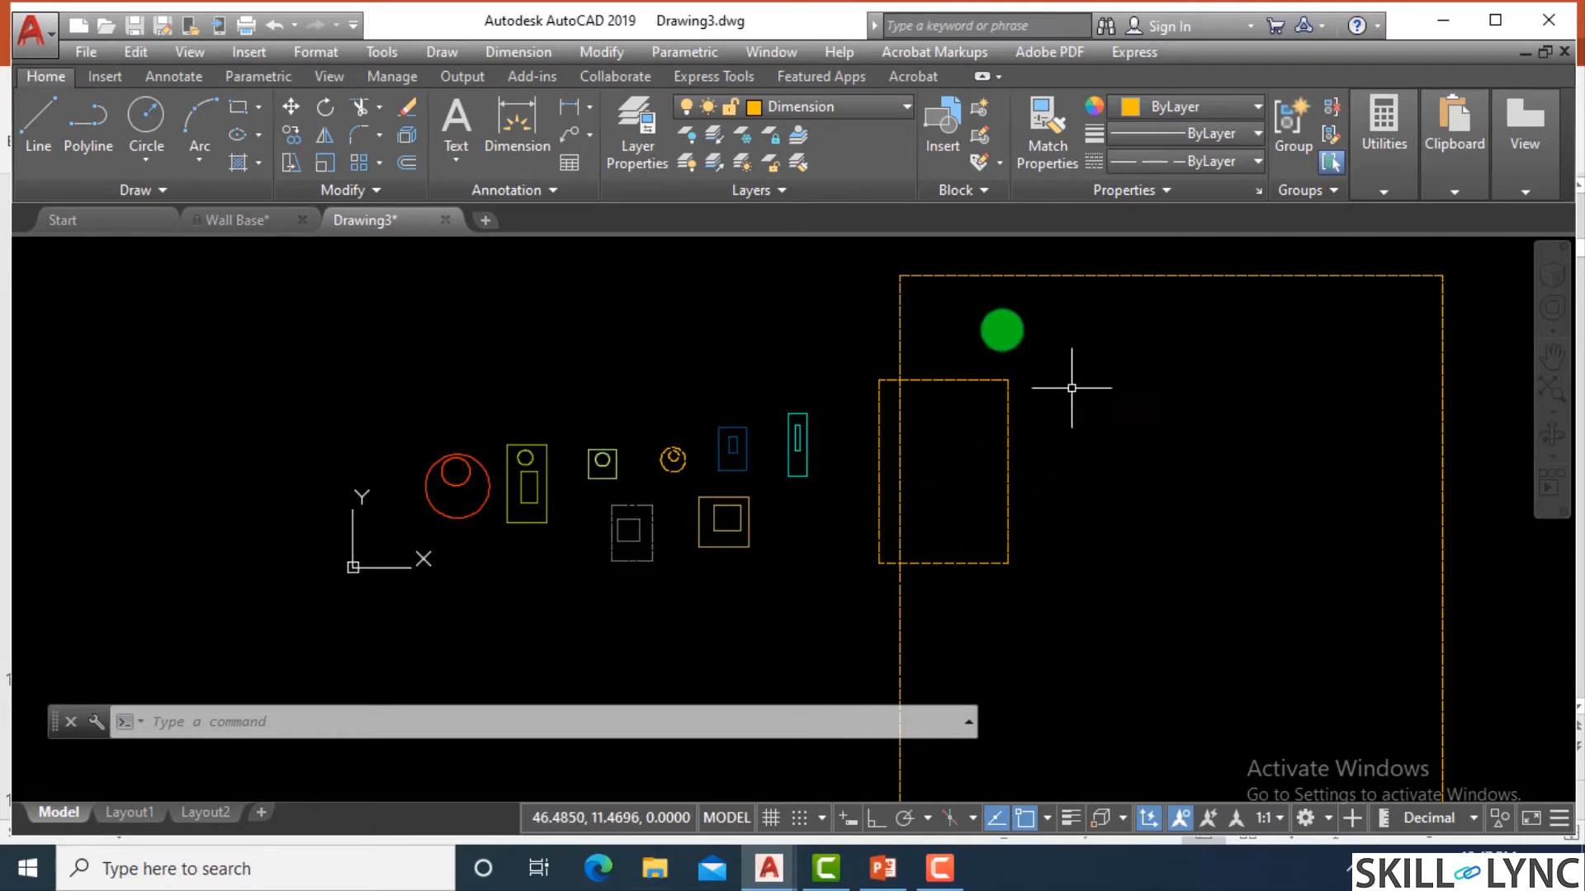
pyautogui.scroll(4, 406, 502)
pyautogui.click(524, 560)
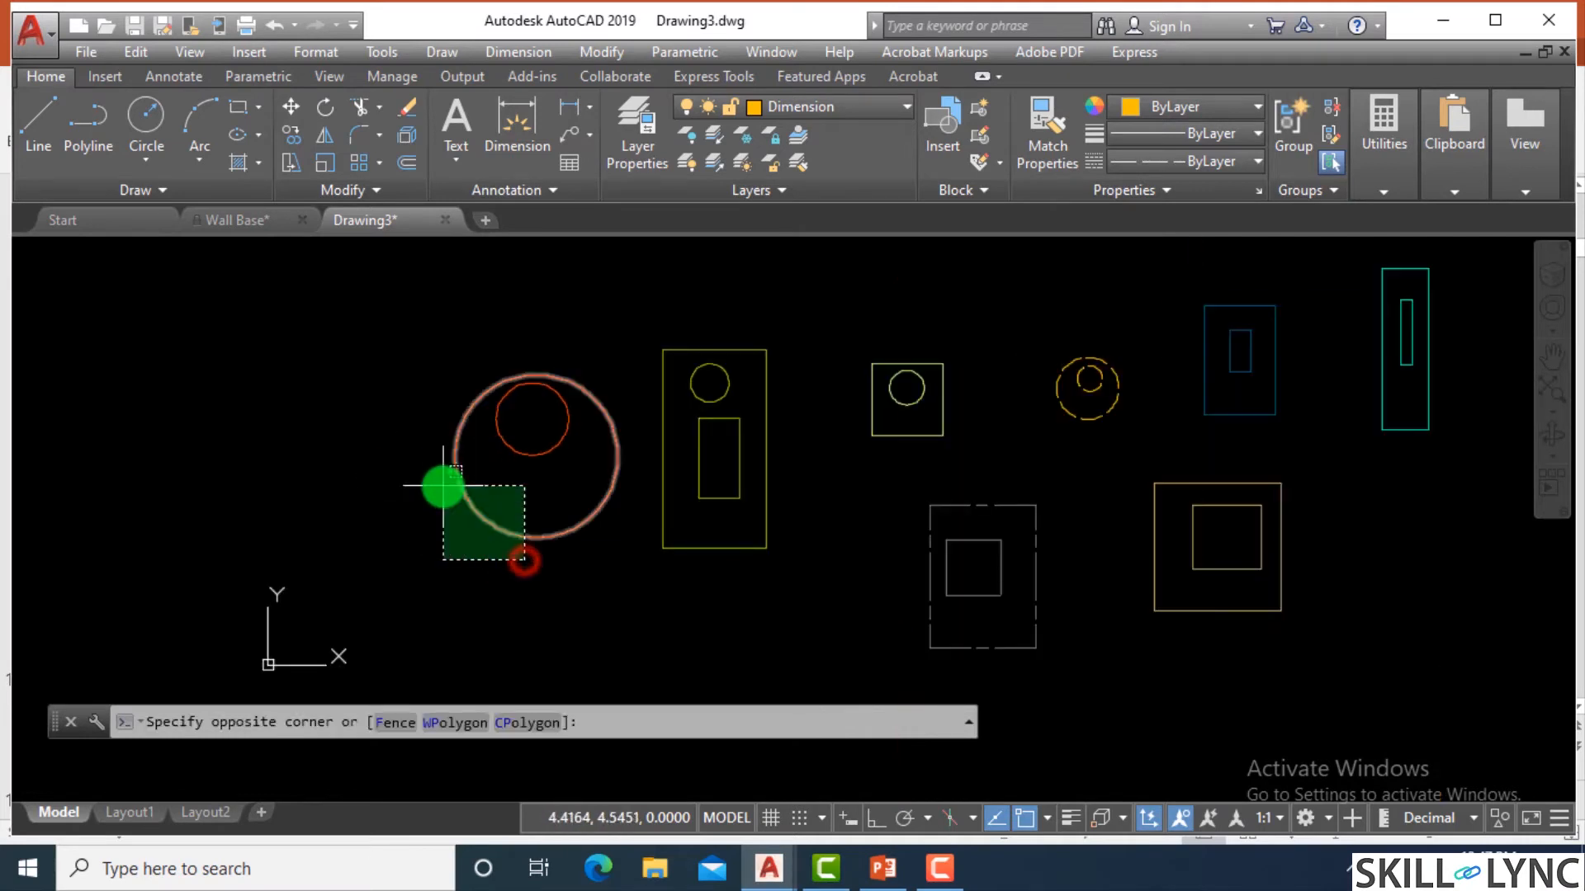
pyautogui.click(443, 486)
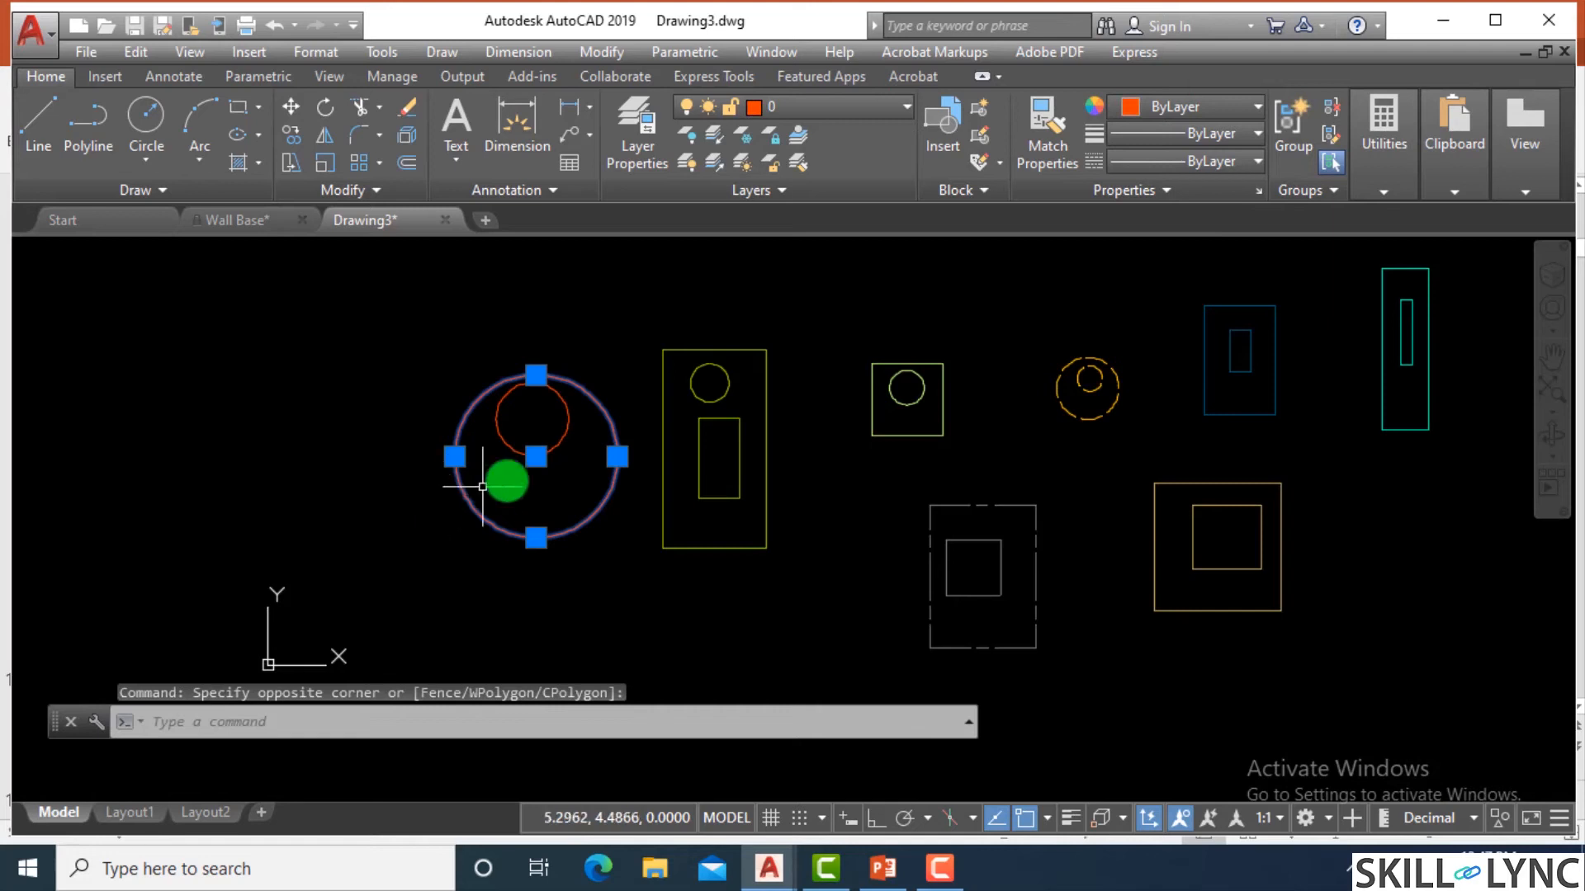
pyautogui.click(553, 473)
pyautogui.click(507, 419)
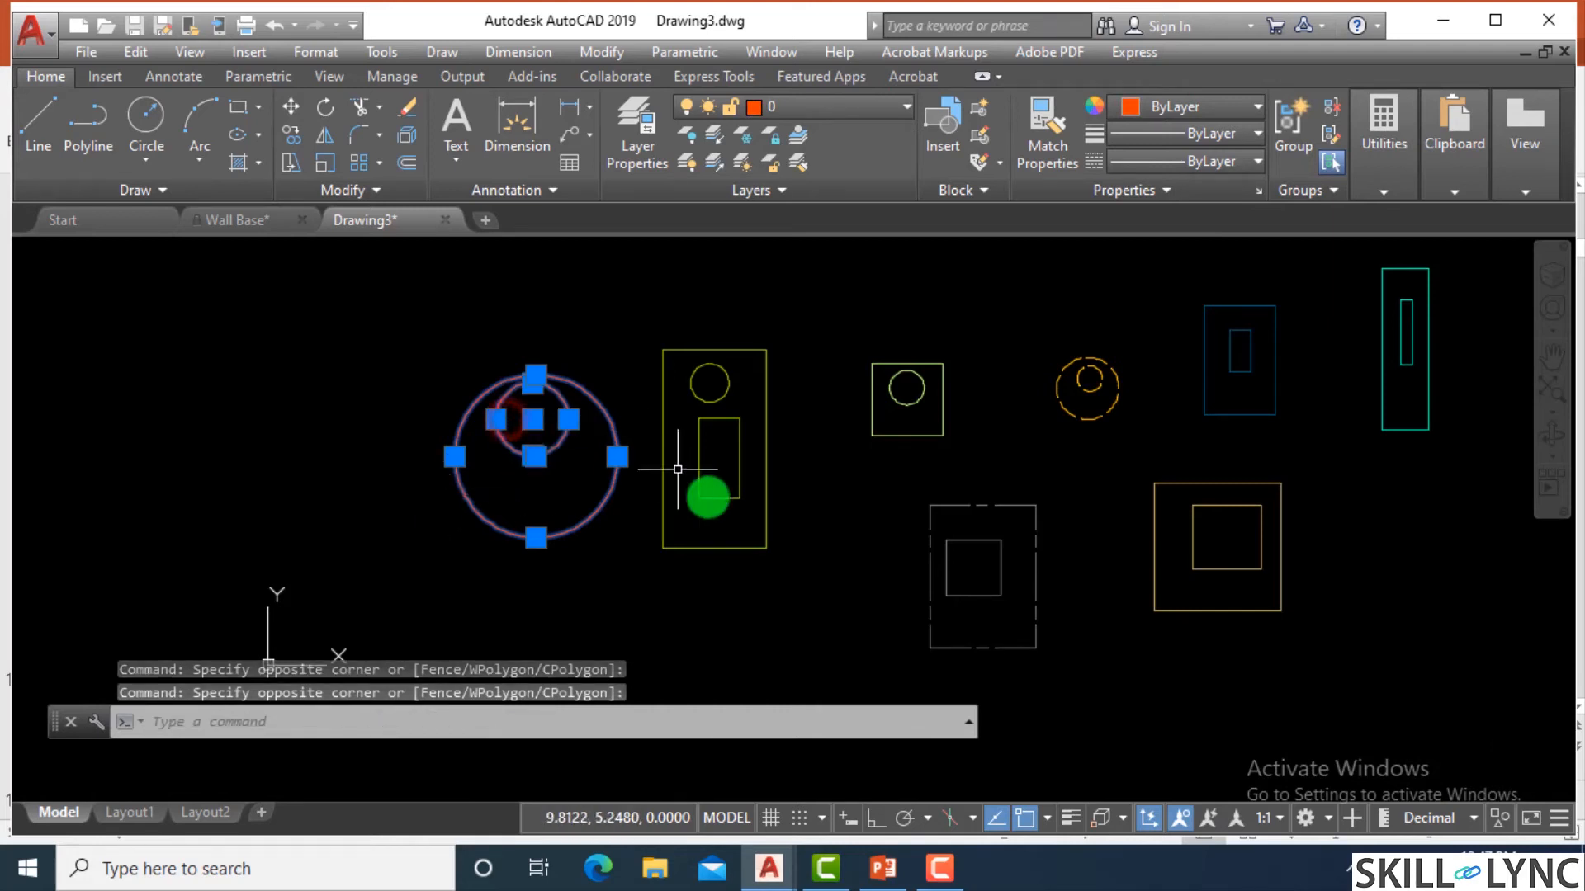
pyautogui.click(784, 596)
pyautogui.click(451, 303)
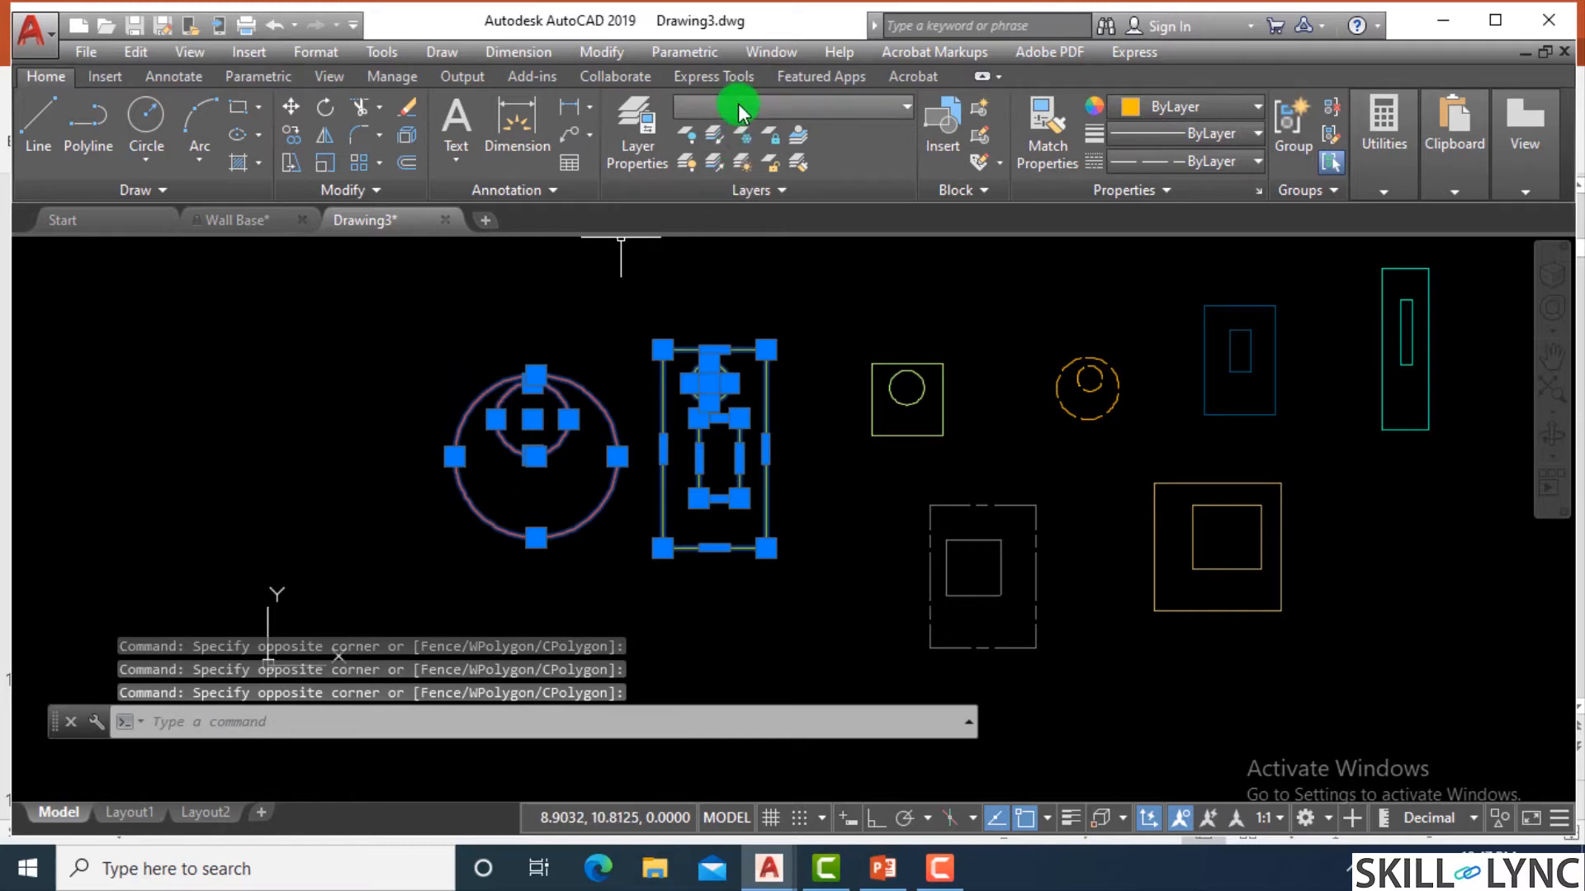
pyautogui.click(743, 114)
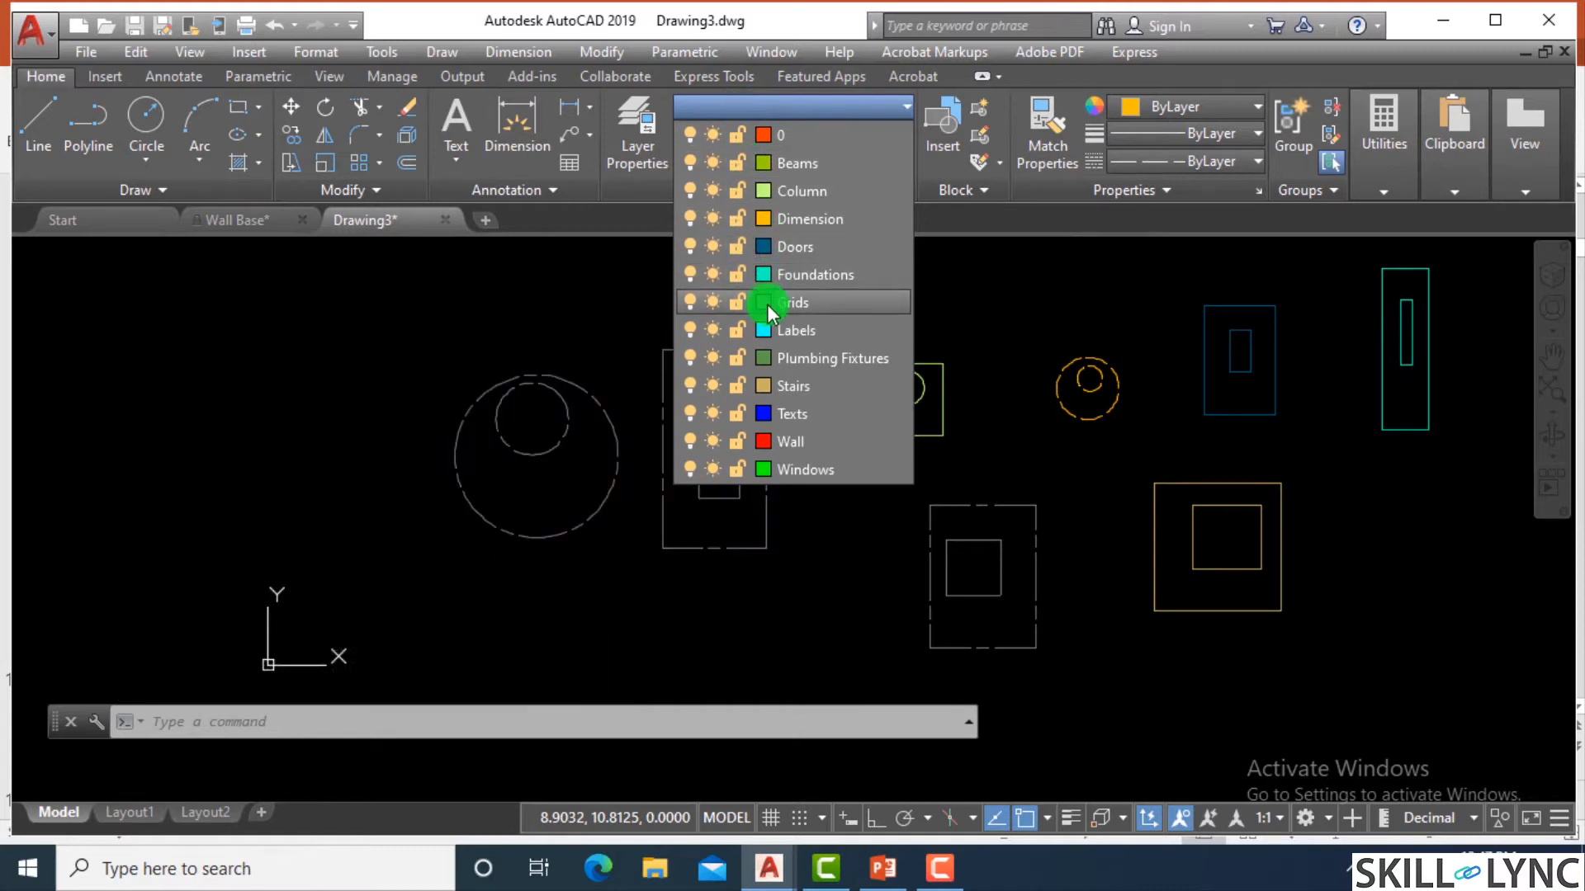
pyautogui.click(764, 330)
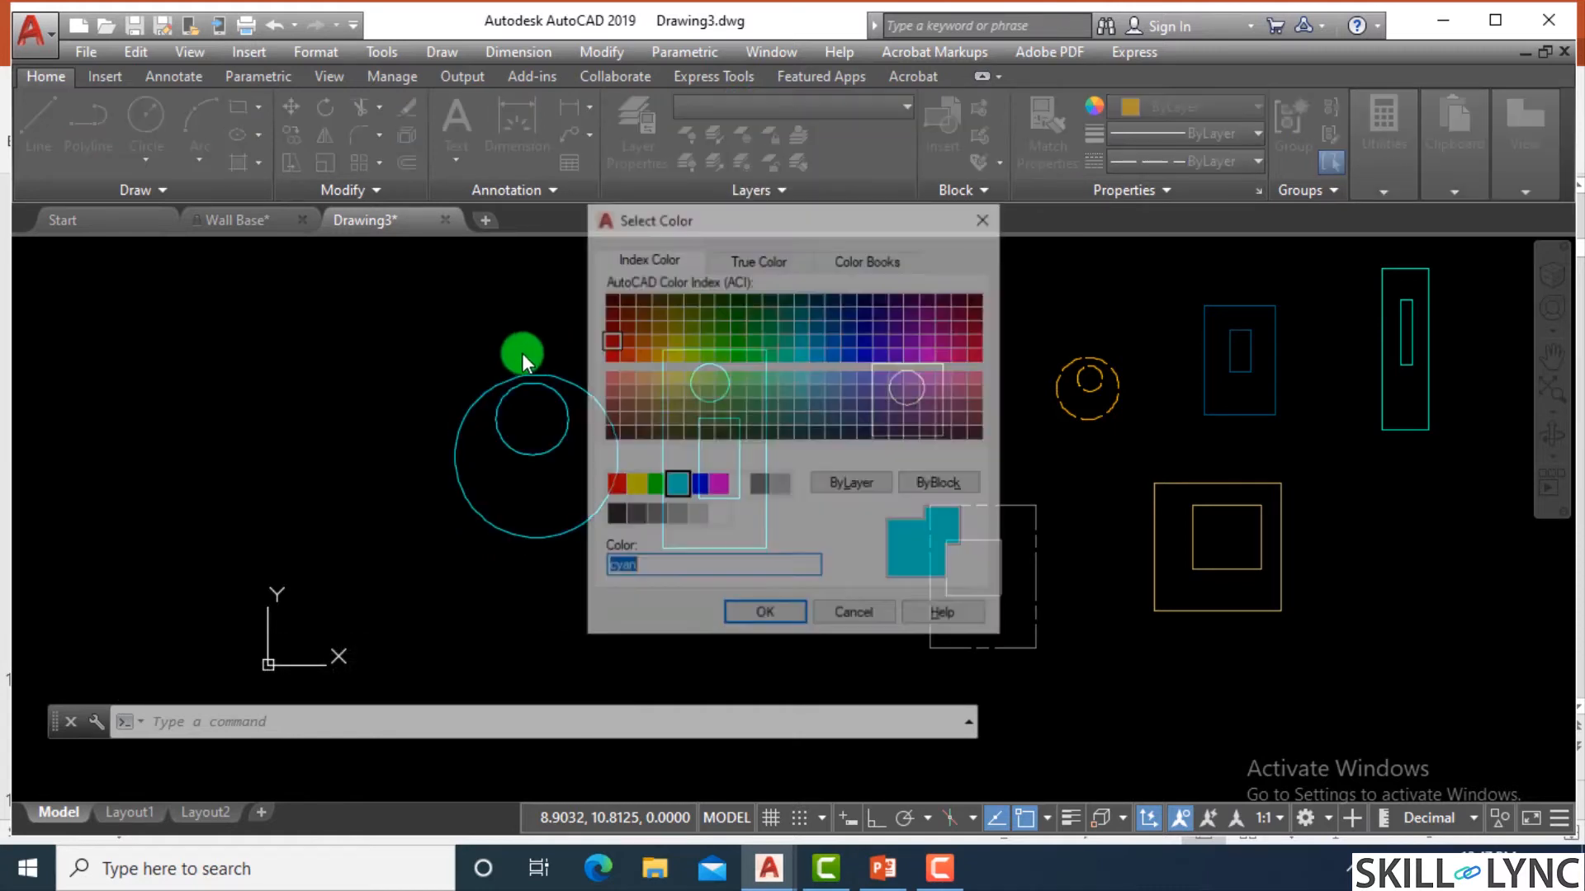
pyautogui.click(747, 617)
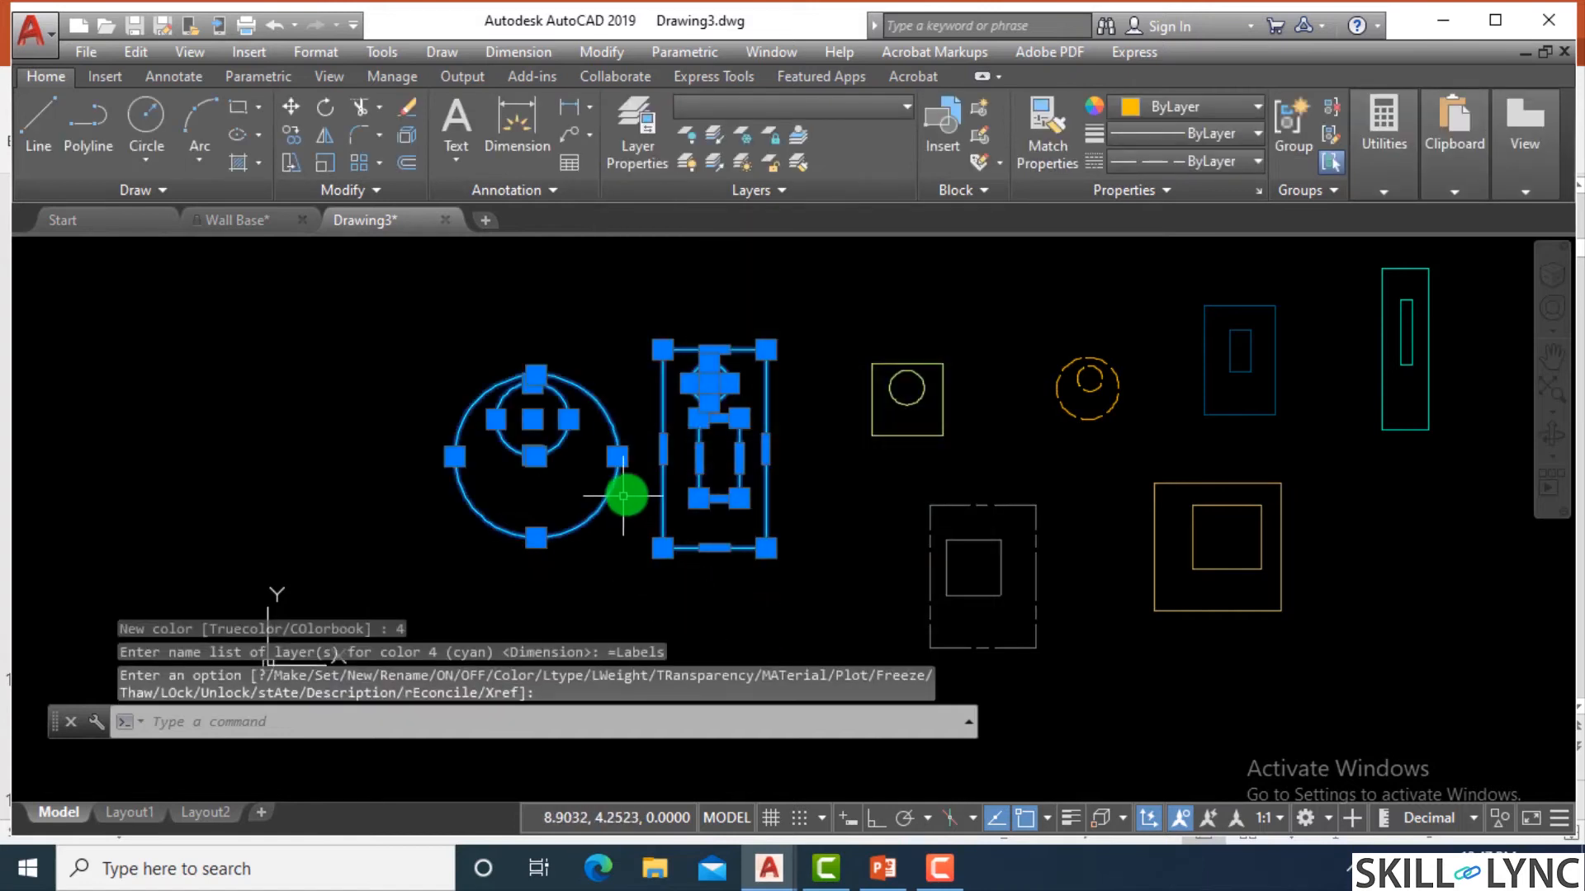
pyautogui.press('Escape')
# Check which layer the large outer circle is on.
pyautogui.press('Escape')
pyautogui.click(613, 470)
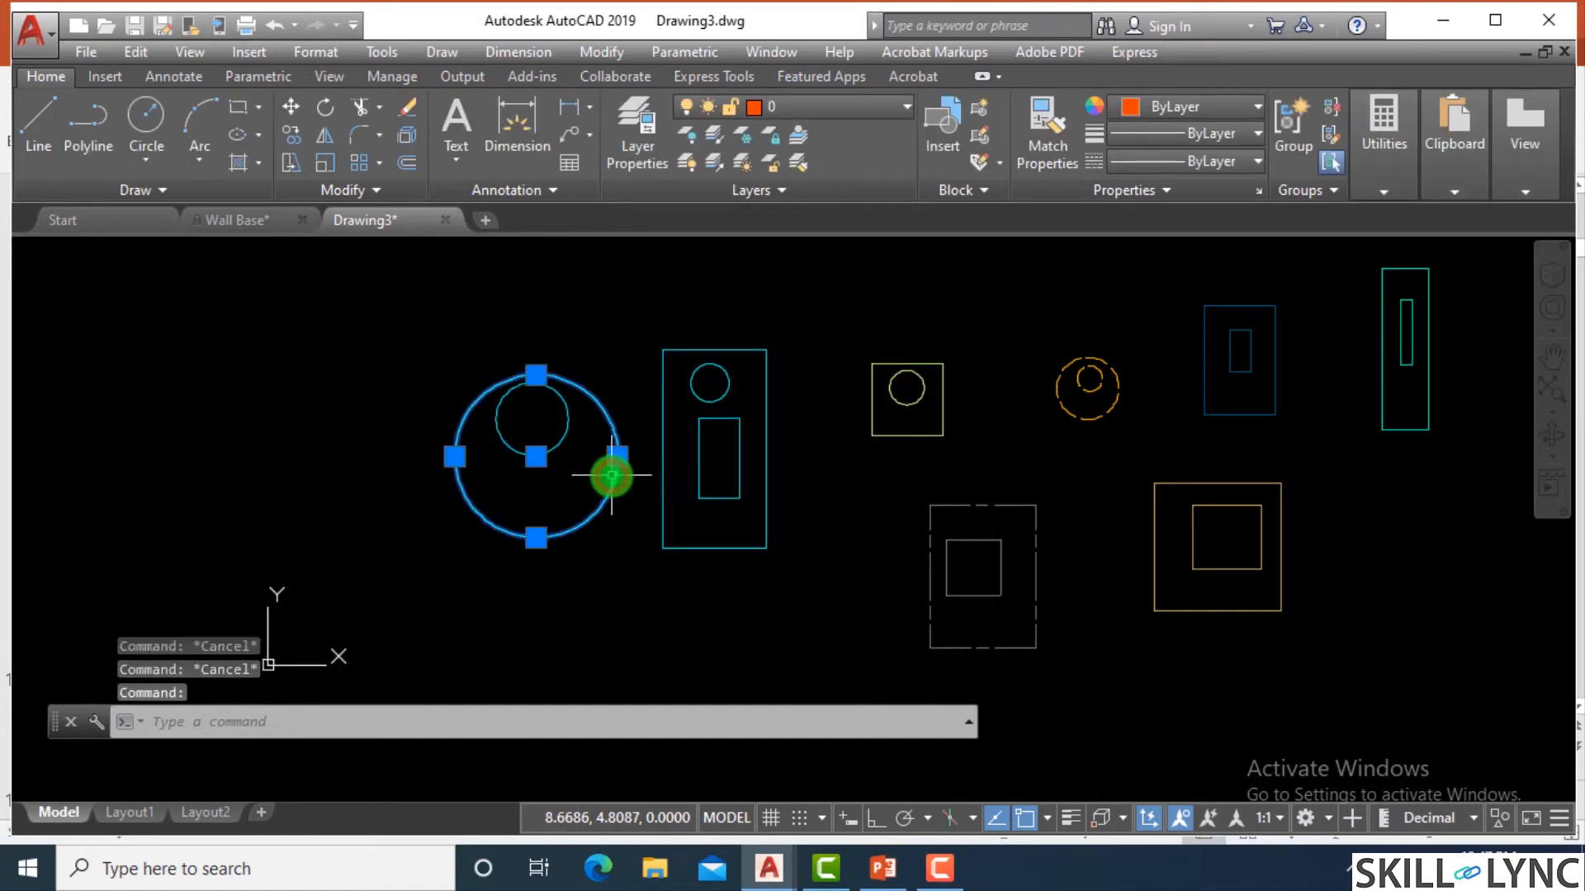
pyautogui.press('Escape')
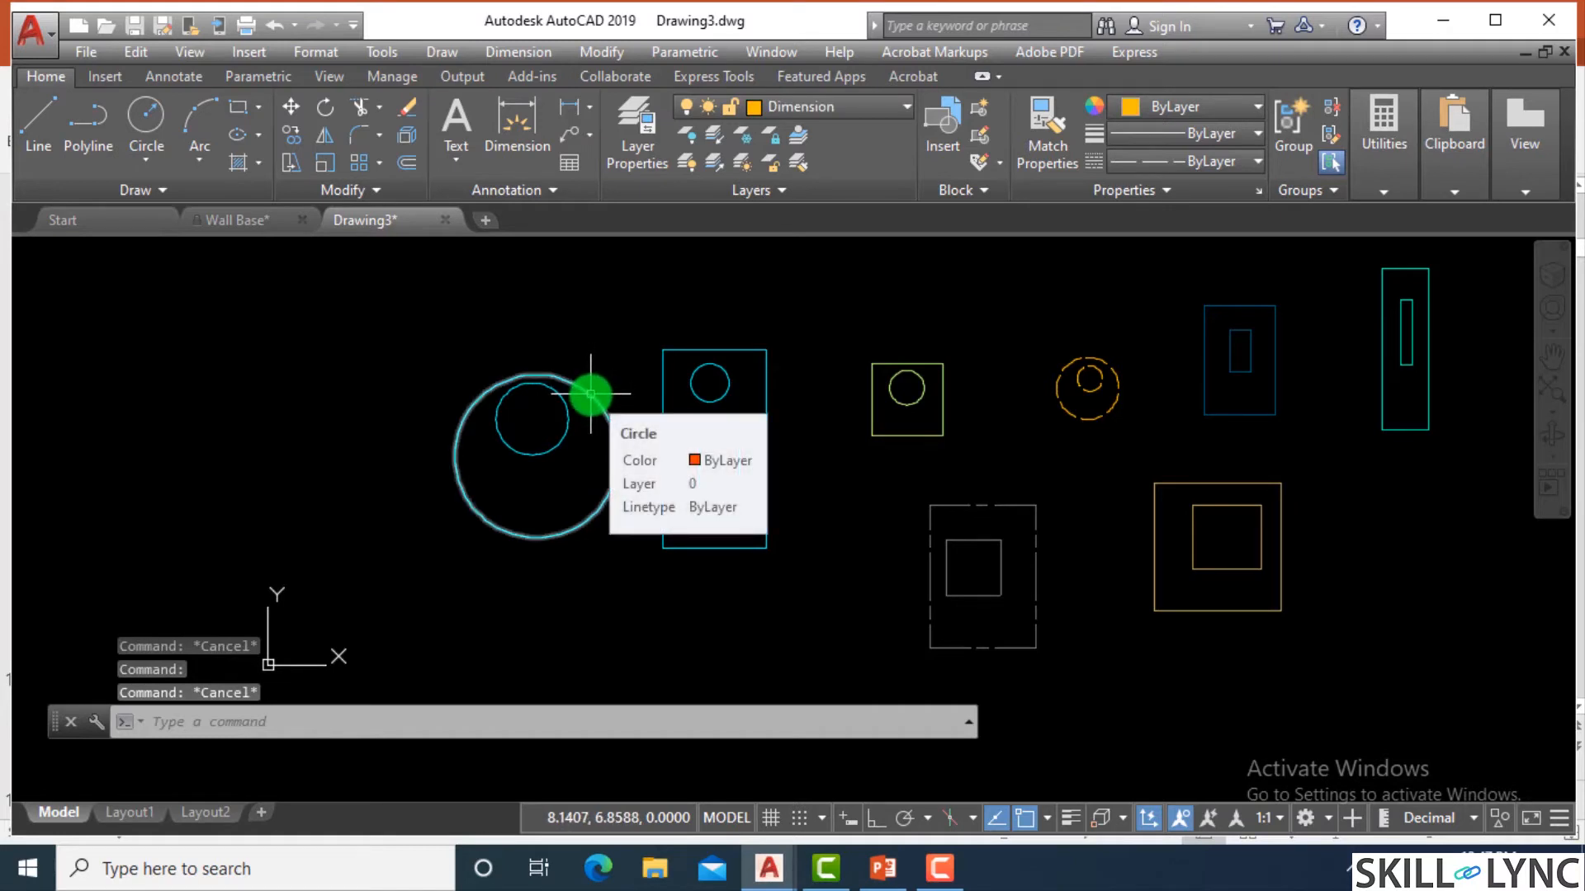
pyautogui.click(591, 395)
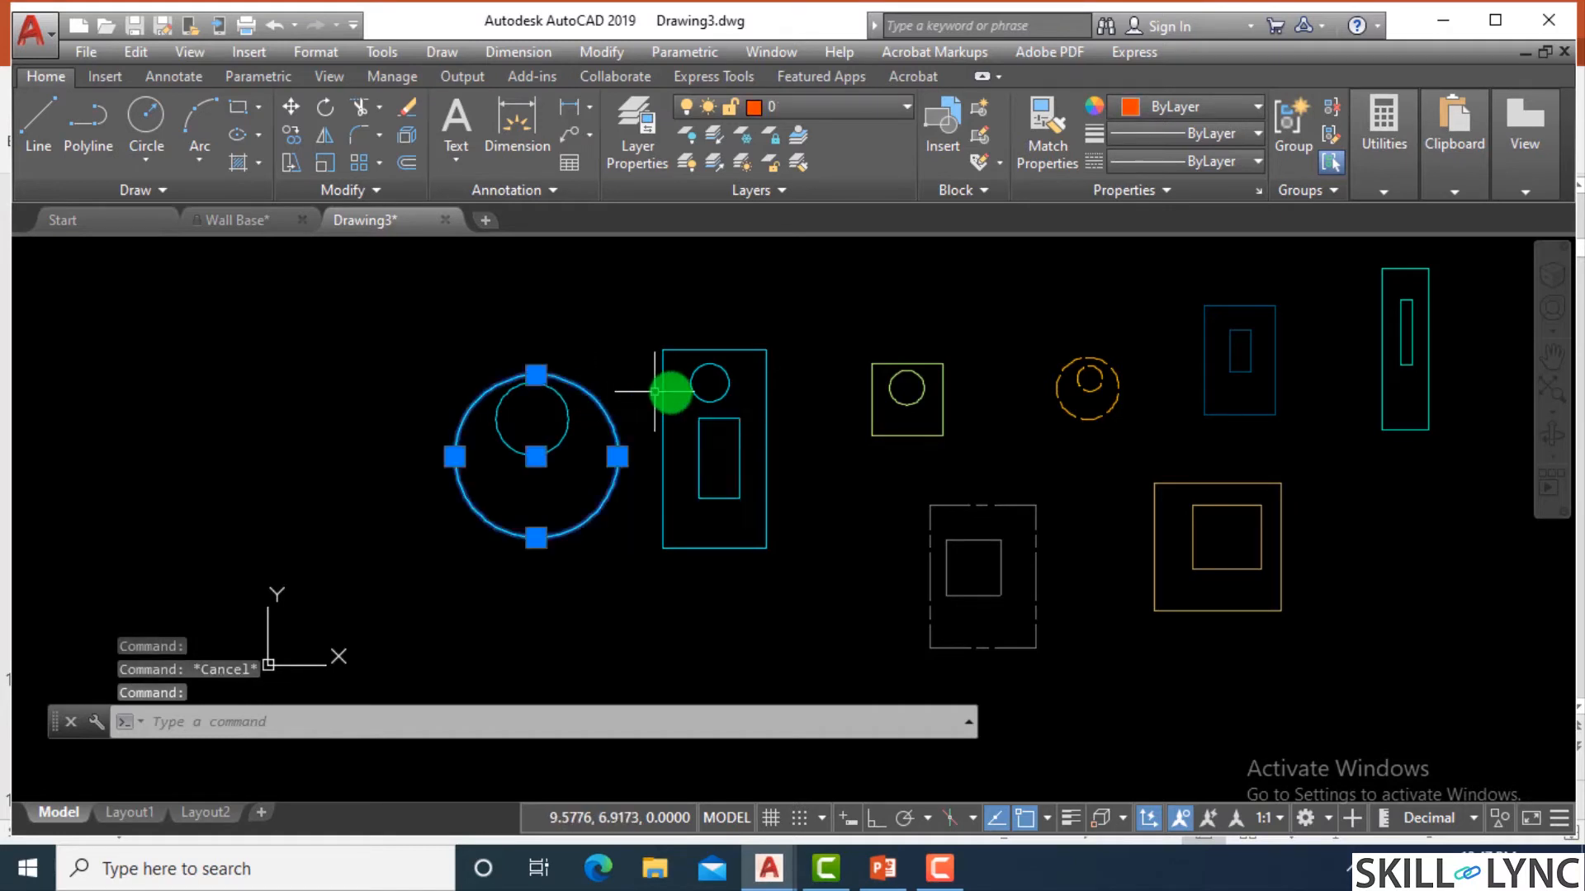
pyautogui.press('Escape')
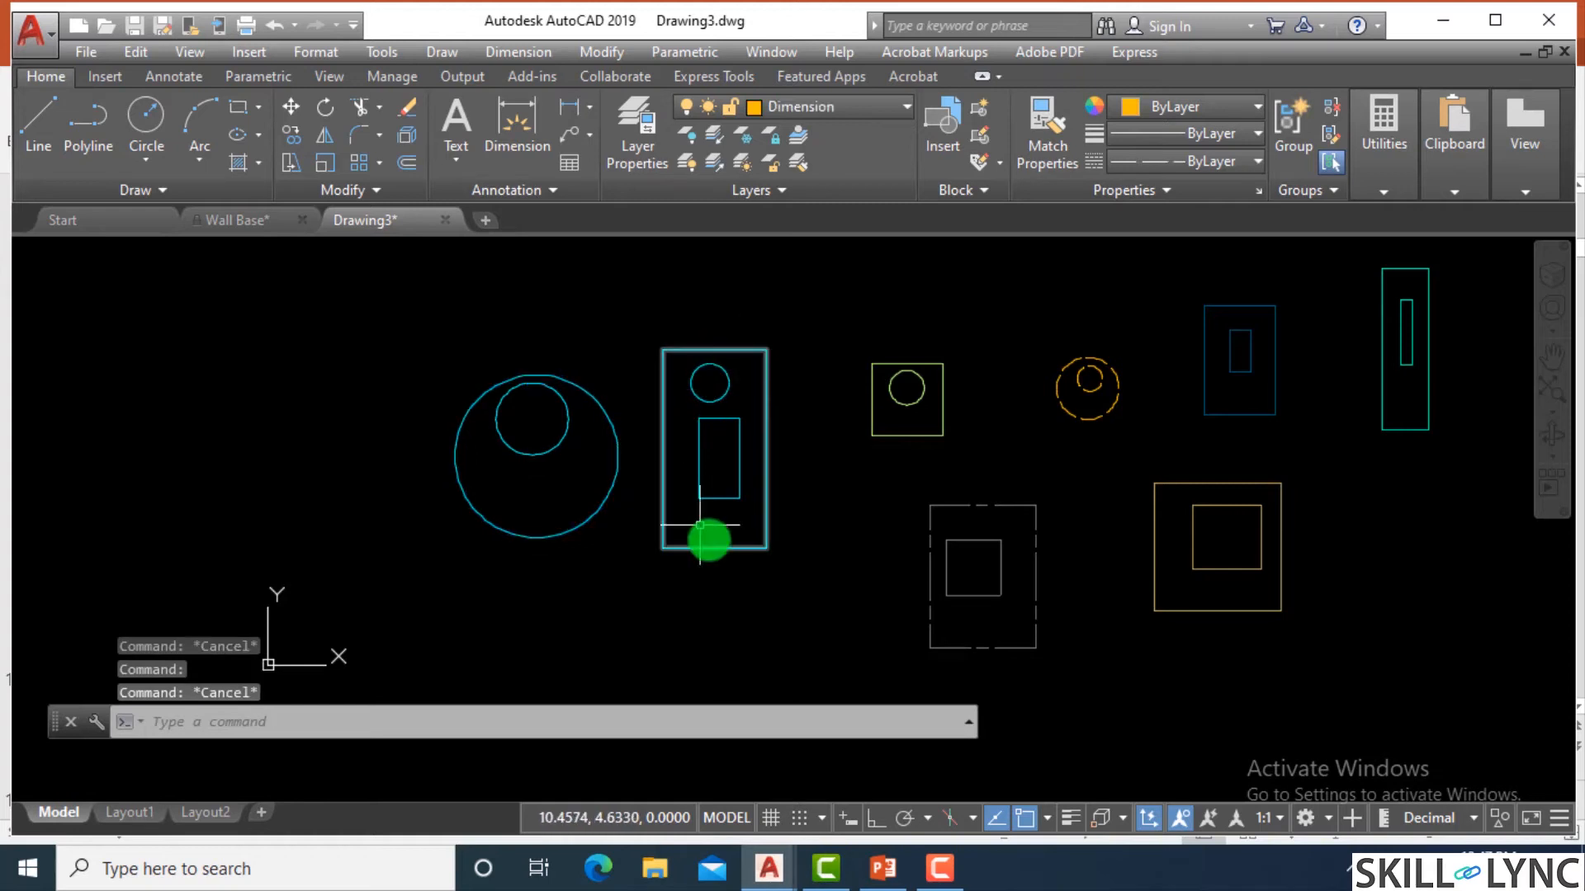
# Move both circles and all shapes in the adjacent tall rectangle to the Labels layer.
pyautogui.click(786, 607)
pyautogui.click(411, 324)
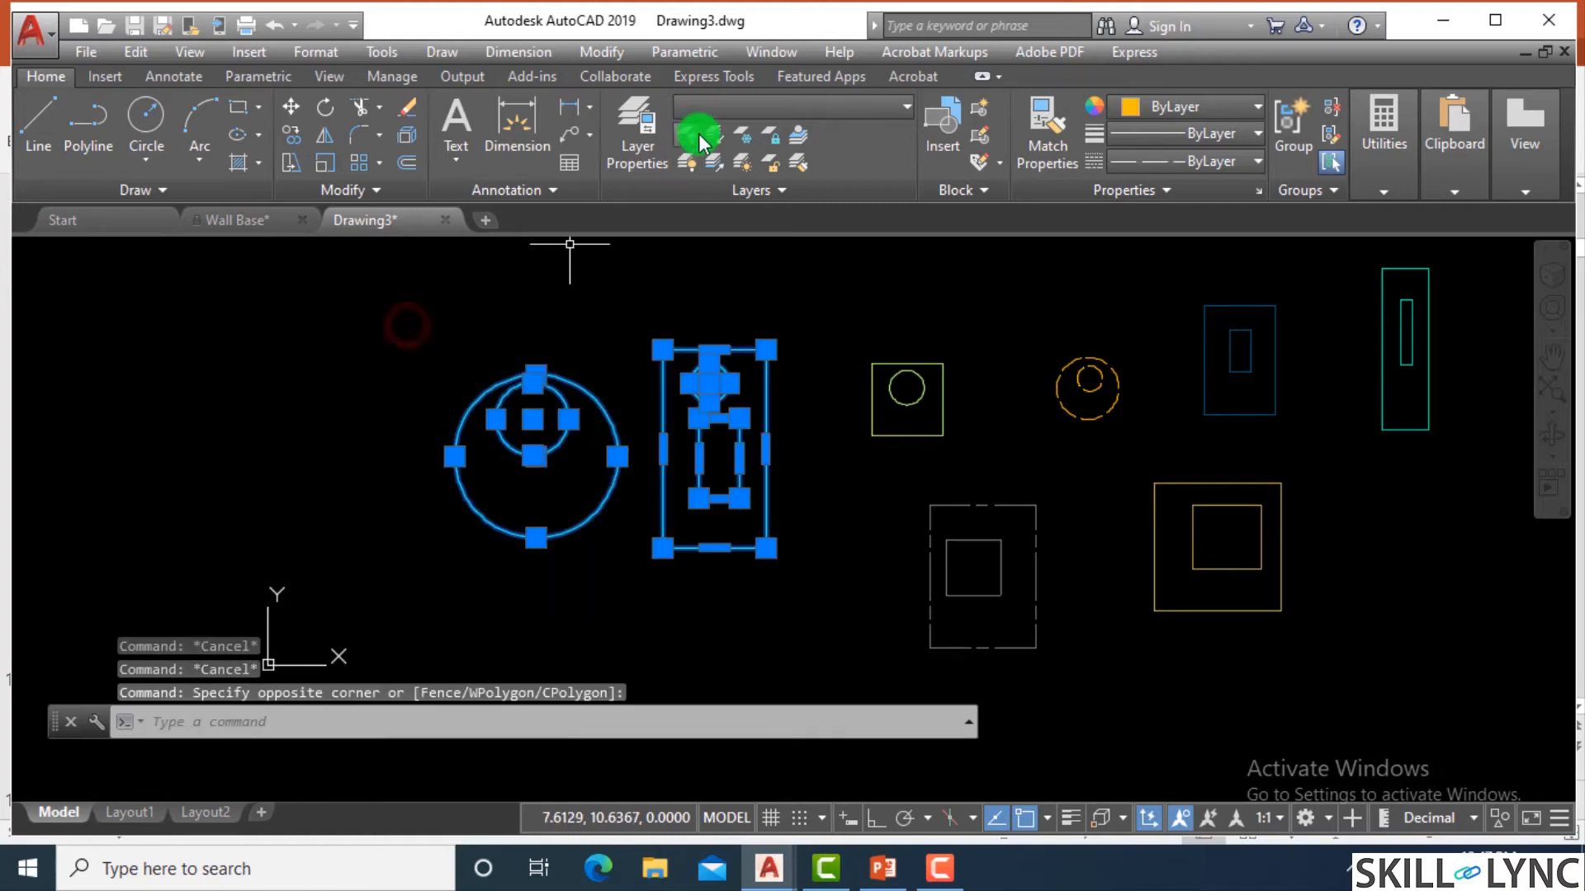
pyautogui.click(756, 106)
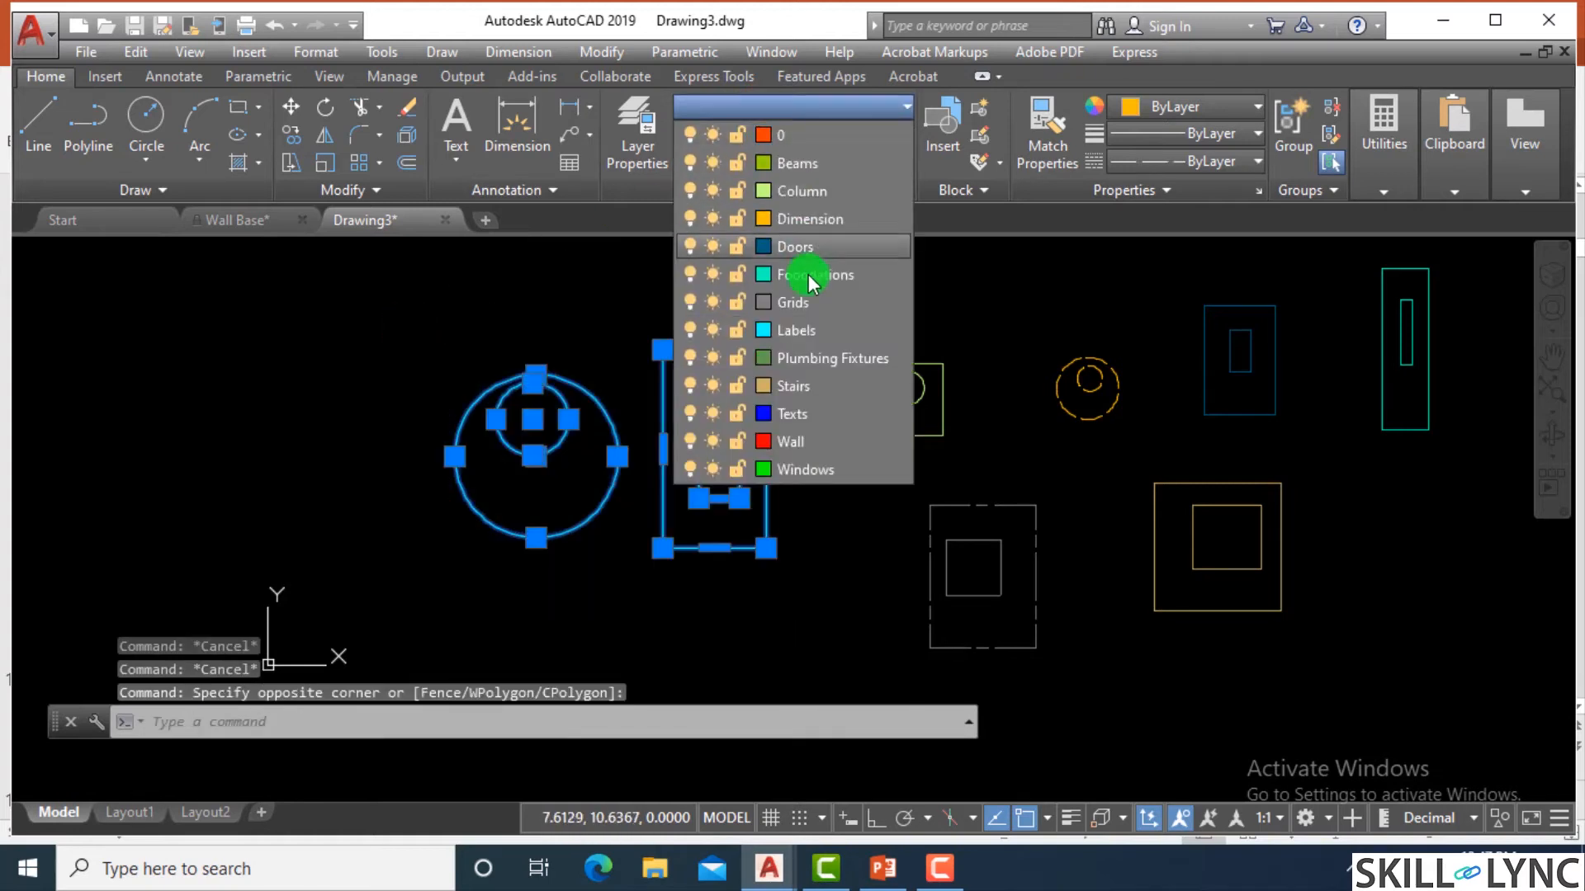
pyautogui.click(801, 332)
pyautogui.press('Escape')
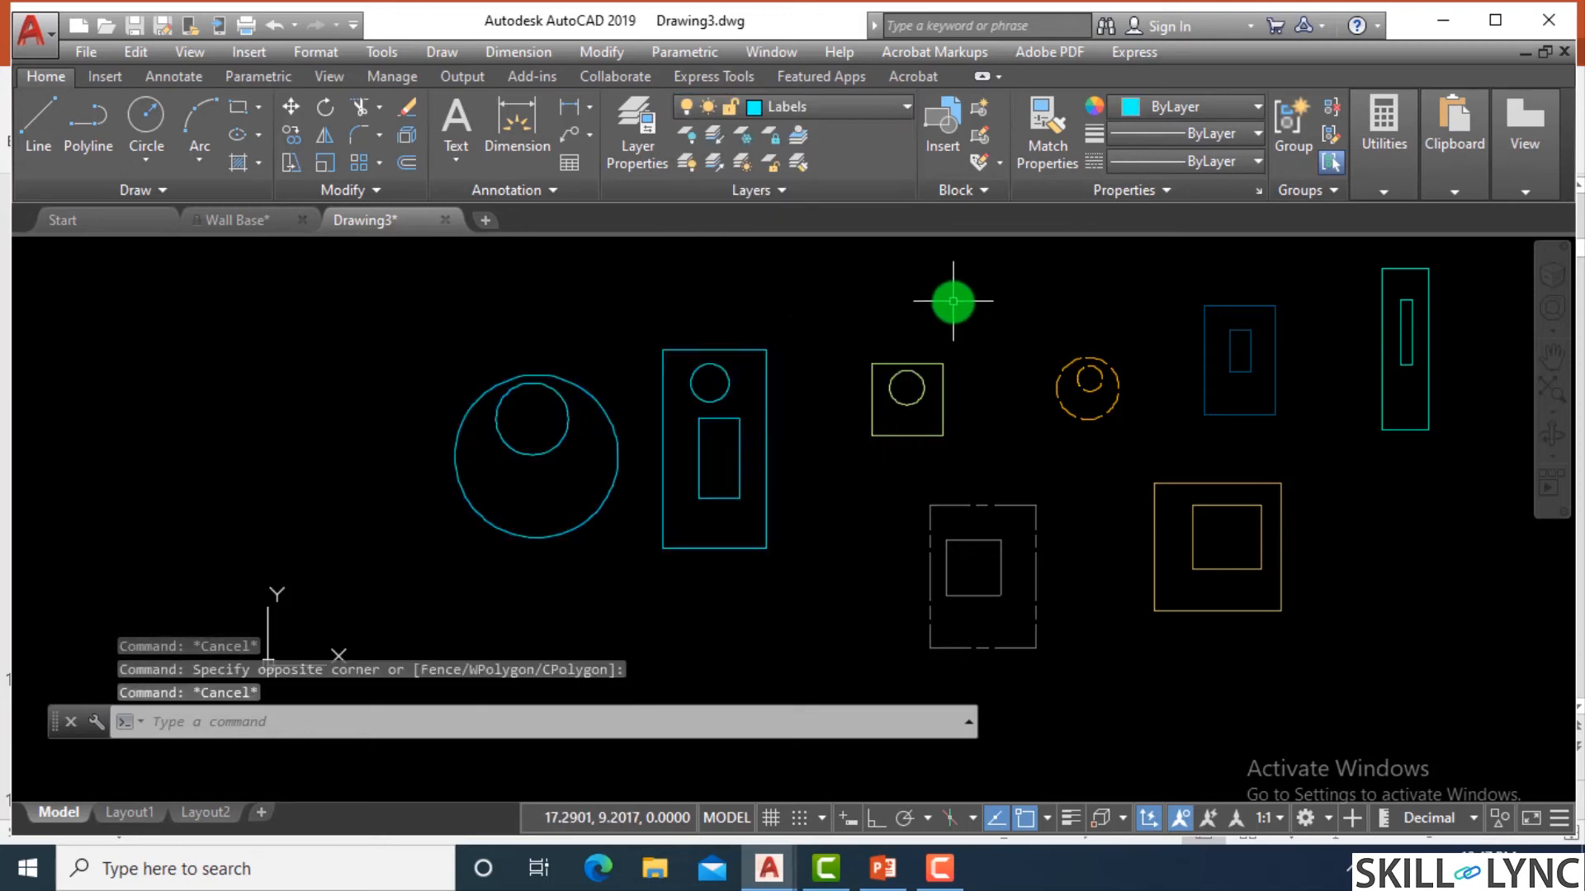
# Check the layer assignment of the tall outer rectangle and of both shape groups together.
pyautogui.click(758, 350)
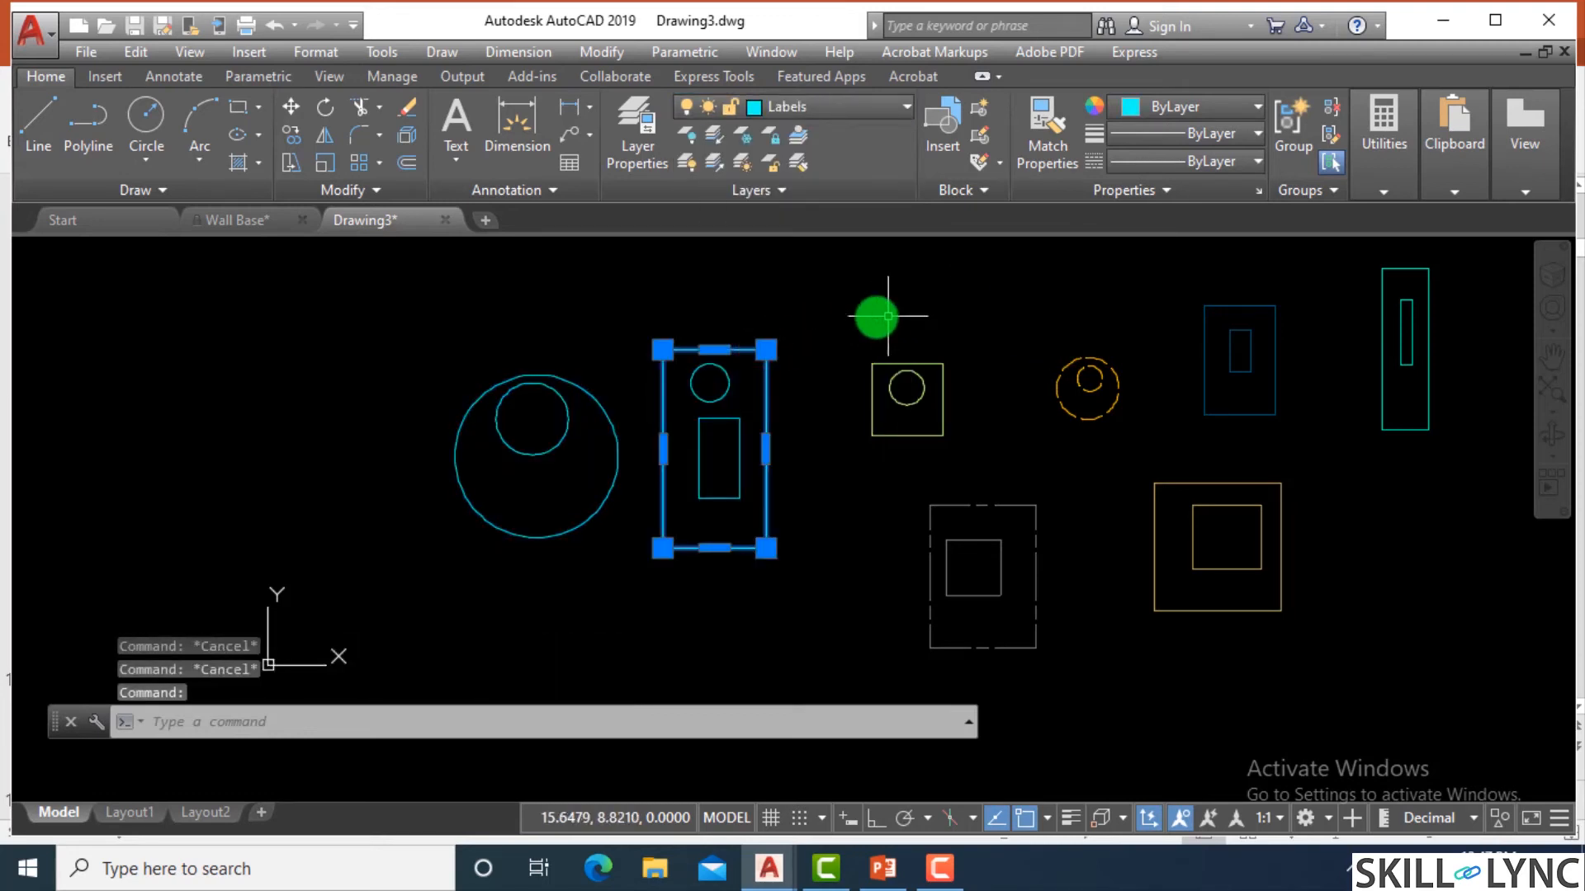
pyautogui.press('Escape')
pyautogui.click(393, 328)
pyautogui.click(816, 630)
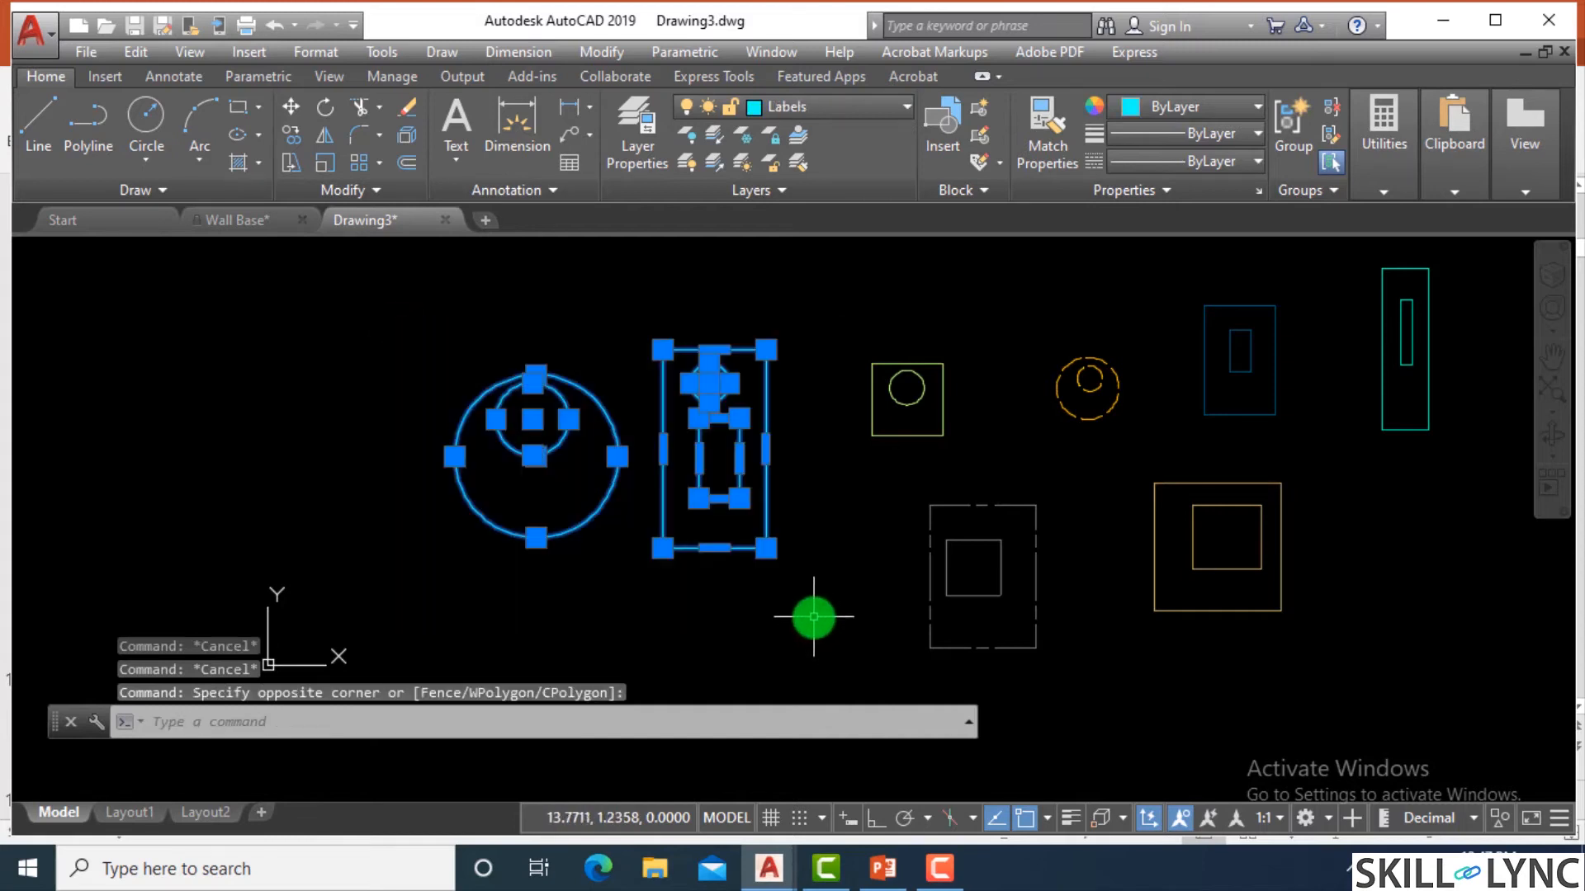
pyautogui.press('Escape')
pyautogui.click(816, 604)
pyautogui.click(499, 389)
pyautogui.press('Escape')
pyautogui.scroll(-4, 566, 366)
pyautogui.scroll(3, 674, 380)
pyautogui.scroll(2, 587, 347)
pyautogui.scroll(-2, 600, 374)
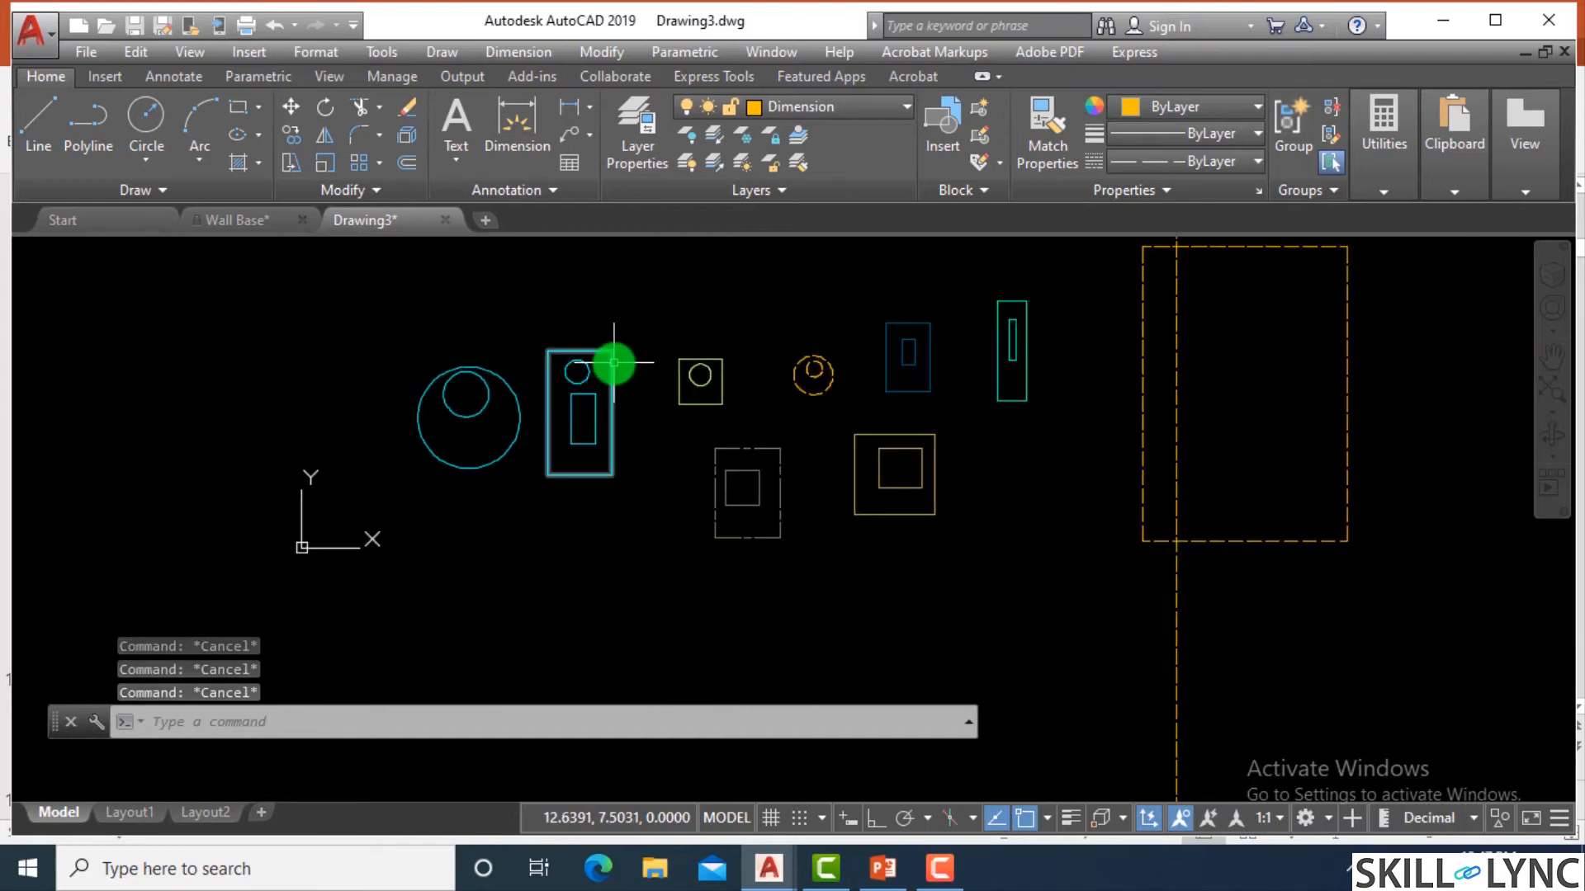
pyautogui.scroll(2, 591, 328)
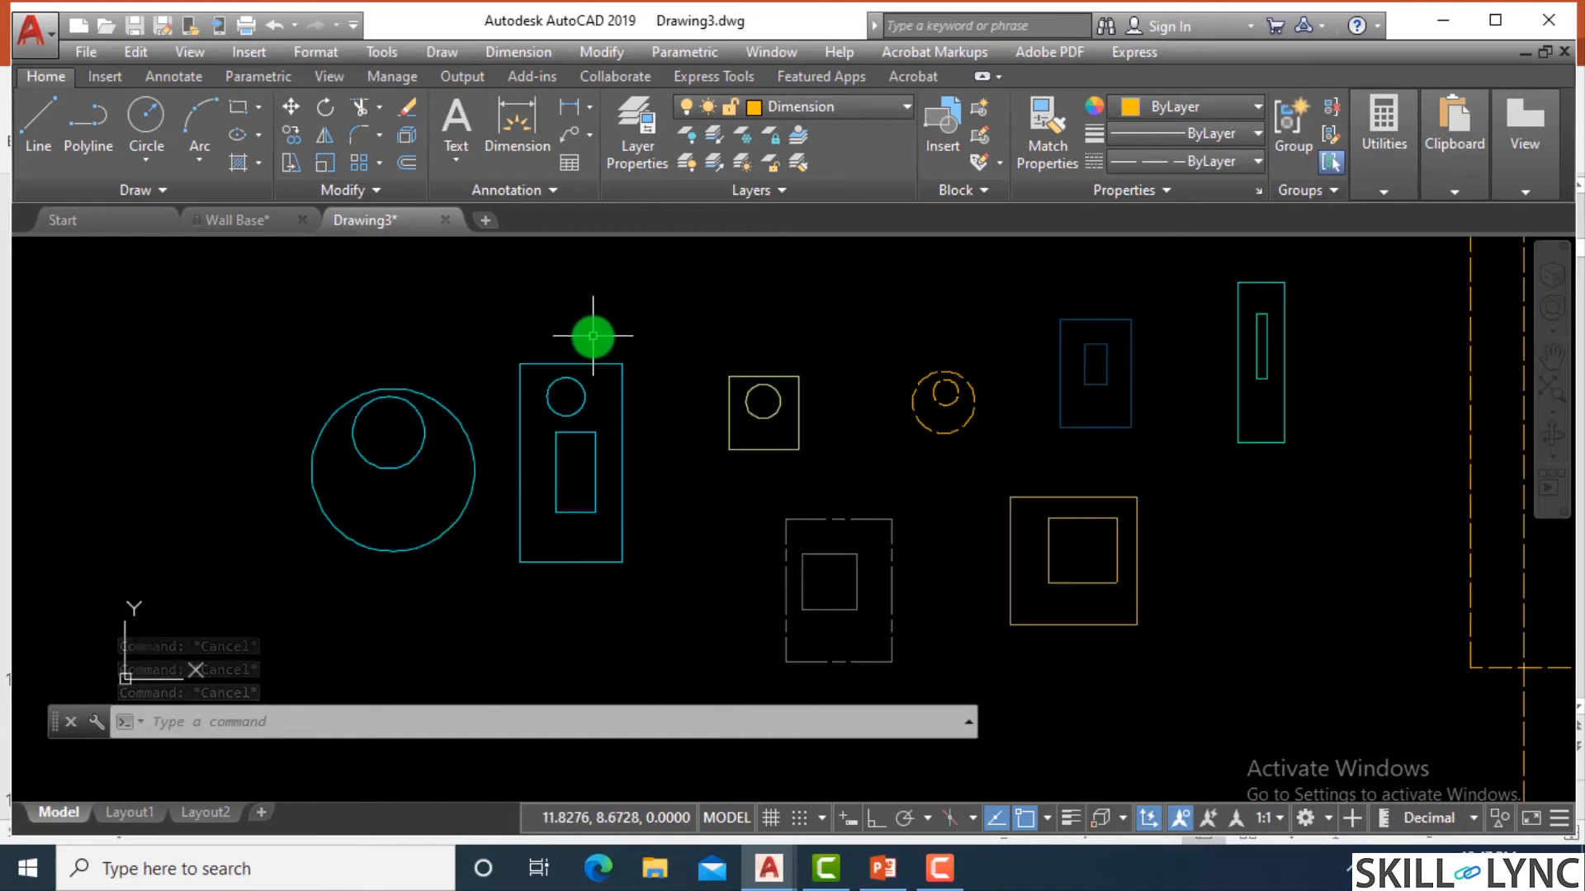
pyautogui.scroll(-3, 629, 348)
pyautogui.scroll(2, 651, 347)
pyautogui.scroll(-2, 651, 352)
pyautogui.scroll(2, 1116, 411)
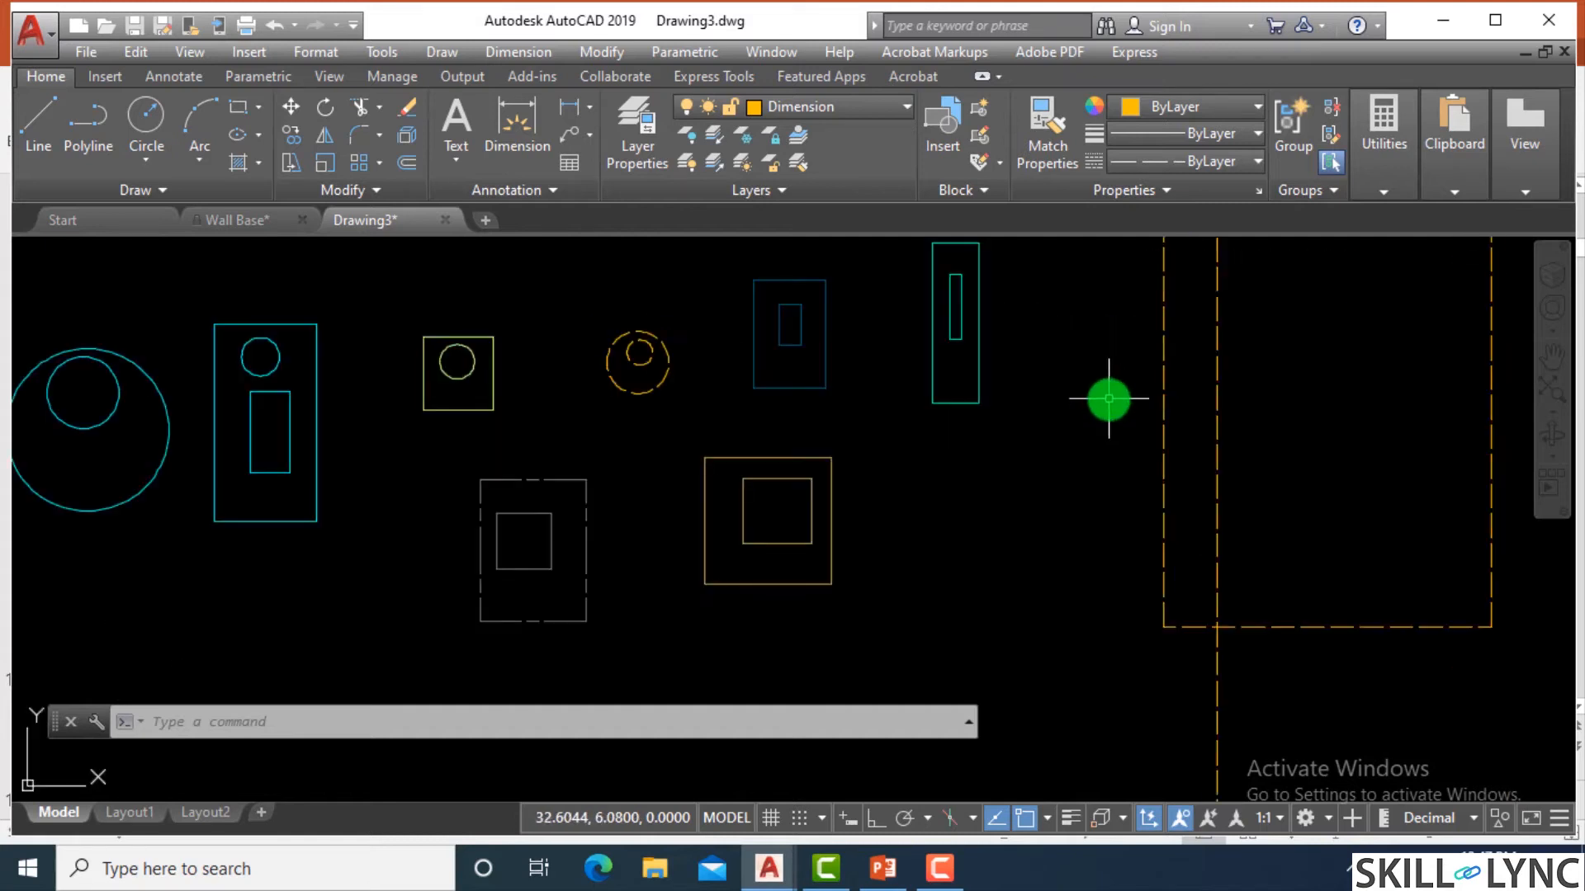
pyautogui.scroll(-1, 1090, 417)
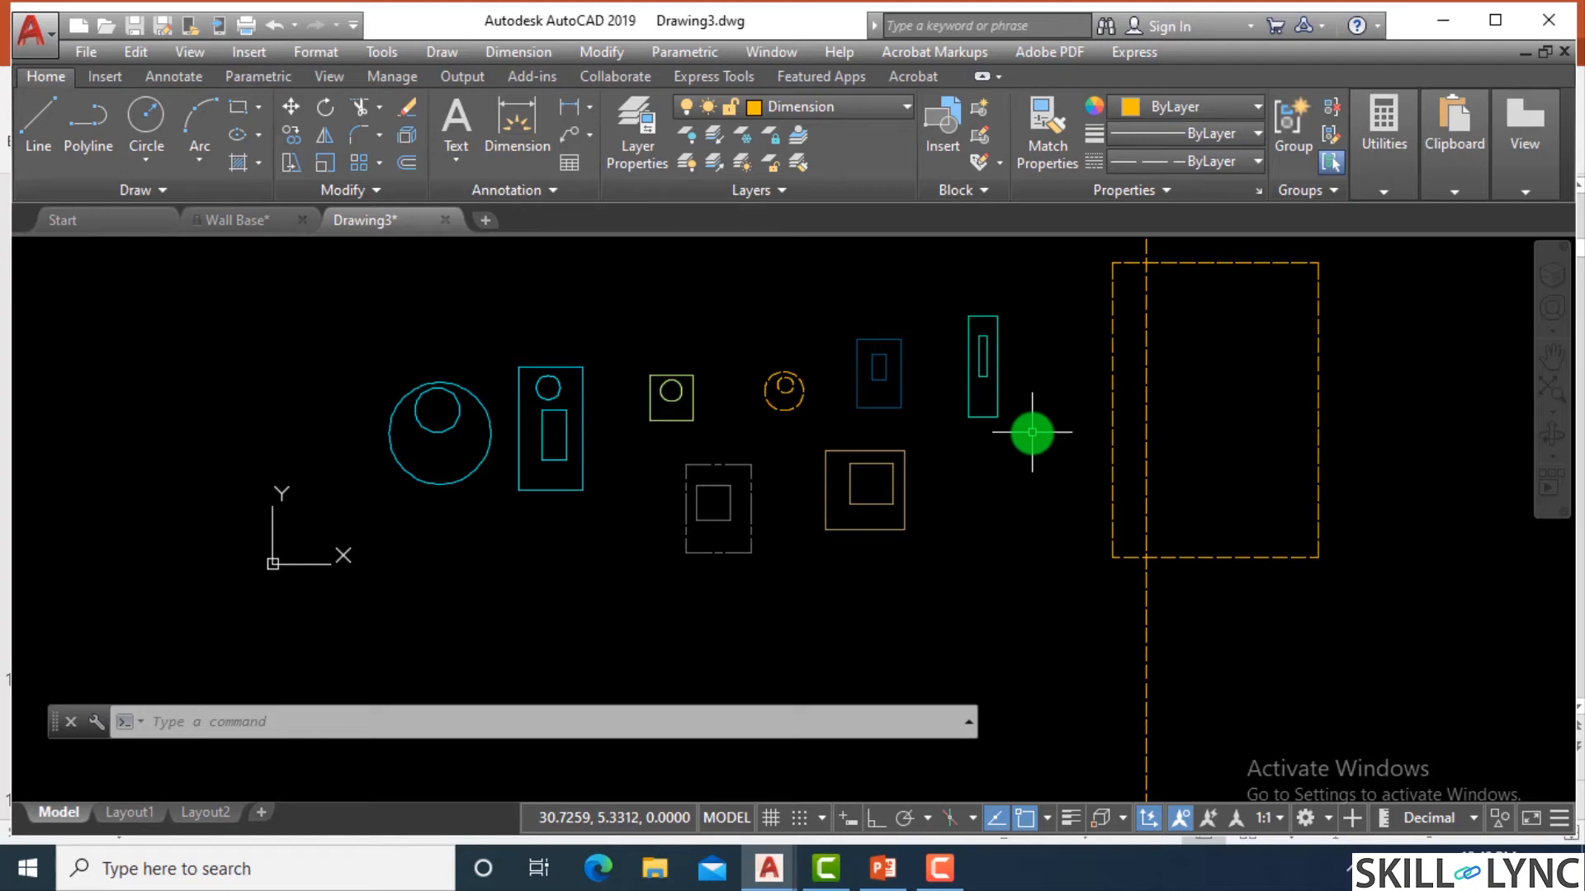
# Review the list of layers in the drawing with their on, freeze and lock settings.
pyautogui.write('la')
pyautogui.press('Return')
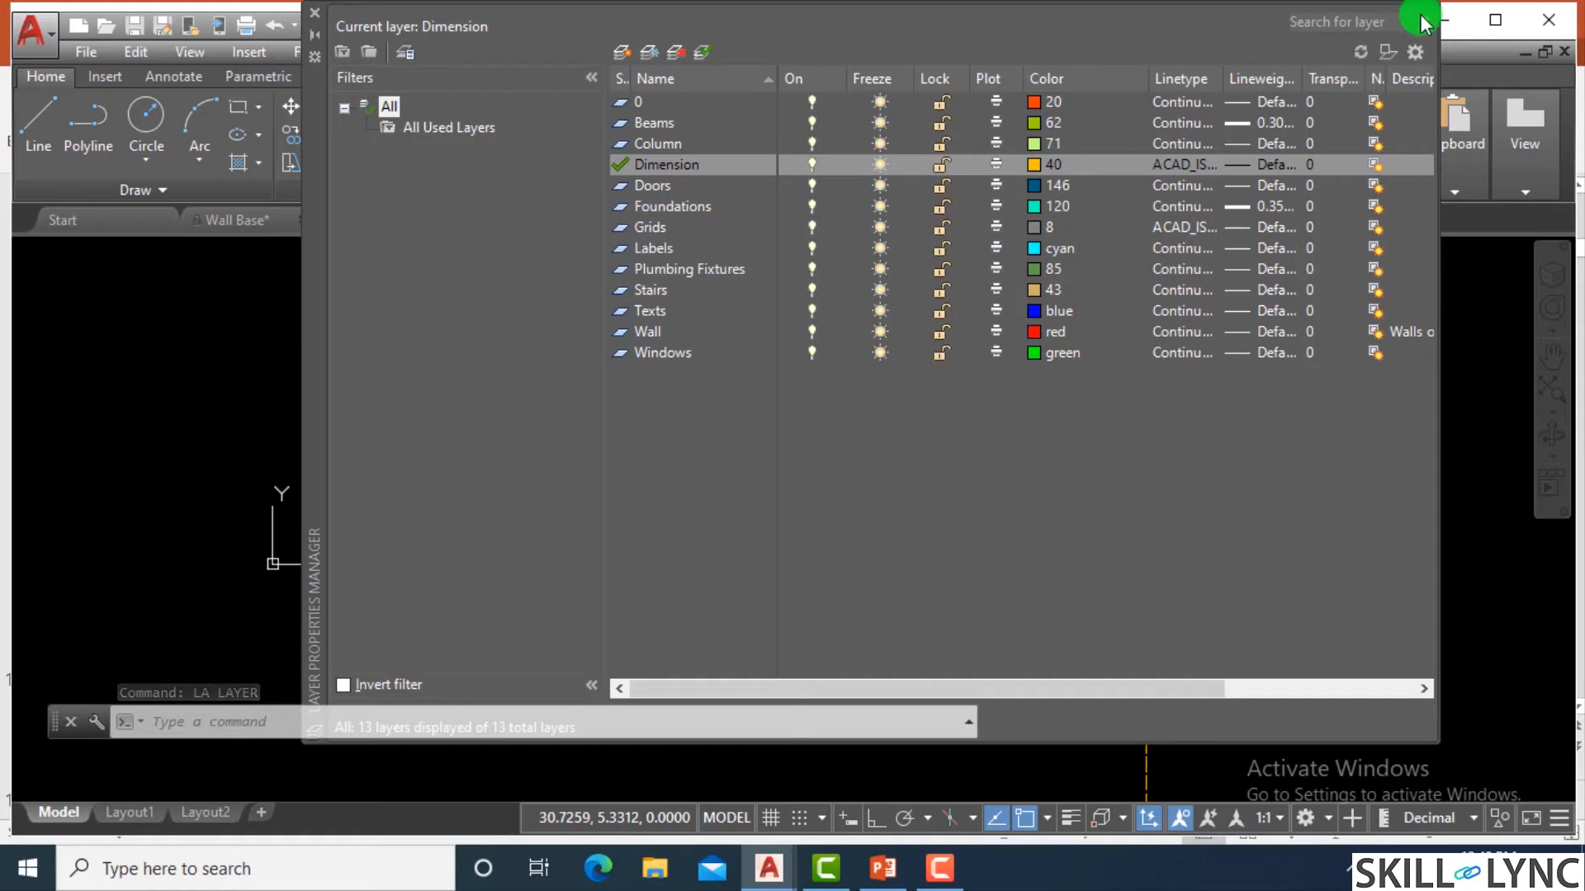
pyautogui.click(314, 13)
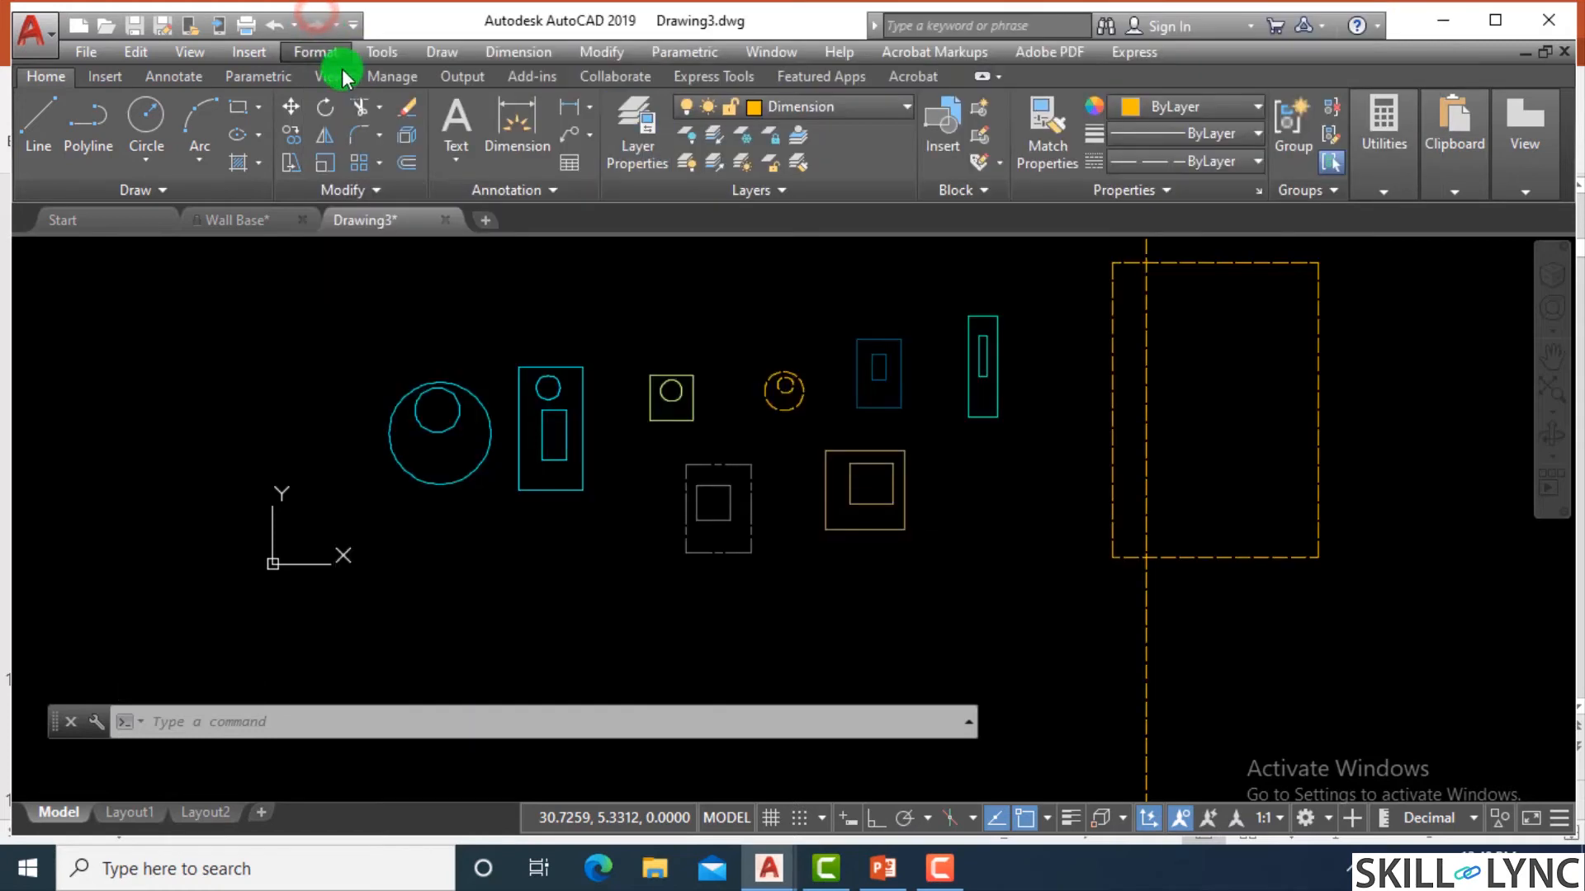
pyautogui.scroll(4, 800, 389)
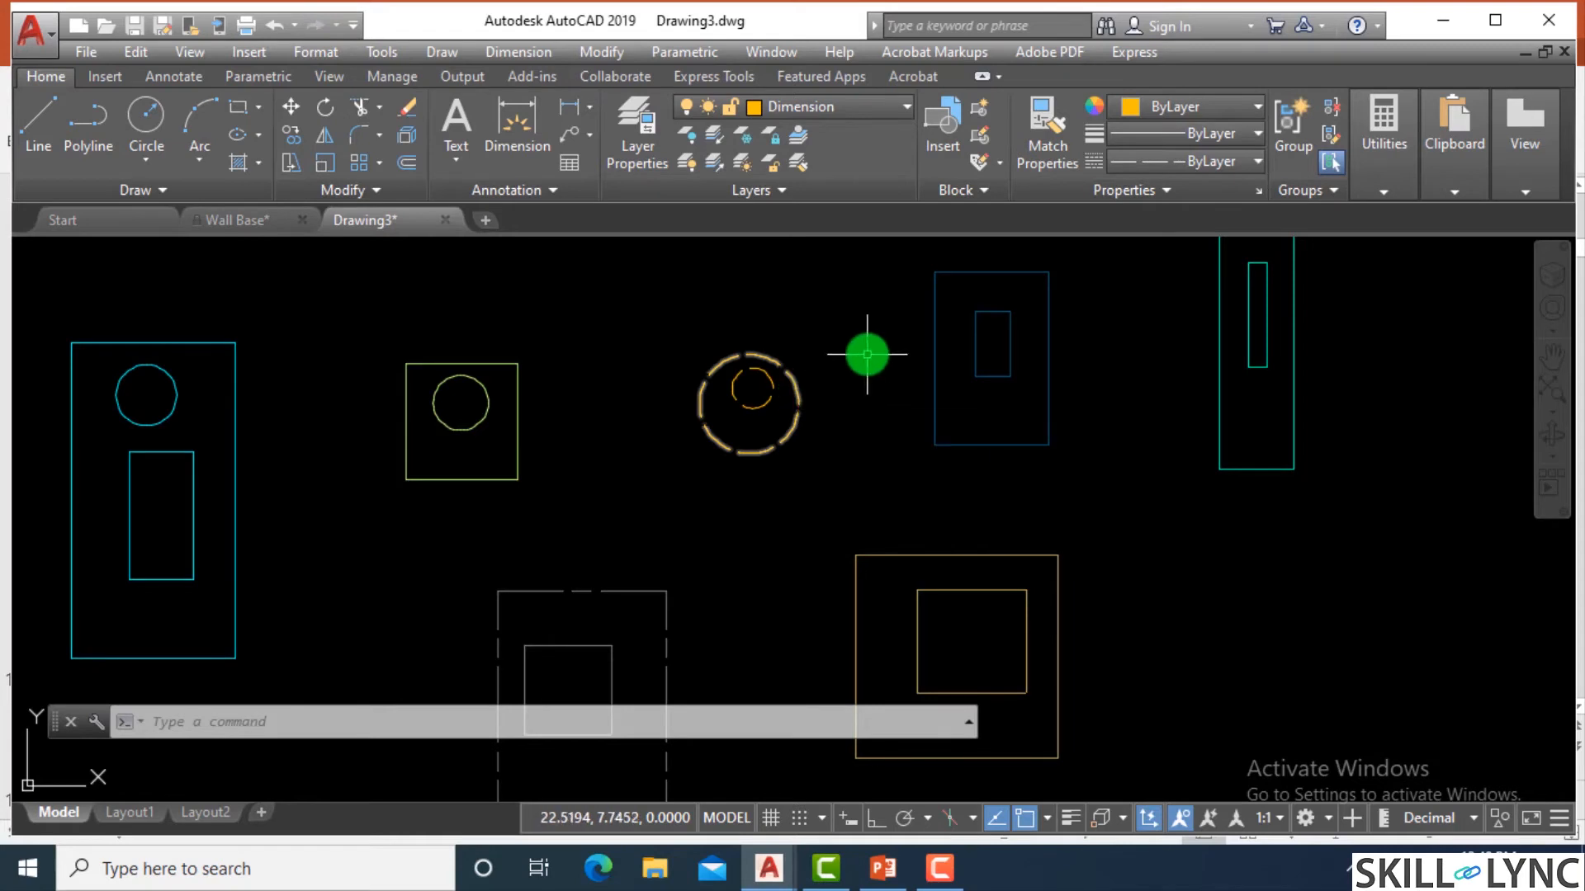
# Try to turn off the Dimension layer while it is the current layer.
pyautogui.press('Escape')
pyautogui.press('Escape')
pyautogui.write('la')
pyautogui.press('Return')
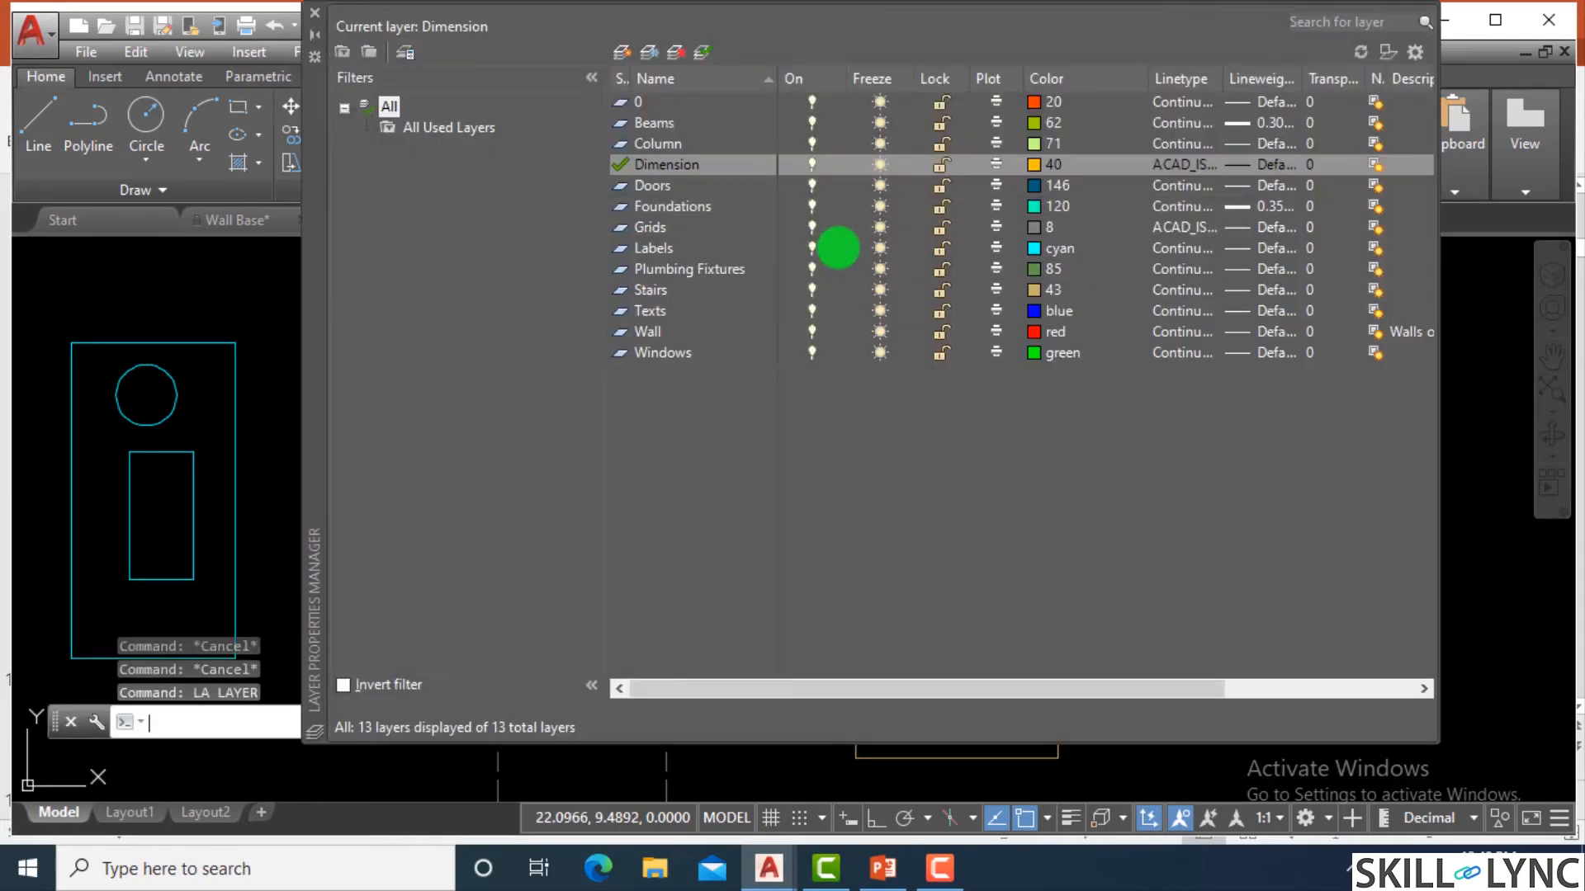
pyautogui.click(812, 165)
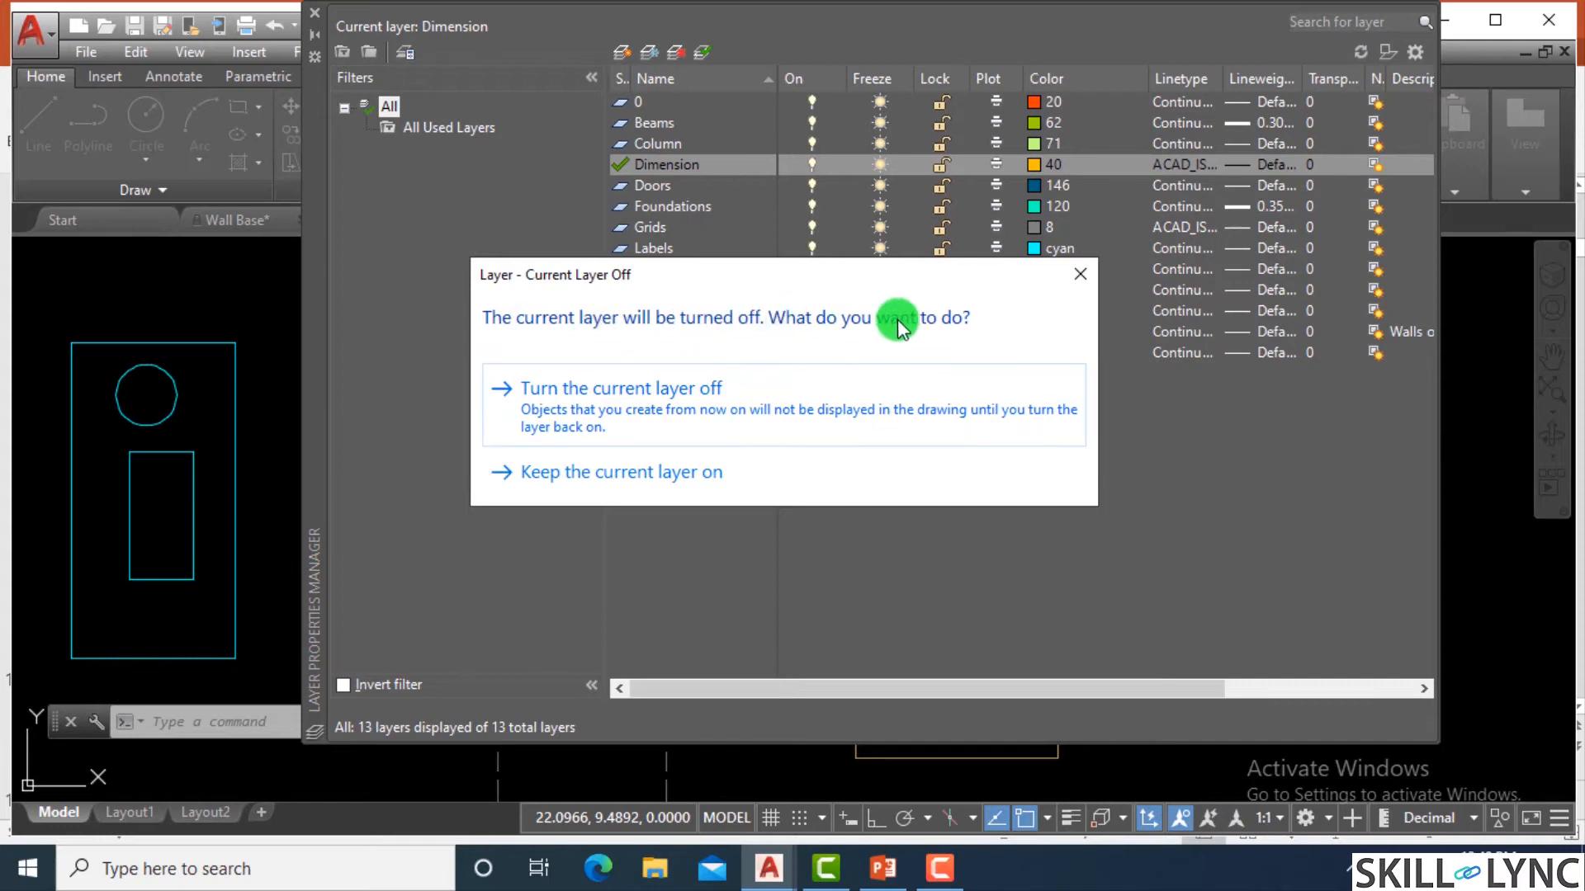
pyautogui.click(1081, 275)
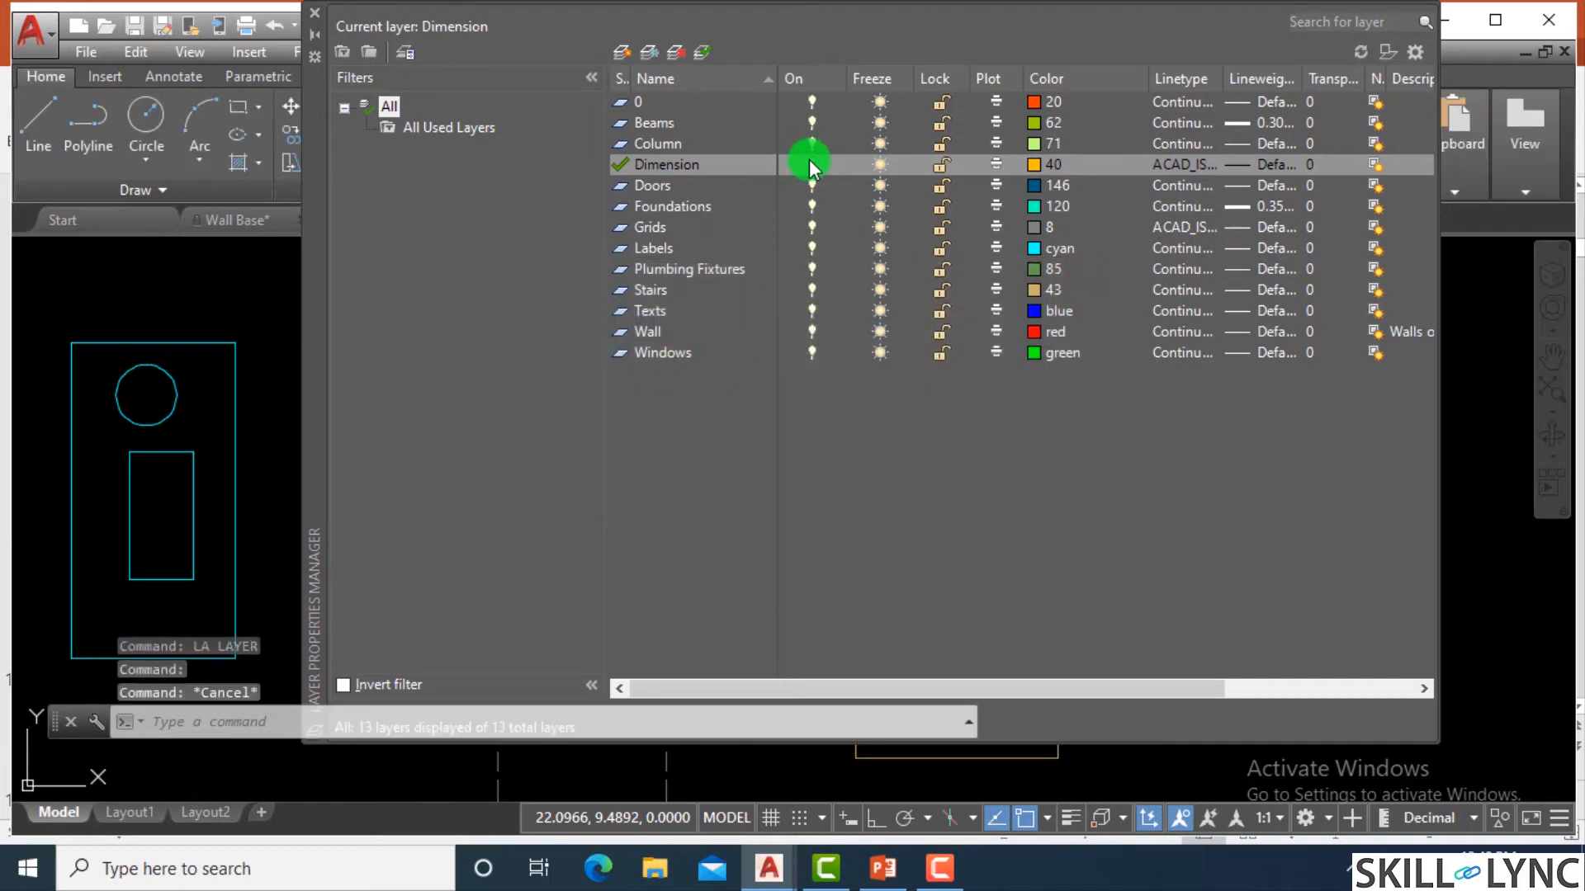
pyautogui.click(809, 164)
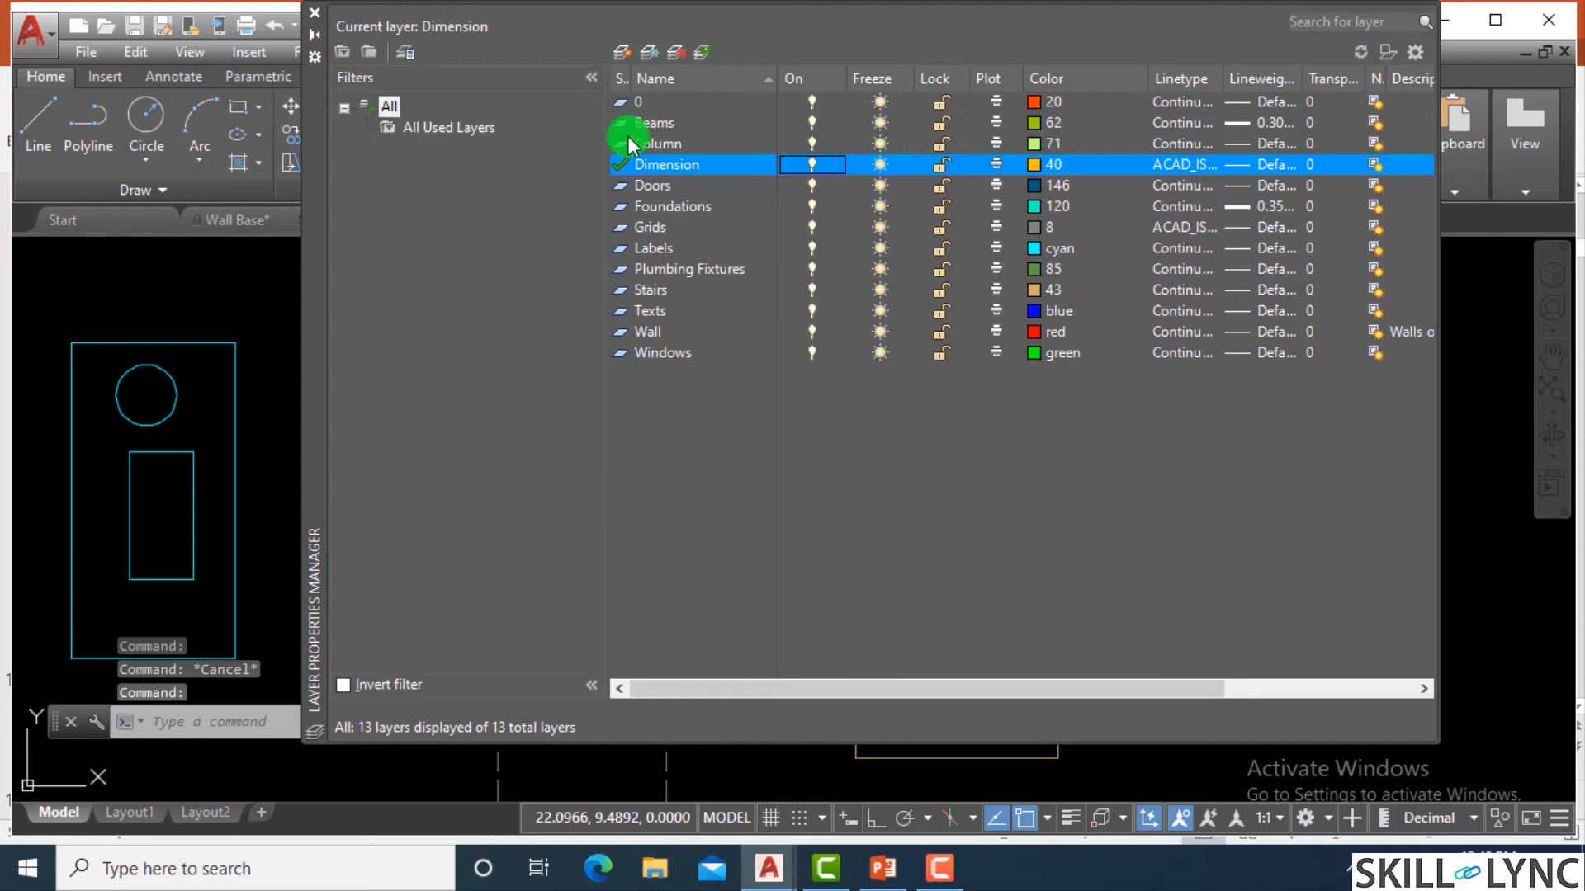
# Make Beams the current layer and turn off the Dimension layer.
pyautogui.click(652, 123)
pyautogui.rightClick(666, 122)
pyautogui.click(743, 196)
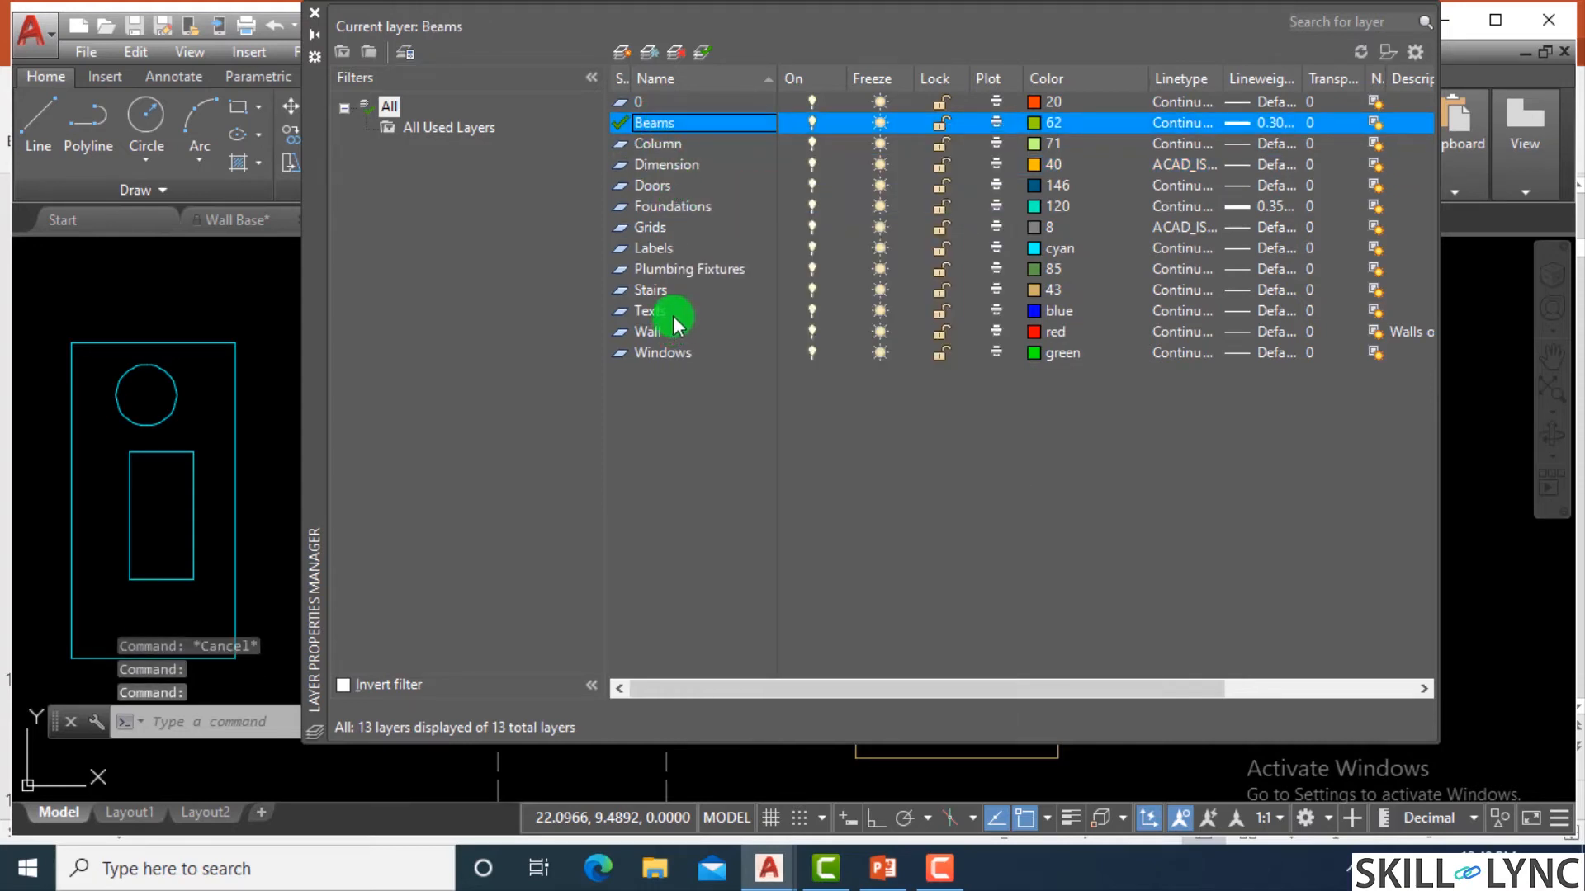
pyautogui.click(680, 167)
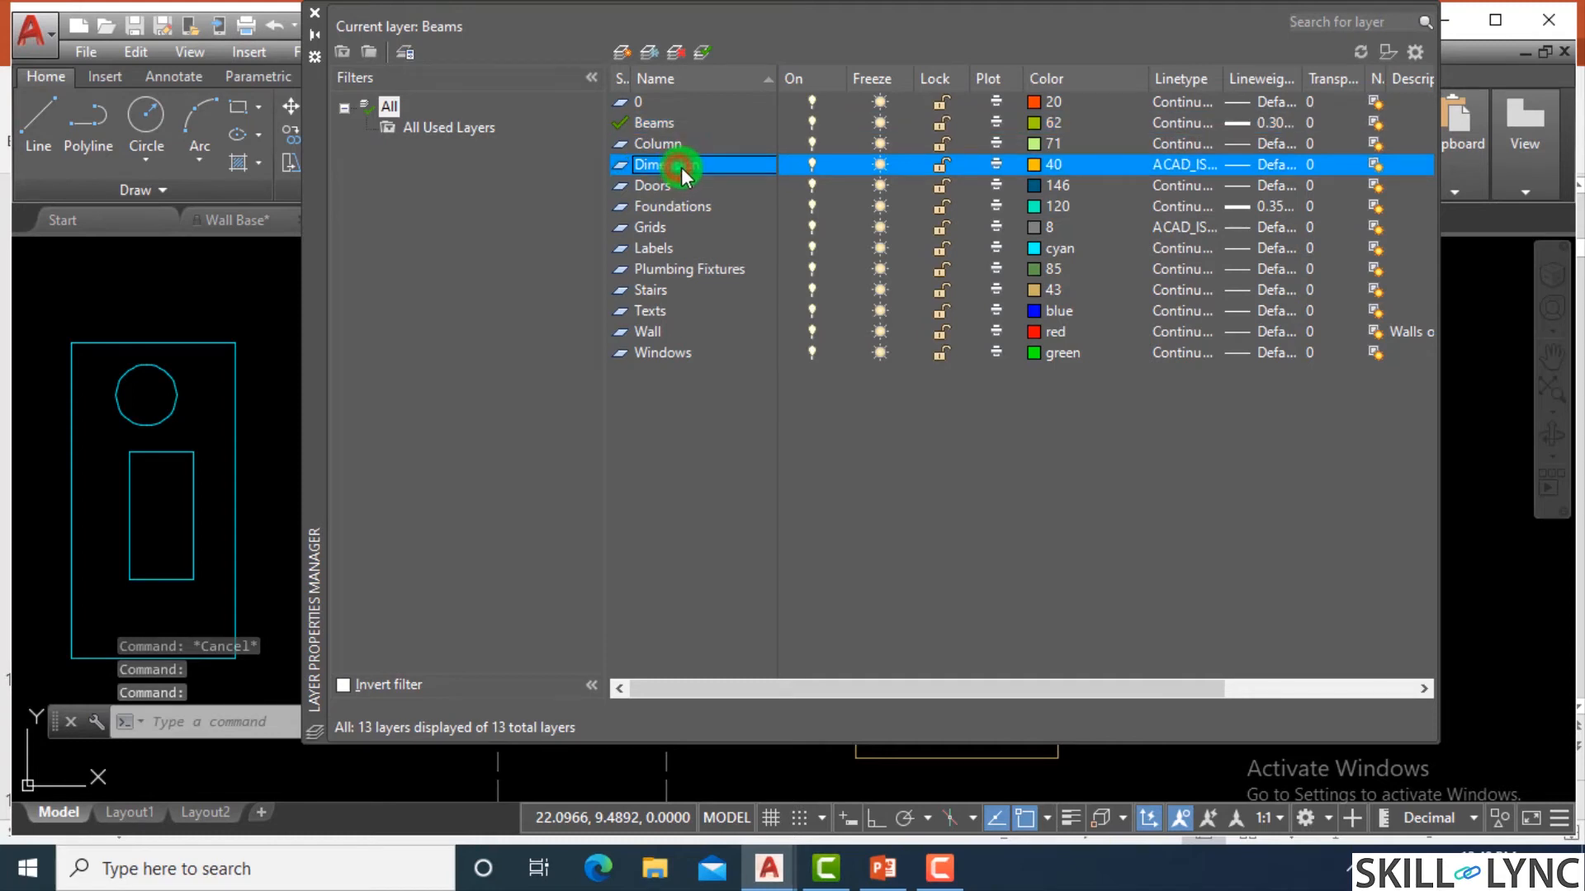
pyautogui.click(811, 164)
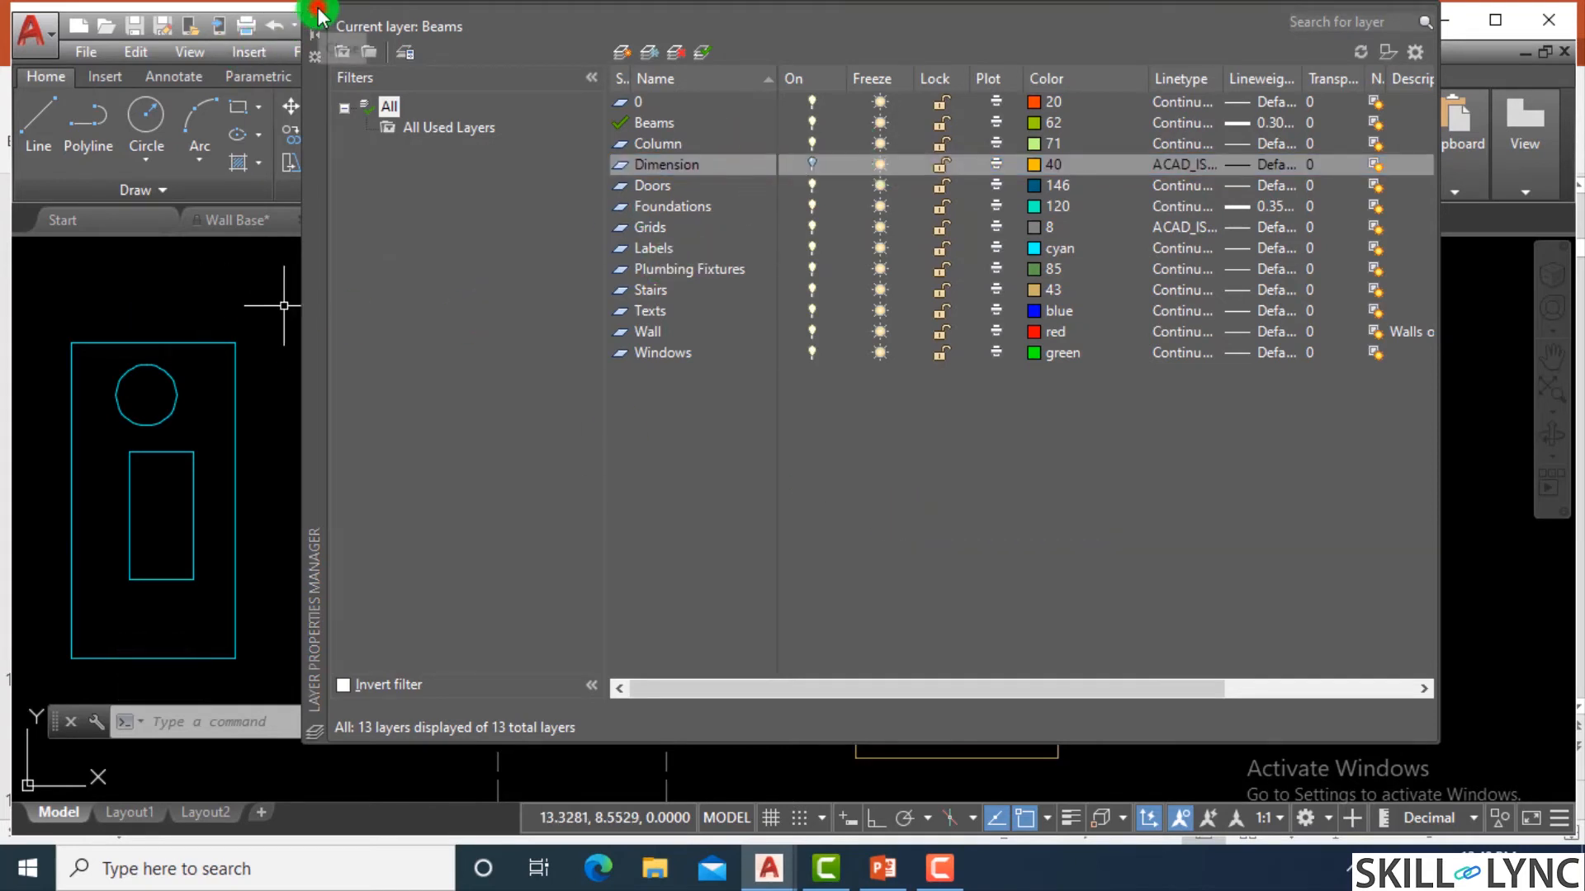
pyautogui.click(315, 34)
pyautogui.scroll(-4, 780, 454)
pyautogui.scroll(2, 806, 468)
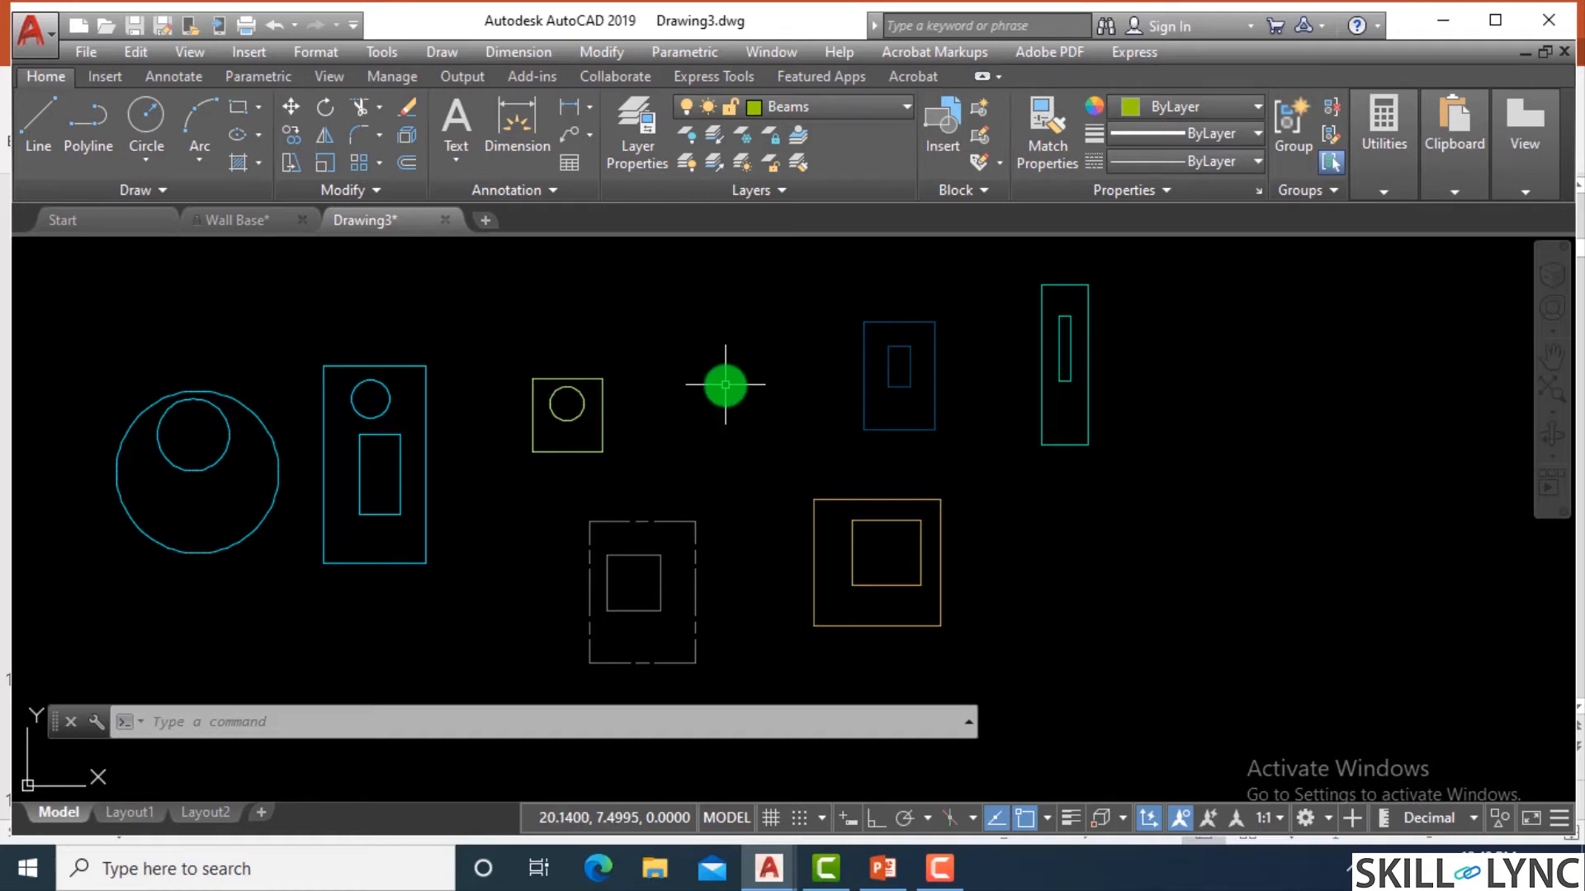
# Make the turned-off Dimension layer current and accept keeping it off.
pyautogui.click(820, 109)
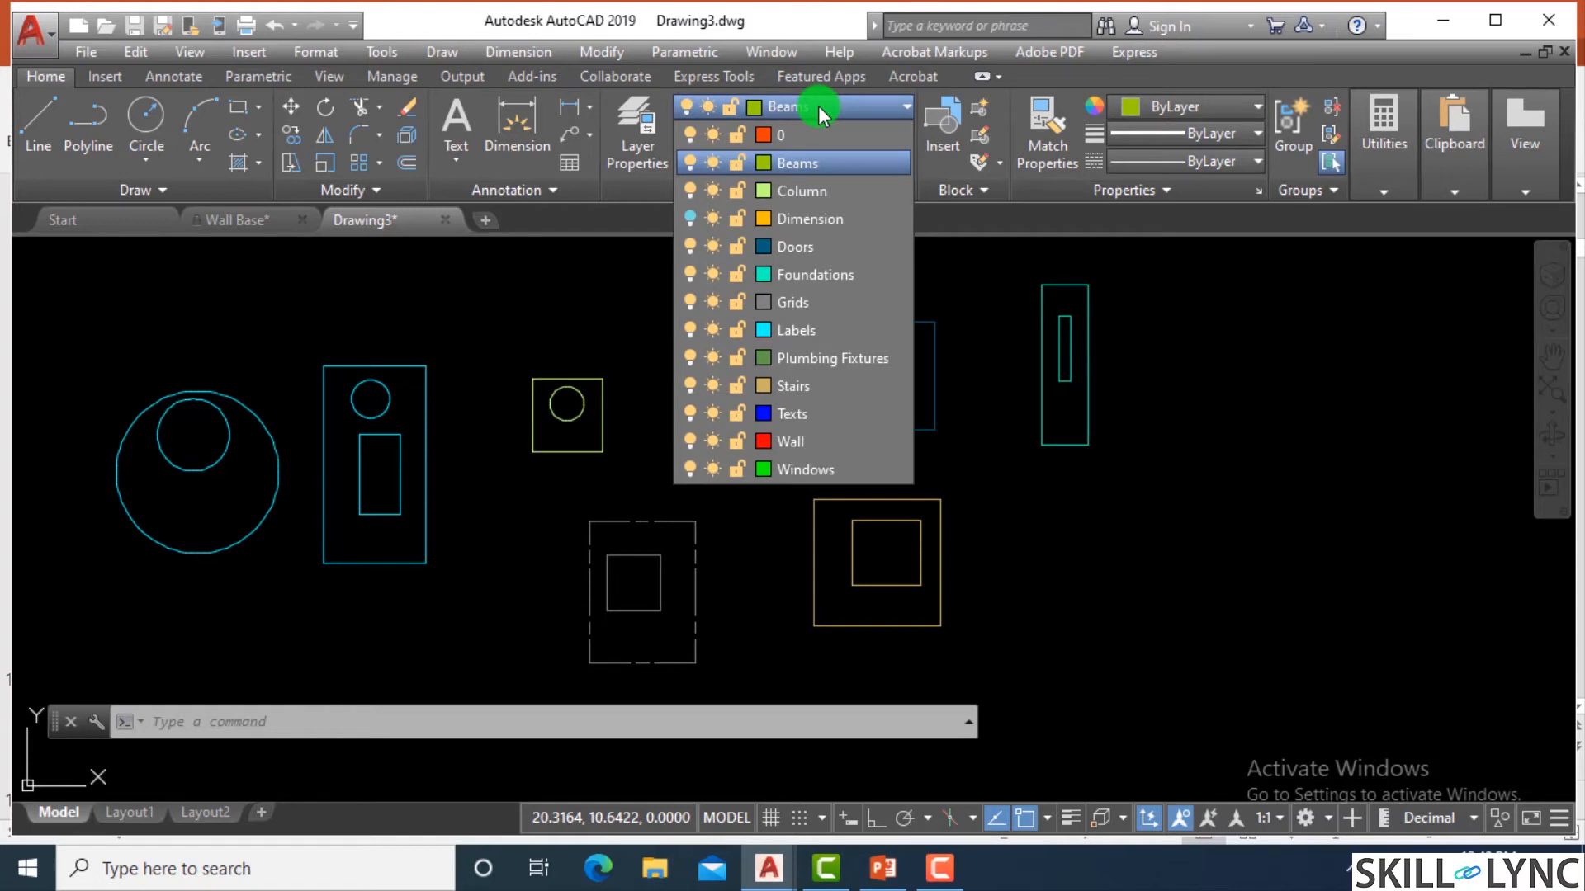
pyautogui.click(817, 219)
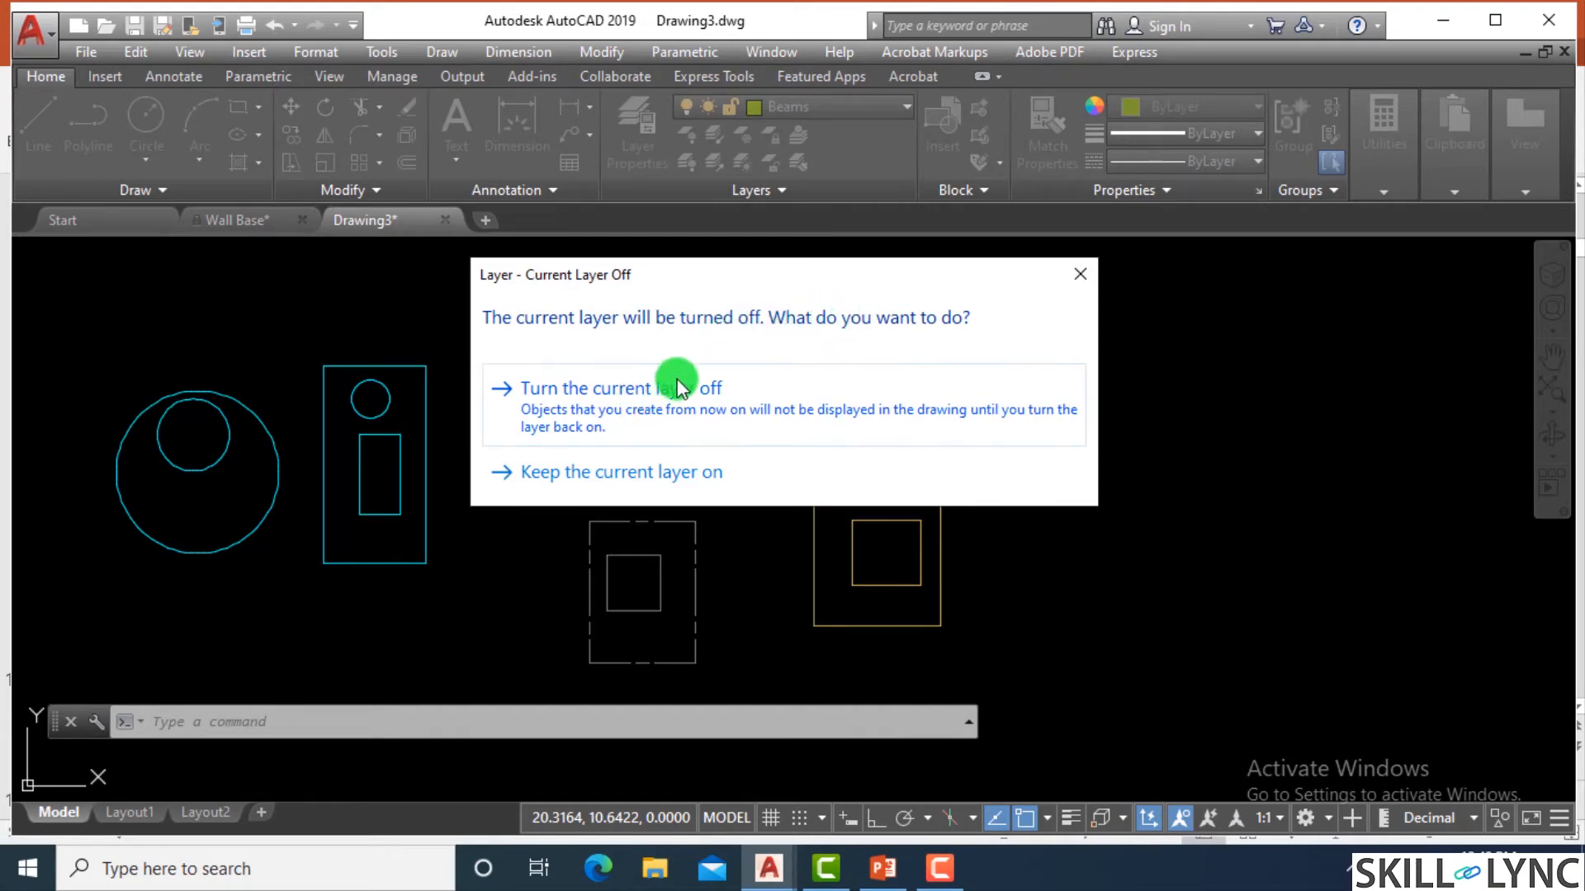
pyautogui.click(634, 407)
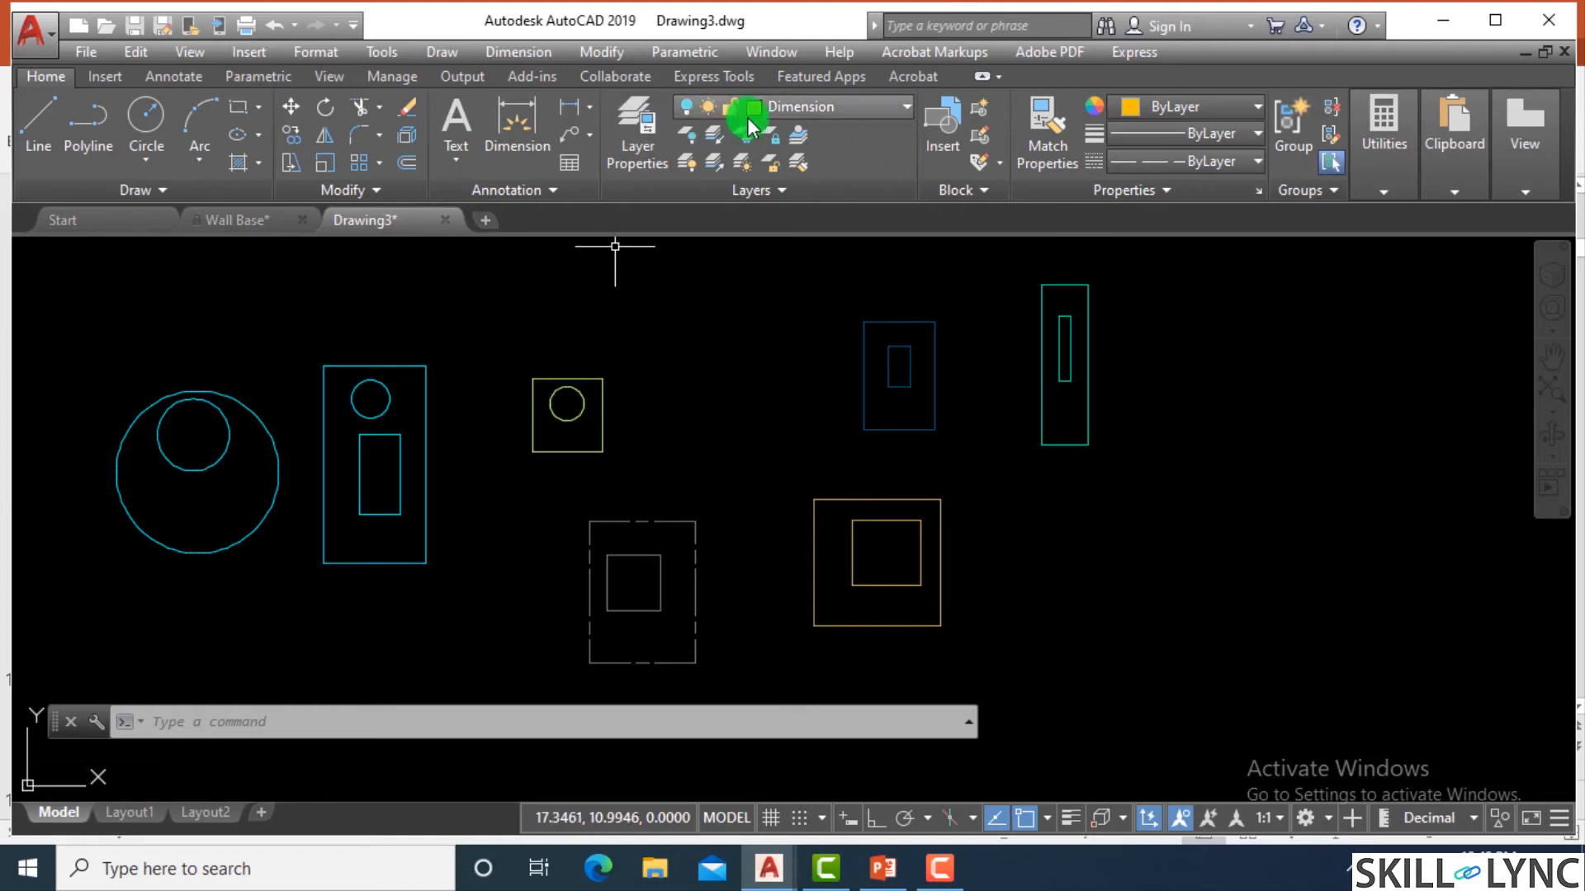
# Draw three overlapping circles on the hidden Dimension layer above the sample shapes, the two larger ones about 3 units in radius.
pyautogui.scroll(-2, 508, 406)
pyautogui.scroll(2, 658, 331)
pyautogui.write('c')
pyautogui.press('Return')
pyautogui.click(619, 336)
pyautogui.click(630, 400)
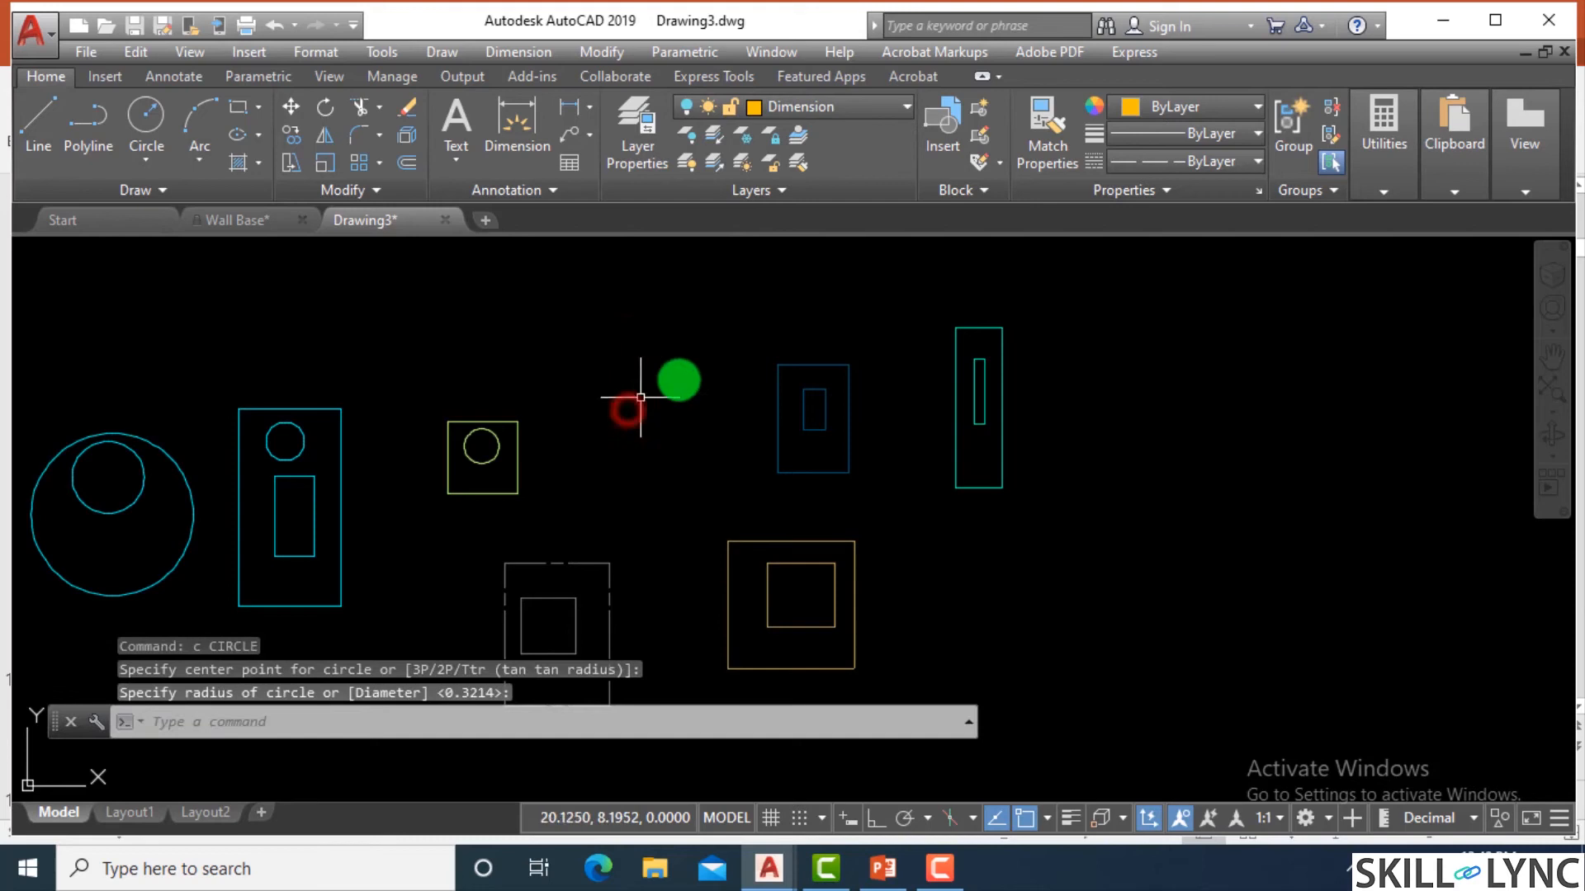
pyautogui.press('Return')
pyautogui.click(760, 288)
pyautogui.press('Return')
pyautogui.click(563, 305)
pyautogui.click(579, 423)
# Turn the Dimension layer on to reveal its circles, and switch it off again.
pyautogui.click(789, 116)
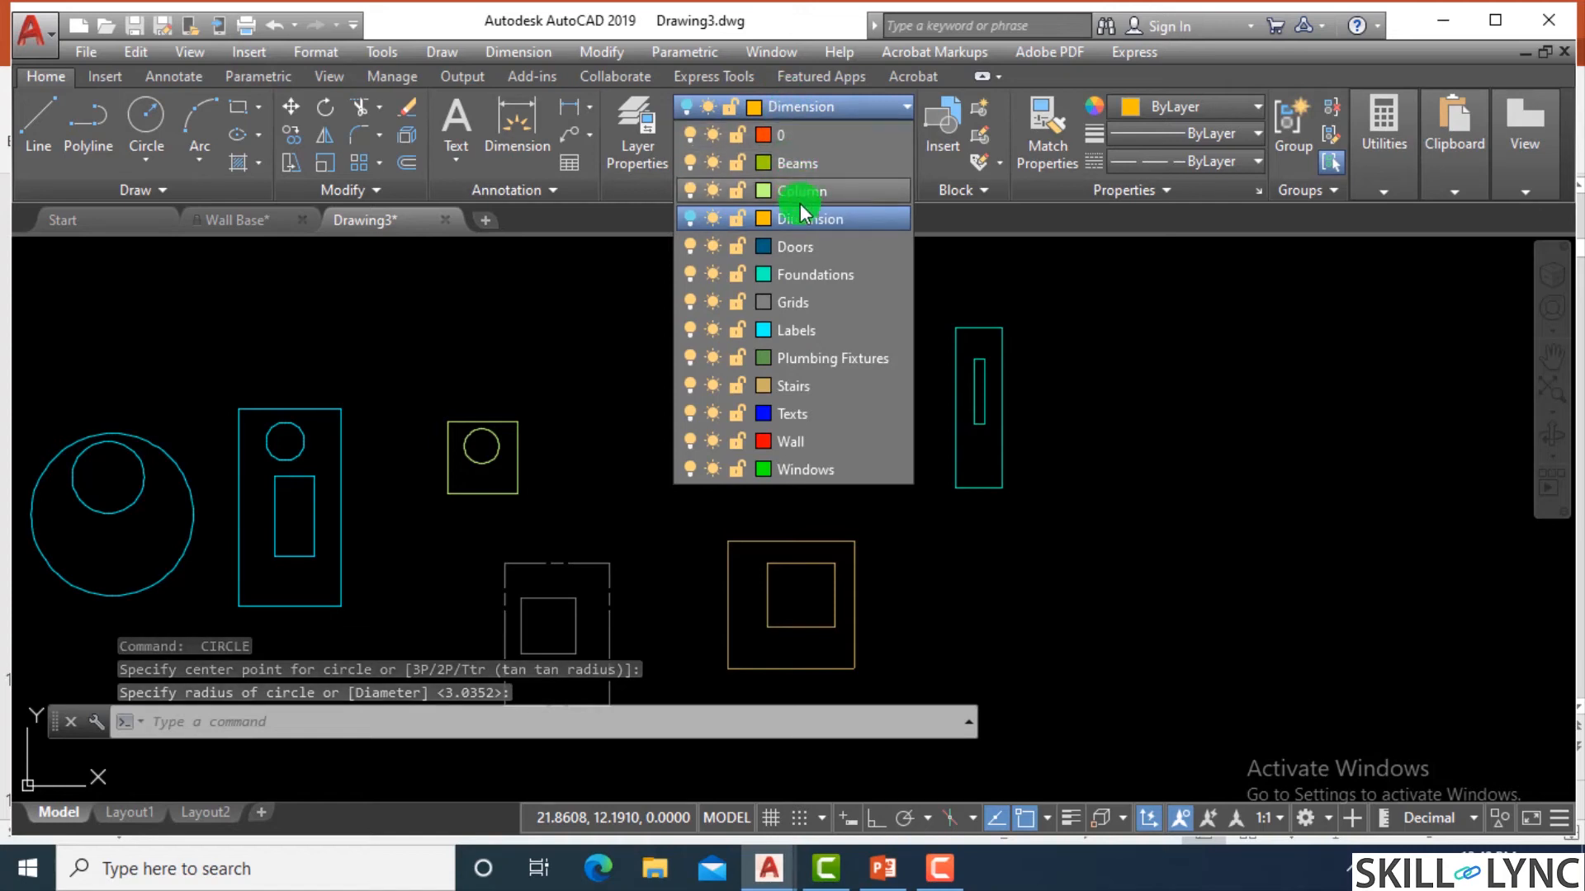
pyautogui.click(690, 219)
pyautogui.click(689, 218)
pyautogui.click(671, 394)
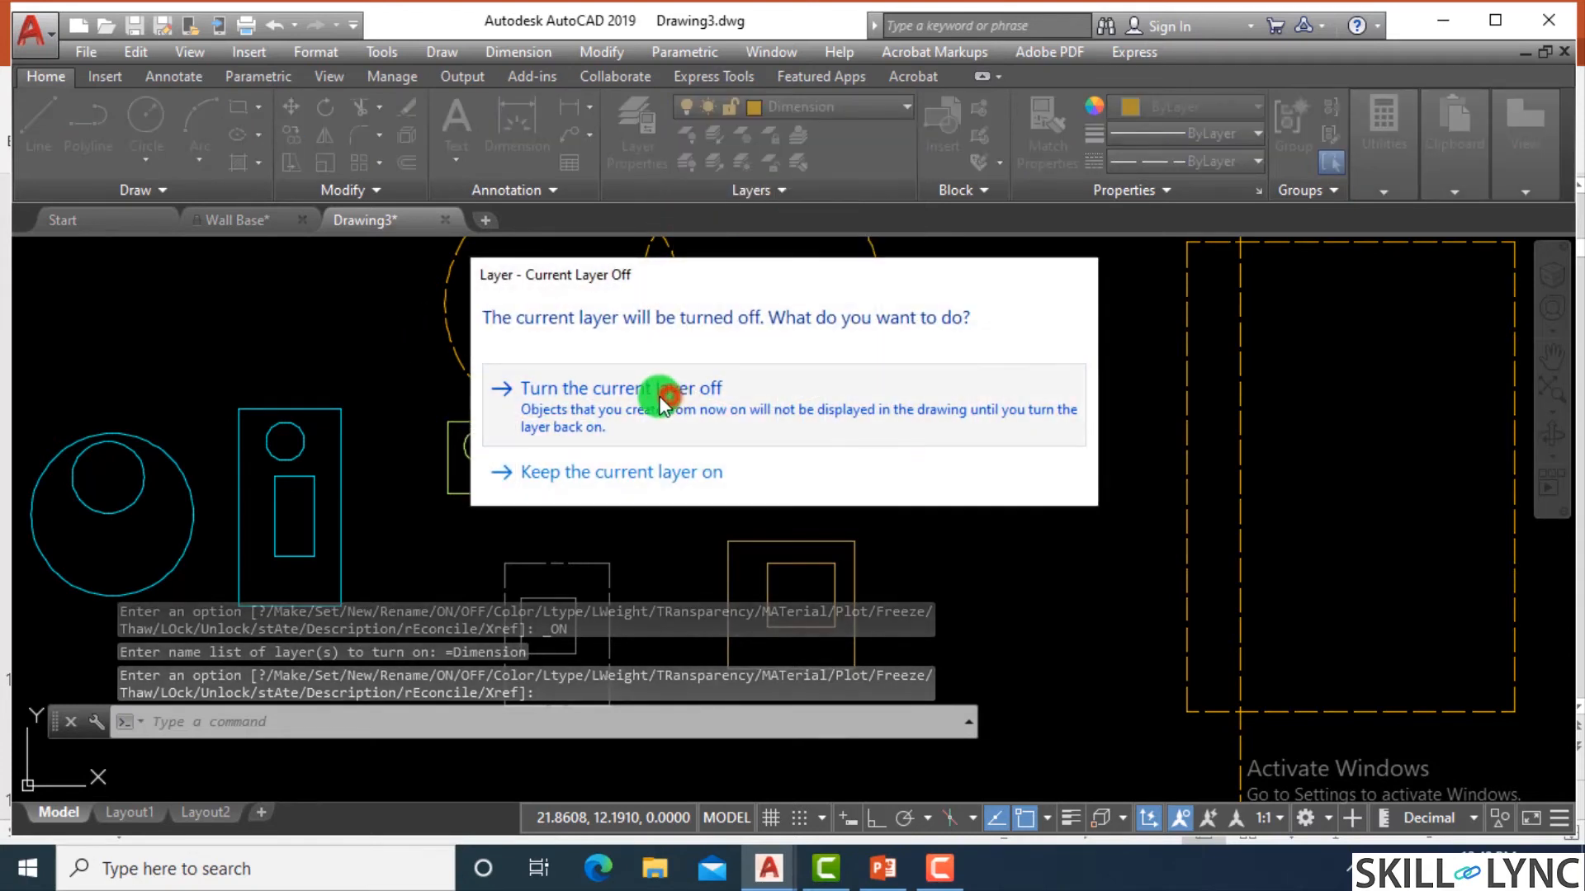
# Turn the Dimension layer back on in the layer properties and return to the drawing.
pyautogui.press('Escape')
pyautogui.press('Escape')
pyautogui.write('la')
pyautogui.press('Return')
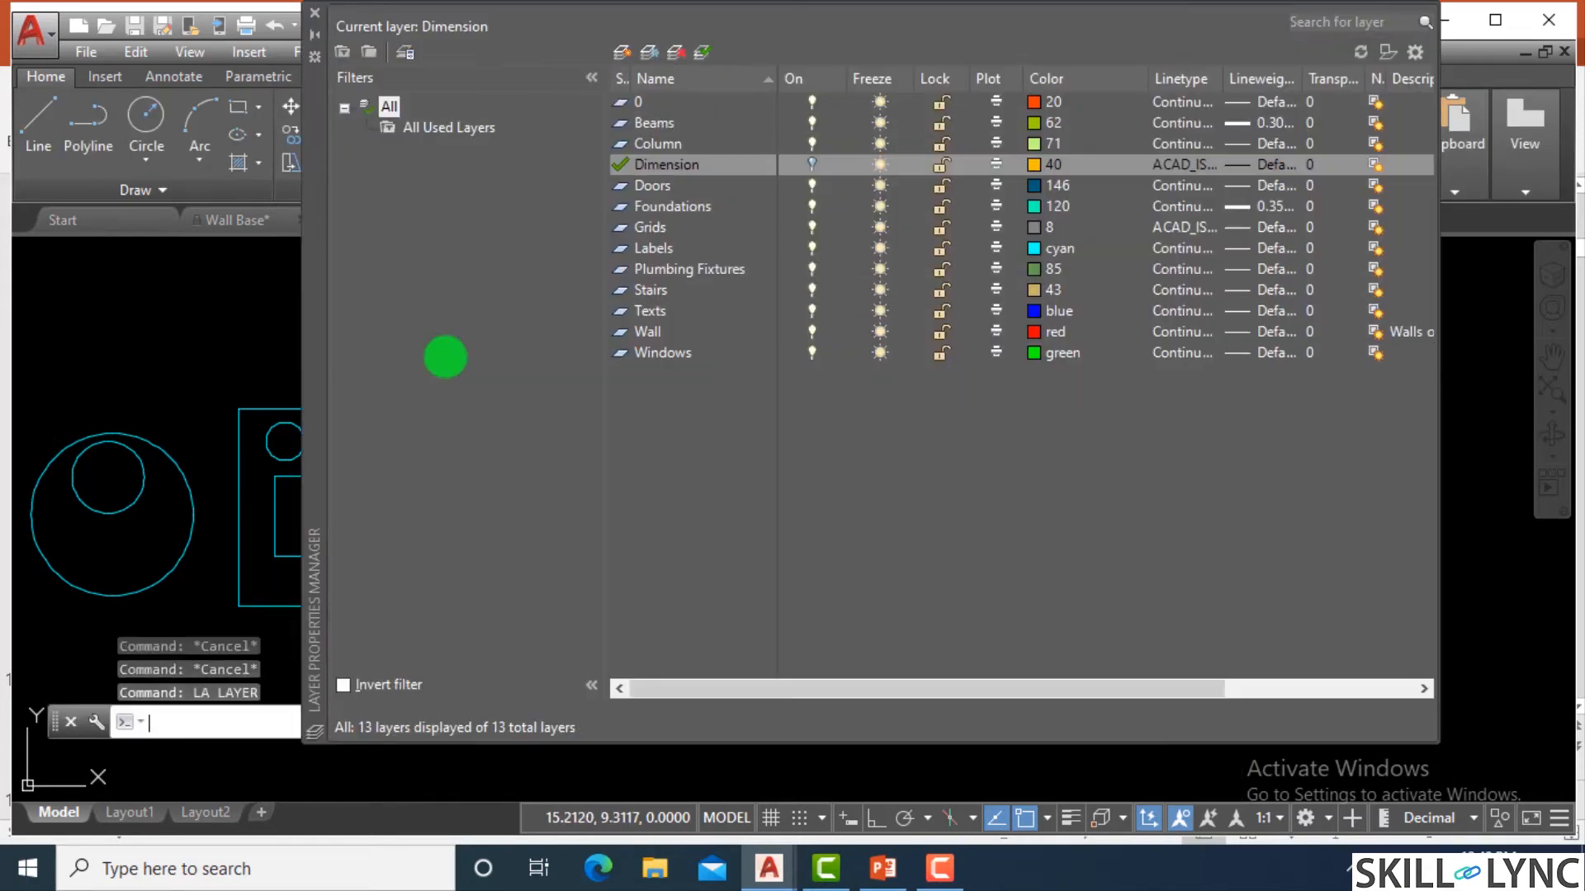
pyautogui.click(809, 170)
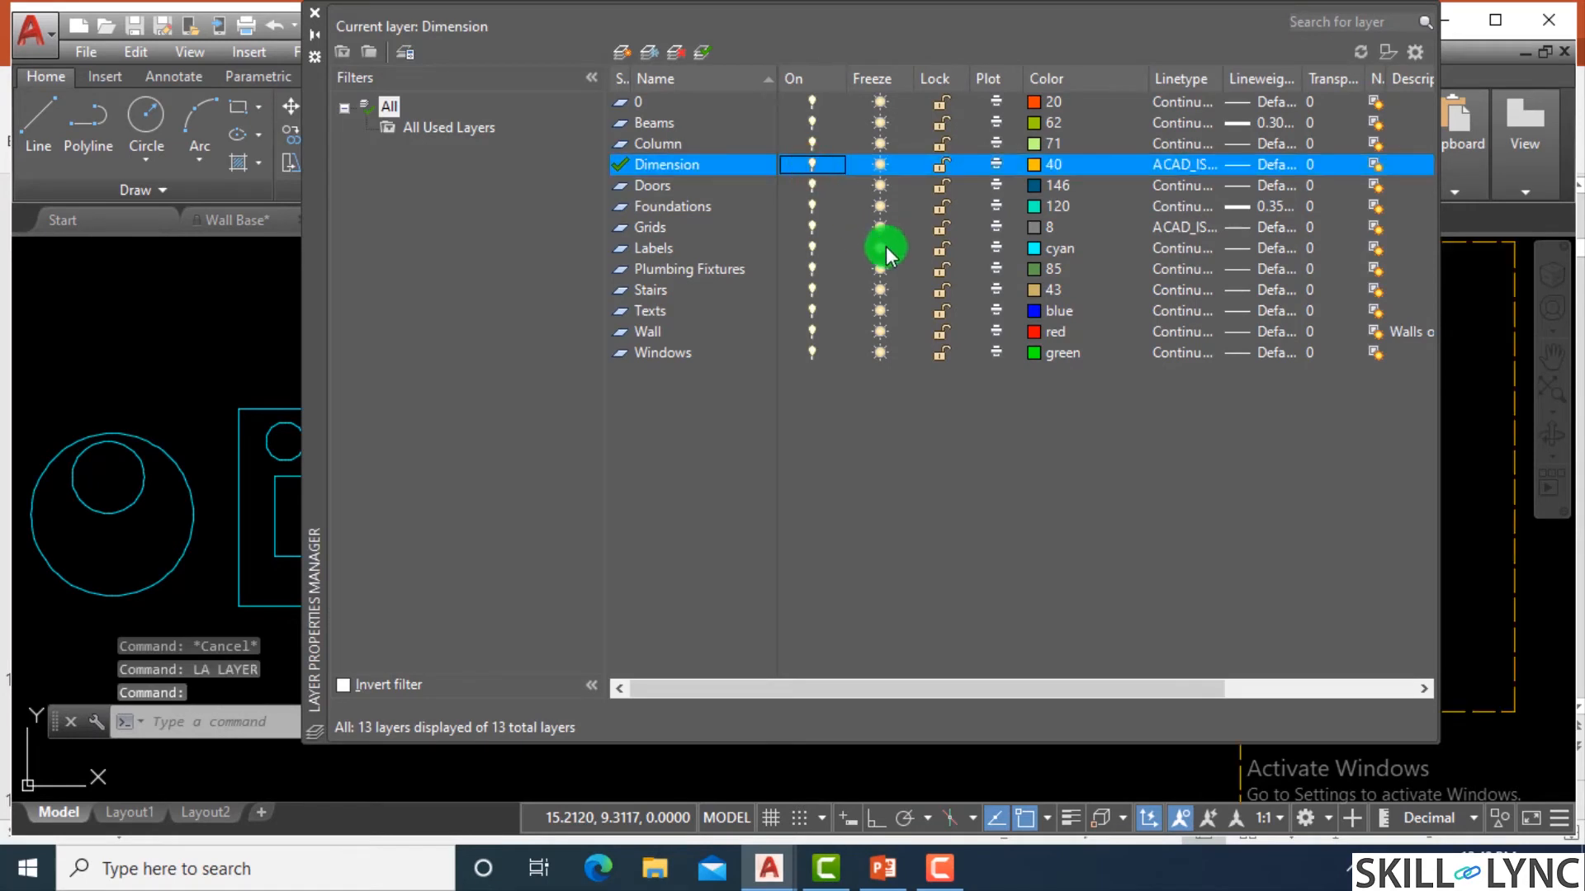
pyautogui.click(314, 13)
pyautogui.press('Escape')
pyautogui.press('Escape')
pyautogui.scroll(-2, 760, 485)
pyautogui.scroll(2, 756, 413)
# Turn off the Dimension layer while keeping it as the current layer.
pyautogui.click(805, 111)
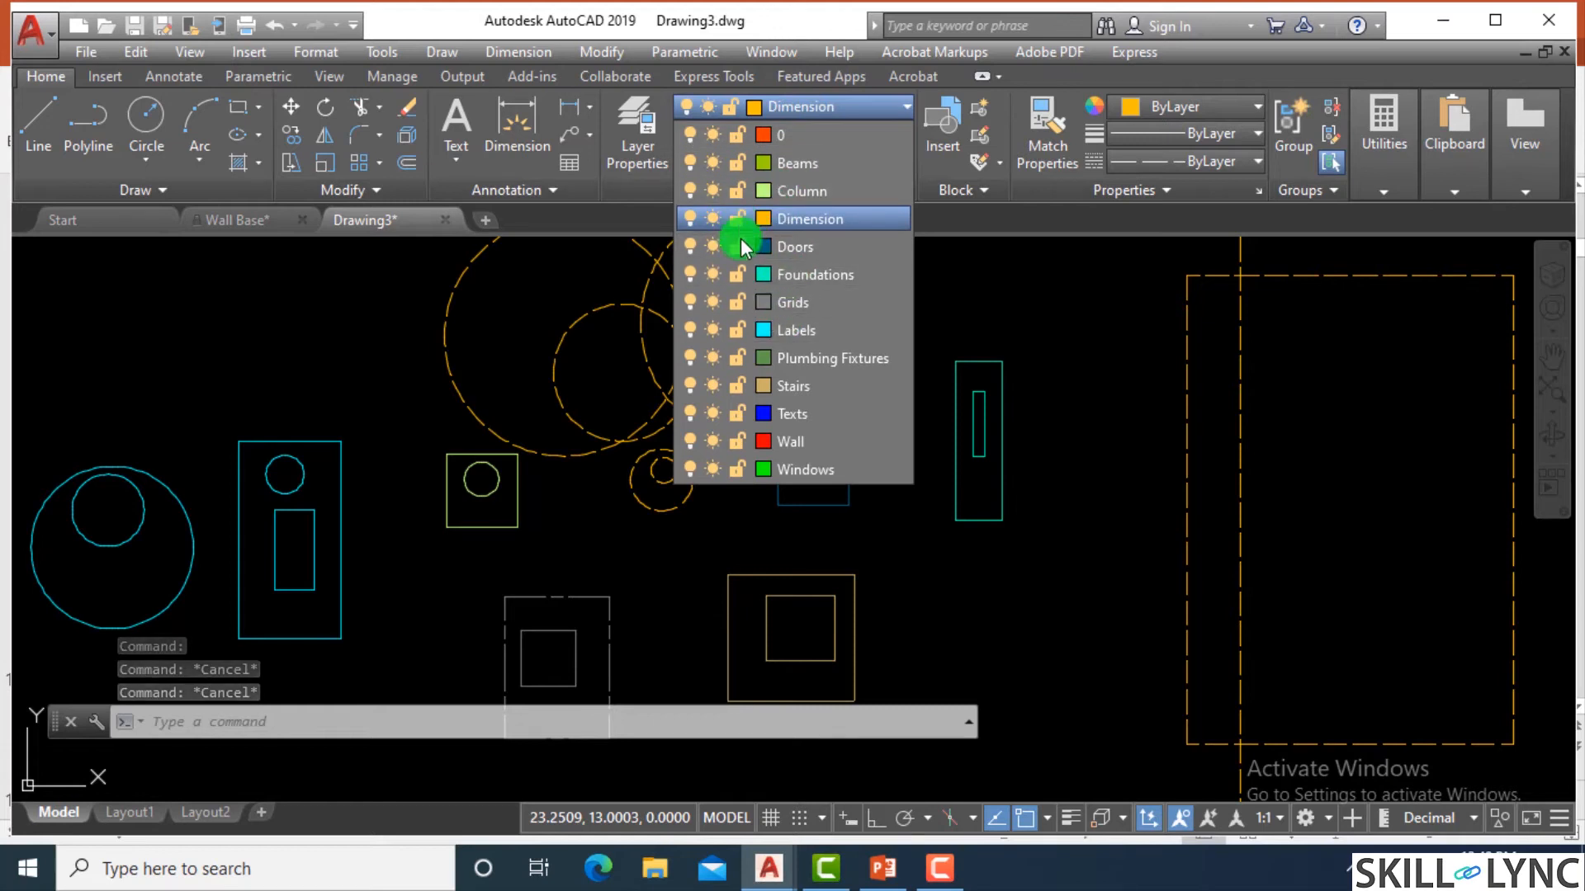
pyautogui.press('Escape')
pyautogui.scroll(-3, 724, 407)
pyautogui.scroll(1, 611, 336)
pyautogui.scroll(-2, 672, 354)
pyautogui.scroll(2, 709, 339)
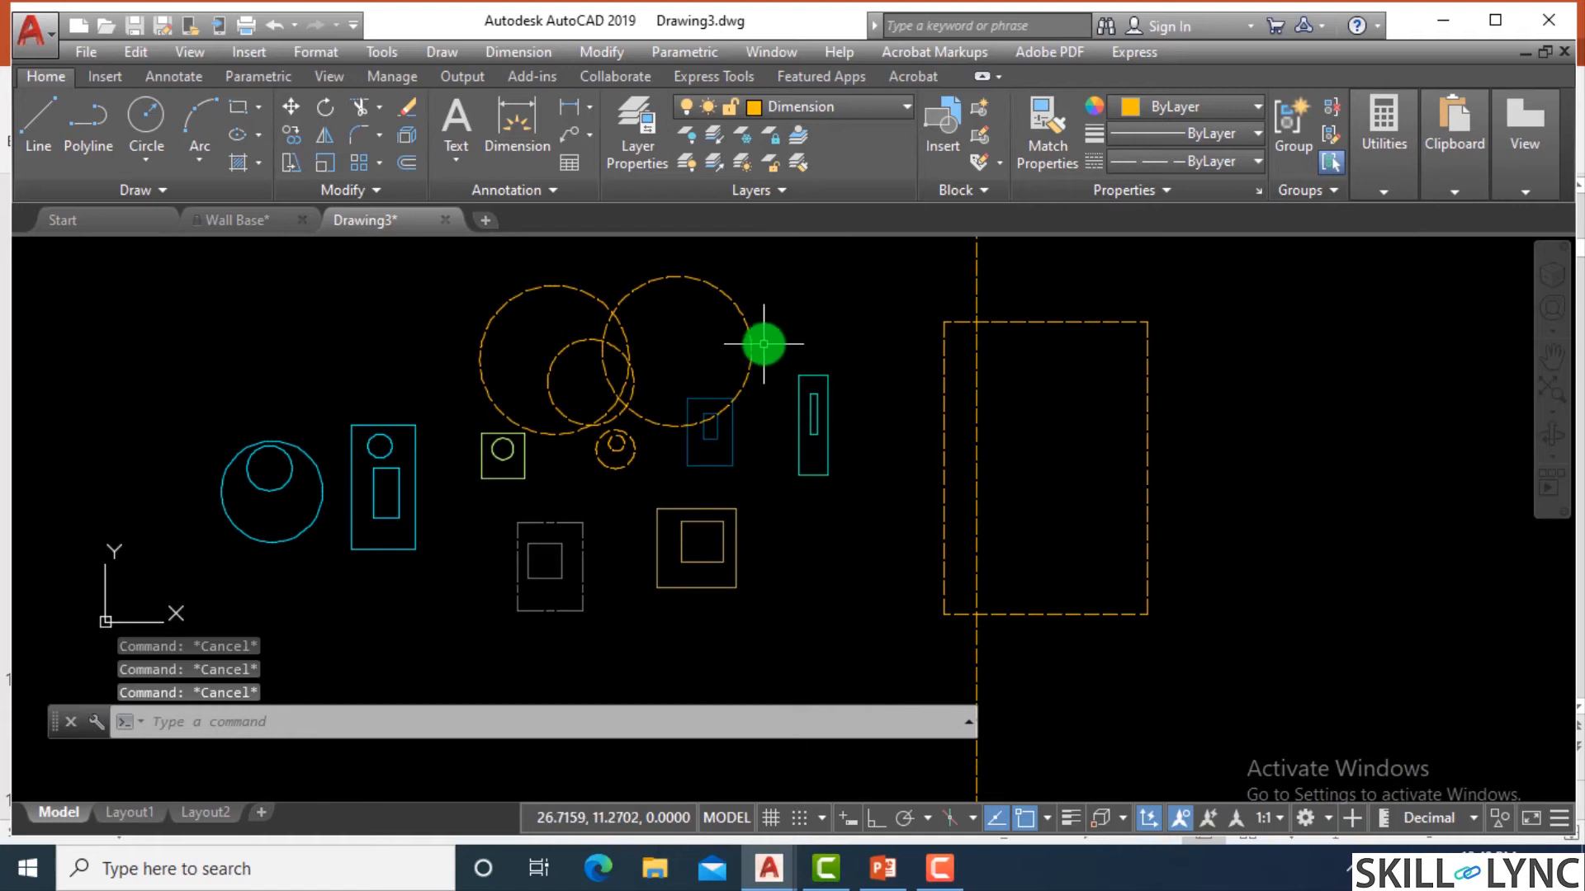
pyautogui.click(767, 114)
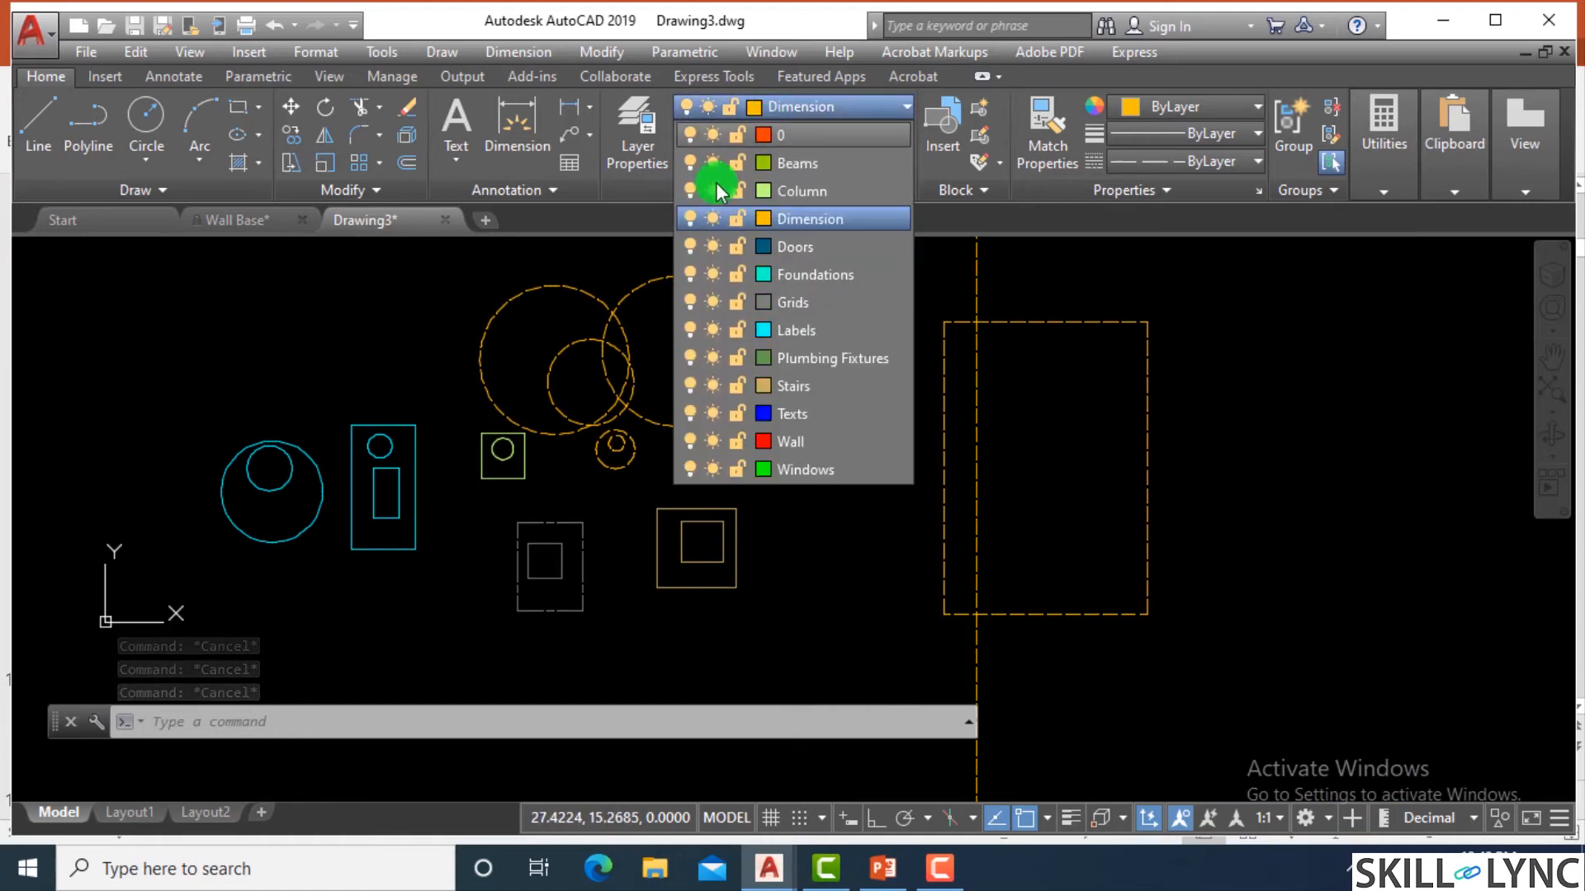
pyautogui.click(691, 215)
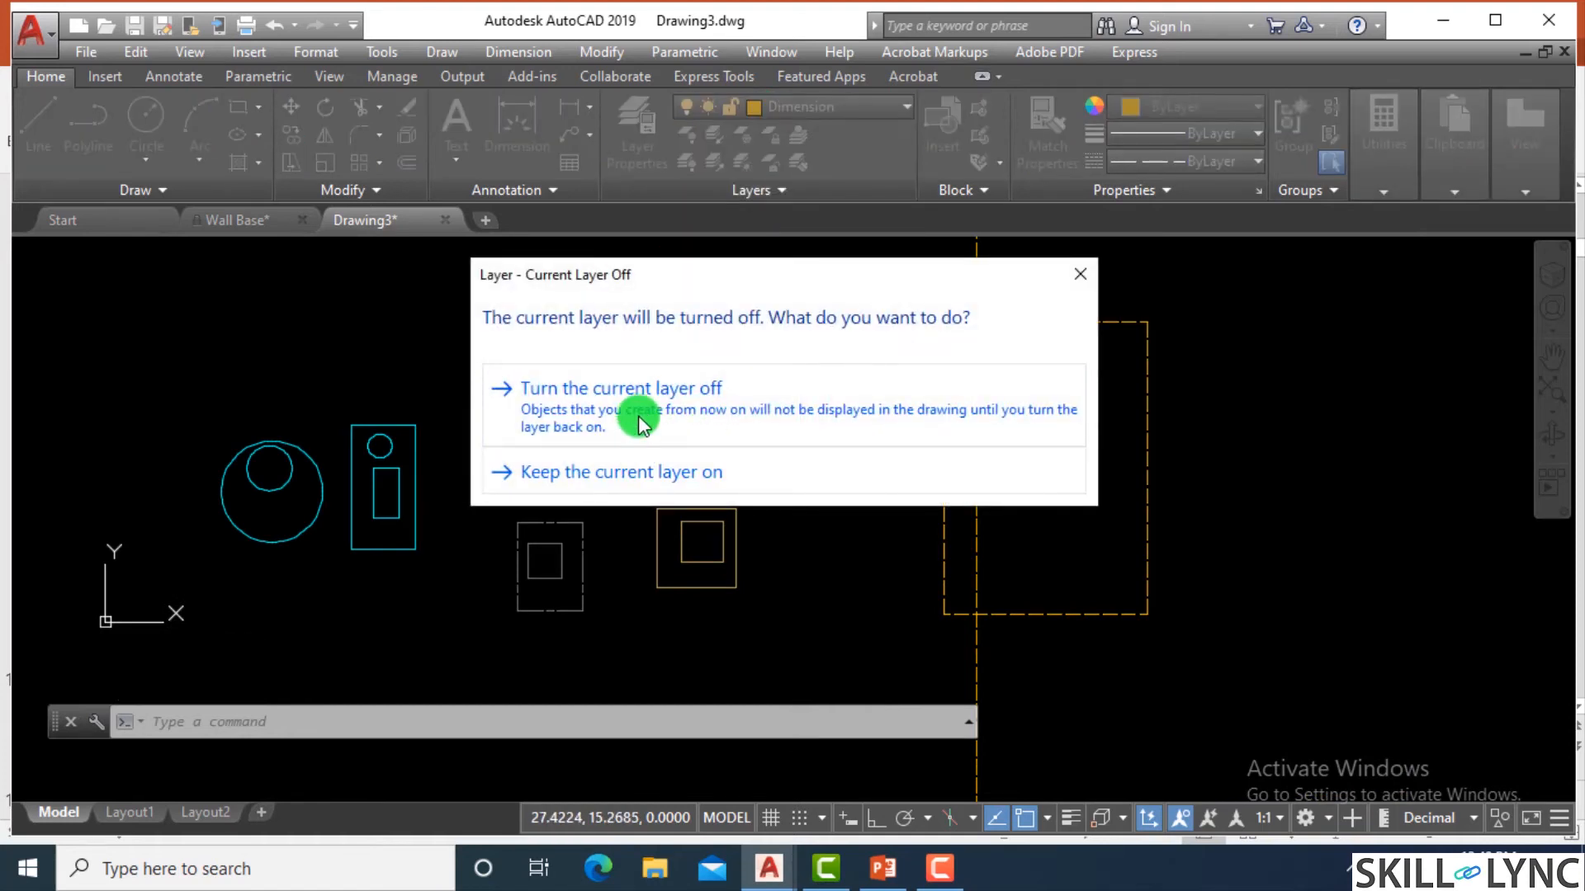
pyautogui.click(640, 400)
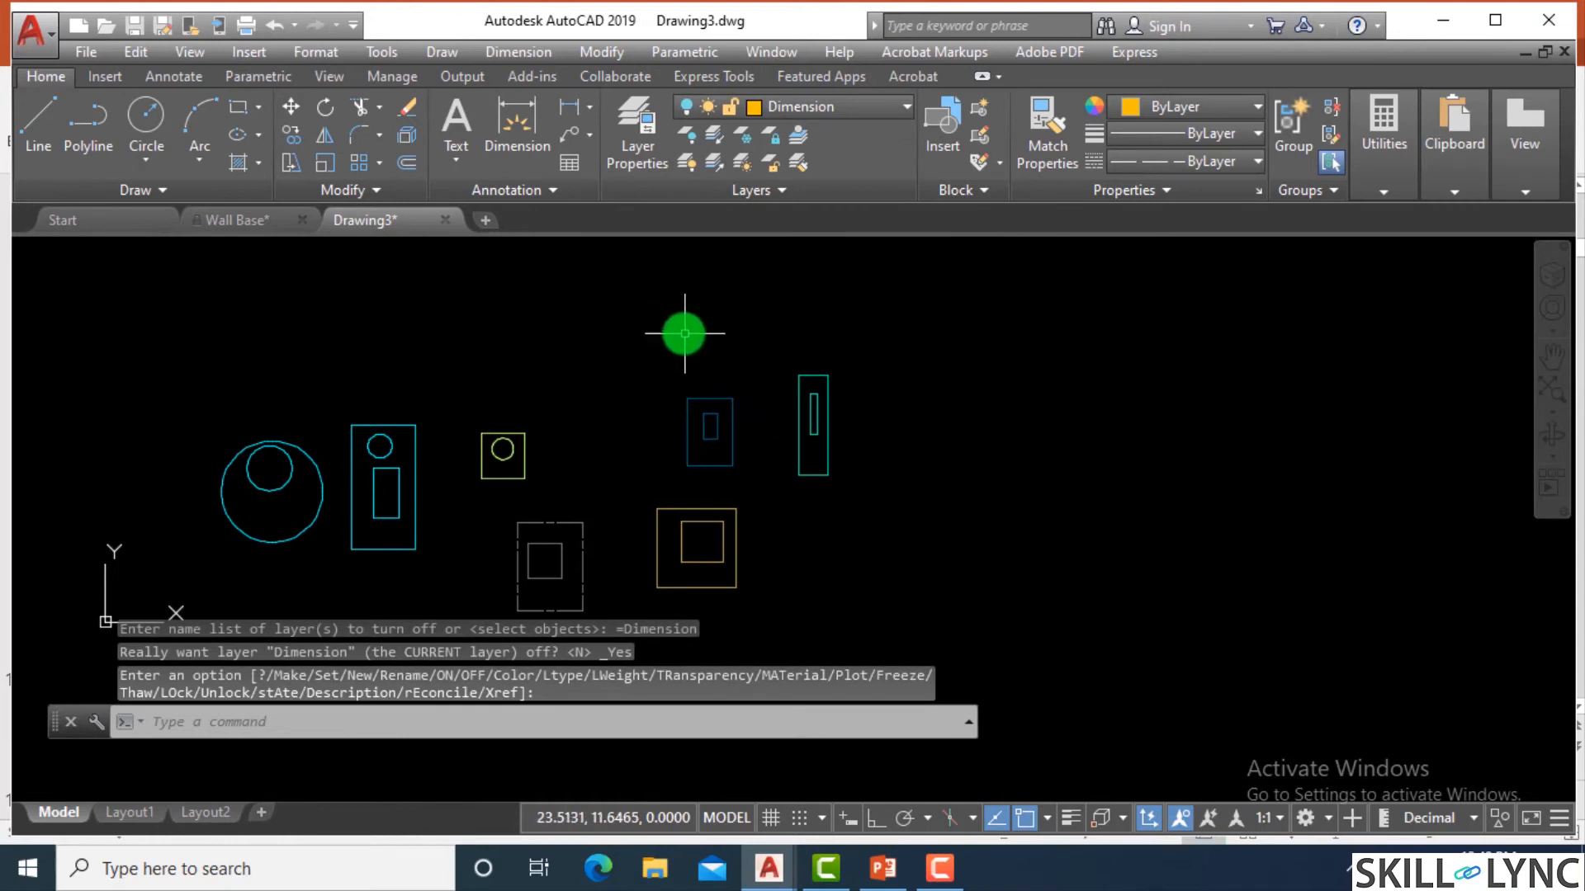
# Draw another circle on the hidden Dimension layer above the small square with the inner circle.
pyautogui.write('c')
pyautogui.press('Return')
pyautogui.click(521, 323)
pyautogui.click(558, 405)
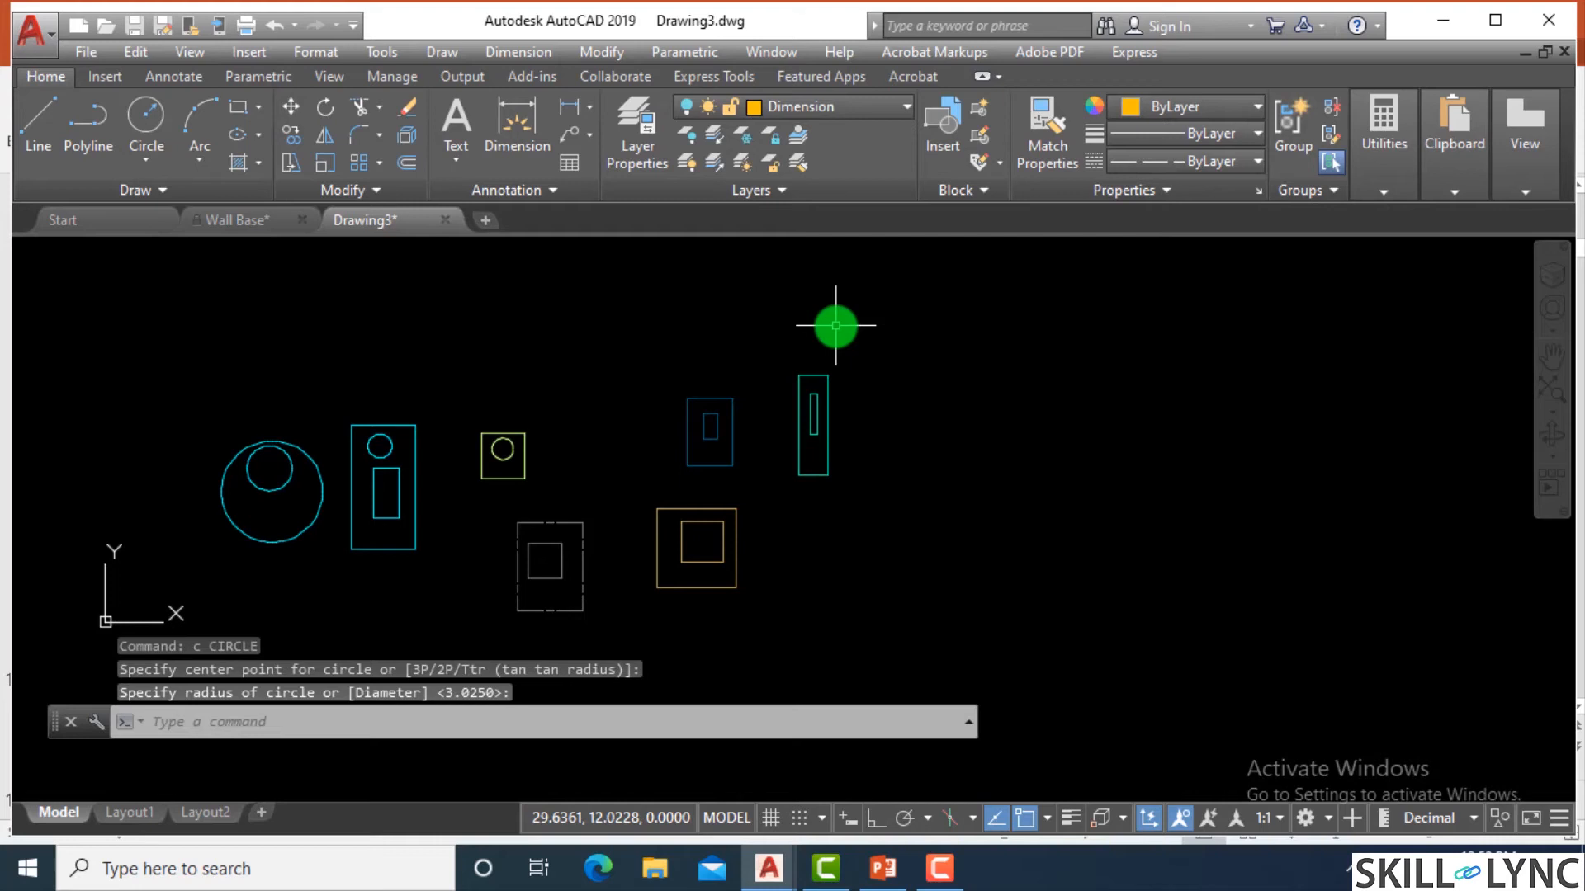
# Erase all objects in the drawing using the all selection, including those on the hidden layer.
pyautogui.write('e')
pyautogui.press('Return')
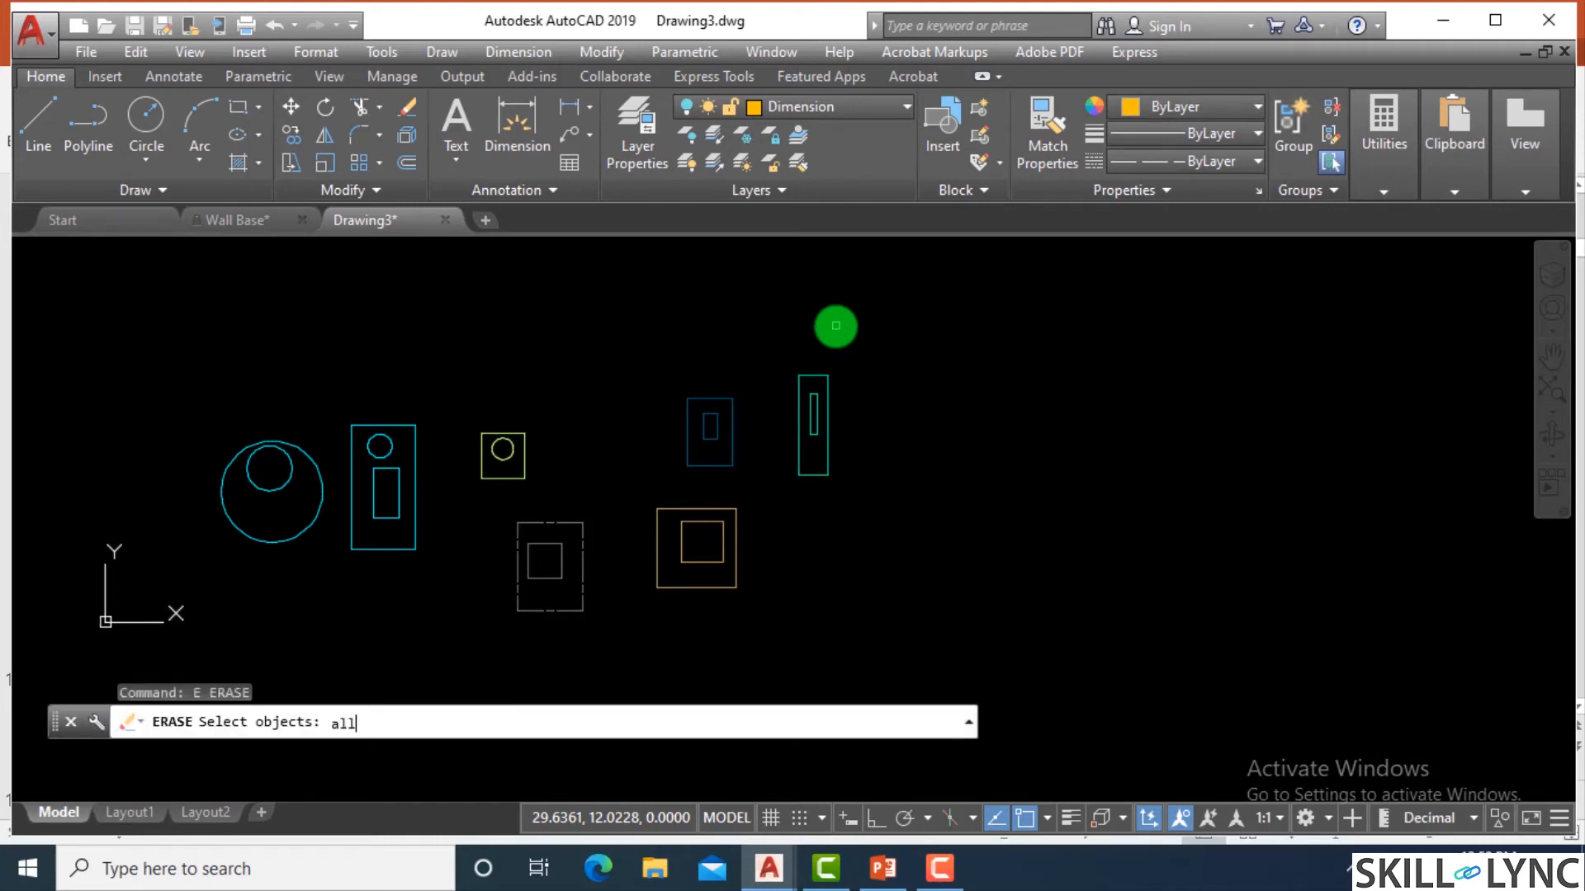
pyautogui.press('Return')
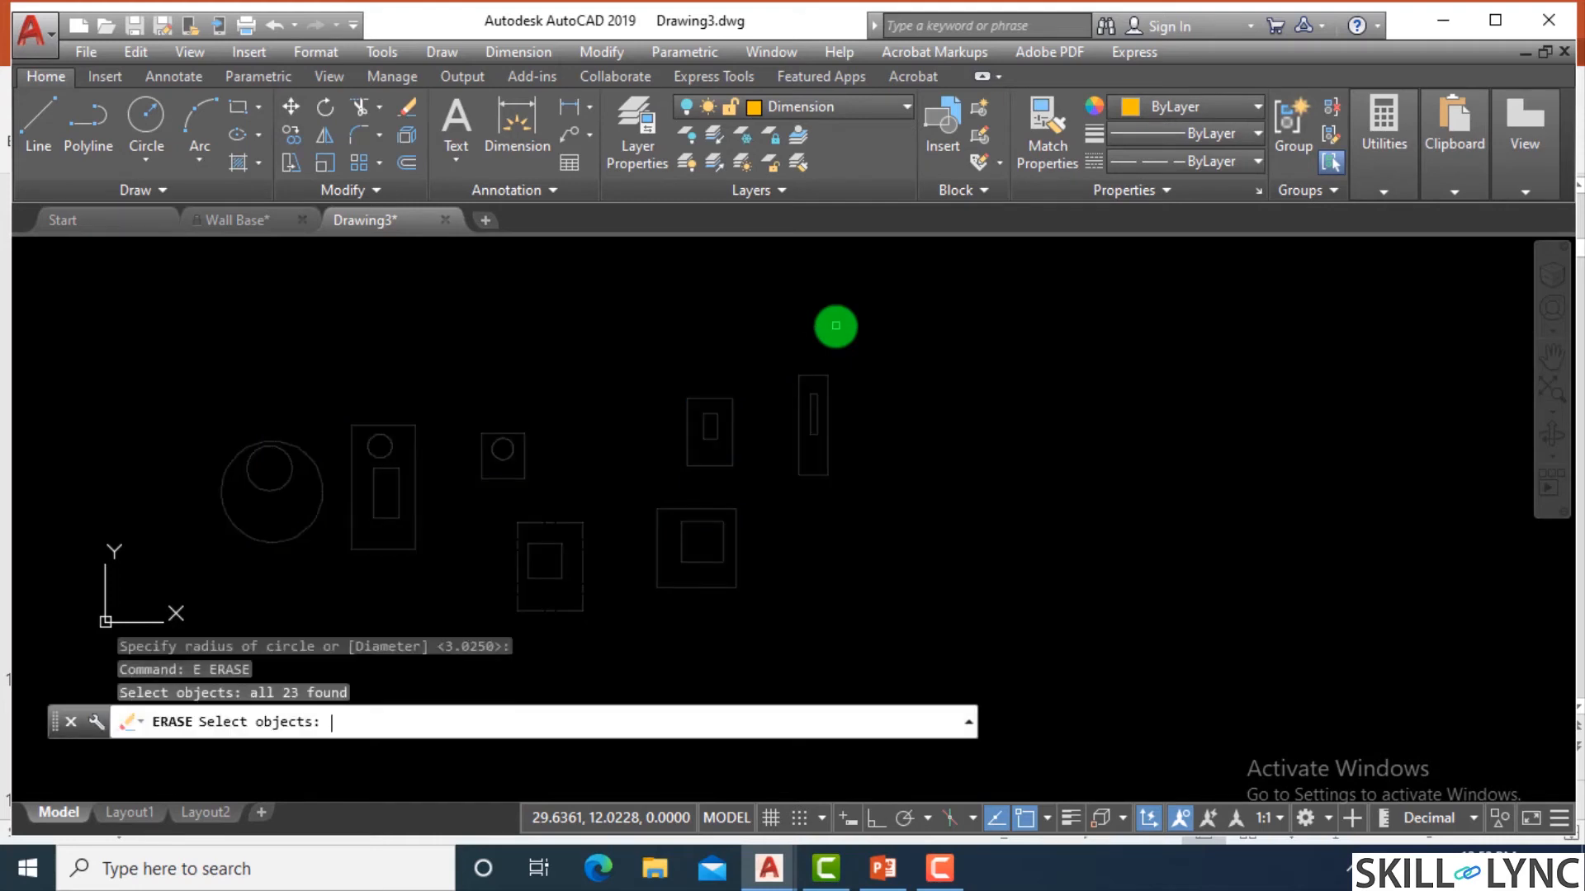
pyautogui.press('Return')
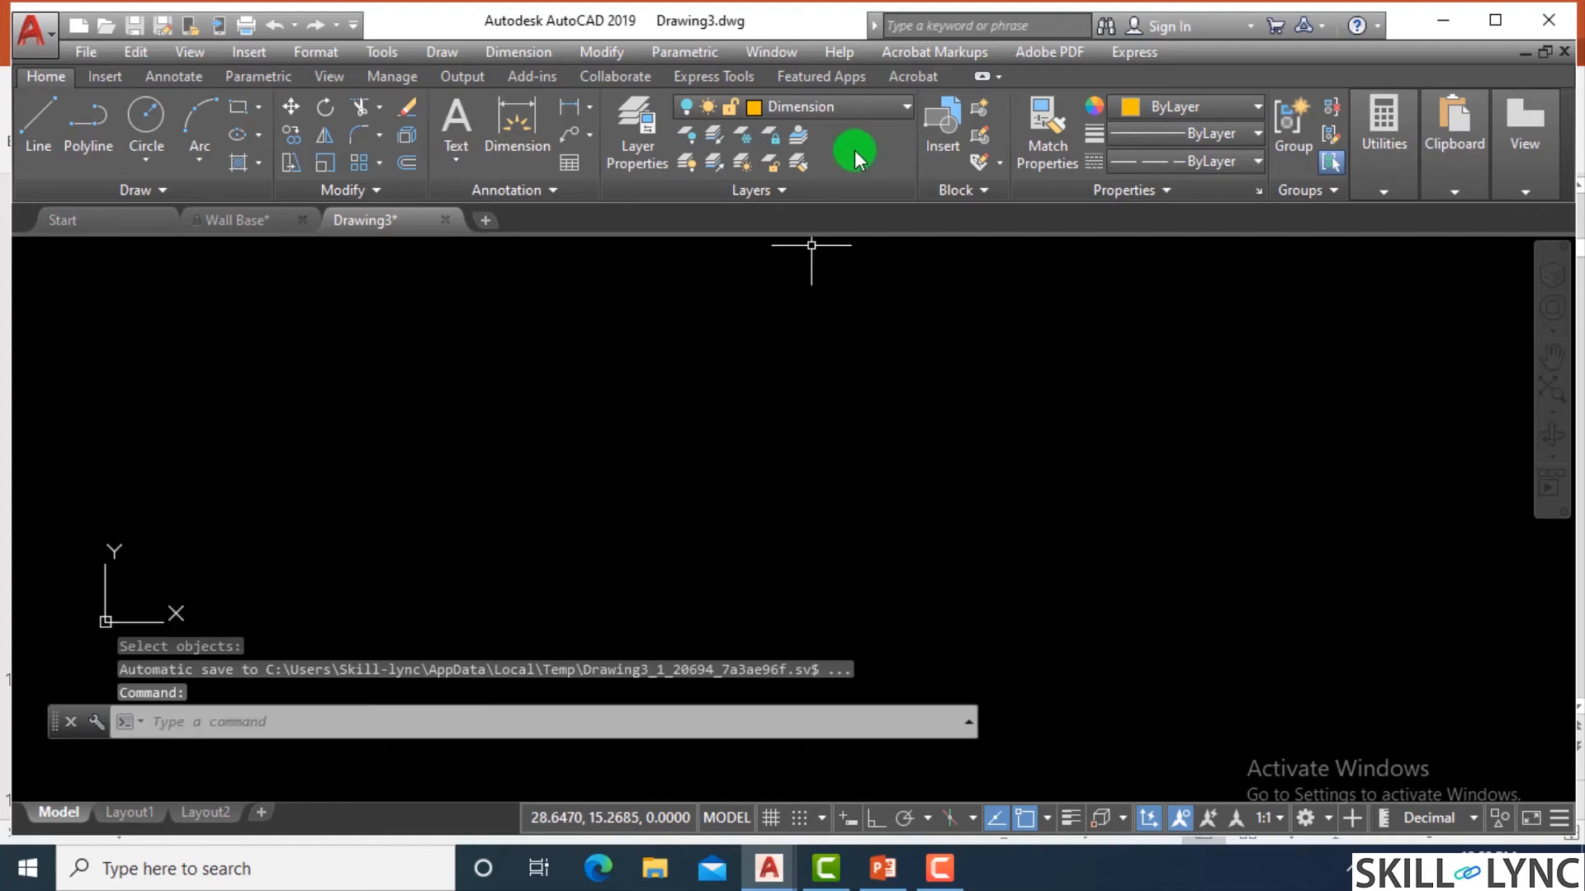
# Turn the Dimension layer on to check whether its hidden objects were erased too.
pyautogui.click(849, 104)
pyautogui.click(690, 218)
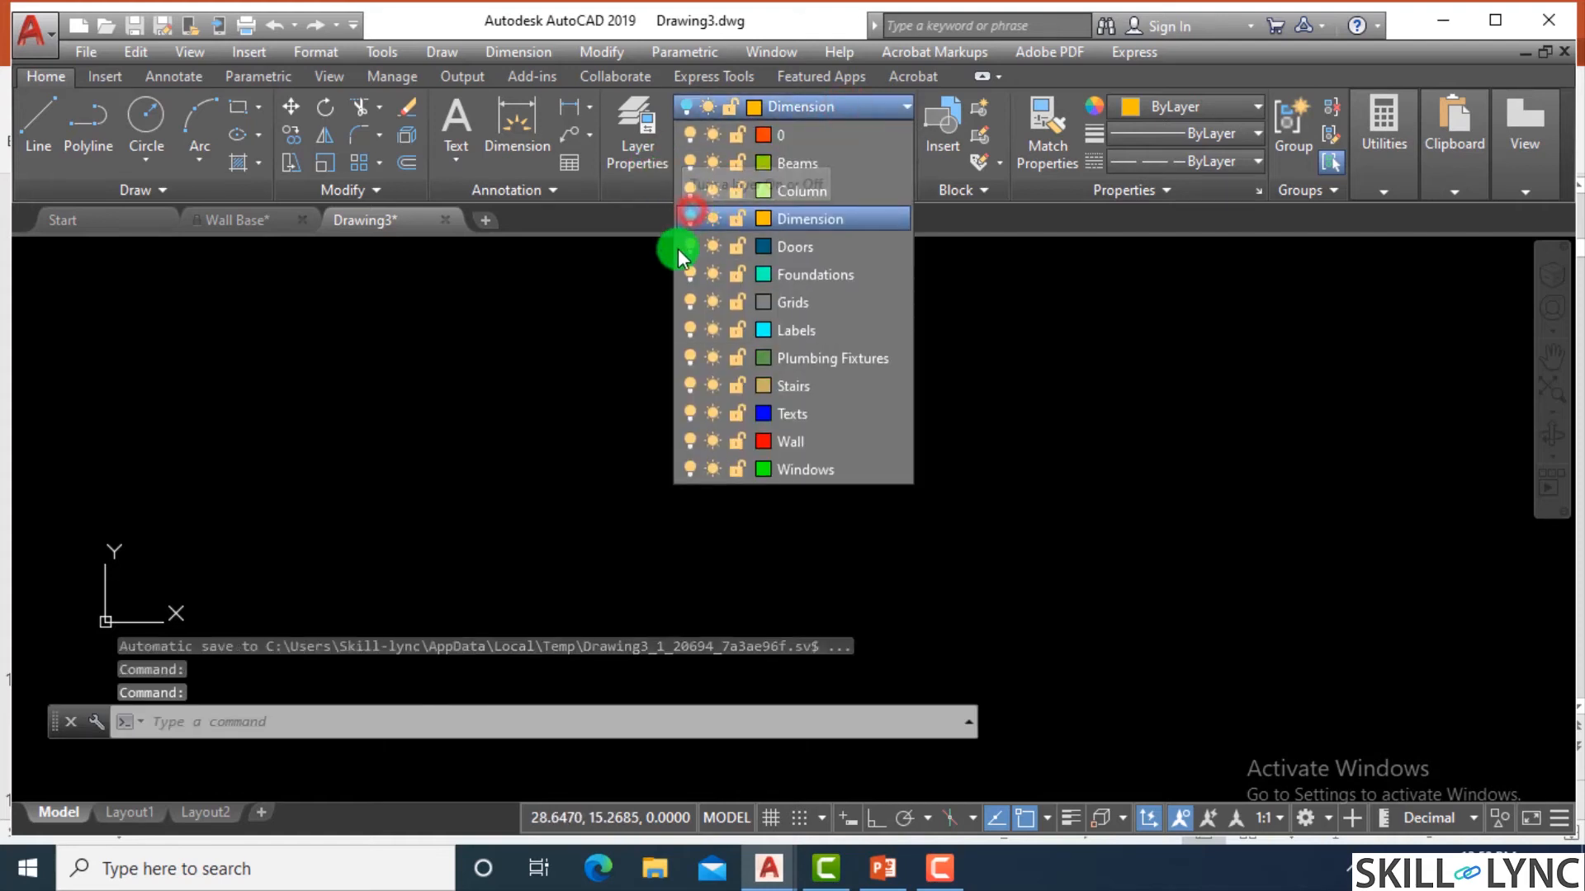
pyautogui.click(505, 361)
pyautogui.scroll(2, 909, 425)
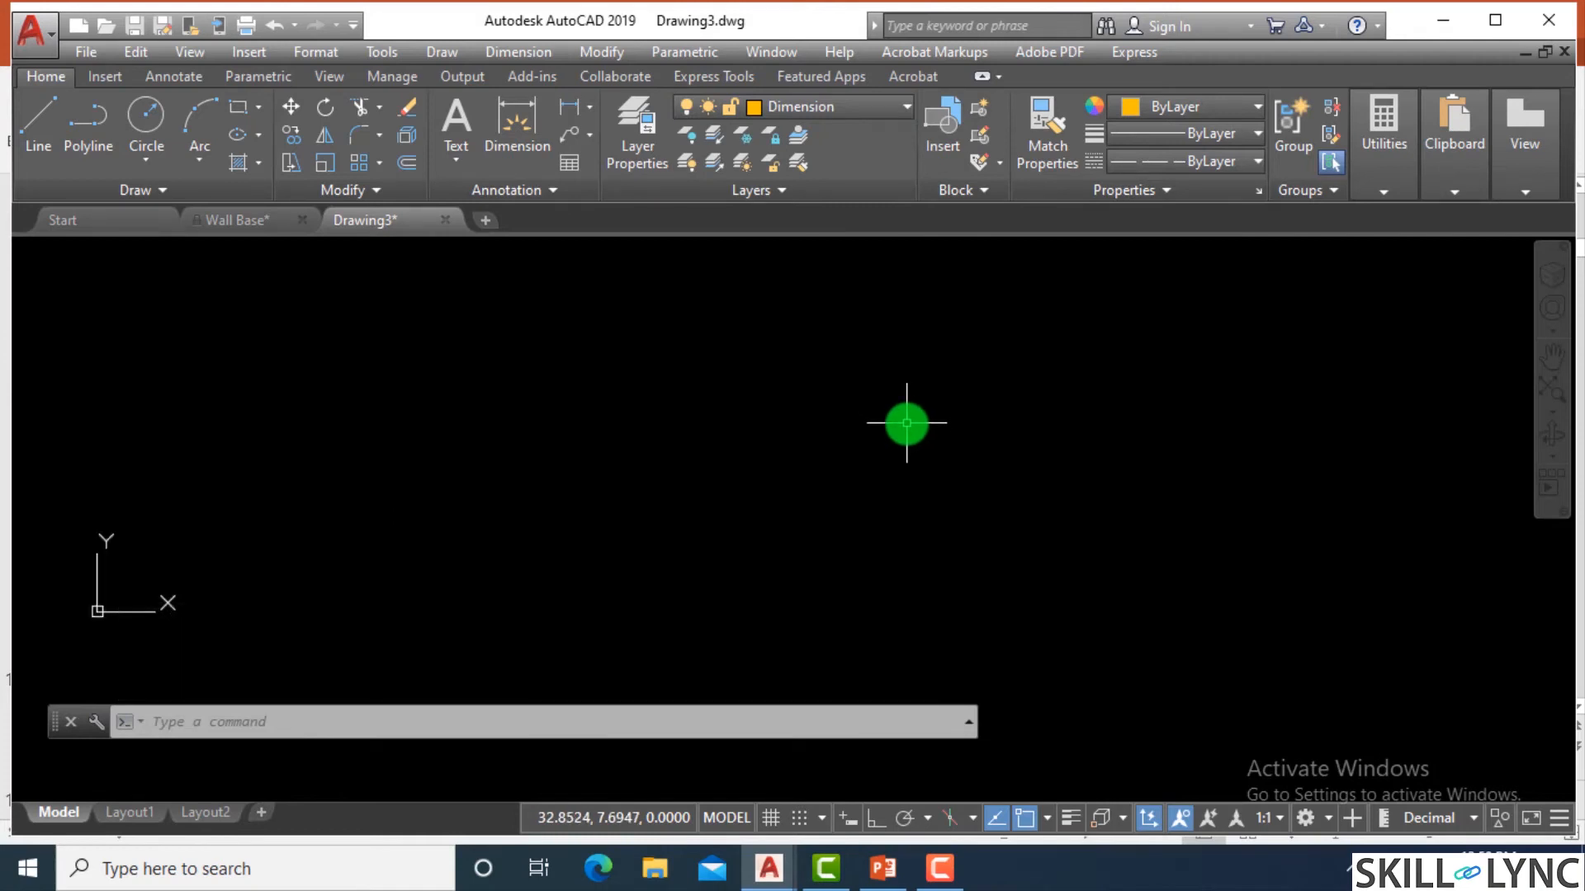
# Undo the erase, the last circle and the recent Dimension layer visibility changes.
pyautogui.moveTo(906, 423)
pyautogui.mouseDown()
pyautogui.moveTo(884, 325)
pyautogui.moveTo(796, 452)
pyautogui.mouseUp()
pyautogui.press('Escape')
pyautogui.write('u')
pyautogui.press('Return')
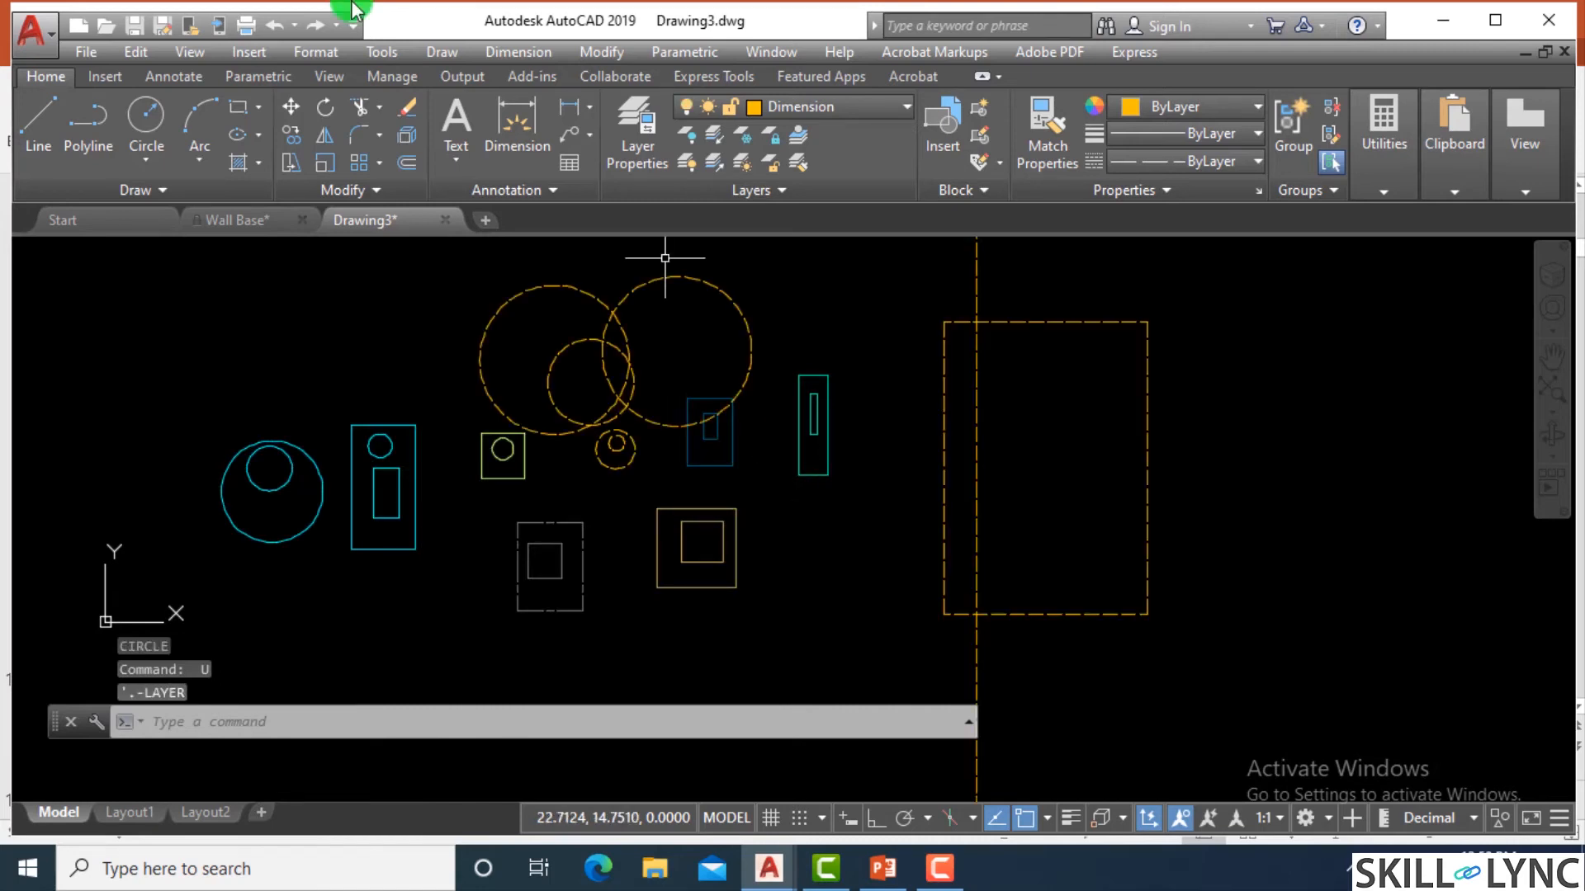
# Open the layer properties for the whole drawing.
pyautogui.click(645, 162)
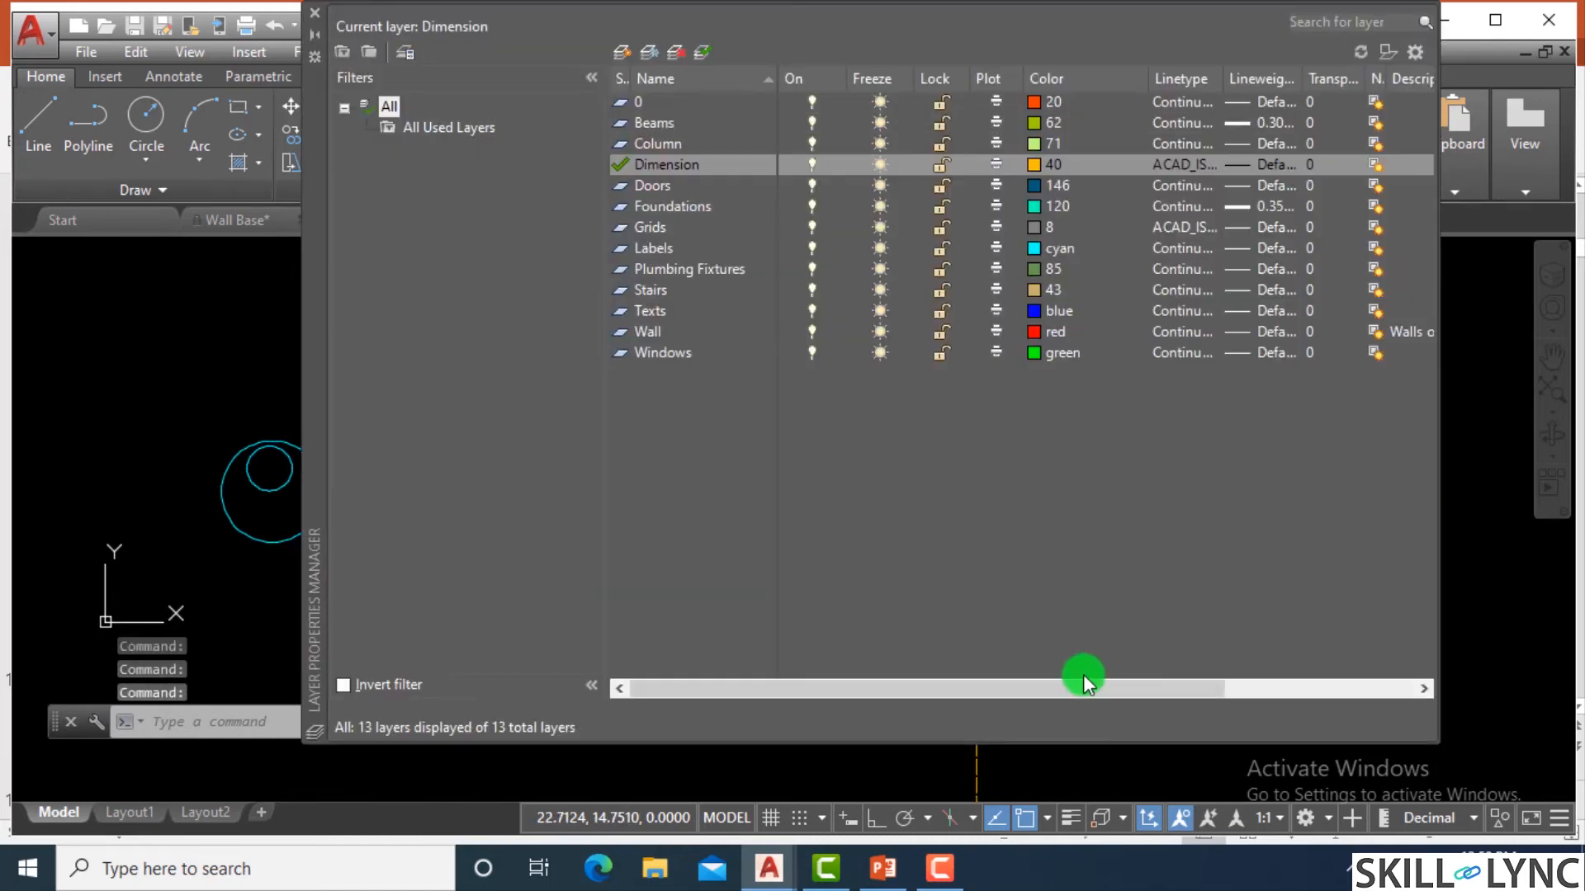
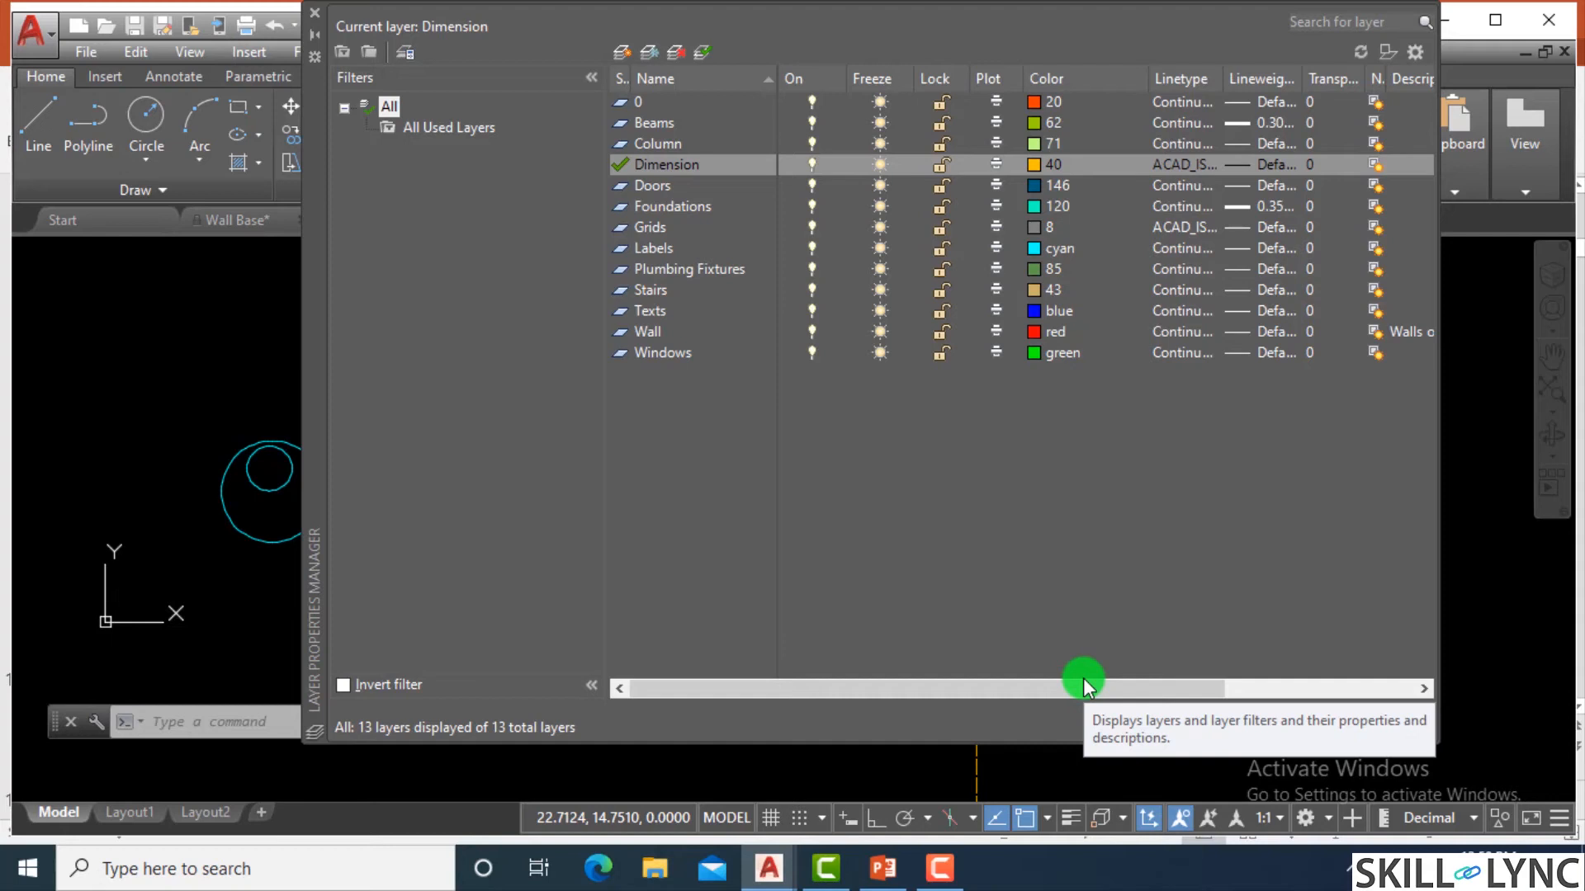
# Close the layer properties and switch to the Wall Base drawing, viewing the area around the meeting room.
pyautogui.click(318, 18)
pyautogui.click(234, 219)
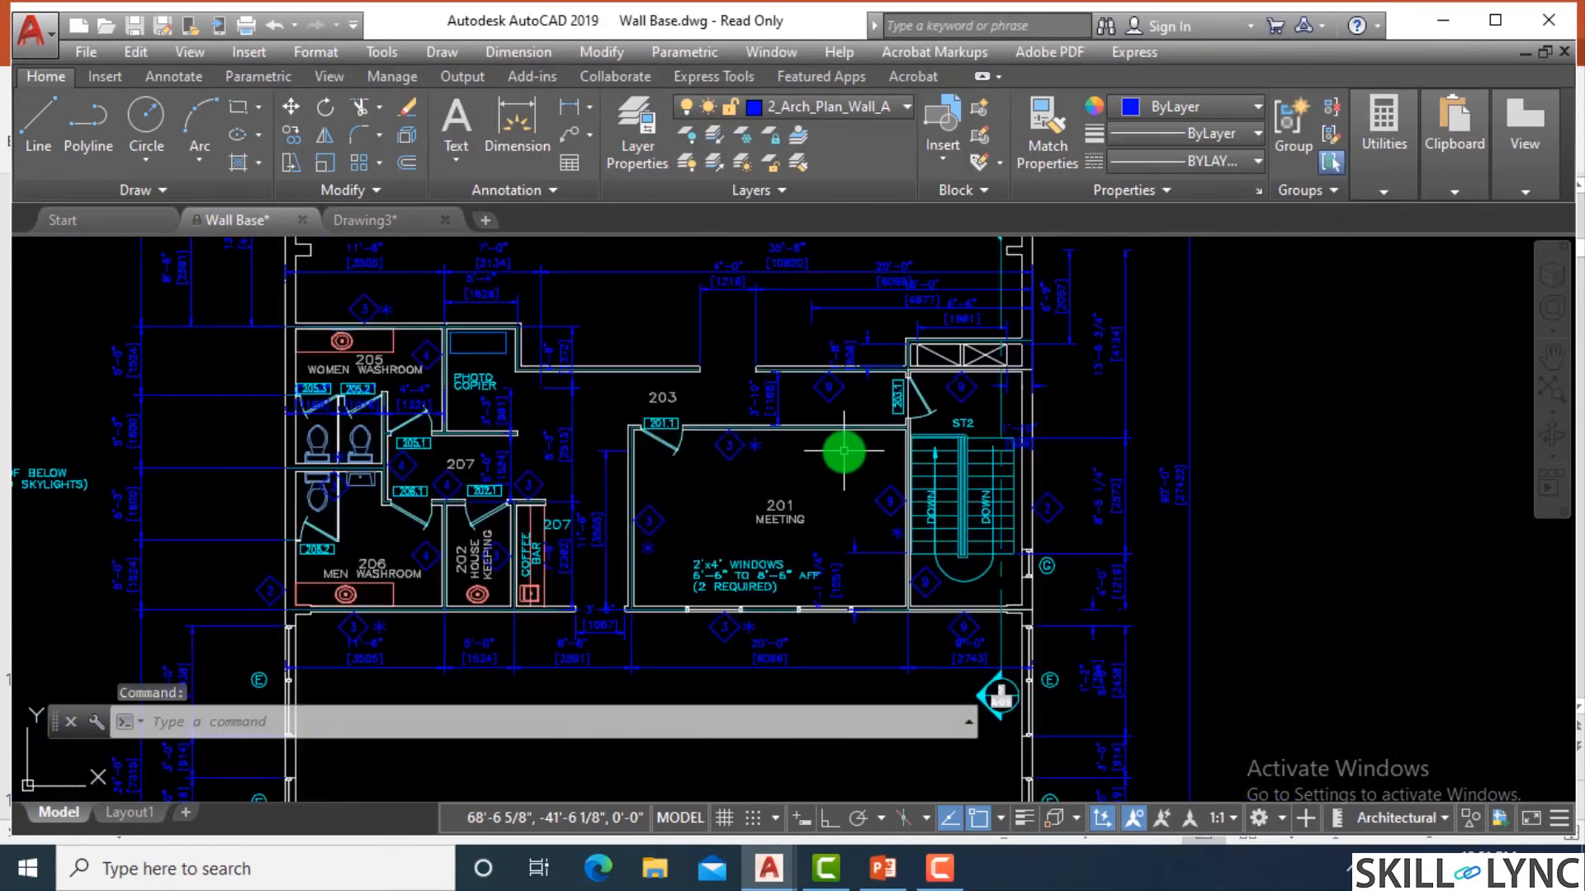
pyautogui.scroll(4, 685, 479)
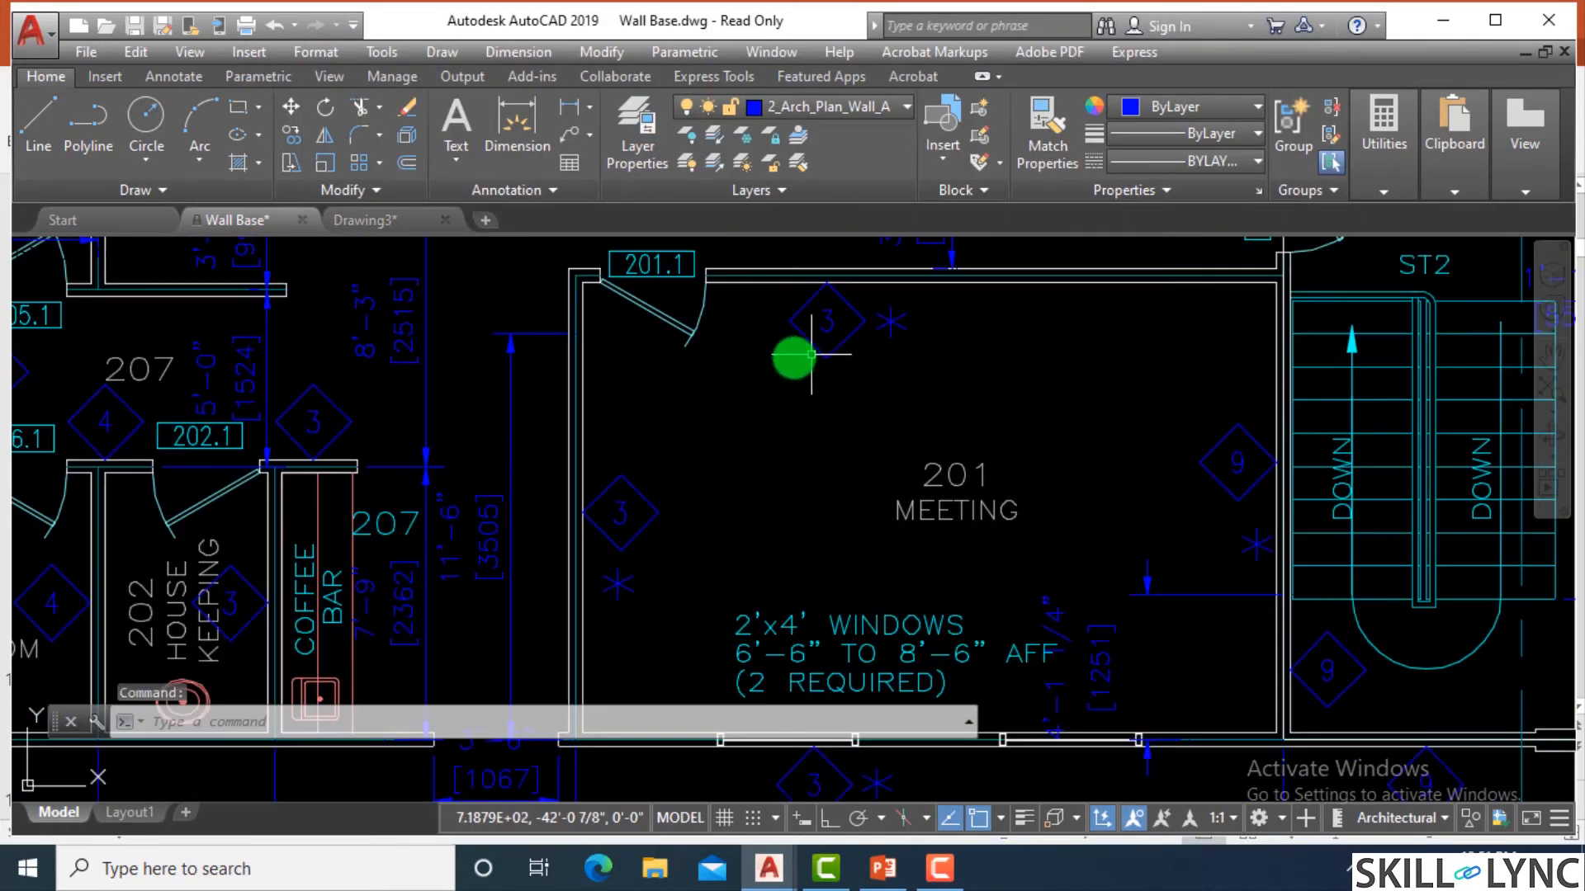
# Identify the layer of the dimension beside the meeting room and turn off the 2_Arch_Plan_Dim layer.
pyautogui.click(424, 338)
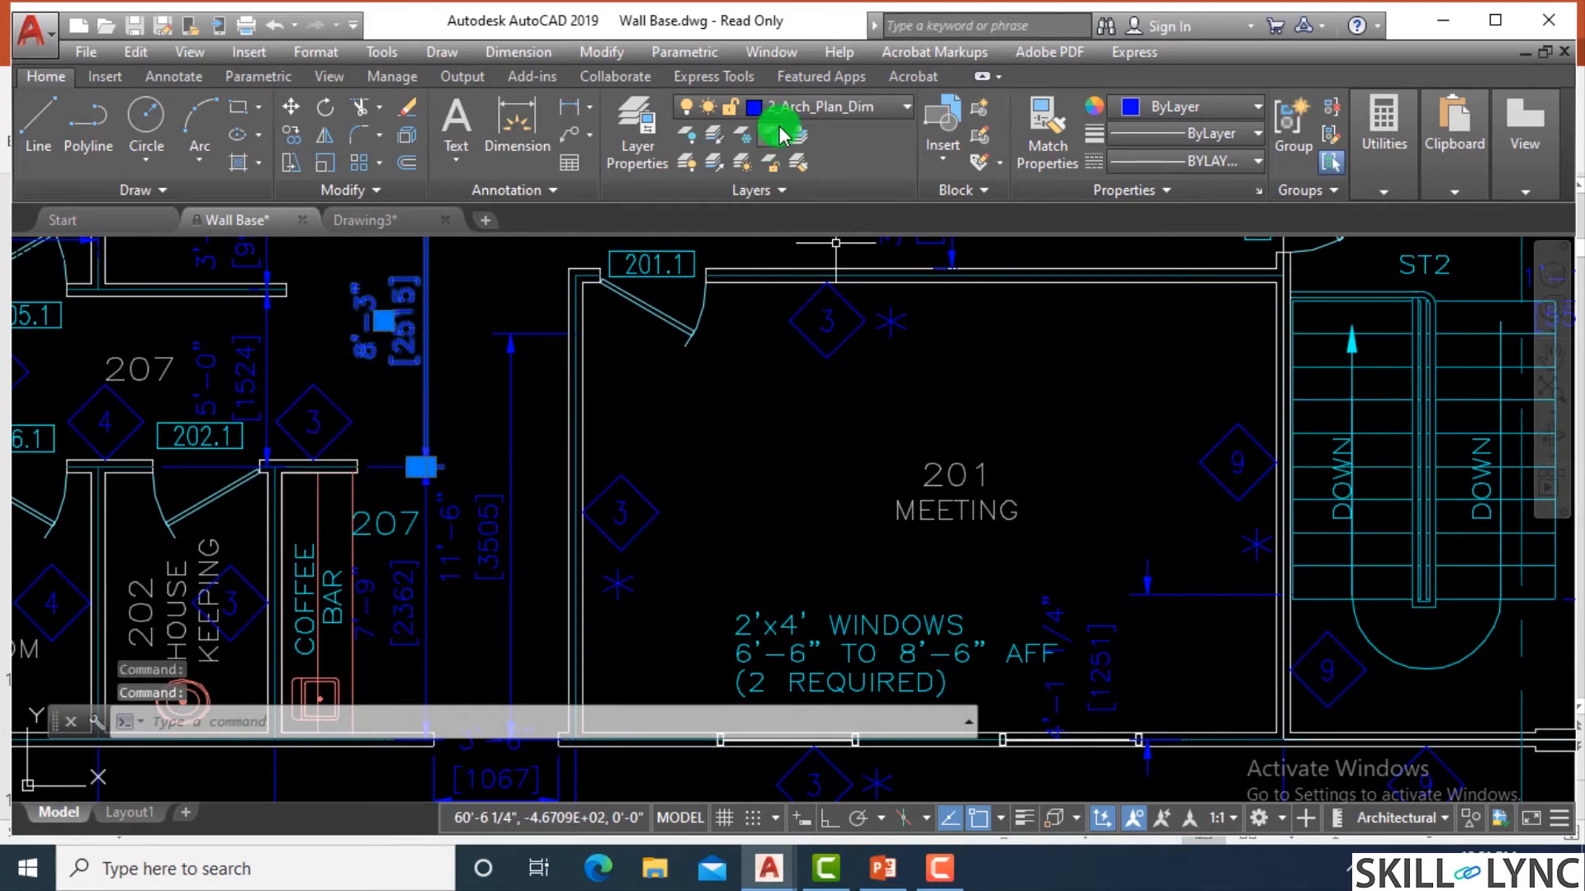
pyautogui.click(858, 108)
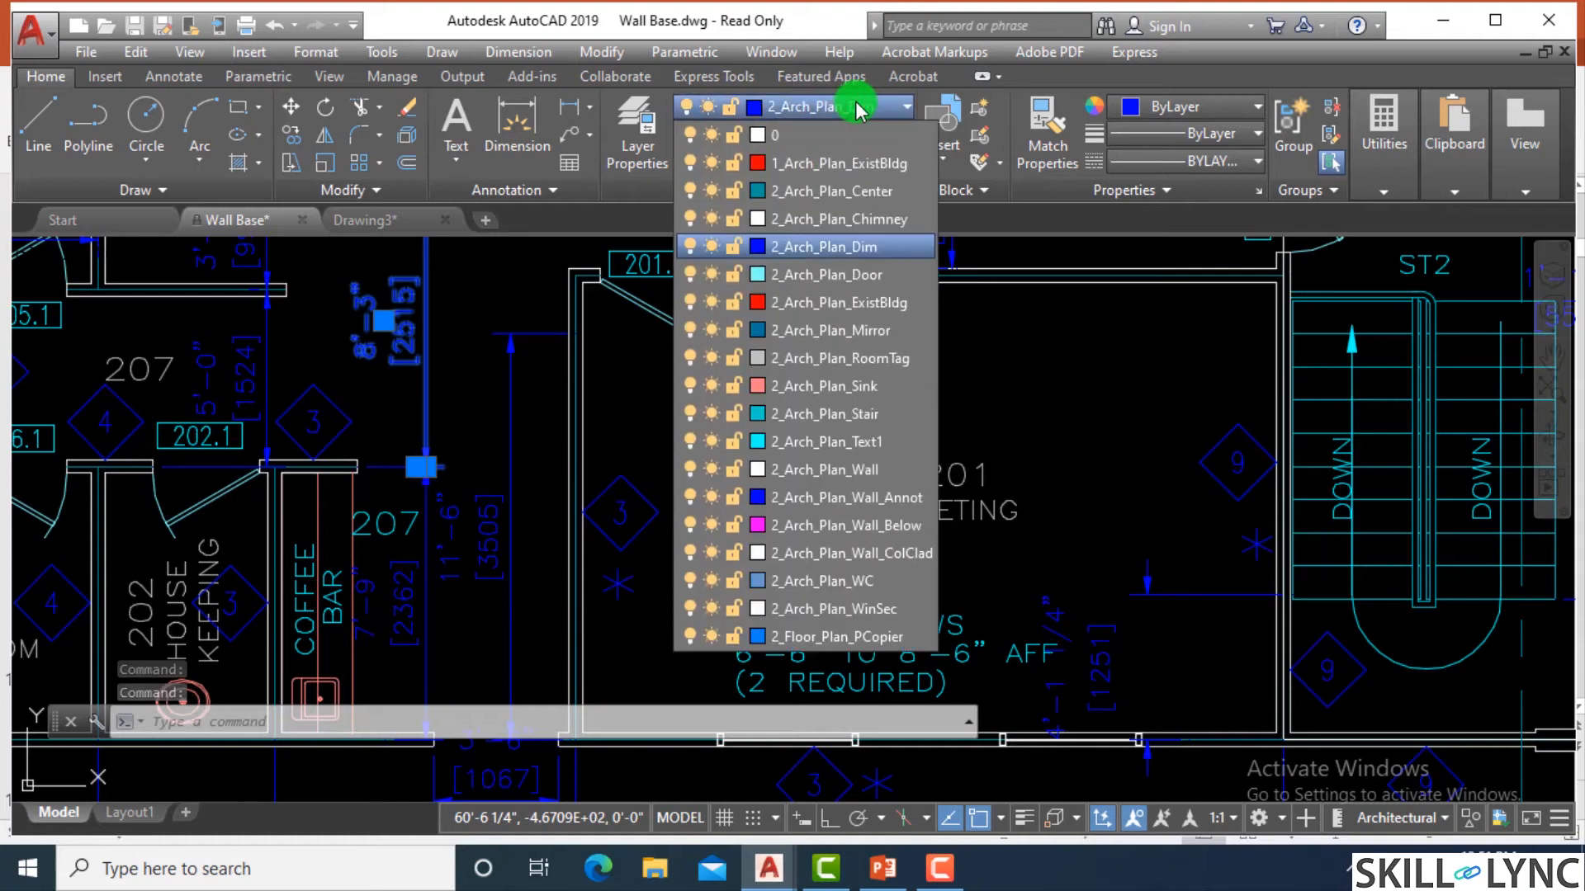
pyautogui.click(690, 246)
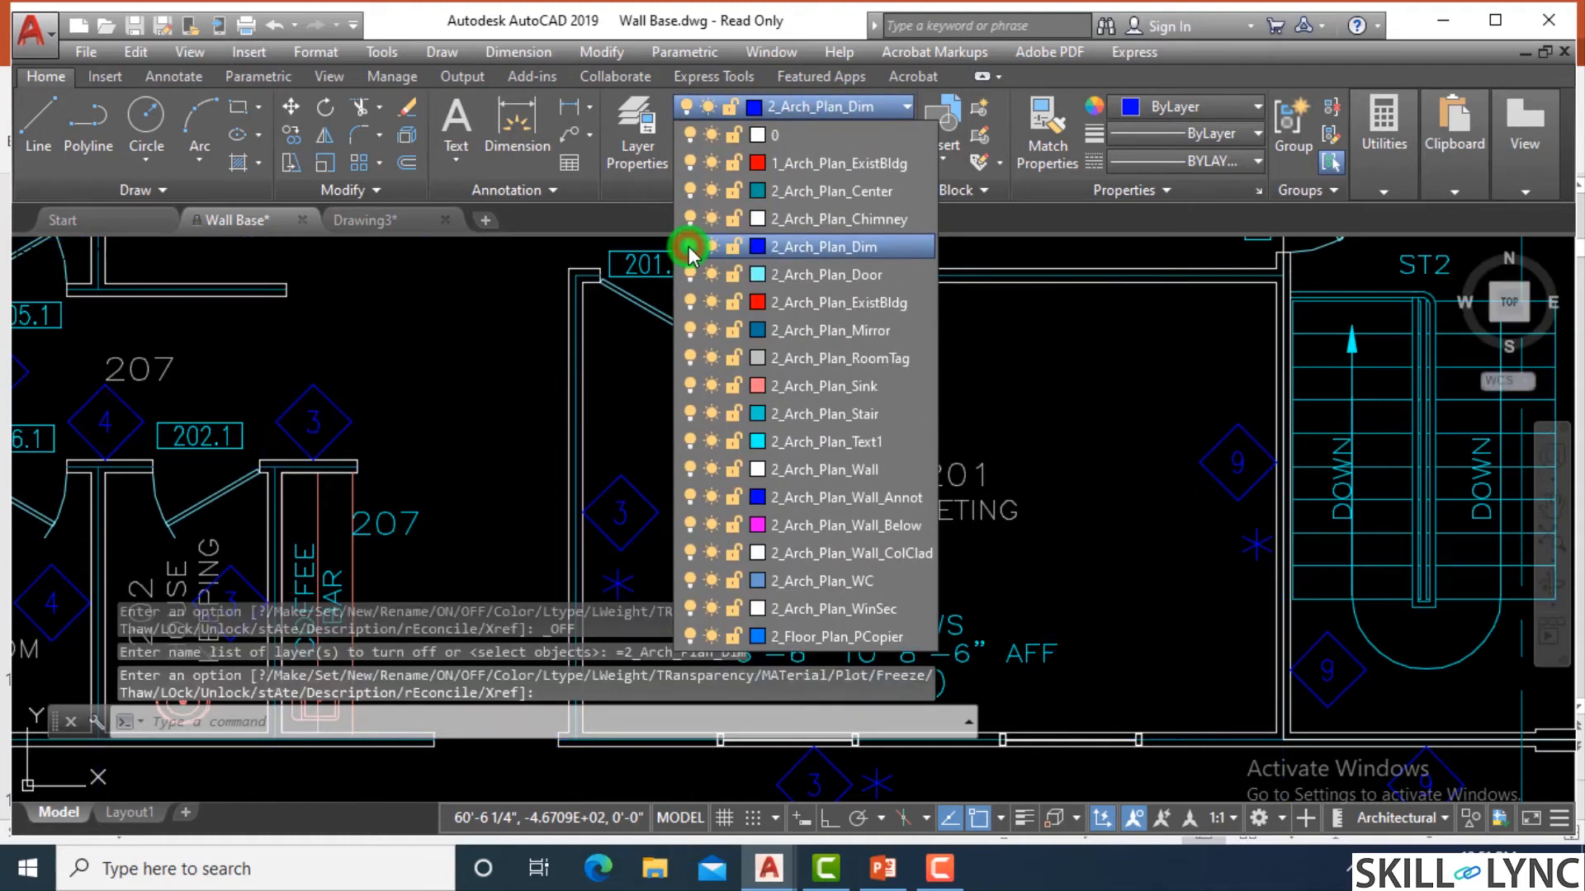
pyautogui.click(482, 308)
pyautogui.click(479, 312)
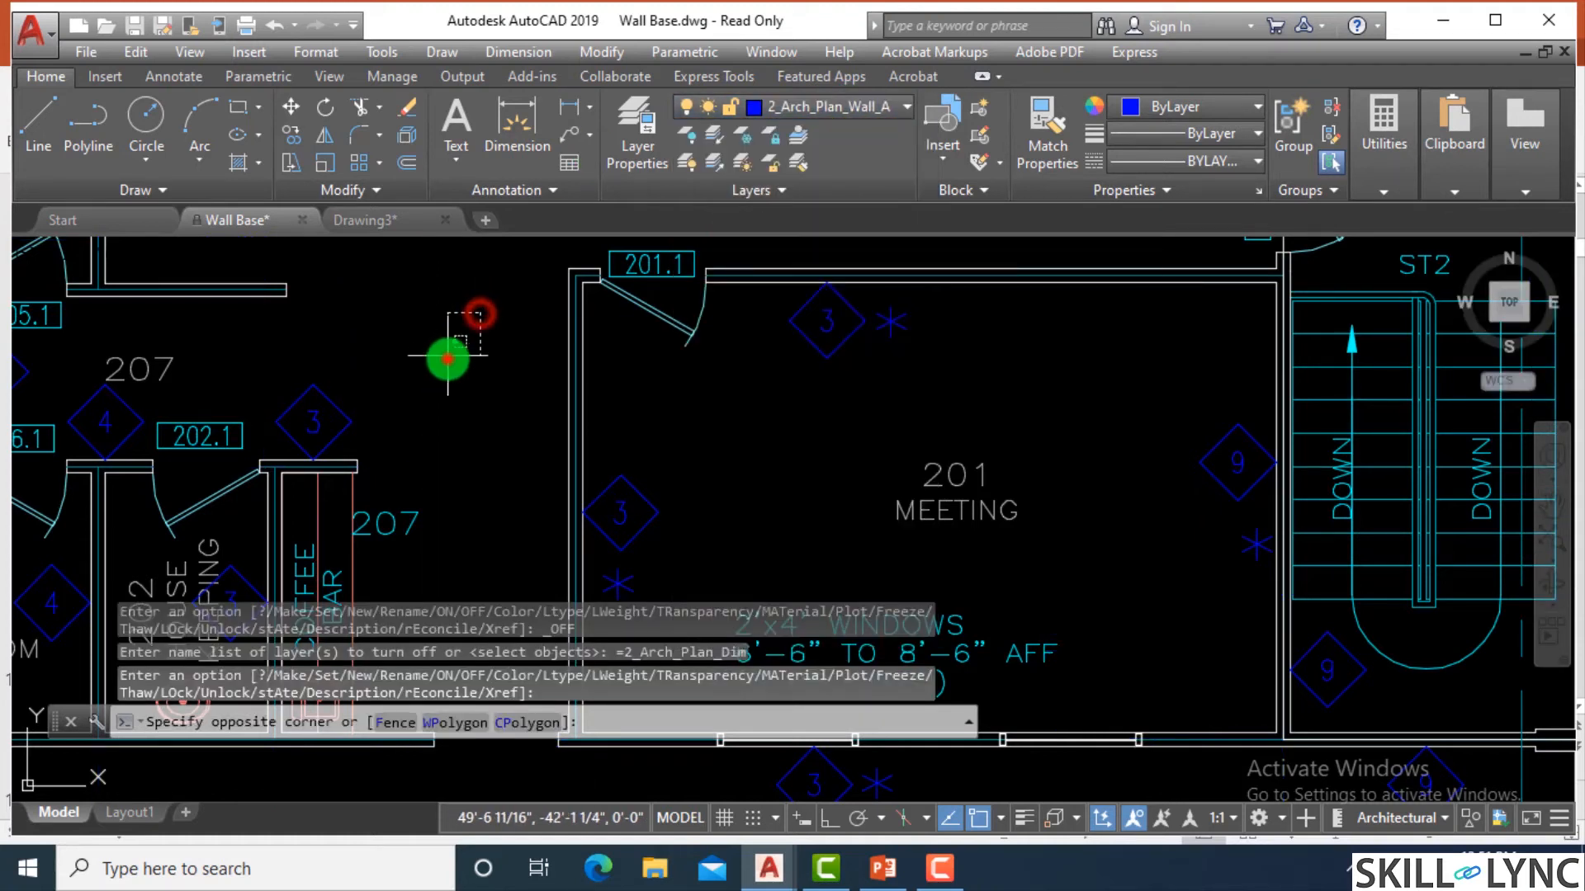
pyautogui.click(446, 355)
pyautogui.scroll(-5, 587, 340)
pyautogui.scroll(-2, 731, 363)
pyautogui.scroll(6, 609, 343)
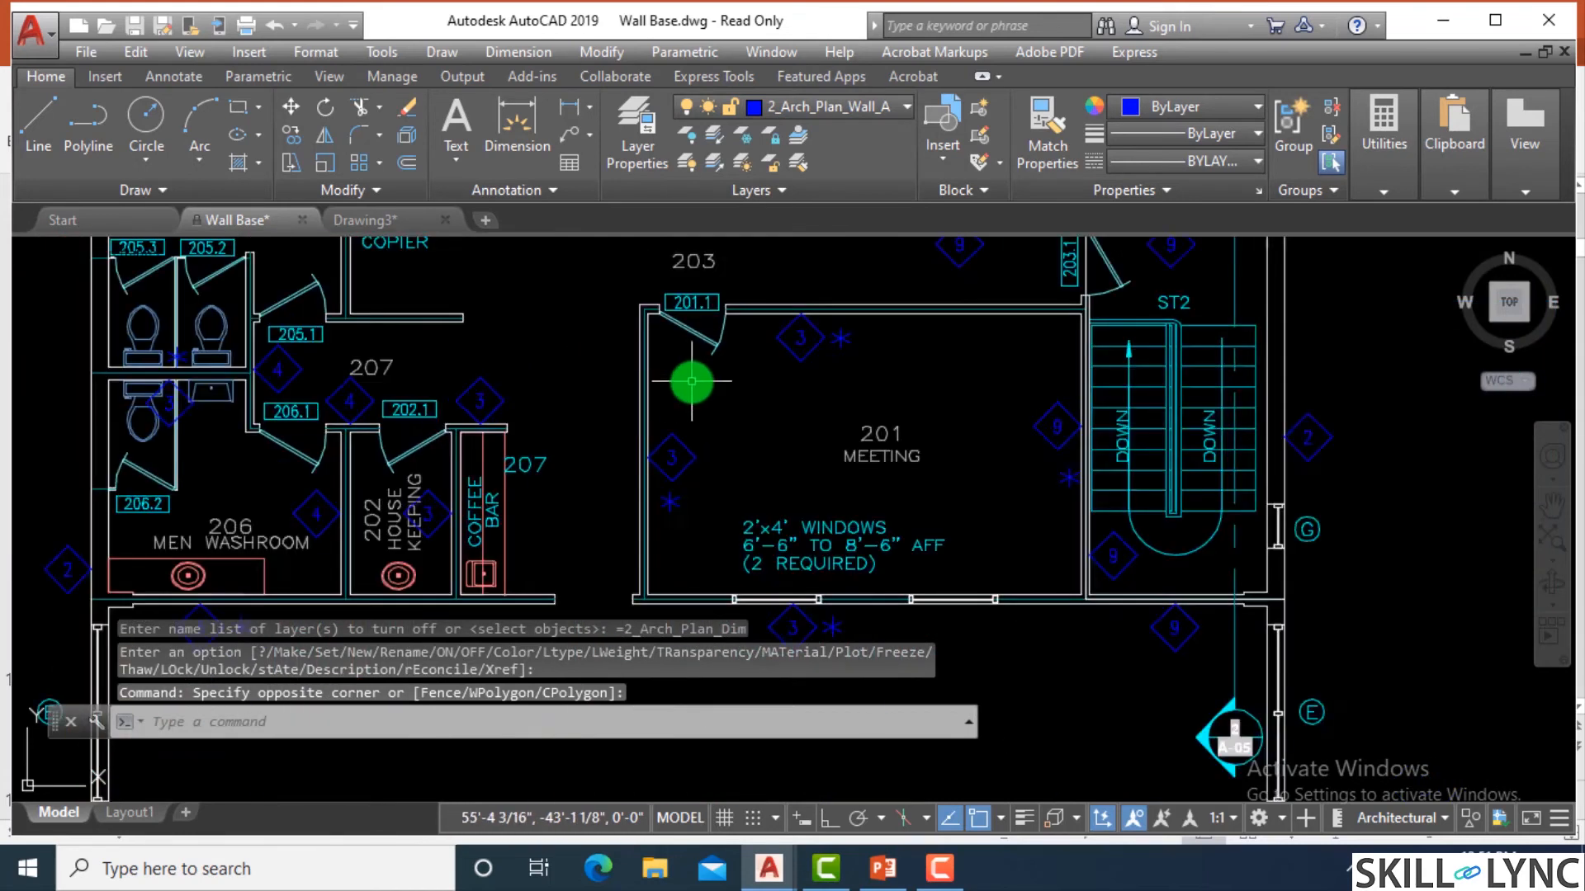
# Identify the layer of the diamond wall tag in the meeting room and turn off the current layer 2_Arch_Plan_Wall_Annot.
pyautogui.scroll(2, 688, 522)
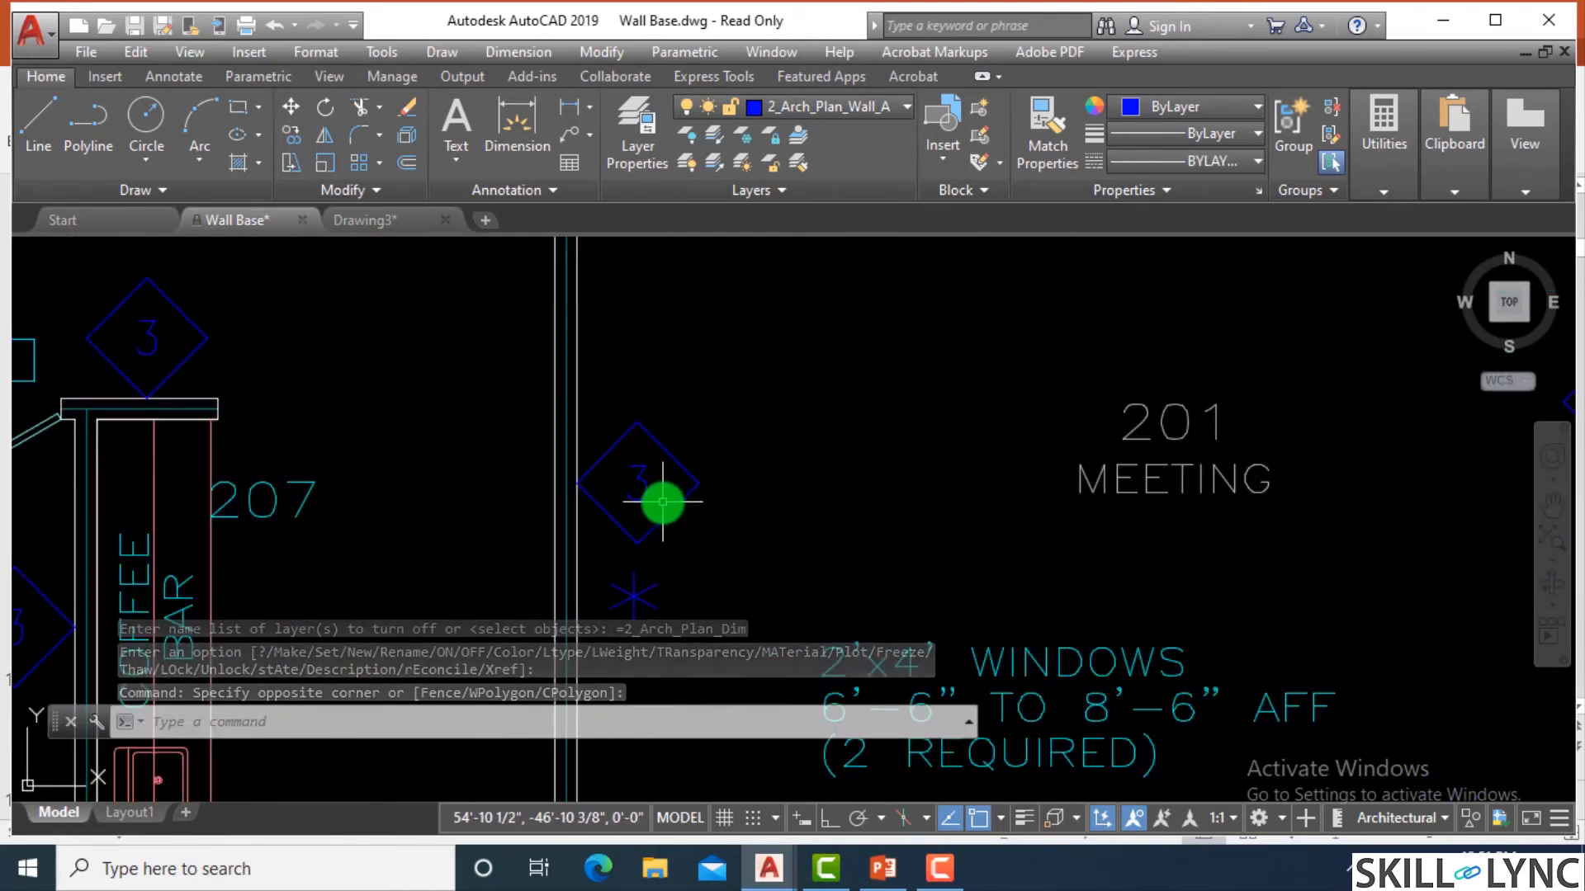
pyautogui.click(669, 514)
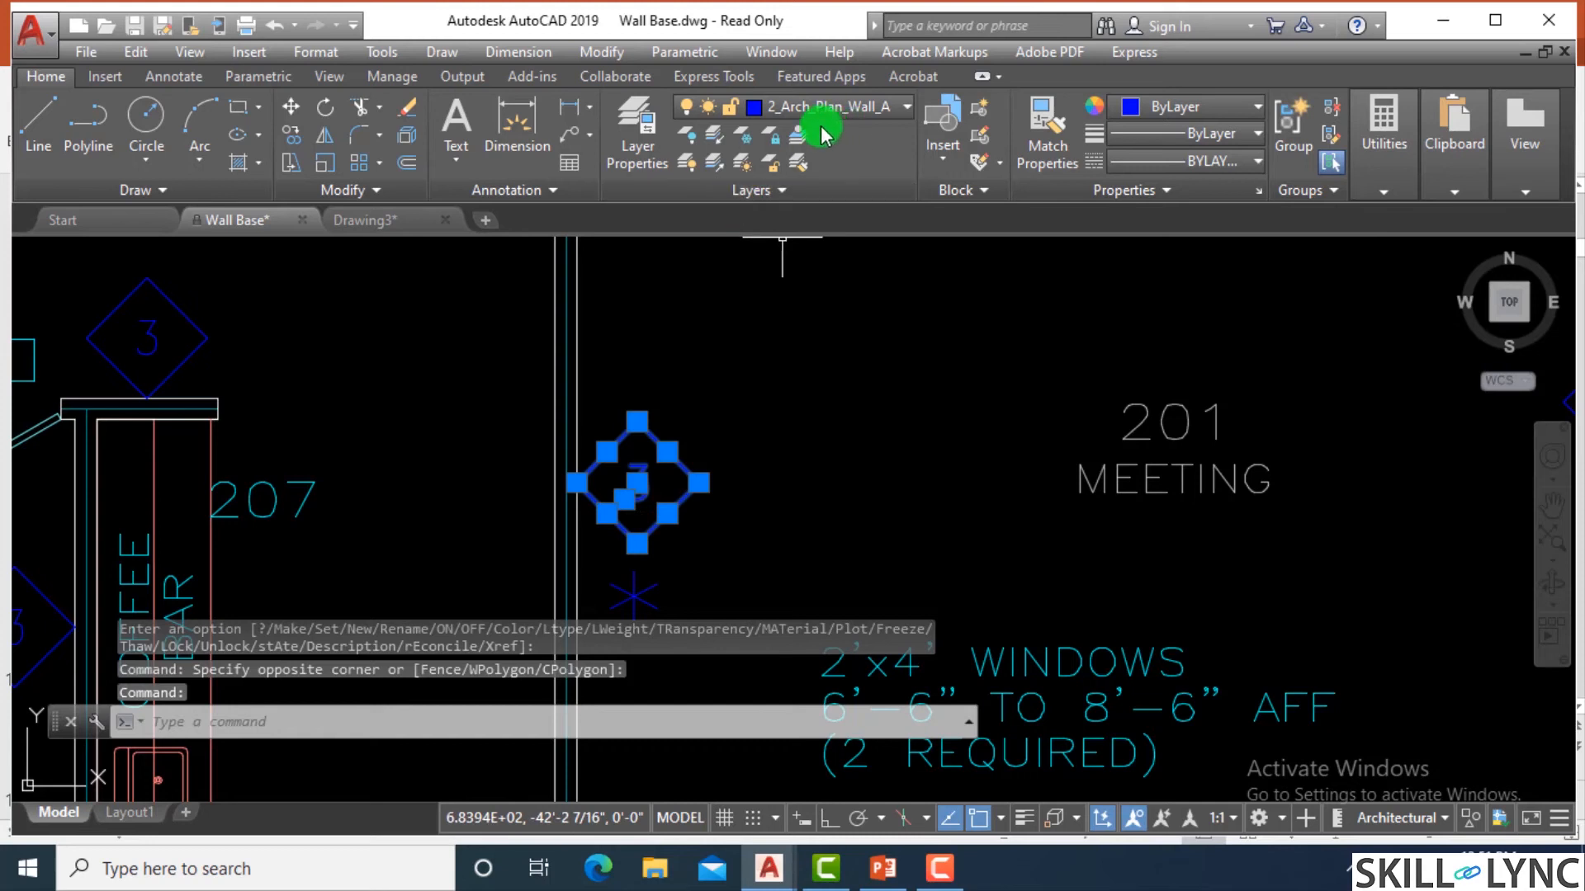
pyautogui.click(867, 113)
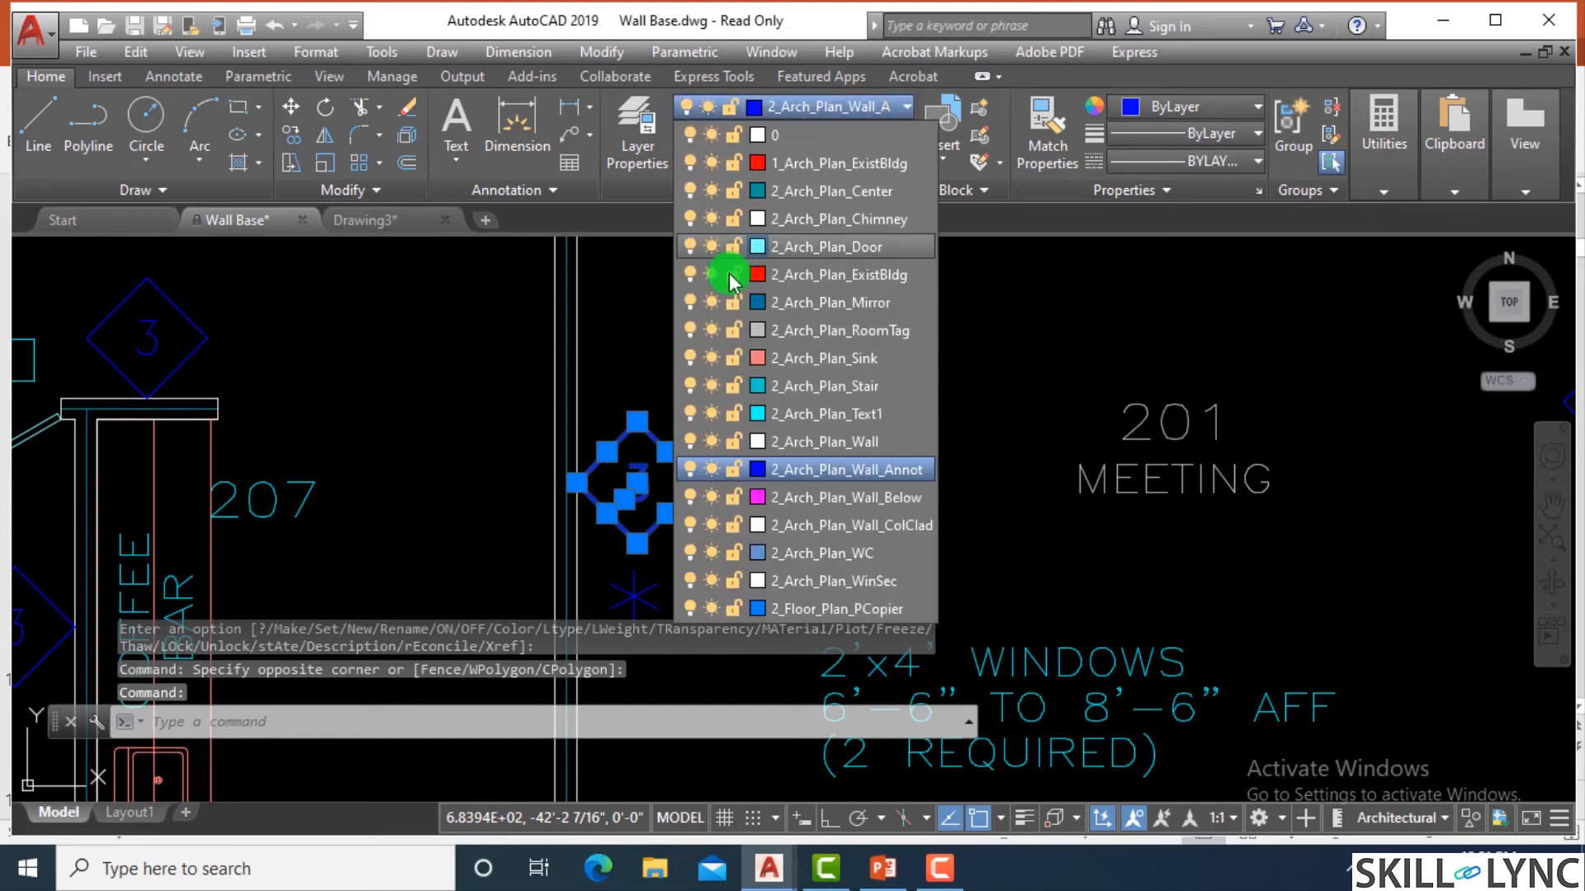
pyautogui.click(690, 471)
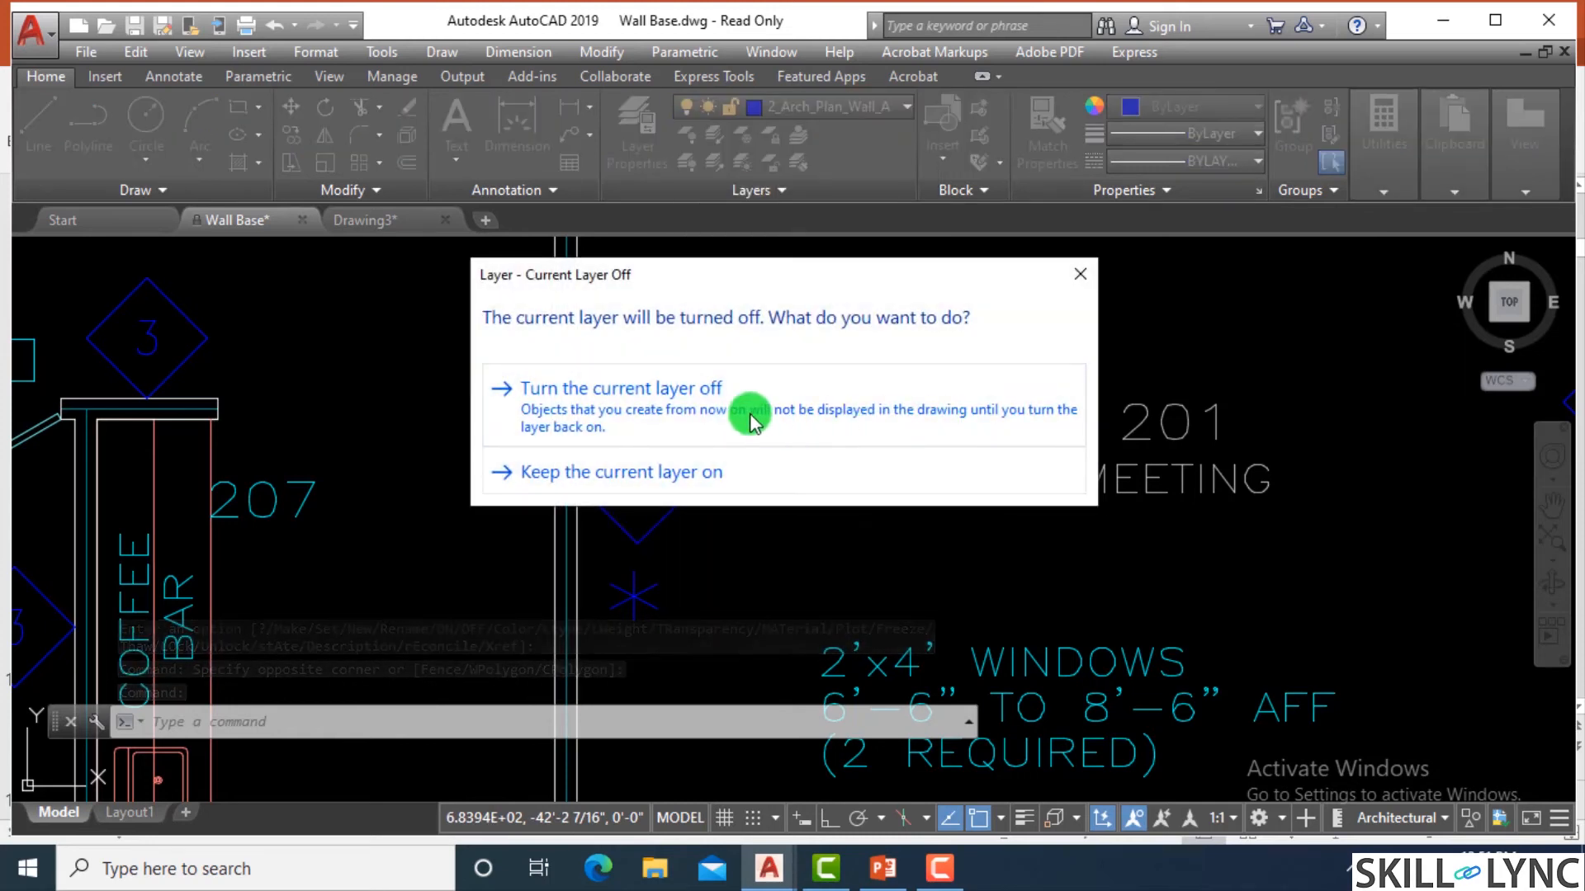
pyautogui.click(746, 410)
# Make 1_Arch_Plan_ExistBldg the current layer and view the floor plan without the hidden annotation.
pyautogui.click(792, 107)
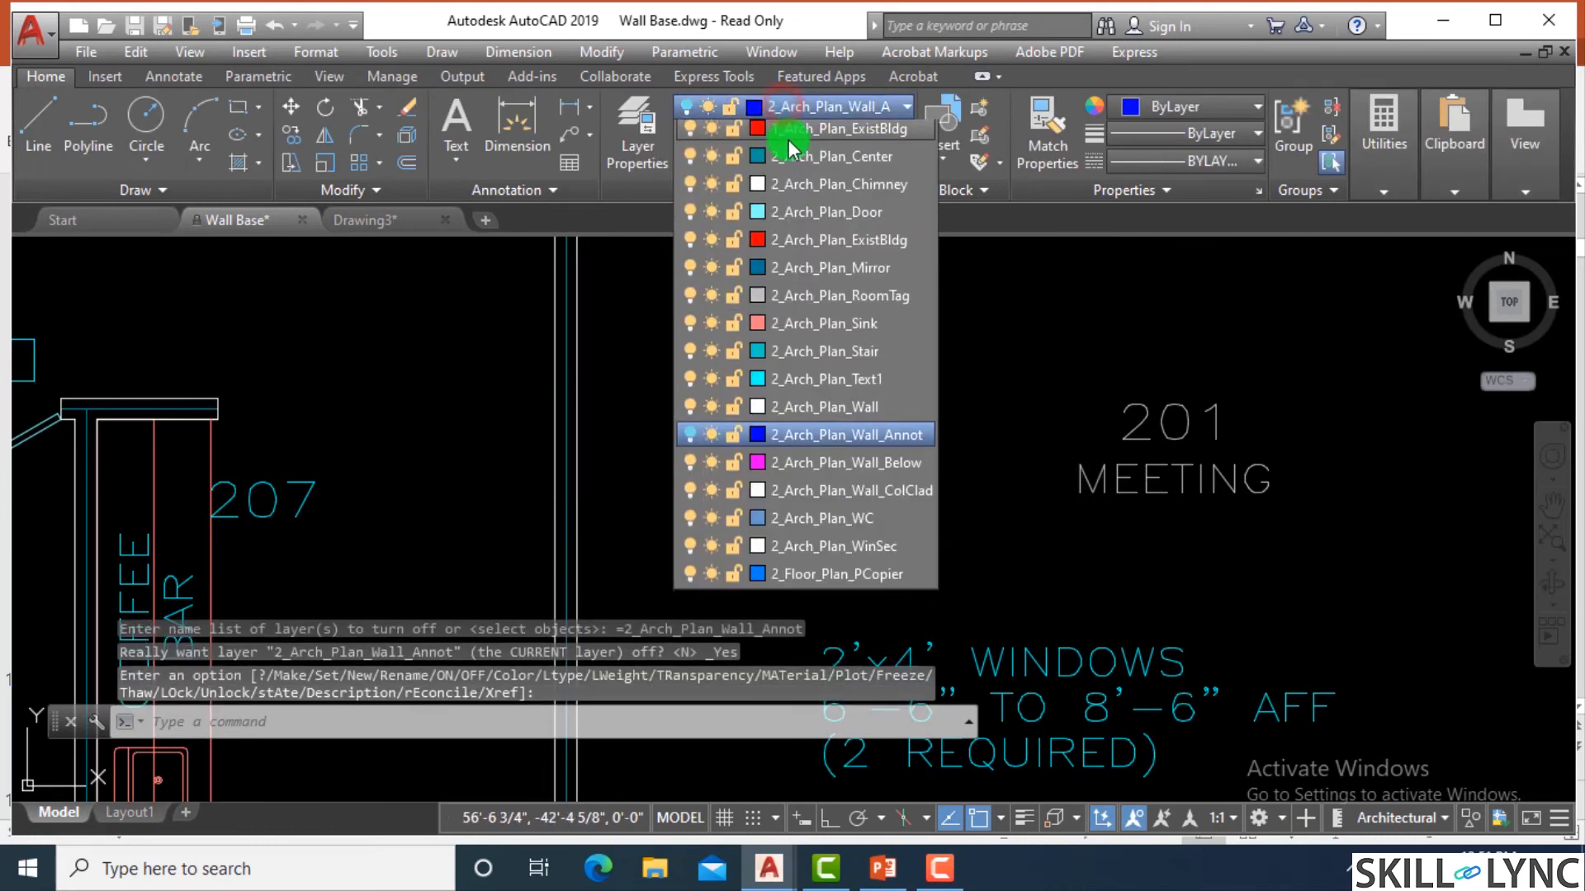
pyautogui.click(790, 173)
pyautogui.scroll(-10, 735, 449)
pyautogui.scroll(5, 850, 396)
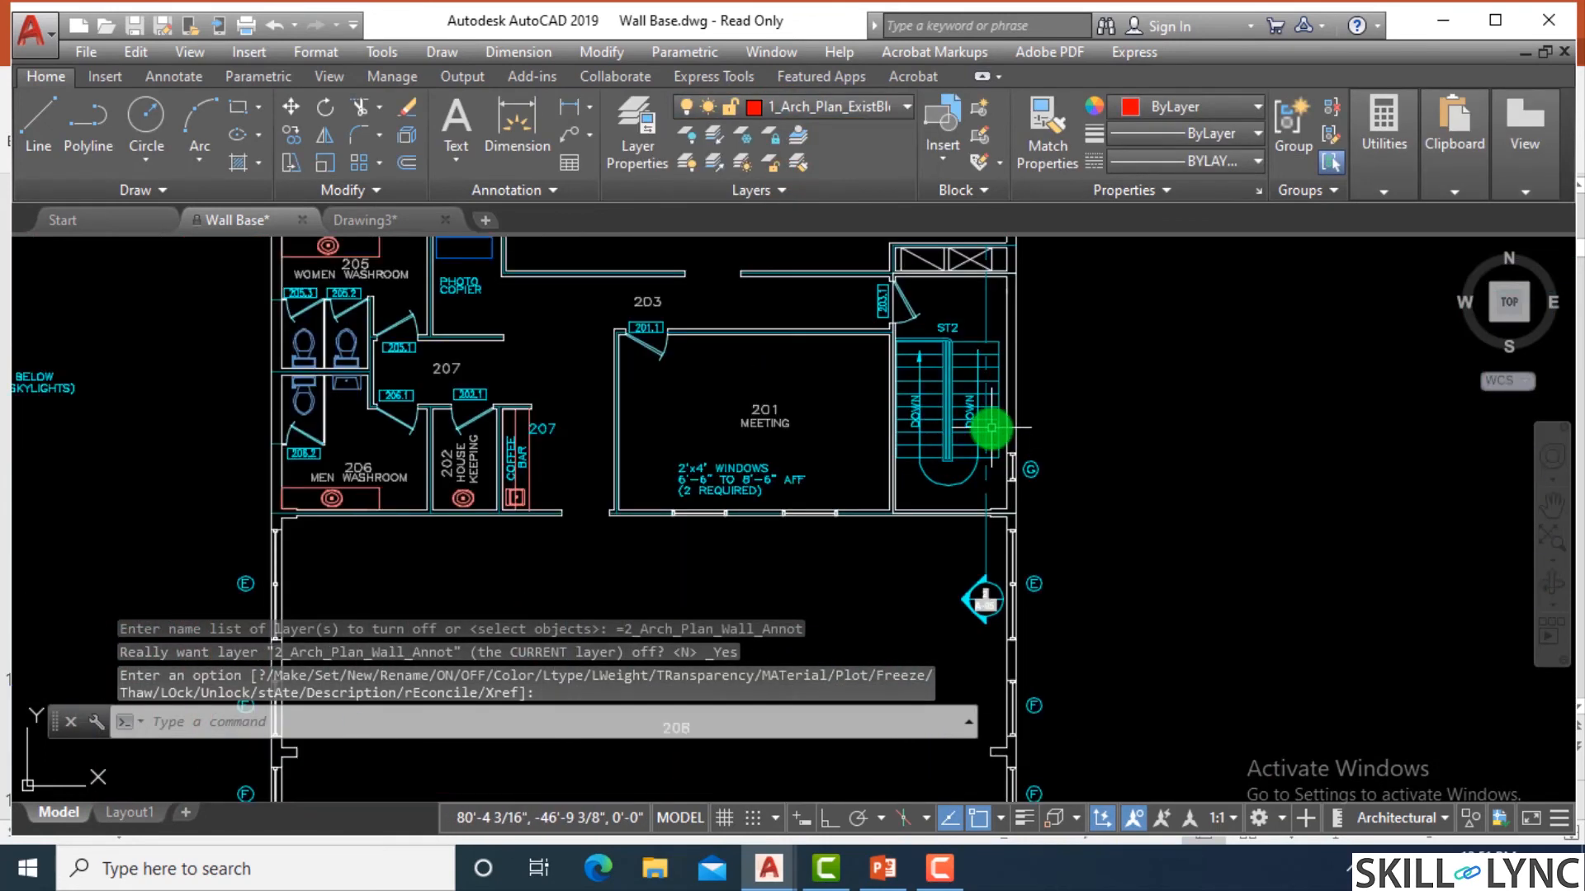
pyautogui.scroll(-2, 835, 460)
pyautogui.scroll(2, 796, 566)
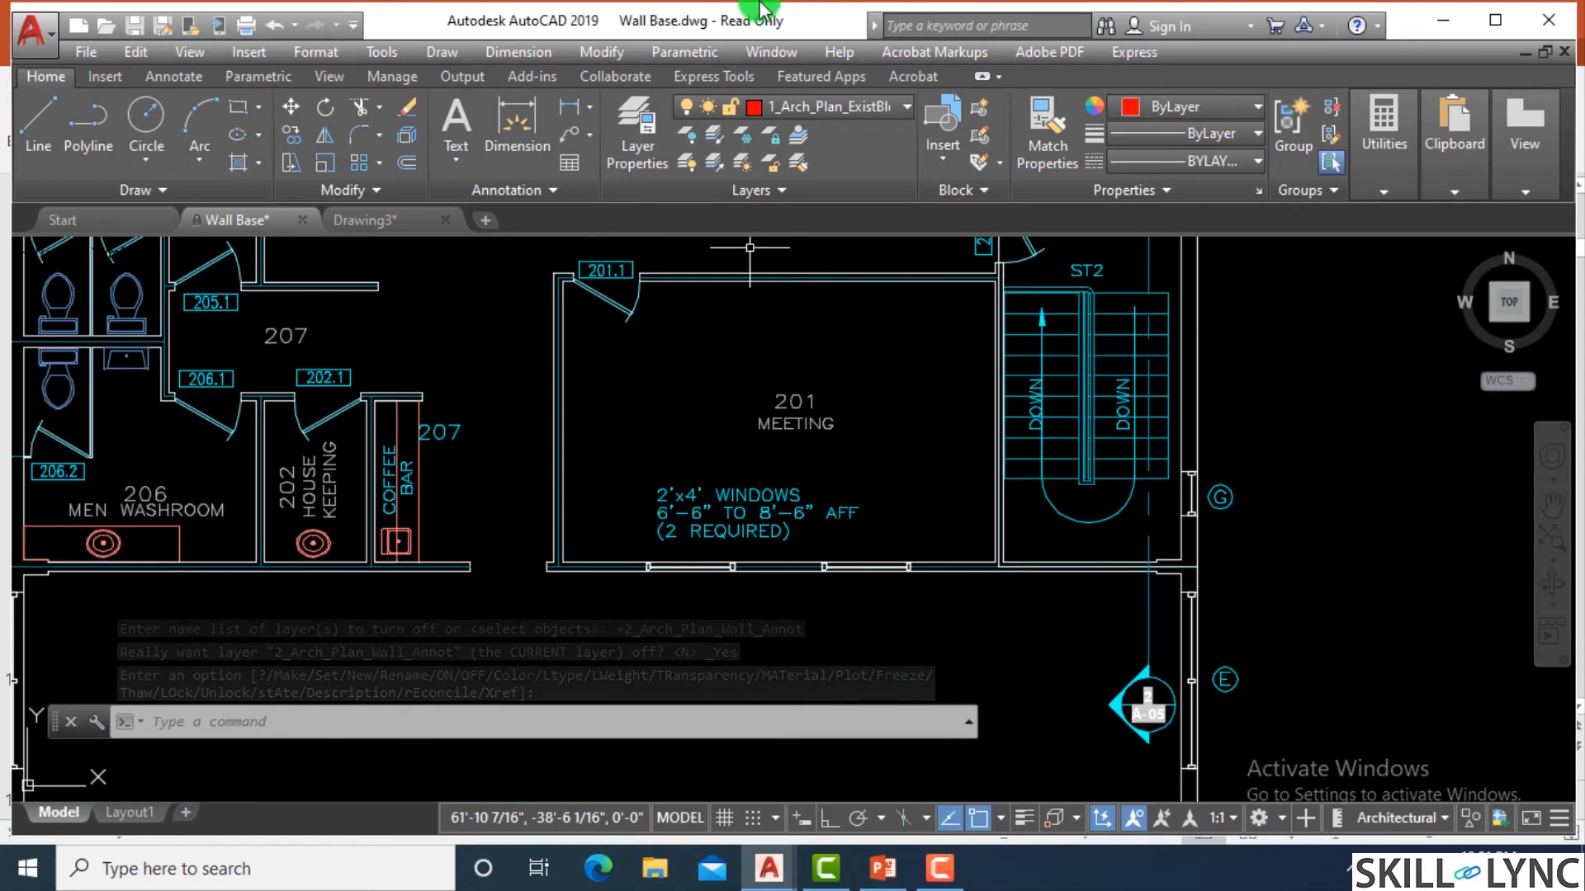
# Apply the All filter in the layer properties so every layer of the drawing is listed, and close the manager.
pyautogui.click(809, 111)
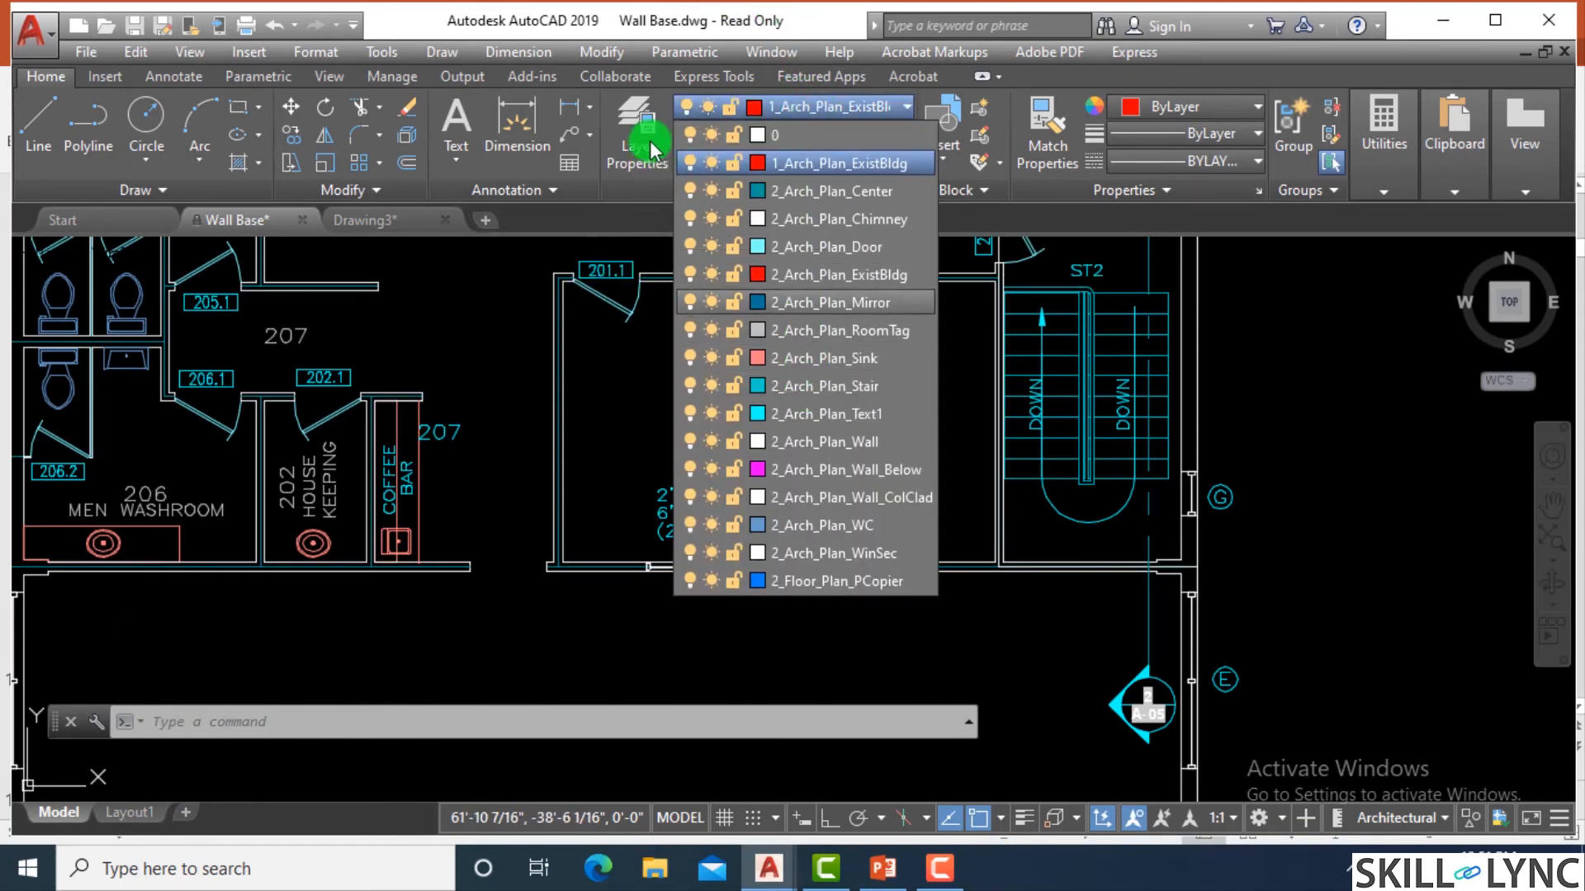
pyautogui.click(619, 150)
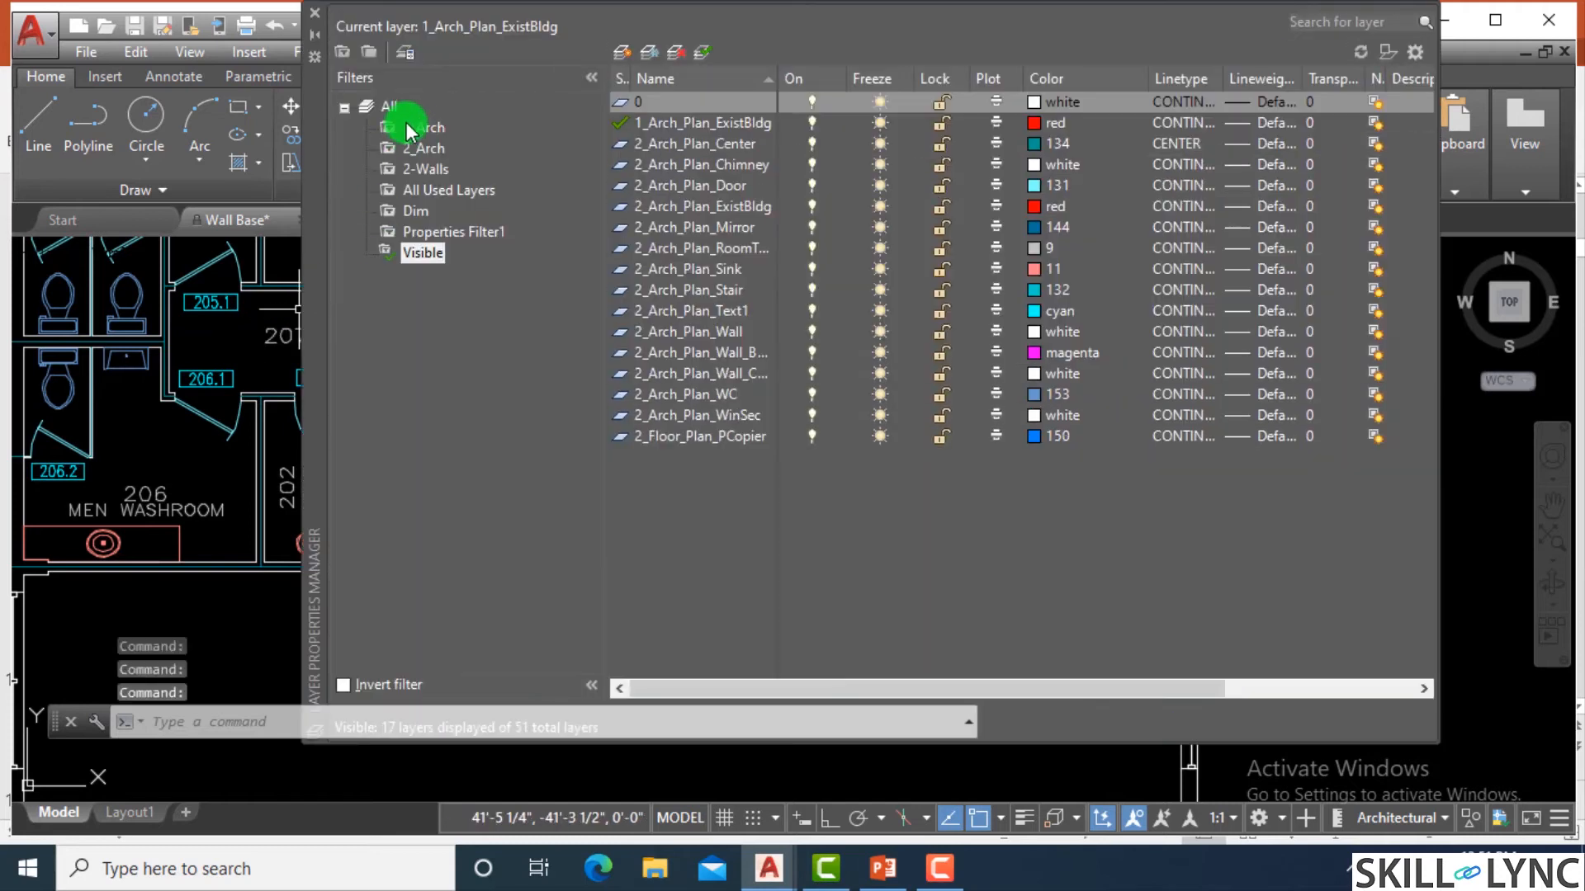
pyautogui.click(382, 107)
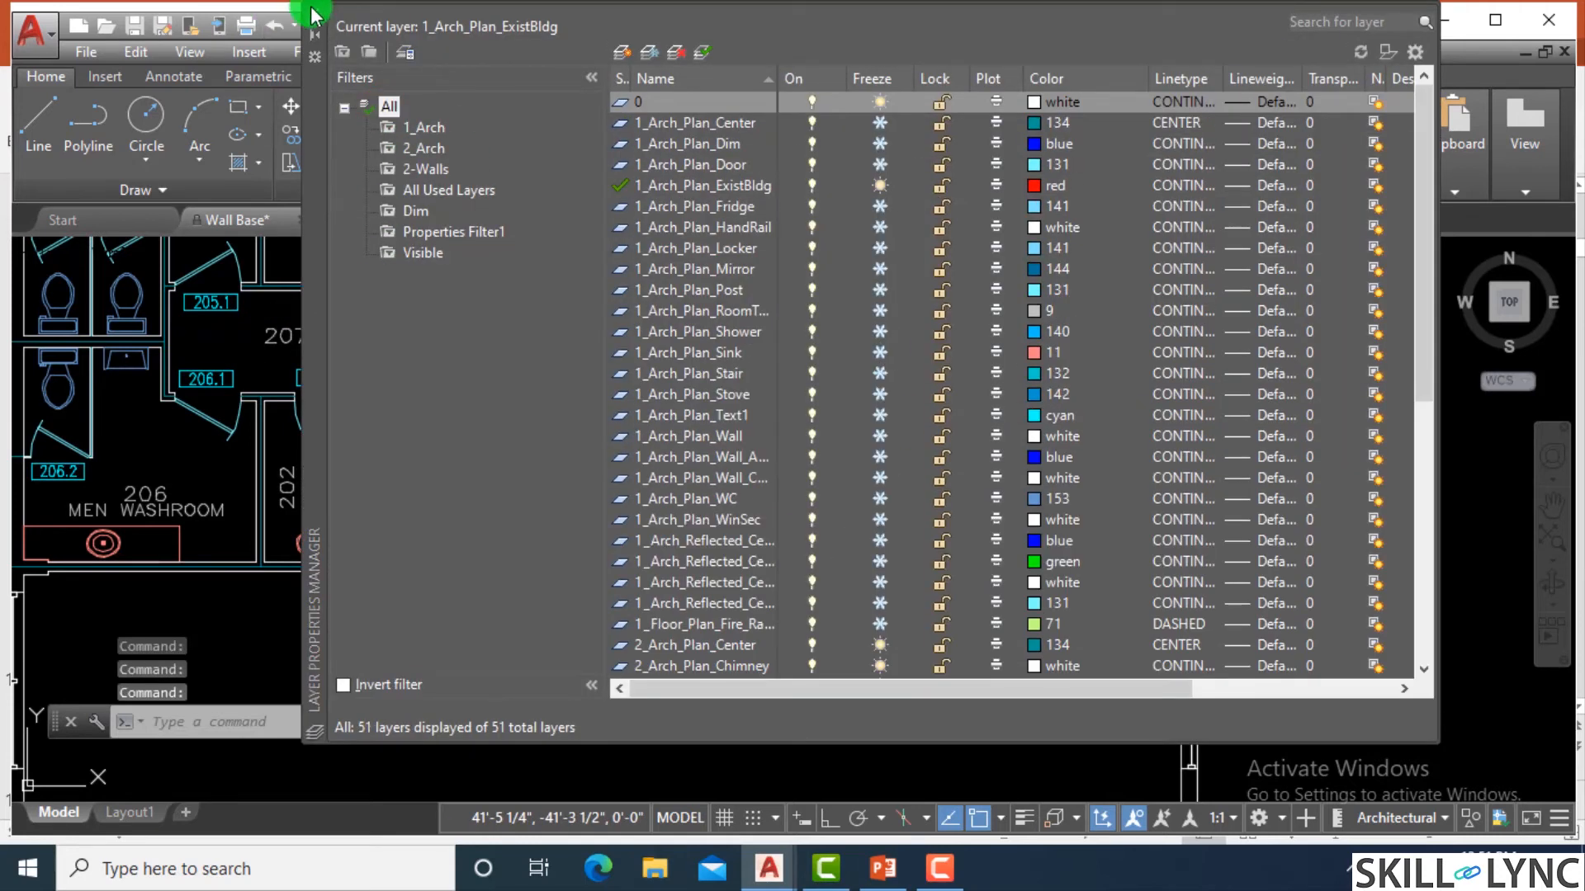
pyautogui.click(314, 12)
# Make the turned-off 2_Arch_Plan_Dim layer current while keeping it off.
pyautogui.click(862, 108)
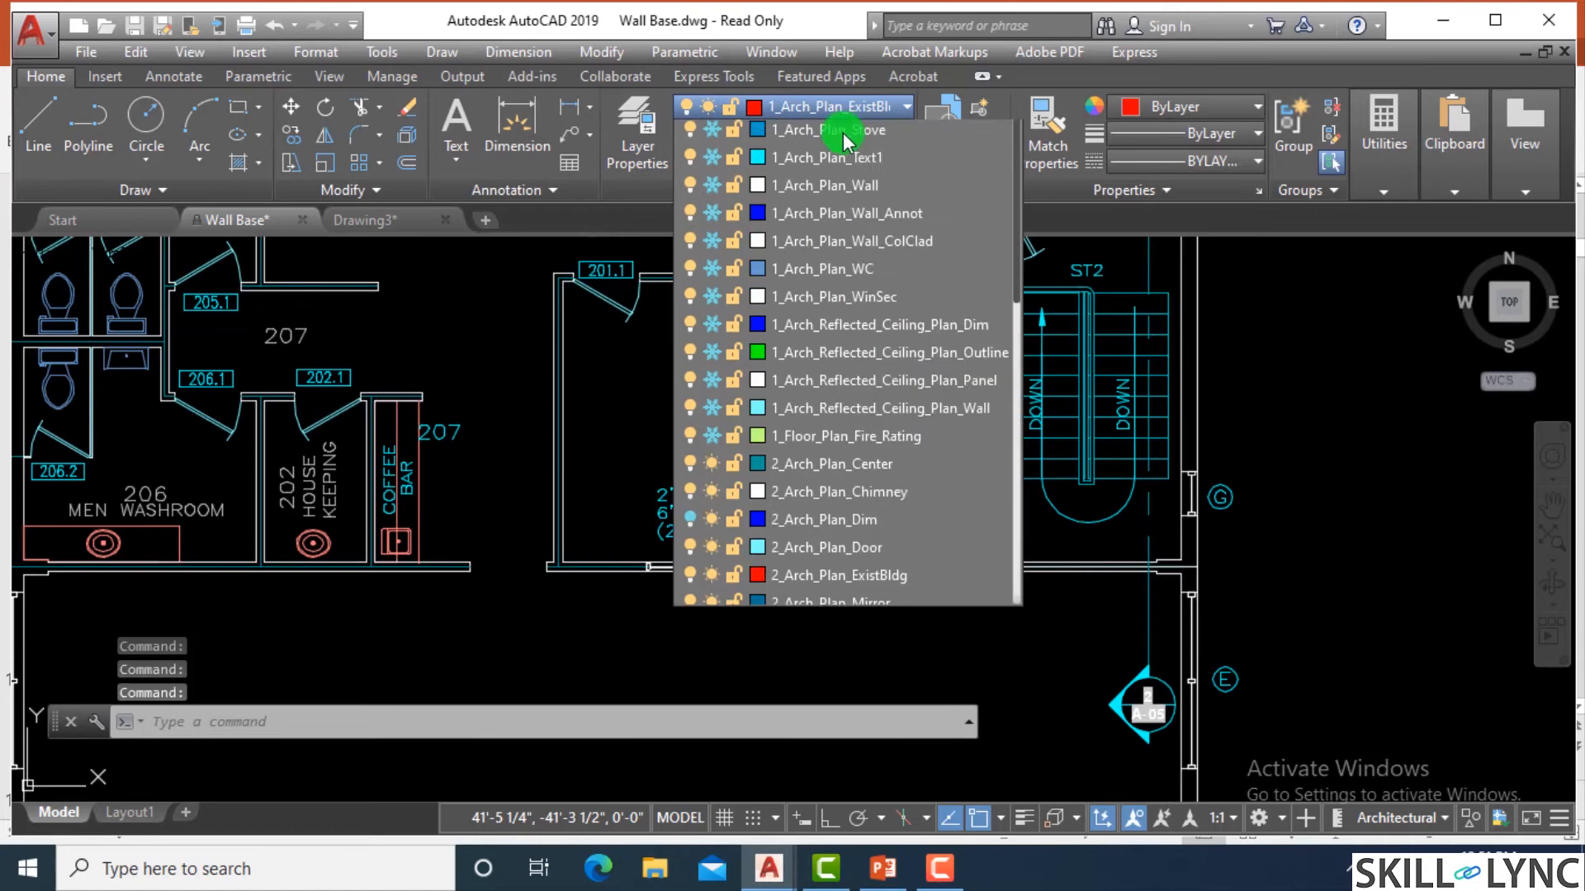
pyautogui.scroll(-1, 842, 463)
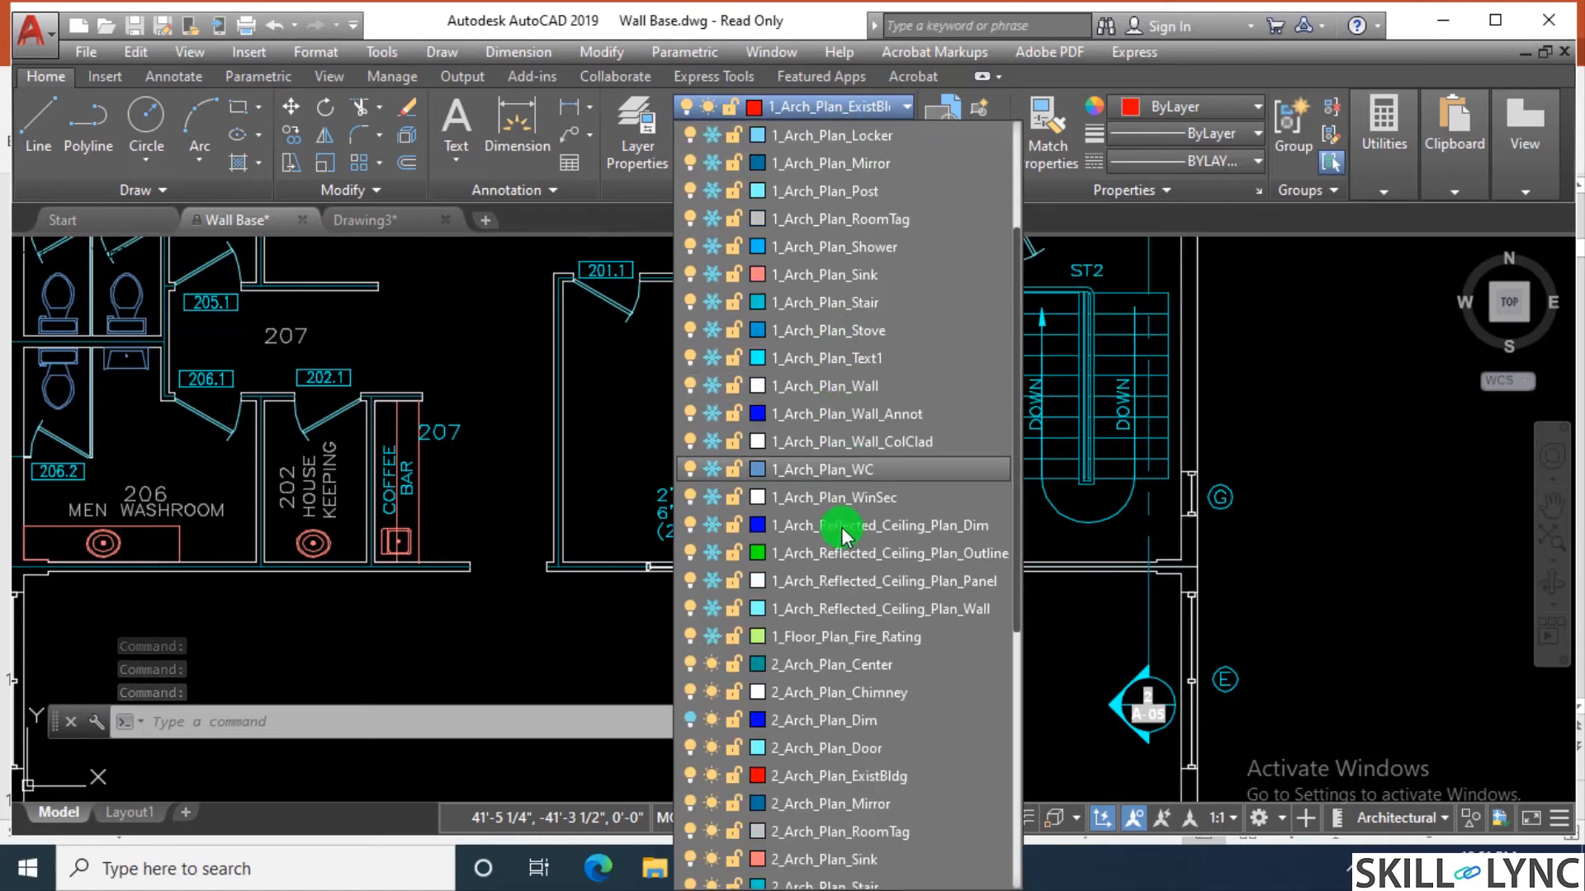
pyautogui.click(821, 721)
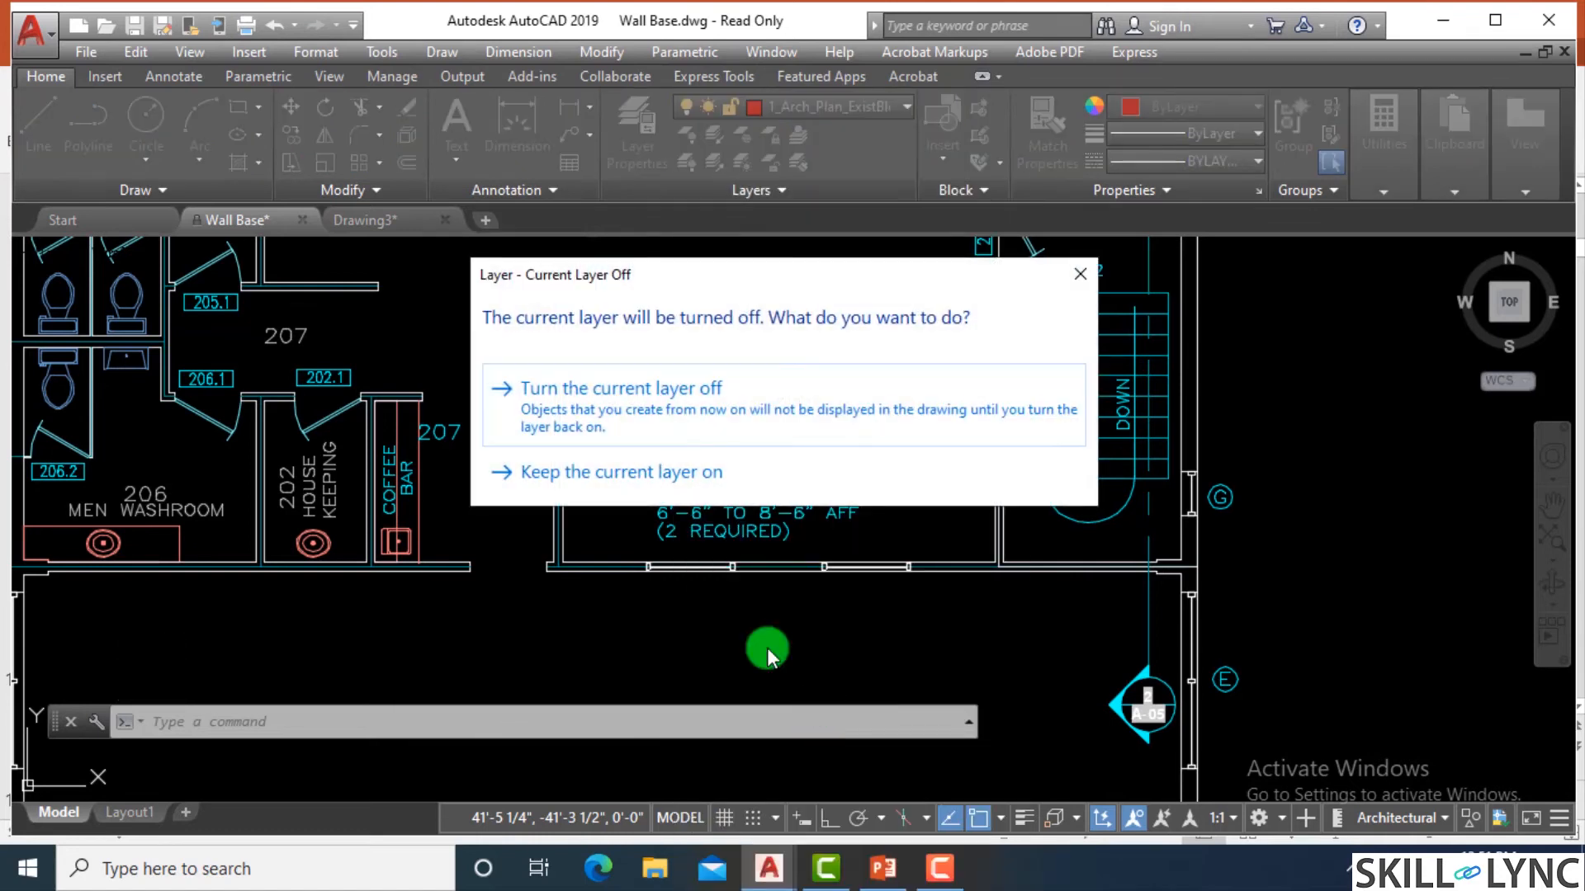
pyautogui.click(667, 421)
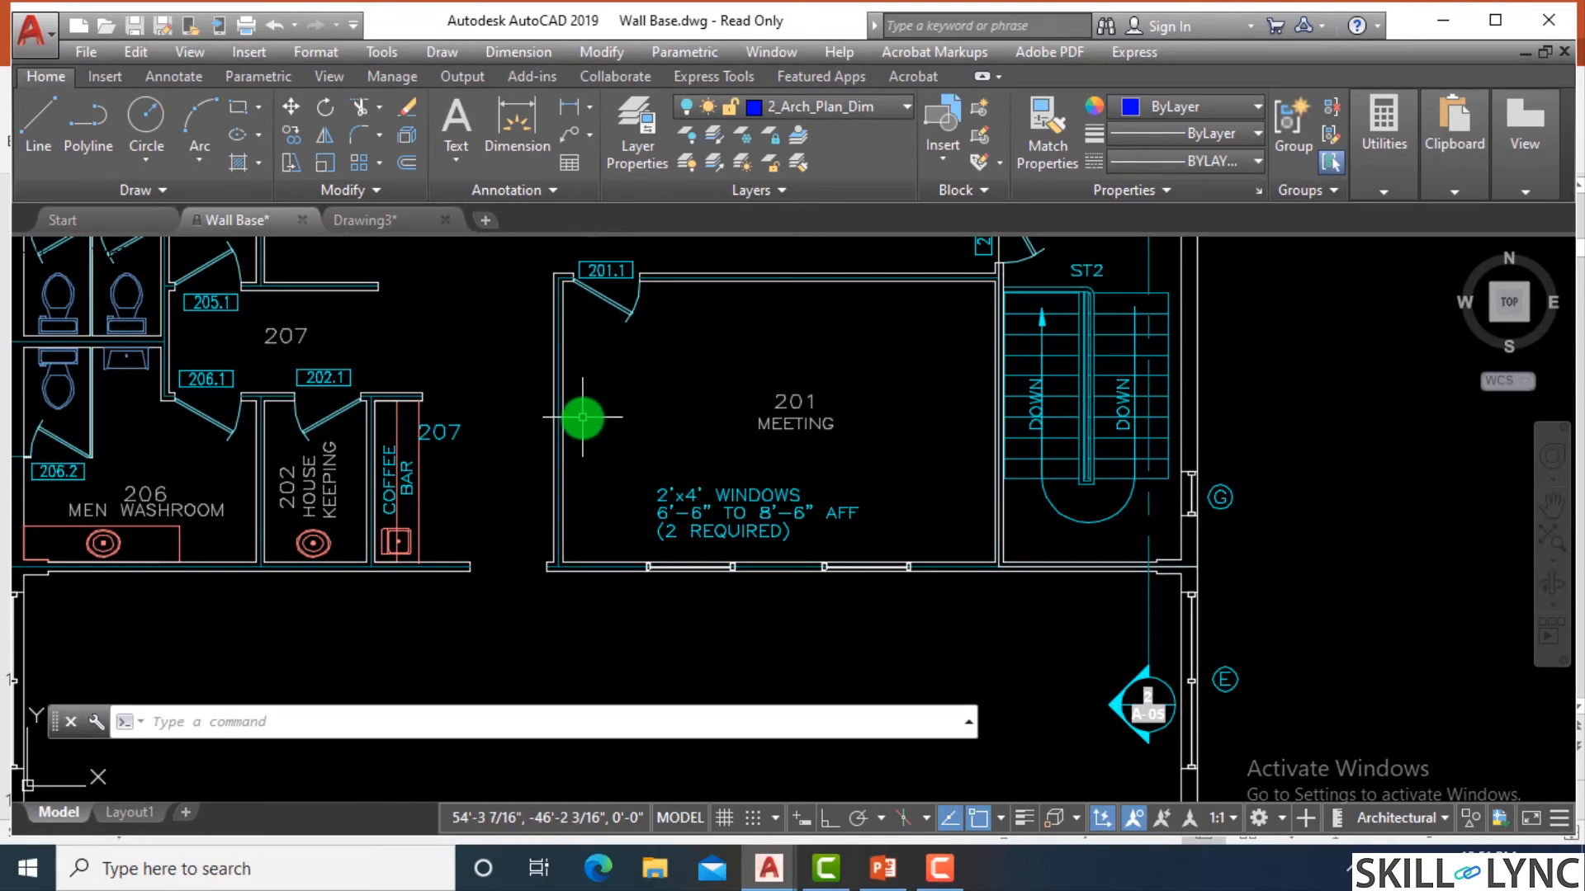
# Try to make the frozen 1_Floor_Plan_Fire_Rating layer current.
pyautogui.click(851, 103)
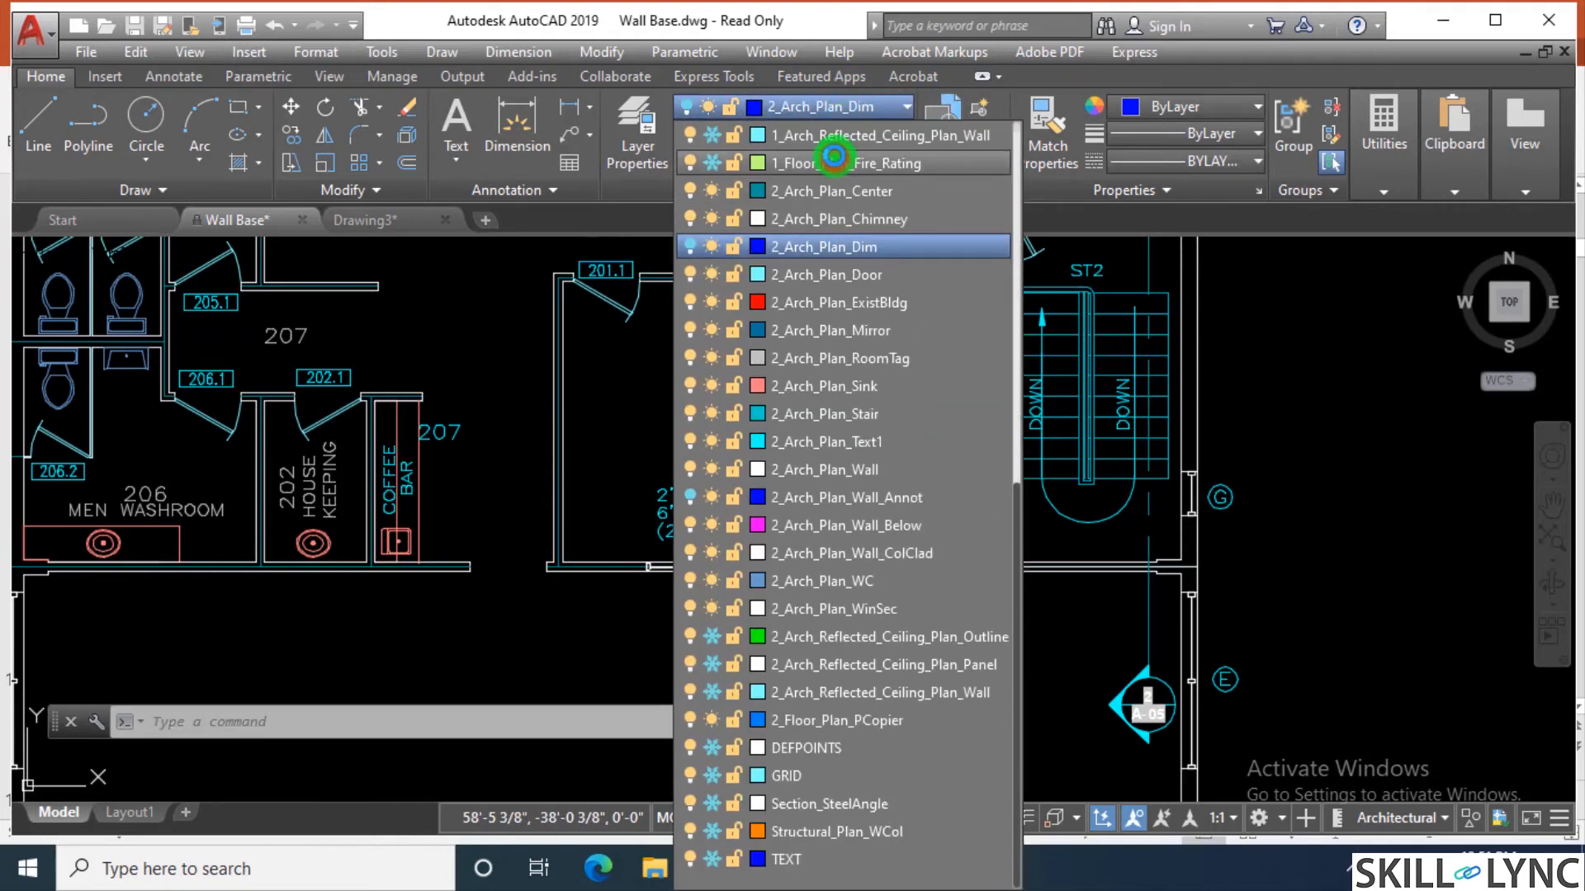
pyautogui.click(834, 156)
pyautogui.click(933, 485)
# Make 2_Arch_Plan_Center the current layer and view the floor plan.
pyautogui.click(808, 102)
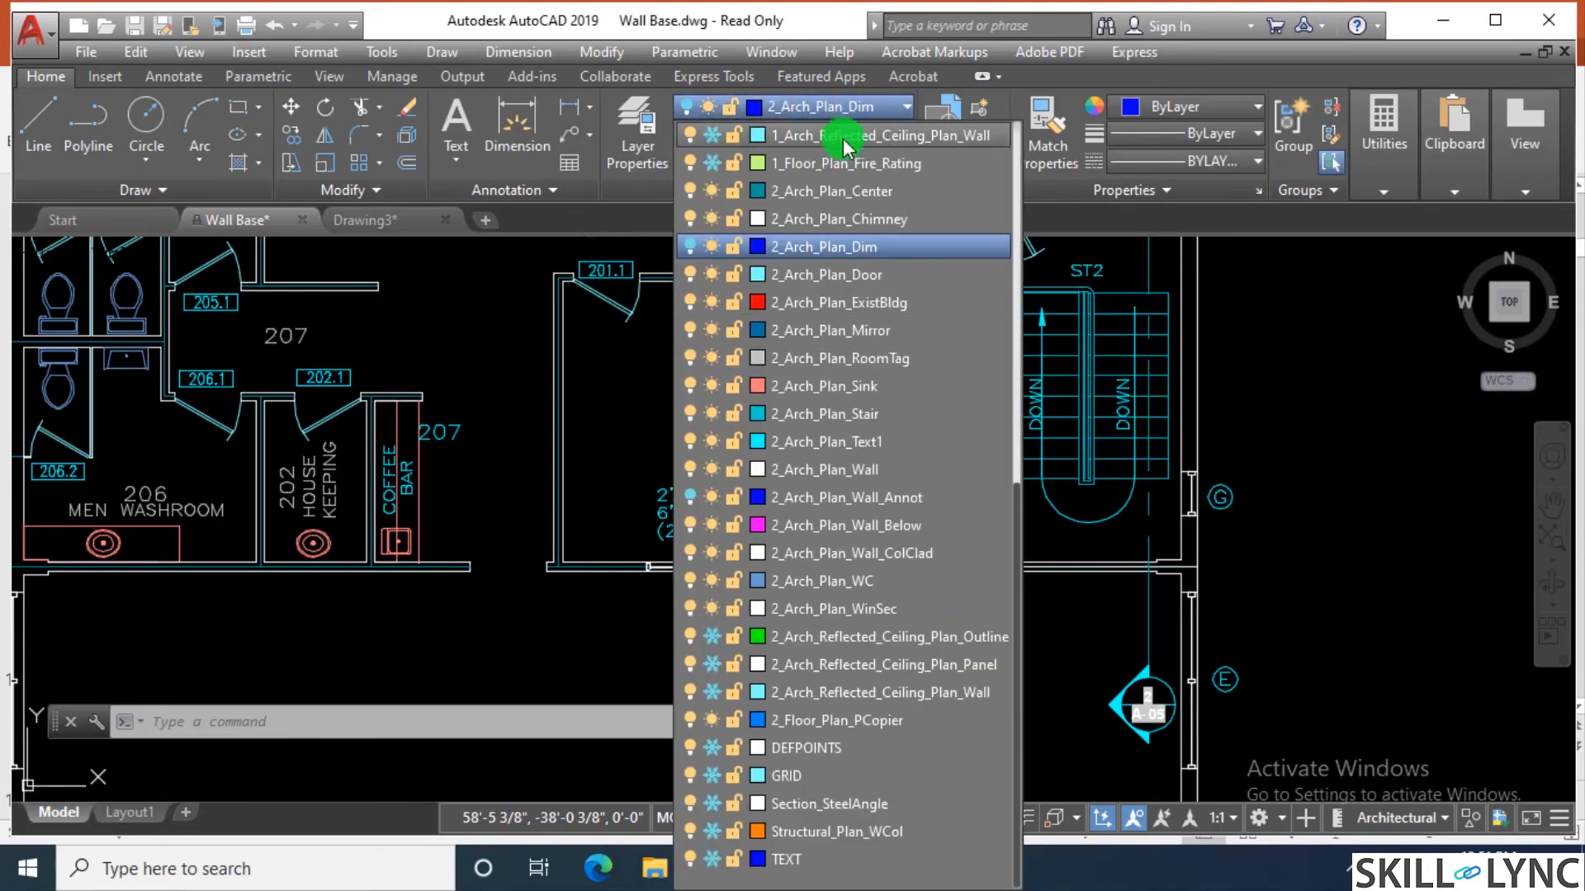
pyautogui.click(833, 191)
pyautogui.scroll(-3, 772, 384)
pyautogui.scroll(-1, 772, 386)
pyautogui.scroll(4, 802, 358)
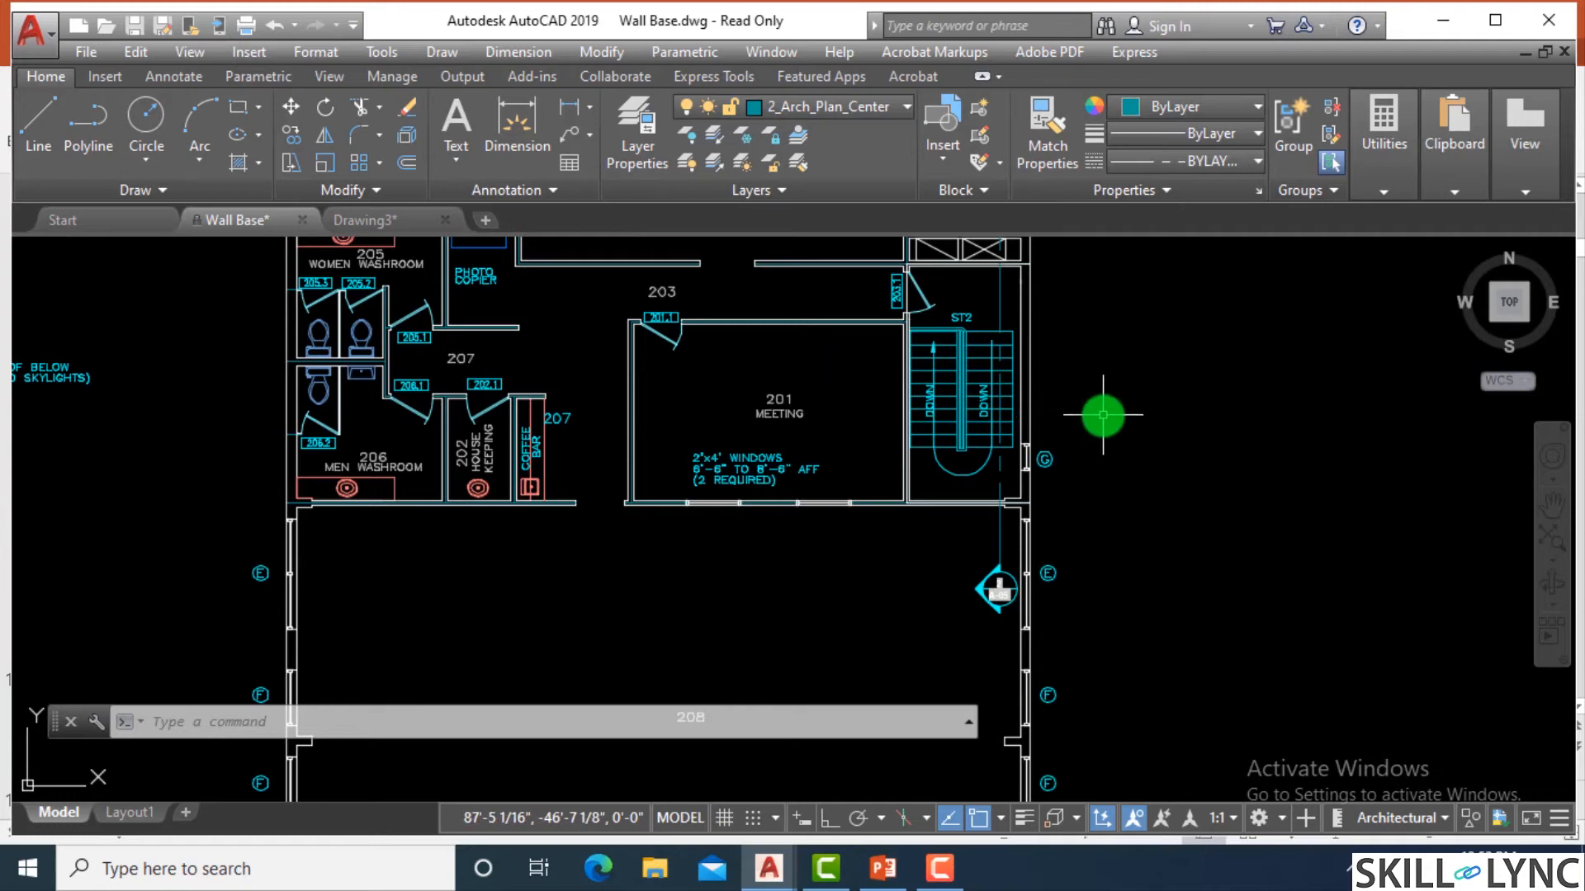
# Turn on the 2_Arch_Plan_Wall_Annot layer from the layer list and undo that change.
pyautogui.click(812, 108)
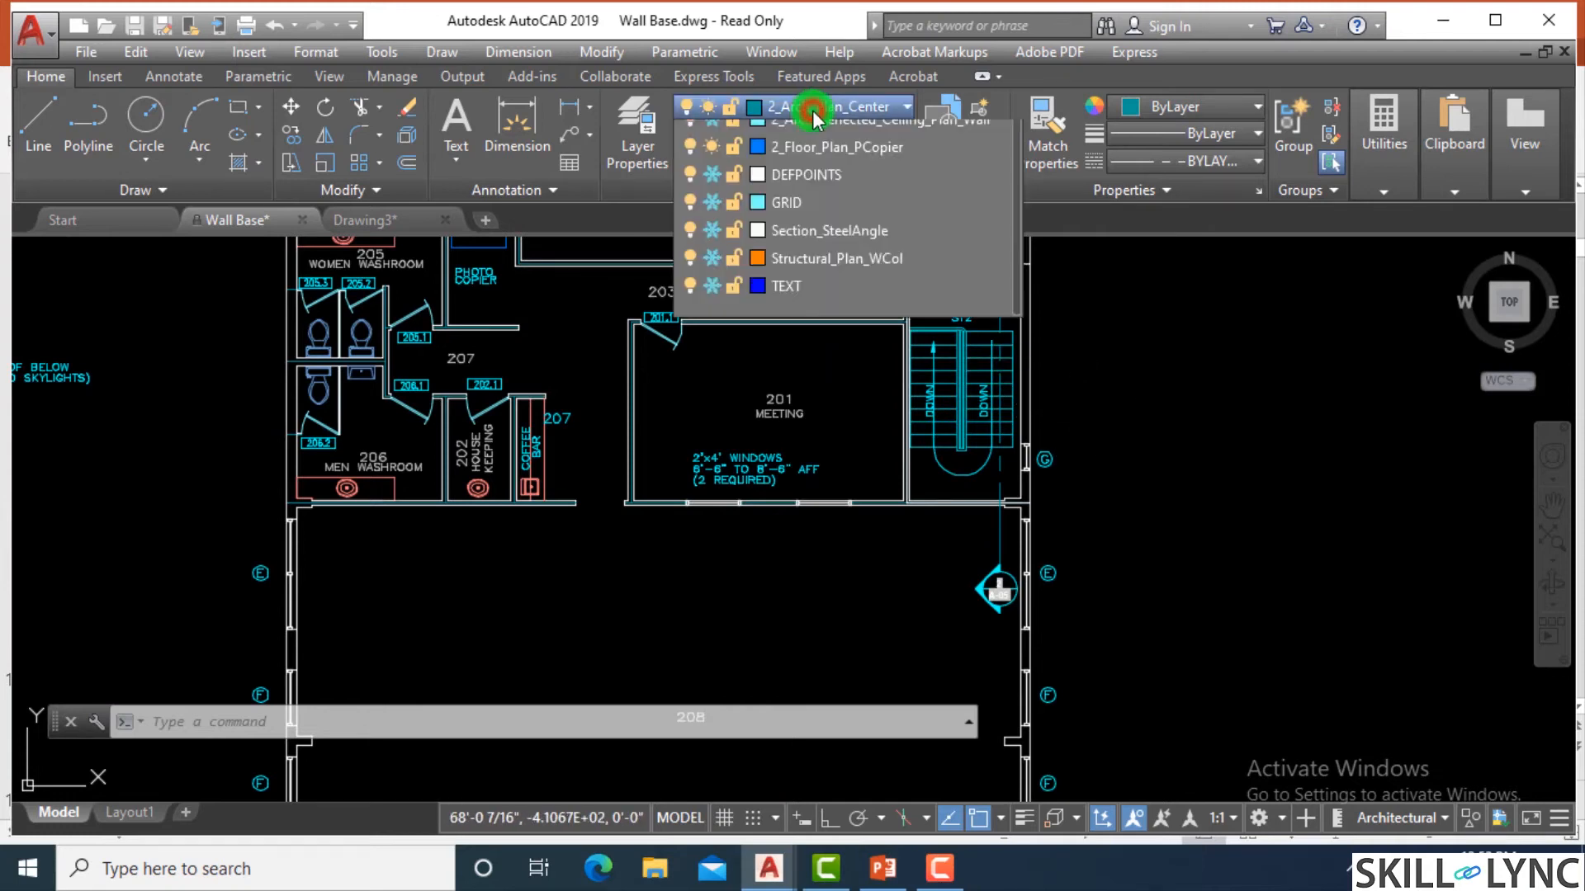
pyautogui.scroll(3, 743, 722)
pyautogui.scroll(2, 743, 697)
pyautogui.scroll(3, 741, 677)
pyautogui.scroll(-4, 739, 594)
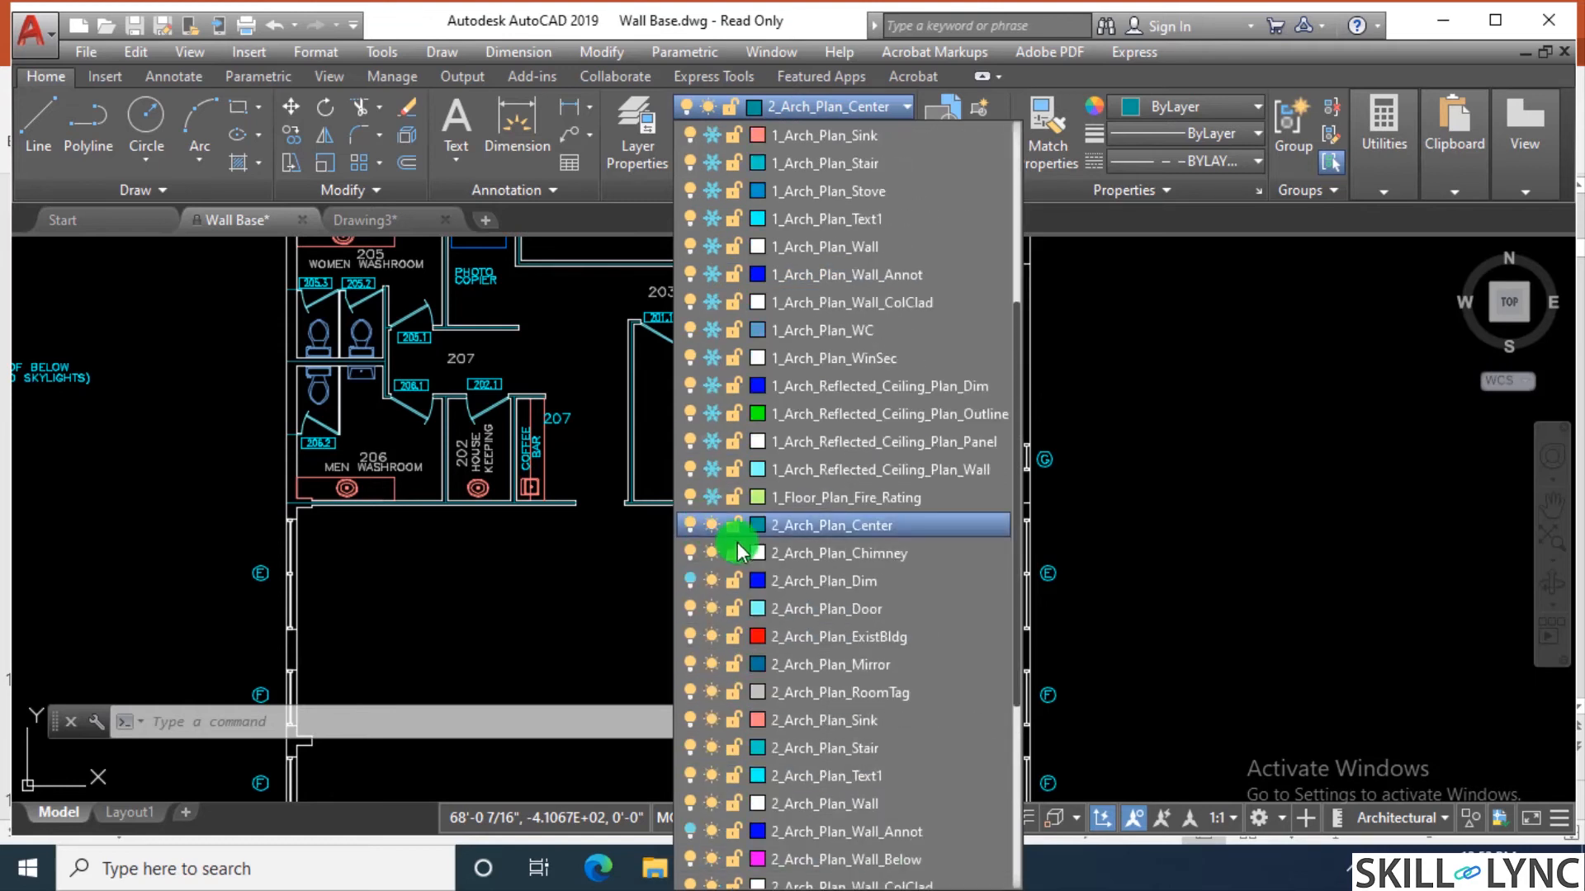
pyautogui.scroll(-3, 739, 547)
pyautogui.click(691, 582)
pyautogui.click(540, 588)
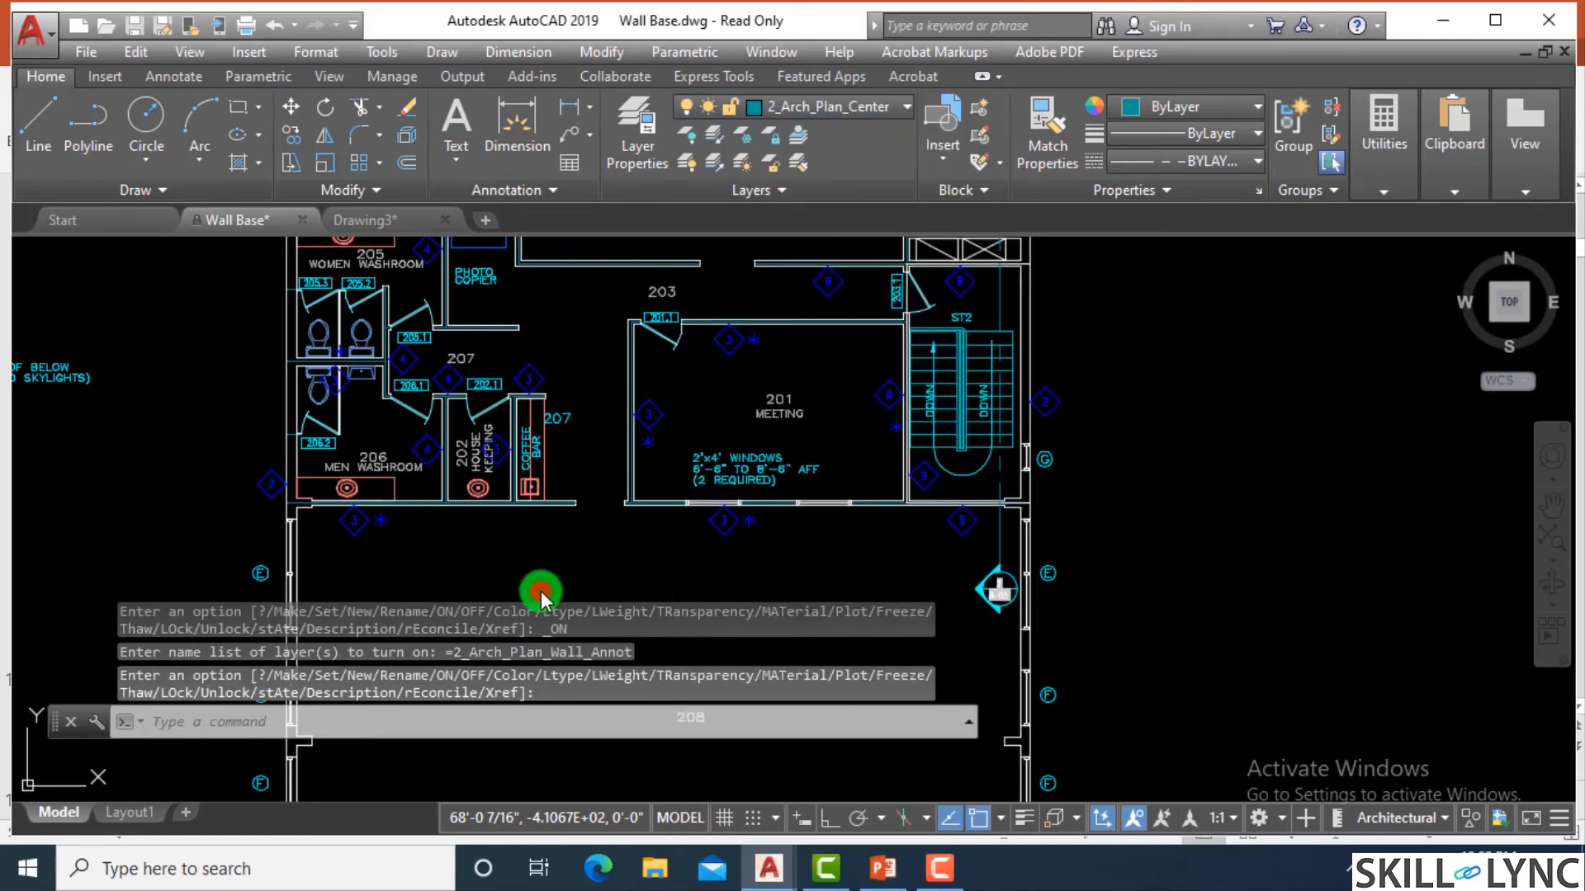
pyautogui.click(584, 591)
pyautogui.hotkey('ctrl', 'z')
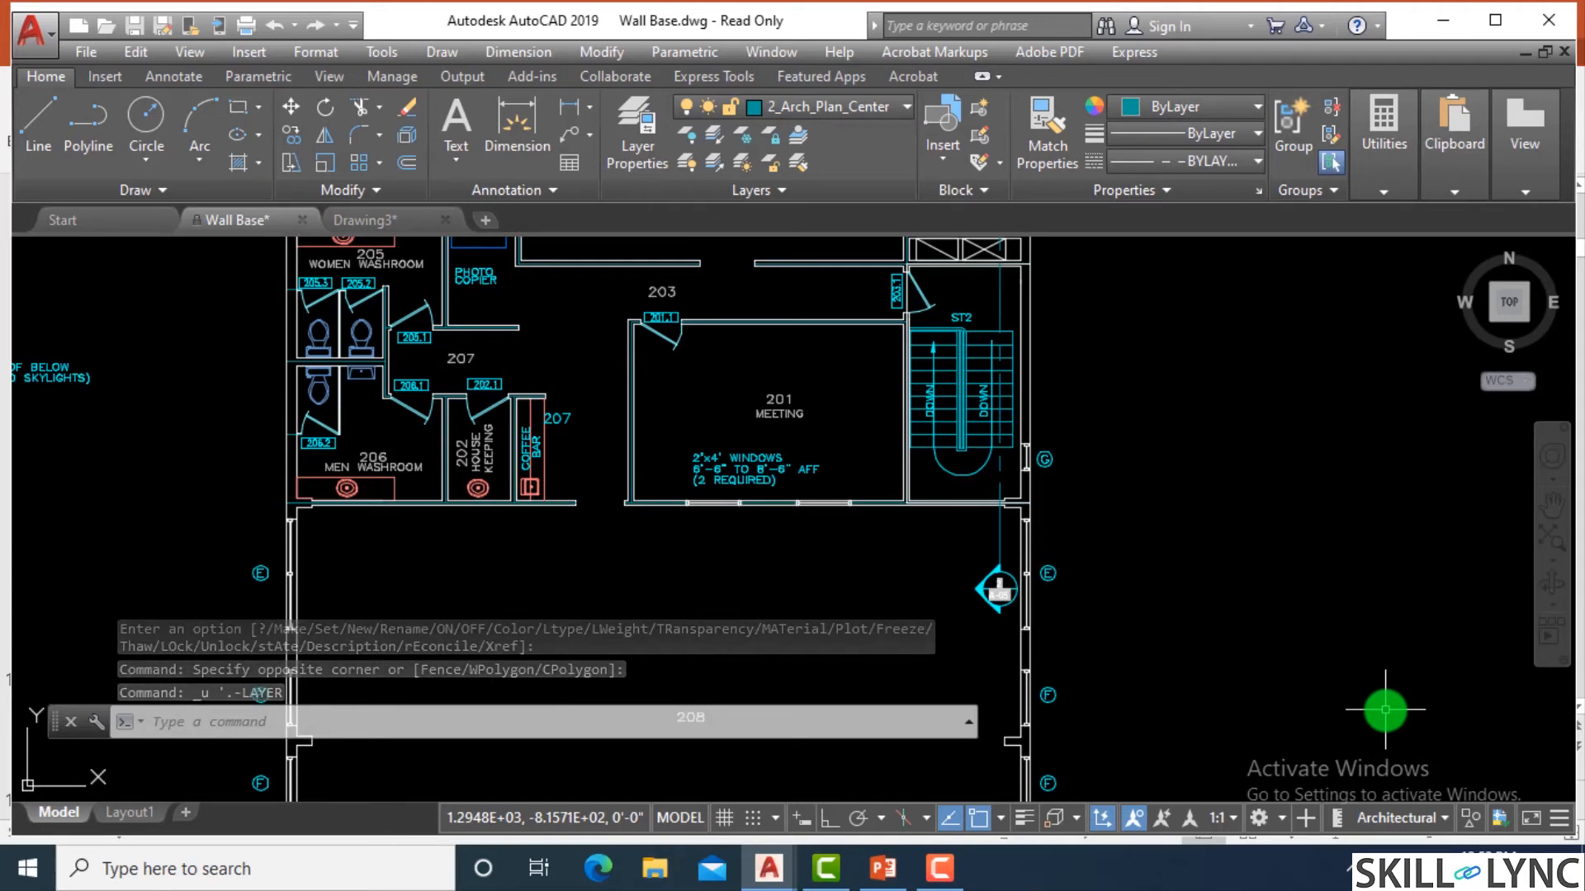
# Turn on all layers of the drawing at once with the LAYON command, then inspect a restored dimension and clear the selection.
pyautogui.write('layon')
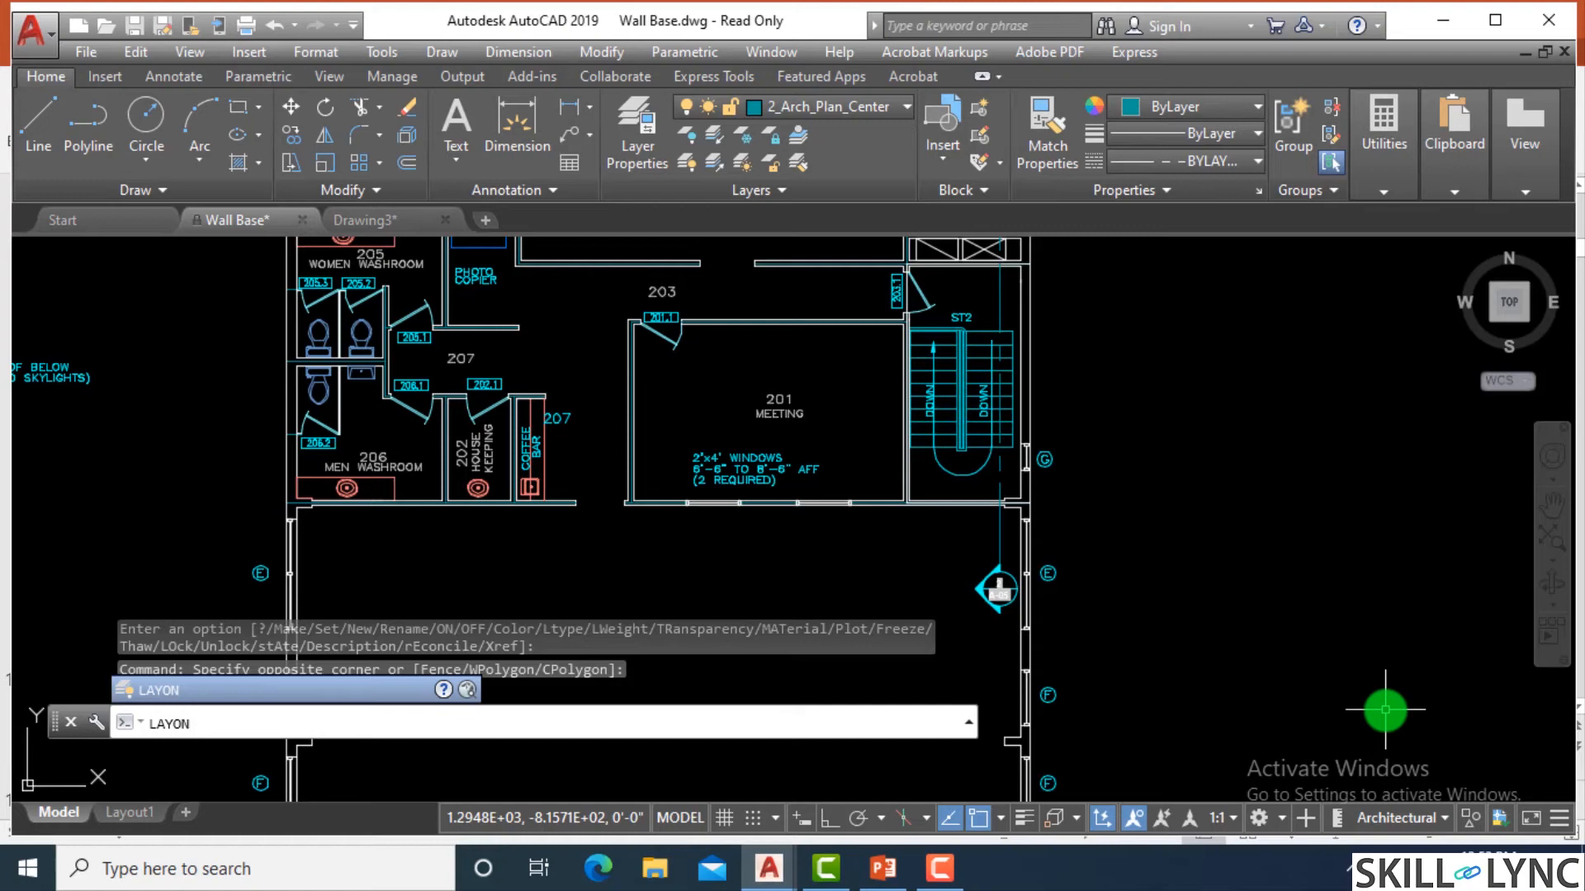
pyautogui.press('Return')
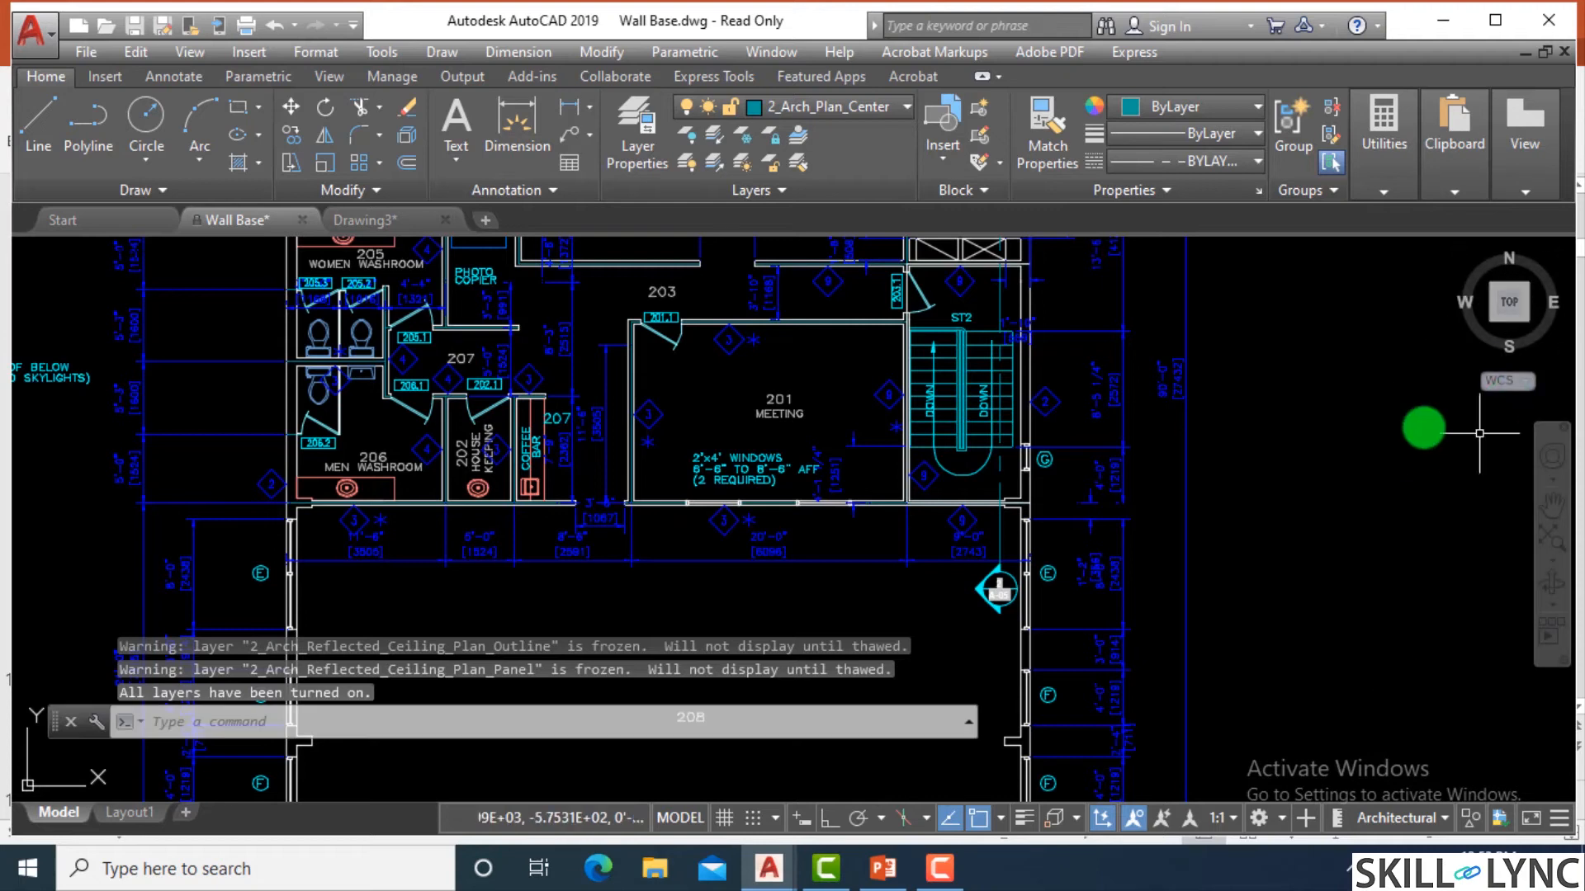
pyautogui.click(1220, 460)
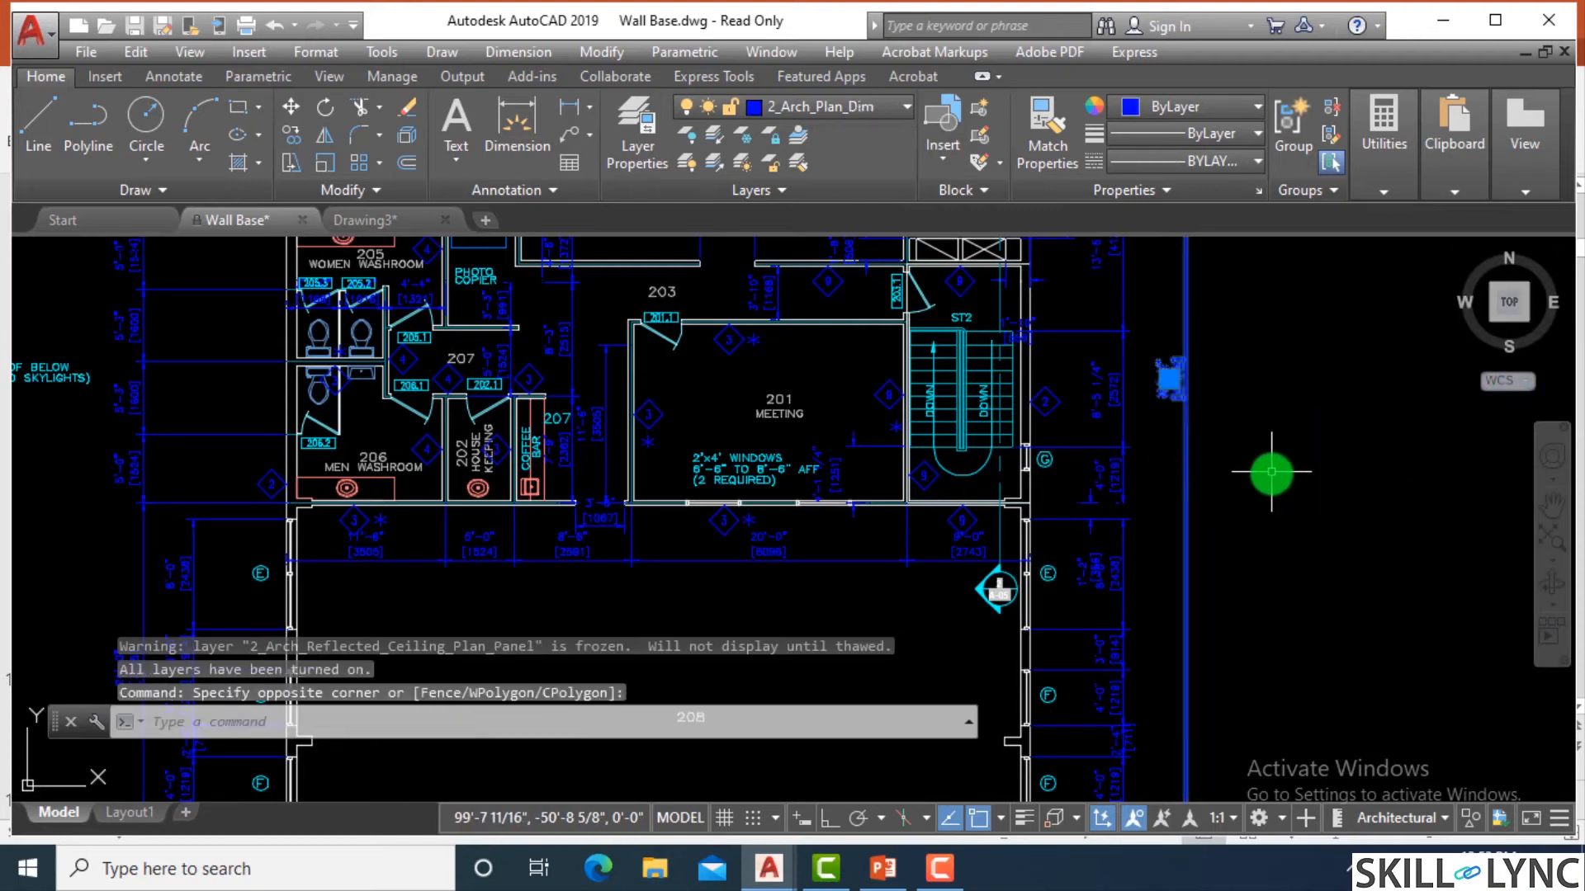
pyautogui.press('Escape')
pyautogui.press('Escape')
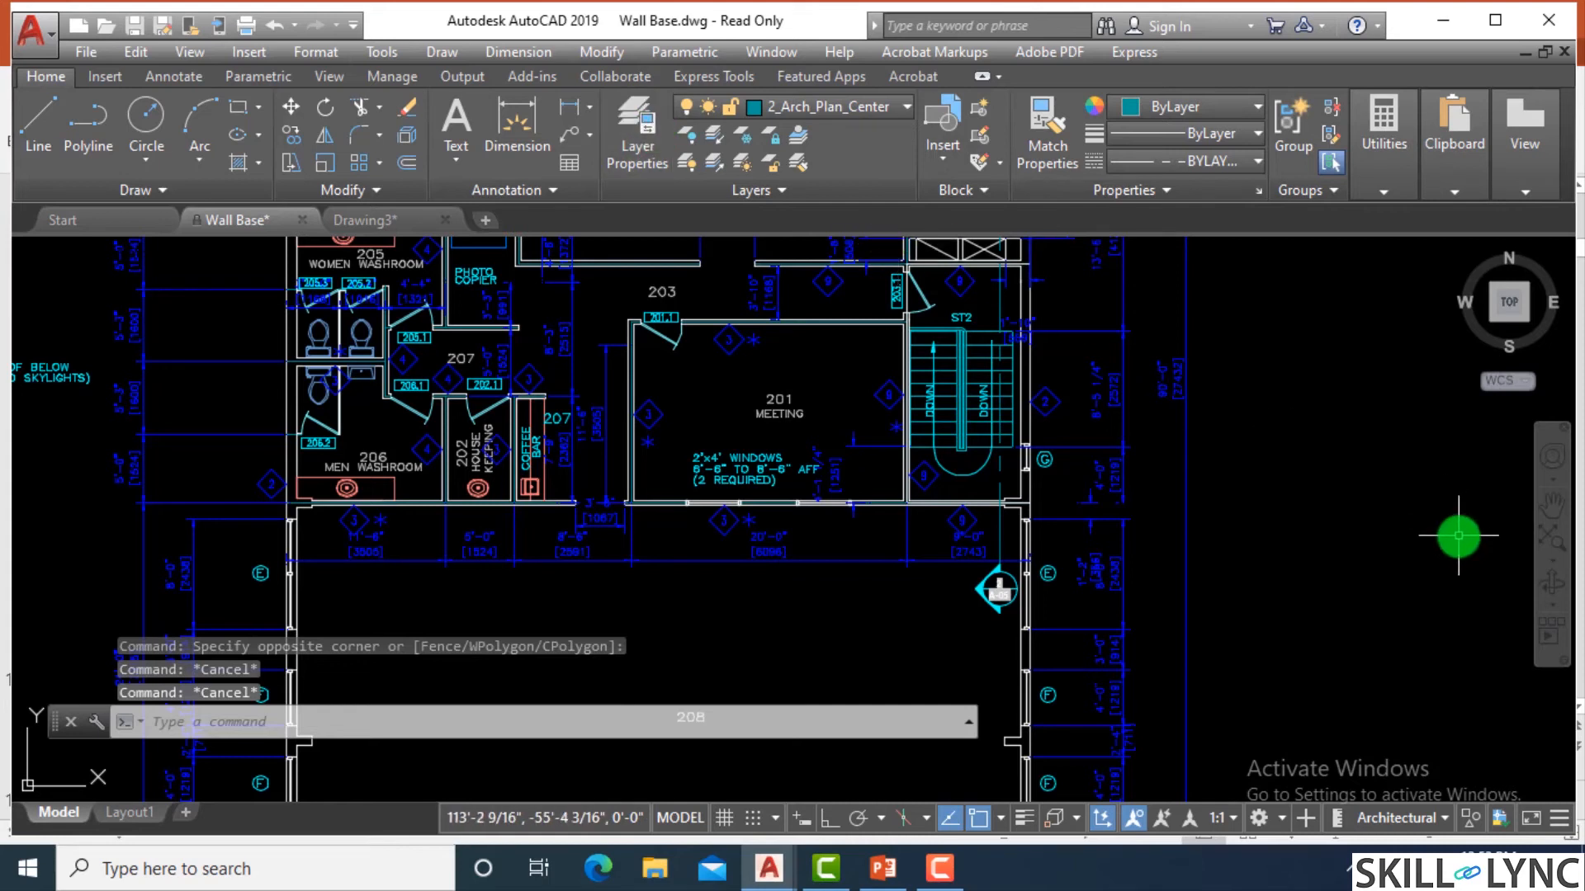
# Turn off the 2_Arch_Plan_Dim layer with the LAYOFF command by picking the long vertical dimension beside the stairs.
pyautogui.write('layof')
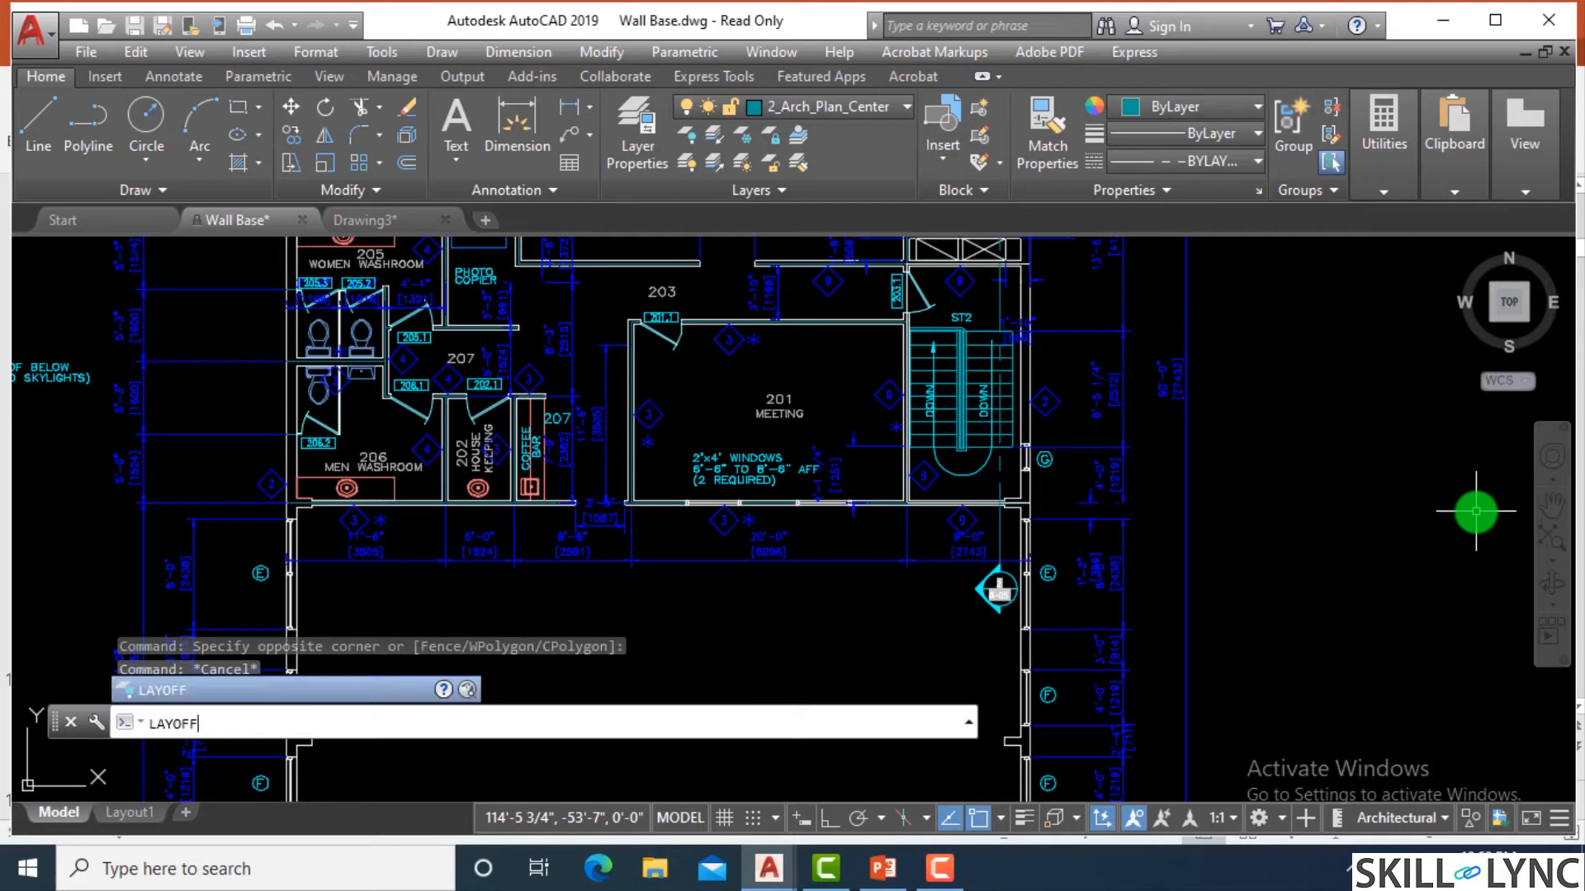
pyautogui.press('Return')
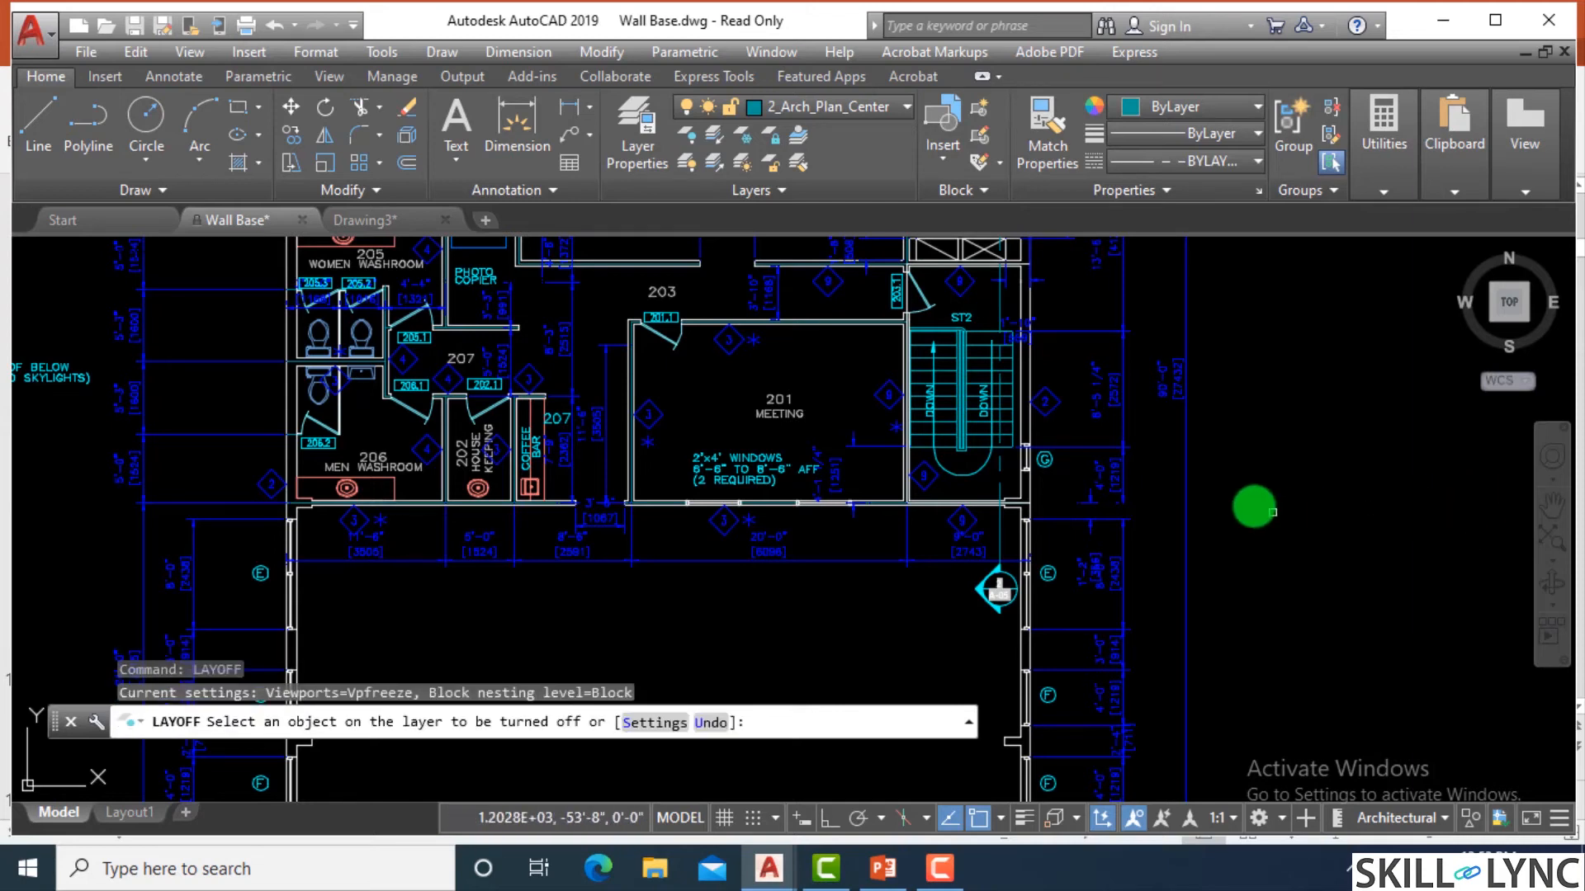
pyautogui.click(1187, 493)
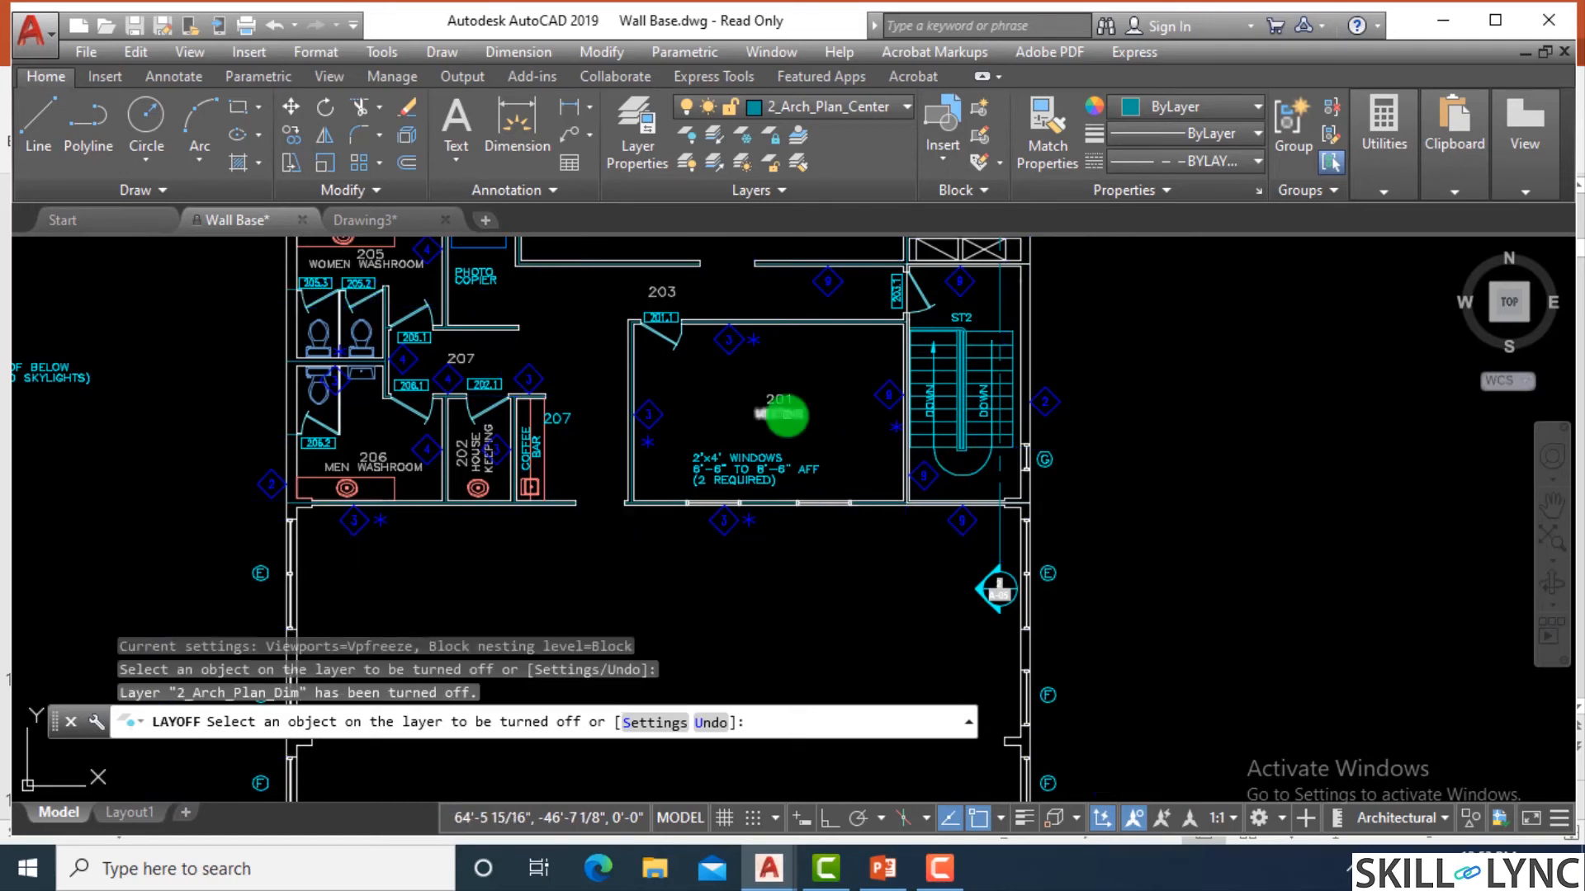
pyautogui.scroll(4, 788, 412)
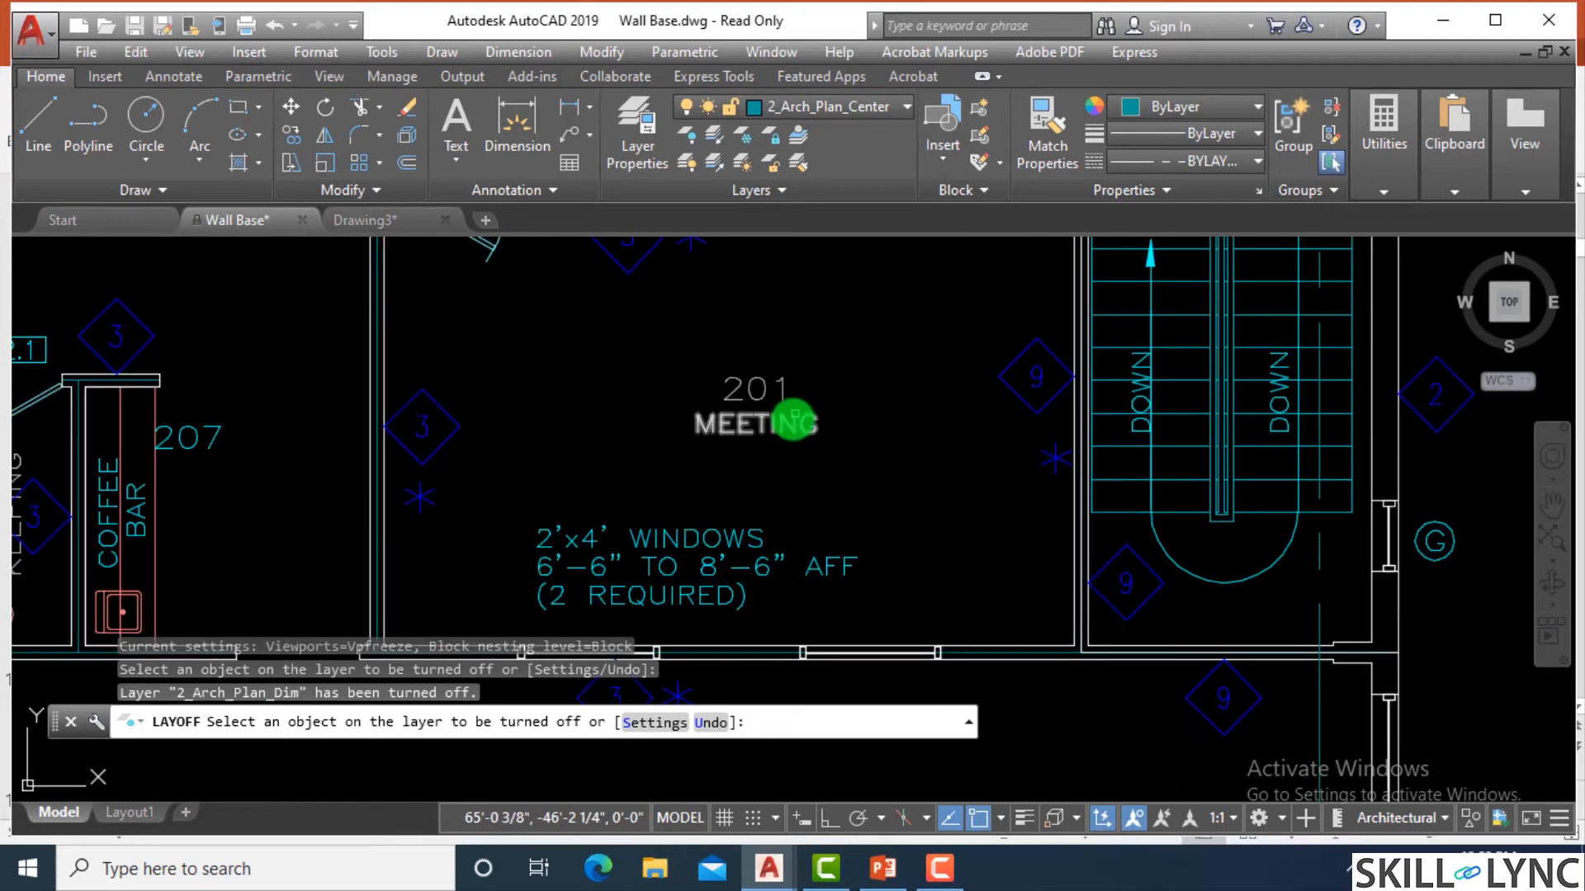
# Turn off the 2_Arch_Plan_RoomTag and 2_Arch_Plan_Text1 layers by picking the MEETING label and the window note, and end LAYOFF.
pyautogui.click(791, 423)
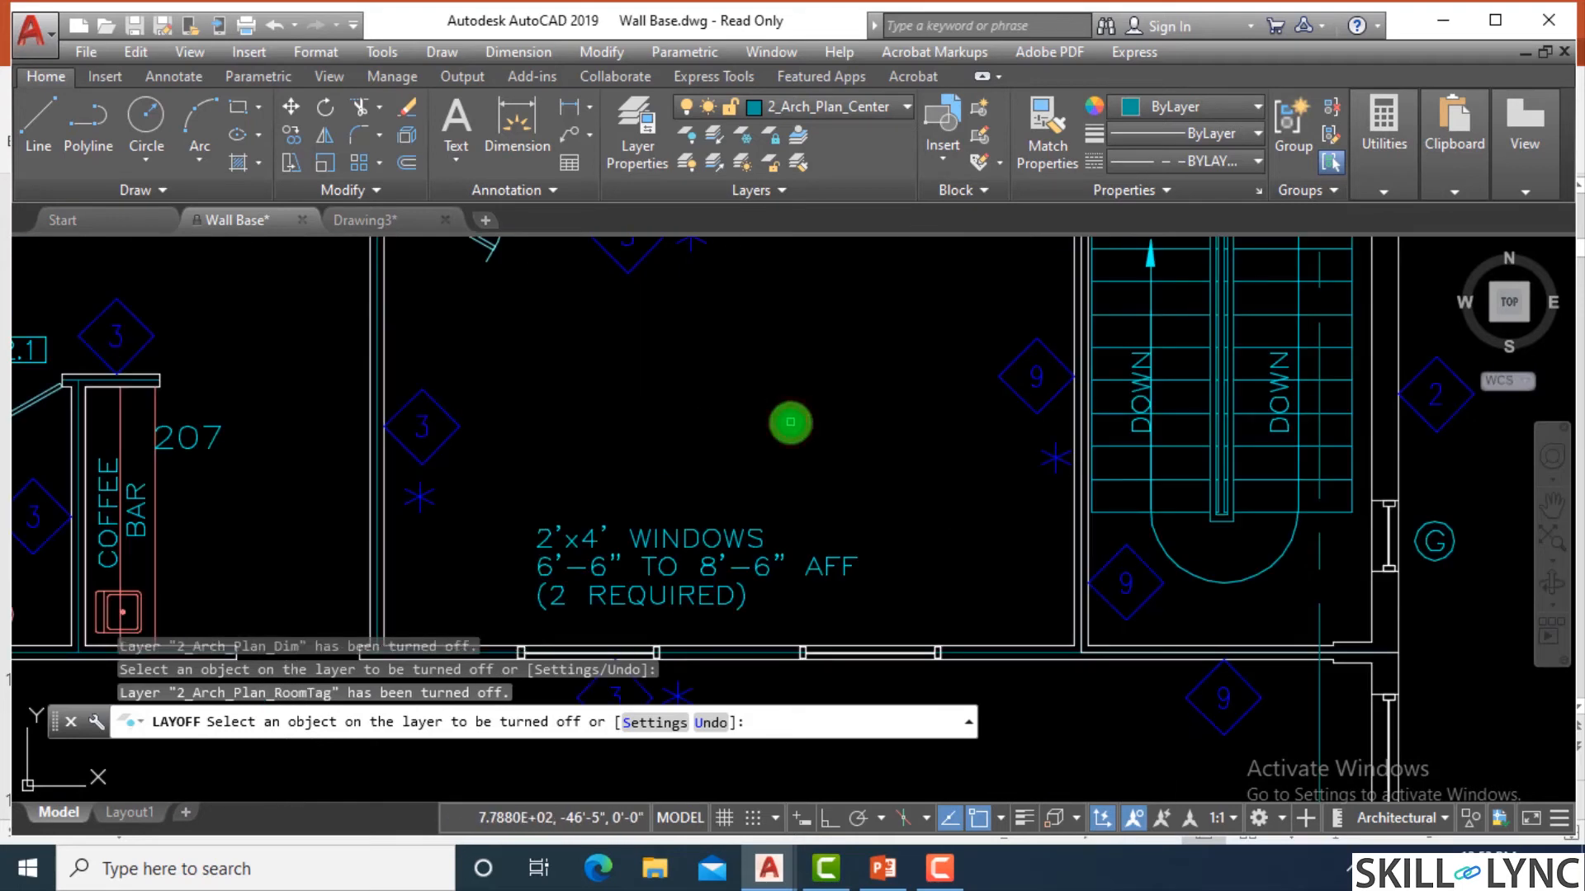
pyautogui.scroll(-6, 792, 421)
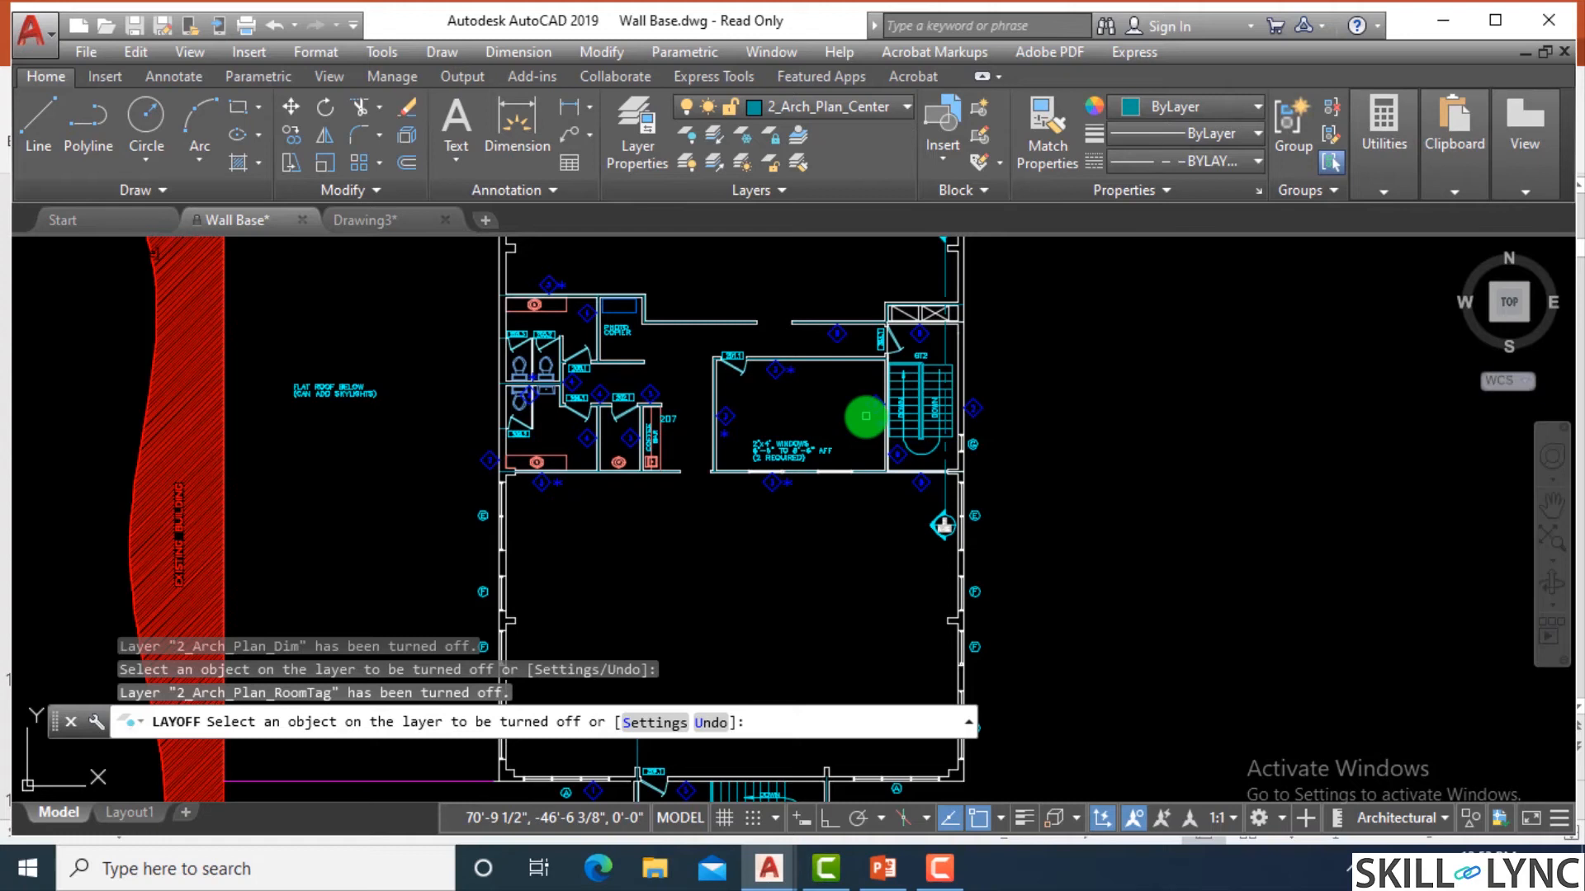
pyautogui.scroll(2, 780, 361)
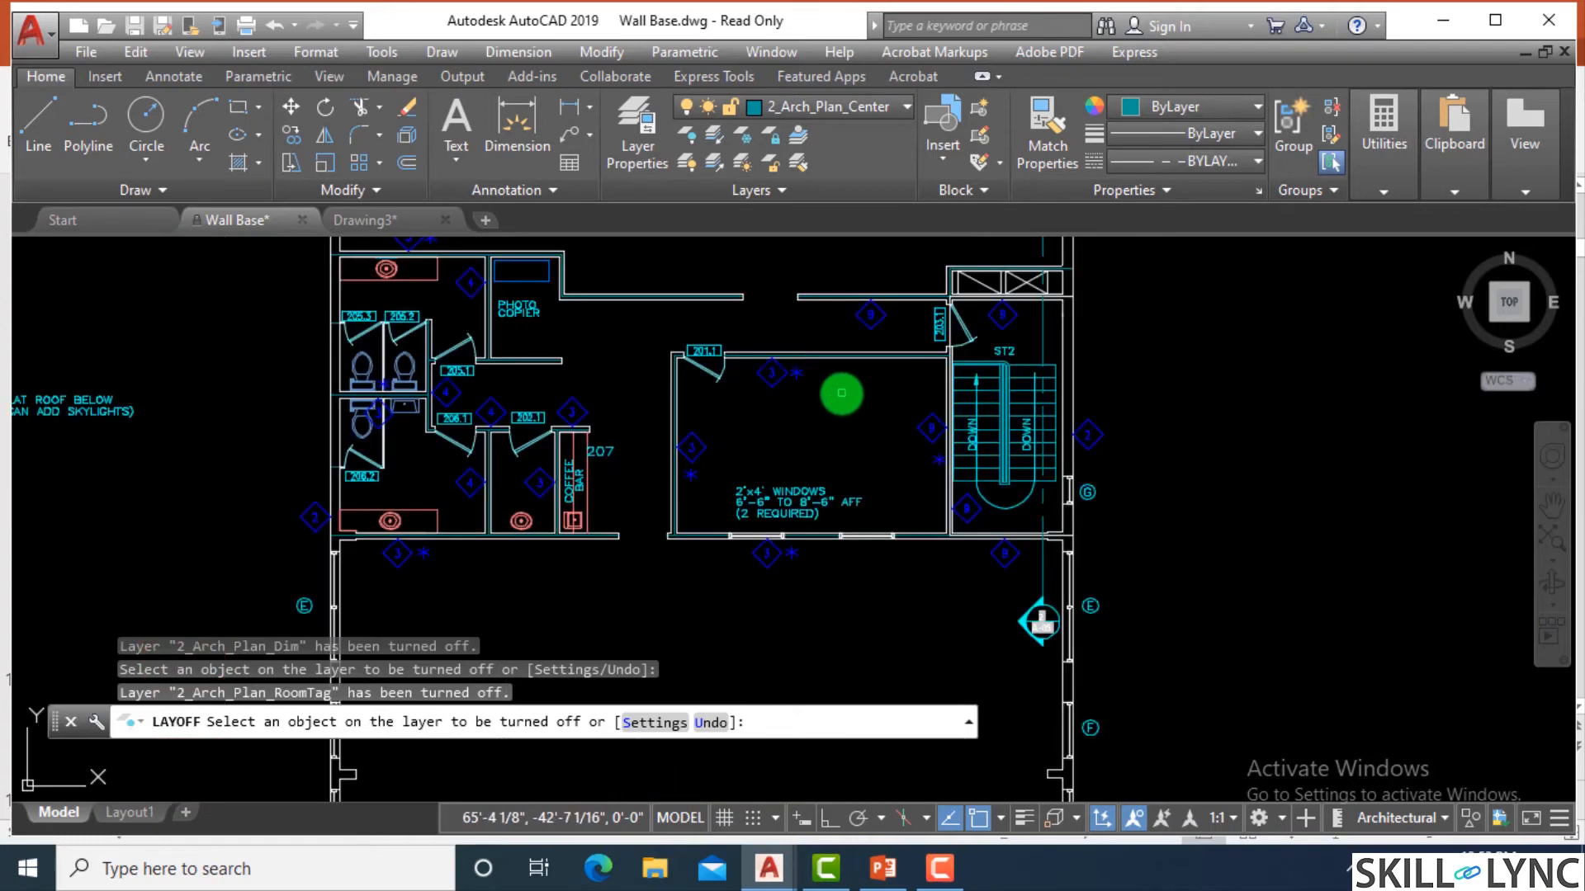
pyautogui.click(786, 498)
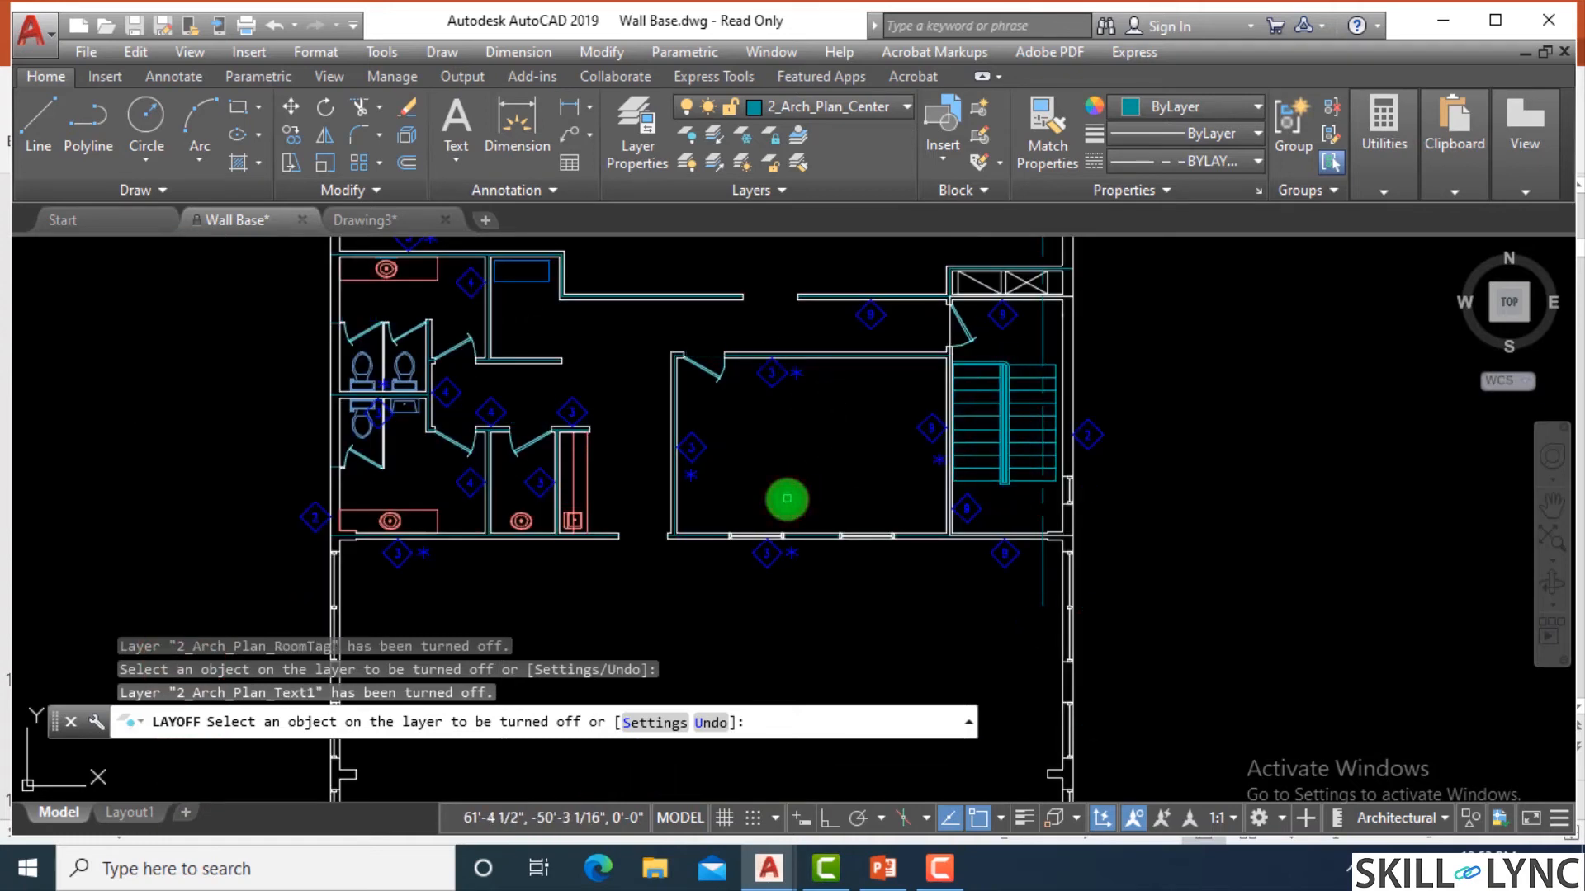
pyautogui.press('Escape')
pyautogui.press('Escape')
pyautogui.press('Escape')
# Turn off the 2_Arch_Plan_Wall_Annot layer with LAYOFF by picking the diamond wall tag above the coffee bar.
pyautogui.write('l')
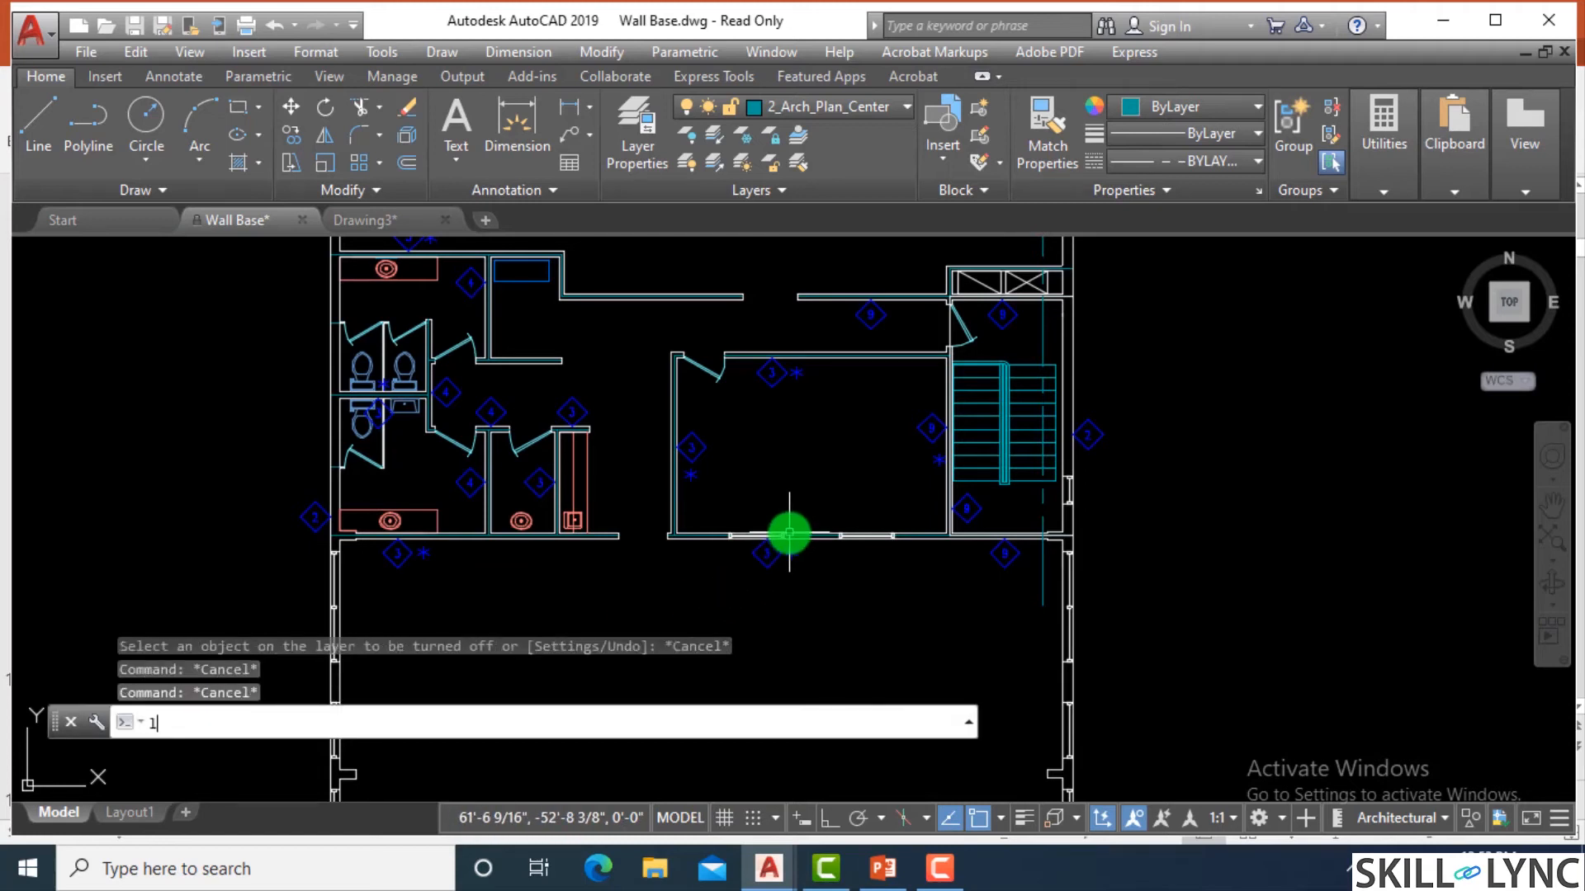
pyautogui.write('ayoff')
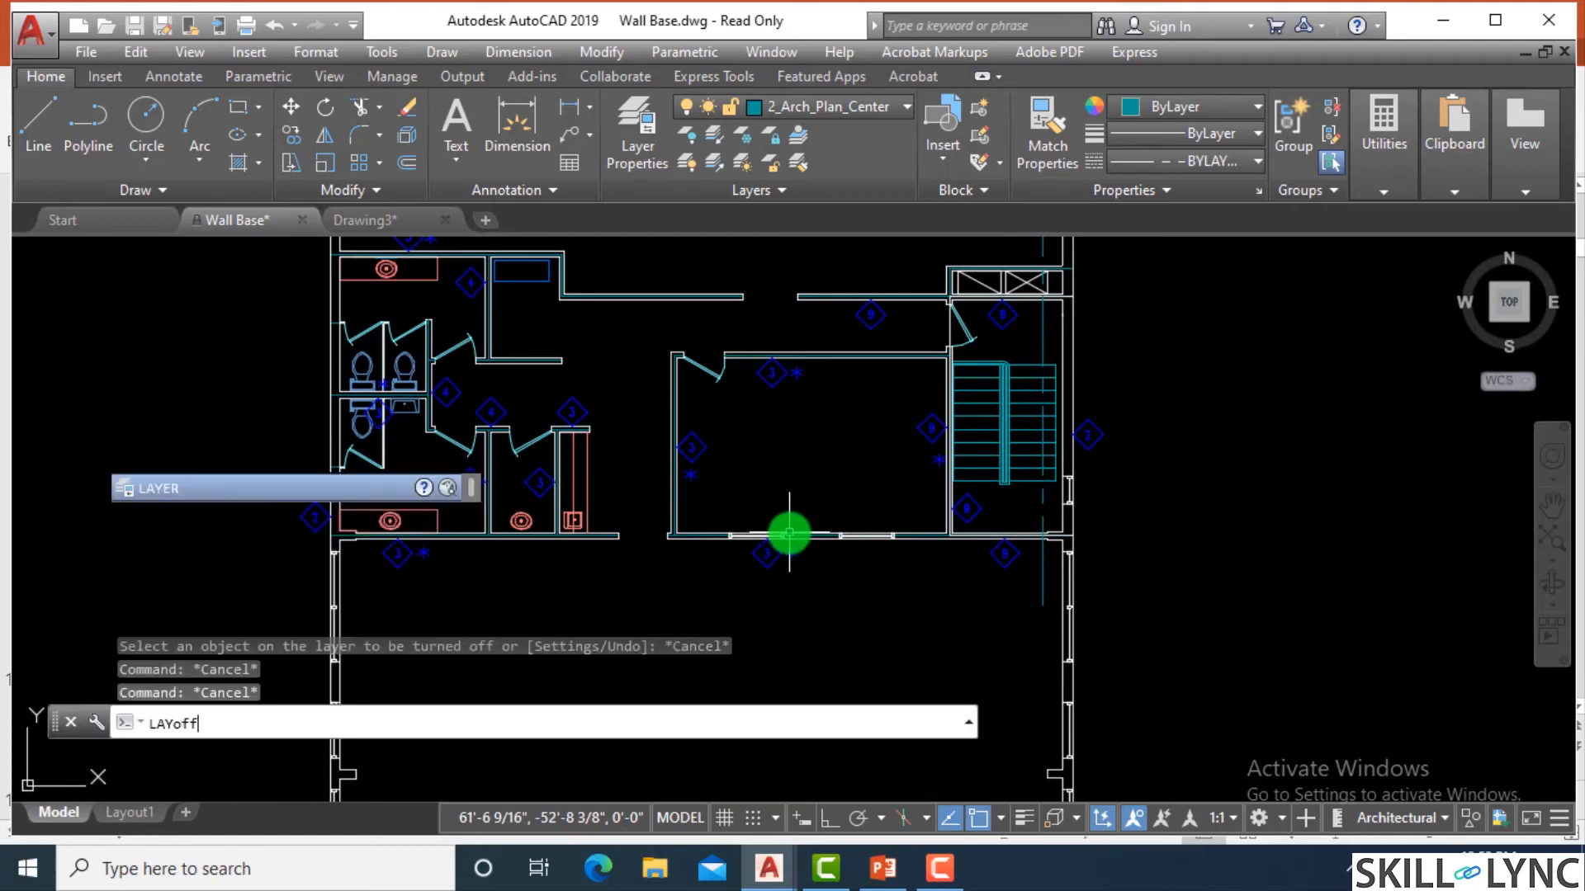
pyautogui.press('Return')
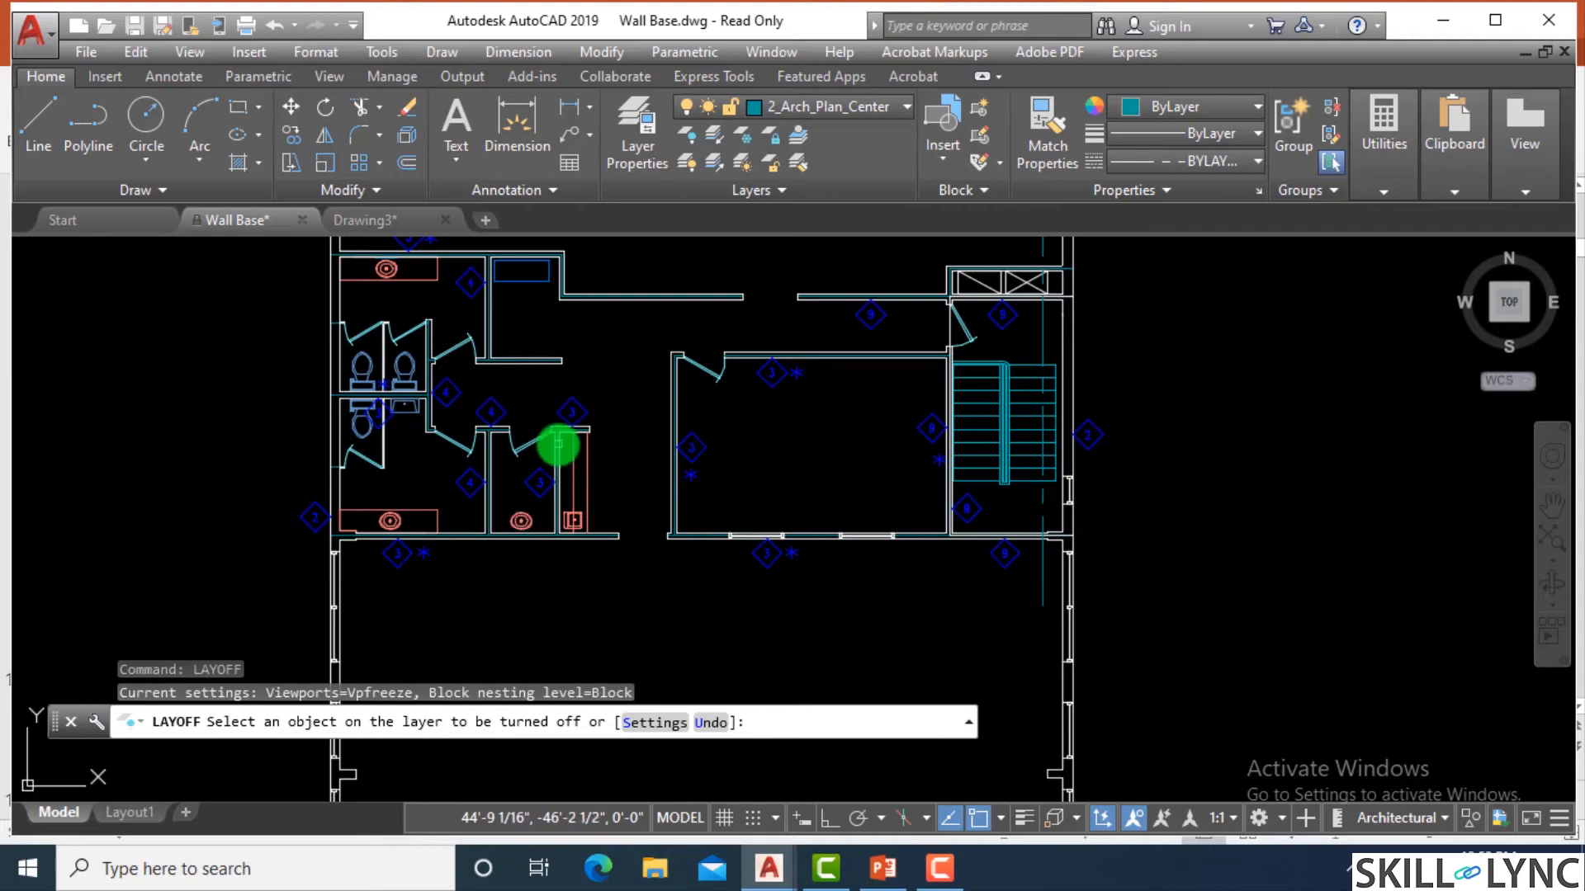
pyautogui.click(573, 411)
pyautogui.press('Escape')
# Turn all layers of the floor plan back on with the LAYON command.
pyautogui.press('Escape')
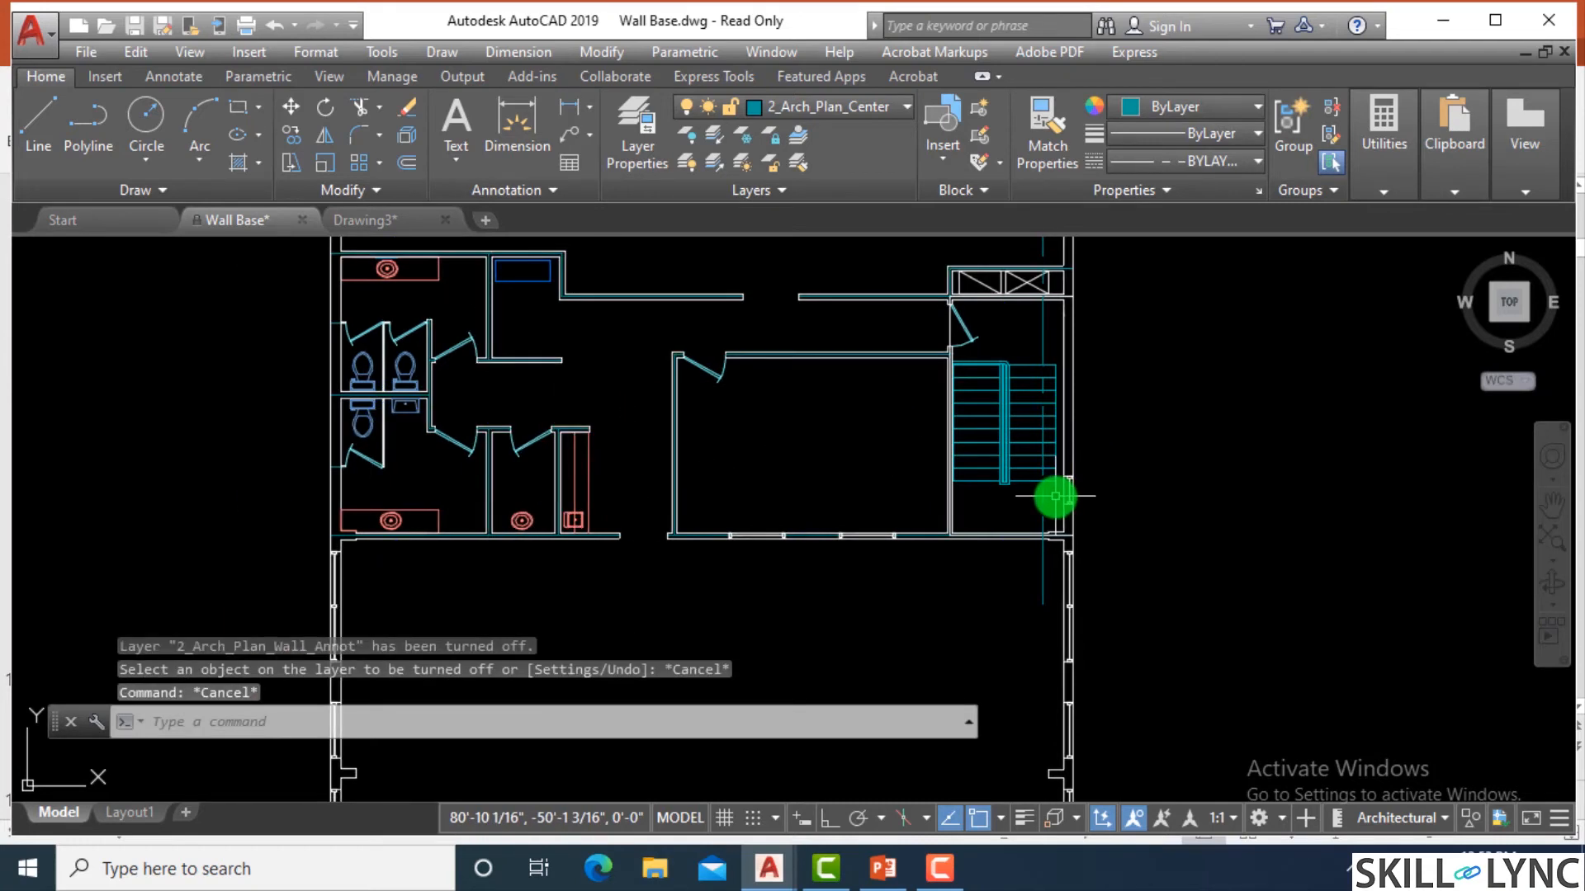
pyautogui.scroll(-4, 1057, 493)
pyautogui.scroll(2, 1061, 494)
pyautogui.press('Escape')
pyautogui.press('Escape')
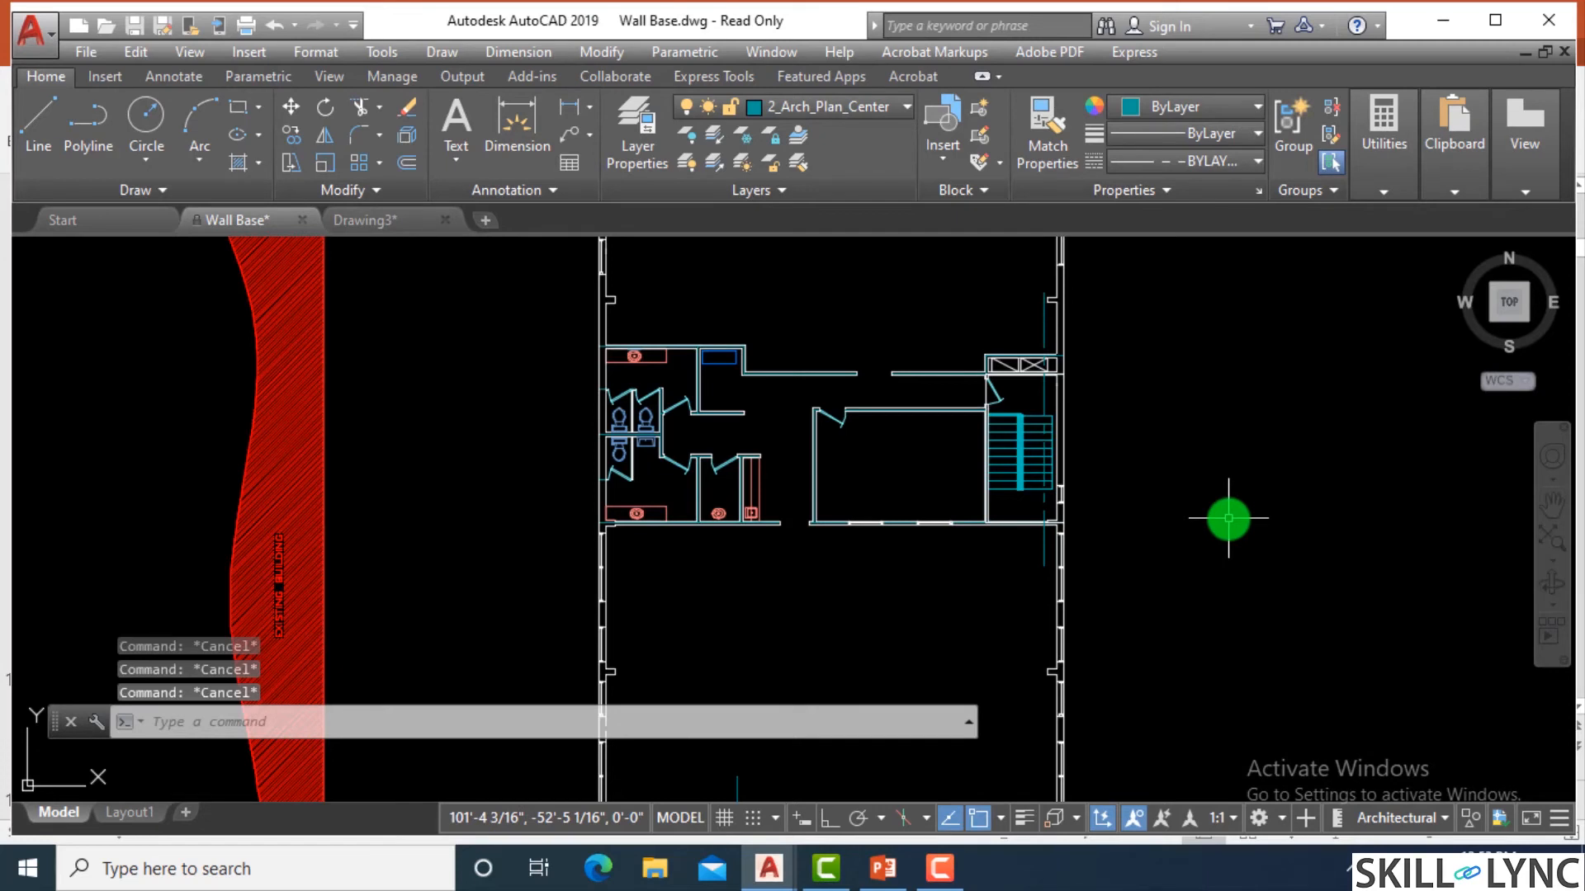
pyautogui.write('layon')
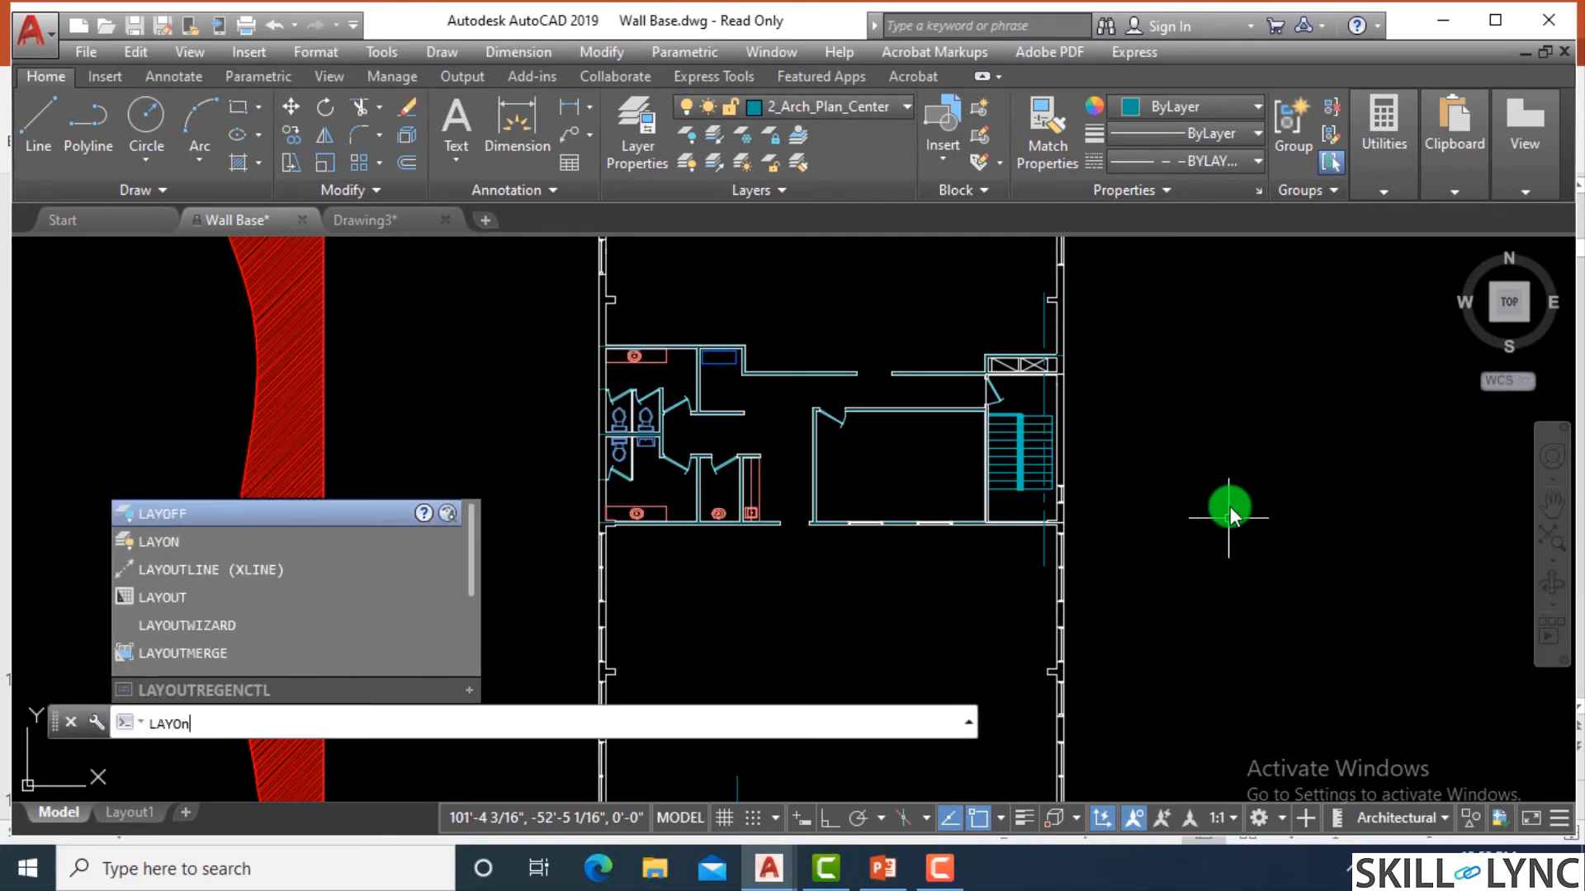
pyautogui.press('Return')
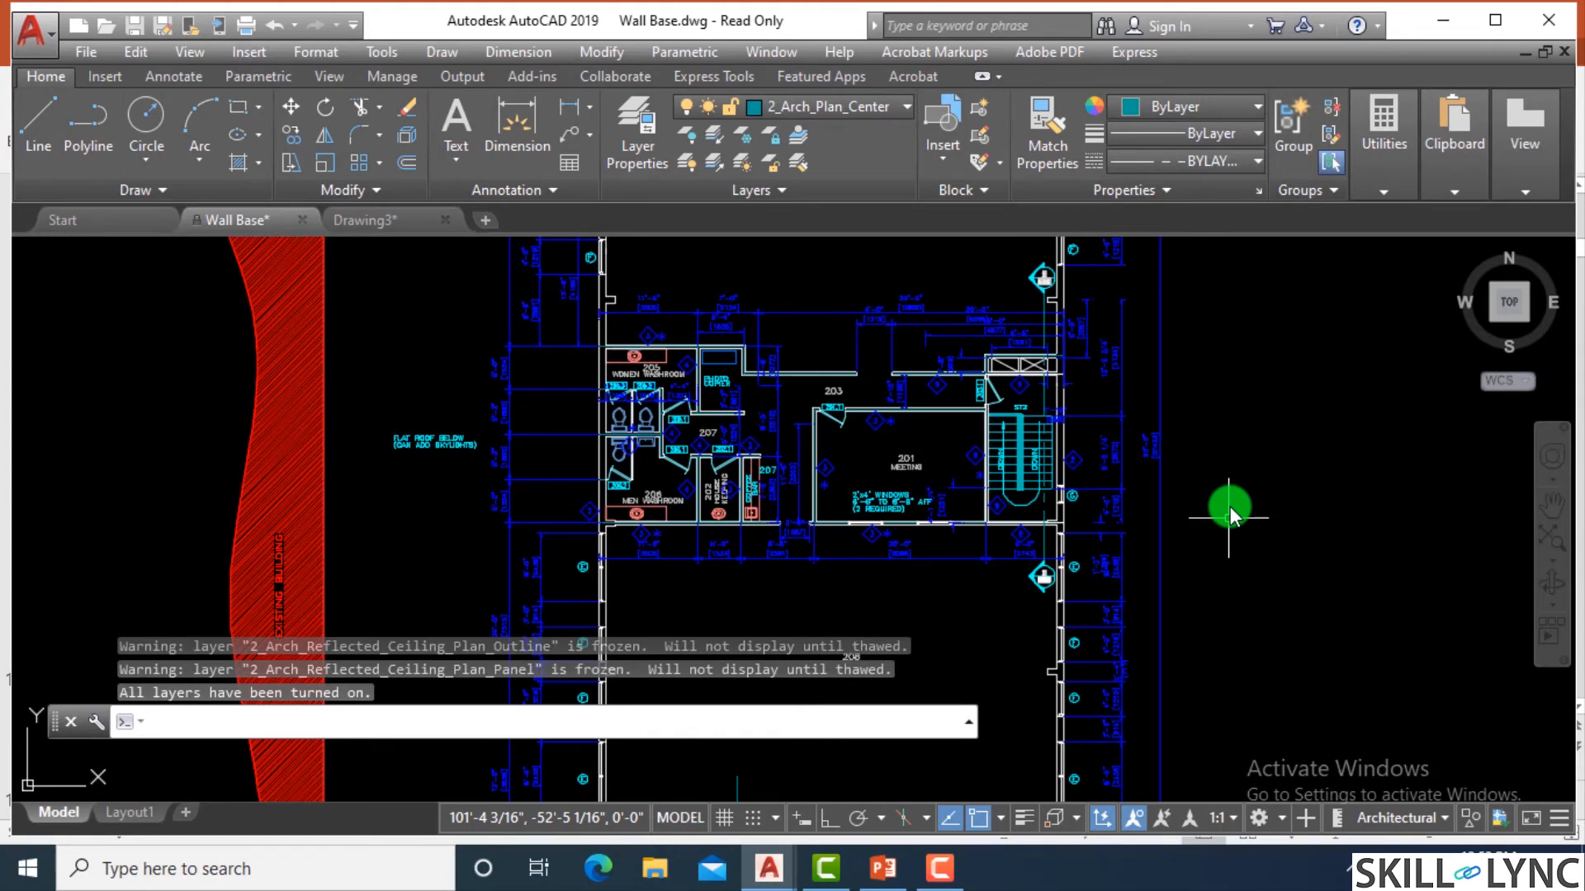
# Review the floor plan's layers in the Layer Properties Manager, close it and switch to Drawing3.
pyautogui.click(658, 140)
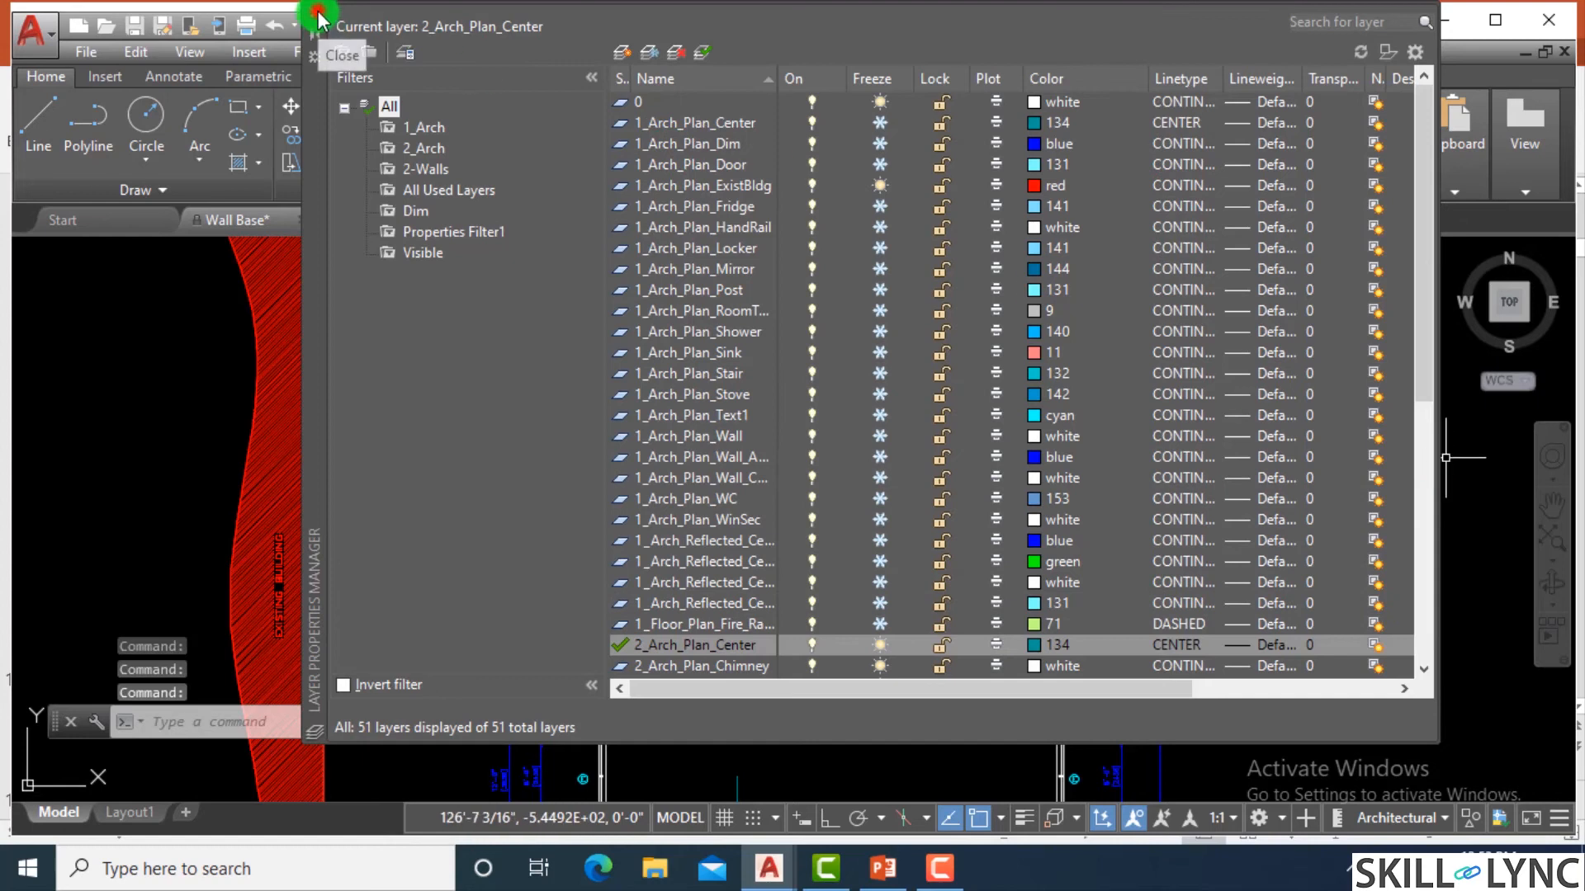
pyautogui.click(318, 18)
pyautogui.click(394, 219)
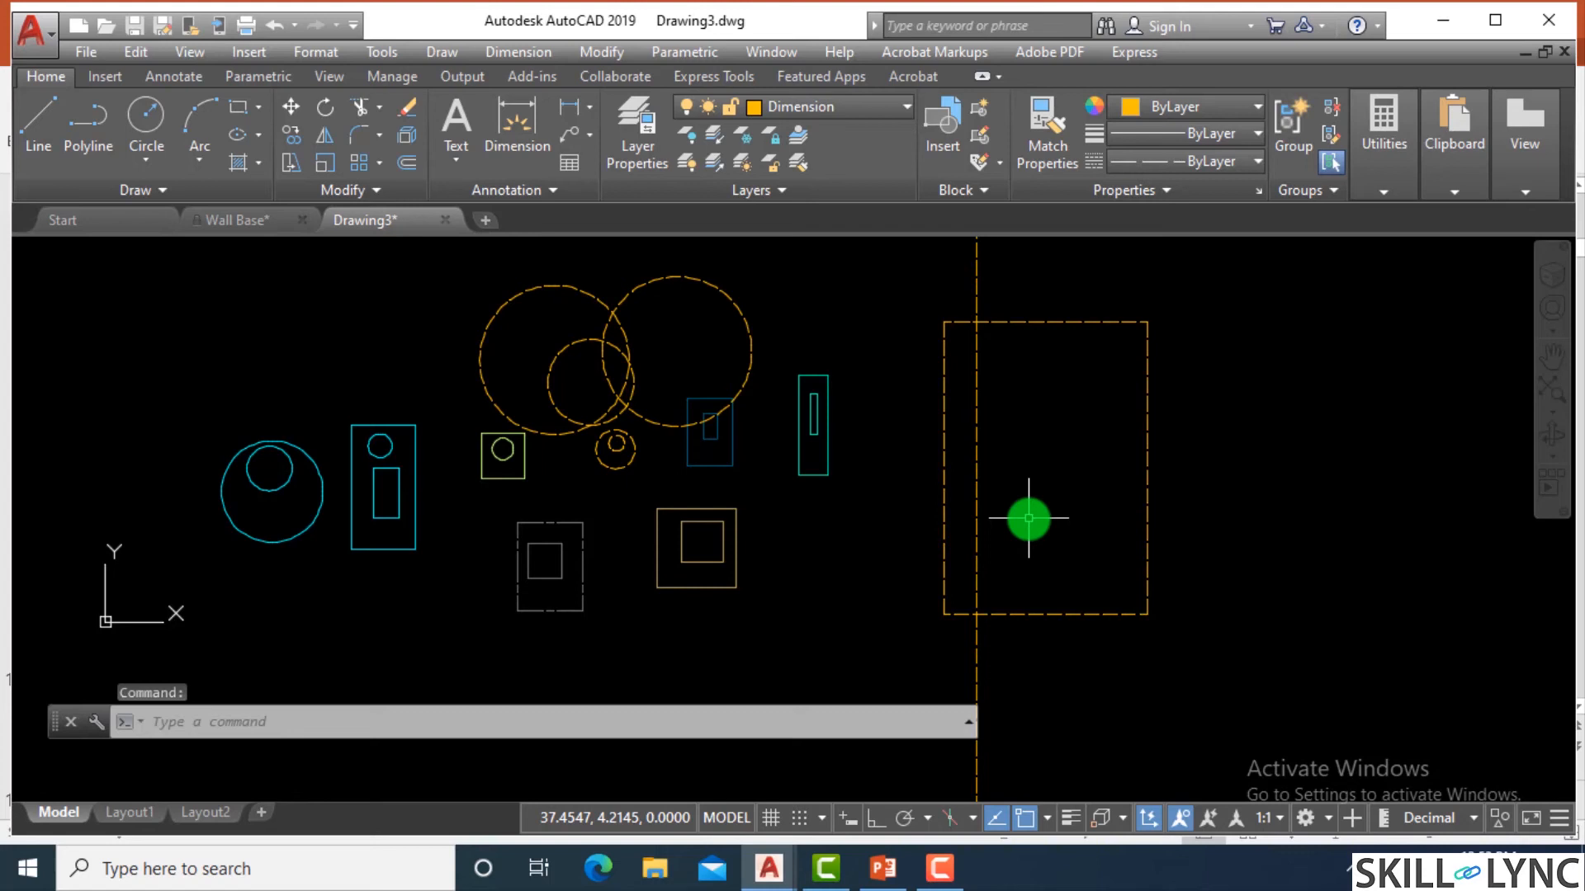
# Turn off the current Dimension layer with LAYOFF by picking the large dashed rectangle and accepting that it is current.
pyautogui.write('layo')
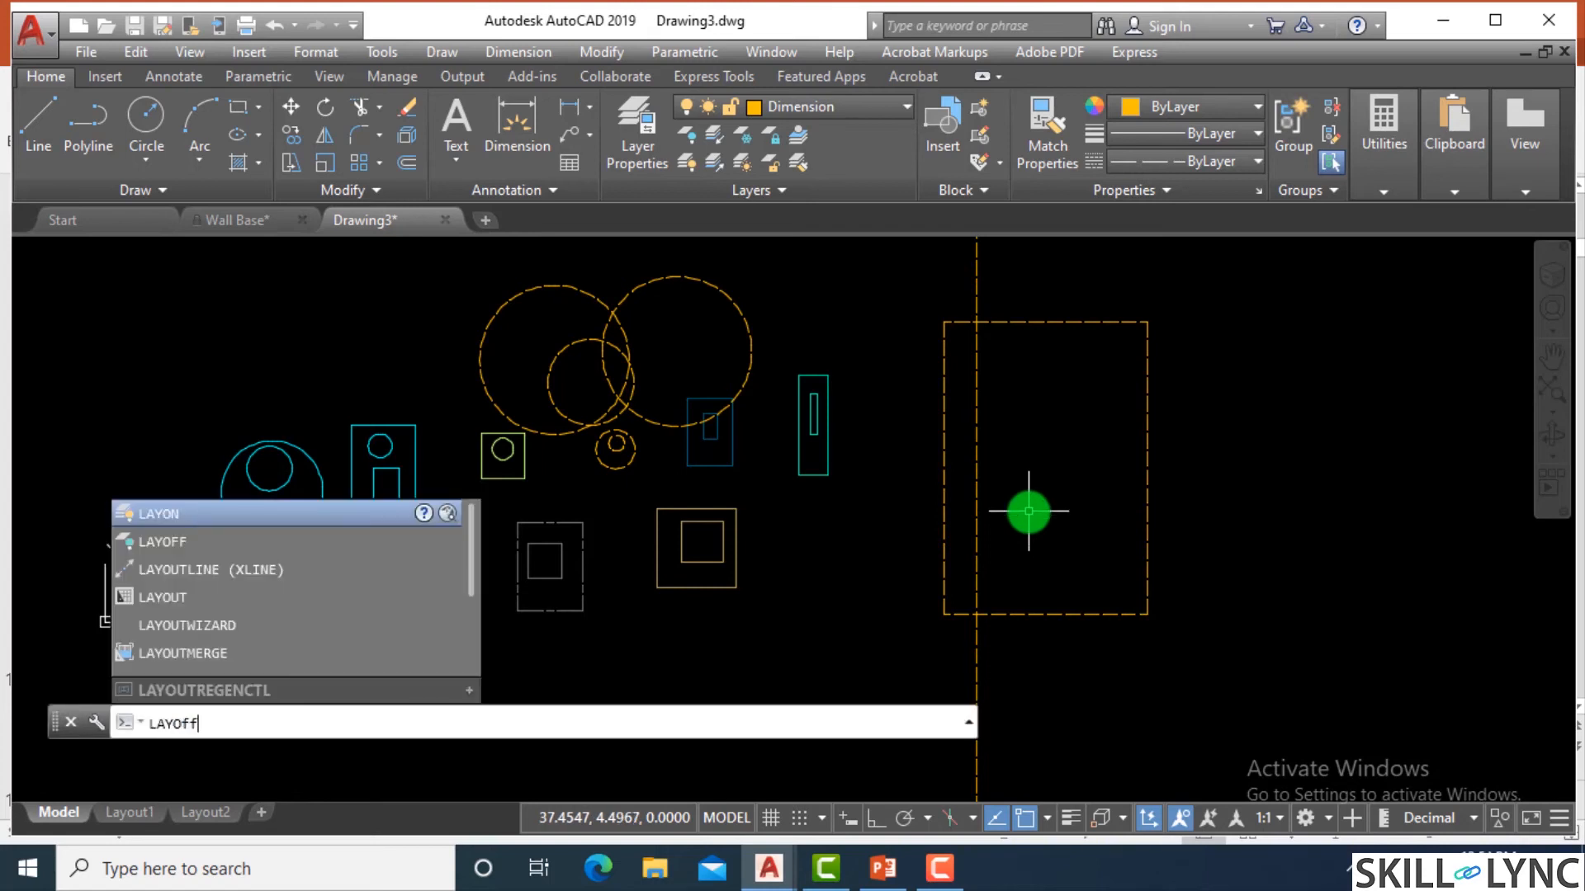
pyautogui.write('ff')
pyautogui.press('Return')
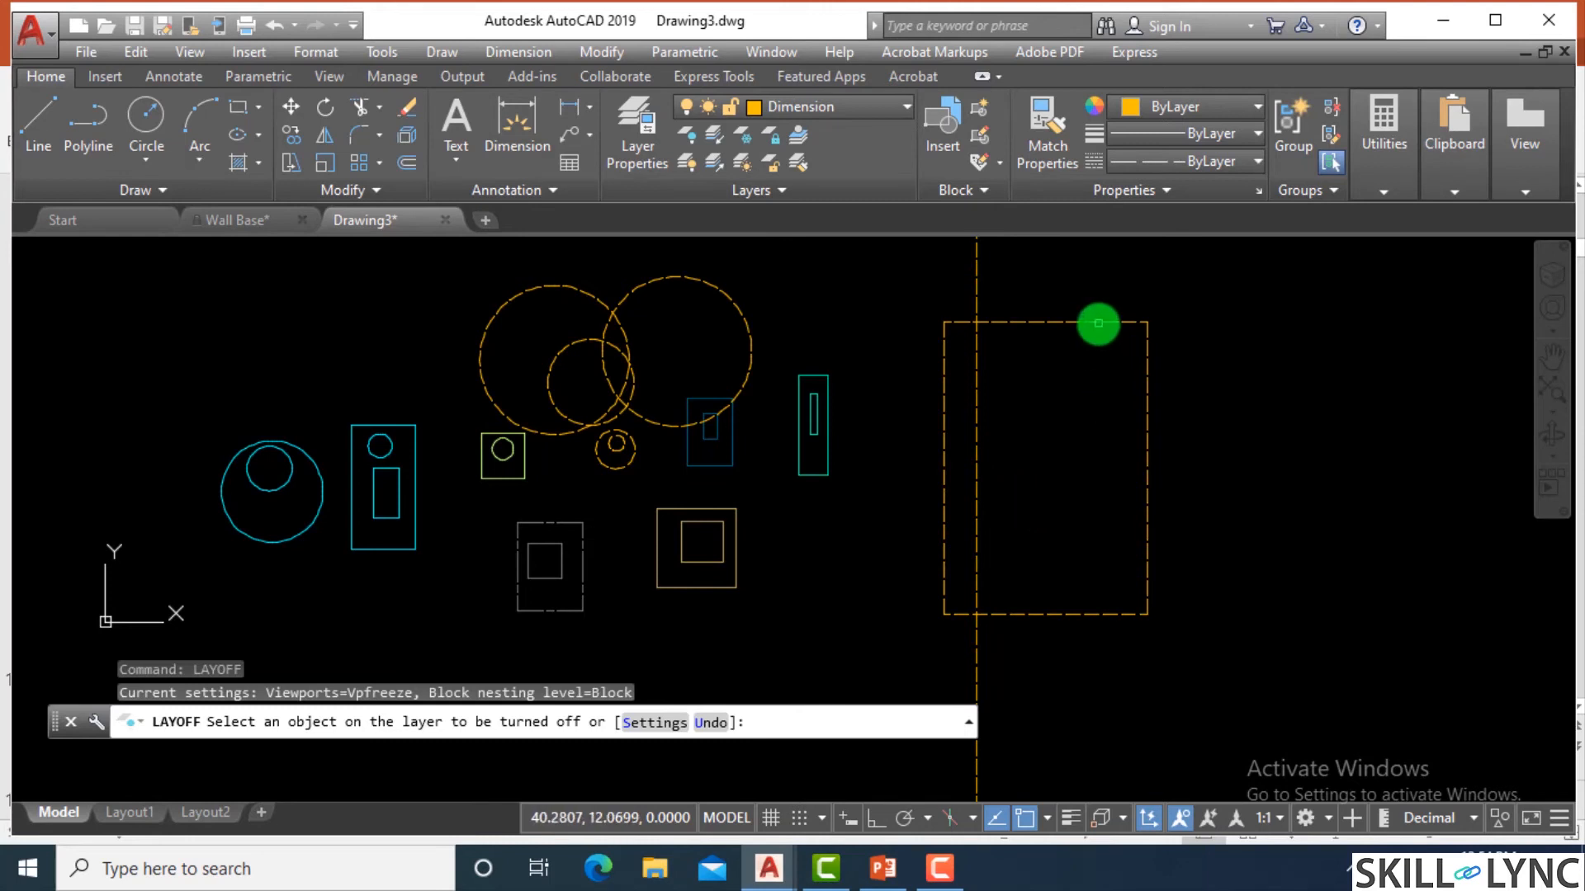
pyautogui.click(1095, 326)
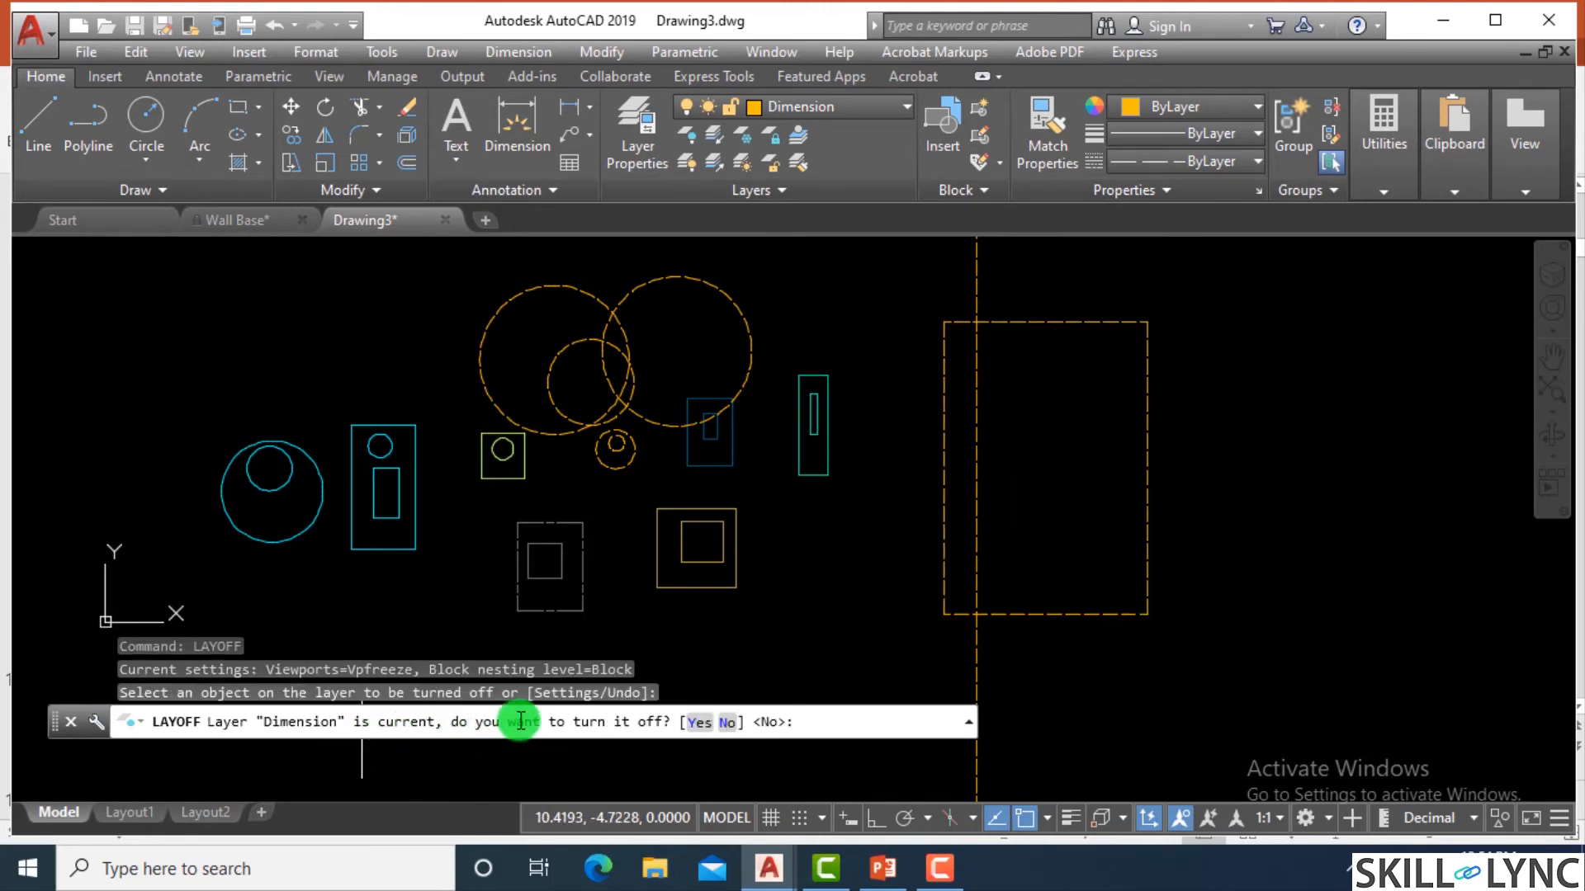
pyautogui.click(693, 720)
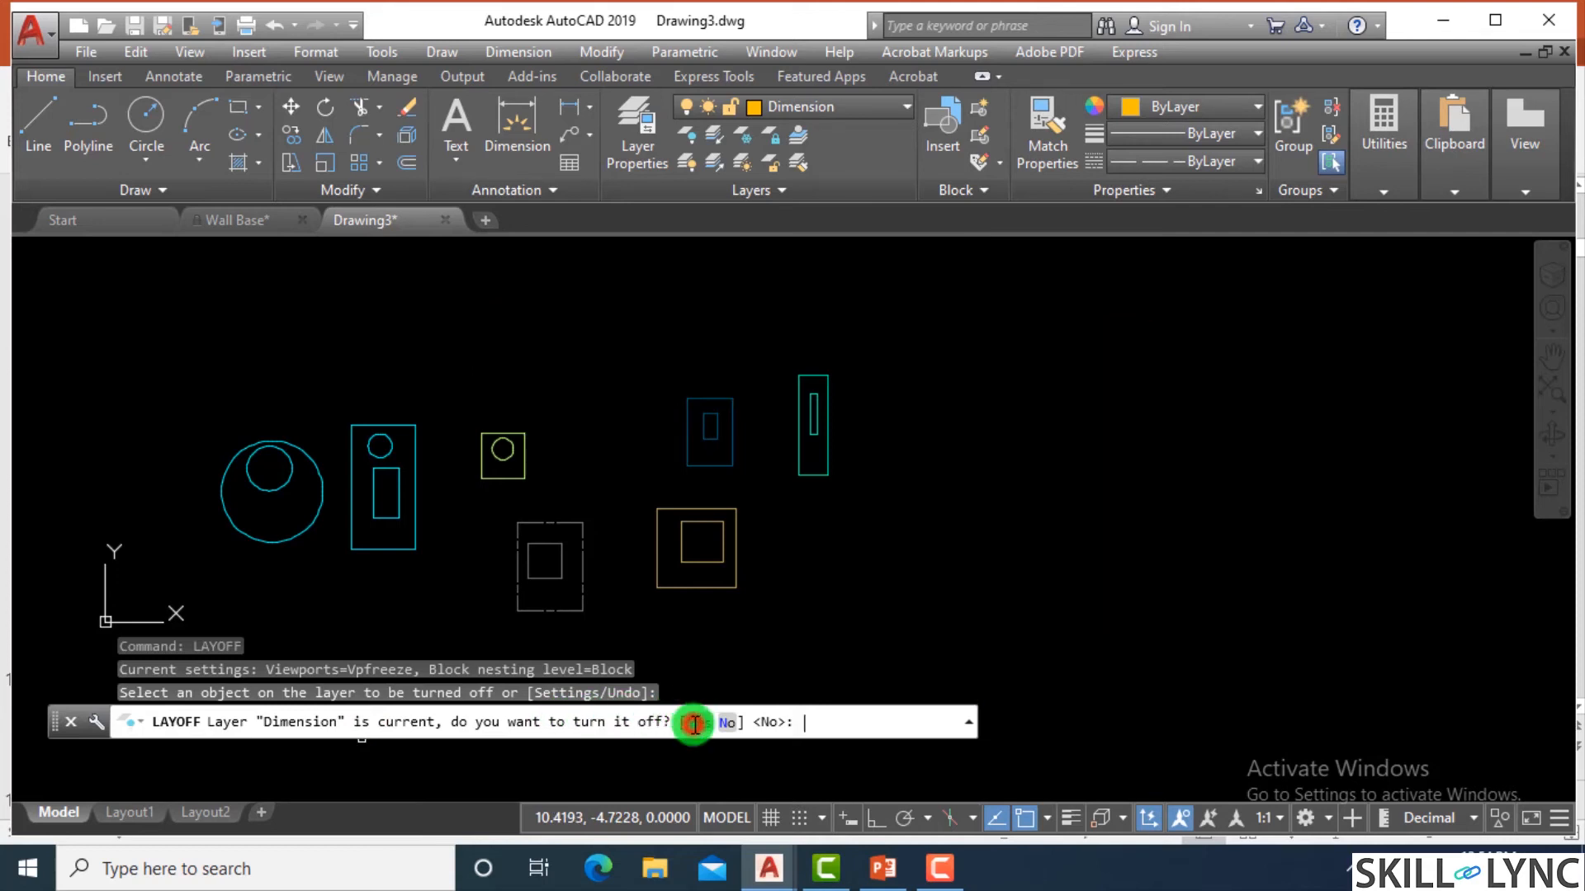
# Turn off the Doors, Foundations, Column and Labels layers by picking one object on each, and end LAYOFF.
pyautogui.click(687, 465)
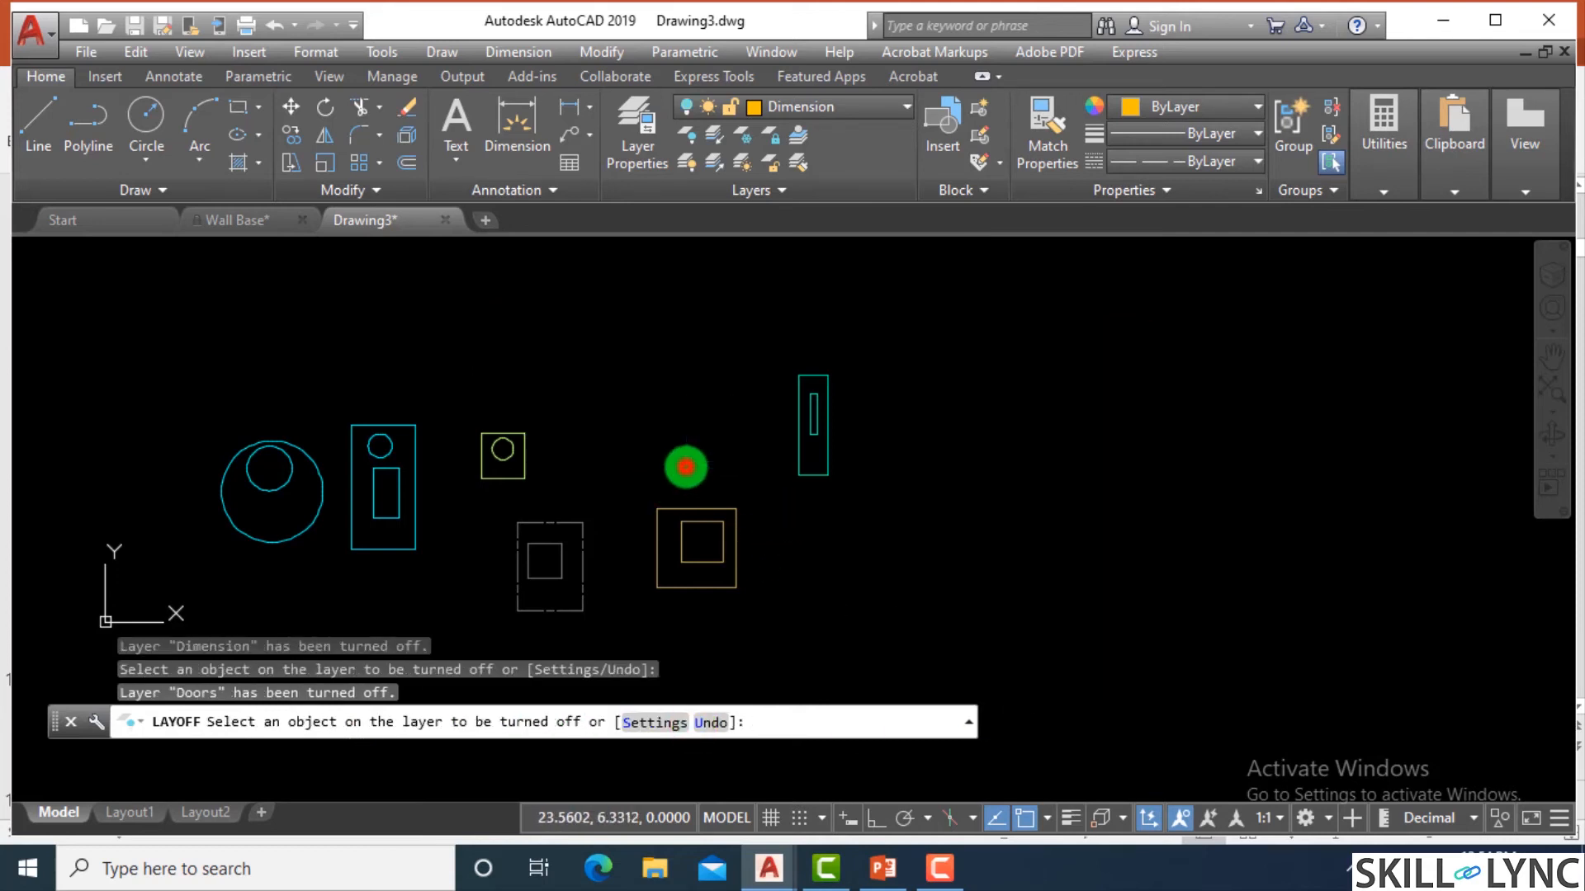
pyautogui.click(795, 450)
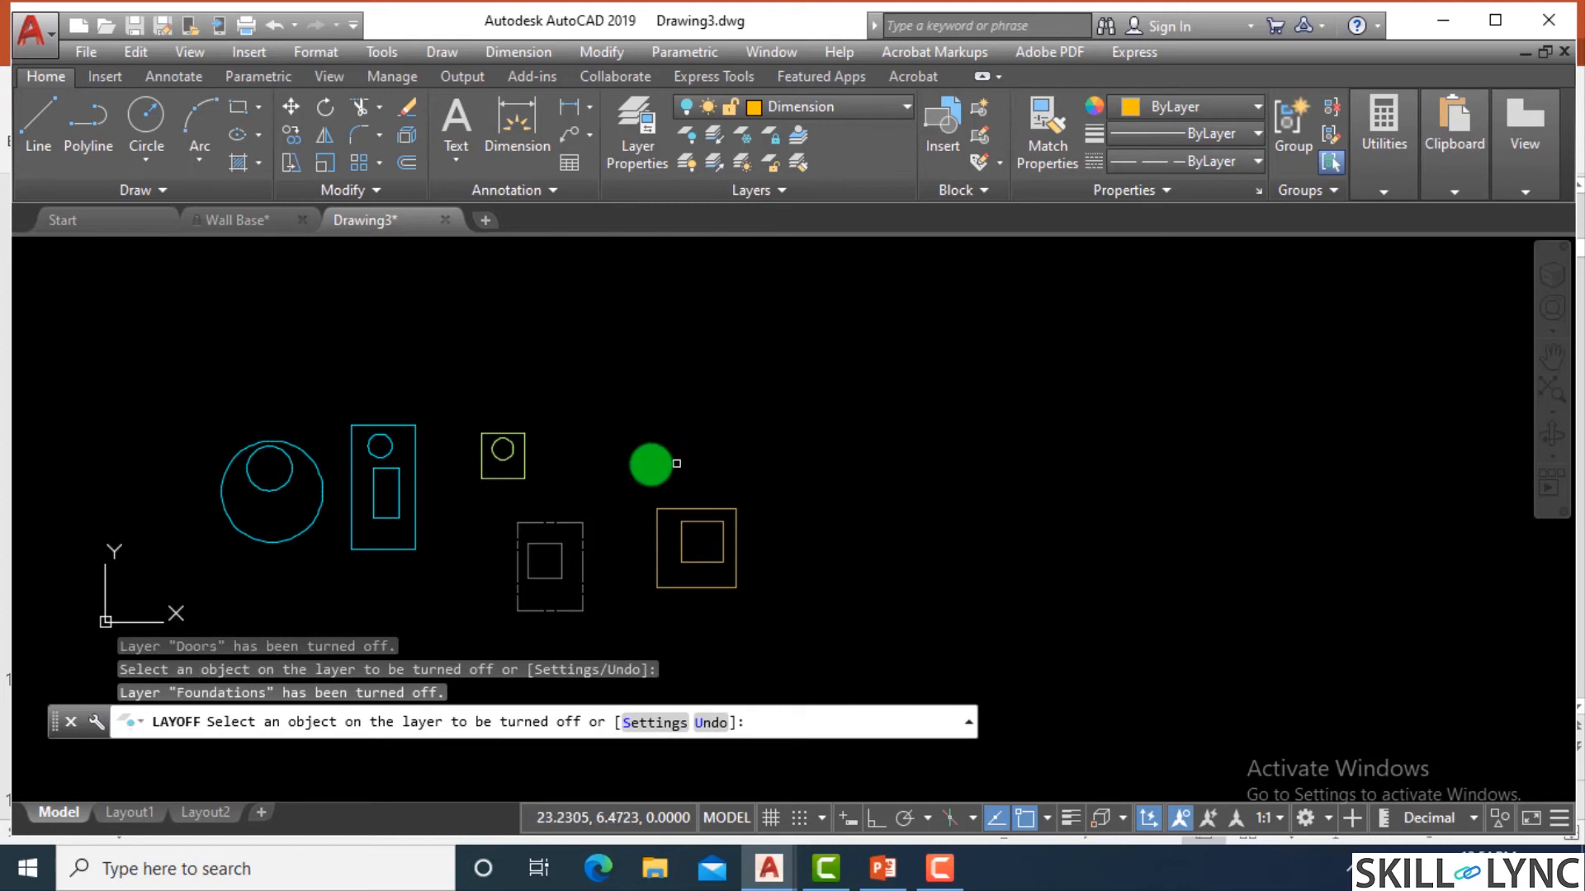
pyautogui.click(495, 462)
pyautogui.click(500, 459)
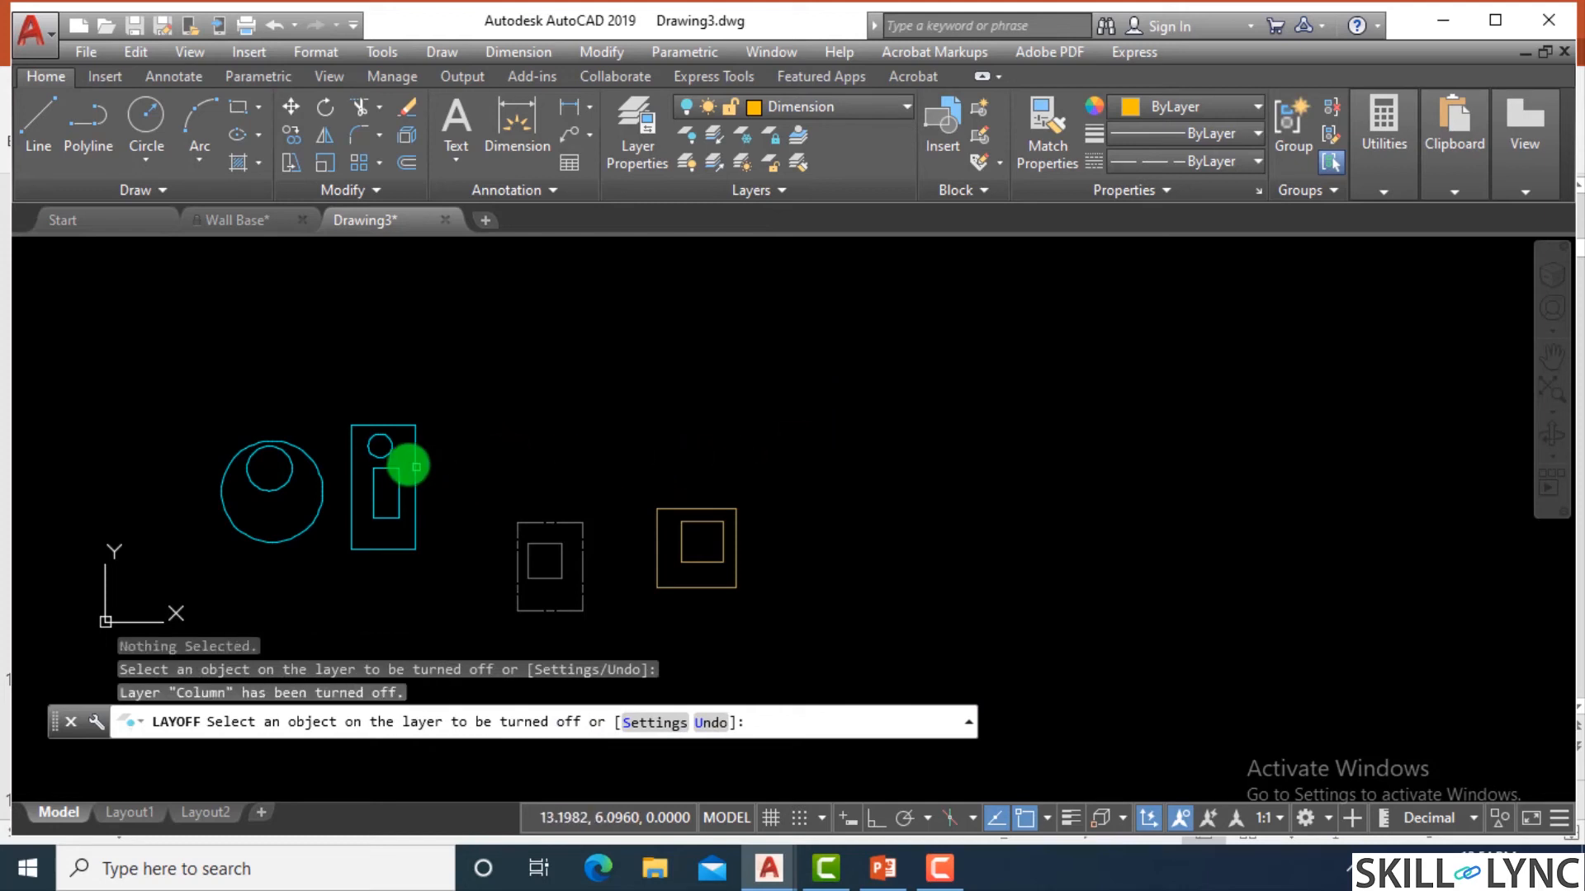
pyautogui.click(411, 474)
pyautogui.press('Escape')
pyautogui.press('Escape')
pyautogui.press('Escape')
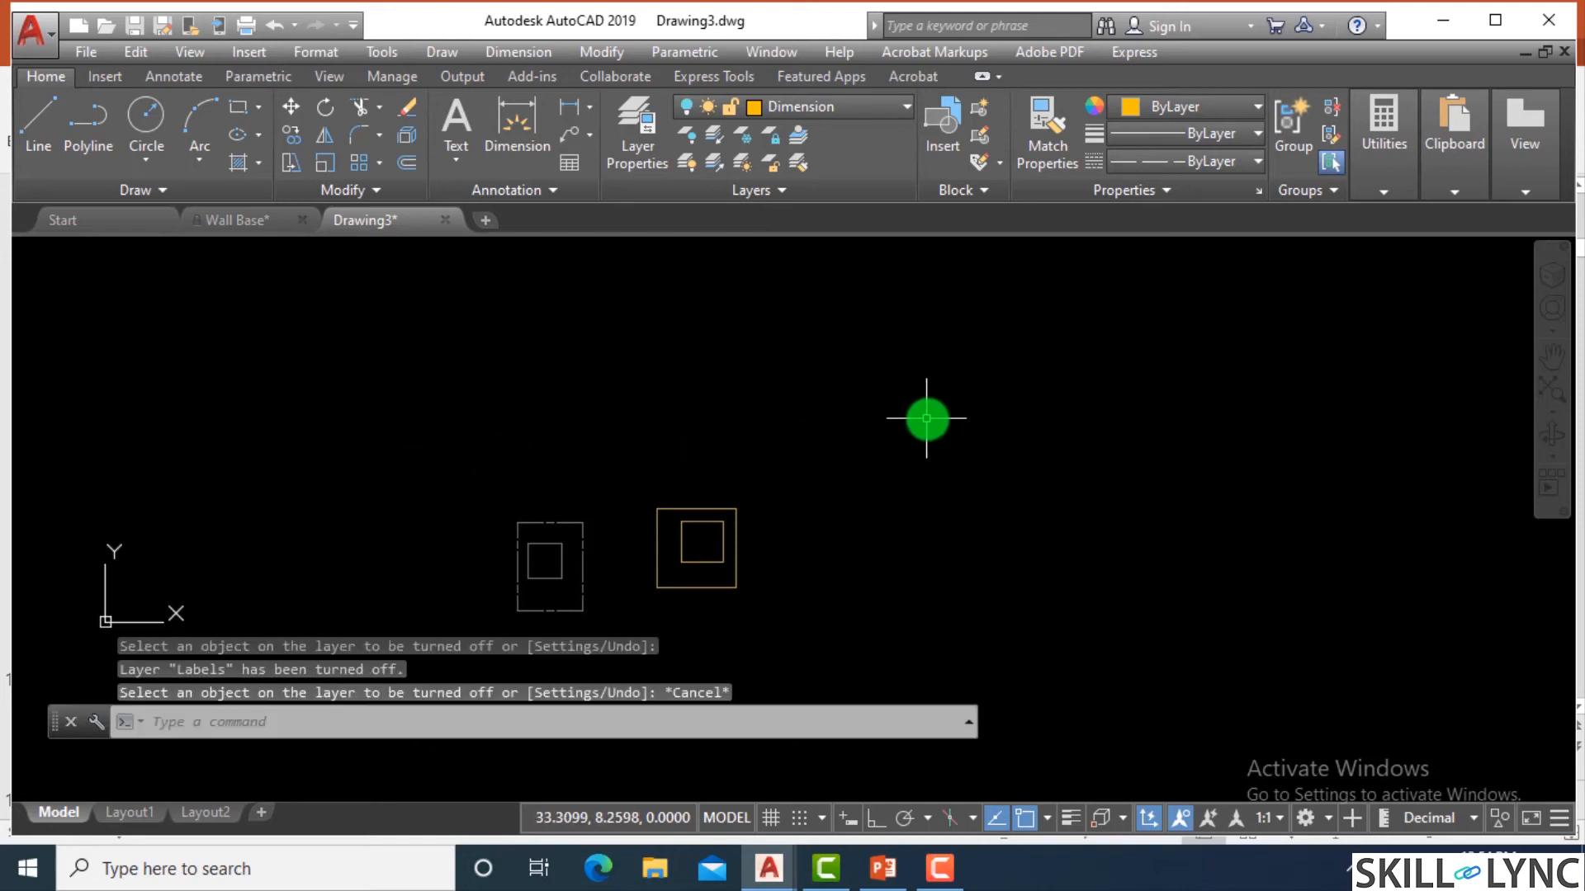
# Restore every switched-off layer in Drawing3 with the LAYON command.
pyautogui.write('la')
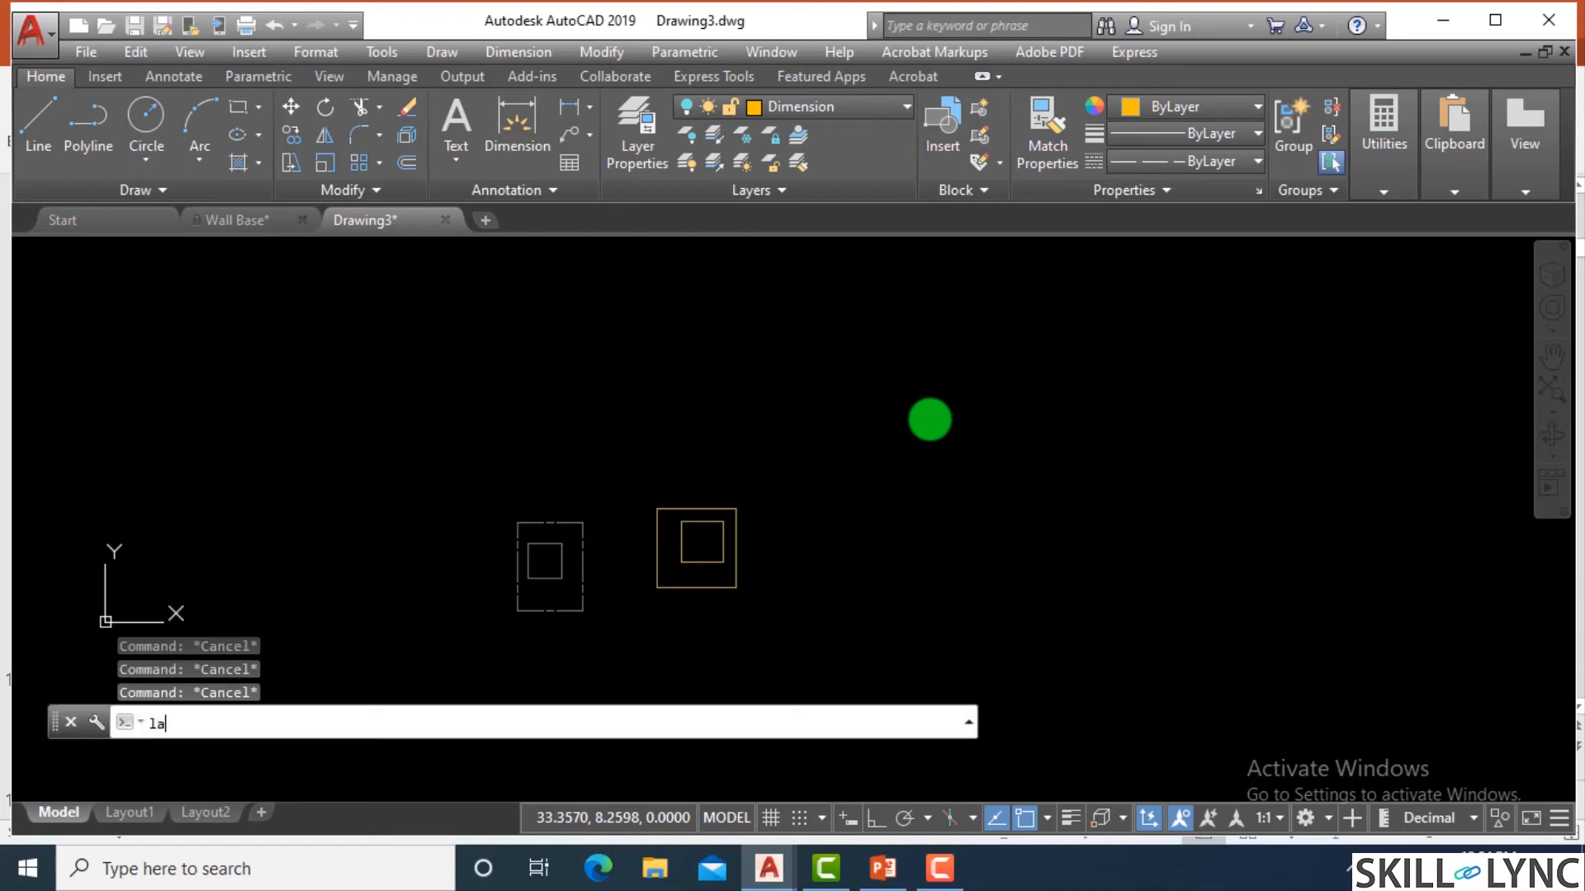
pyautogui.write('yon')
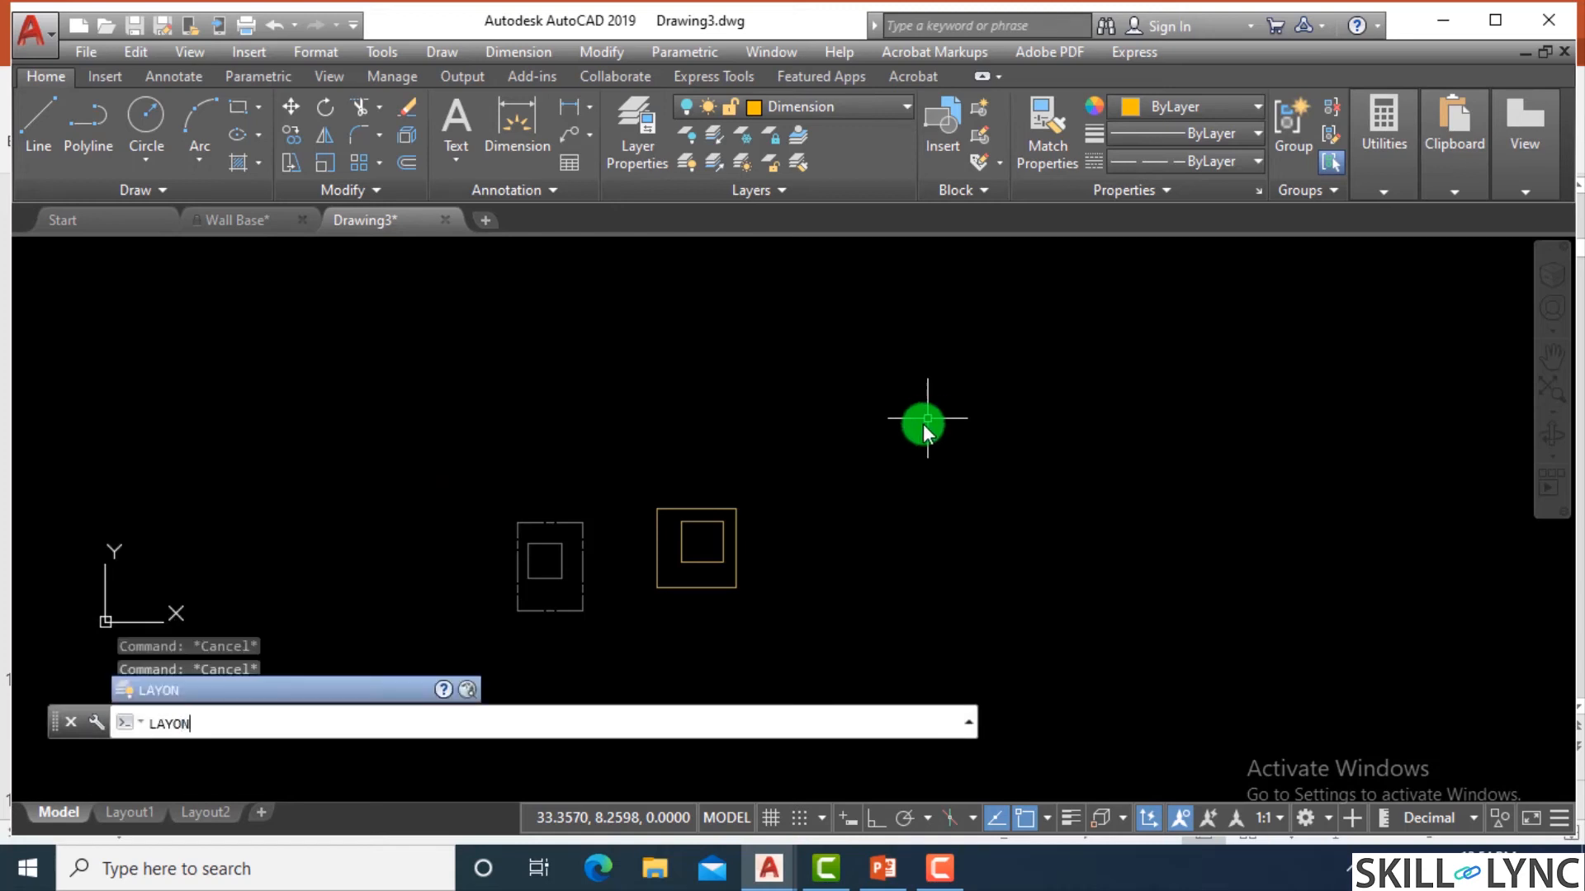
pyautogui.press('Return')
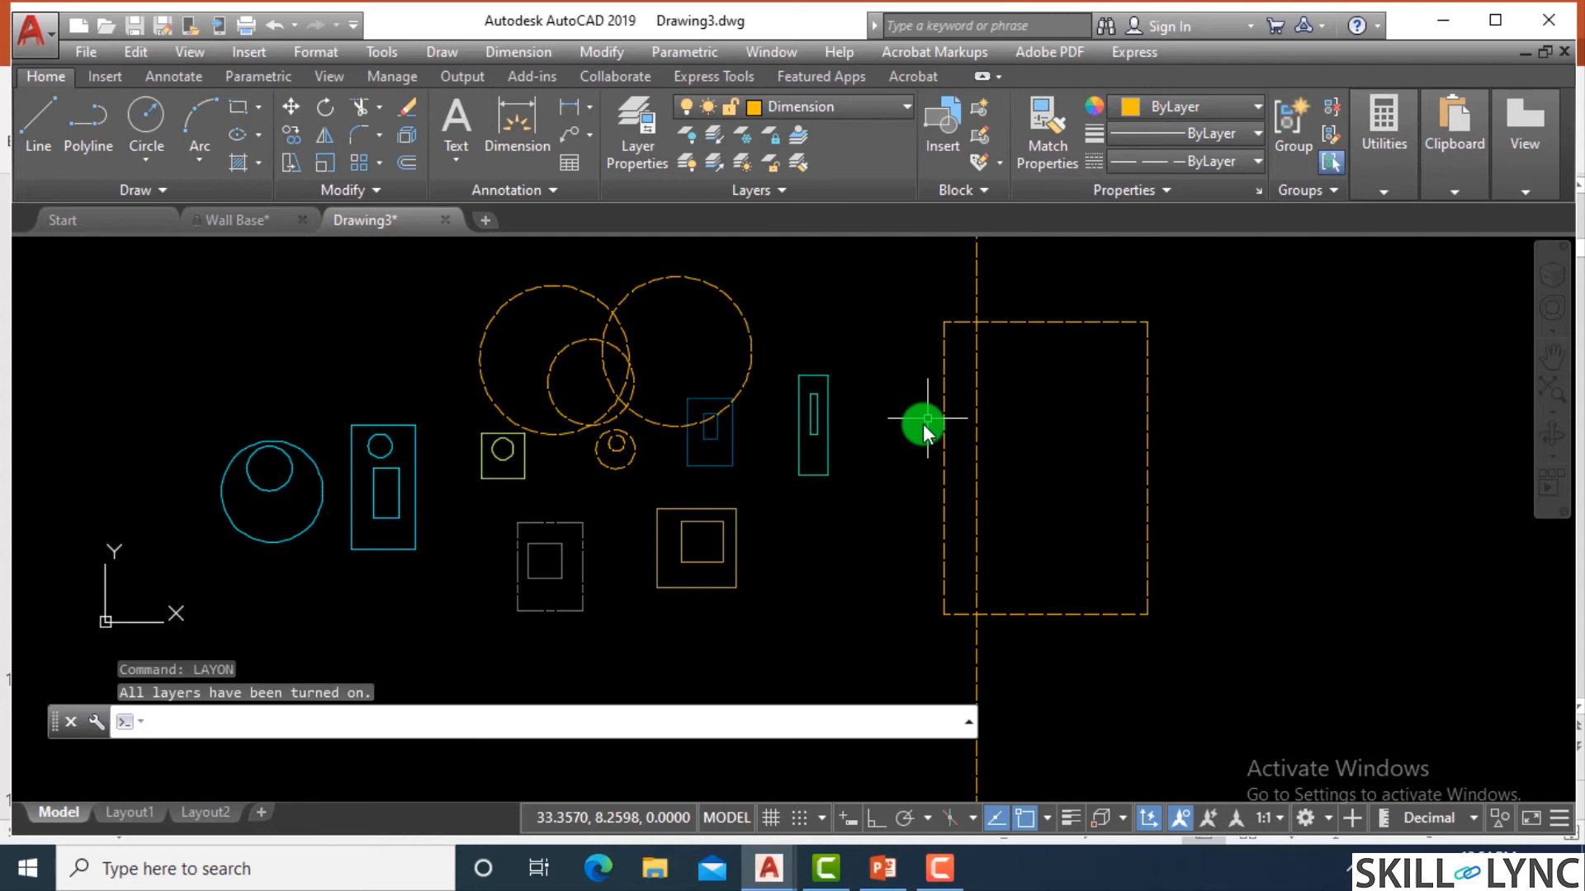
# Lock the Doors layer in the Layer Properties Manager and close the manager.
pyautogui.press('Return')
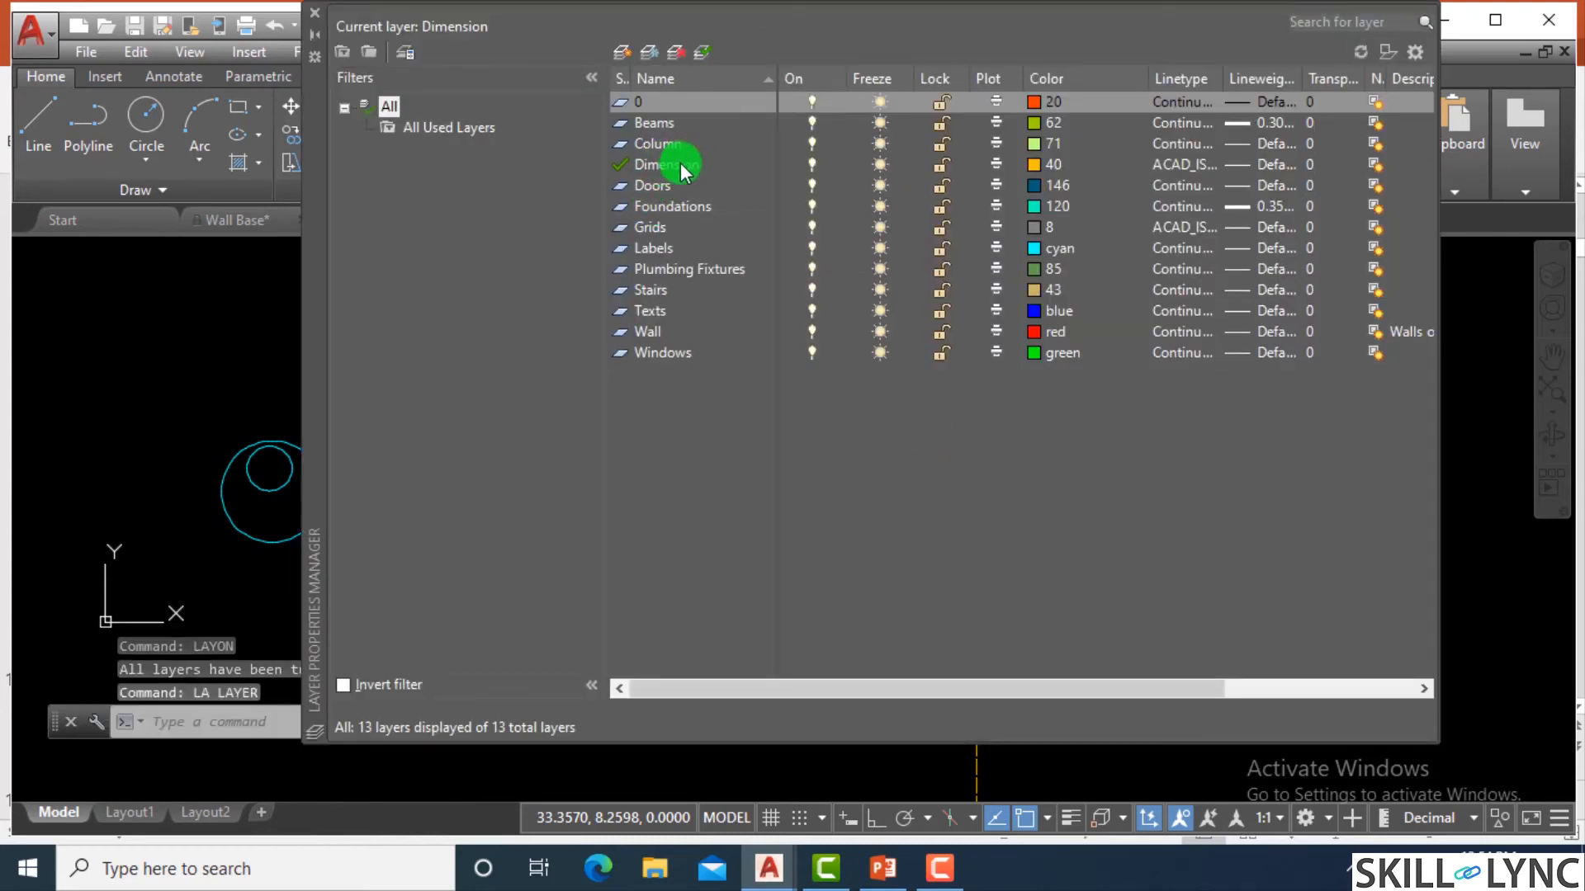
pyautogui.click(652, 187)
pyautogui.click(941, 185)
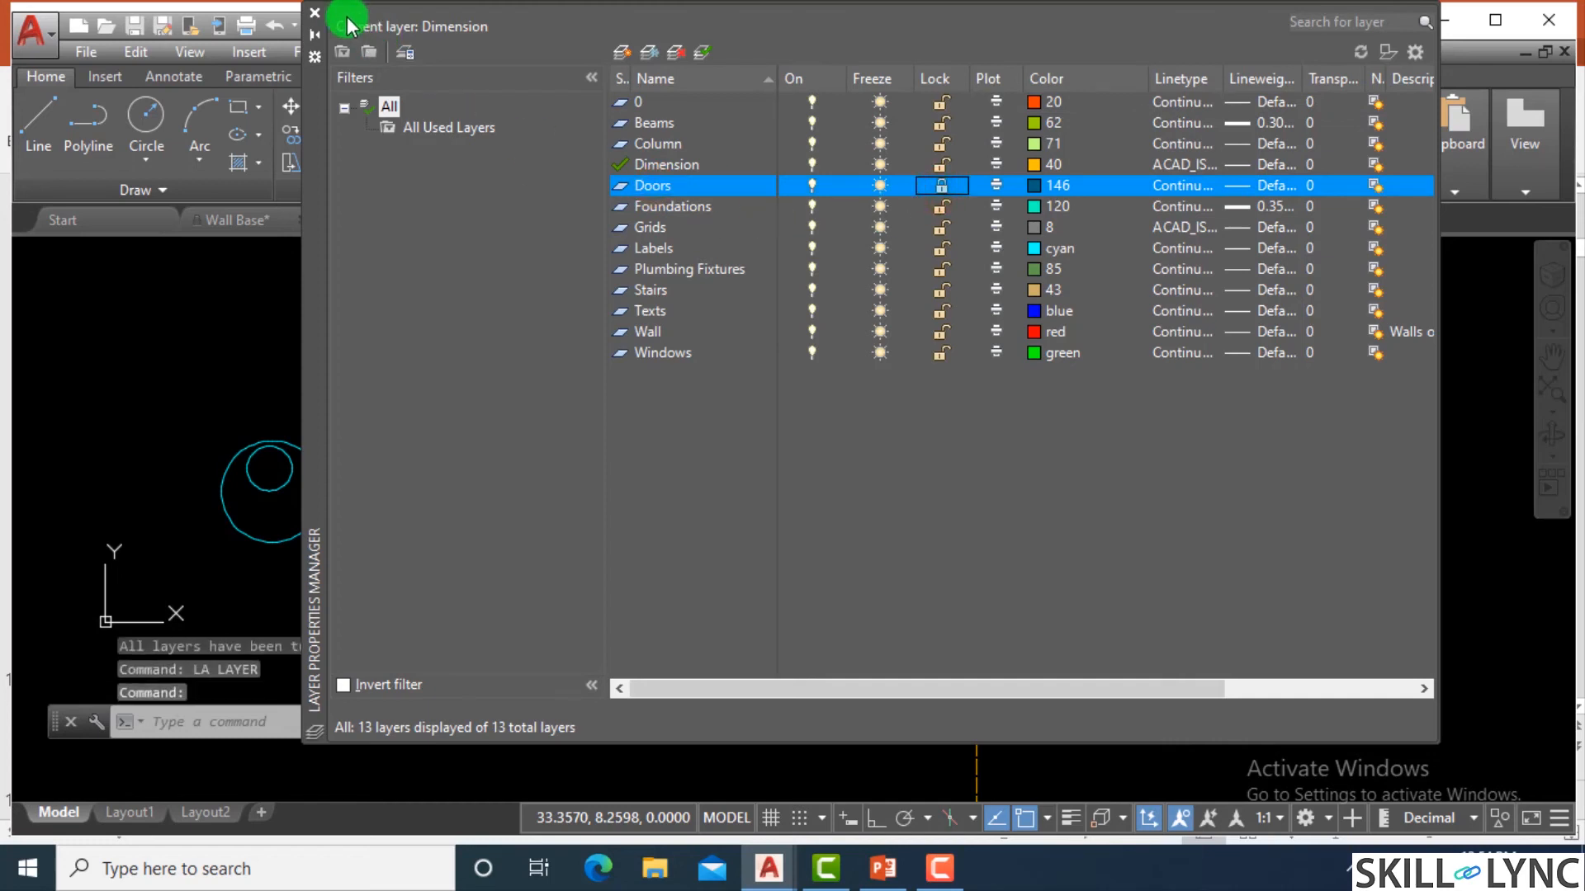
pyautogui.click(941, 188)
pyautogui.click(940, 188)
pyautogui.click(941, 188)
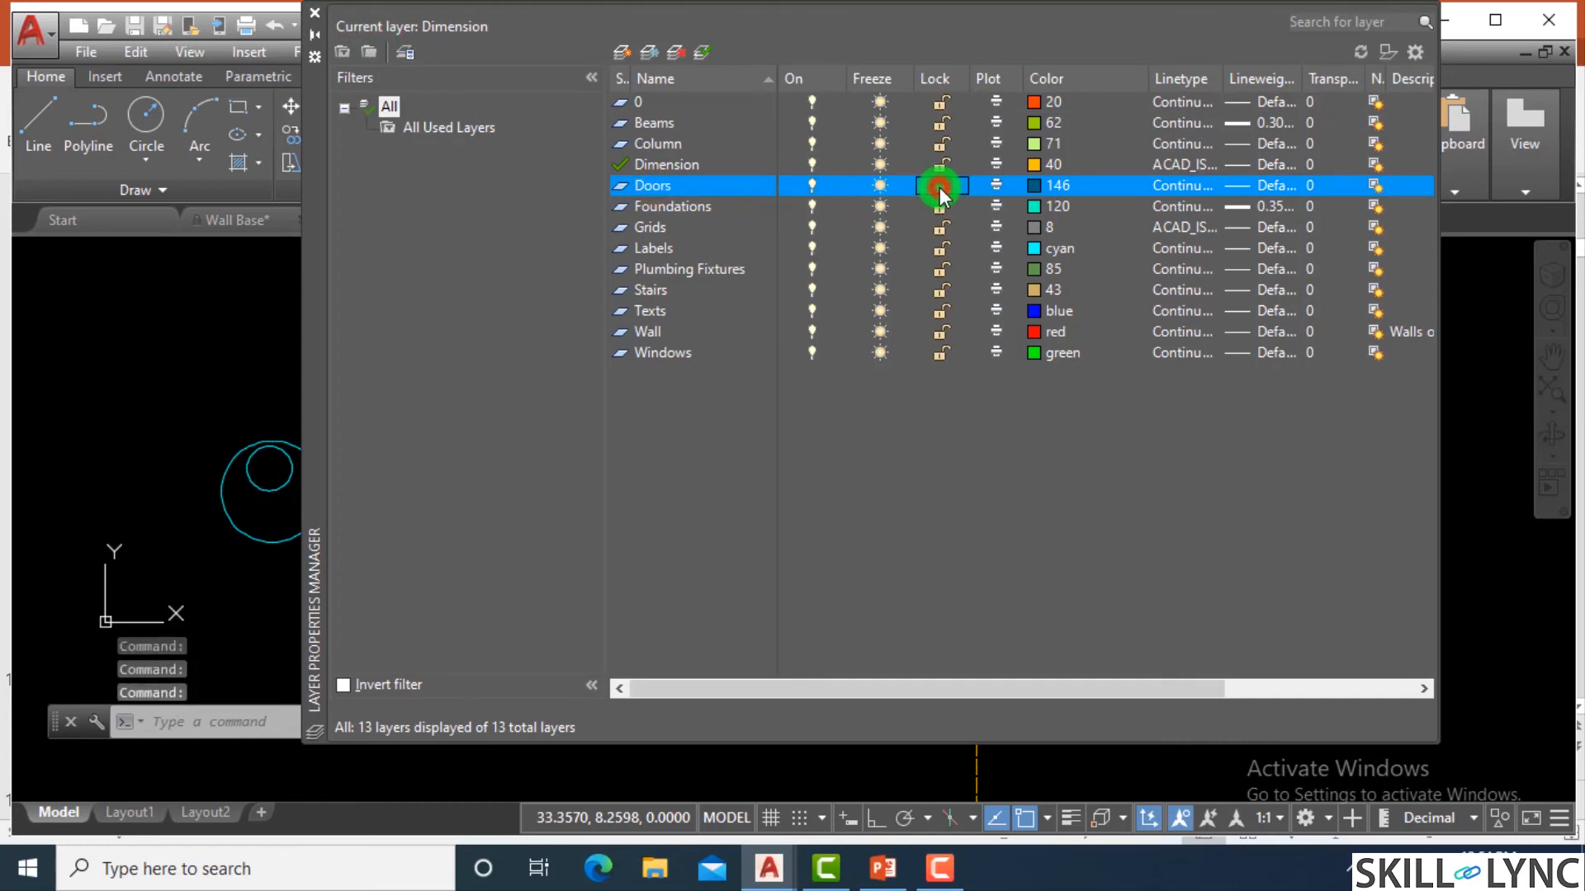
pyautogui.click(315, 13)
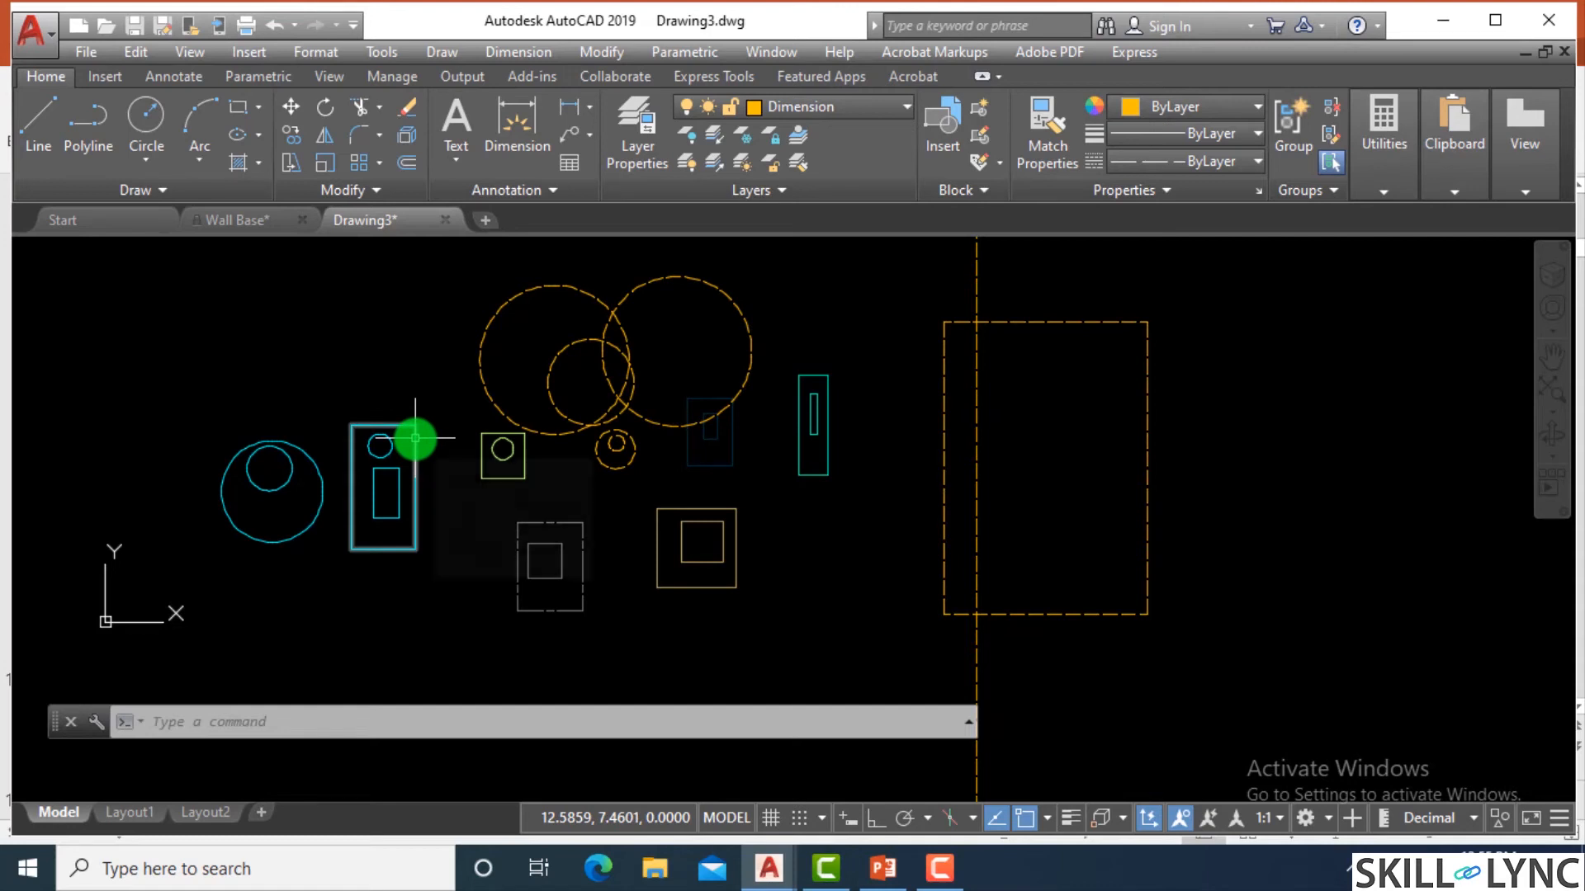
# Inspect objects on the Labels and Column layers, then select the outer rectangle on the locked Doors layer and clear the selection.
pyautogui.moveTo(415, 438)
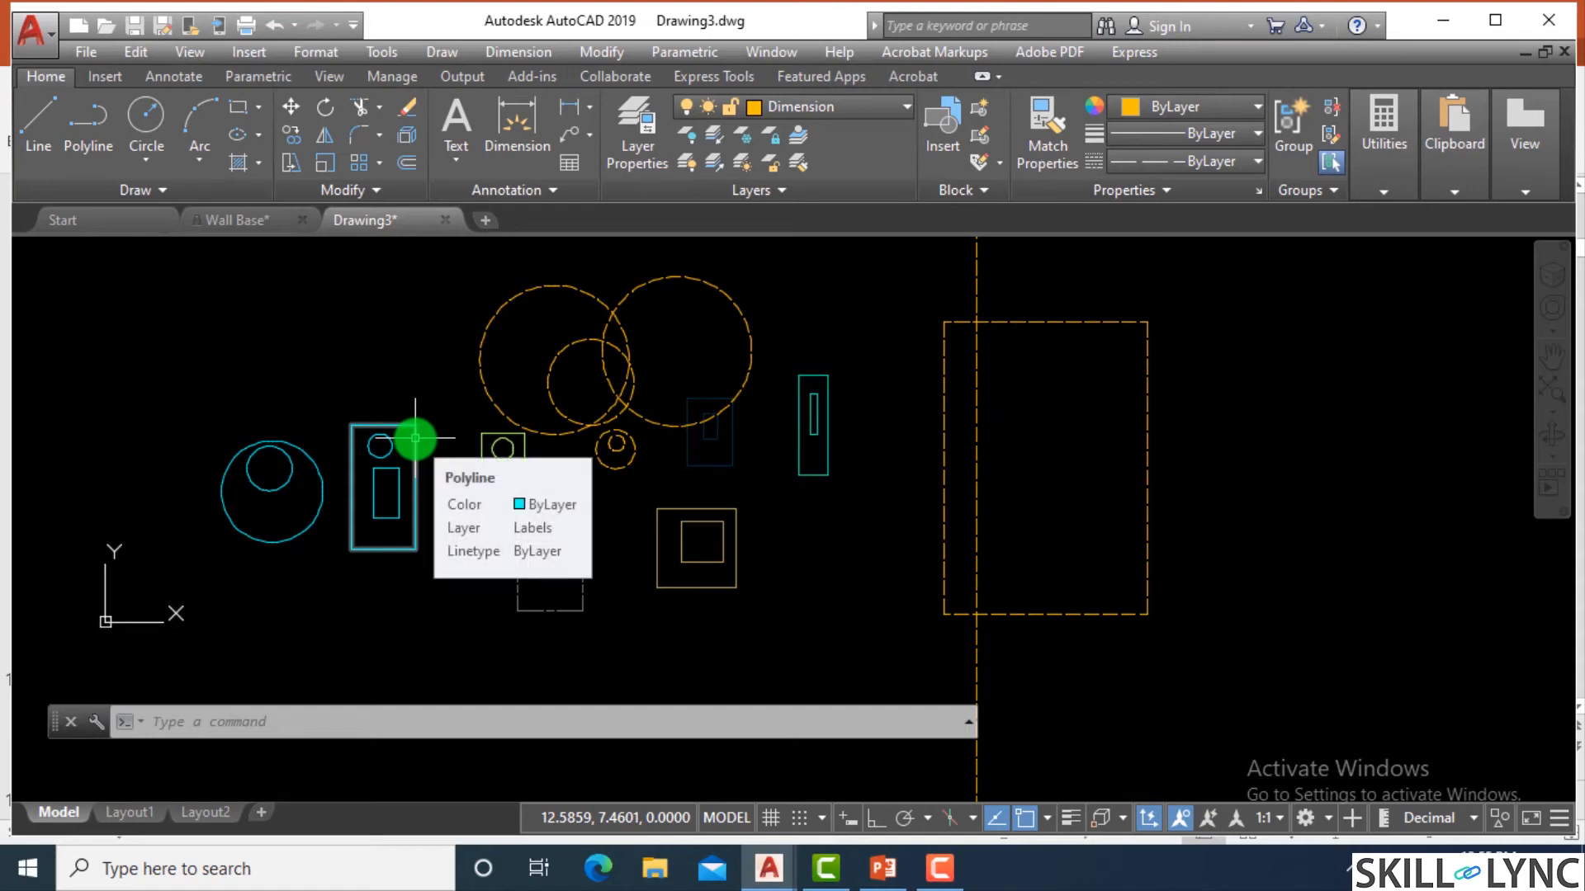
pyautogui.moveTo(492, 456)
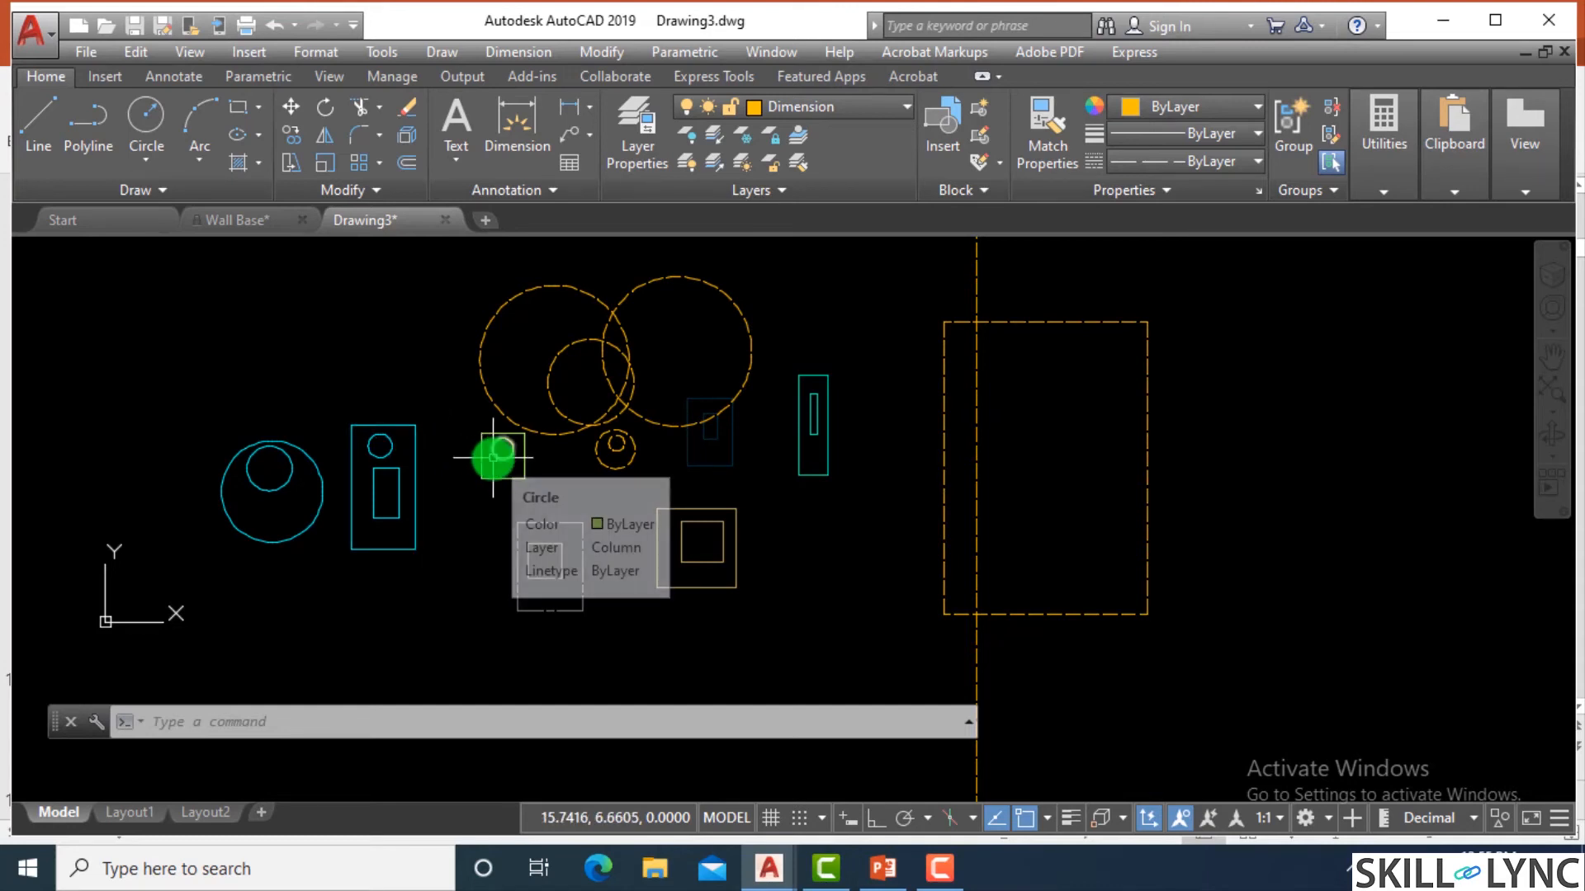
pyautogui.scroll(4, 743, 450)
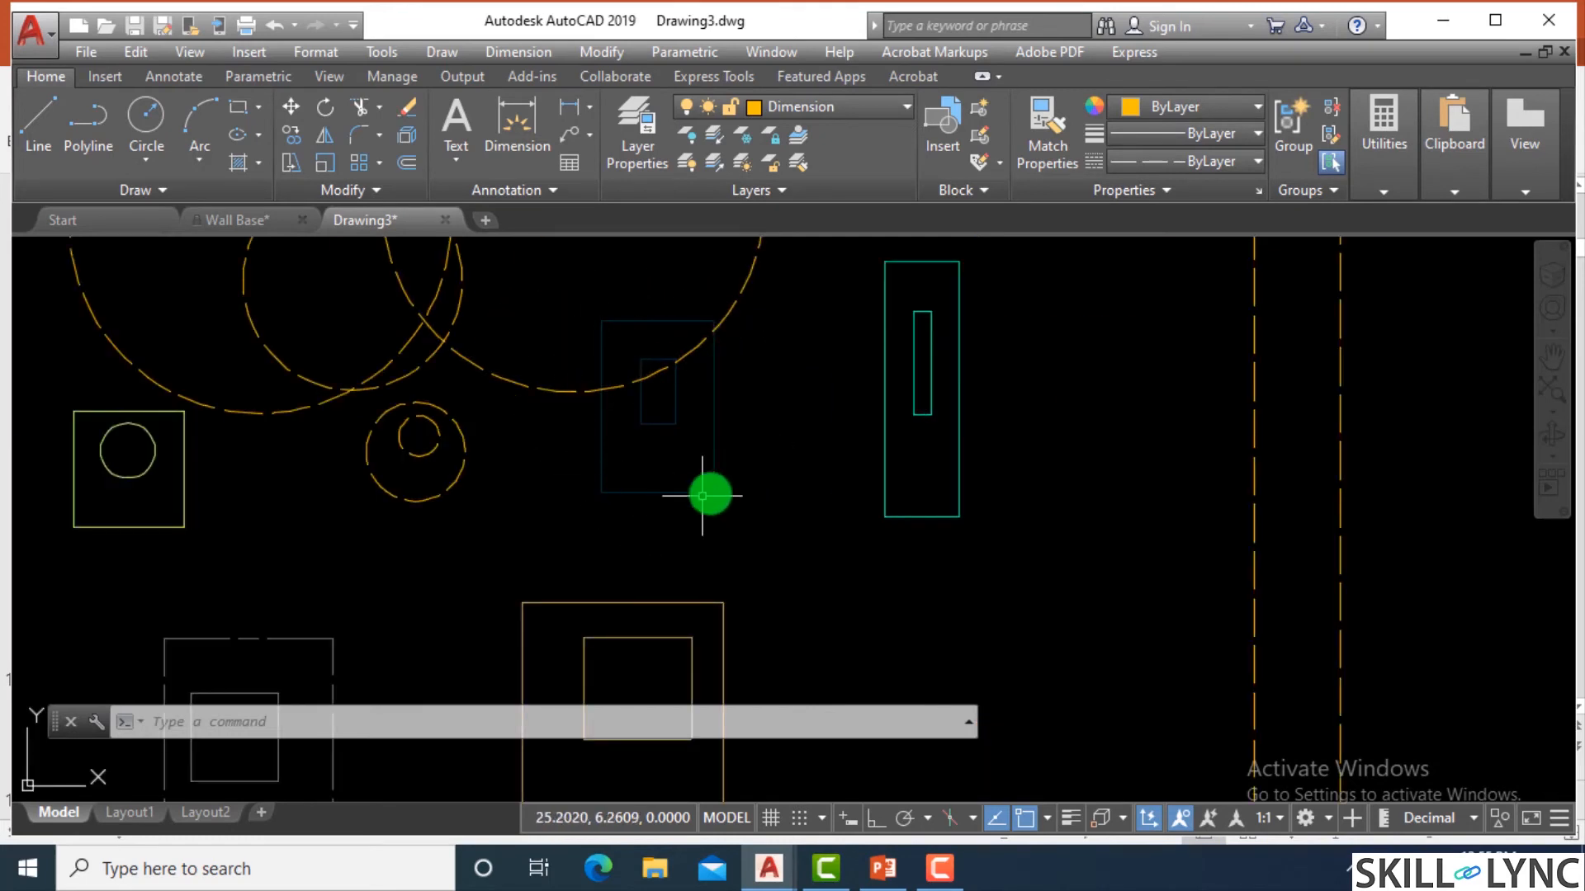
pyautogui.click(713, 409)
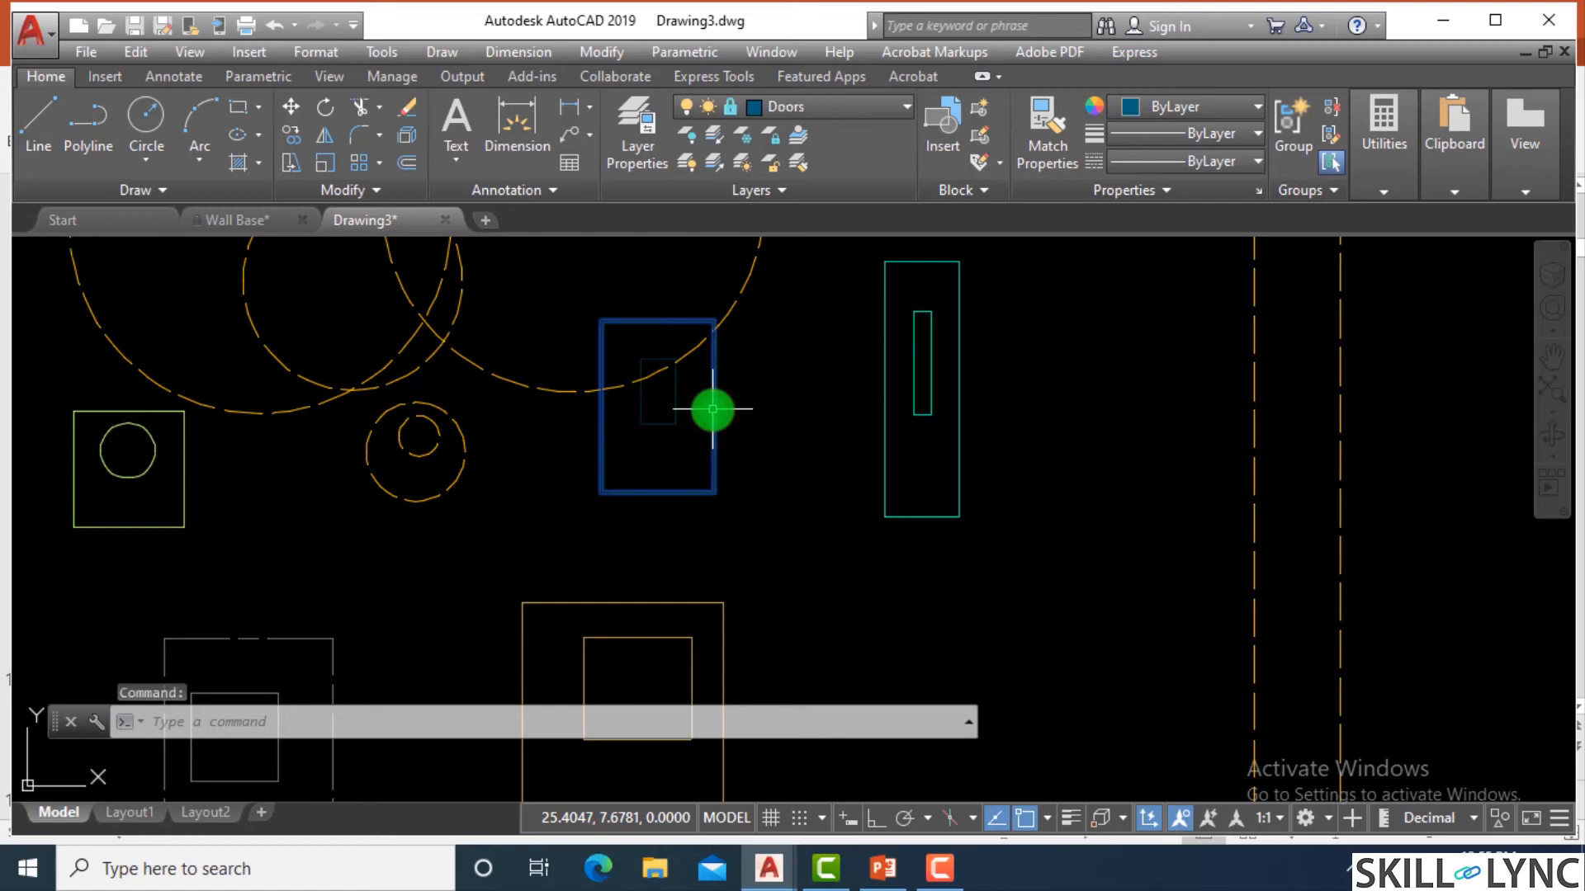
pyautogui.press('Escape')
pyautogui.press('Escape')
pyautogui.press('Escape')
# Try to move the locked Doors rectangles together with the overlapping large dashed circle to the area beyond the Foundations rectangle.
pyautogui.write('m')
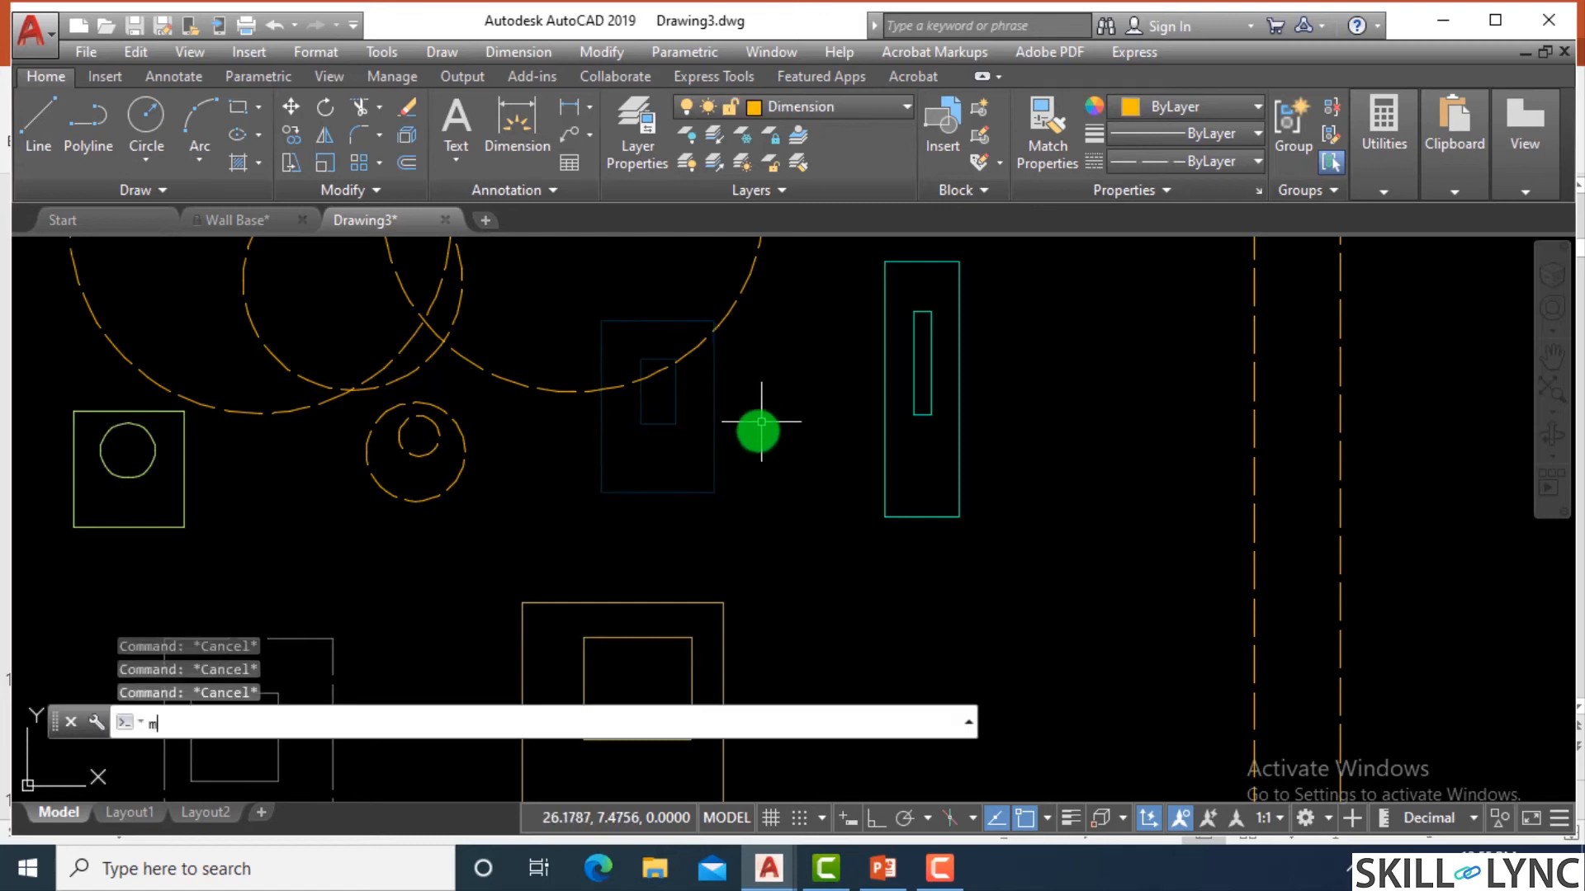
pyautogui.press('Return')
pyautogui.click(743, 510)
pyautogui.click(513, 402)
pyautogui.click(767, 507)
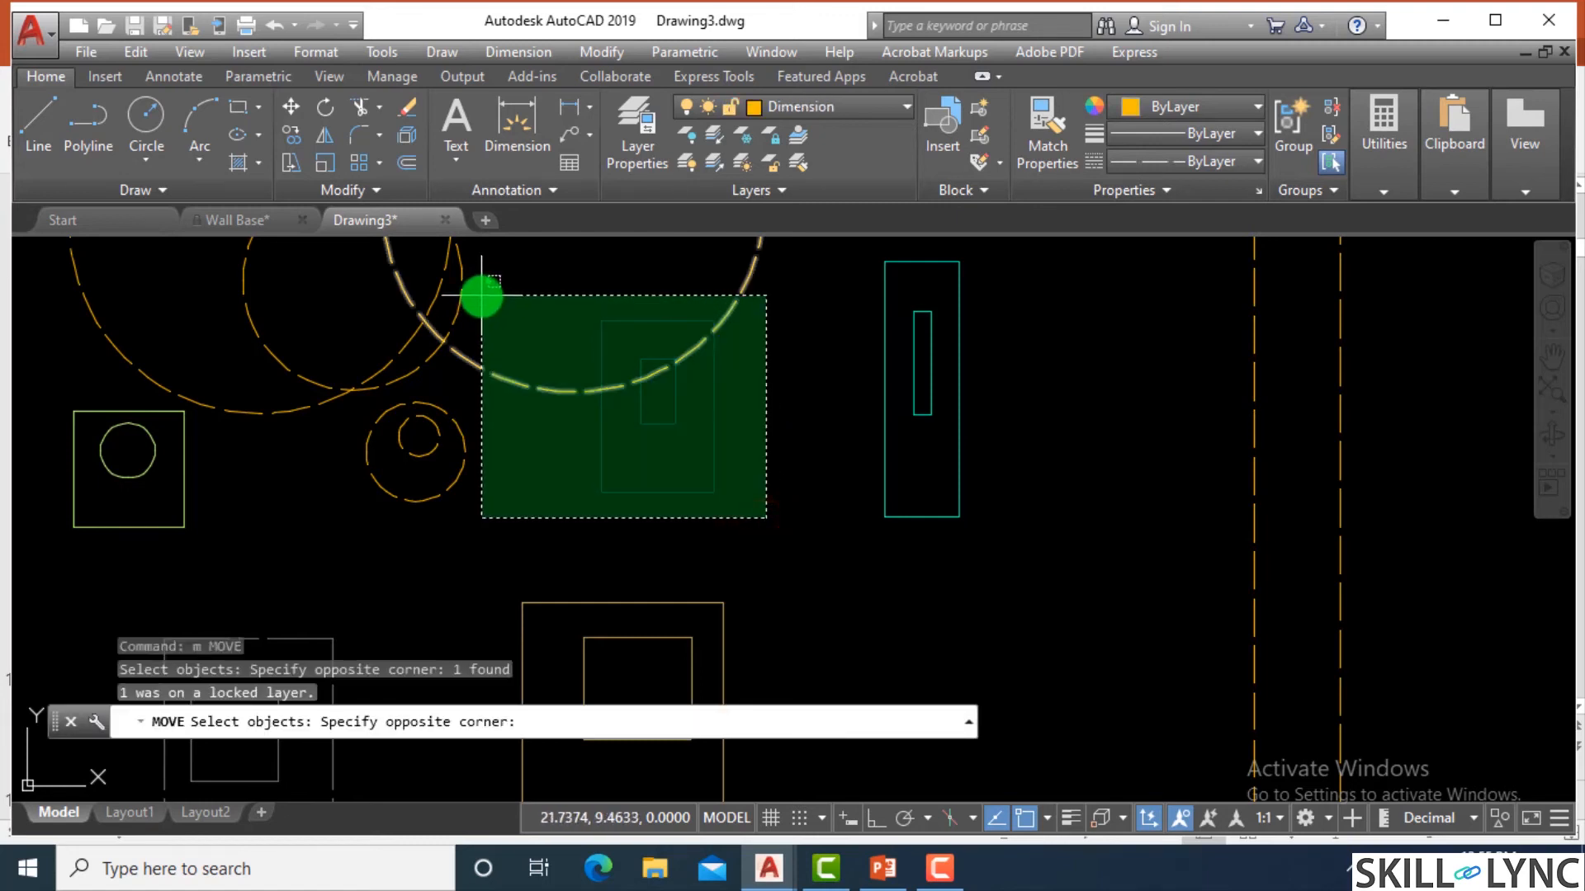
pyautogui.click(442, 257)
pyautogui.press('Return')
pyautogui.click(535, 358)
pyautogui.click(1148, 341)
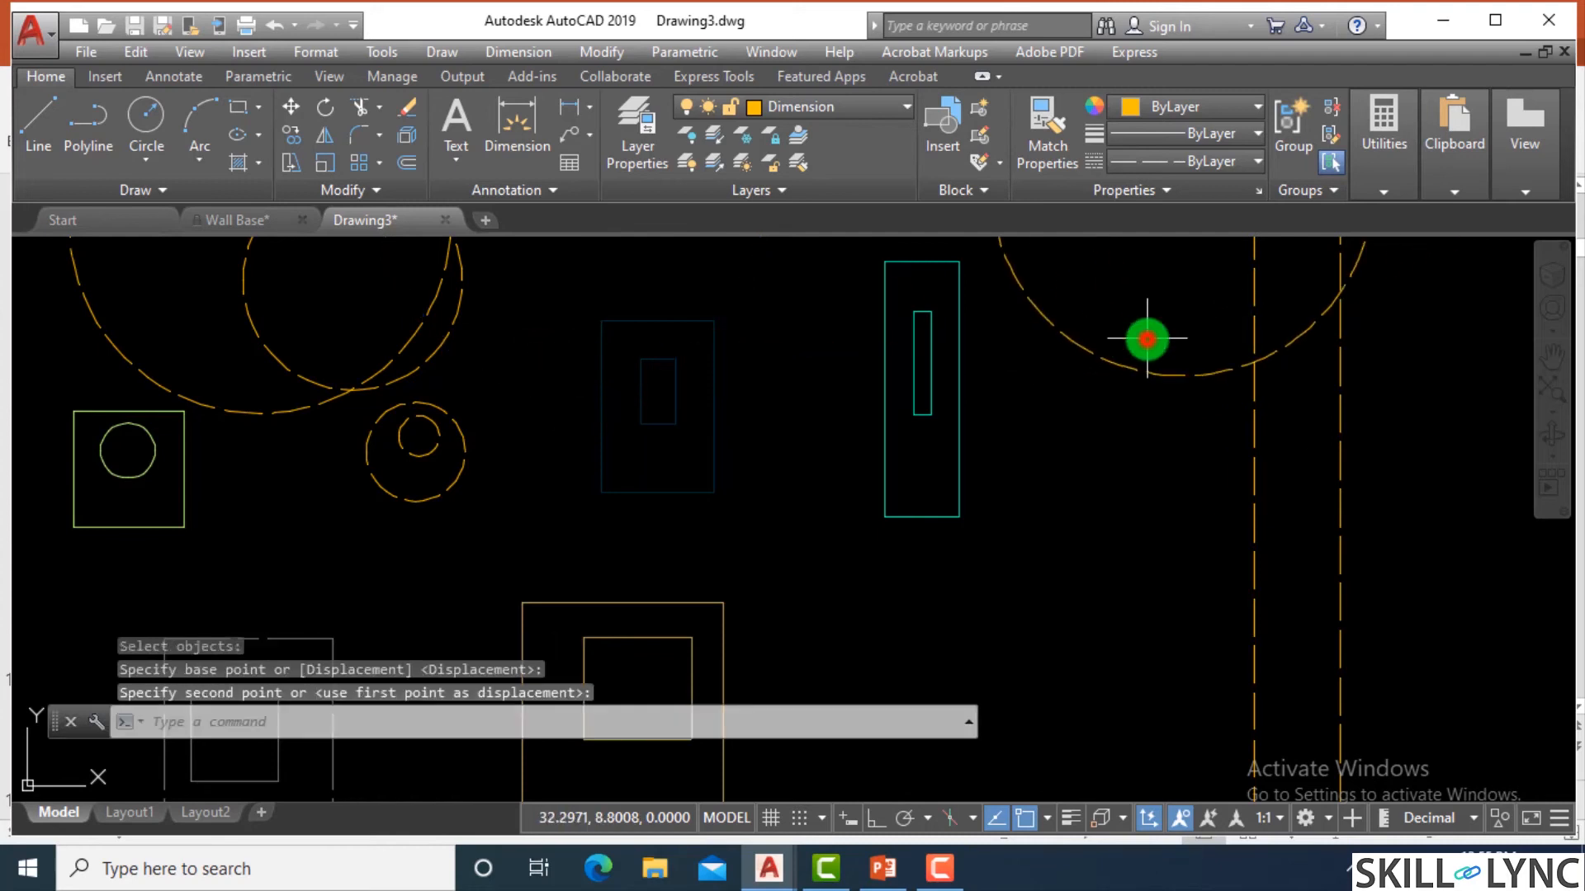
# Select the inner rectangle on the locked Doors layer to check its layer, and clear the selection.
pyautogui.press('Return')
pyautogui.press('Escape')
pyautogui.press('Escape')
pyautogui.click(727, 431)
pyautogui.click(672, 421)
pyautogui.press('Escape')
pyautogui.press('Escape')
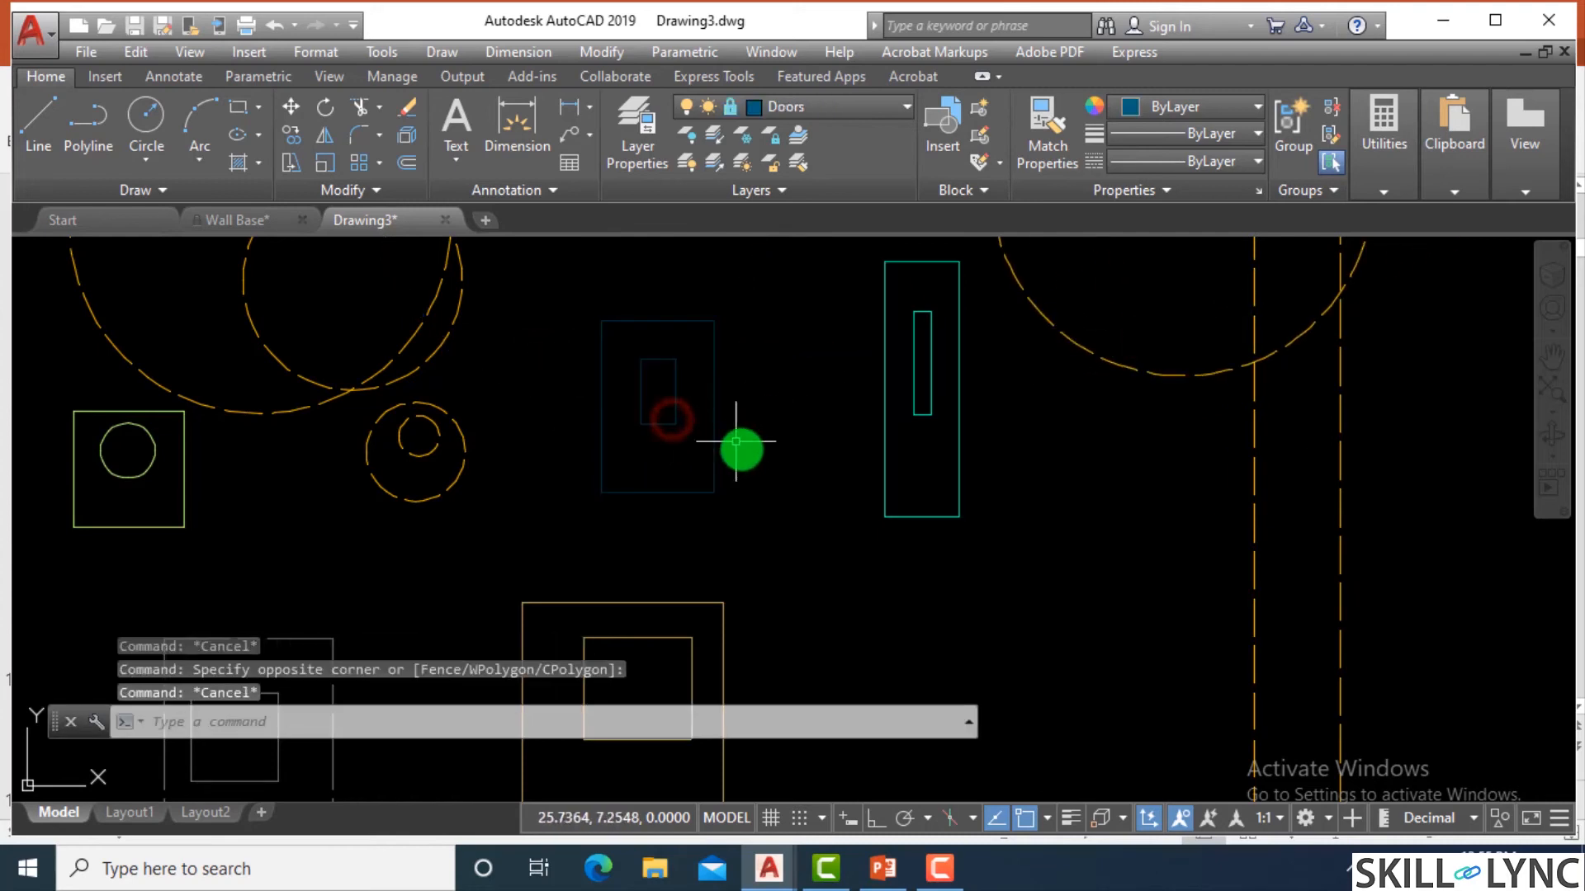
# Try to erase all objects in Drawing3, including the rectangles on the locked Doors layer.
pyautogui.scroll(-6, 753, 452)
pyautogui.scroll(2, 753, 453)
pyautogui.write('E')
pyautogui.press('Return')
pyautogui.write('a')
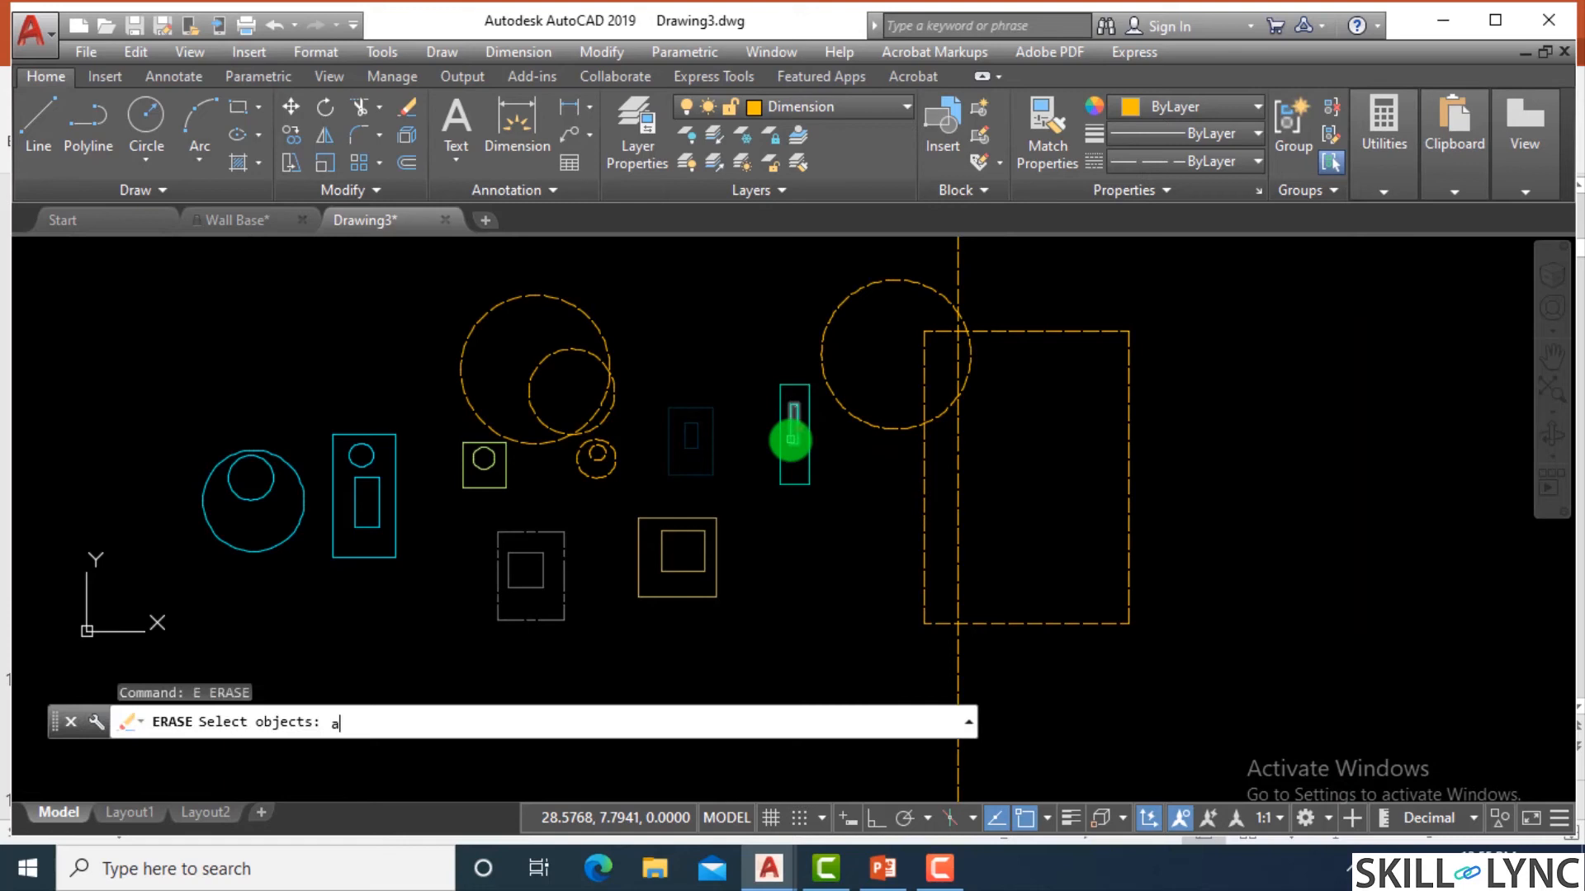
pyautogui.write('ll')
pyautogui.press('Return')
# Undo the erasure of all objects.
pyautogui.press('Return')
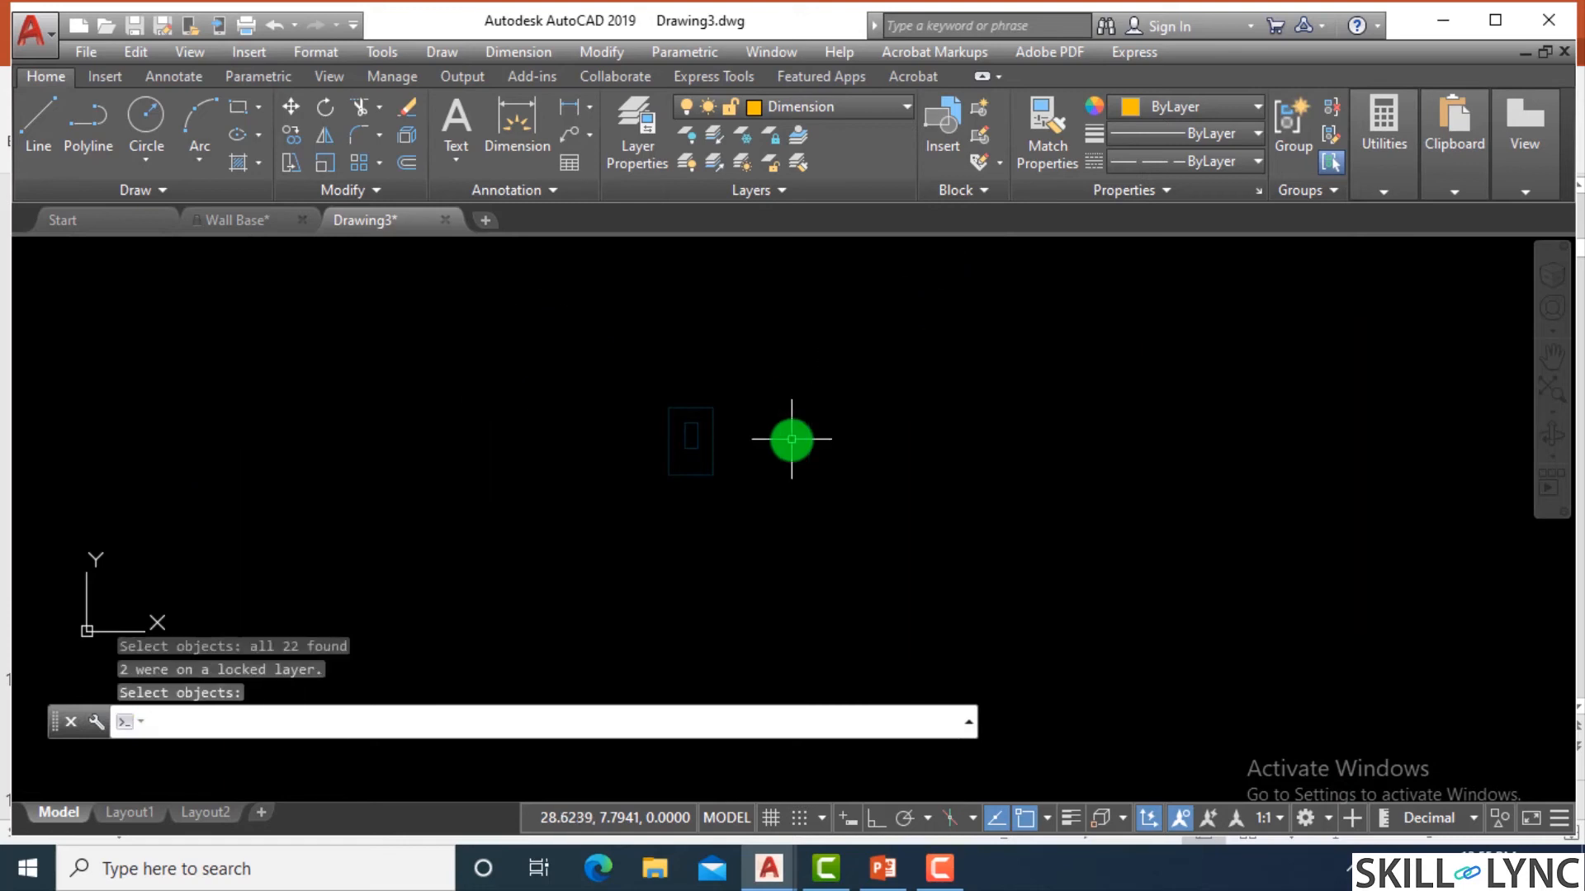
pyautogui.press('Escape')
pyautogui.press('Escape')
pyautogui.write('u')
pyautogui.press('Return')
pyautogui.press('Escape')
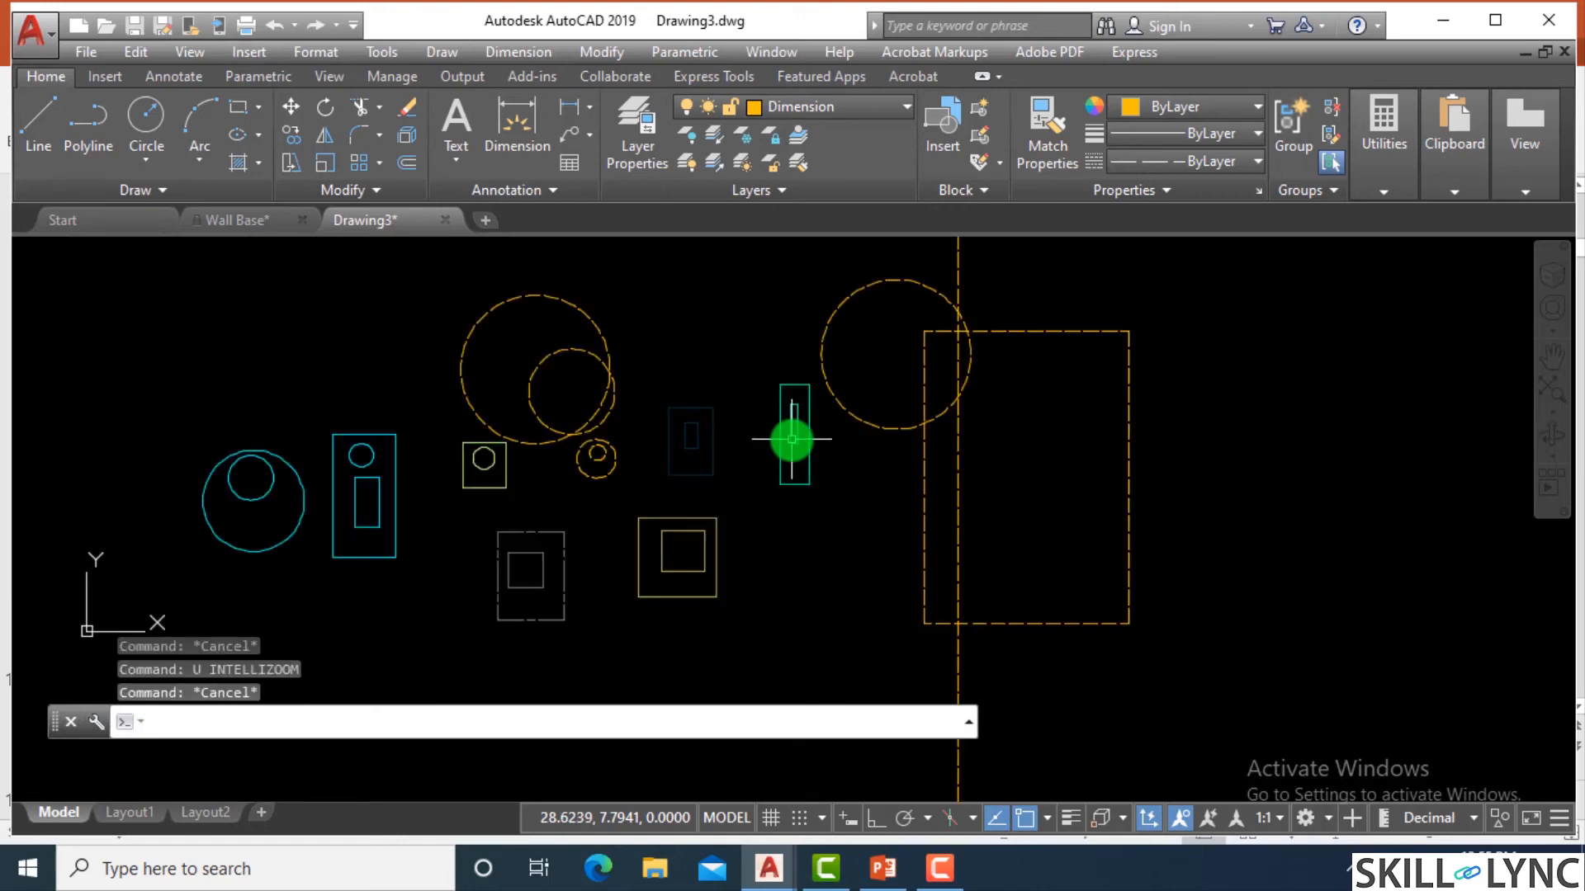
pyautogui.press('Escape')
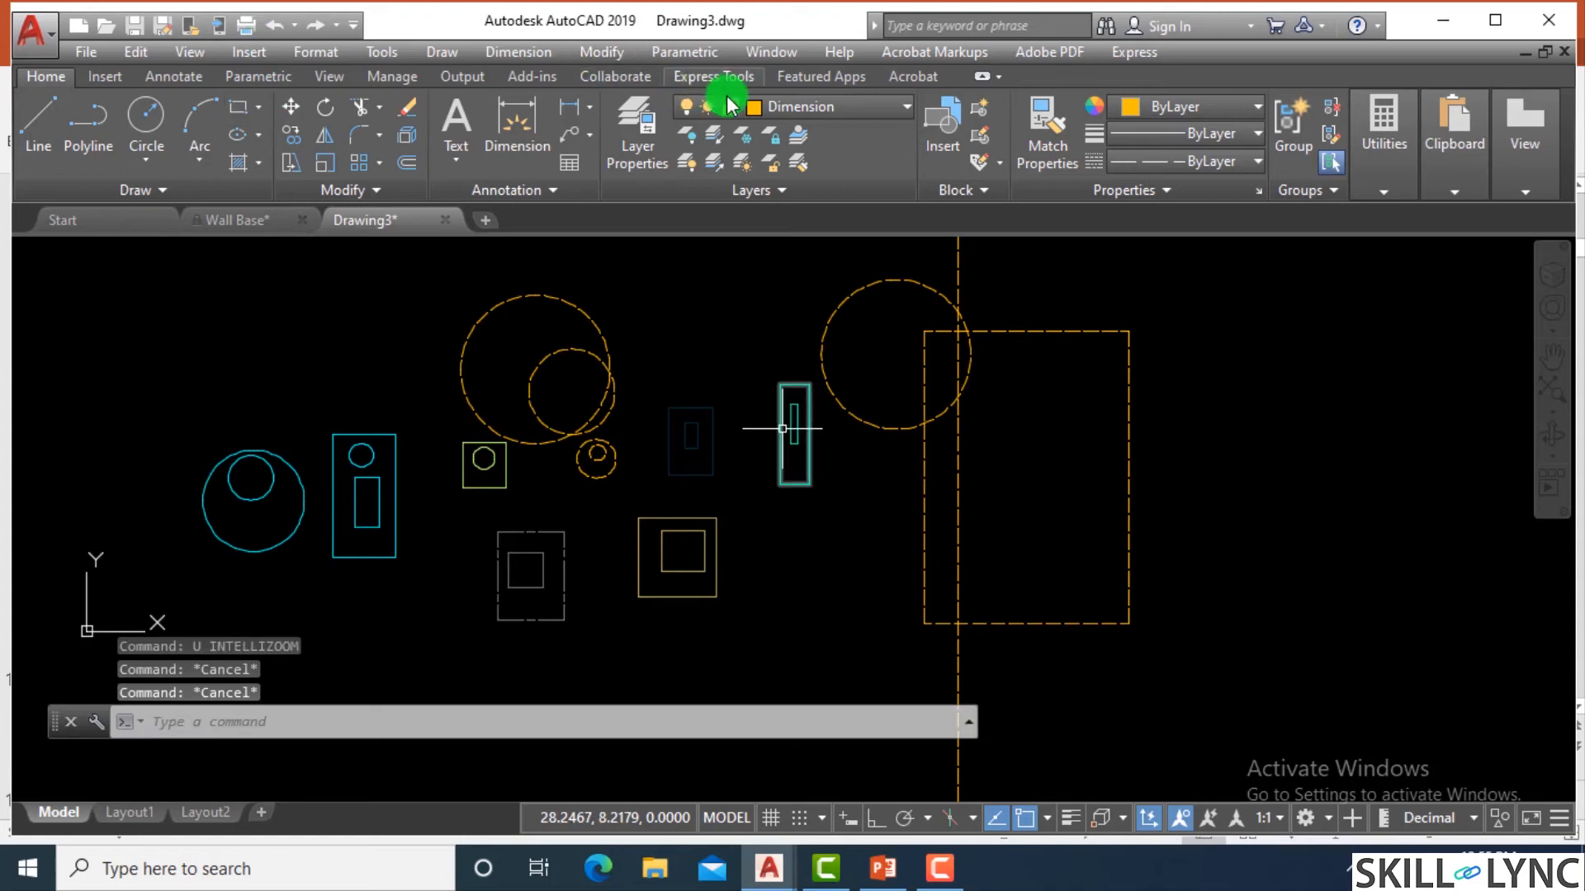
# Make the locked Doors layer current and draw a circle above the Doors rectangles.
pyautogui.click(804, 107)
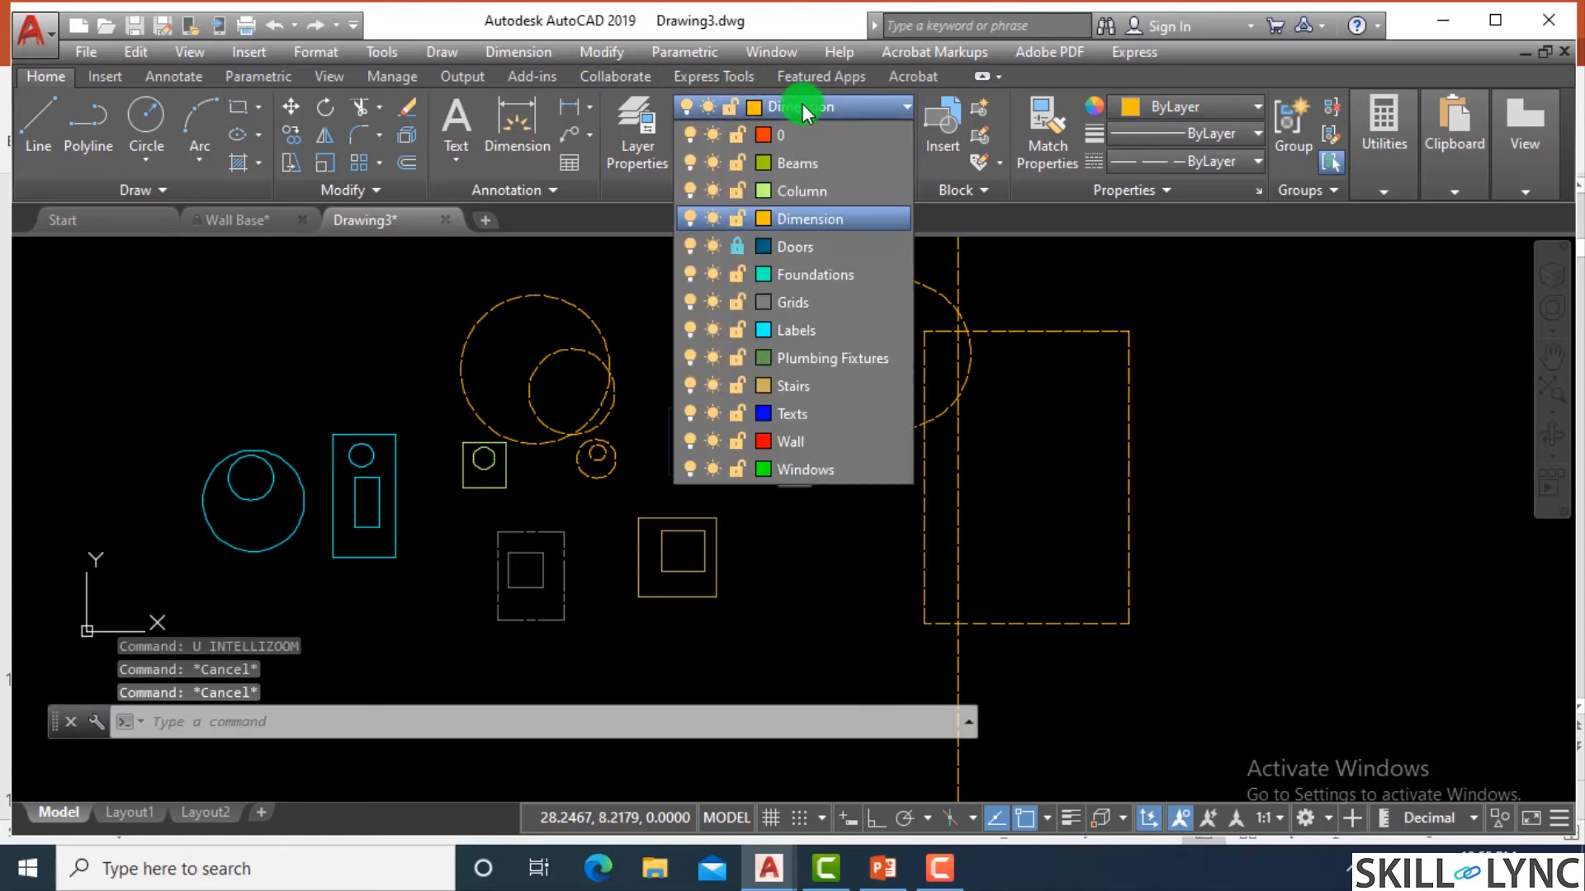
pyautogui.click(786, 247)
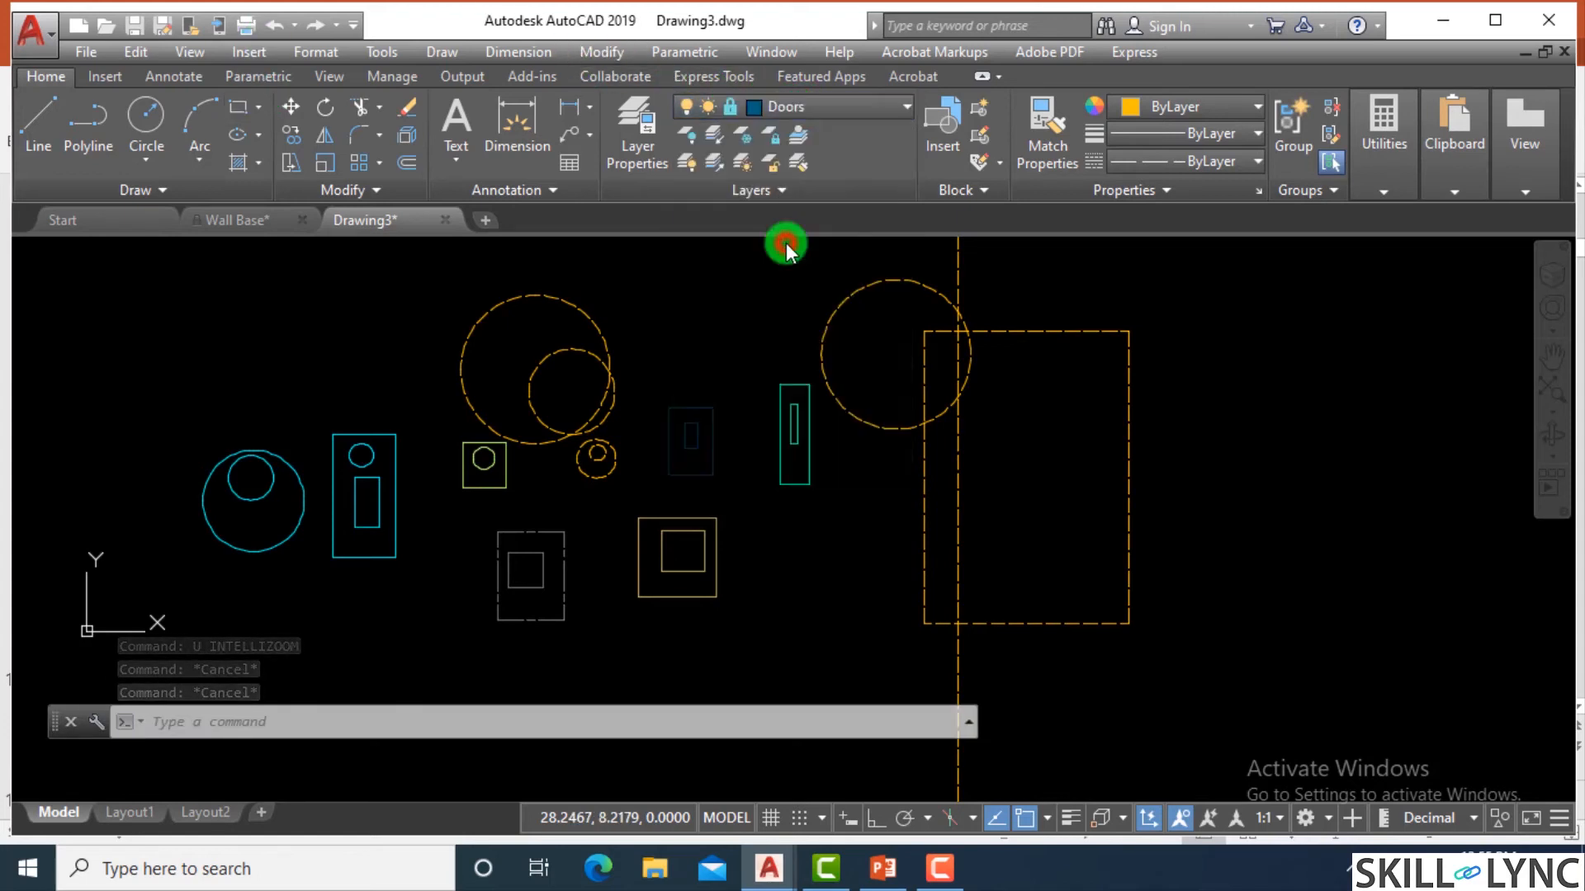
pyautogui.write('c')
pyautogui.press('Return')
pyautogui.click(683, 306)
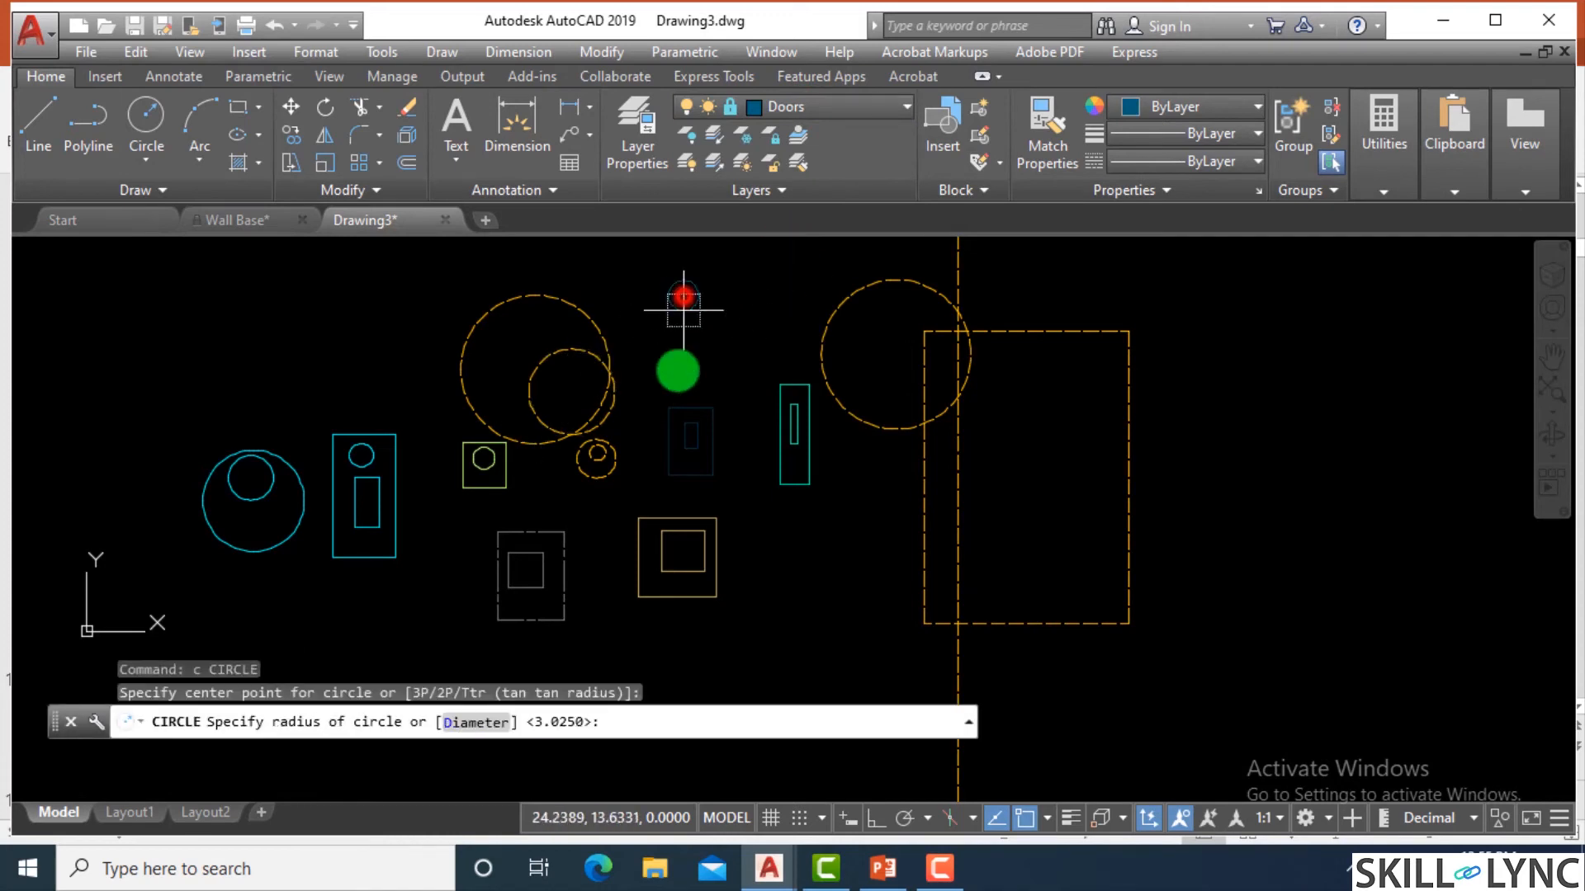
pyautogui.click(683, 358)
# Try to erase the new circle on the locked Doors layer.
pyautogui.click(710, 297)
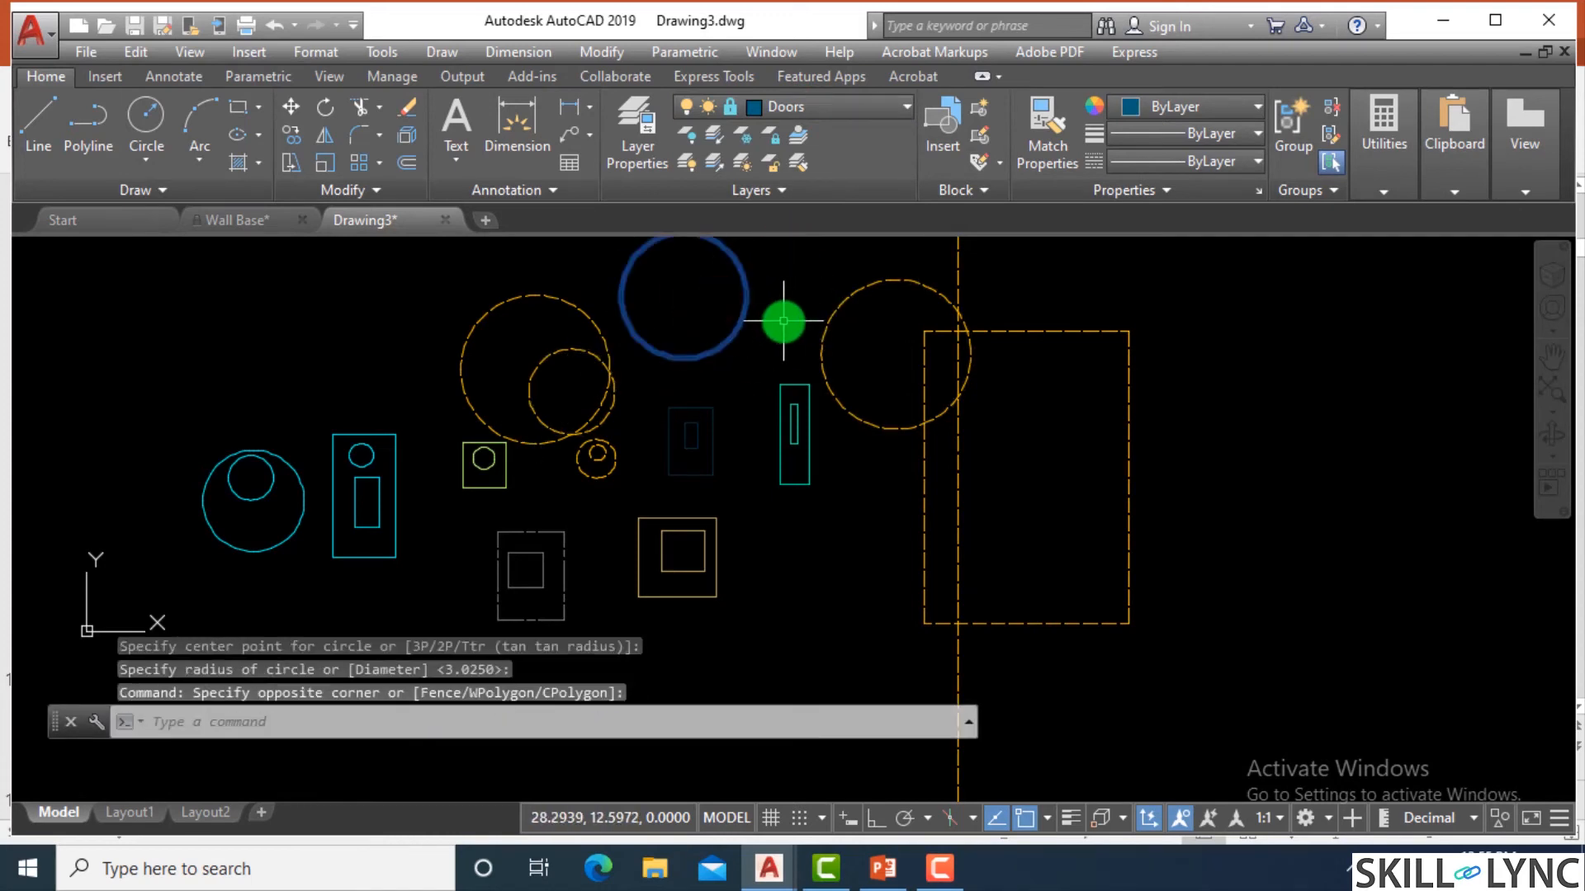
pyautogui.write('e')
pyautogui.press('Return')
pyautogui.write('`')
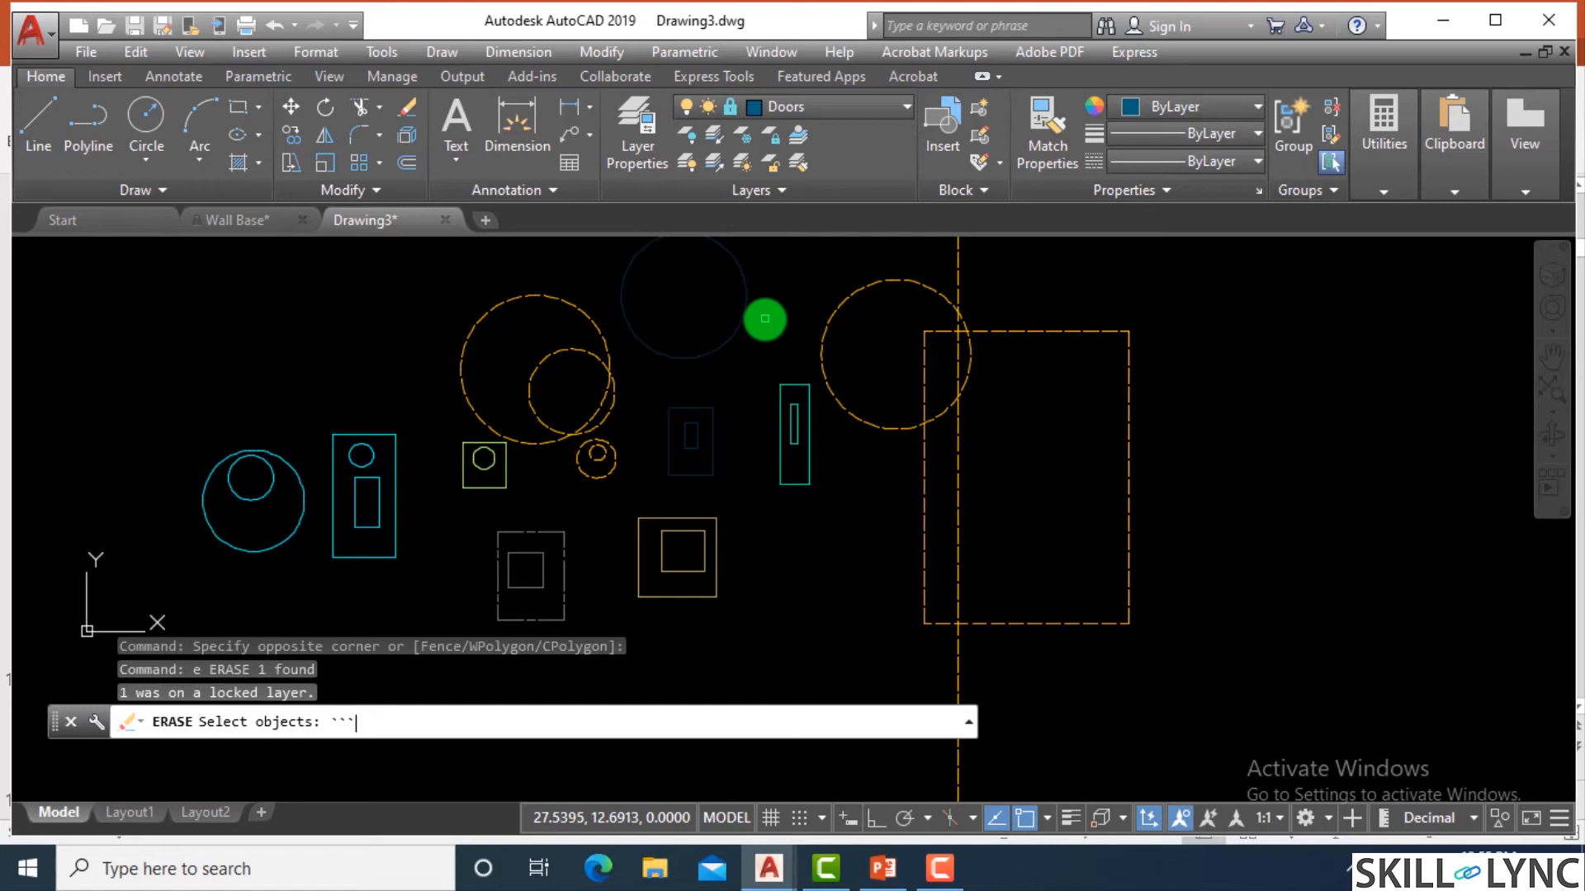
pyautogui.press('Escape')
pyautogui.press('Escape')
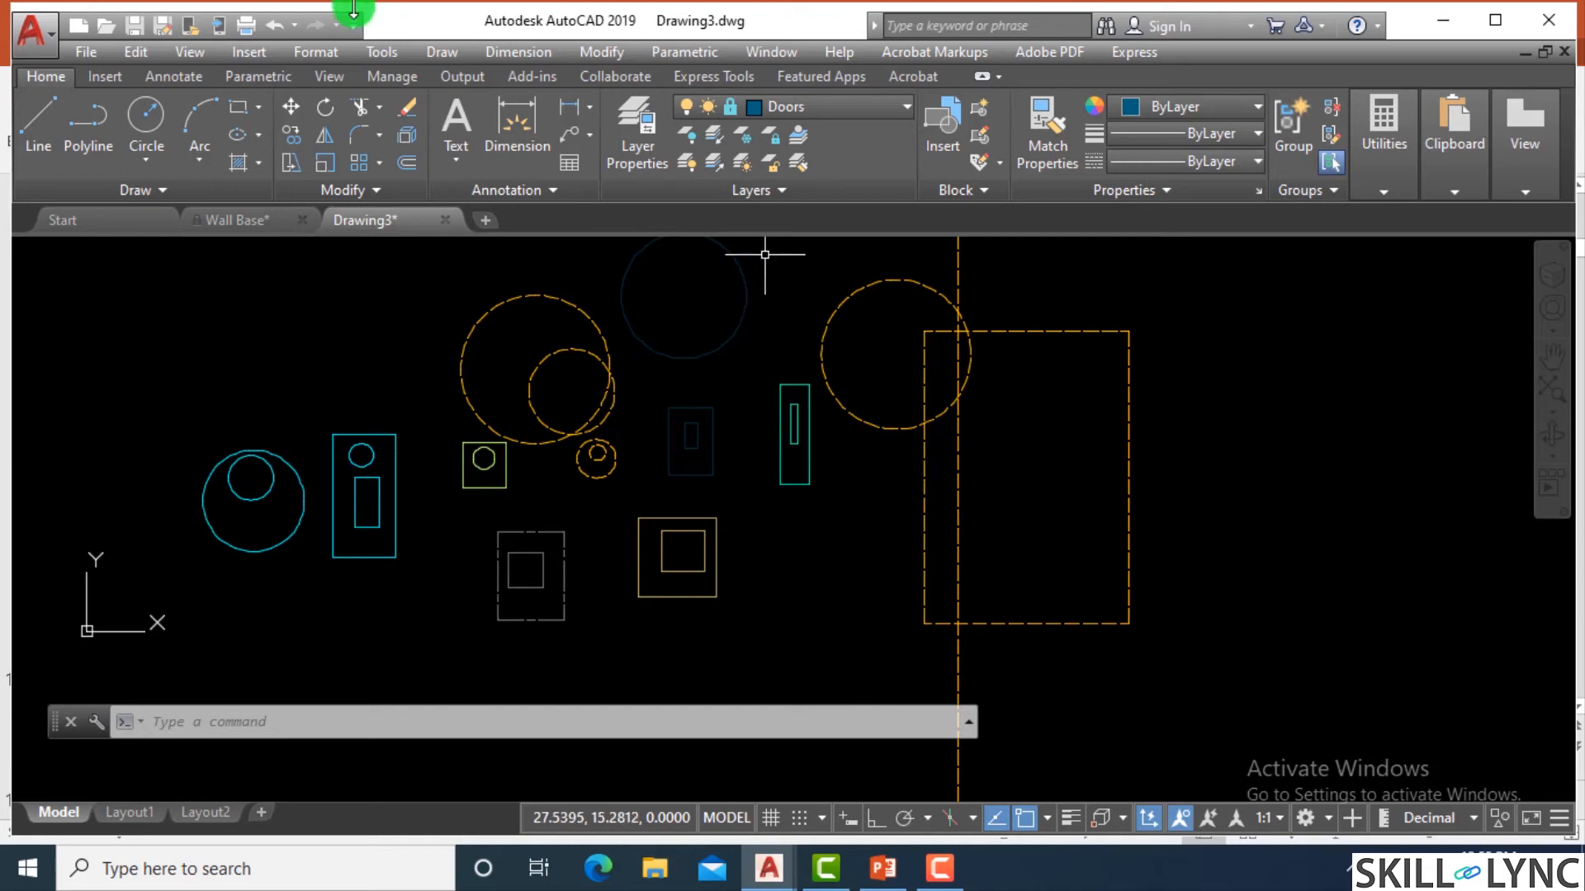
# Switch to the Wall Base drawing and select the meeting room's 201 number to check its layer, and clear the selection.
pyautogui.click(245, 219)
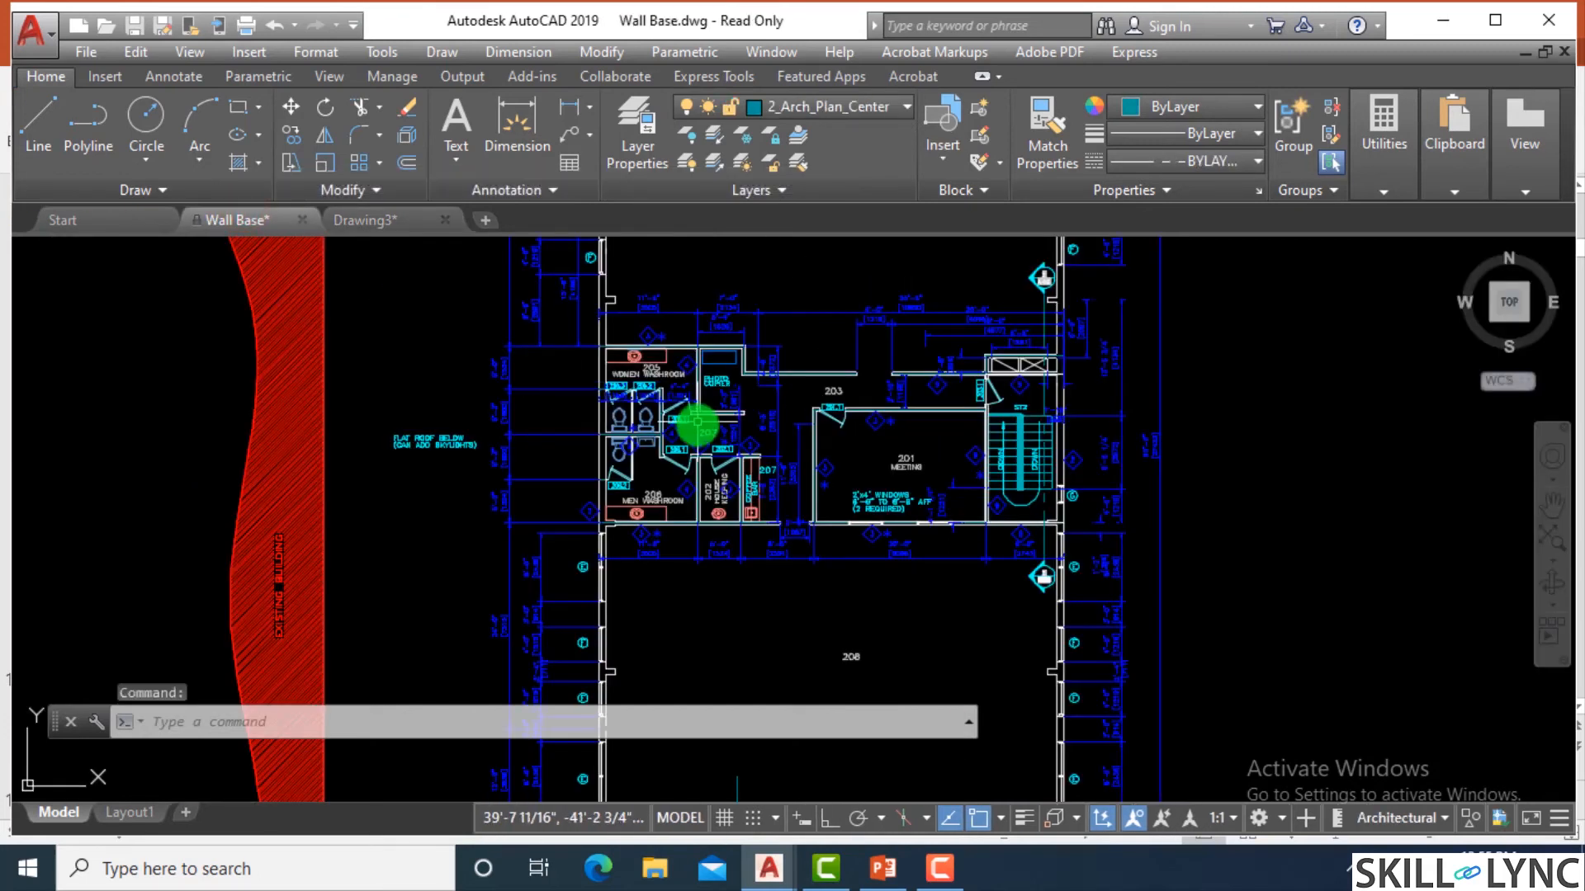
pyautogui.scroll(4, 754, 432)
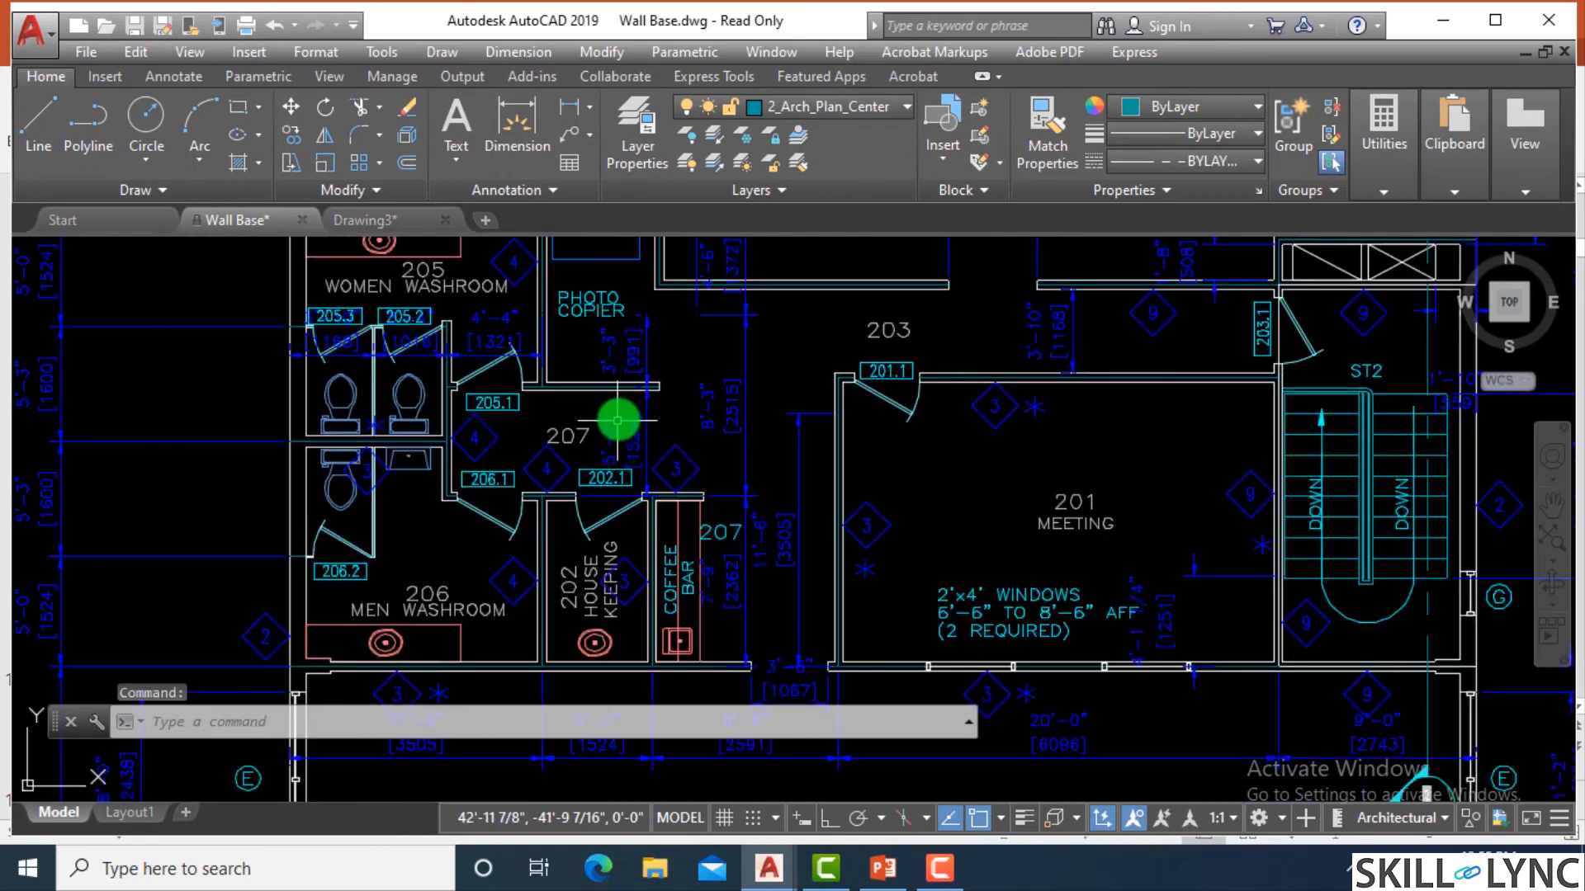
pyautogui.scroll(-3, 803, 411)
pyautogui.scroll(3, 807, 462)
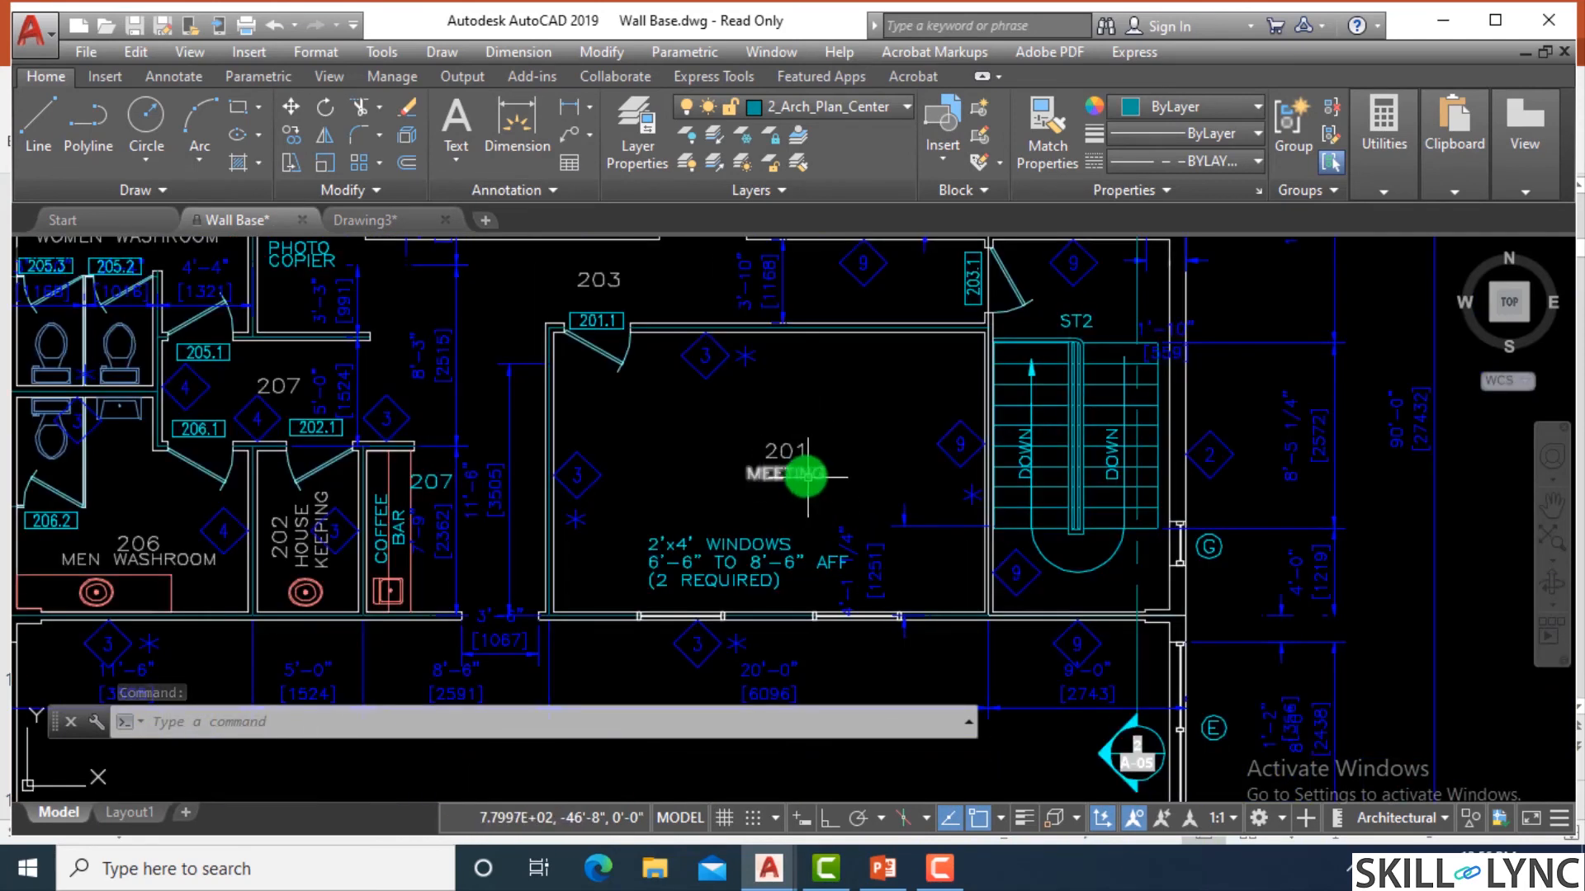
pyautogui.click(785, 453)
pyautogui.click(777, 460)
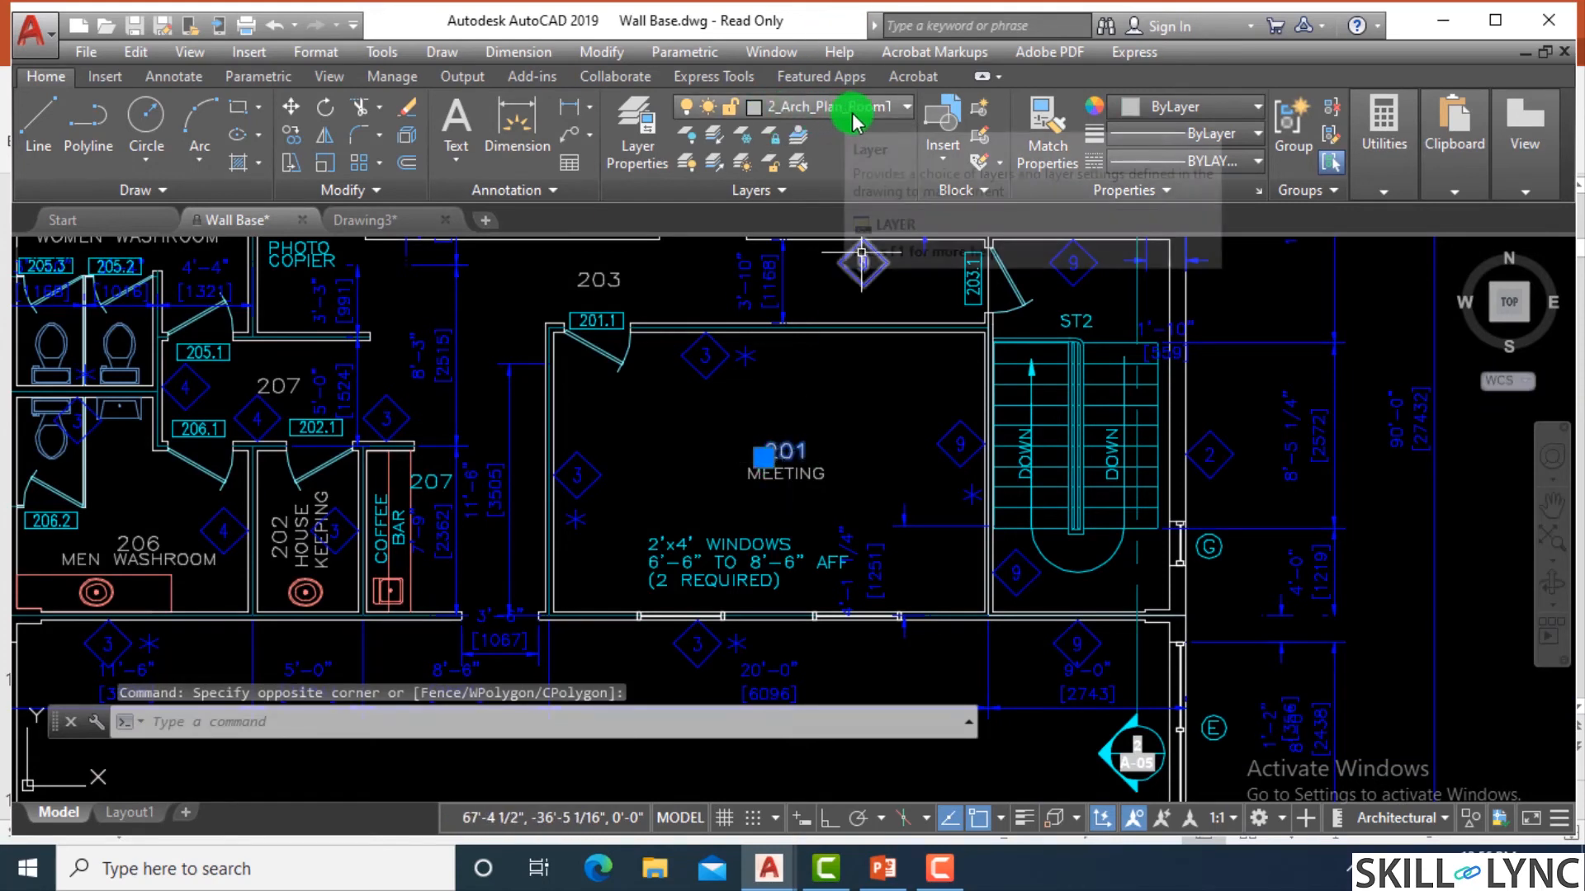
pyautogui.press('Escape')
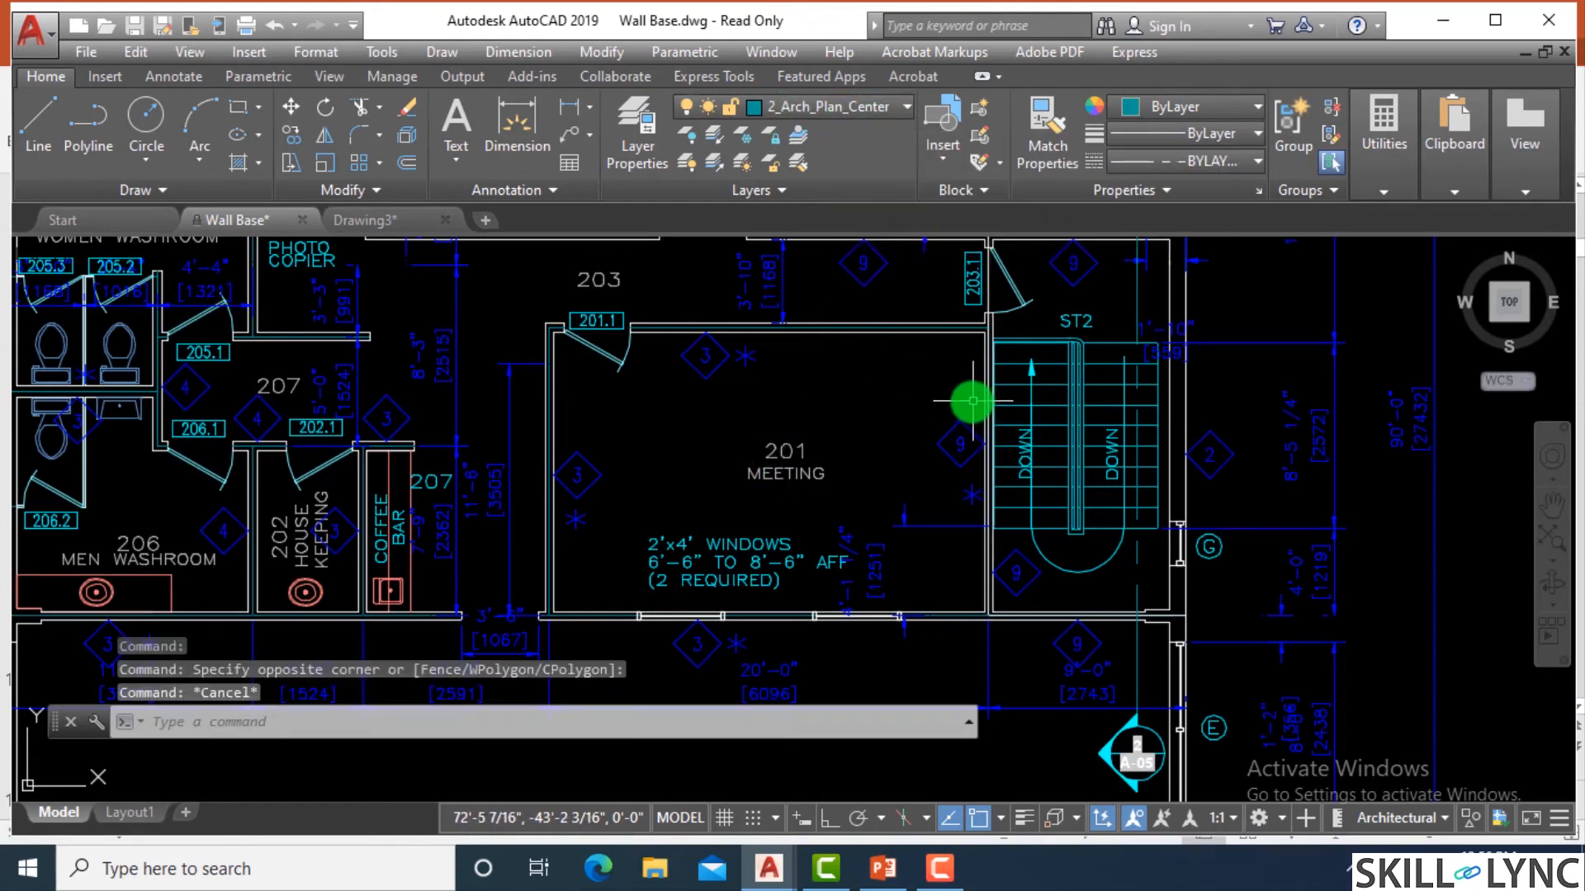
pyautogui.press('Escape')
# Widen the Name column in the Layer Properties Manager to read the full layer names, and close the manager.
pyautogui.write('la')
pyautogui.press('Return')
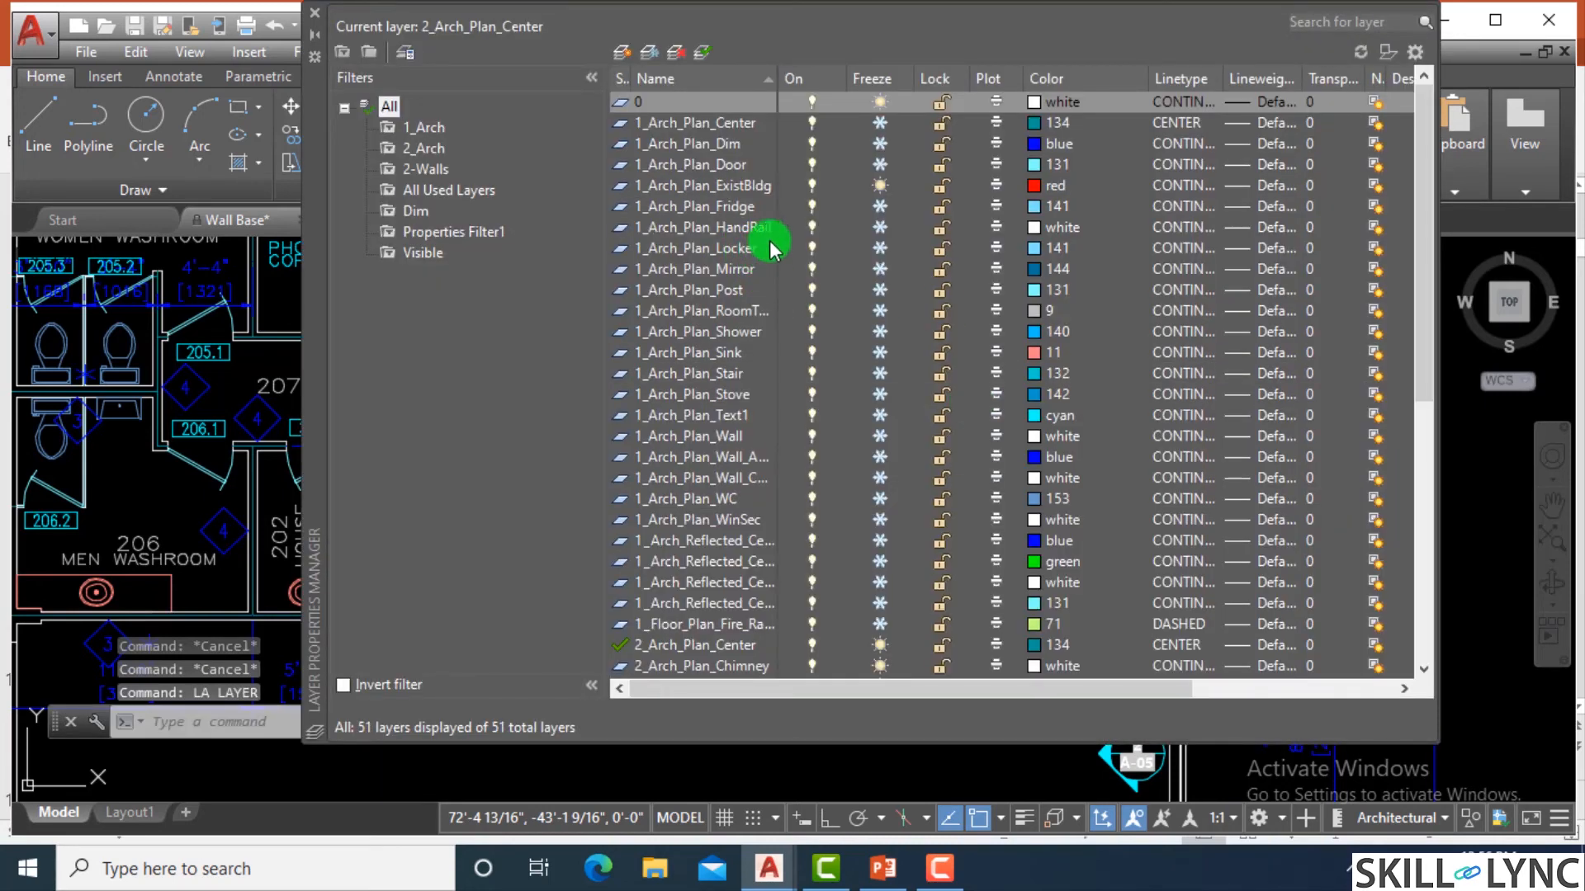
pyautogui.scroll(-4, 780, 248)
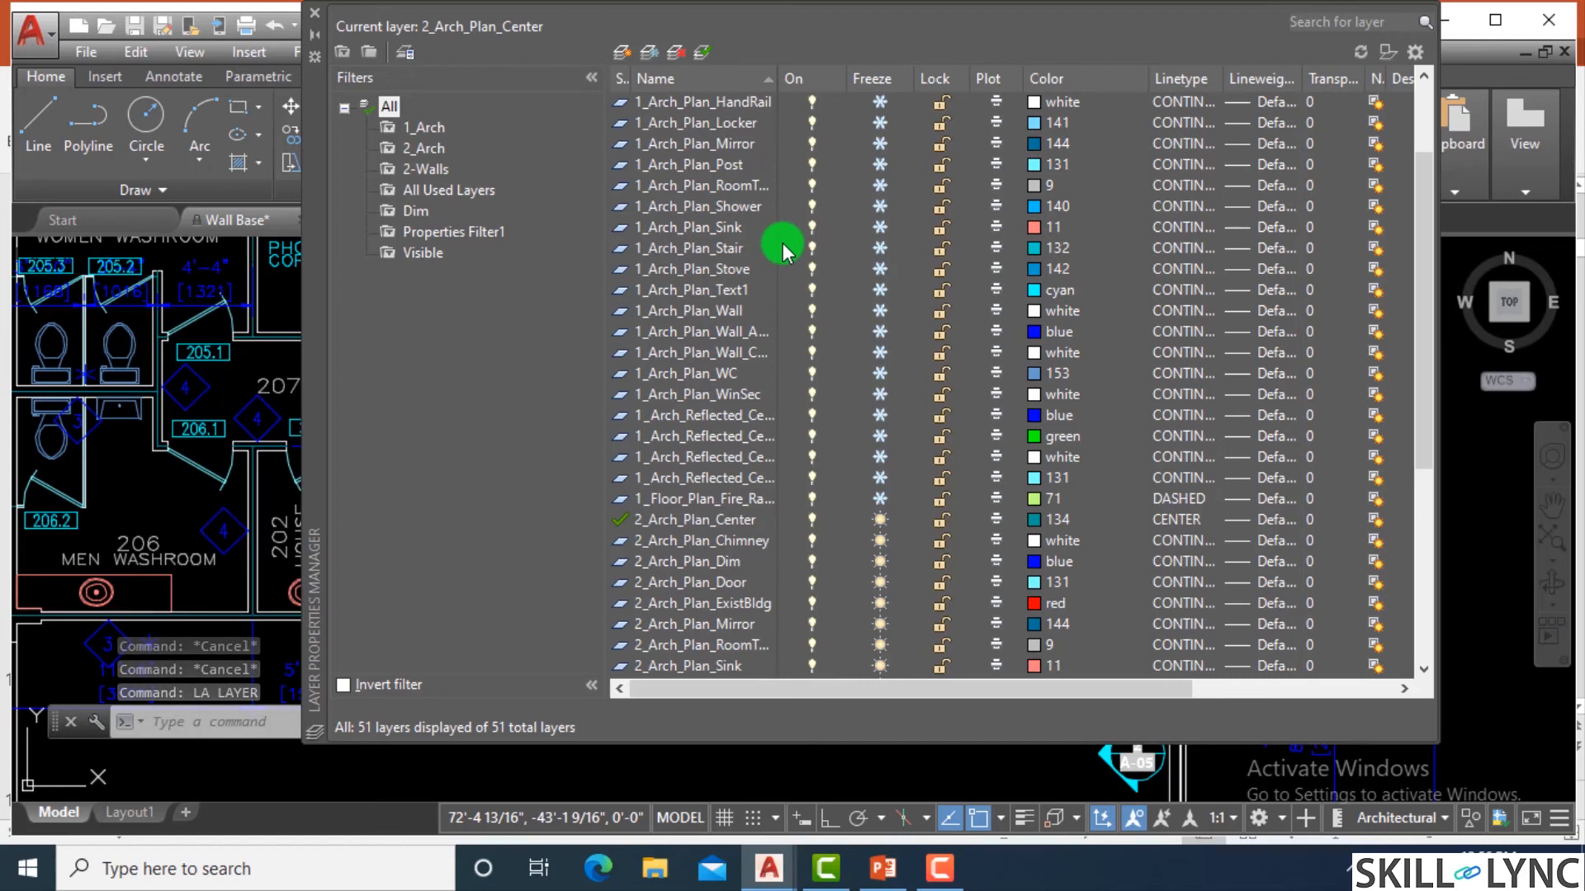
pyautogui.moveTo(776, 86); pyautogui.dragTo(876, 82)
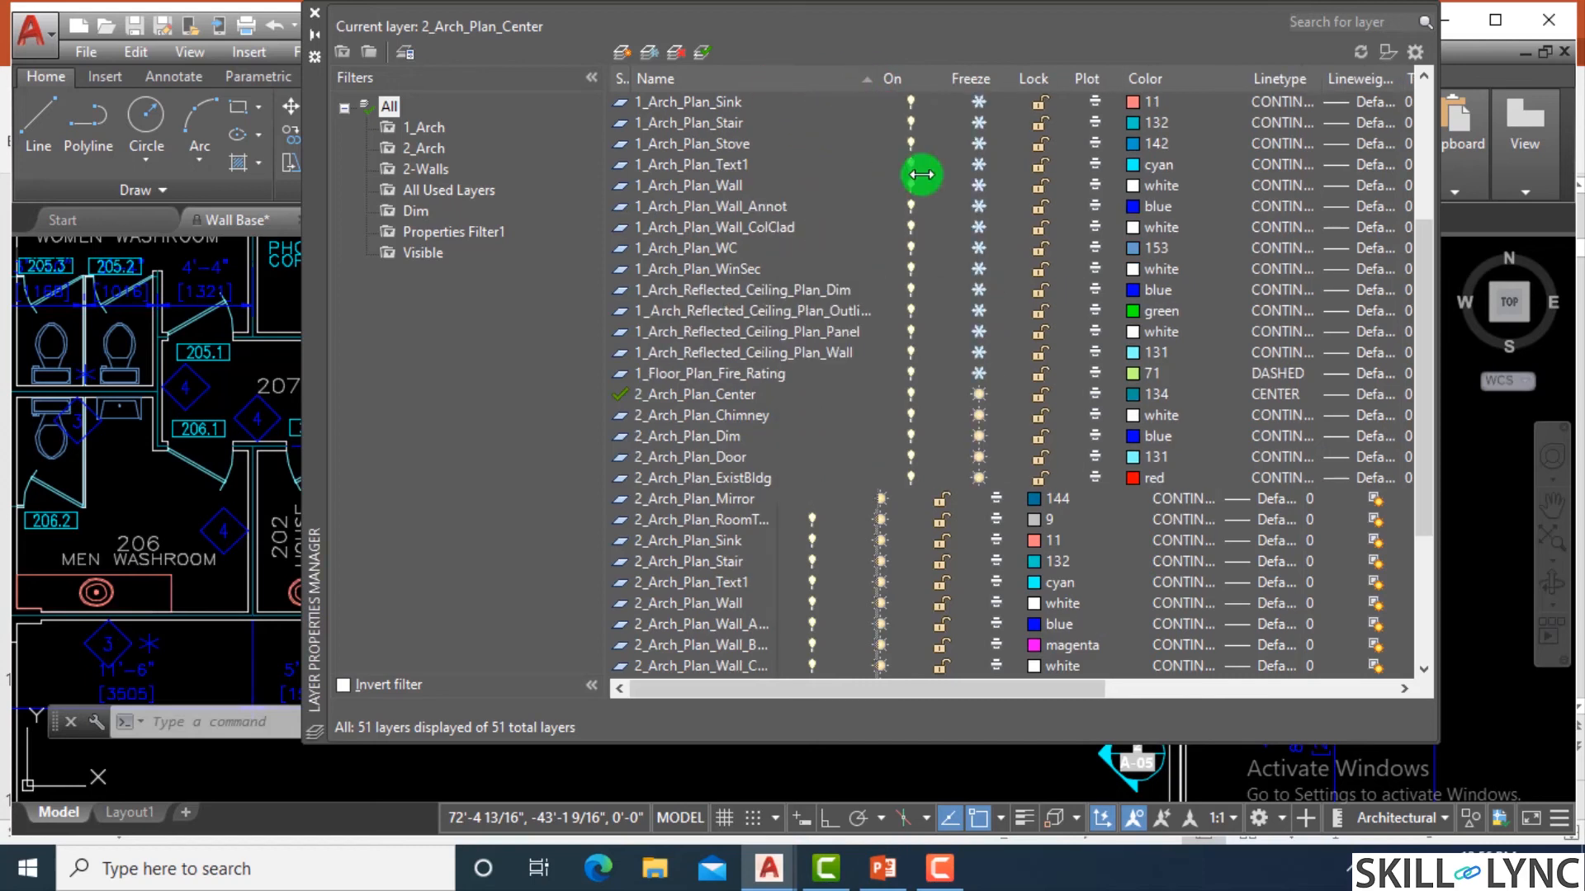
pyautogui.scroll(-4, 863, 351)
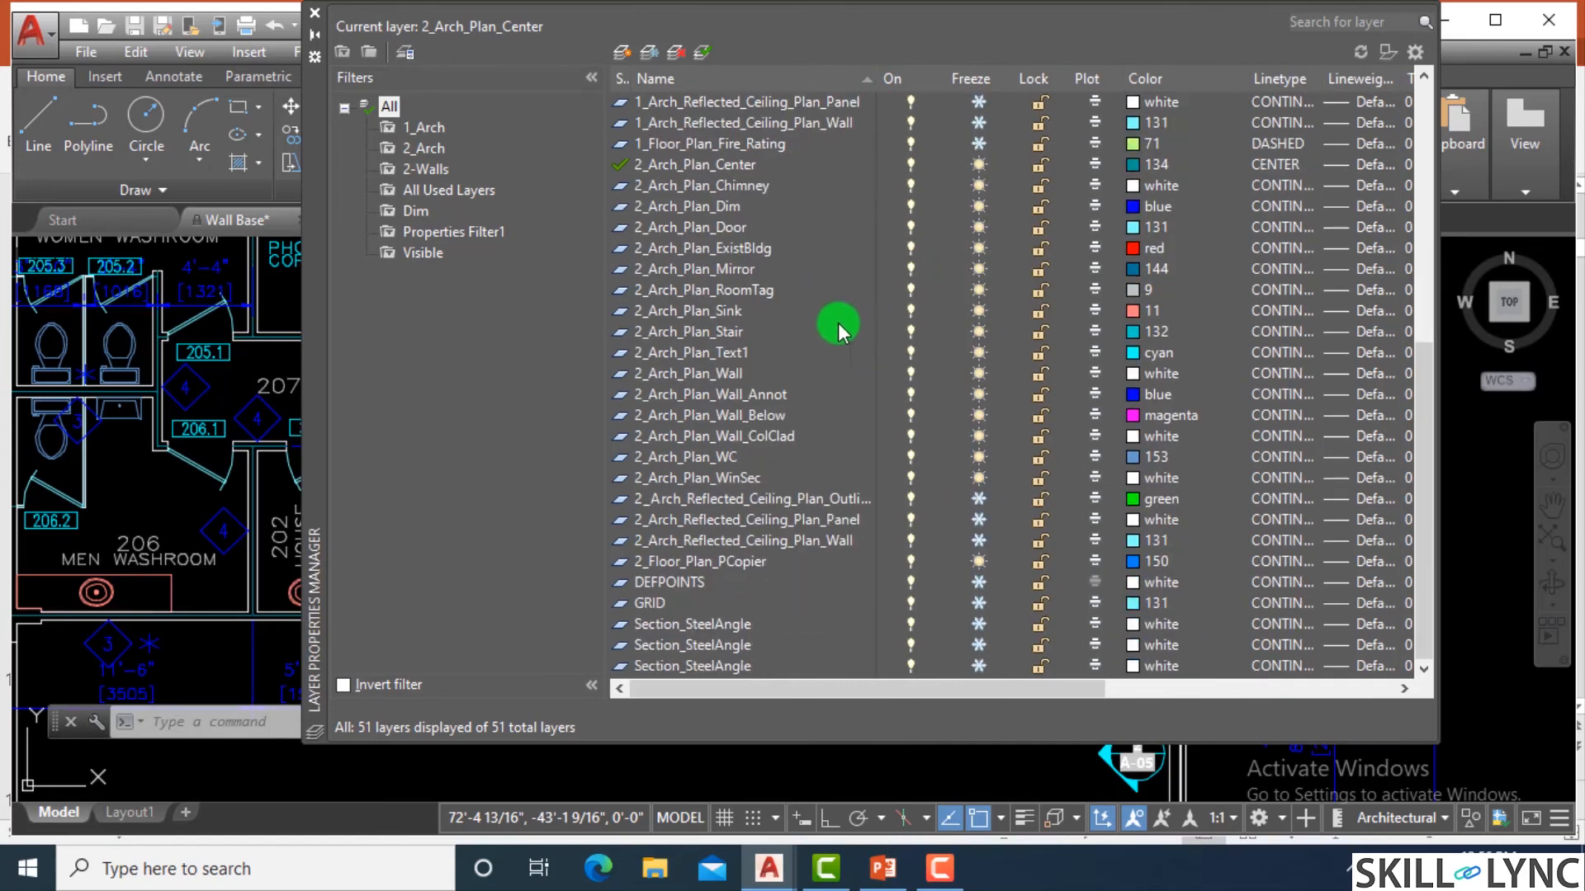
pyautogui.scroll(8, 1149, 404)
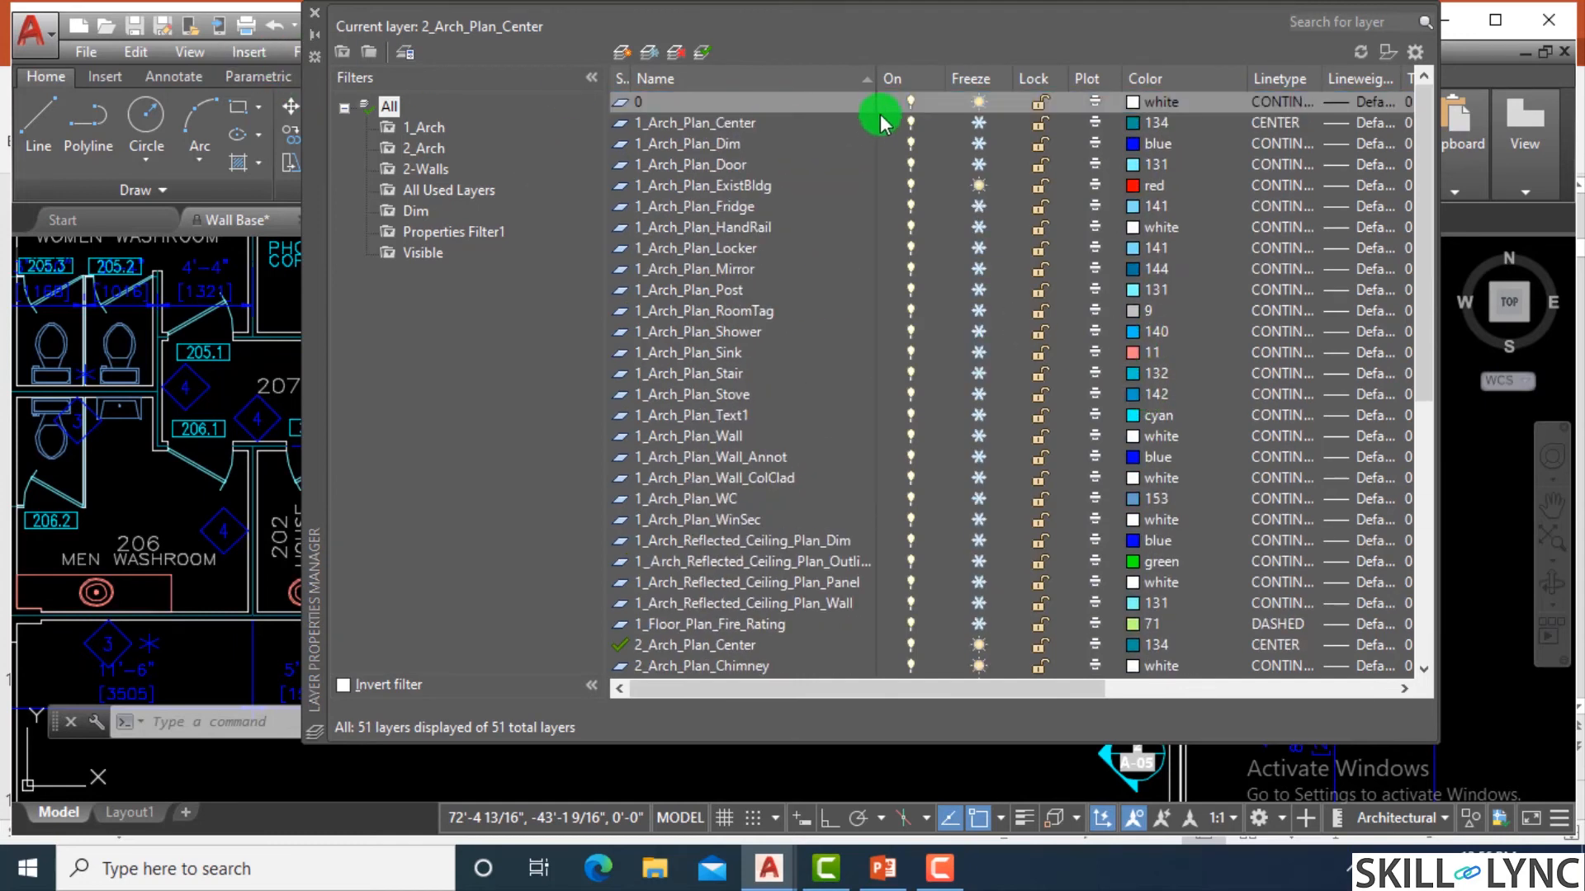
pyautogui.click(1380, 22)
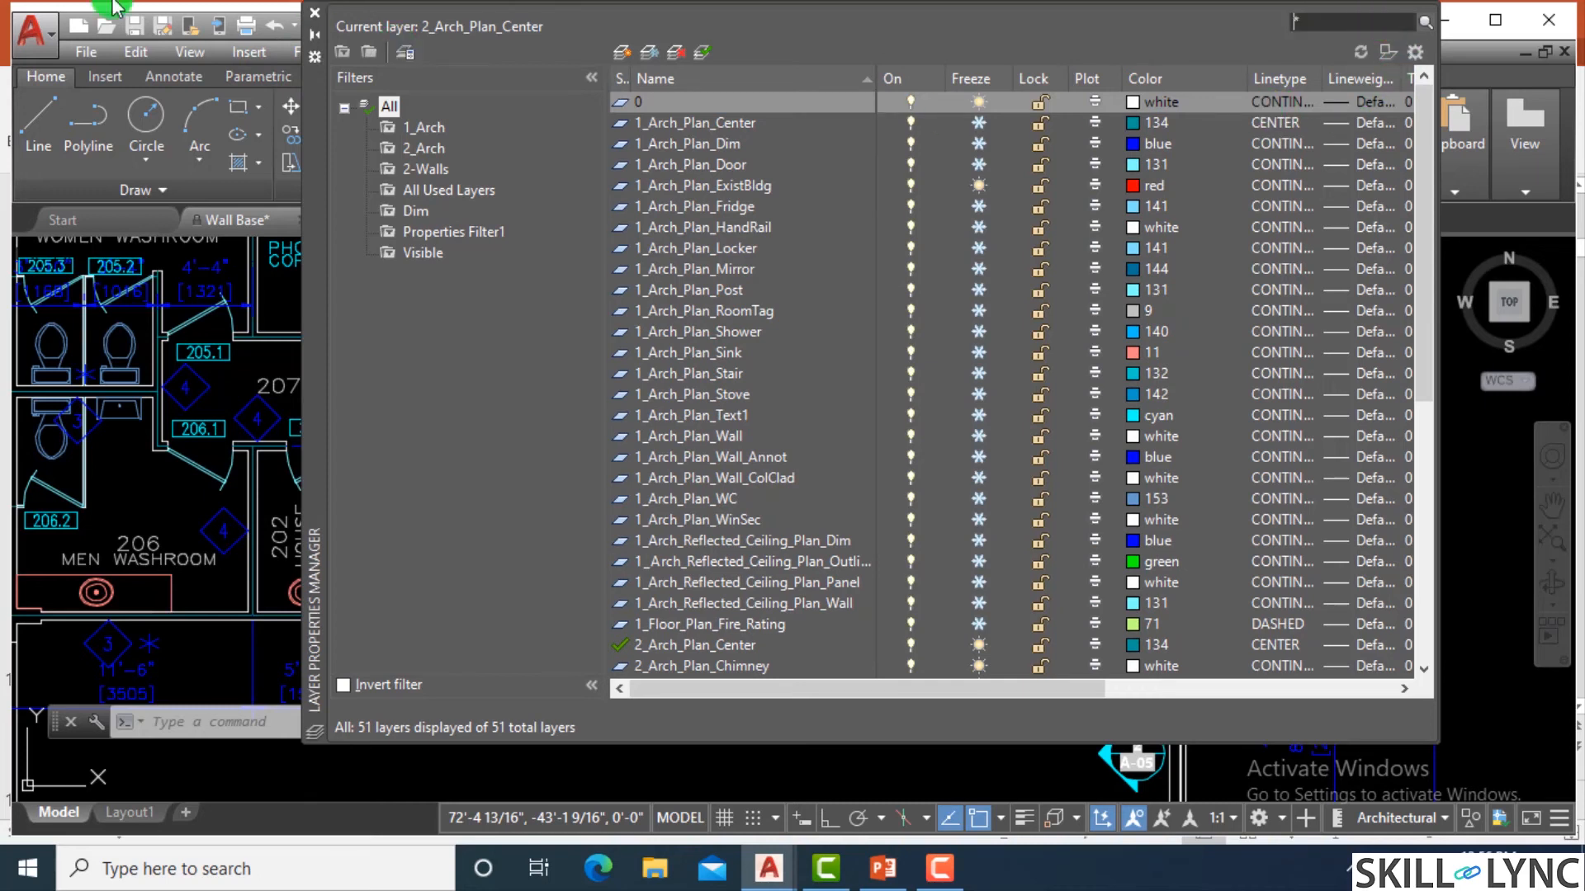
pyautogui.click(314, 13)
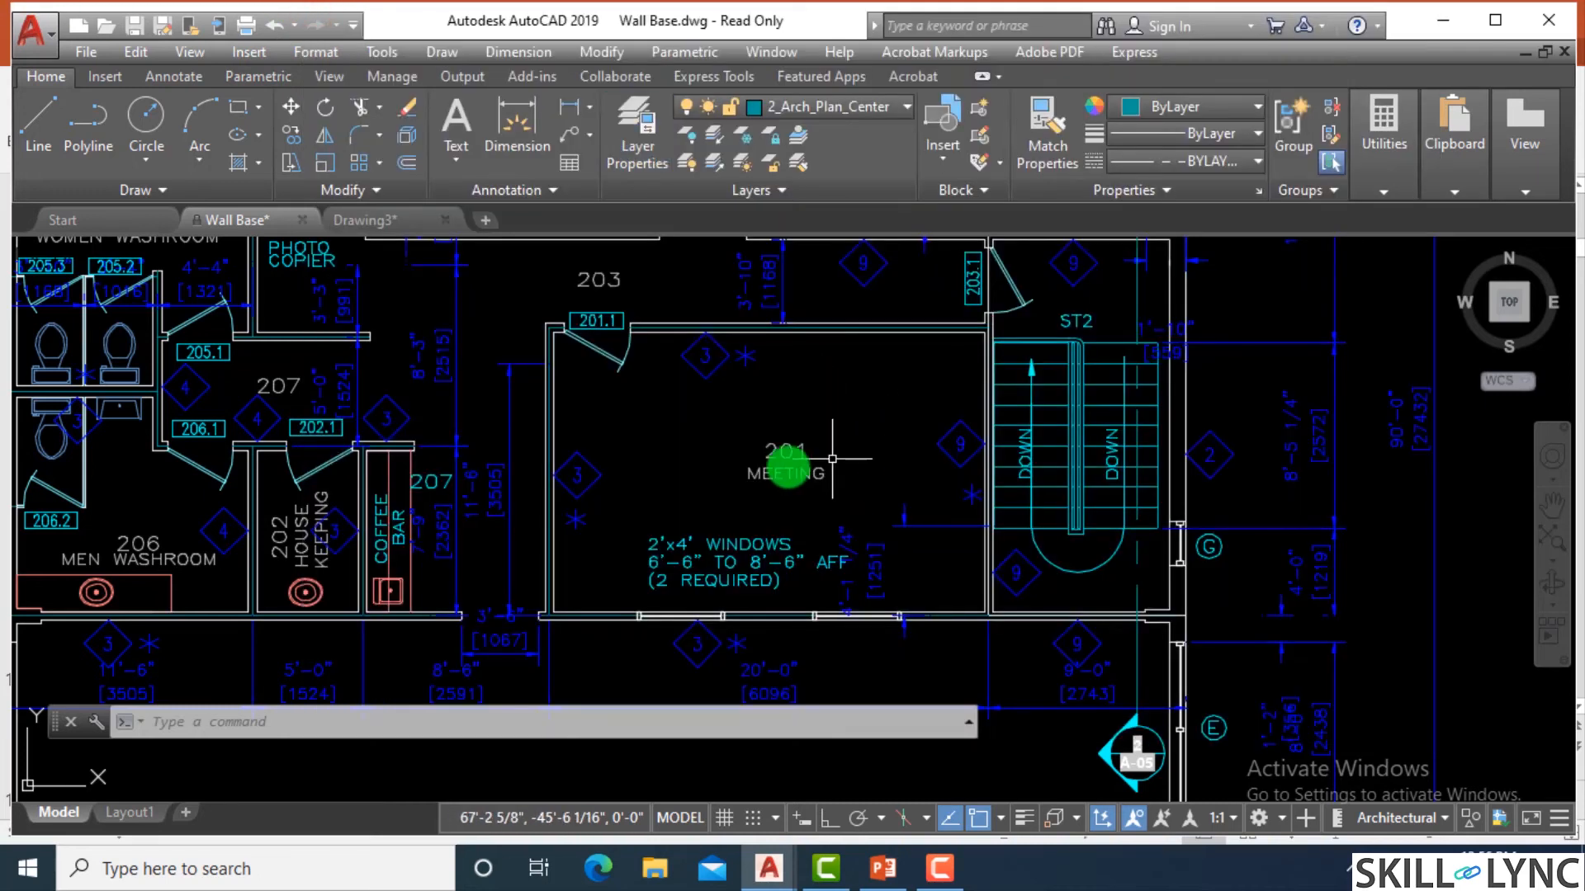
# Recheck the layer of the 201 number above the MEETING label, and clear the selection.
pyautogui.scroll(4, 832, 458)
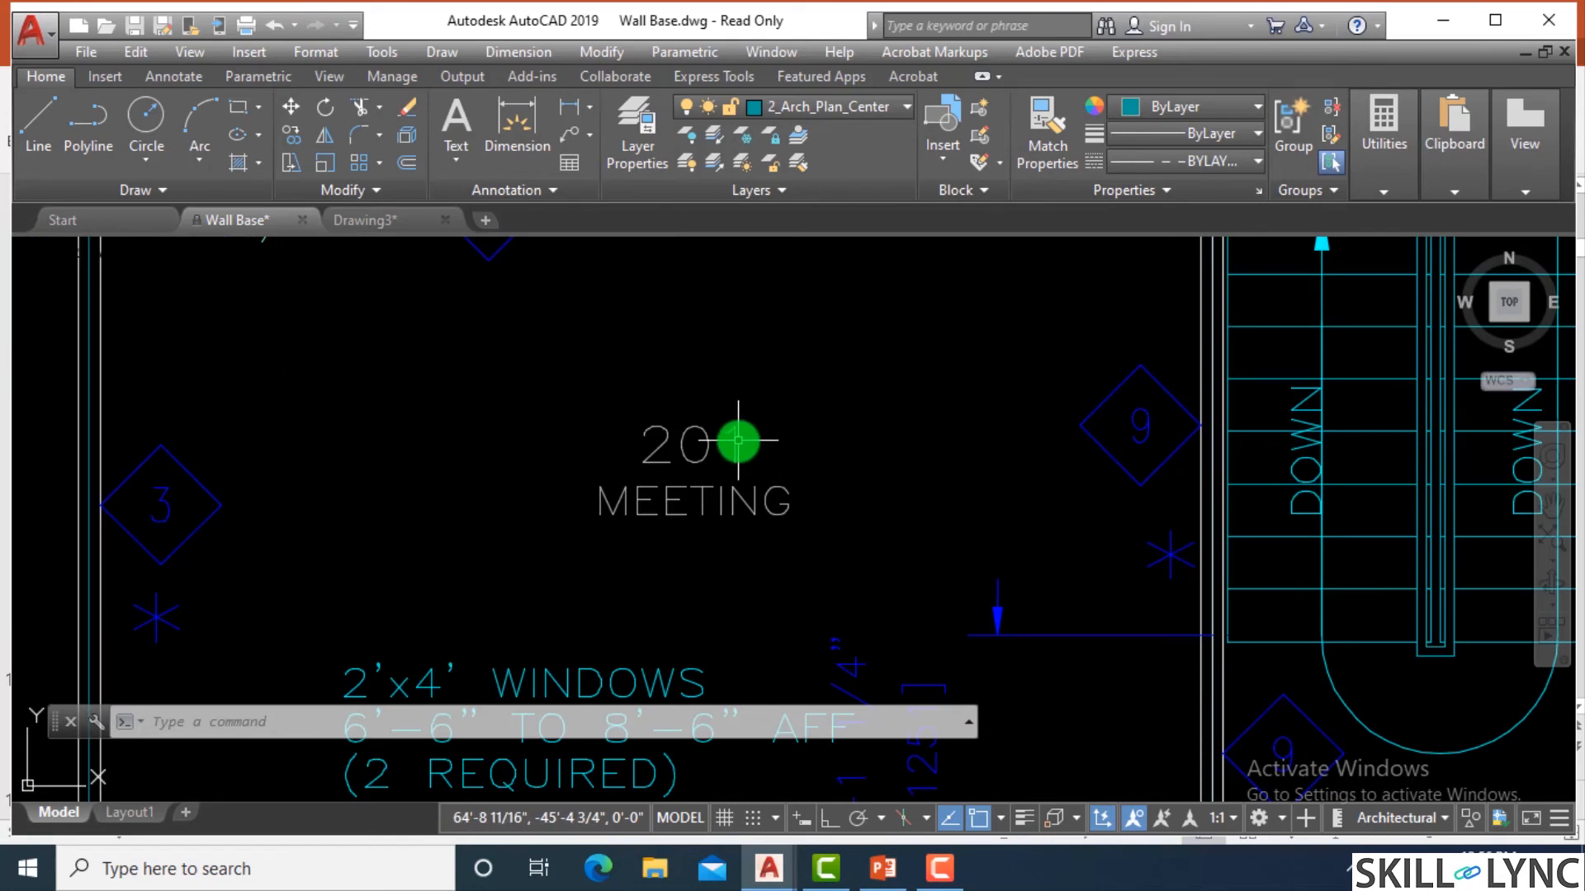
pyautogui.click(734, 446)
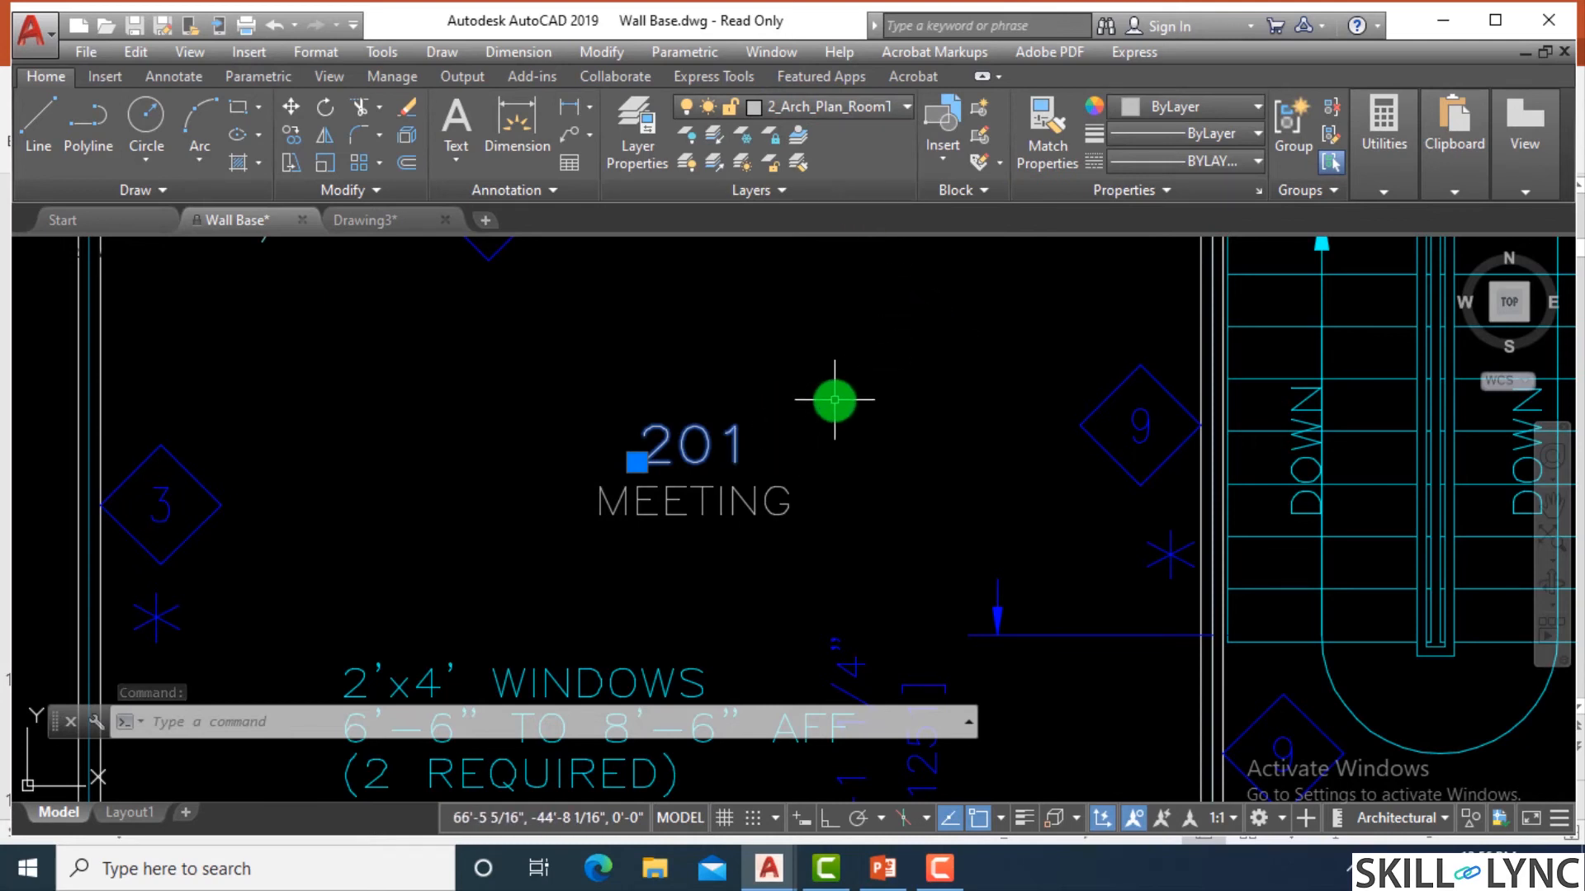
pyautogui.press('Escape')
pyautogui.press('Escape')
# Search the Layer Properties Manager for layers matching "room" and "Arc".
pyautogui.write('la')
pyautogui.press('Return')
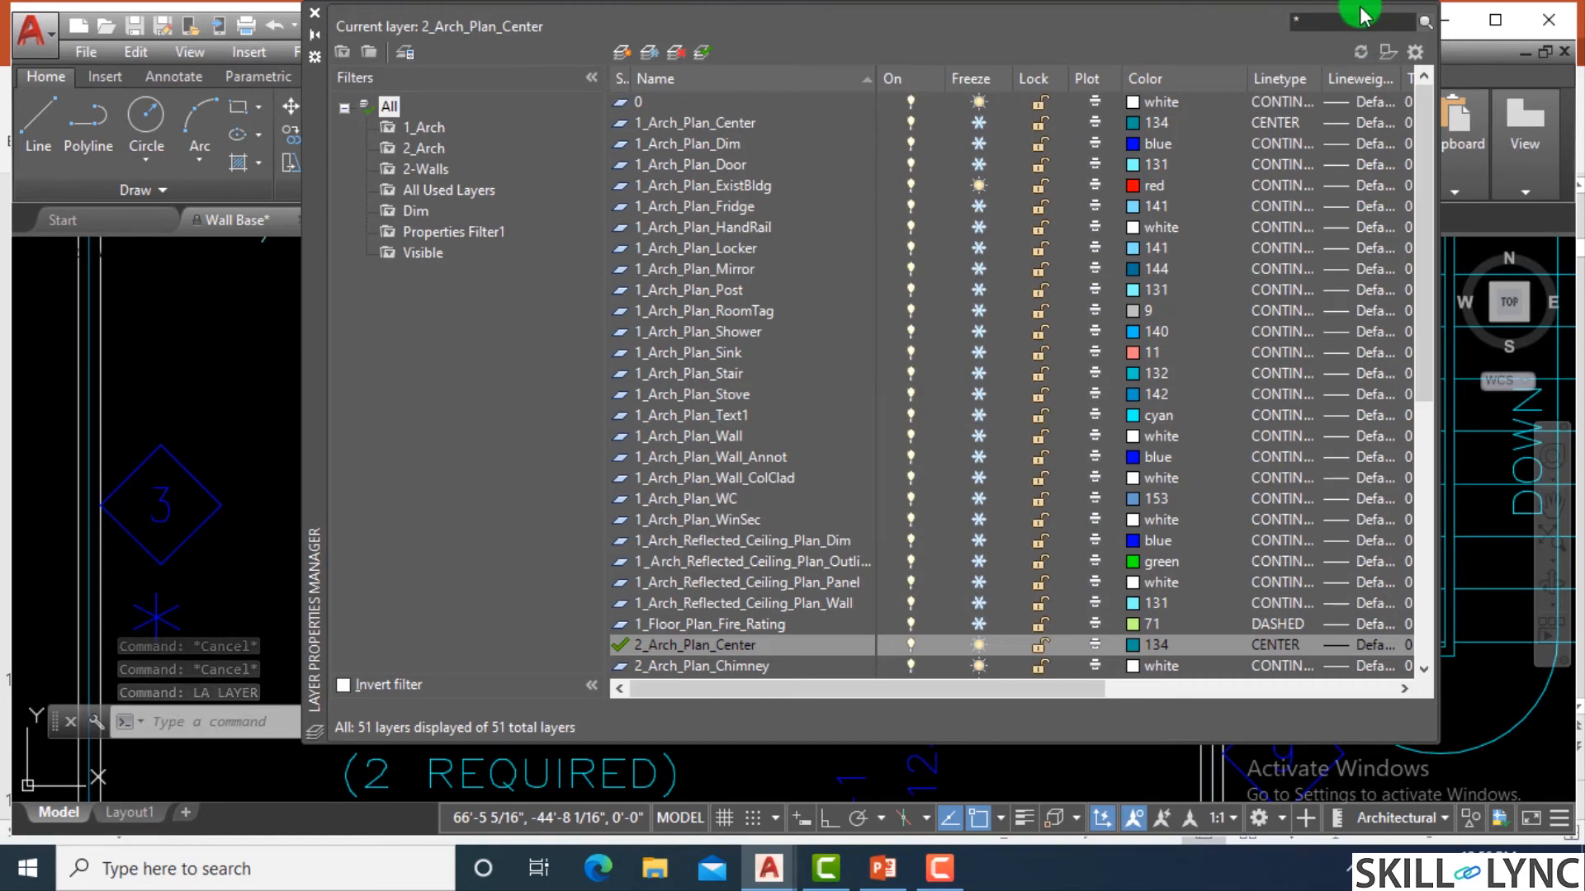
pyautogui.write('roon')
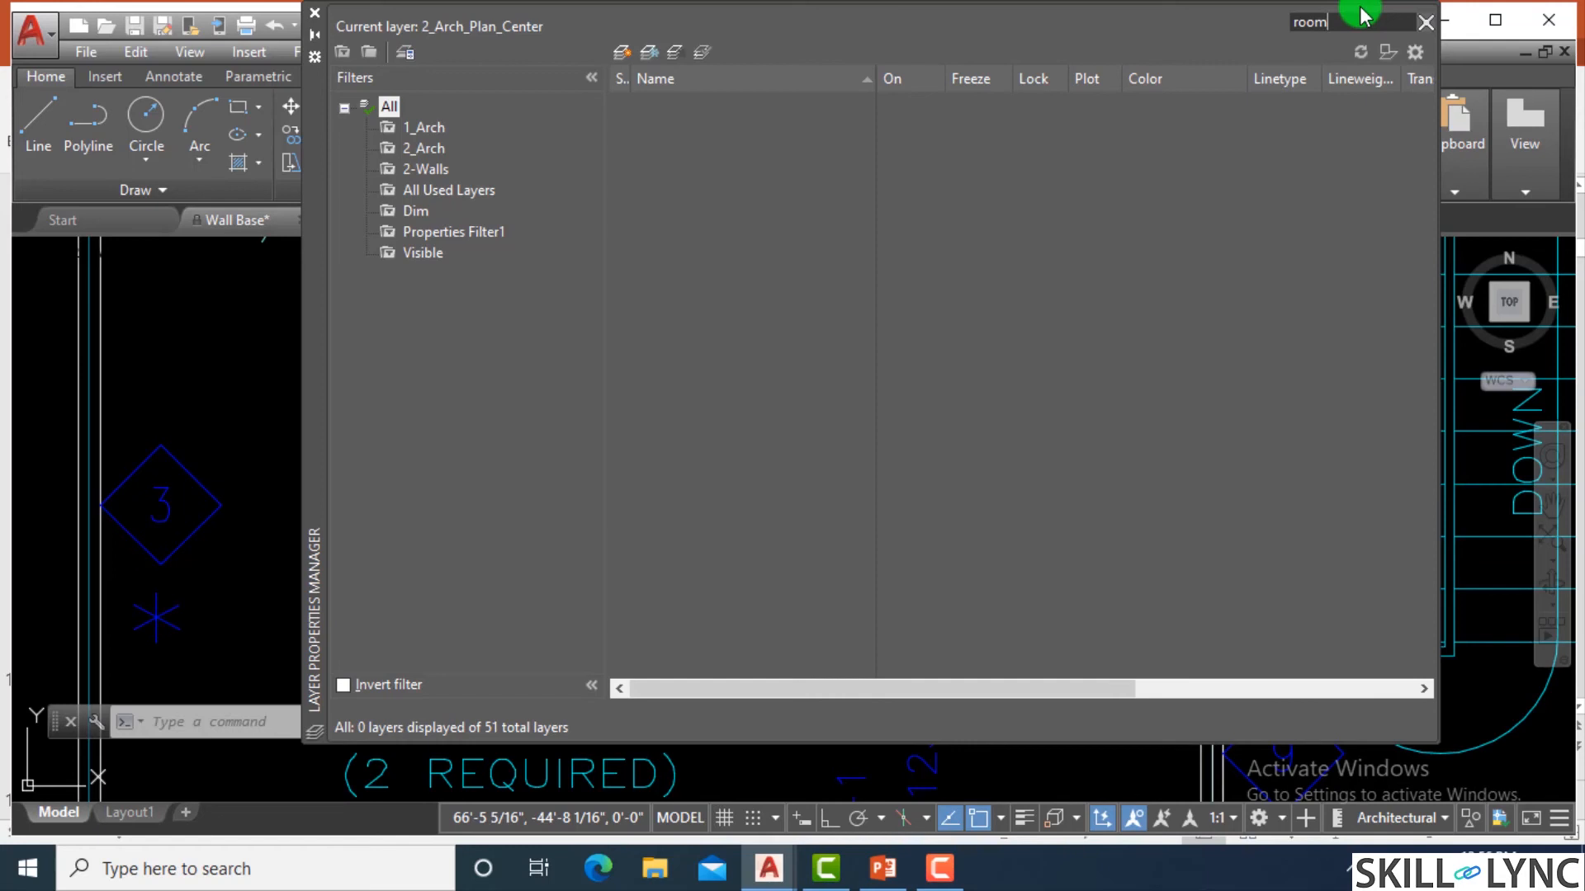
pyautogui.doubleClick(1320, 24)
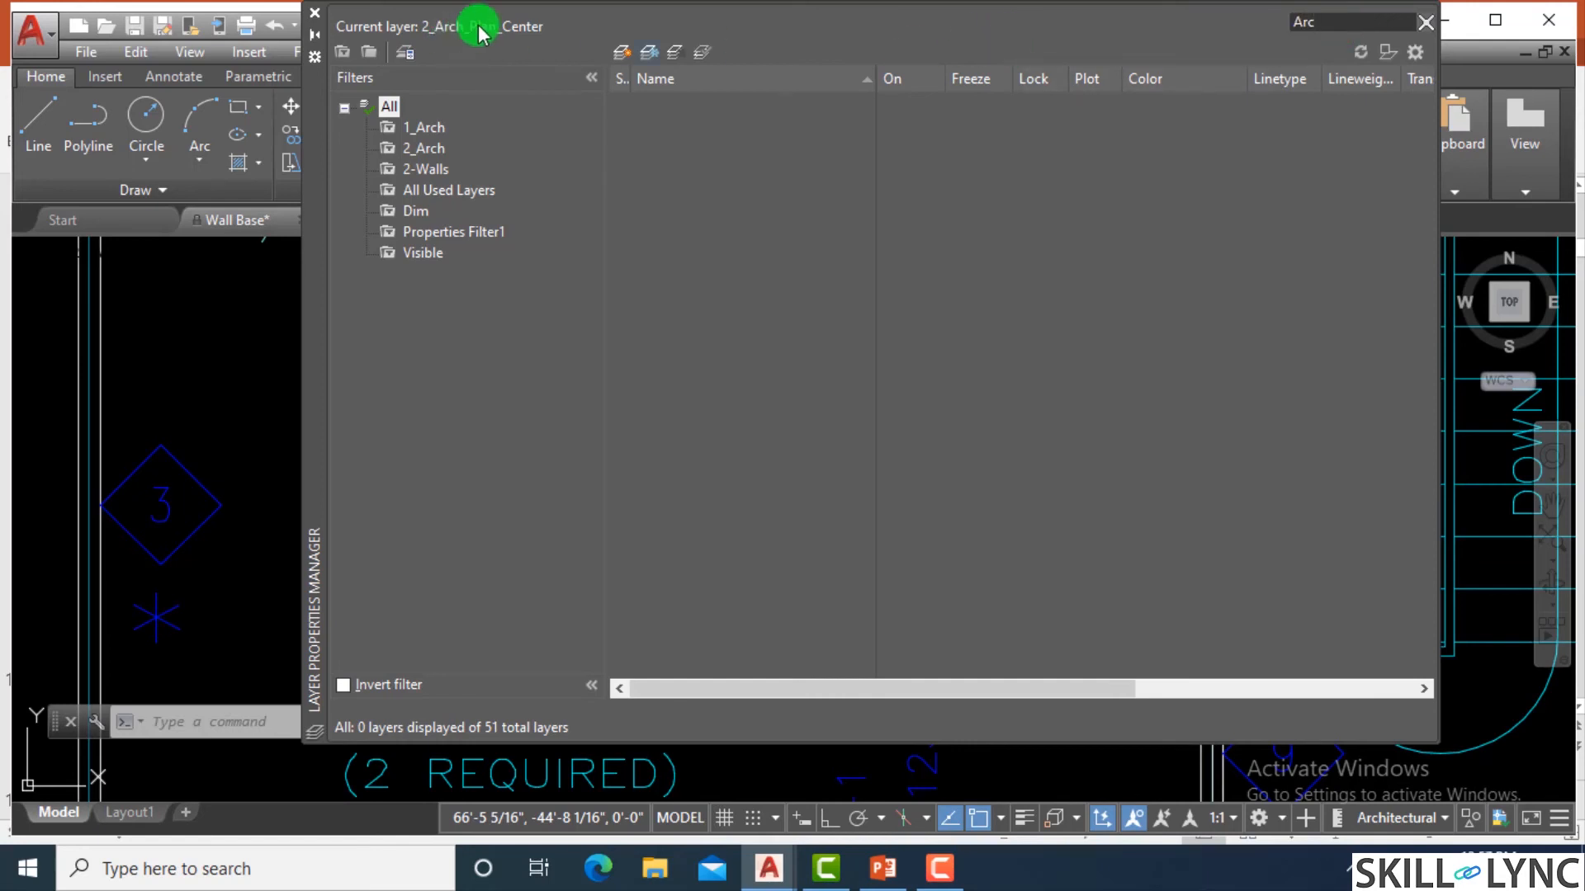
pyautogui.doubleClick(1352, 25)
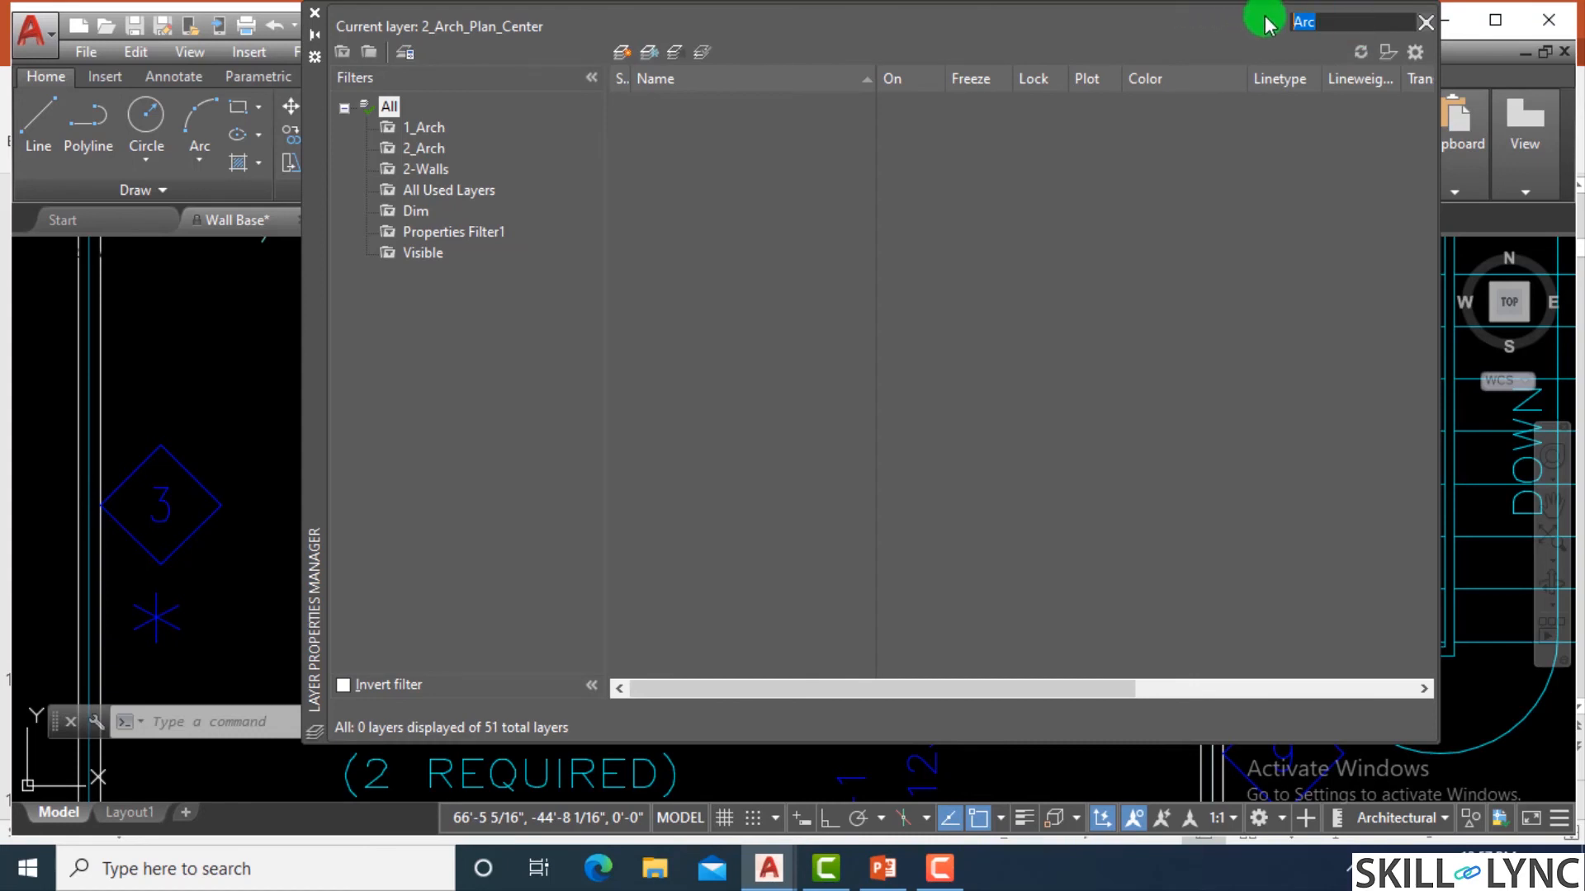
# Filter the layer list to 1_Arch, sort it by descending name, and select the 1_Arch_Plan_RoomTag layer.
pyautogui.click(422, 128)
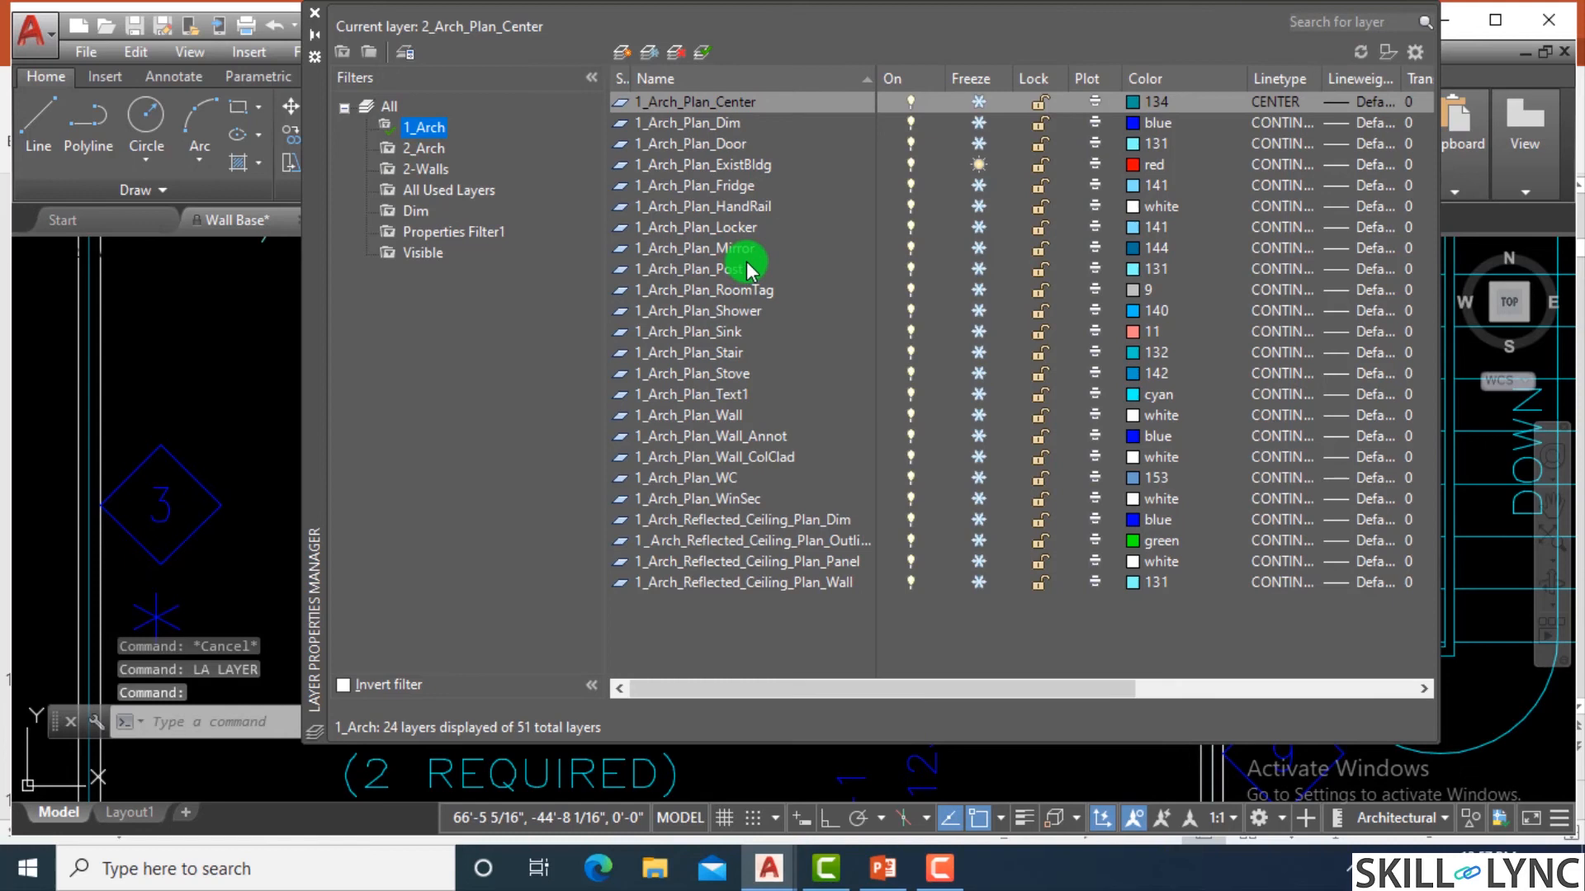
pyautogui.click(863, 79)
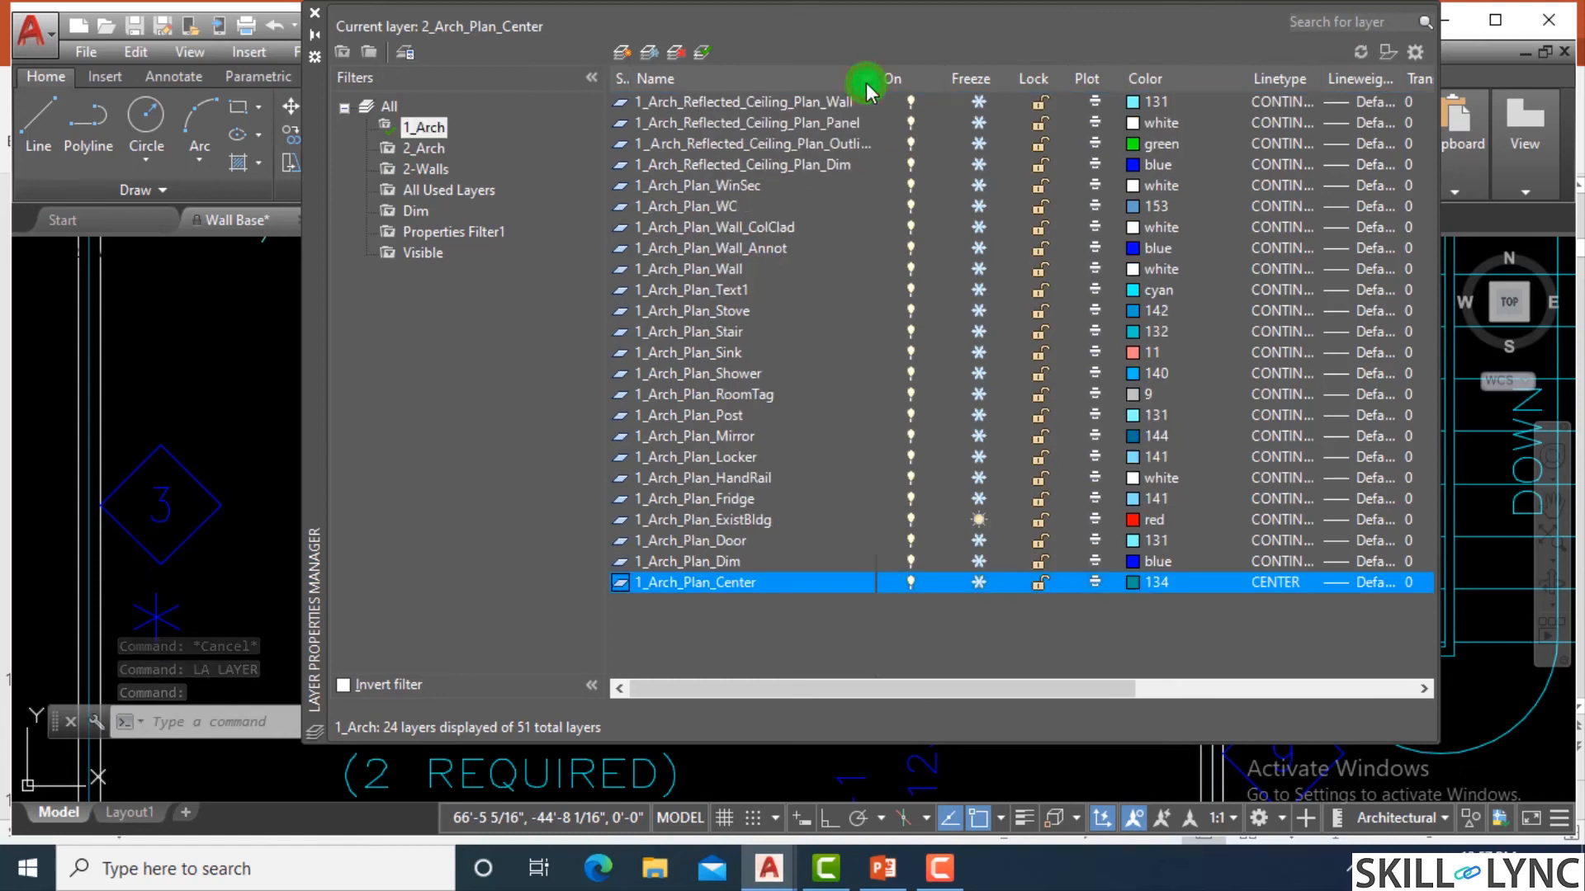
pyautogui.click(743, 394)
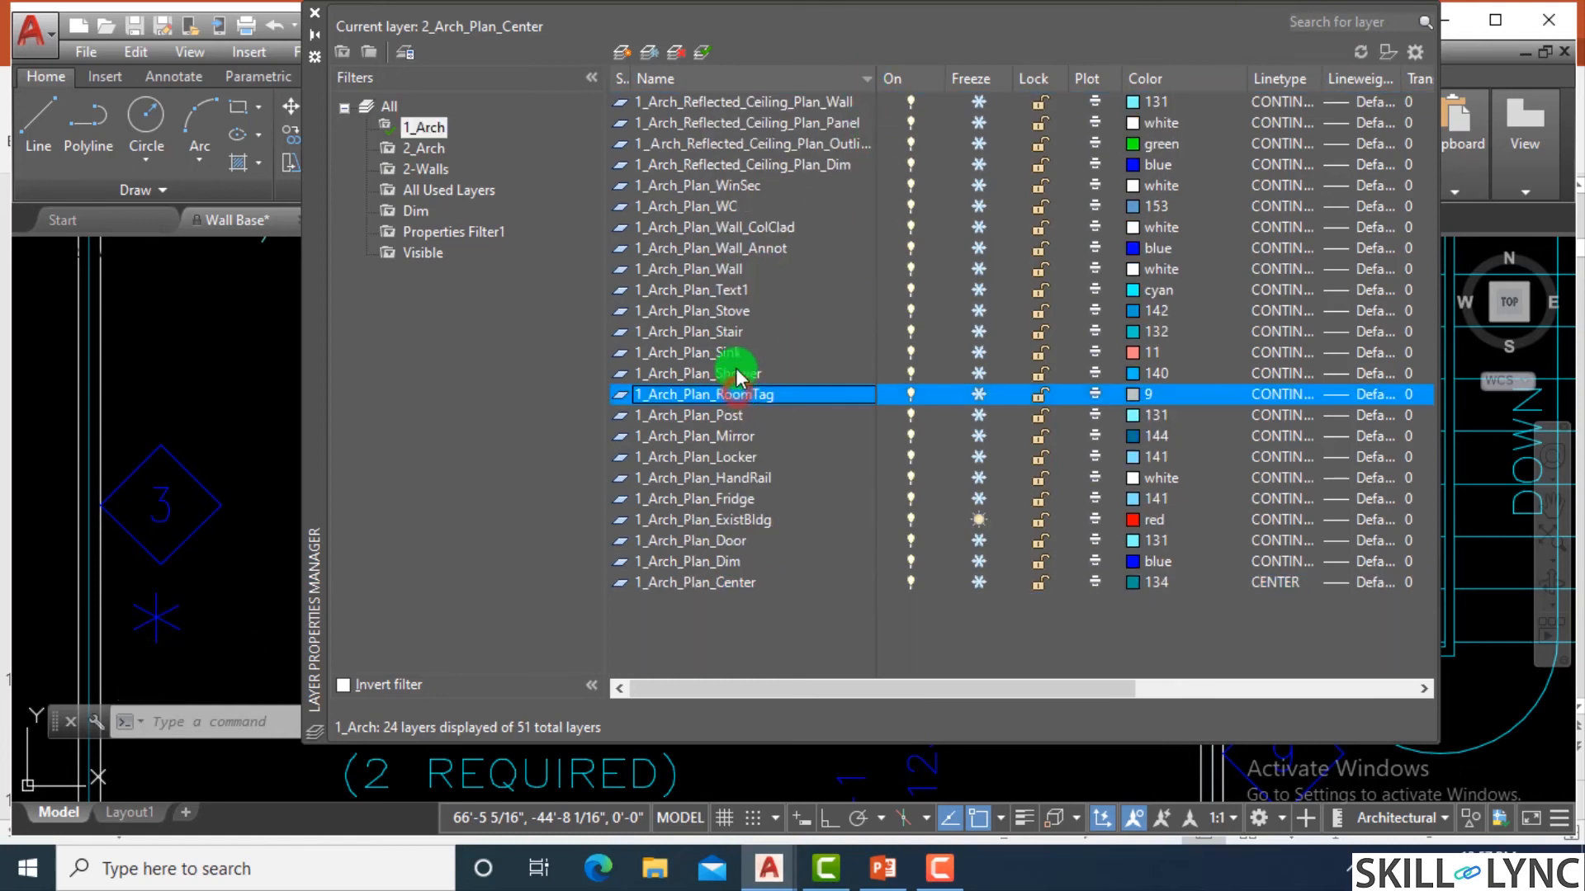
# Show all layers in the Layer Properties Manager, thaw the GRID layer, and close the manager.
pyautogui.click(368, 106)
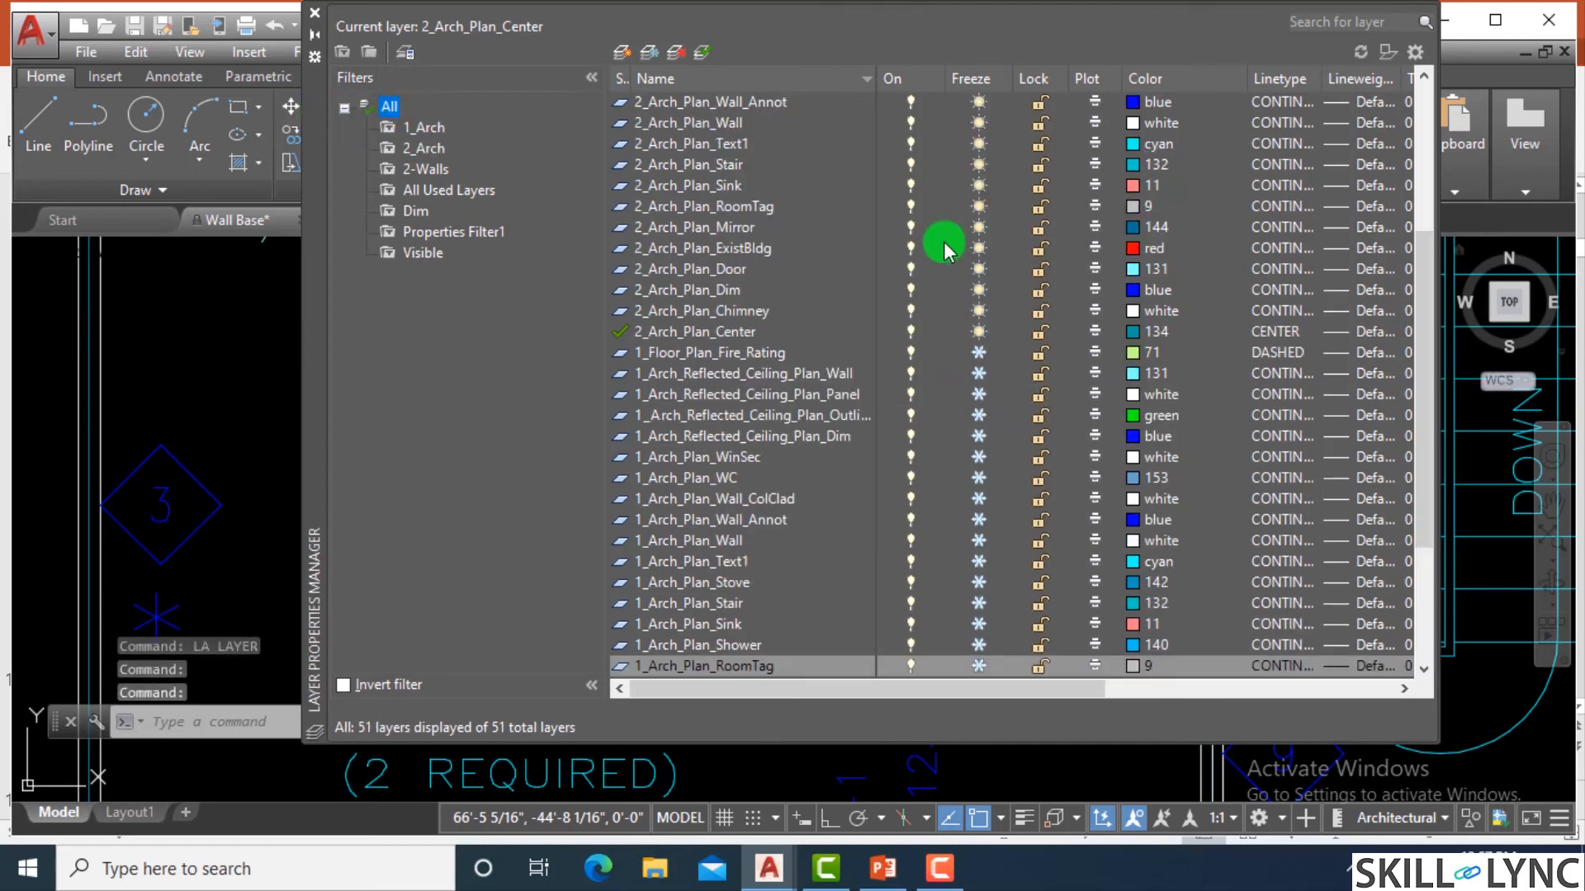
pyautogui.scroll(-2, 755, 640)
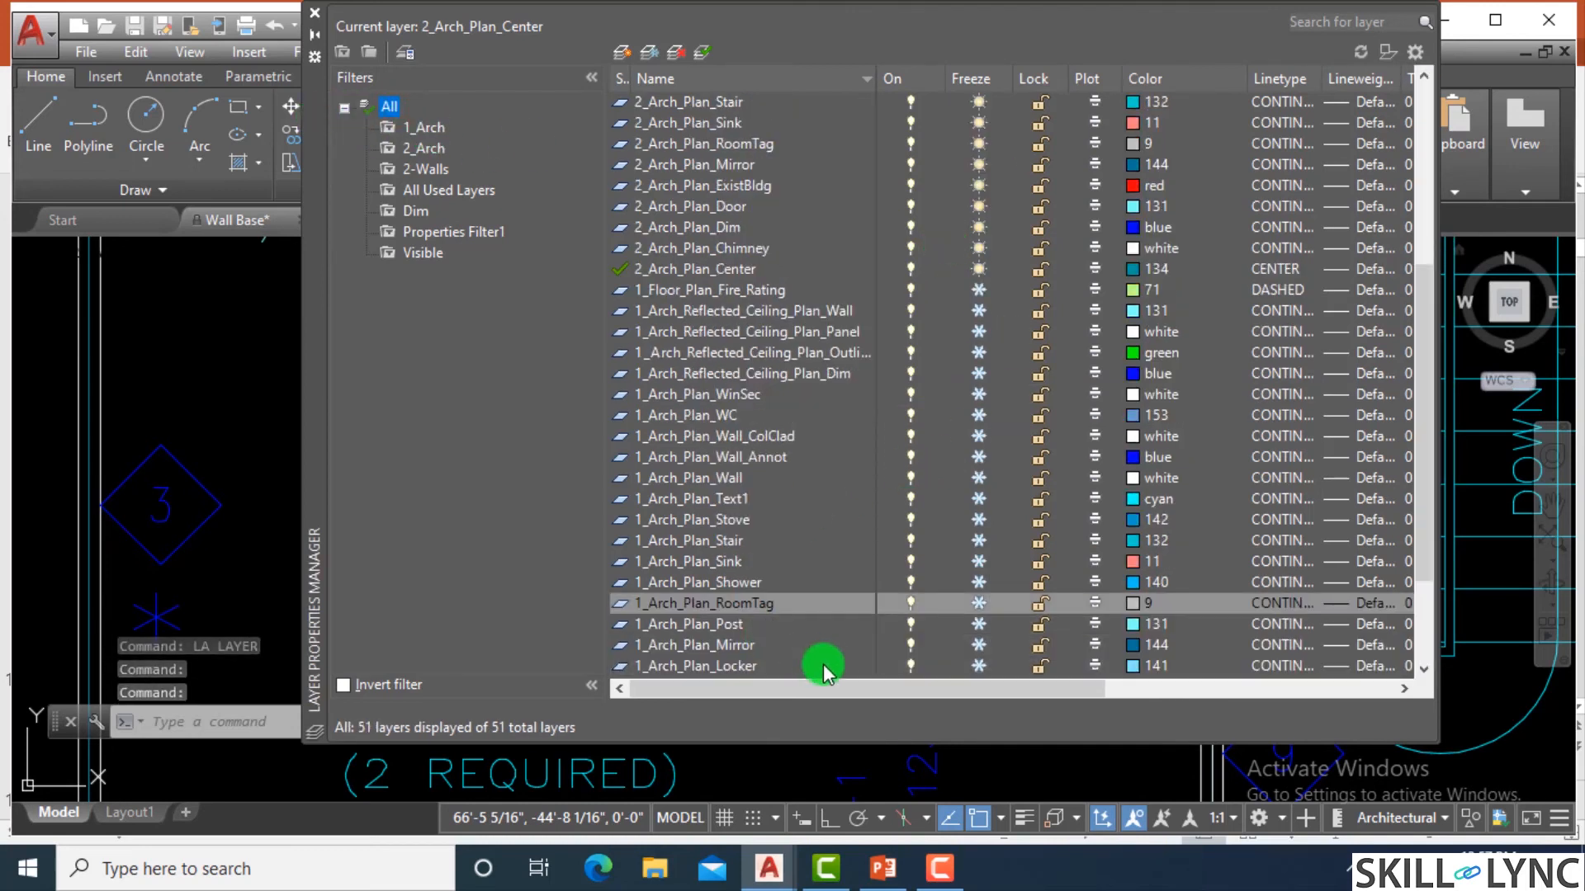
pyautogui.scroll(-2, 830, 664)
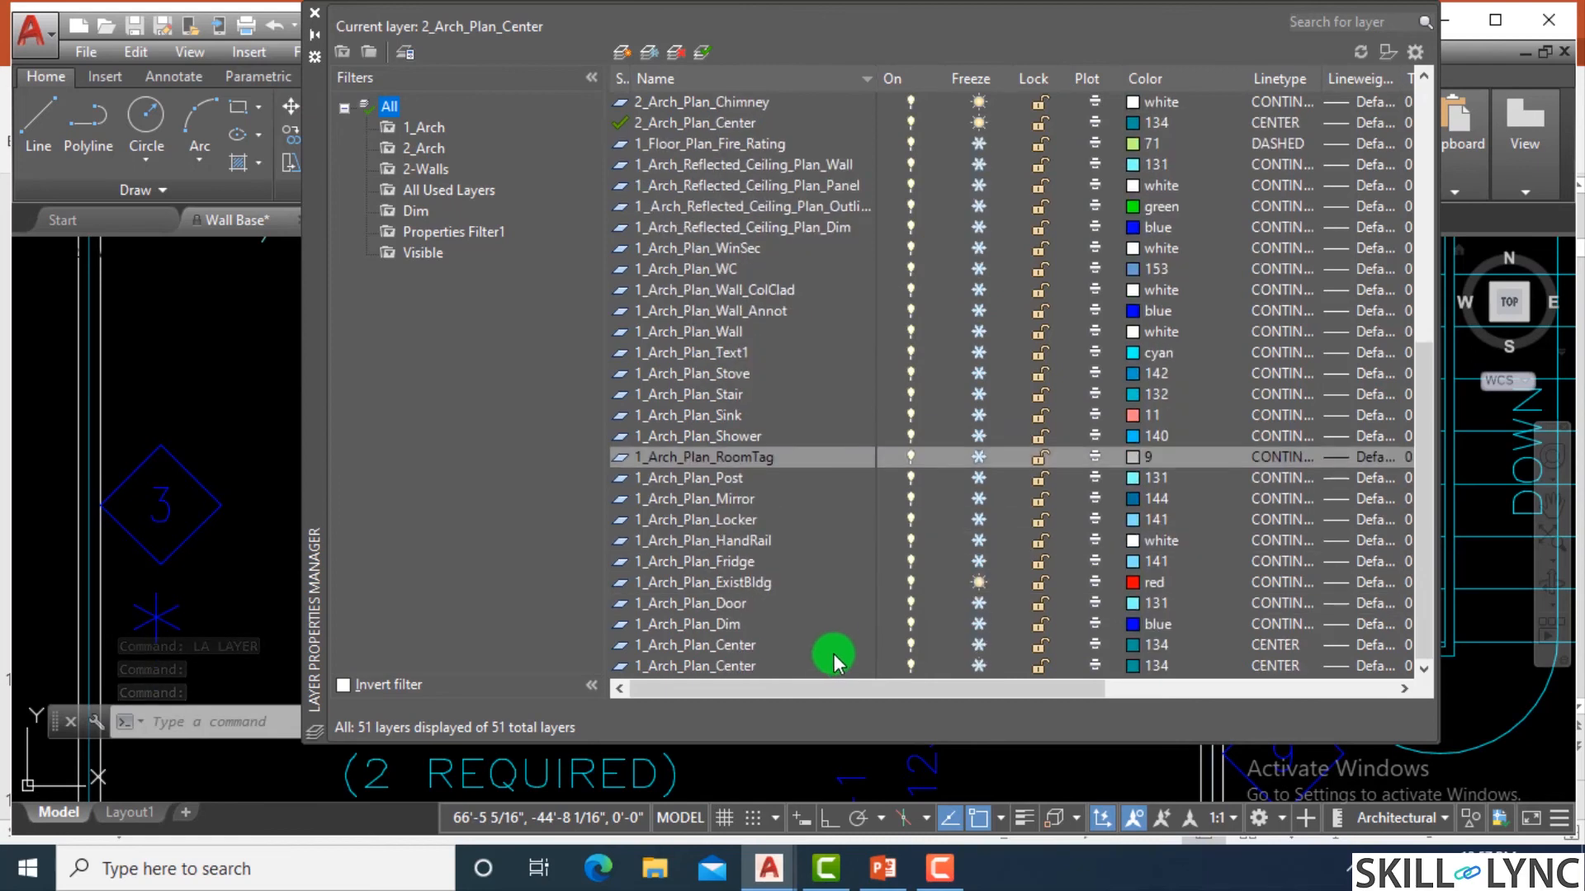
pyautogui.scroll(7, 755, 603)
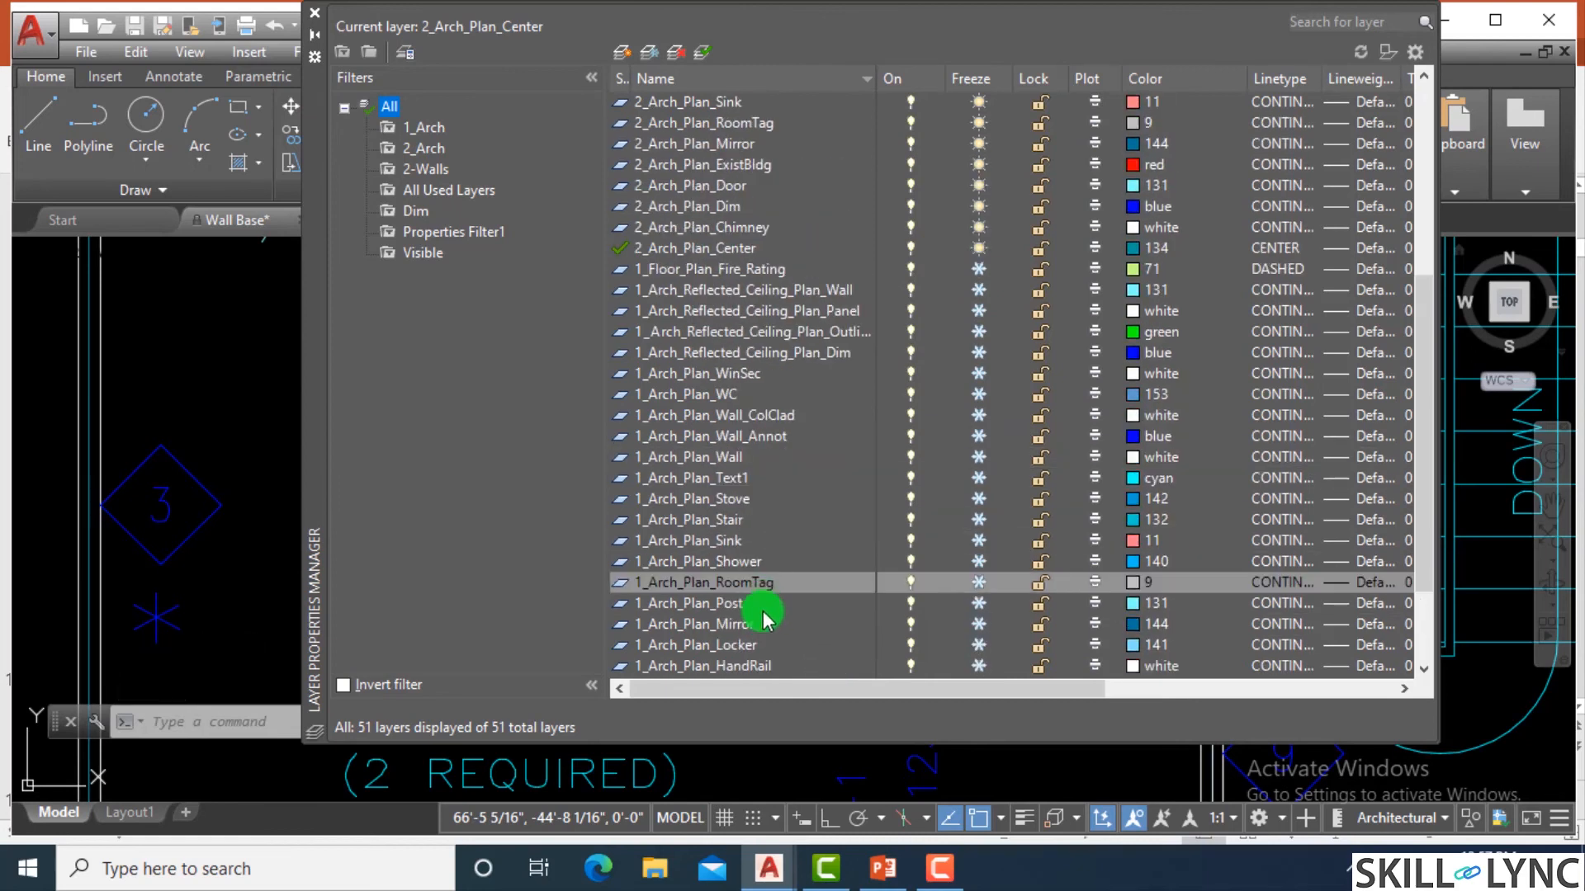
pyautogui.scroll(1, 758, 603)
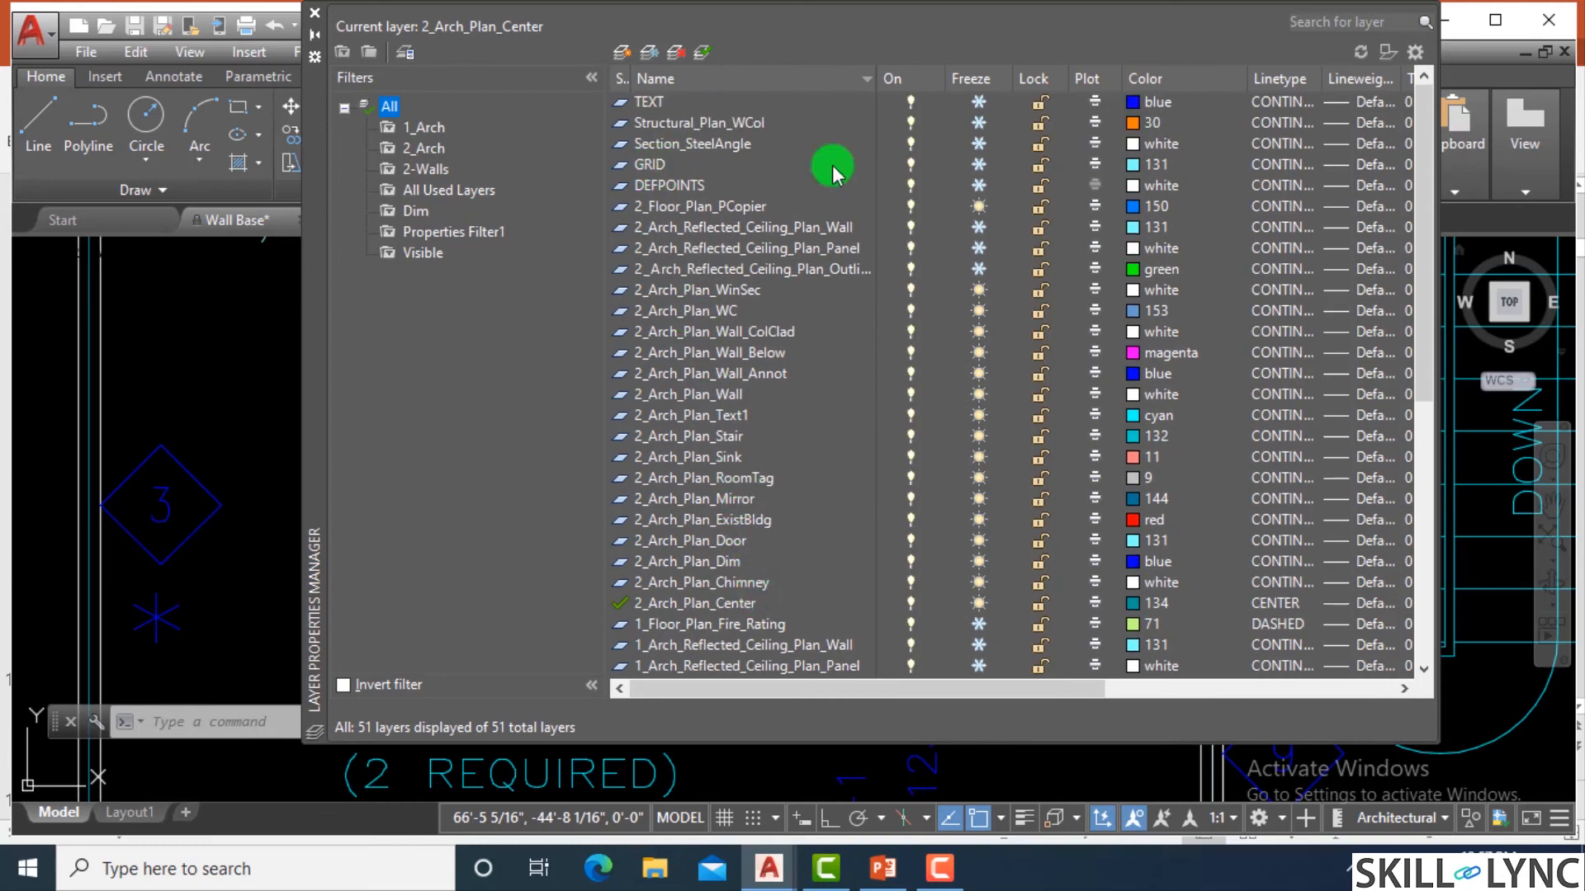
pyautogui.click(982, 168)
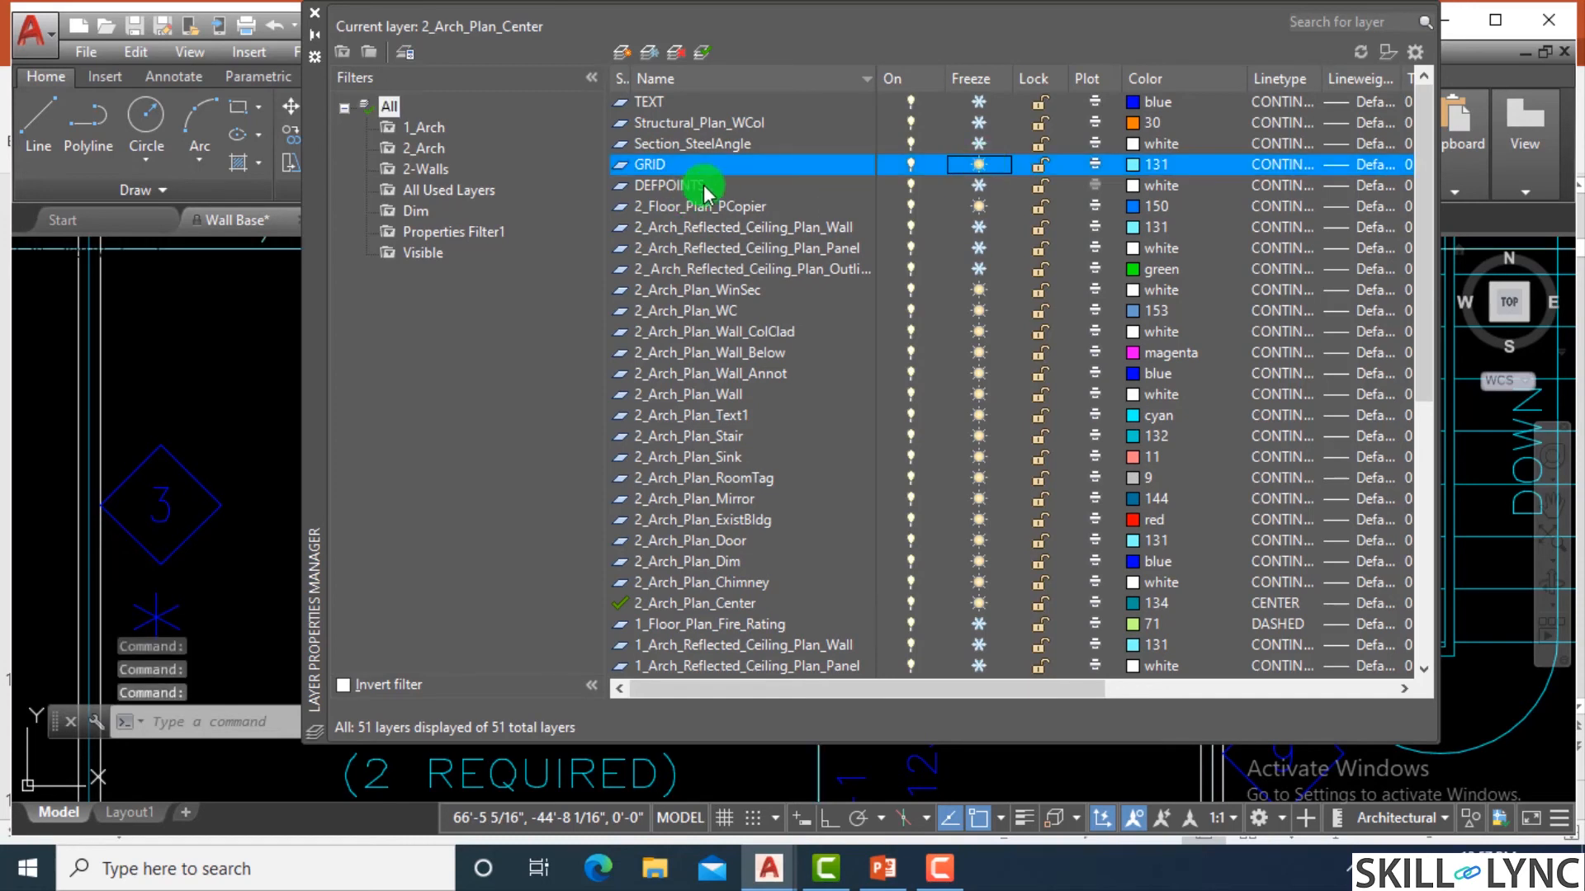
pyautogui.click(321, 17)
# Check which layer the horizontal lines extending east of the stair belong to, and clear the selection.
pyautogui.scroll(-10, 760, 495)
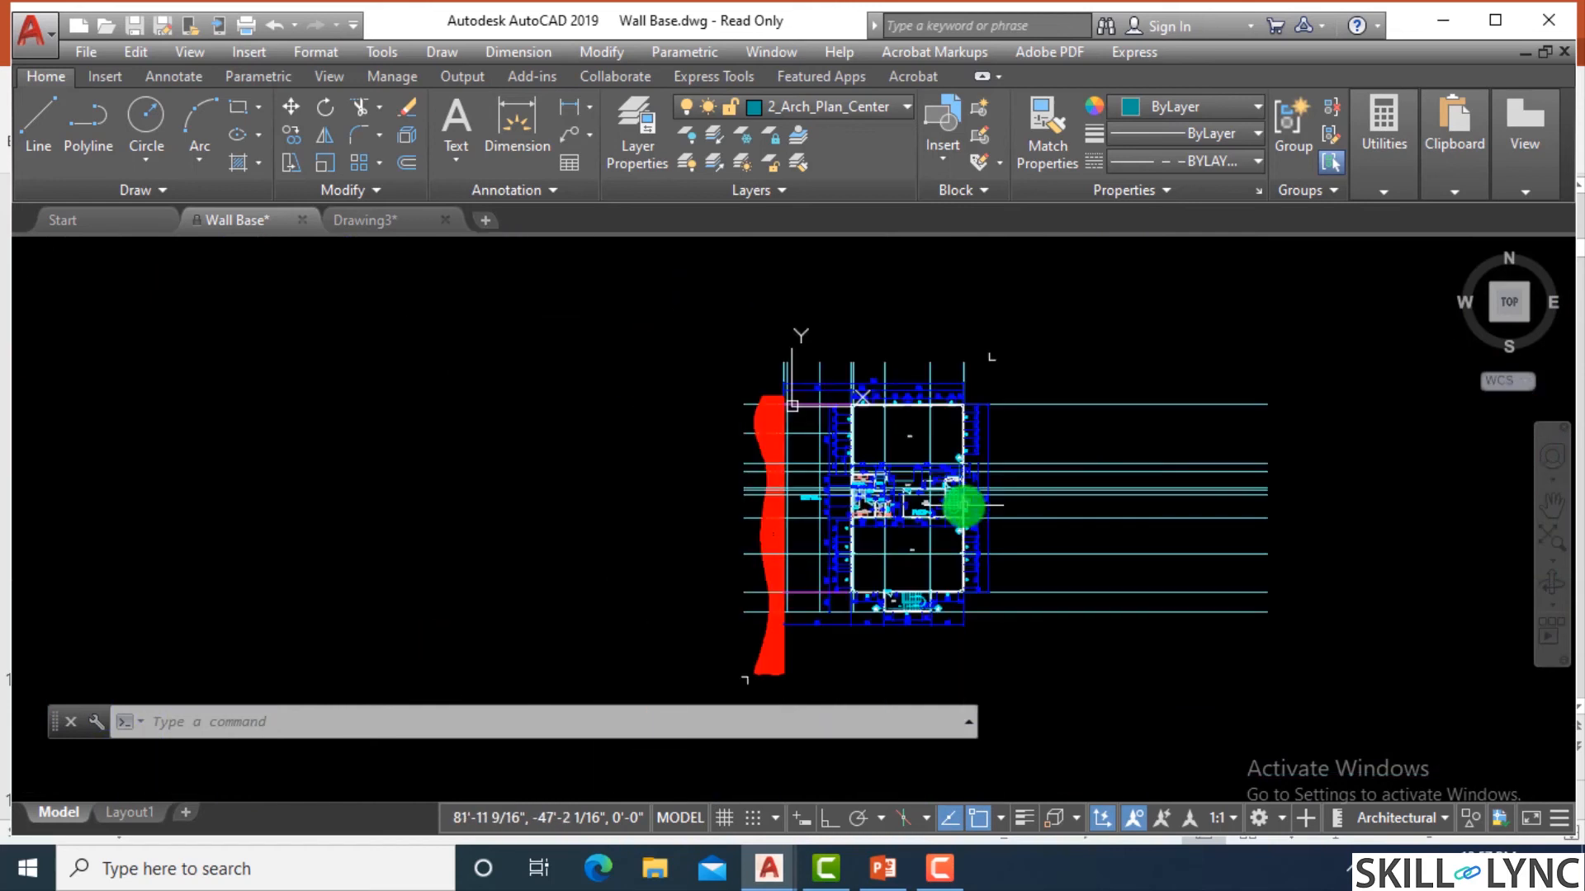
pyautogui.scroll(8, 963, 505)
pyautogui.click(850, 424)
pyautogui.click(746, 314)
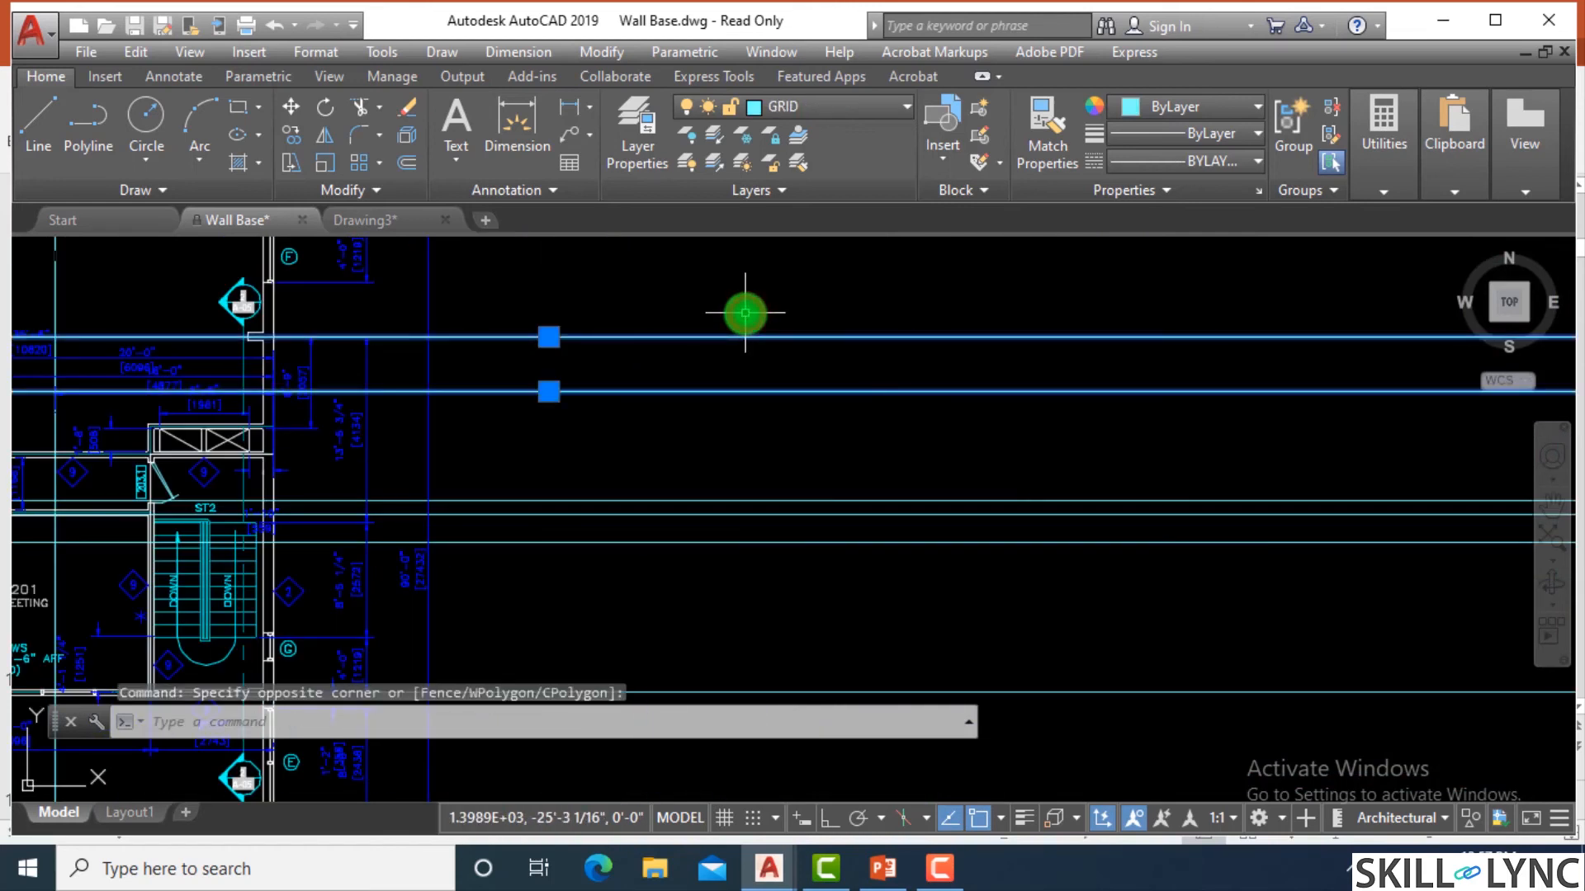
pyautogui.press('Escape')
pyautogui.press('Escape')
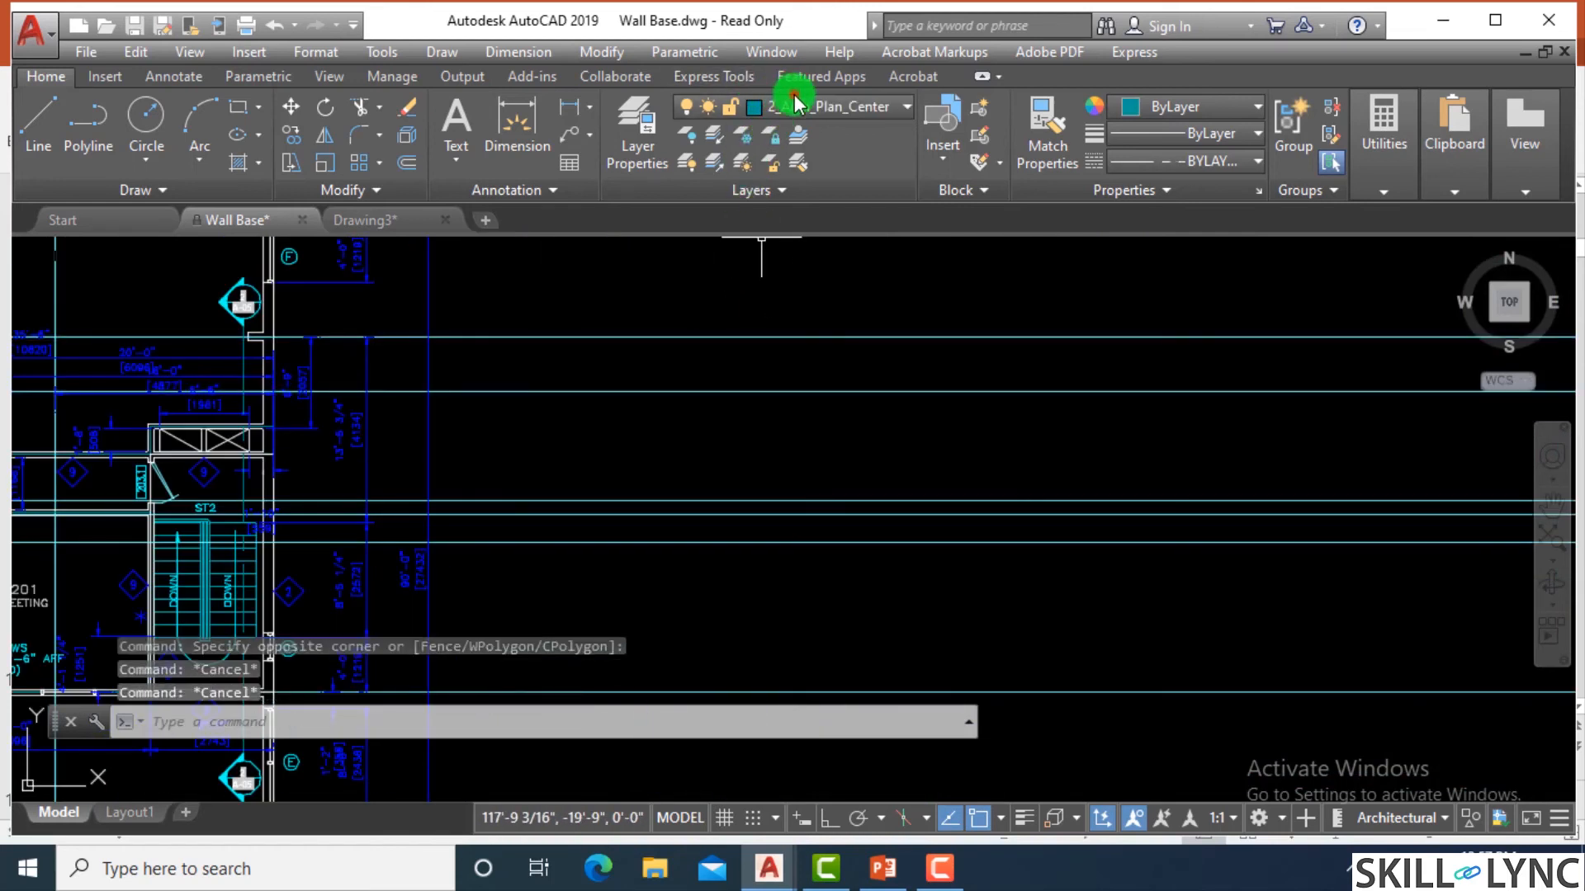
pyautogui.press('Escape')
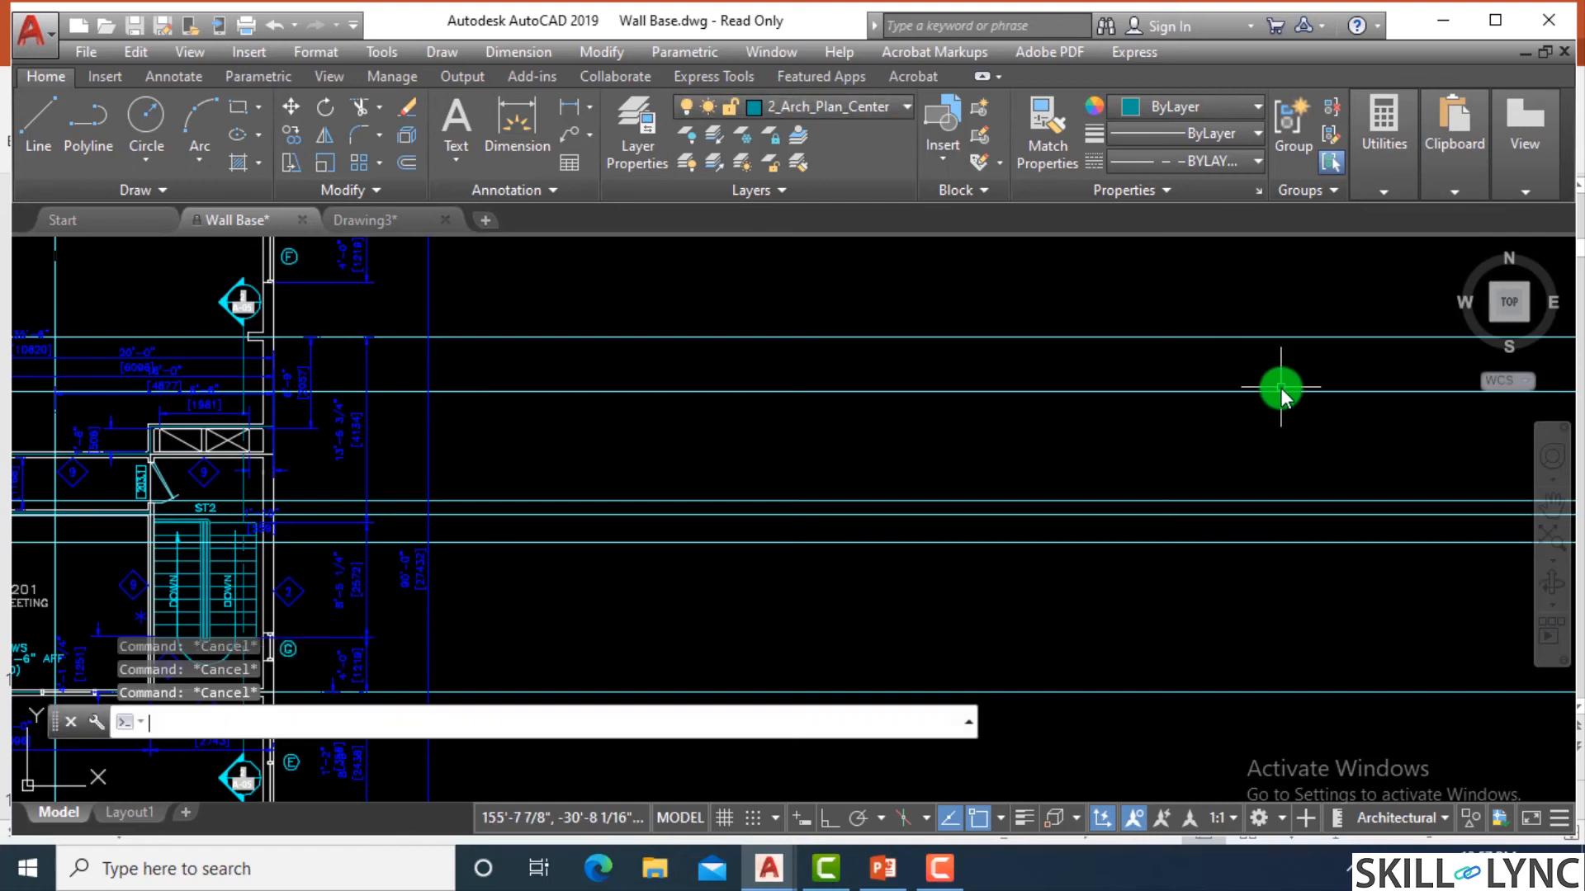
# Lock the GRID layer in the Layer Properties Manager and close the manager.
pyautogui.write('LA')
pyautogui.press('Return')
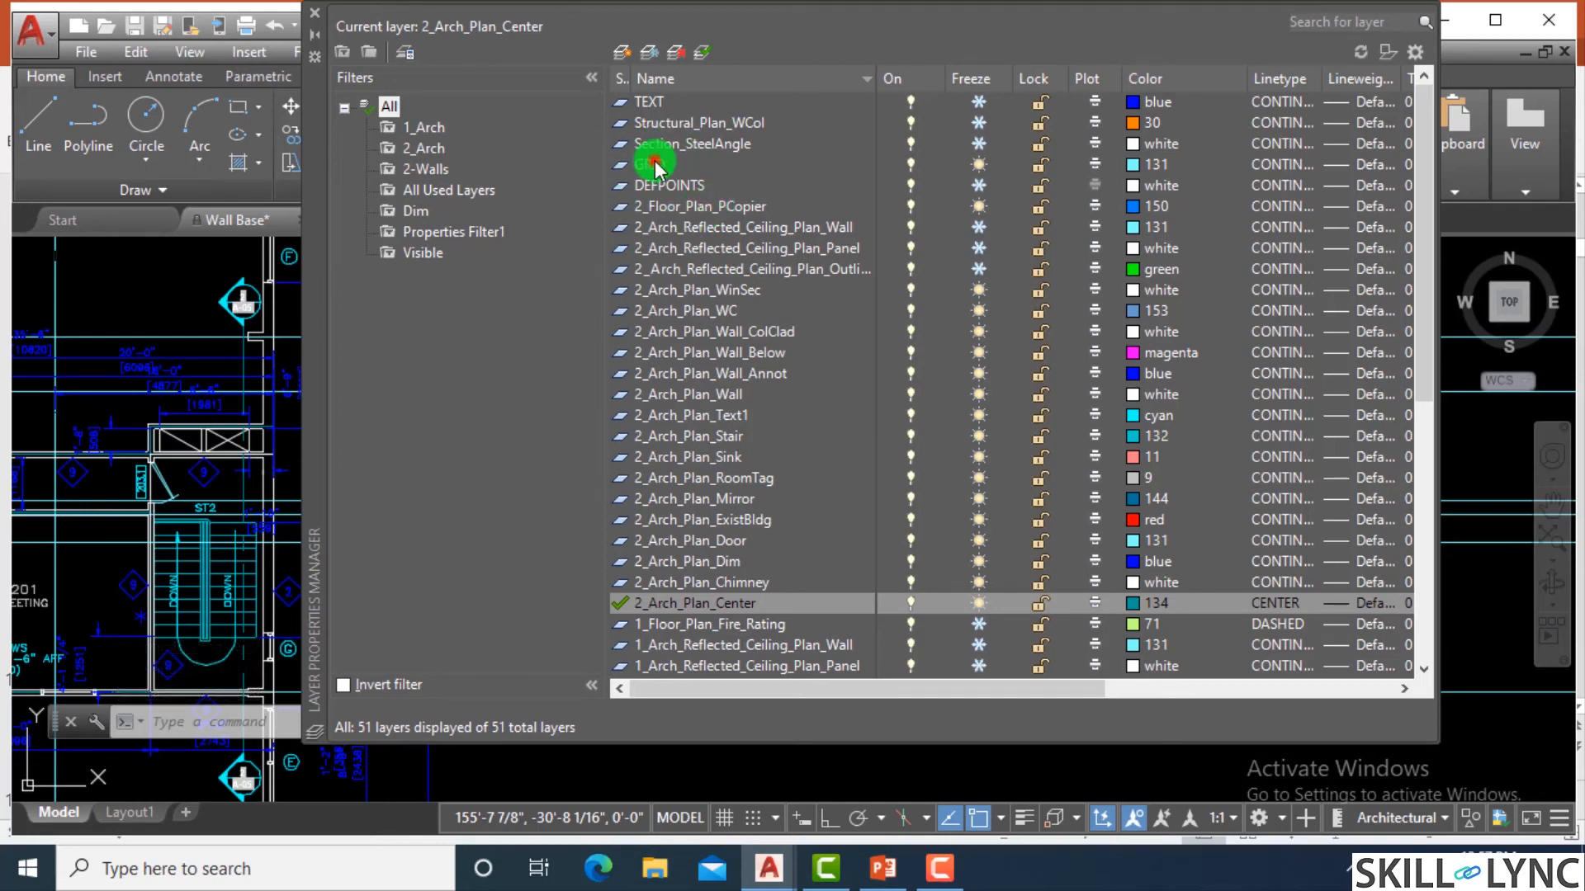
pyautogui.click(655, 164)
pyautogui.click(1042, 164)
pyautogui.click(316, 18)
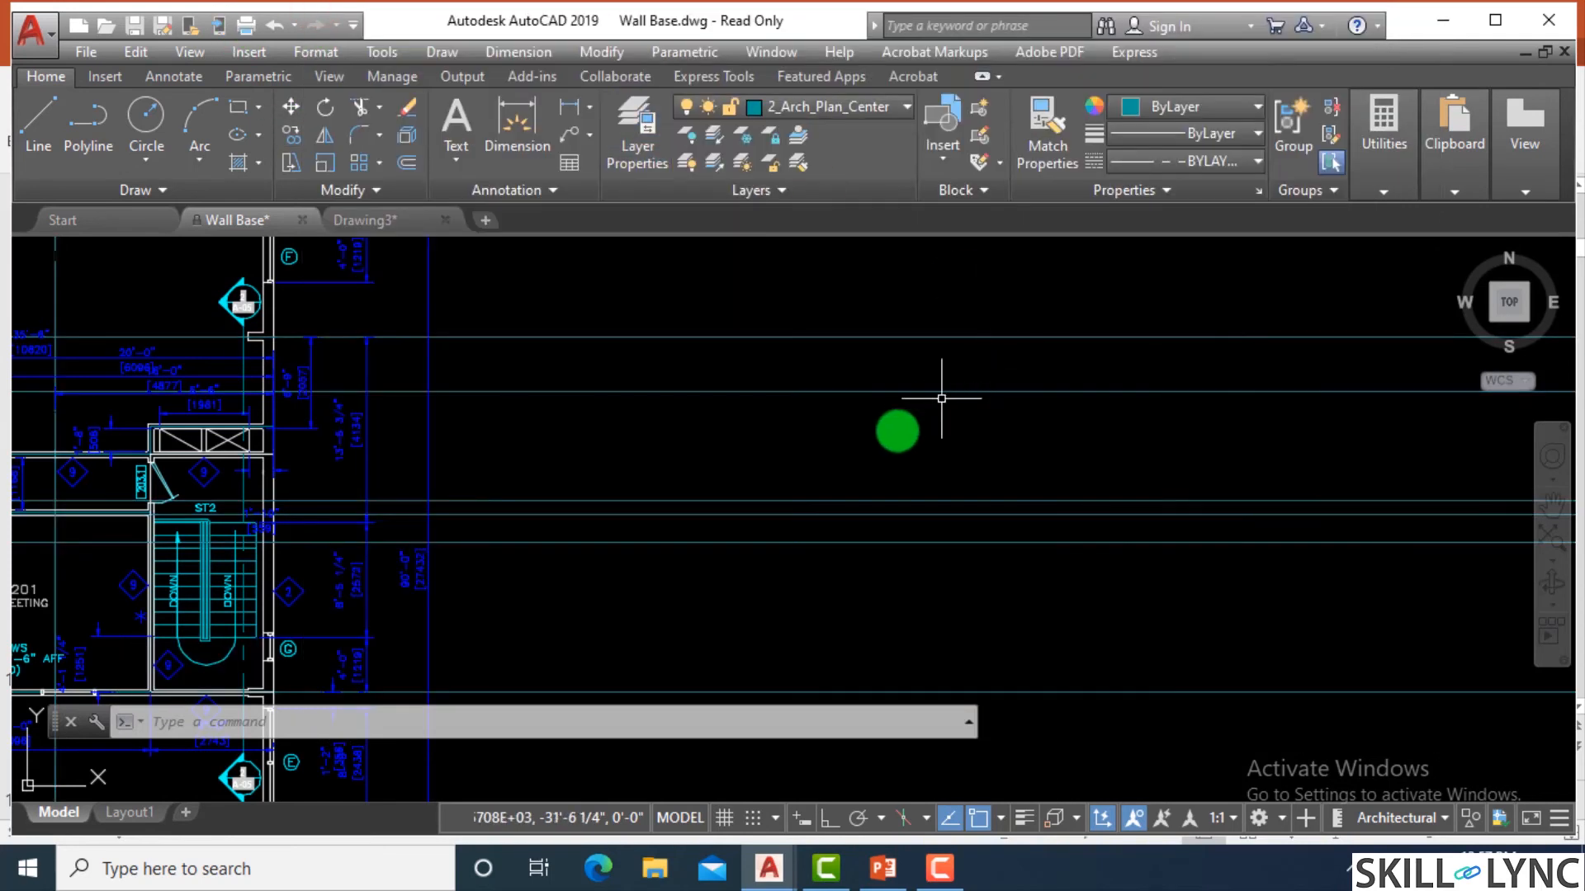
# Try twice to delete the group of closely spaced horizontal lines on the locked GRID layer.
pyautogui.click(766, 583)
pyautogui.click(714, 465)
pyautogui.press('Delete')
pyautogui.click(807, 487)
pyautogui.click(715, 577)
pyautogui.press('Delete')
# Check the layer of the dimension just west of the women's washroom, and clear the selection.
pyautogui.moveTo(817, 514); pyautogui.dragTo(1364, 527, button='middle')
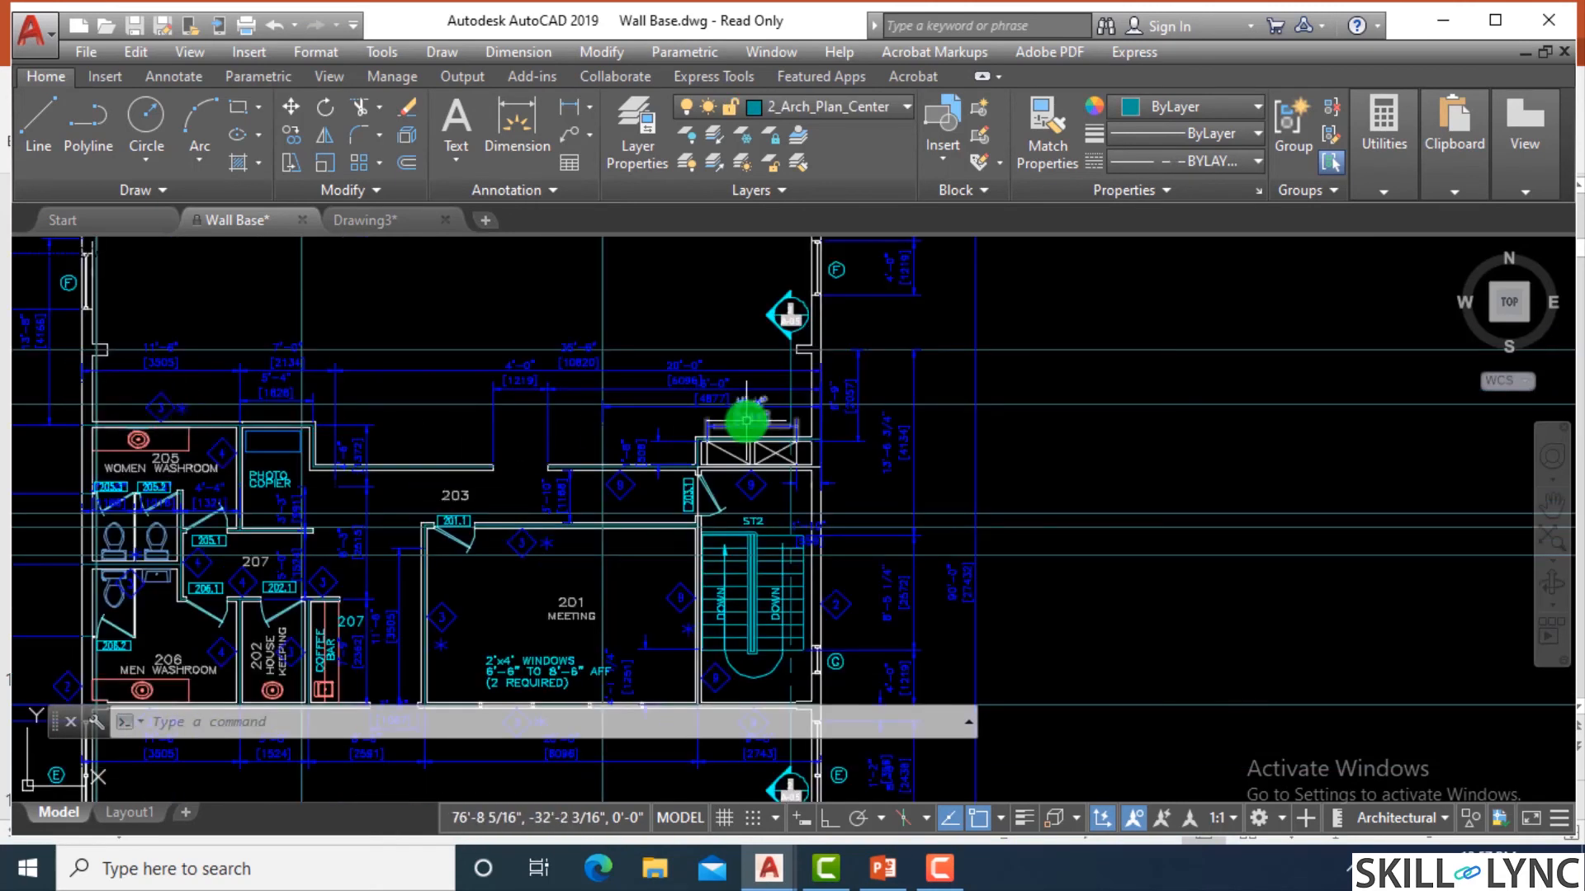
pyautogui.moveTo(746, 421); pyautogui.dragTo(1071, 378, button='middle')
pyautogui.click(252, 416)
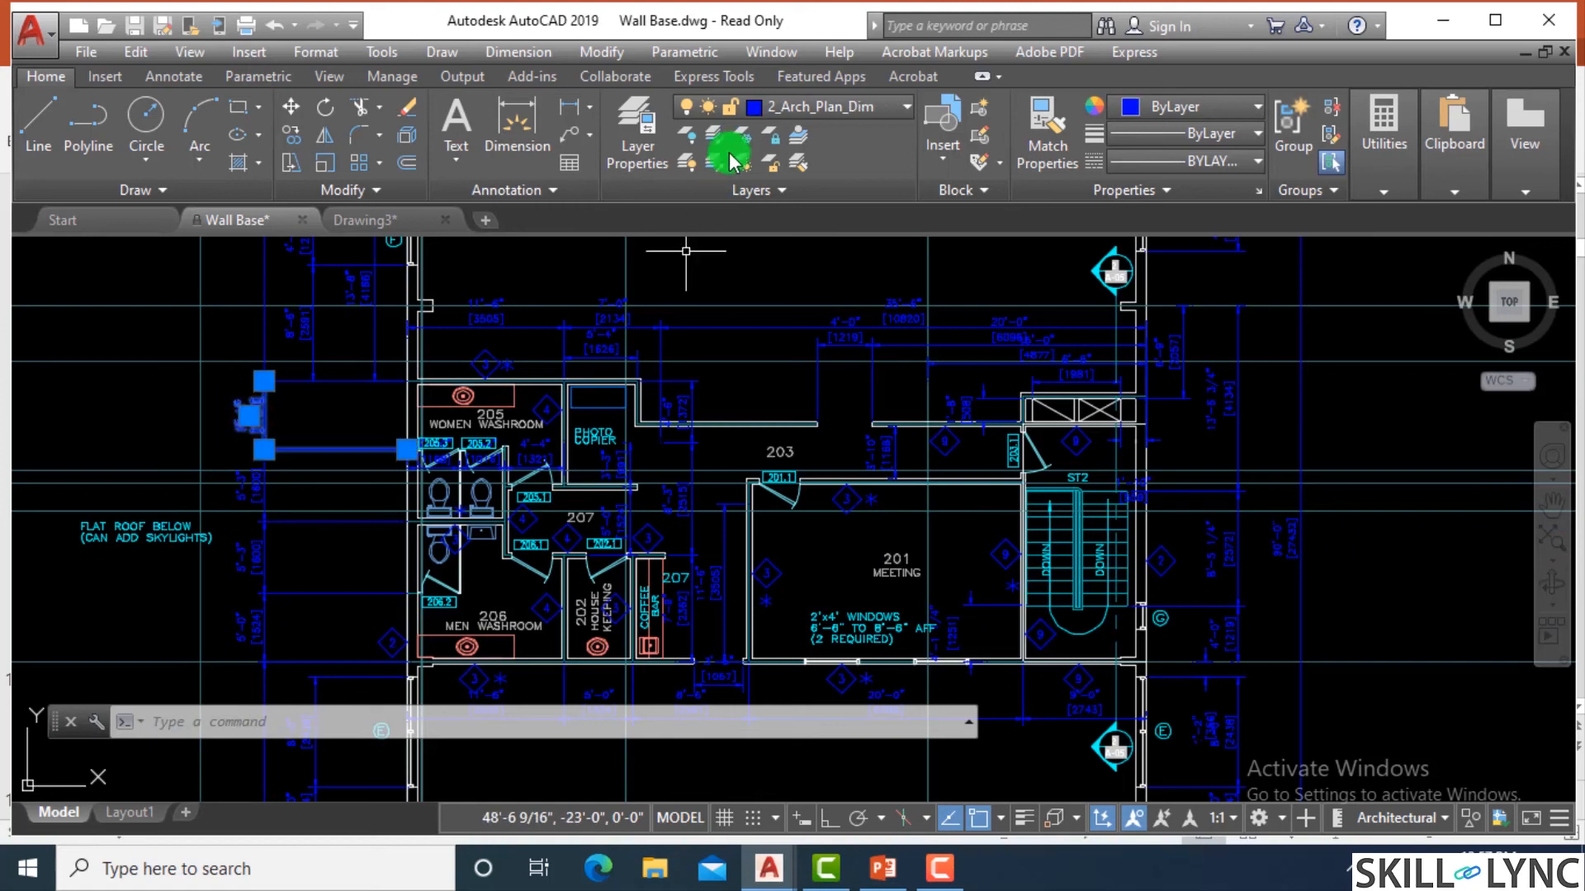
pyautogui.press('Escape')
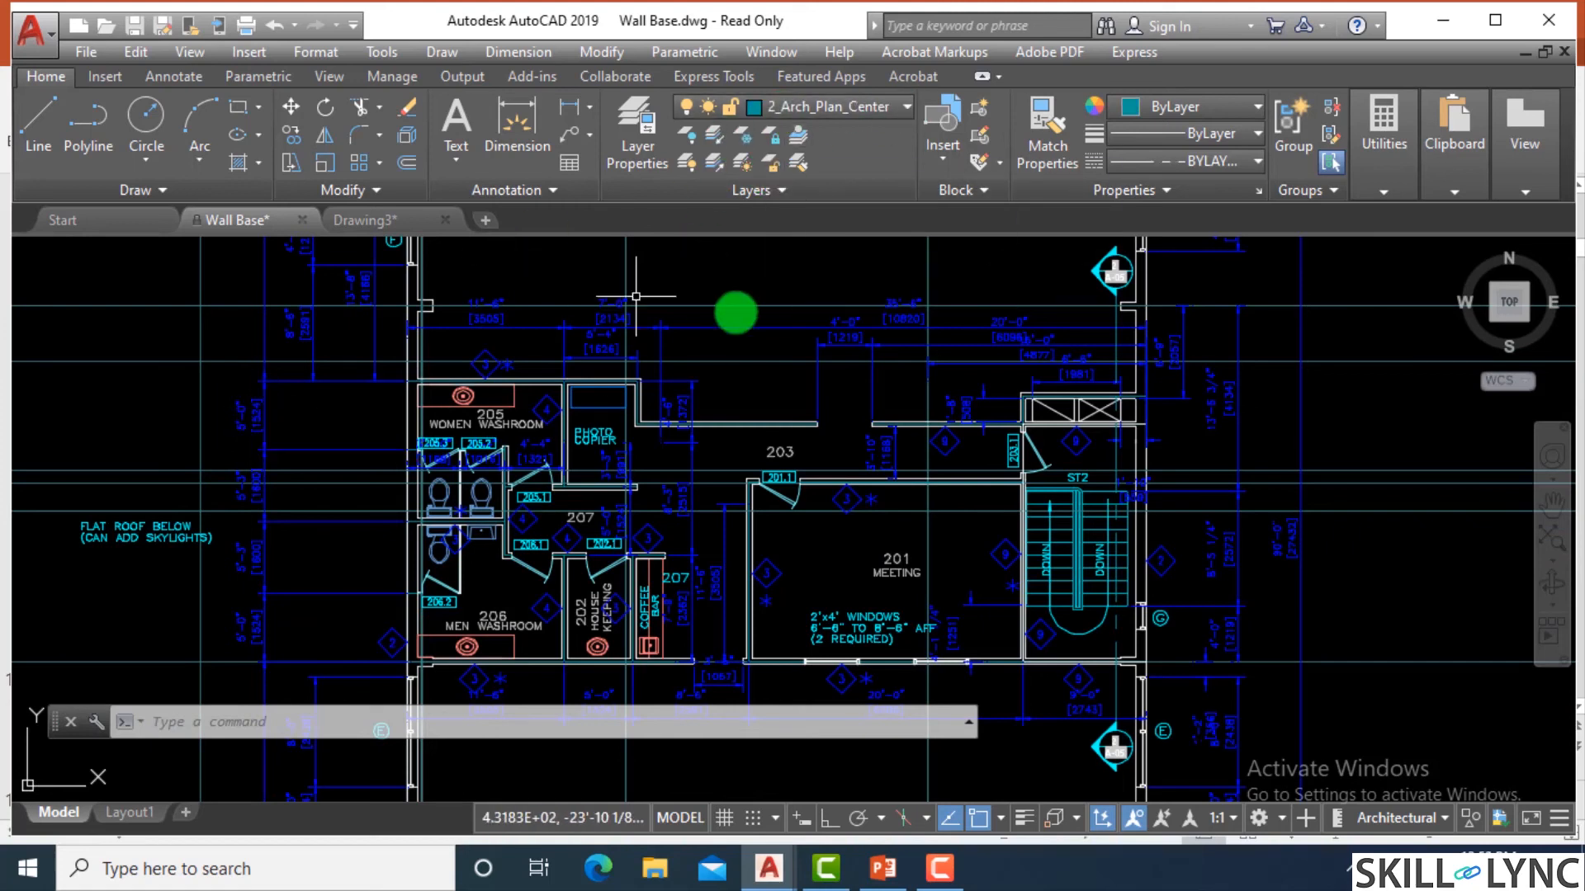
# Sort the full layer list in the Layer Properties Manager by ascending name and look through its entries.
pyautogui.write('la')
pyautogui.press('Return')
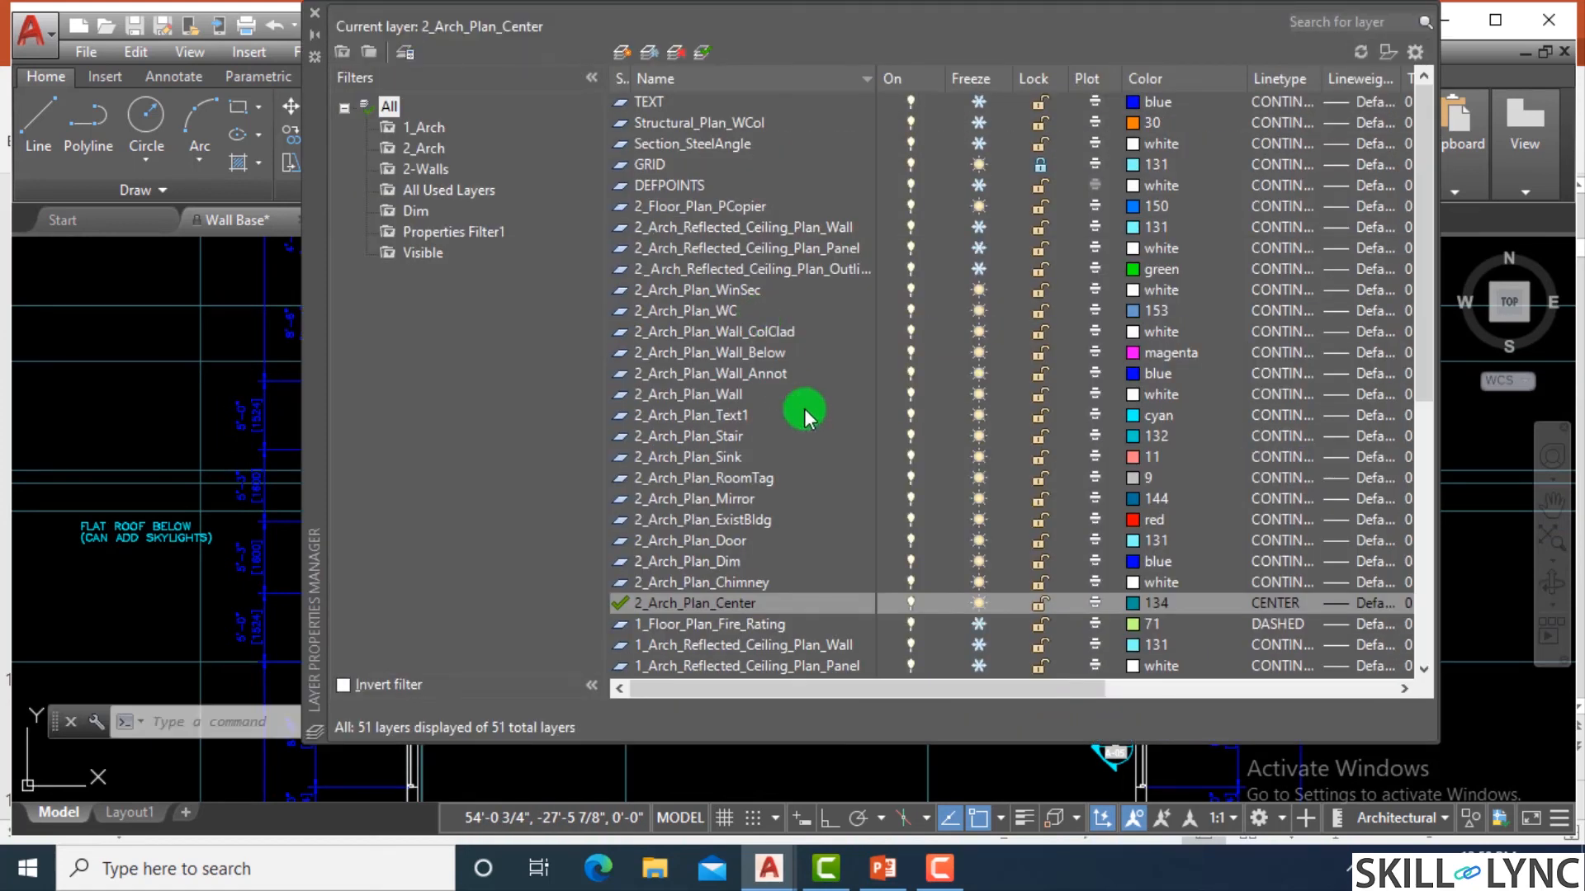
pyautogui.scroll(-1, 743, 442)
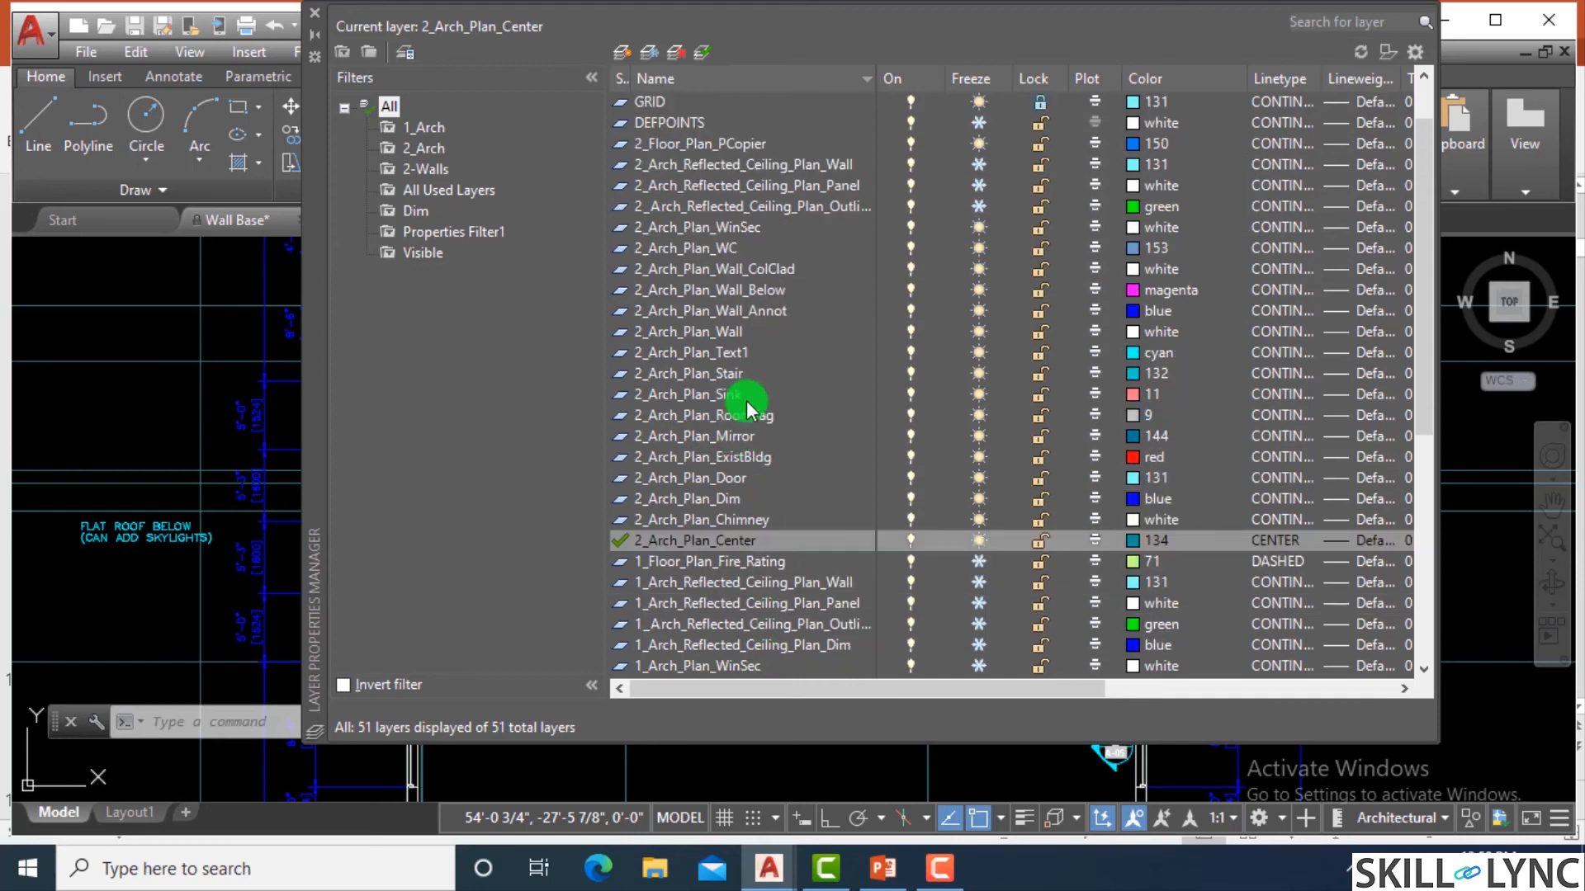
pyautogui.scroll(1, 747, 425)
pyautogui.click(863, 72)
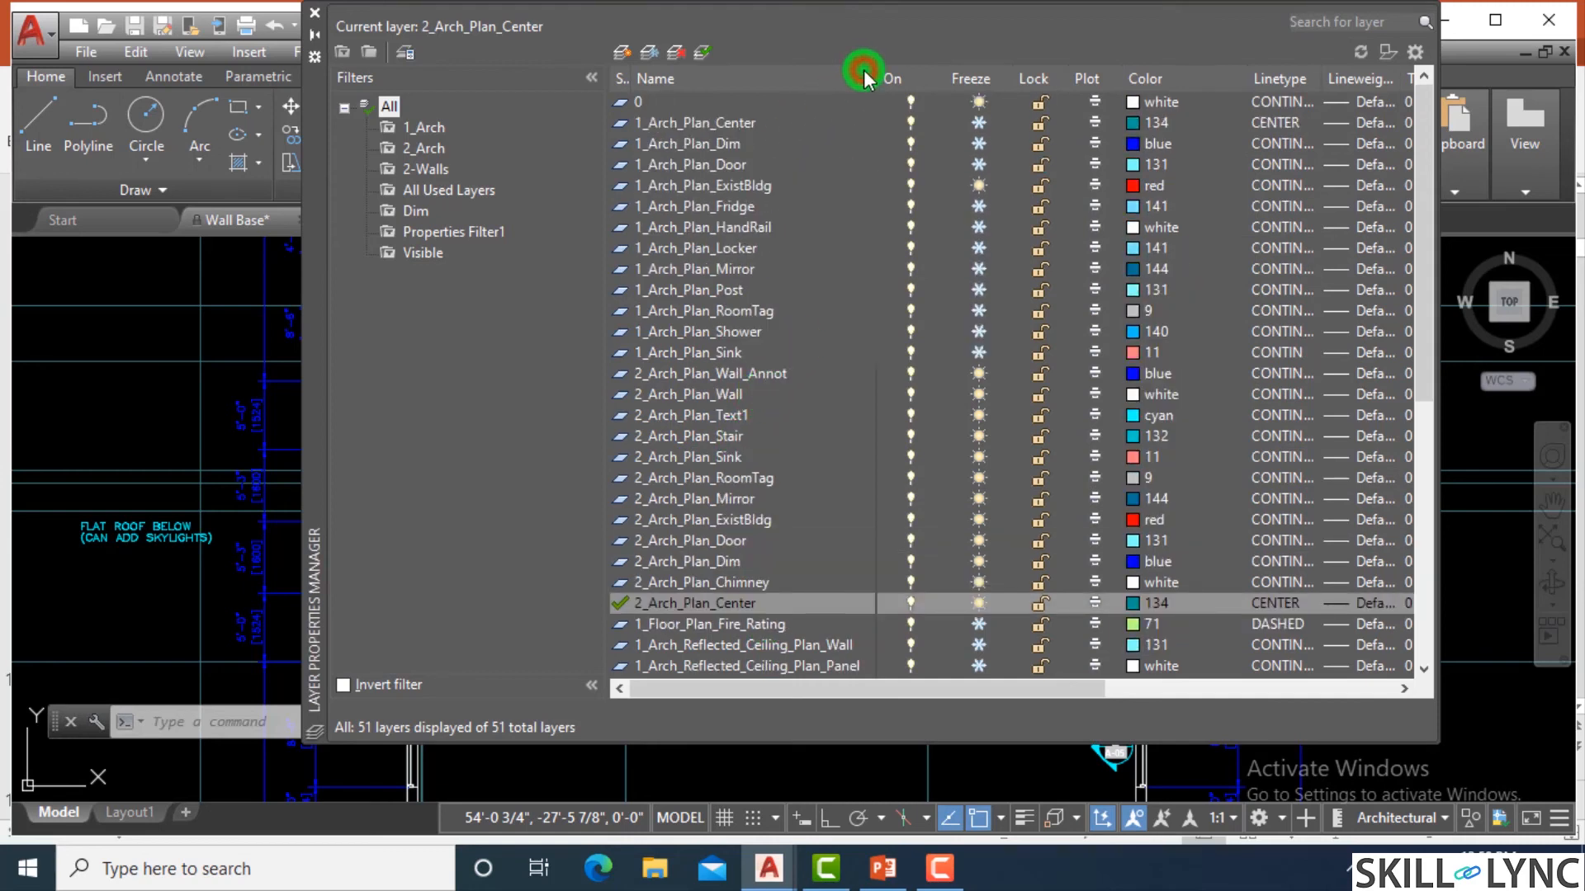
pyautogui.click(864, 74)
pyautogui.click(863, 75)
pyautogui.scroll(-3, 714, 247)
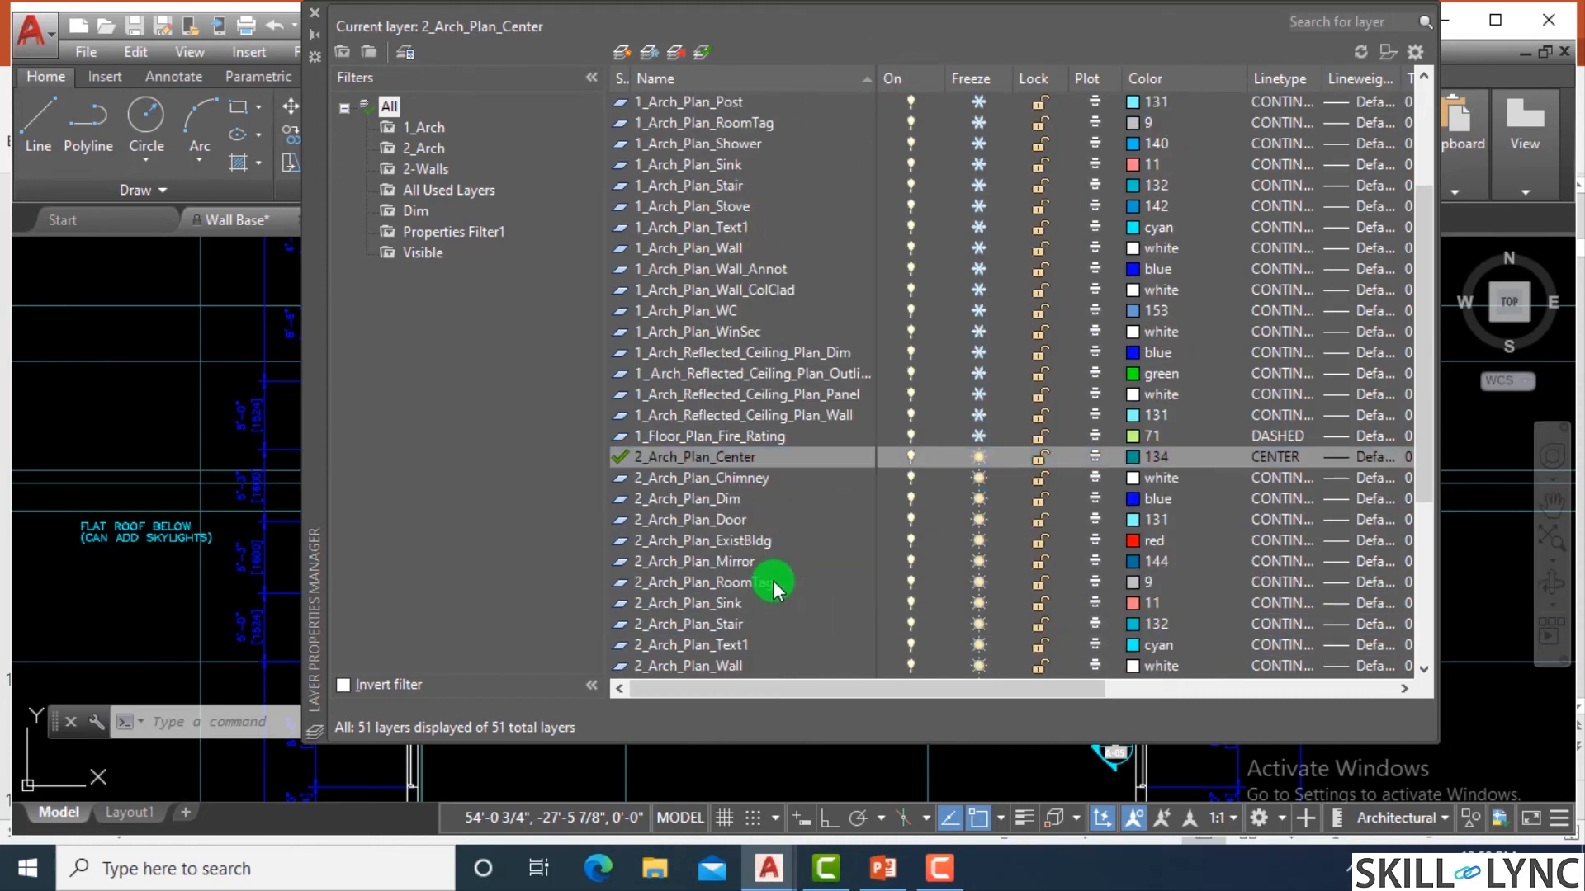
pyautogui.scroll(-3, 772, 582)
pyautogui.scroll(-2, 773, 582)
pyautogui.scroll(8, 773, 583)
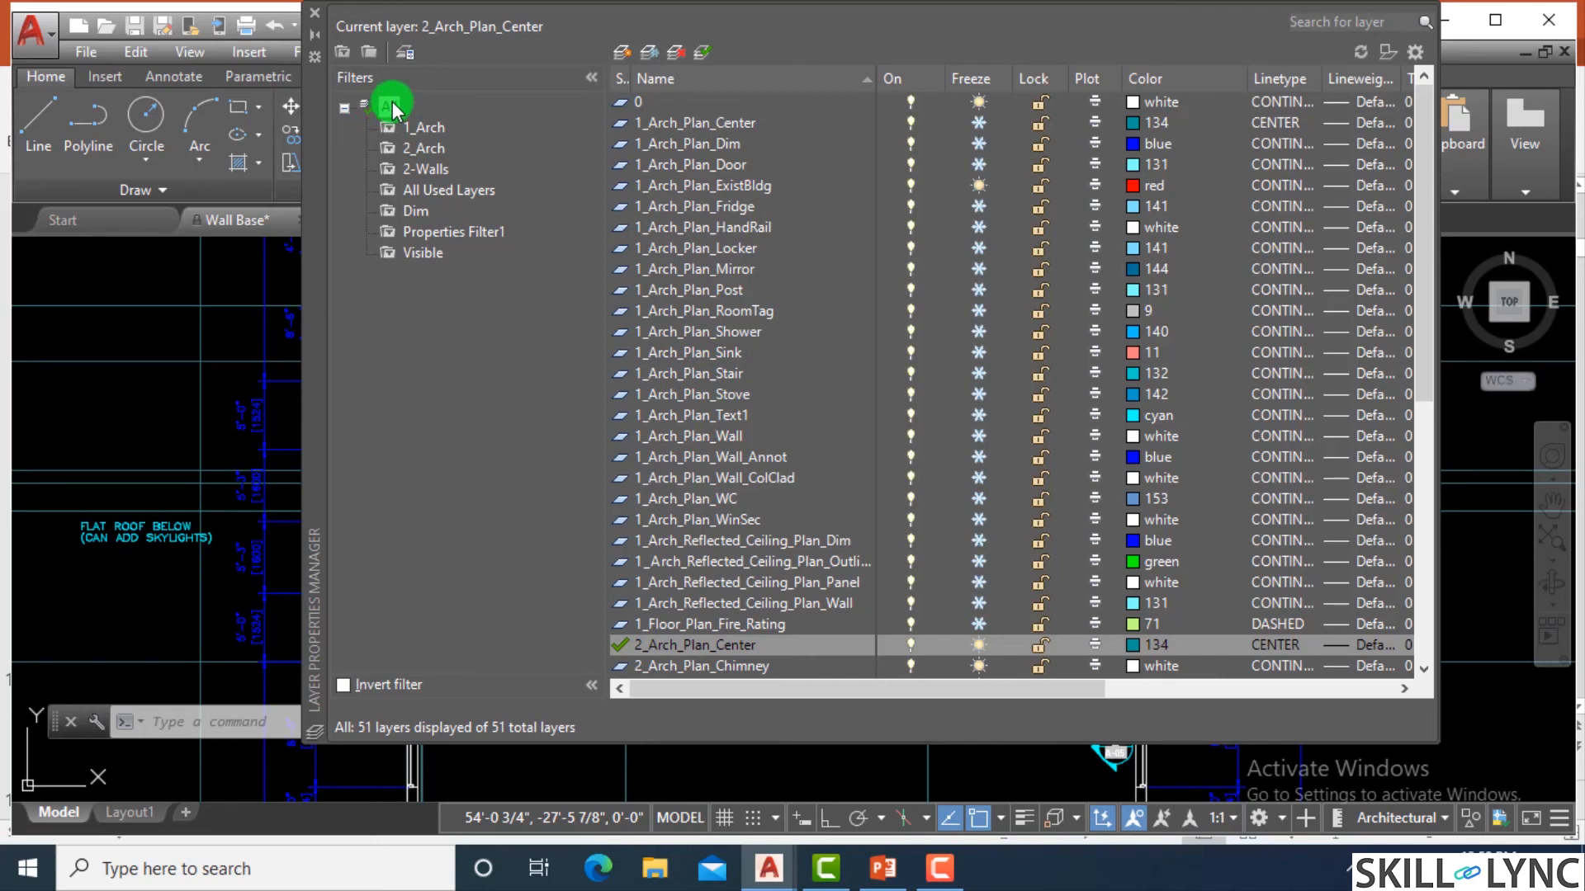
# Filter the layer list to All Used Layers and review the listed layers.
pyautogui.click(456, 192)
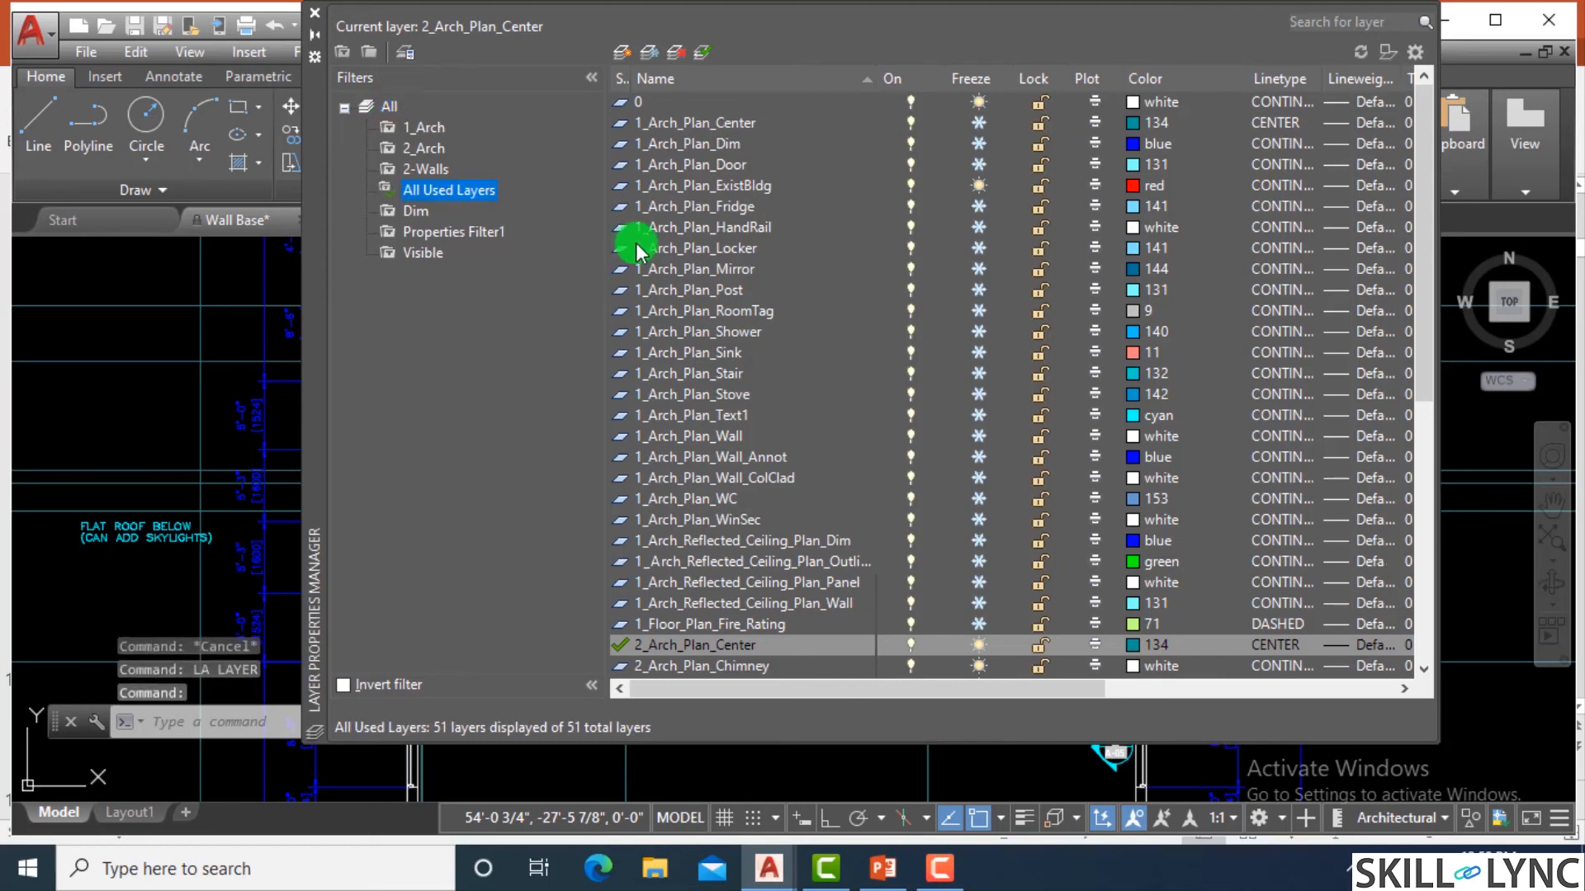
pyautogui.scroll(-2, 776, 322)
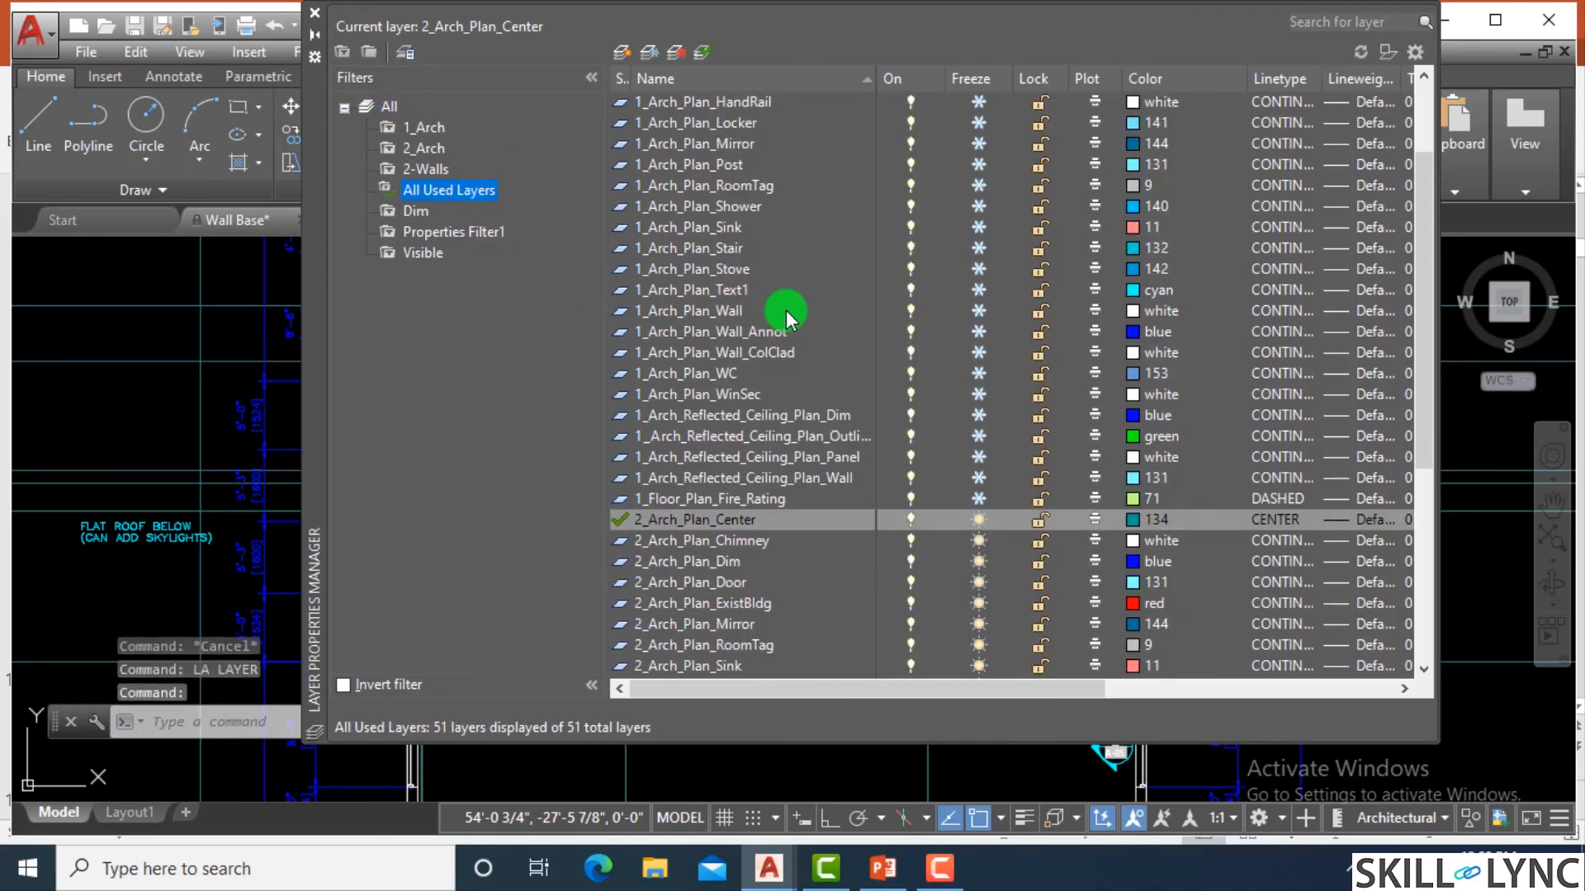
pyautogui.scroll(-6, 785, 318)
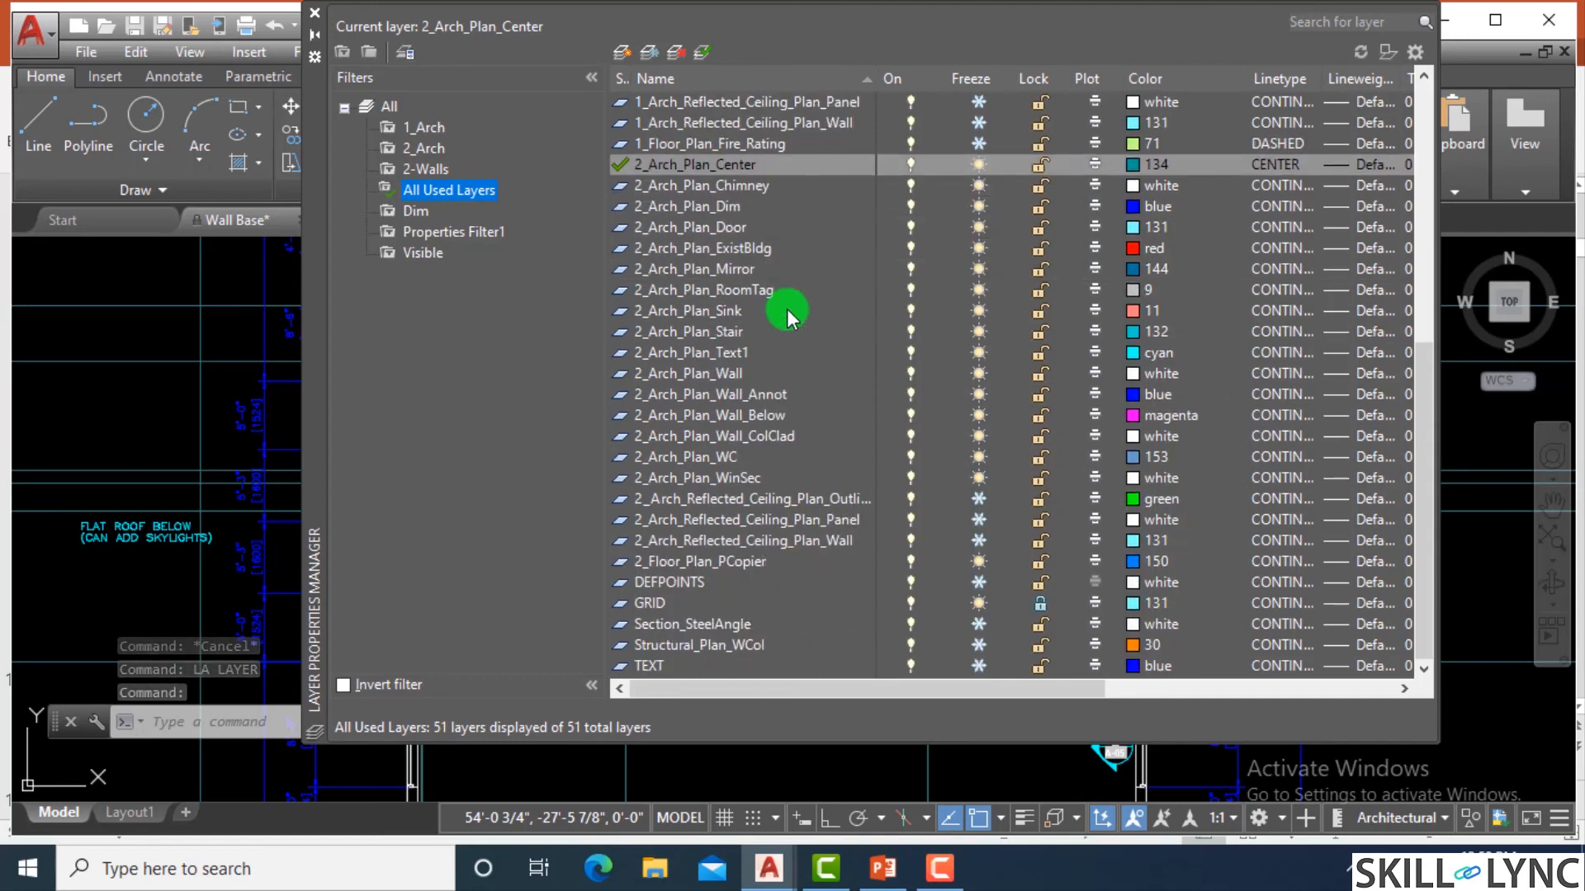
pyautogui.scroll(7, 786, 318)
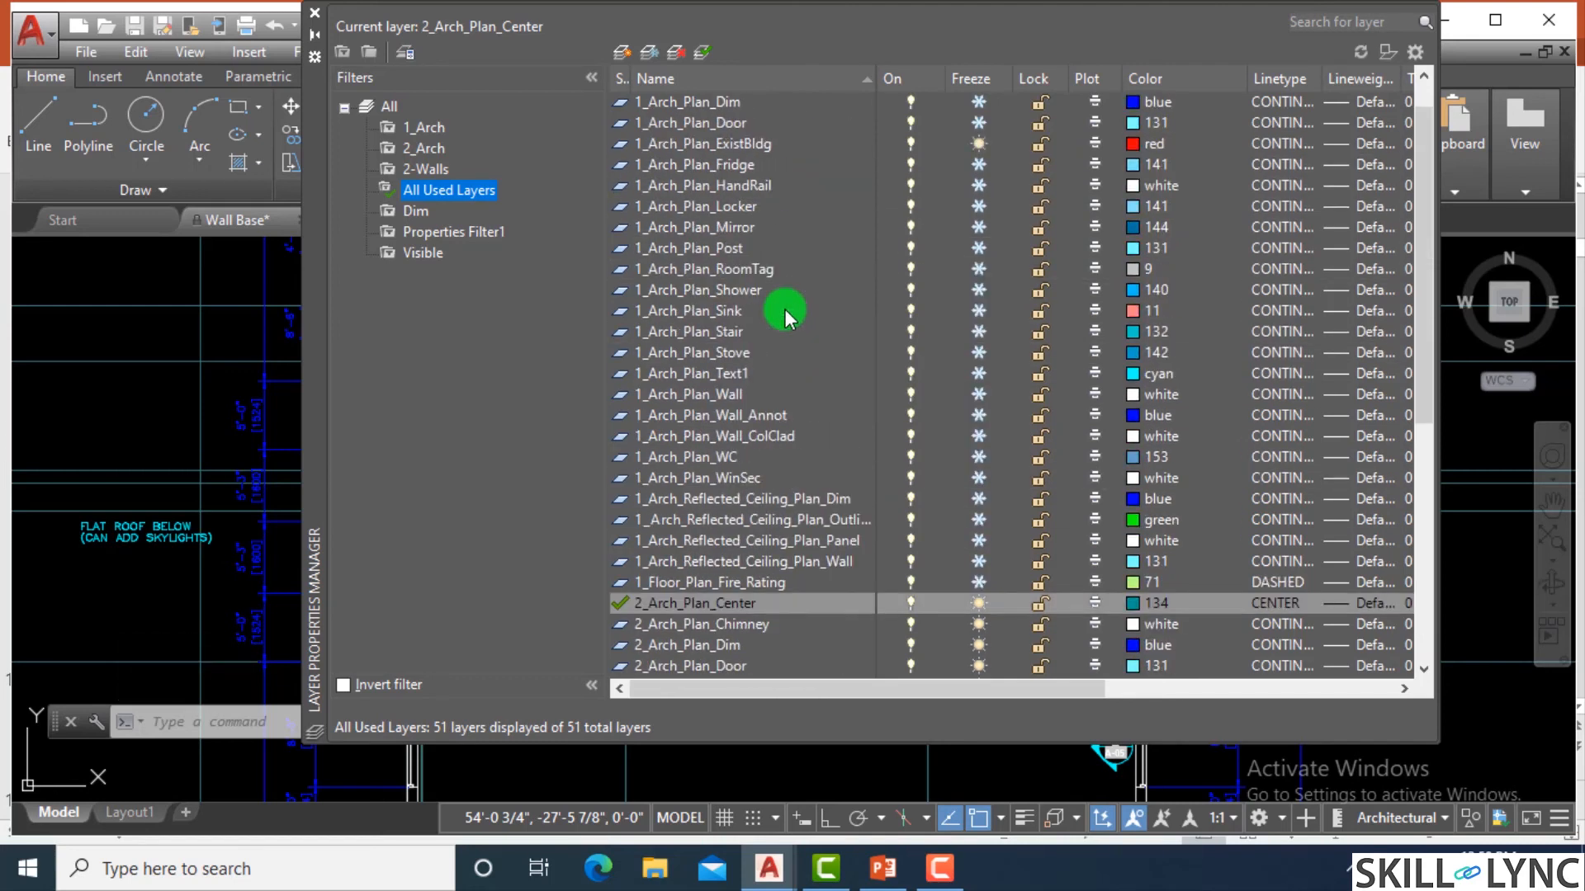
pyautogui.scroll(1, 785, 316)
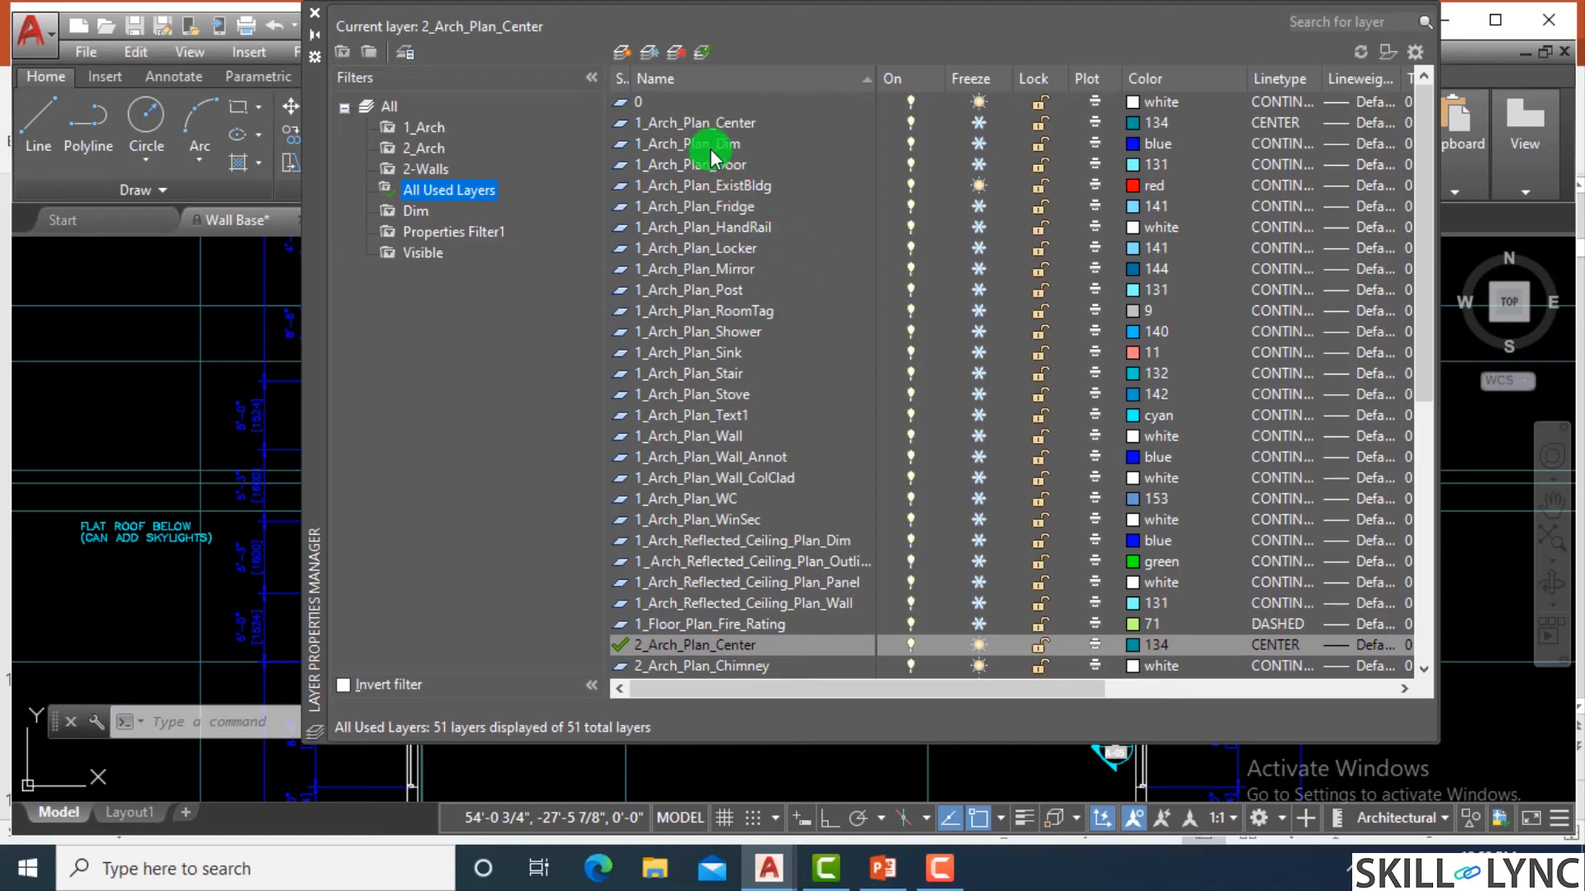
# Thaw and lock the 1_Arch_Plan_Dim layer, and close the Layer Properties Manager.
pyautogui.click(708, 147)
pyautogui.click(842, 145)
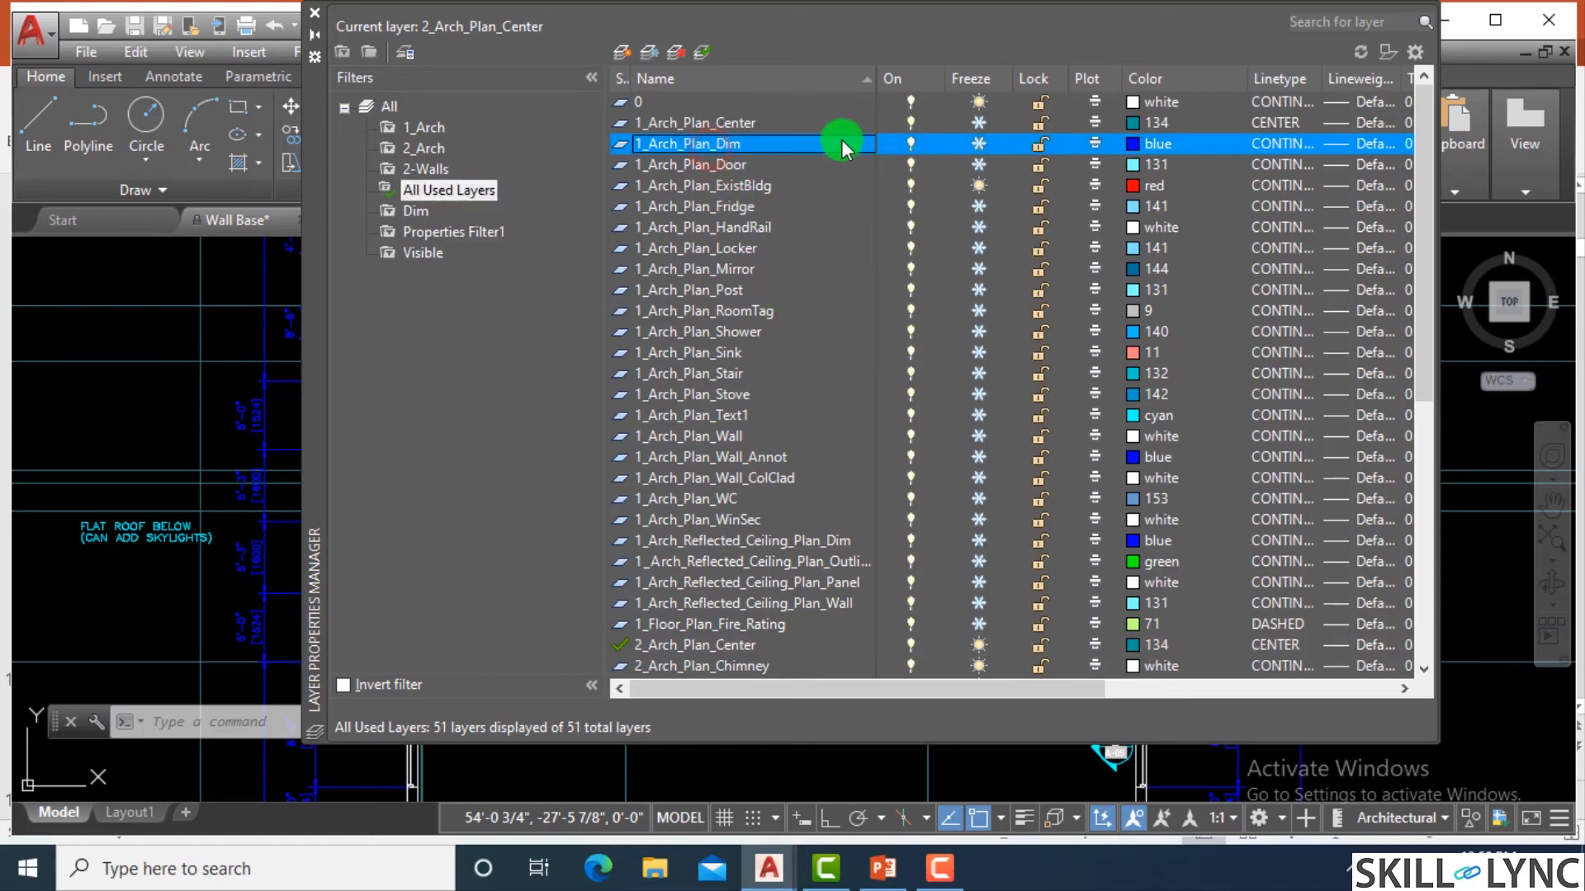
pyautogui.click(979, 146)
pyautogui.click(1040, 145)
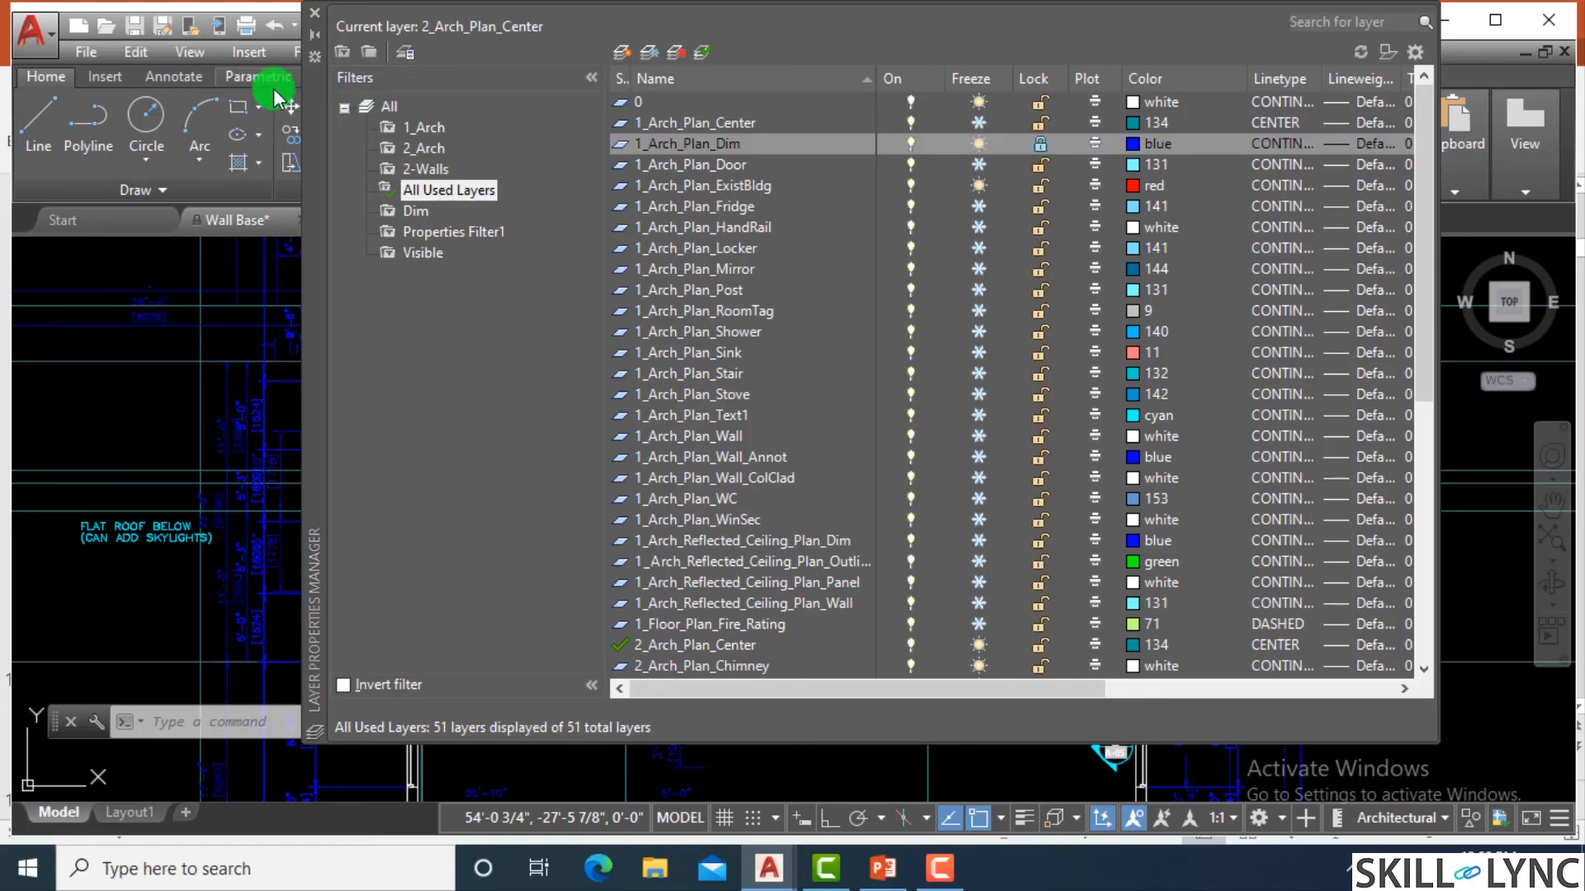
pyautogui.click(314, 12)
# Check the layer of the 22'-0" dimension beside the flat roof note, and clear the selection.
pyautogui.scroll(5, 204, 507)
pyautogui.scroll(2, 372, 463)
pyautogui.click(449, 395)
pyautogui.click(444, 401)
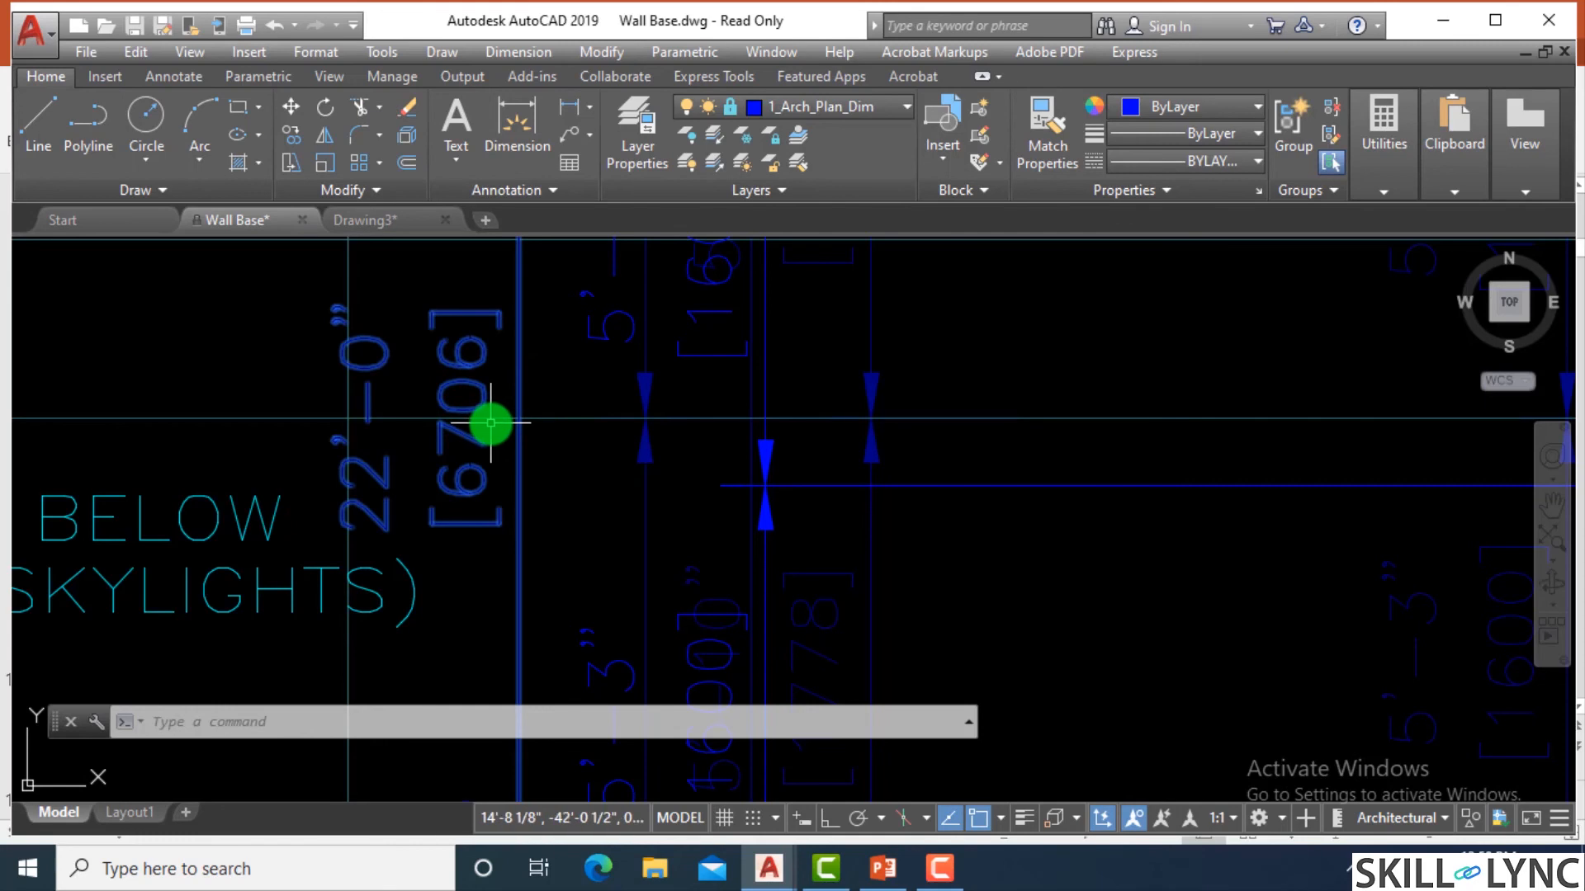
pyautogui.press('Escape')
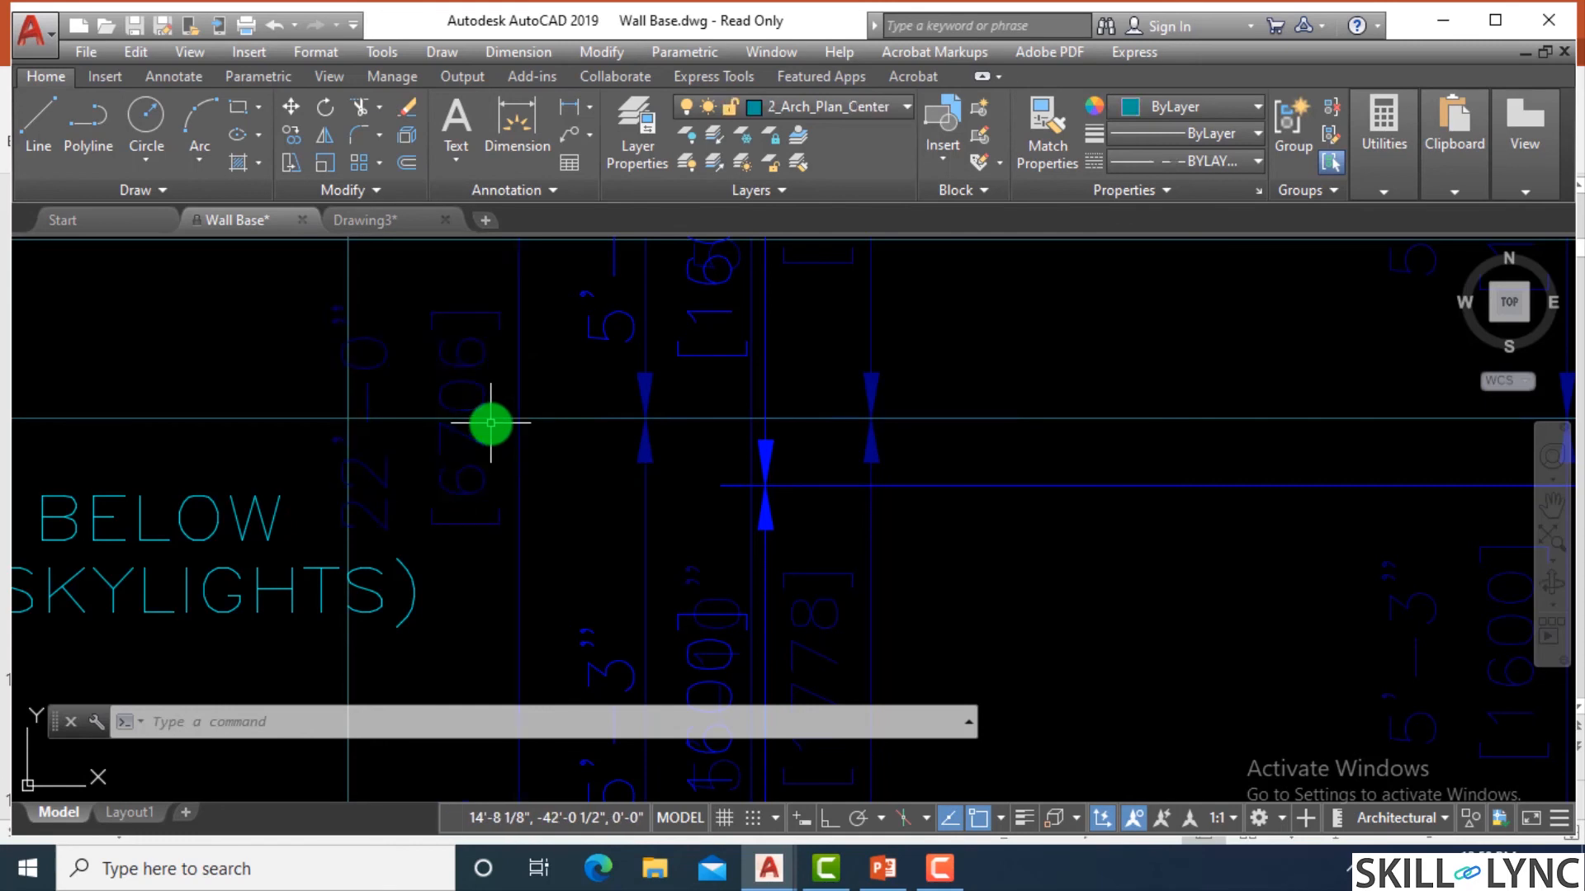
# Switch to Drawing3 and unlock the Doors layer.
pyautogui.click(357, 220)
pyautogui.scroll(5, 815, 483)
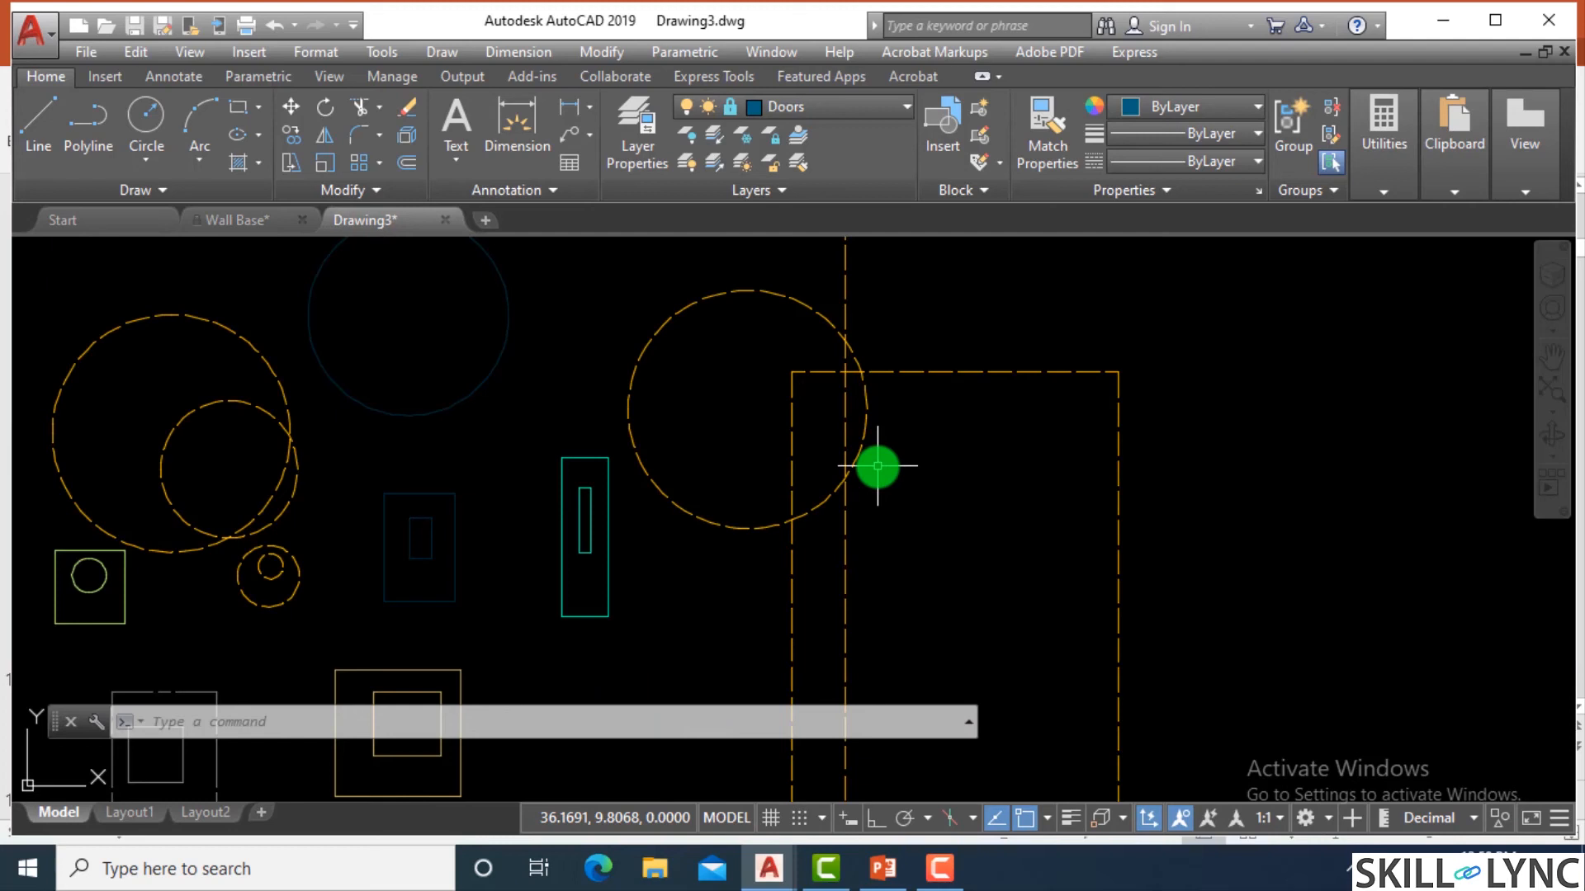
pyautogui.click(813, 108)
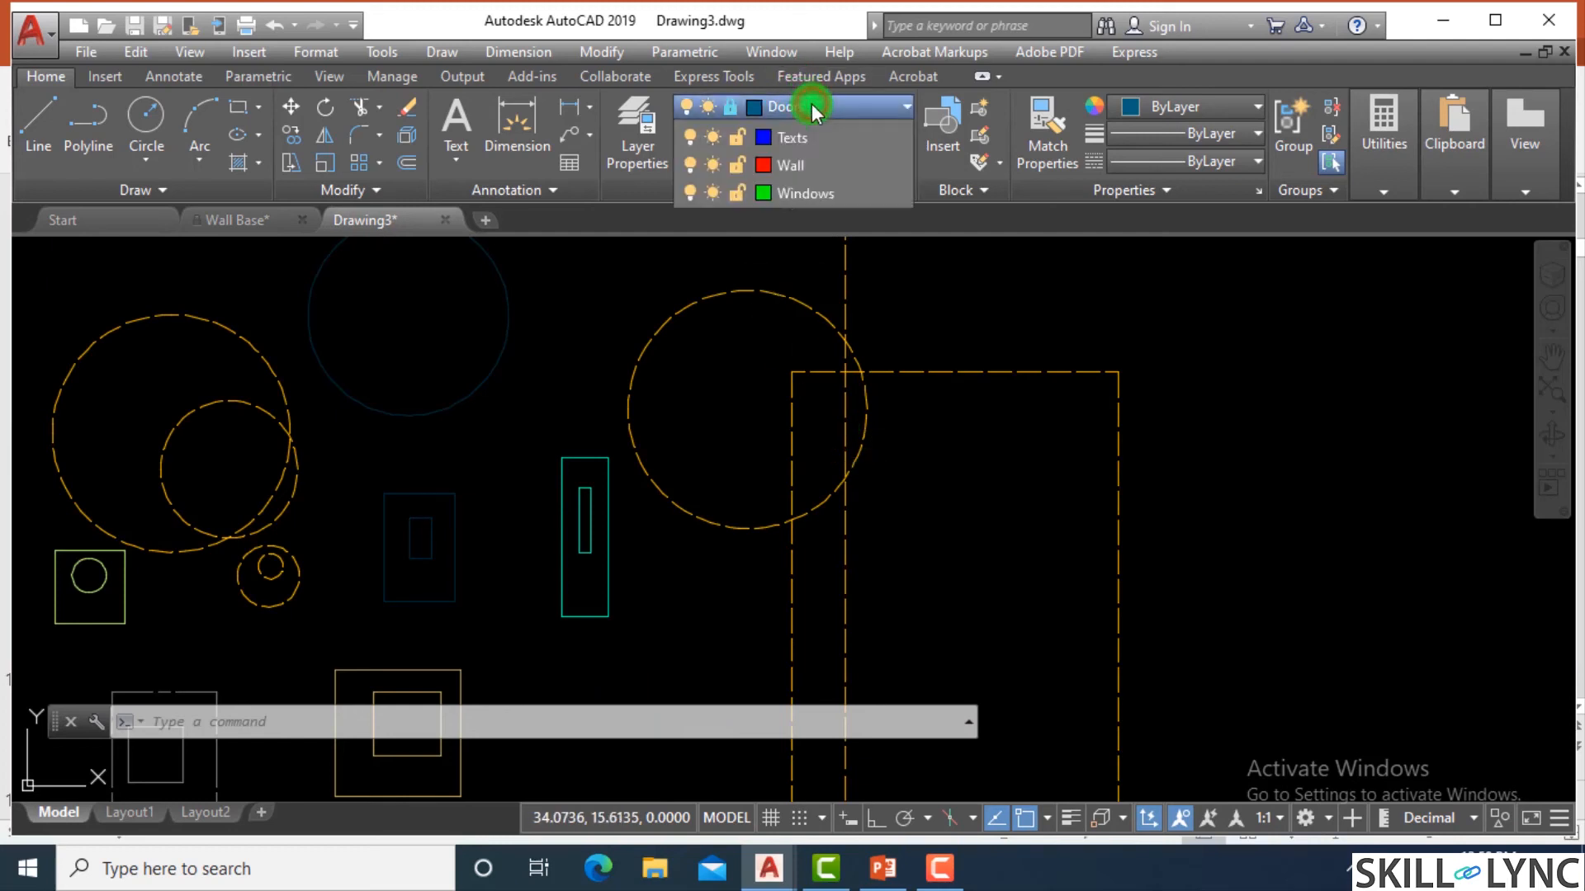
pyautogui.click(738, 246)
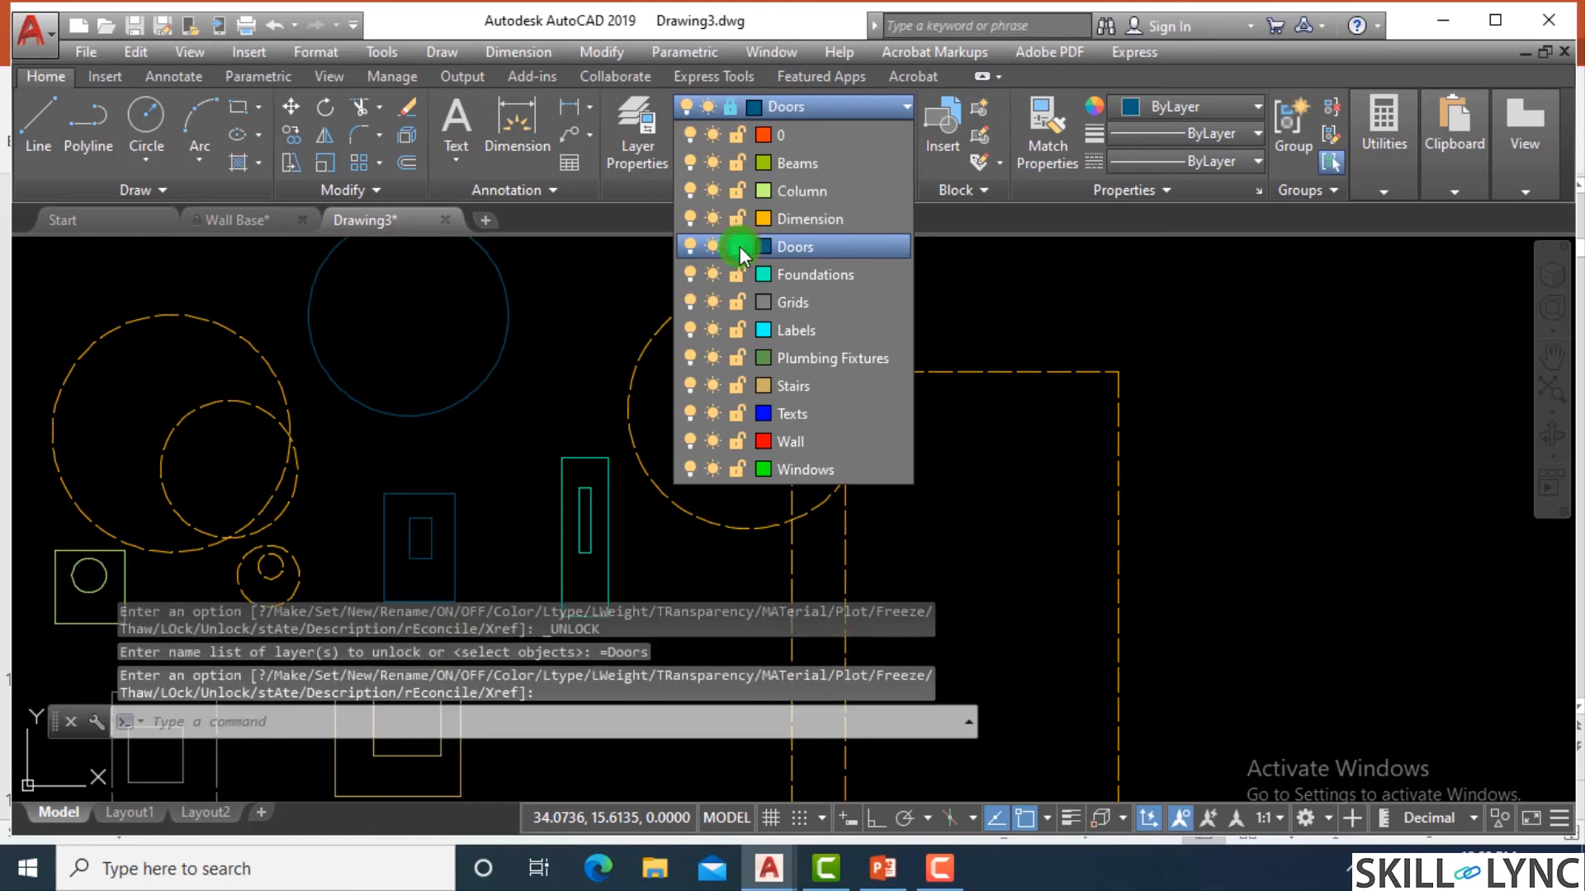
pyautogui.click(1052, 272)
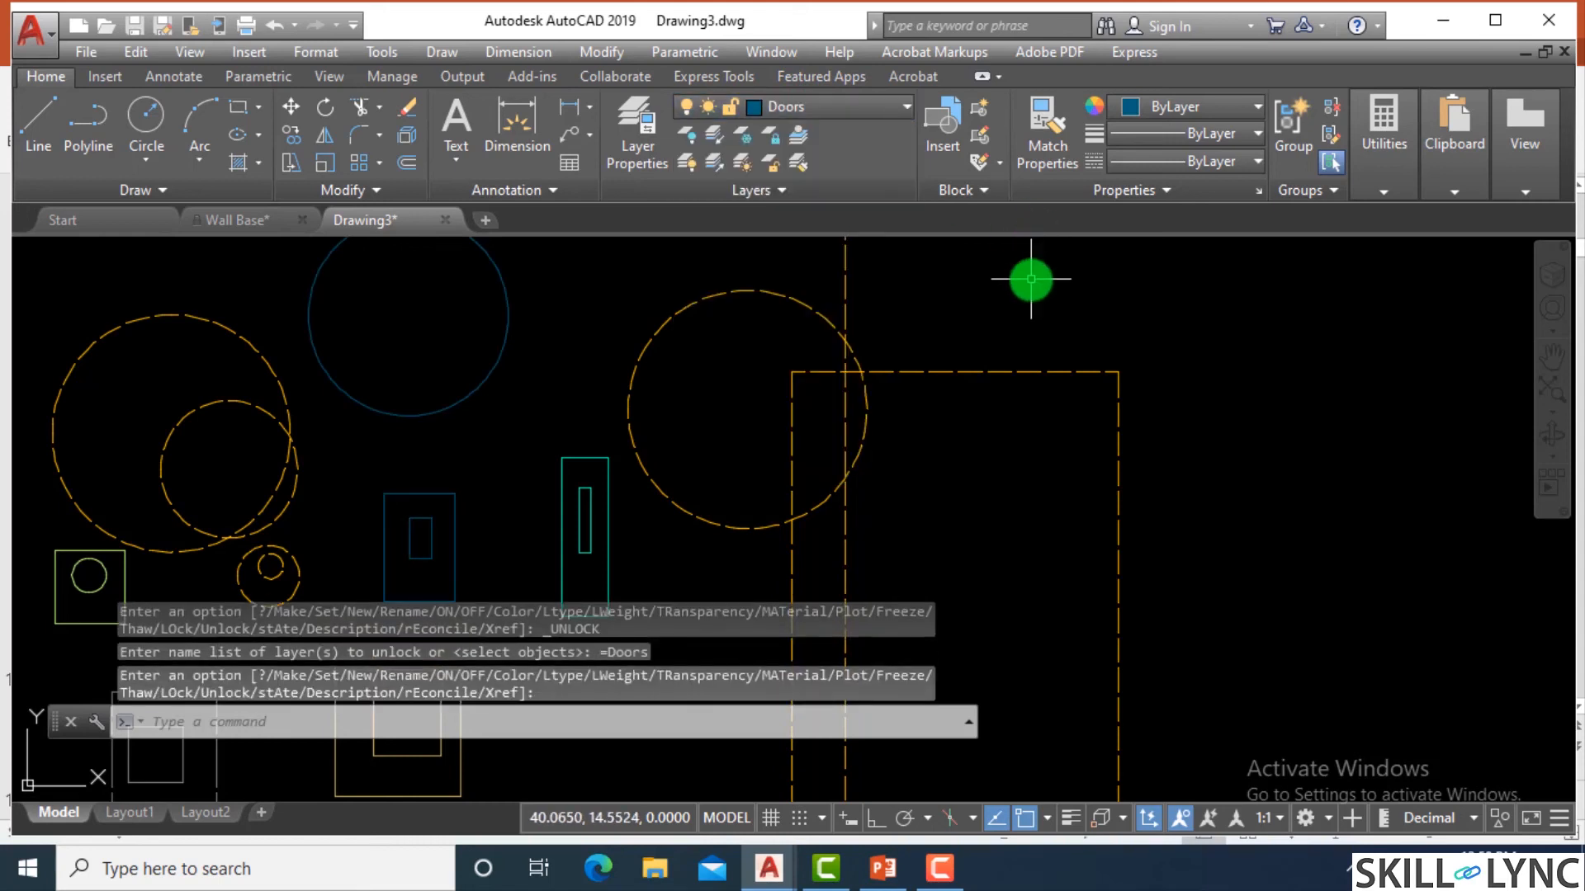
# Freeze the Dimension layer in the Layer Properties Manager.
pyautogui.write('la')
pyautogui.press('Return')
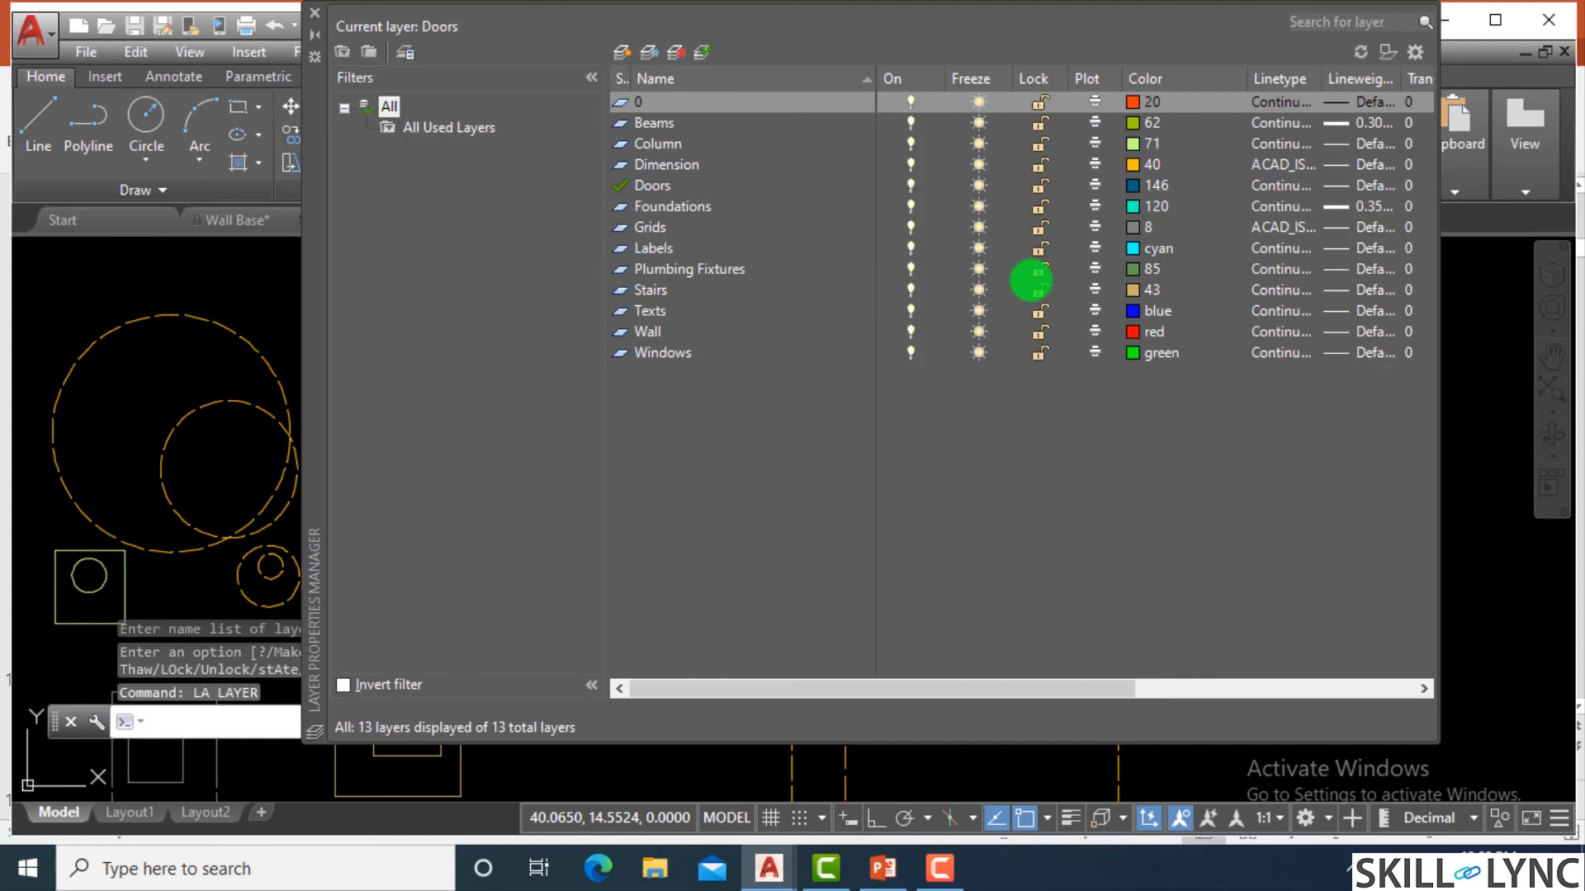
pyautogui.click(977, 165)
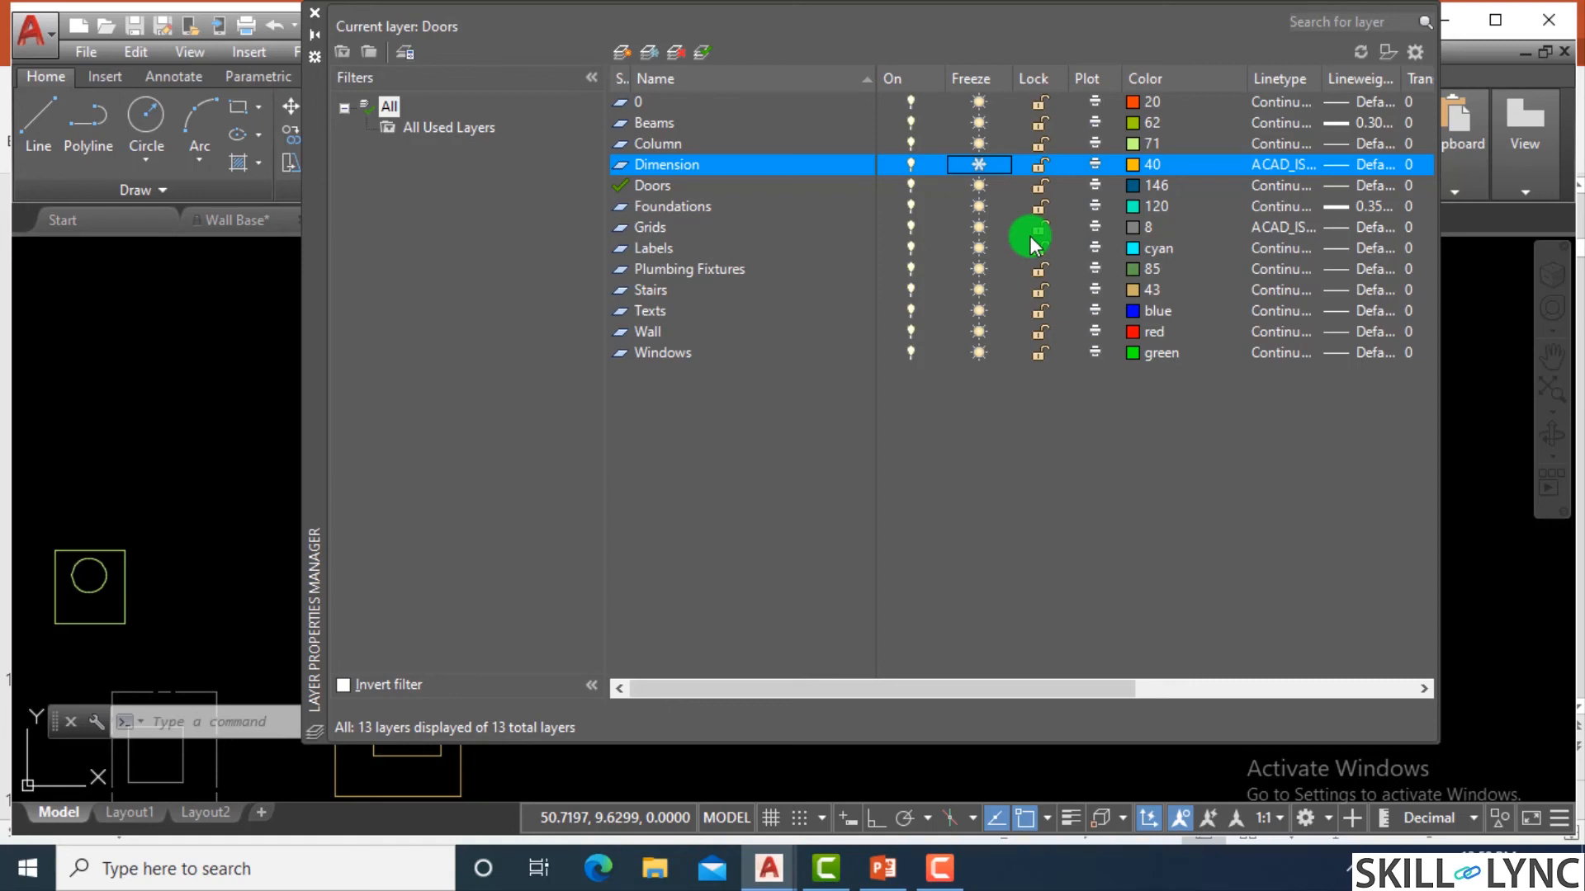
# Toggle the Dimension layer's freeze state, leaving it frozen, and close the Layer Properties Manager.
pyautogui.click(979, 164)
pyautogui.click(968, 167)
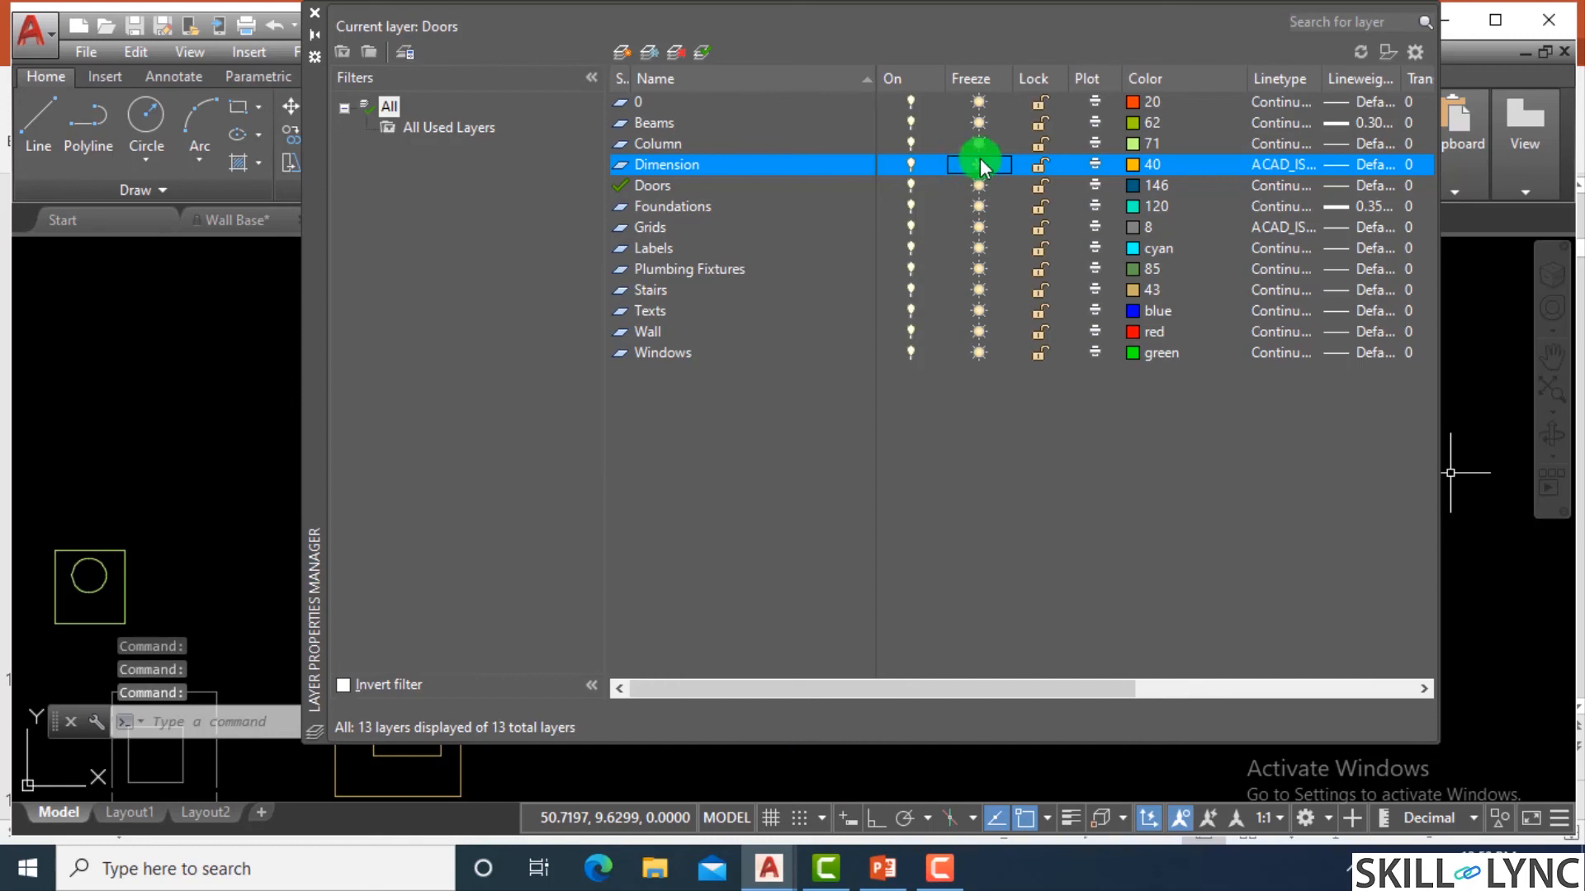
pyautogui.click(315, 12)
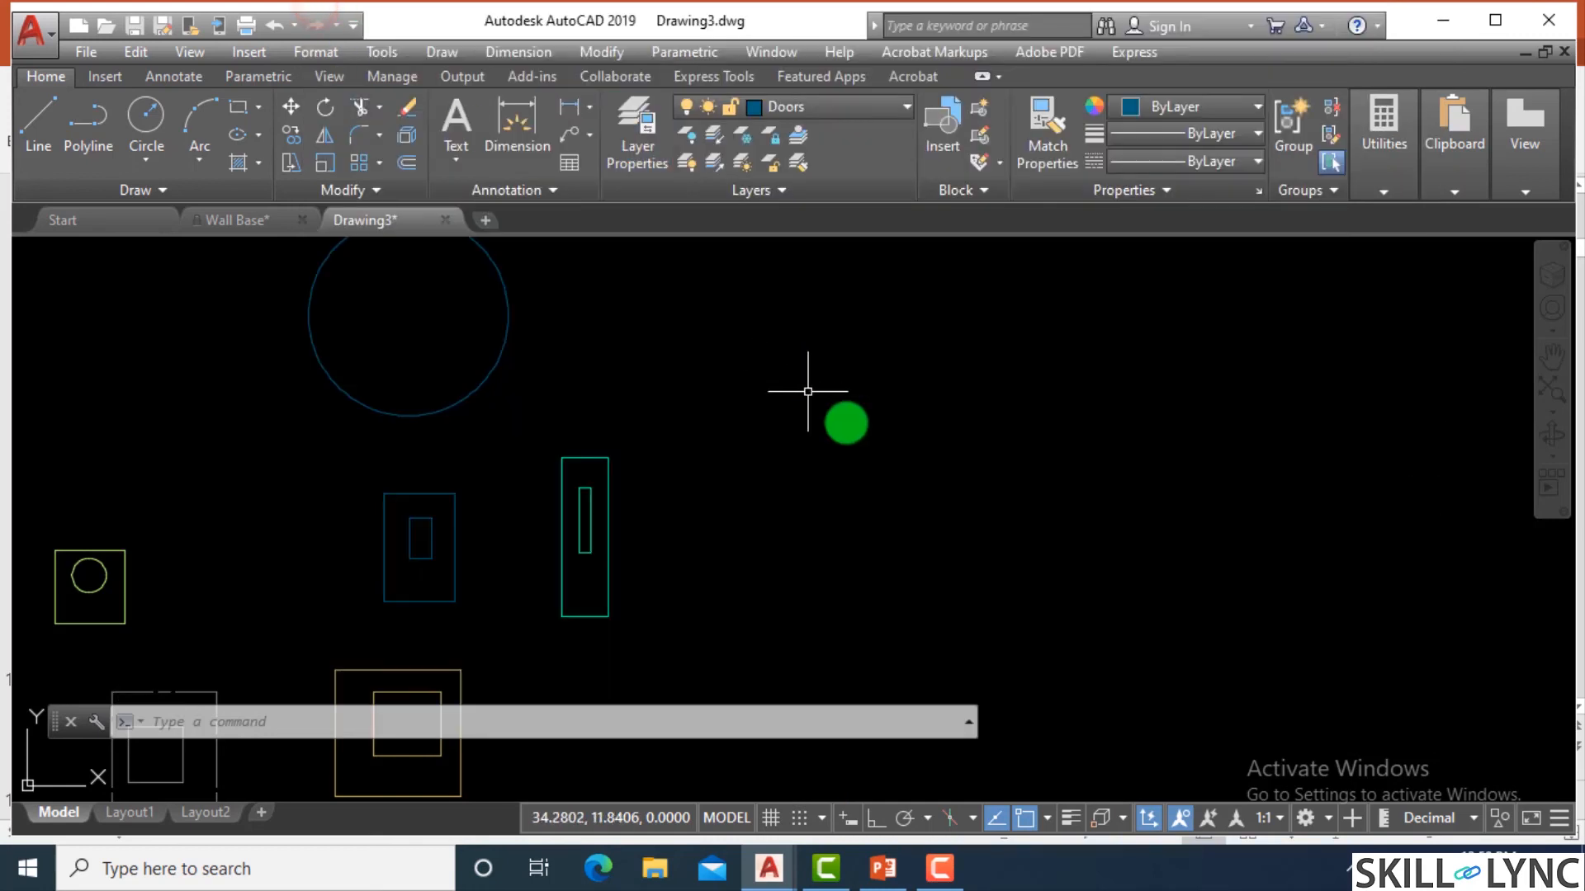
pyautogui.scroll(-5, 944, 382)
pyautogui.scroll(3, 933, 361)
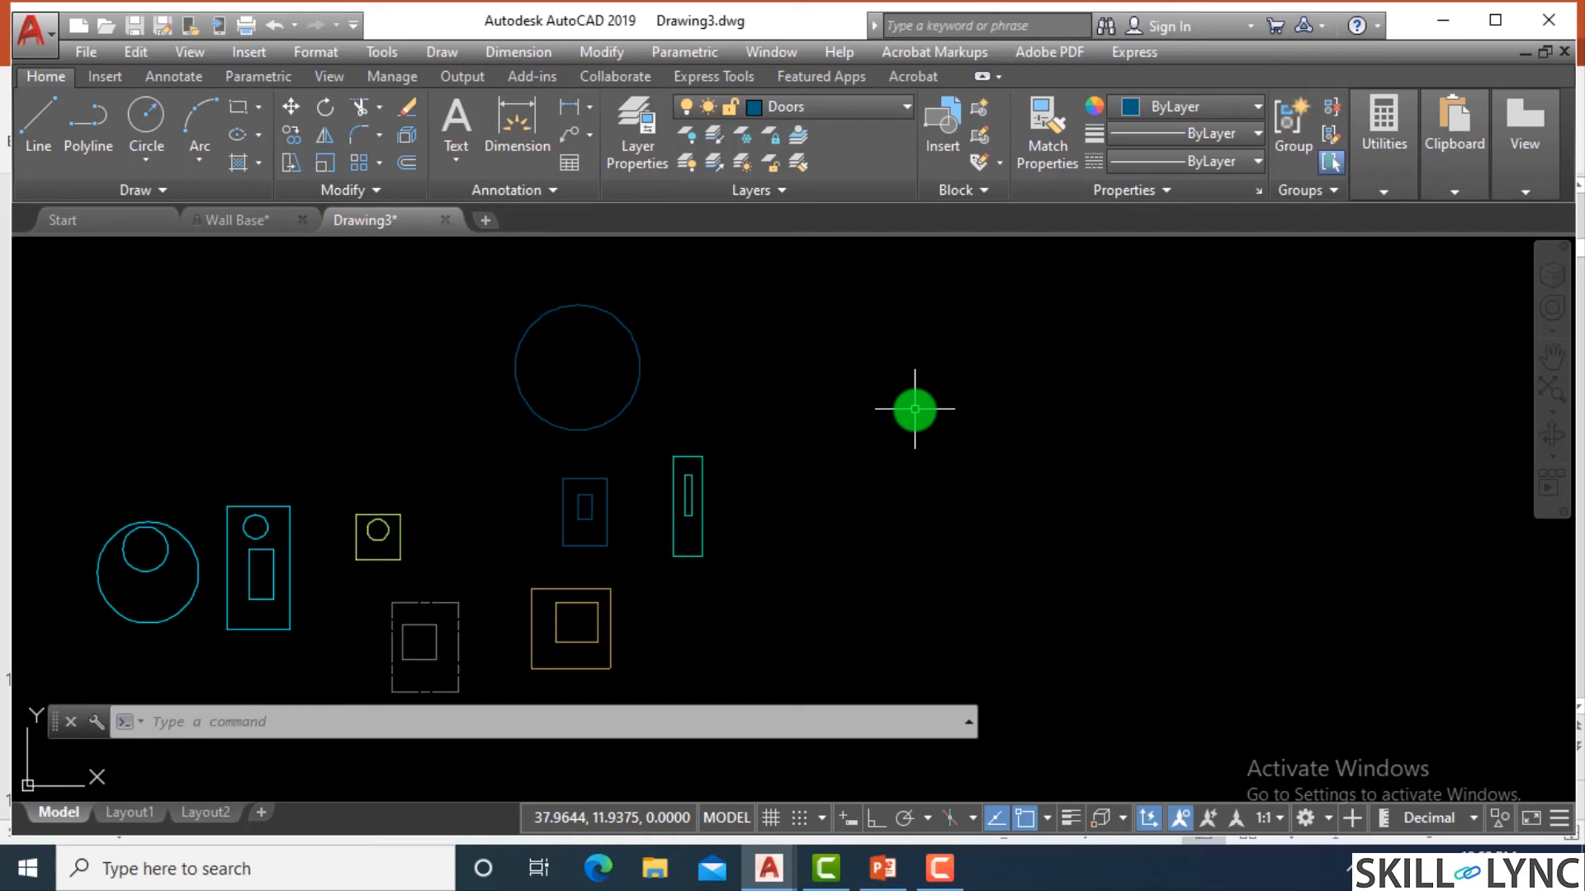
# Erase all objects in the drawing using the all selection option.
pyautogui.write('E')
pyautogui.press('Return')
pyautogui.write('all')
pyautogui.press('Return')
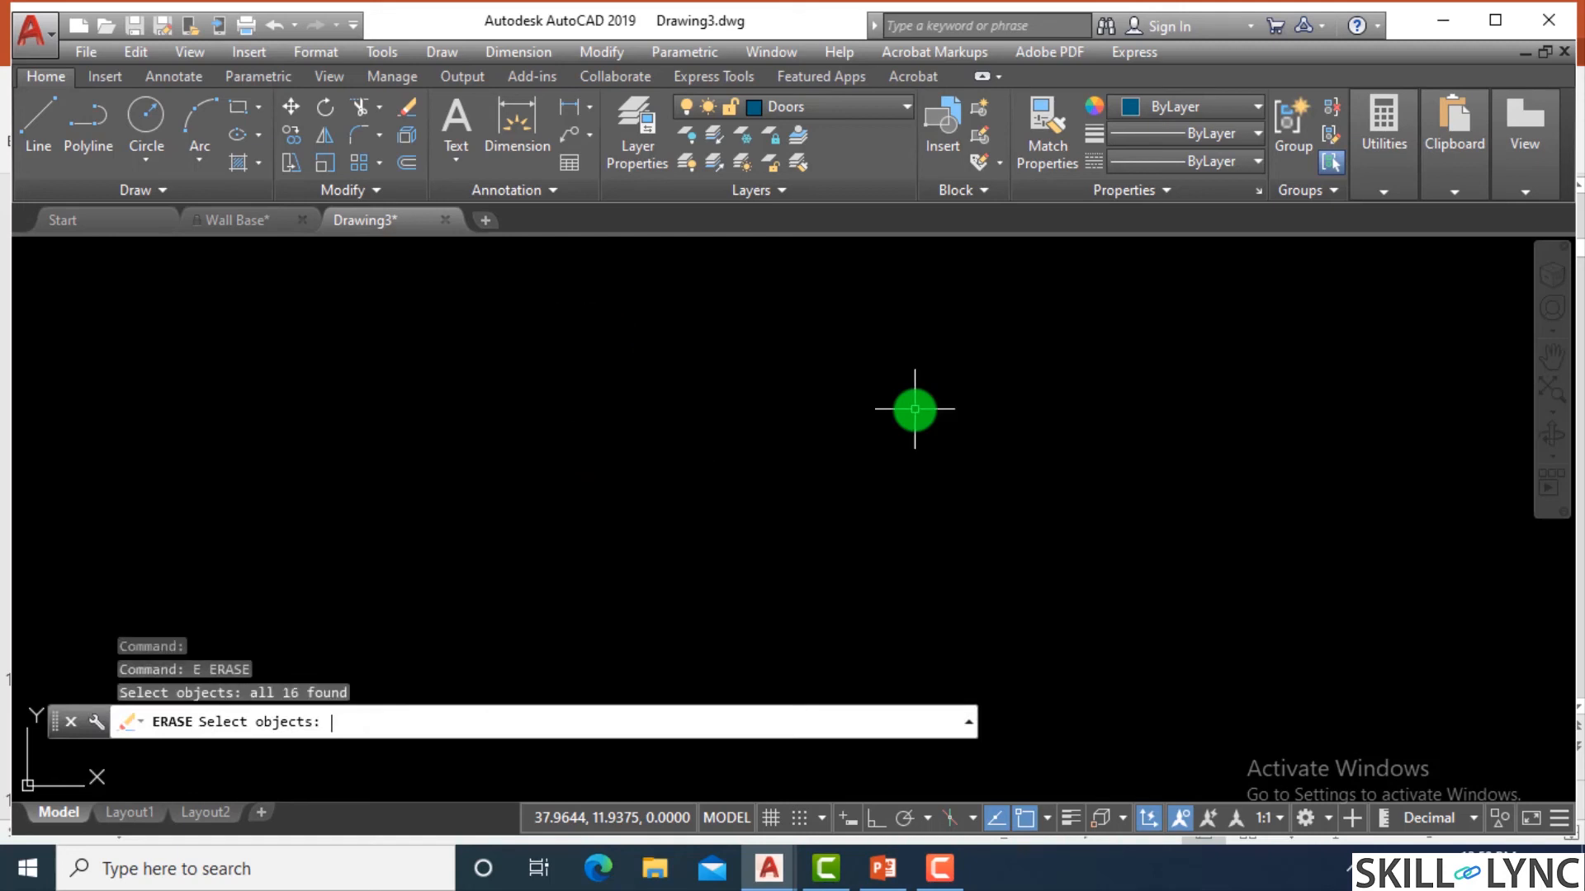
pyautogui.press('Return')
# Thaw the Dimension layer, close the Layer Properties Manager and view the Dimension objects.
pyautogui.write('LA')
pyautogui.press('Return')
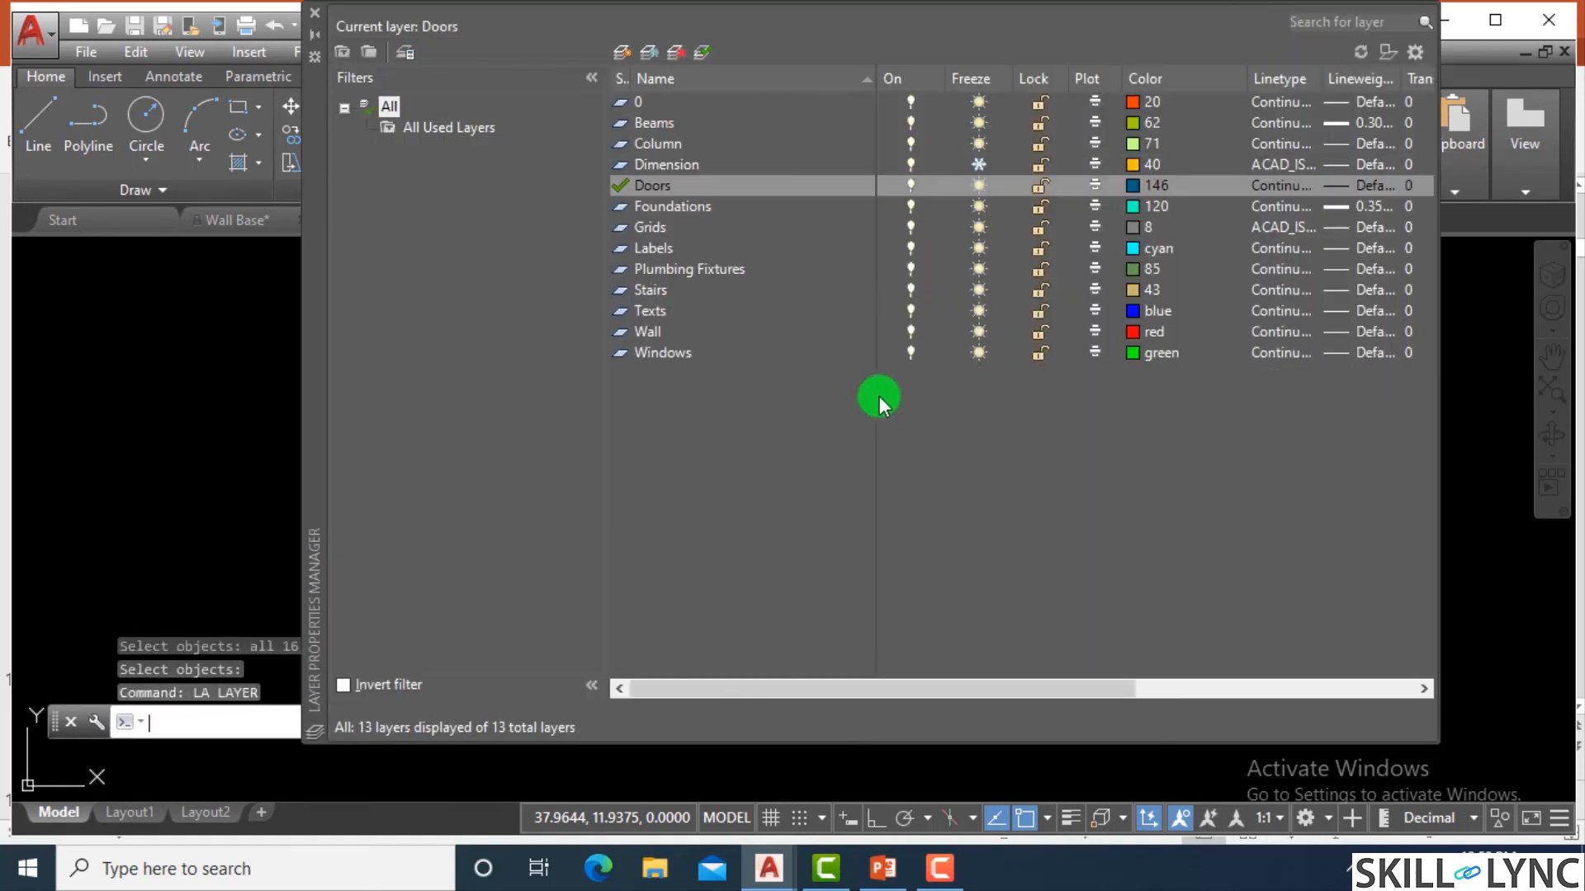
pyautogui.click(978, 170)
pyautogui.click(315, 13)
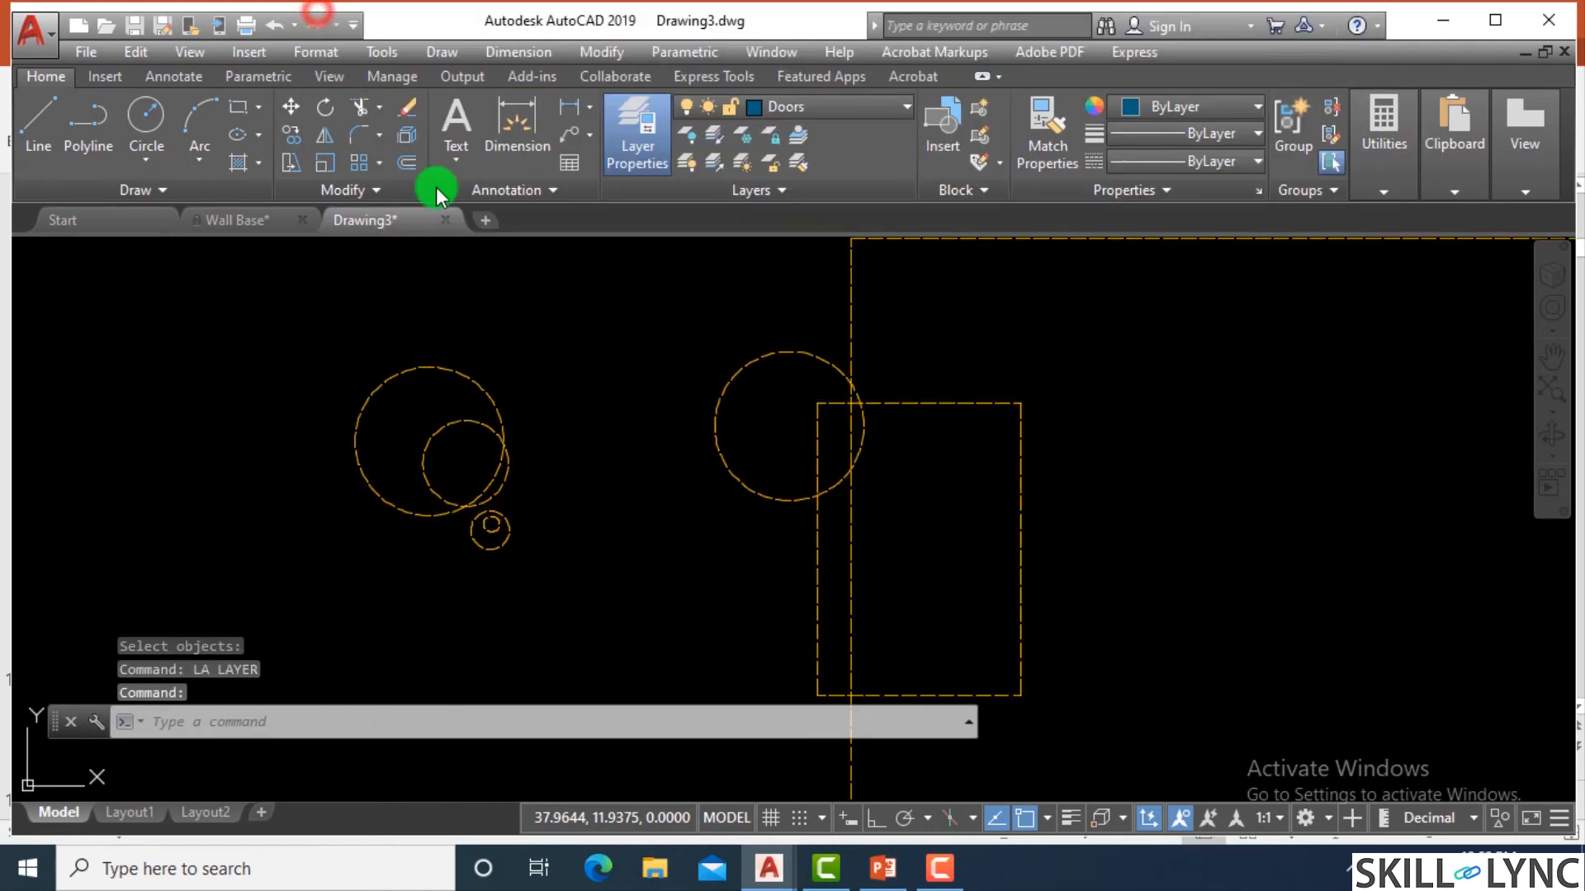
pyautogui.scroll(-4, 677, 400)
pyautogui.scroll(2, 751, 413)
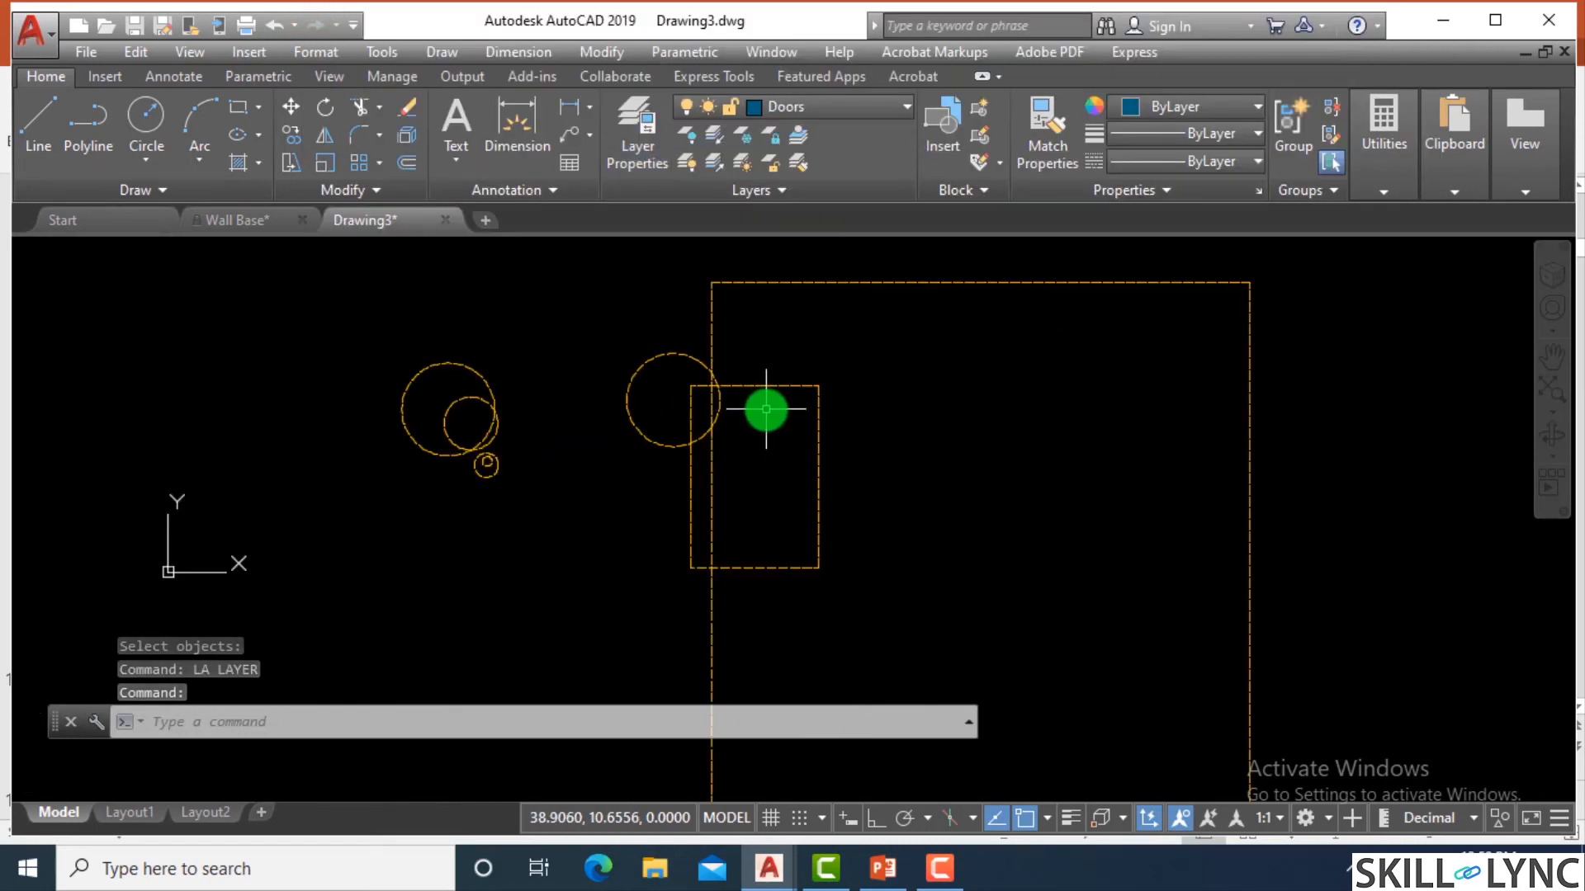
# Undo the erase and the recent layer changes in Drawing3.
pyautogui.write('u')
pyautogui.press('space')
pyautogui.press('space')
pyautogui.press('space')
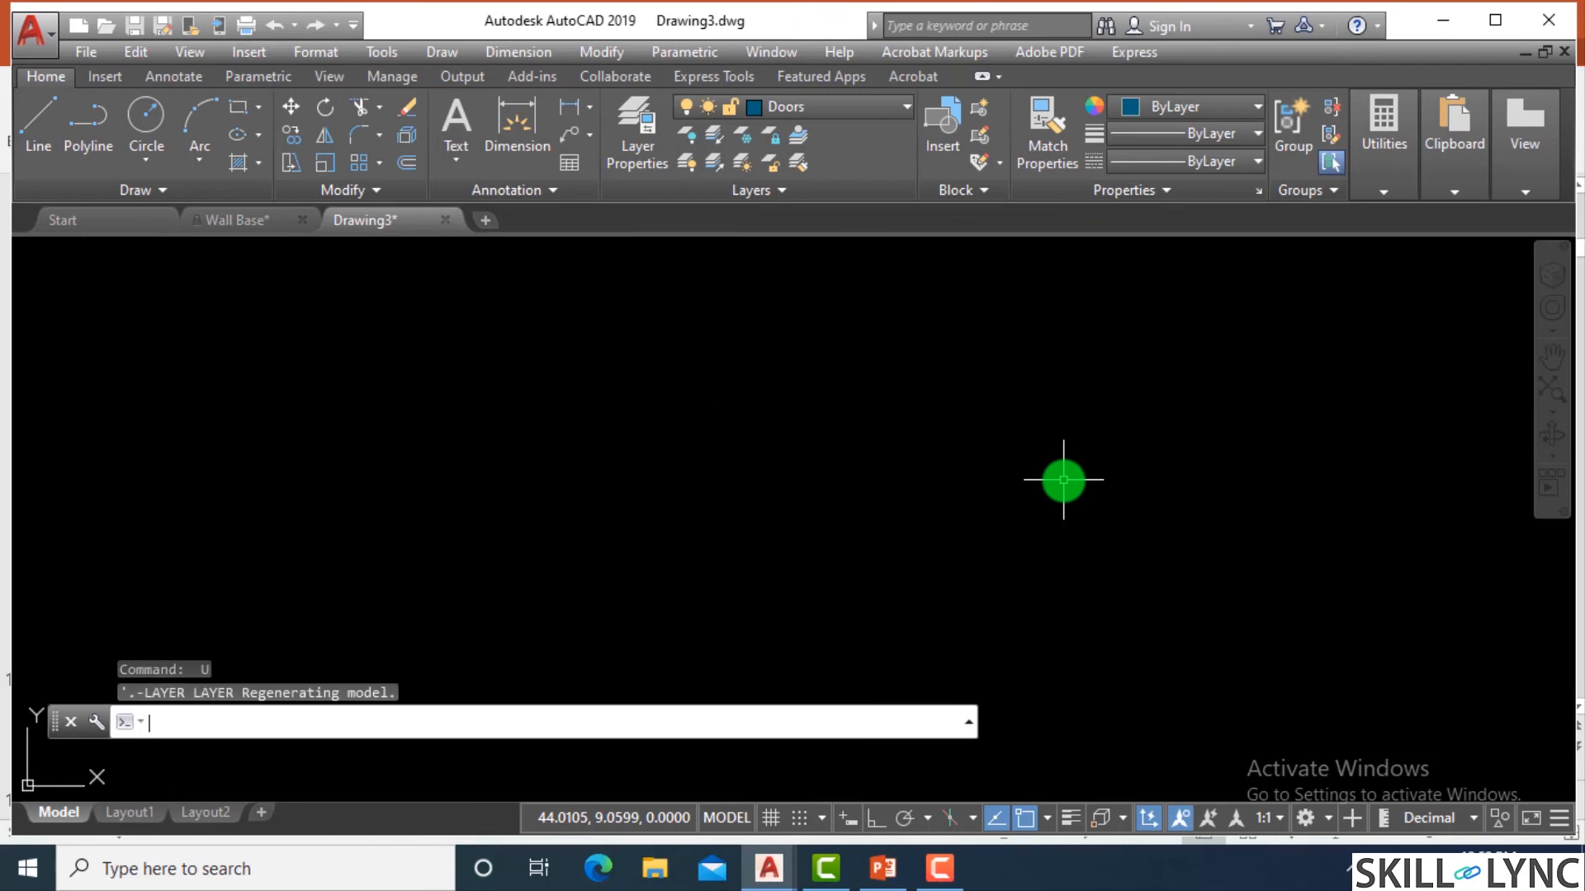
pyautogui.press('space')
pyautogui.press('space')
pyautogui.scroll(-3, 977, 470)
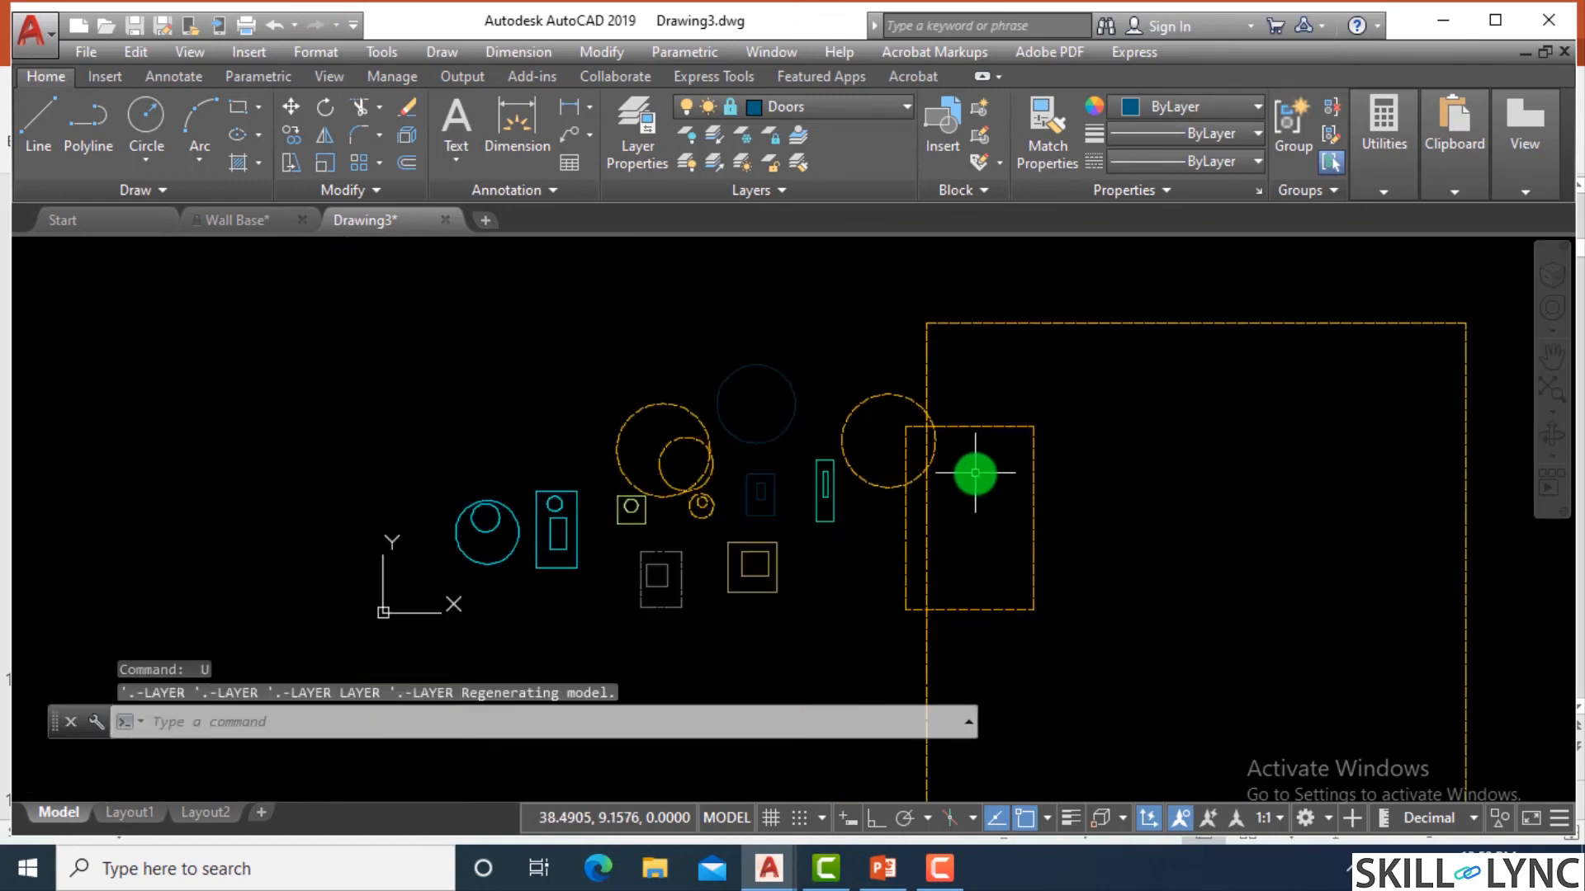
# Freeze the Dimension layer in Drawing3 and close the Layer Properties Manager.
pyautogui.scroll(2, 1142, 509)
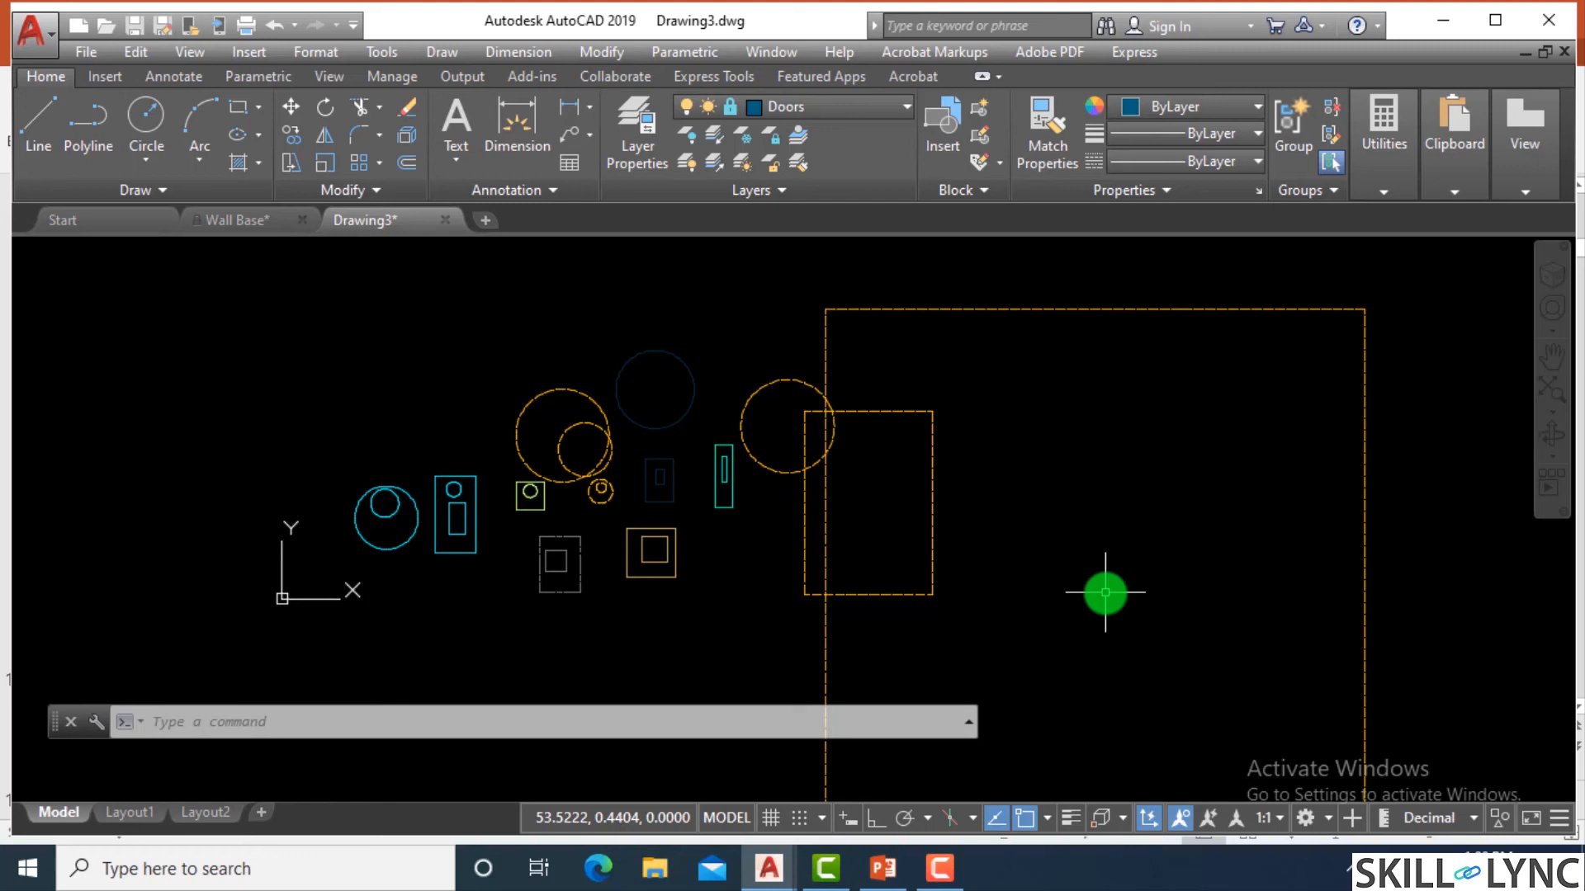
pyautogui.click(837, 111)
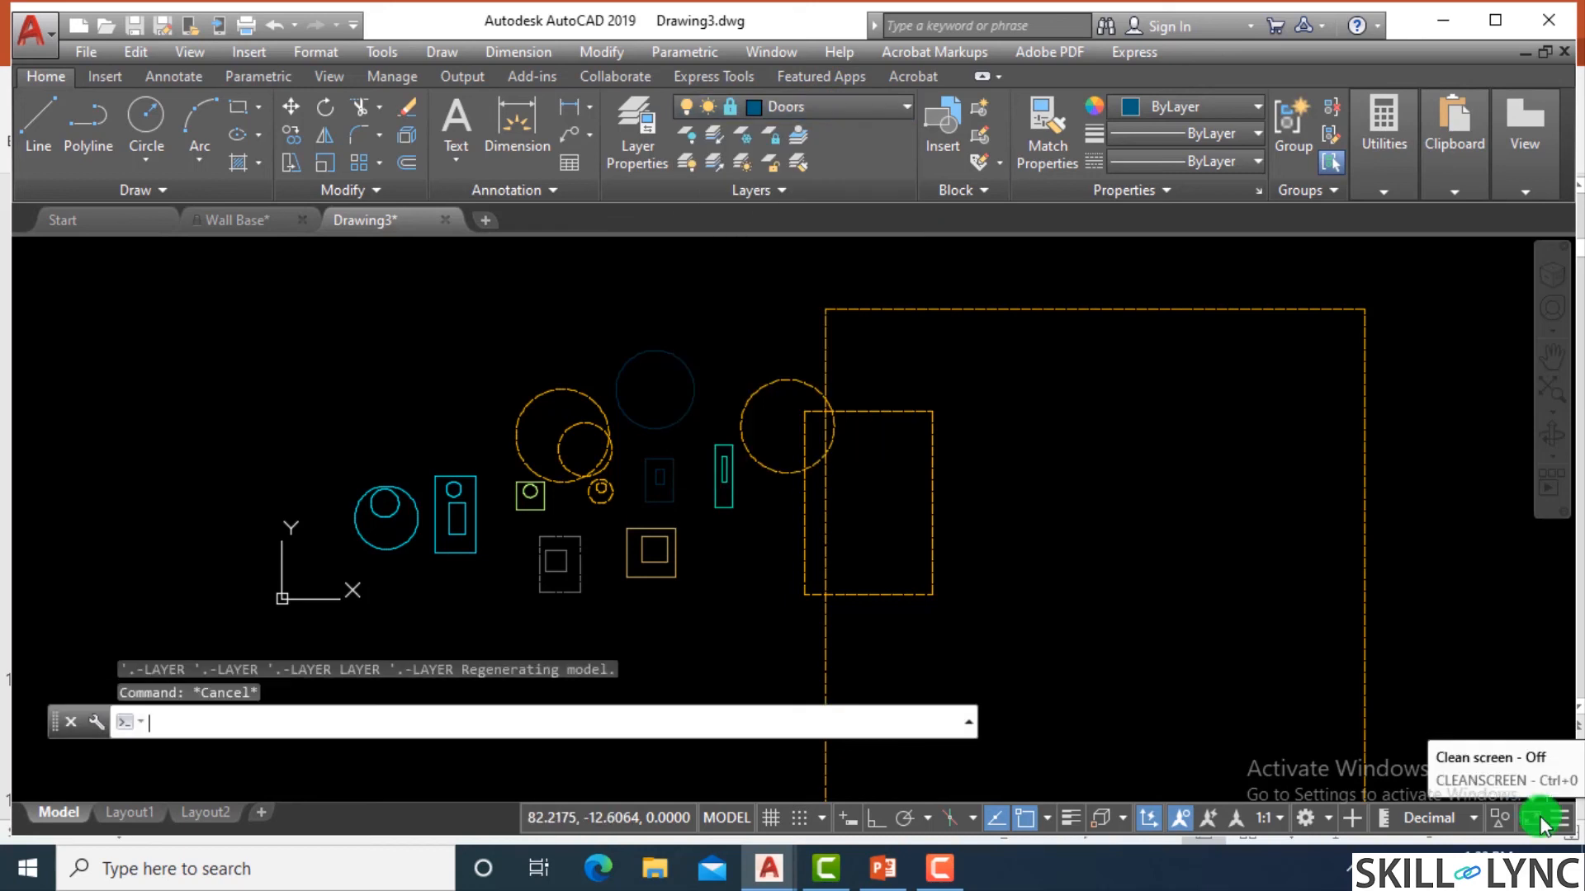
pyautogui.write('la')
pyautogui.press('Return')
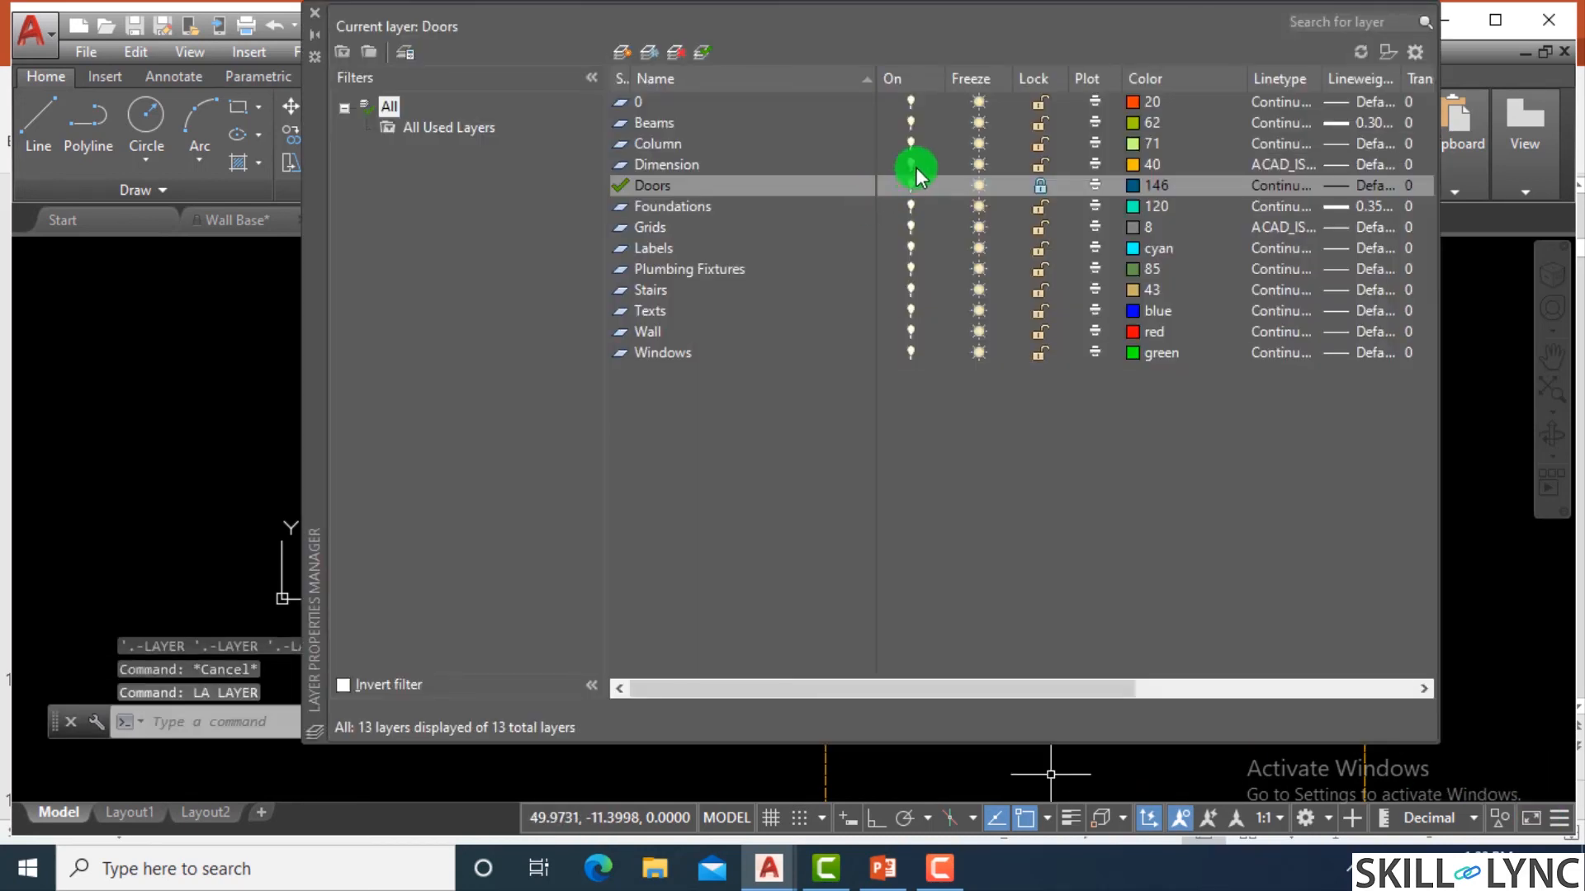
pyautogui.click(977, 165)
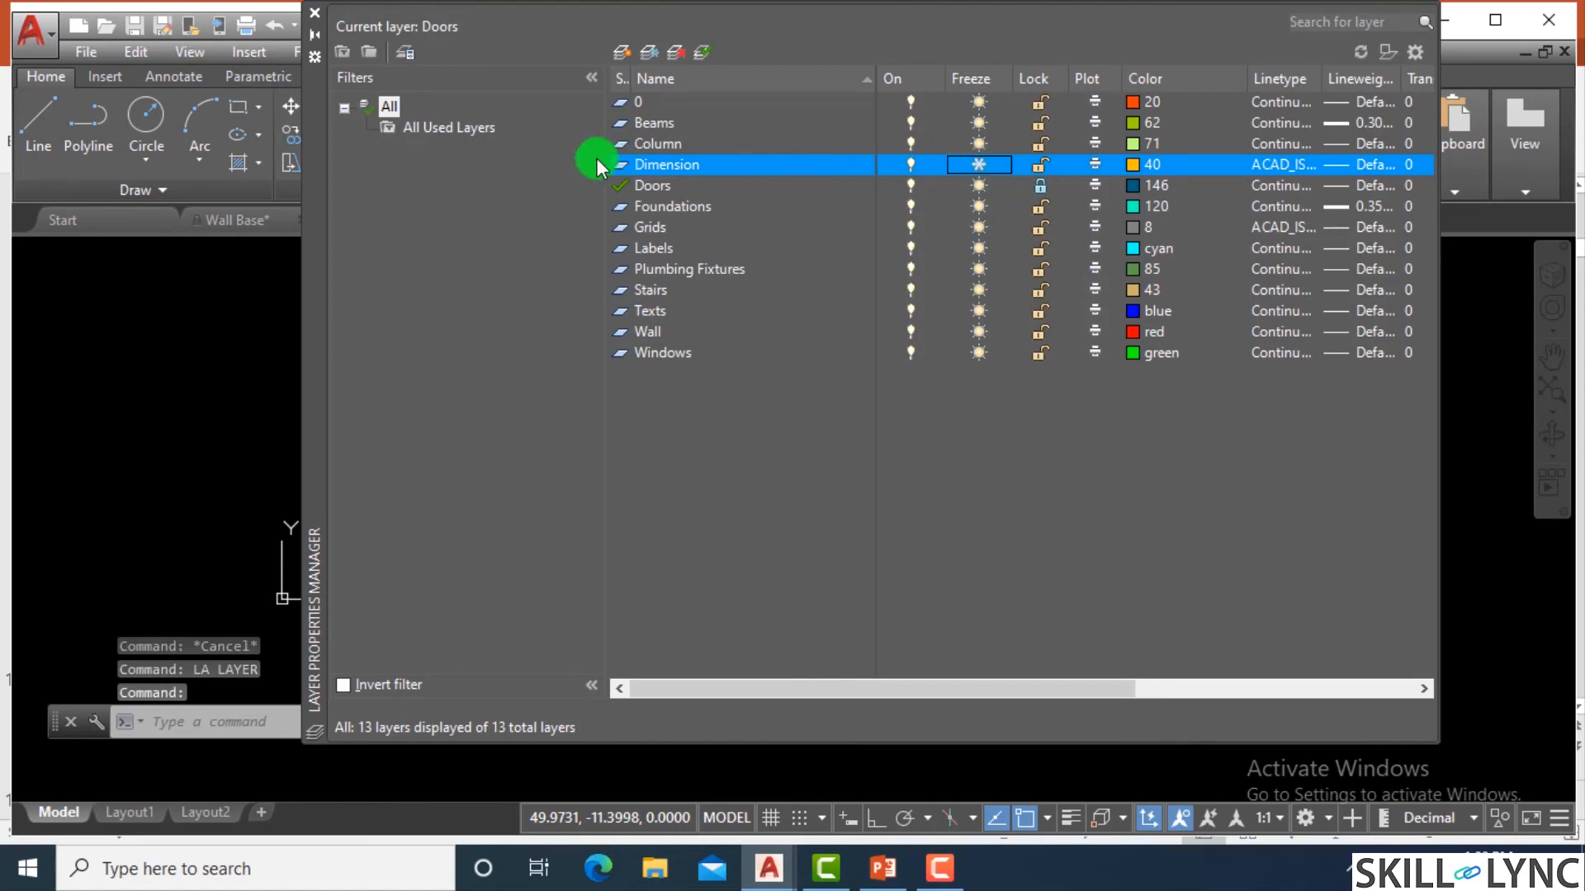
pyautogui.click(313, 18)
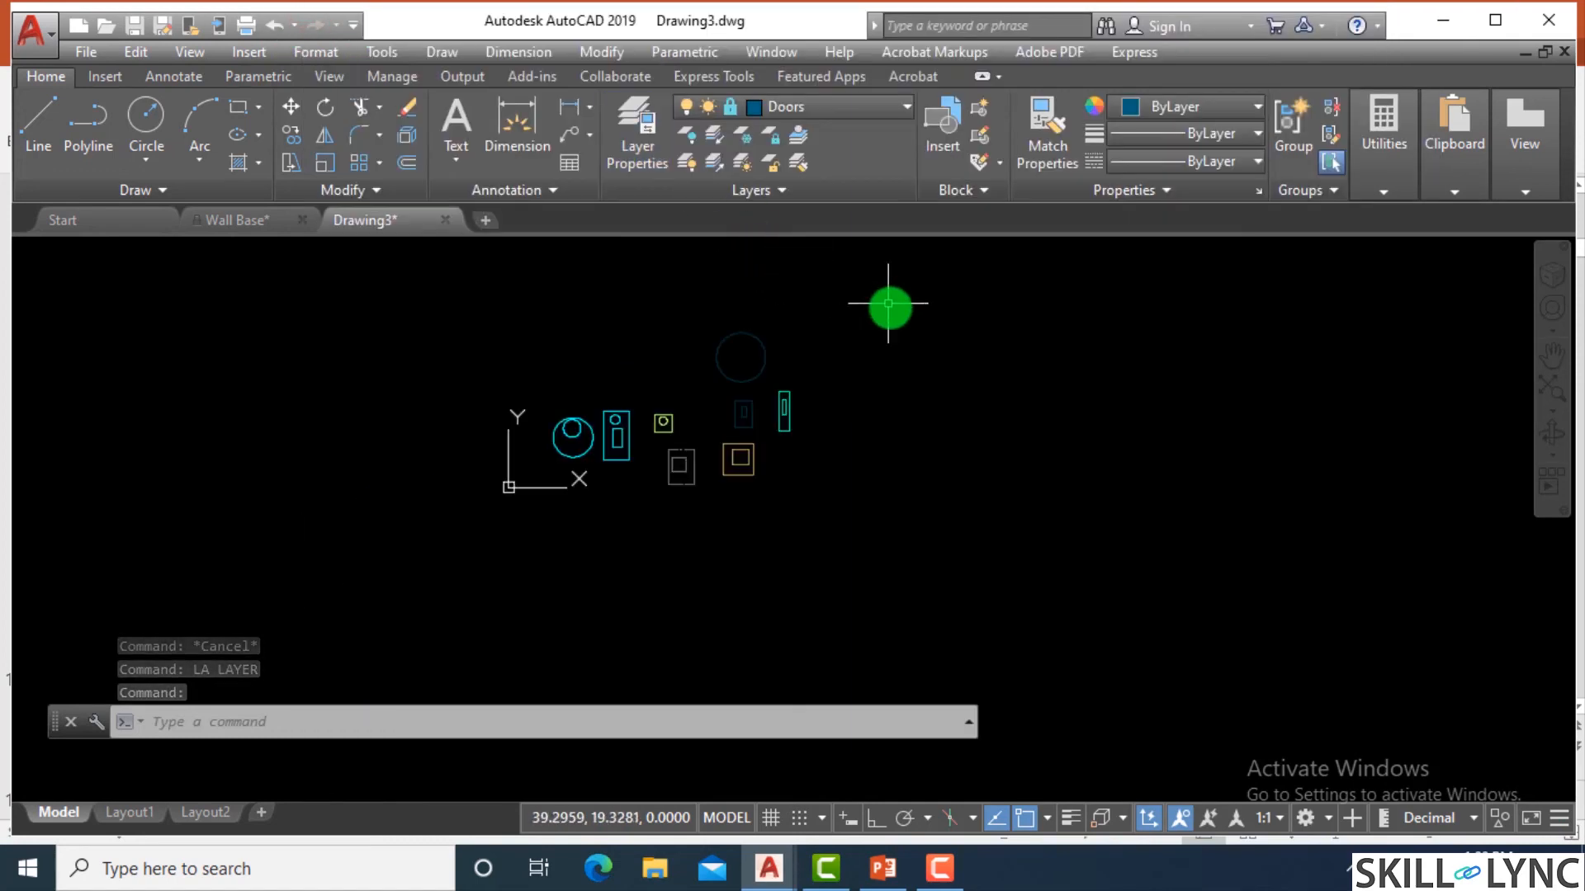
# Try to make the frozen Dimension layer current and dismiss the message.
pyautogui.click(860, 106)
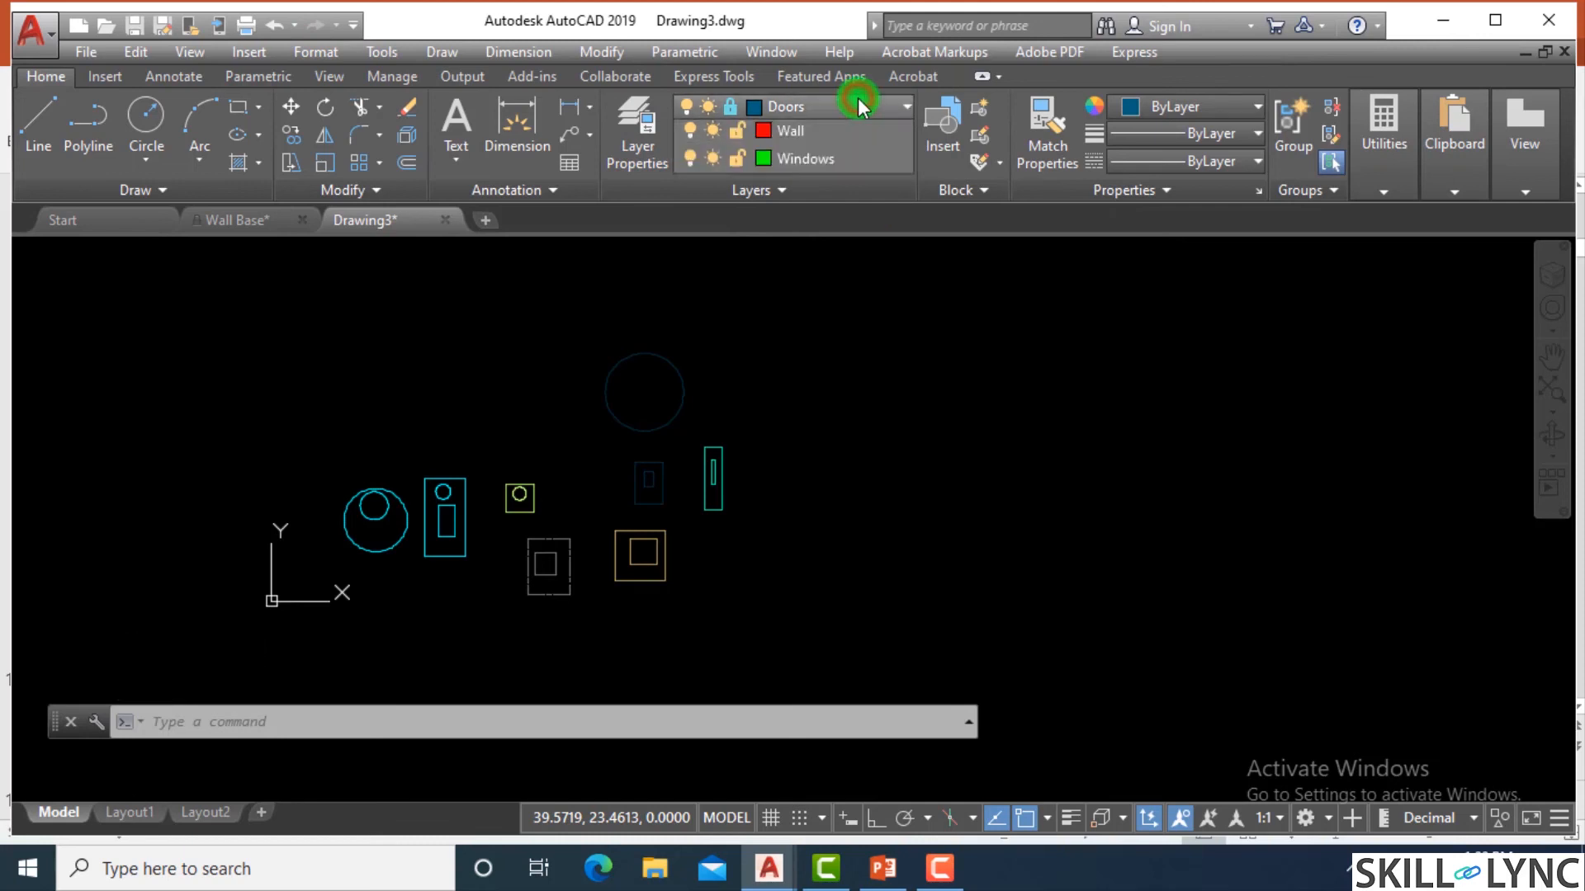
pyautogui.click(854, 225)
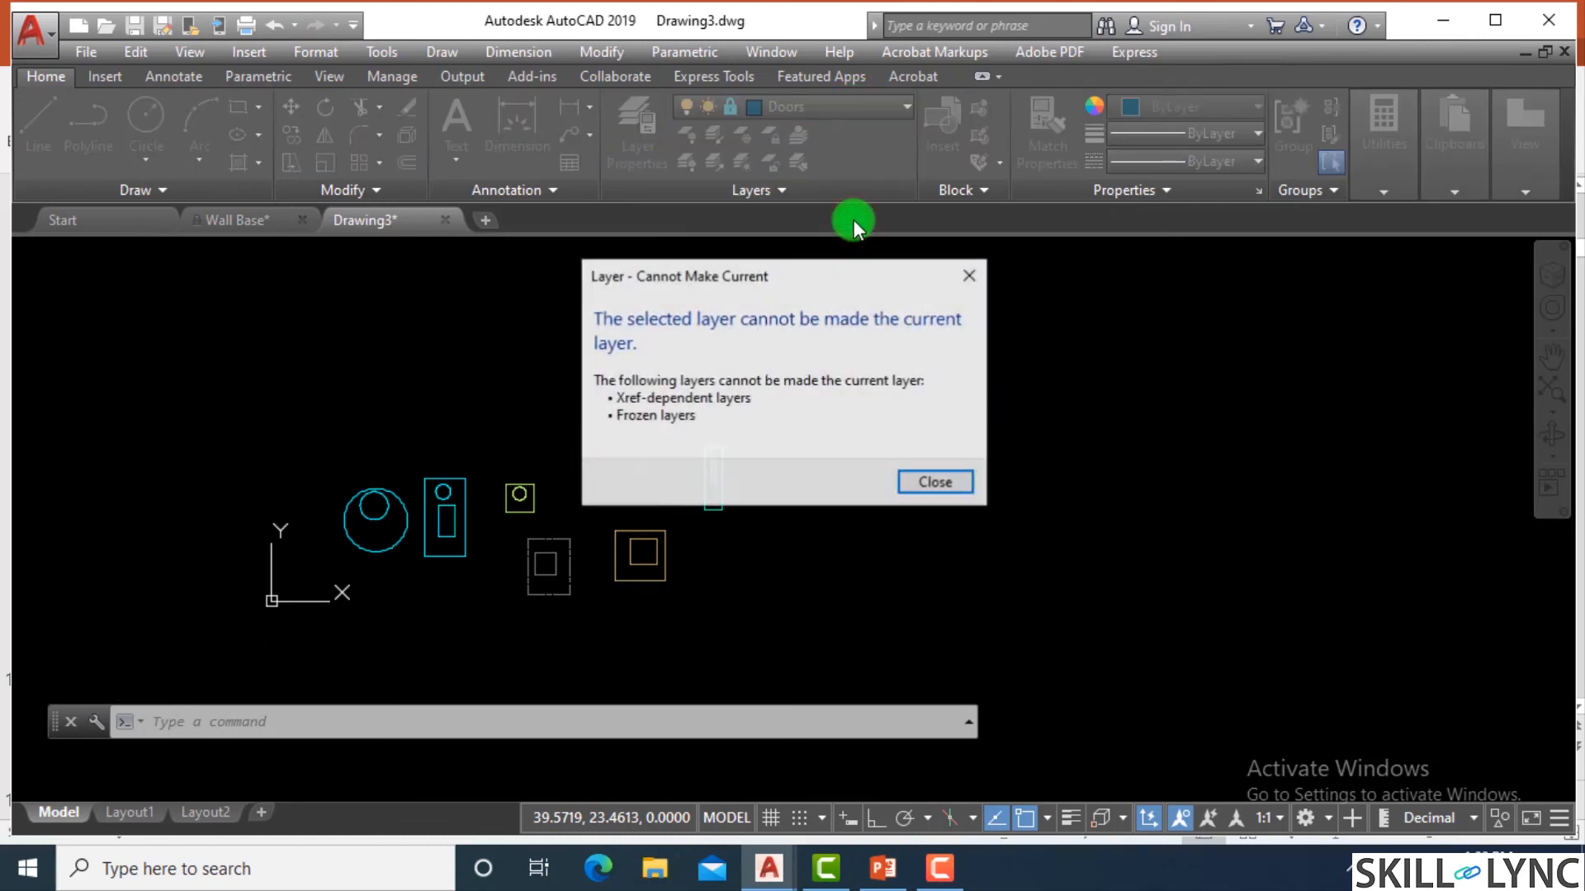
pyautogui.click(935, 482)
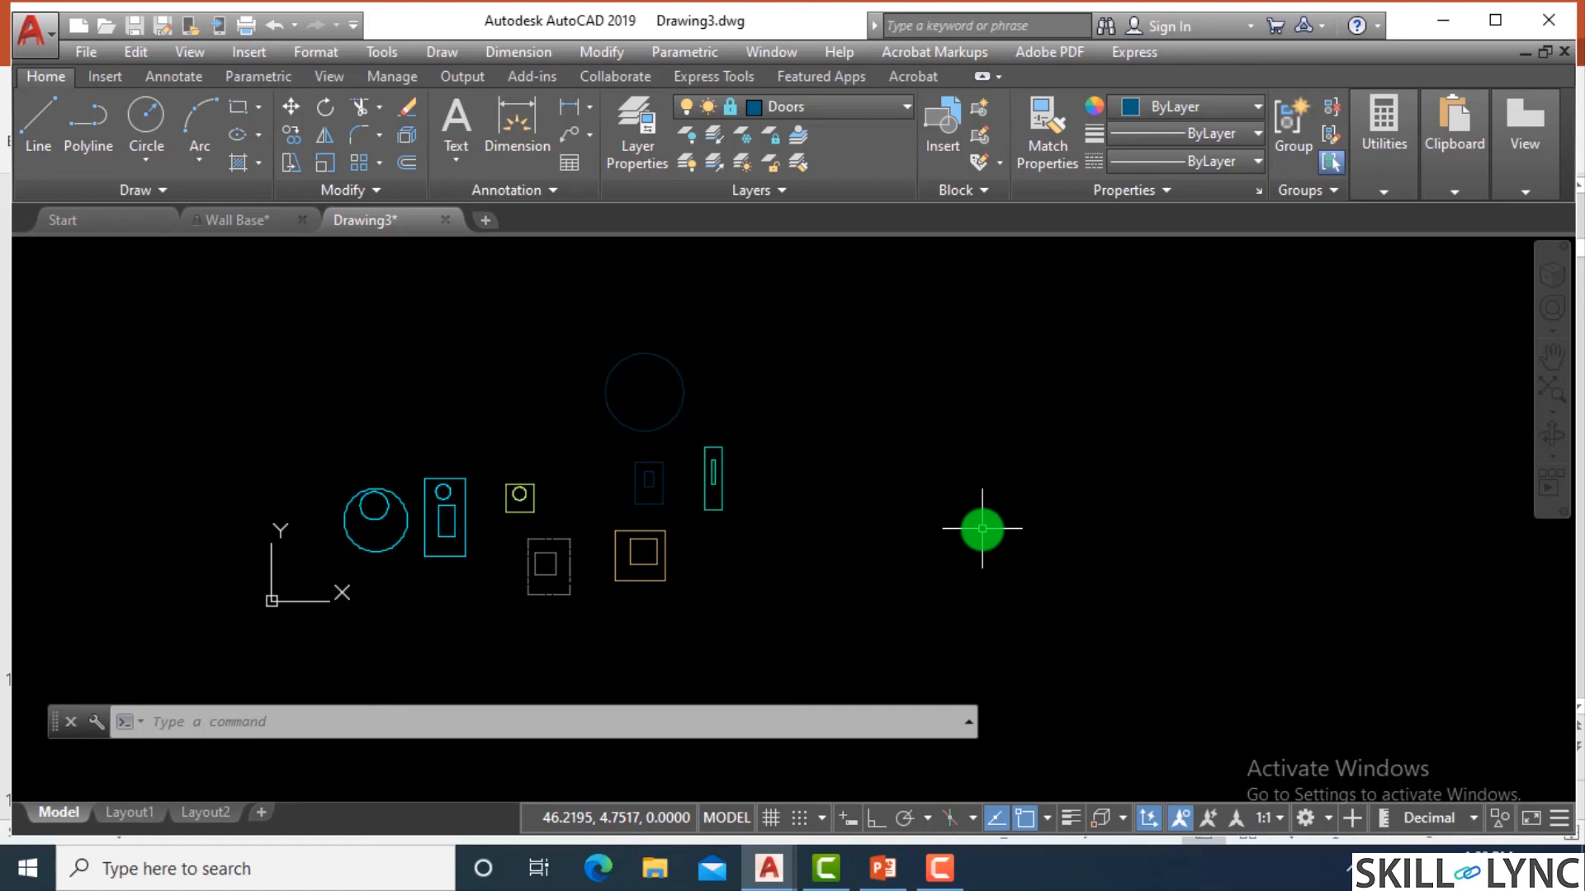
# Switch to the Wall Base drawing.
pyautogui.scroll(2, 650, 550)
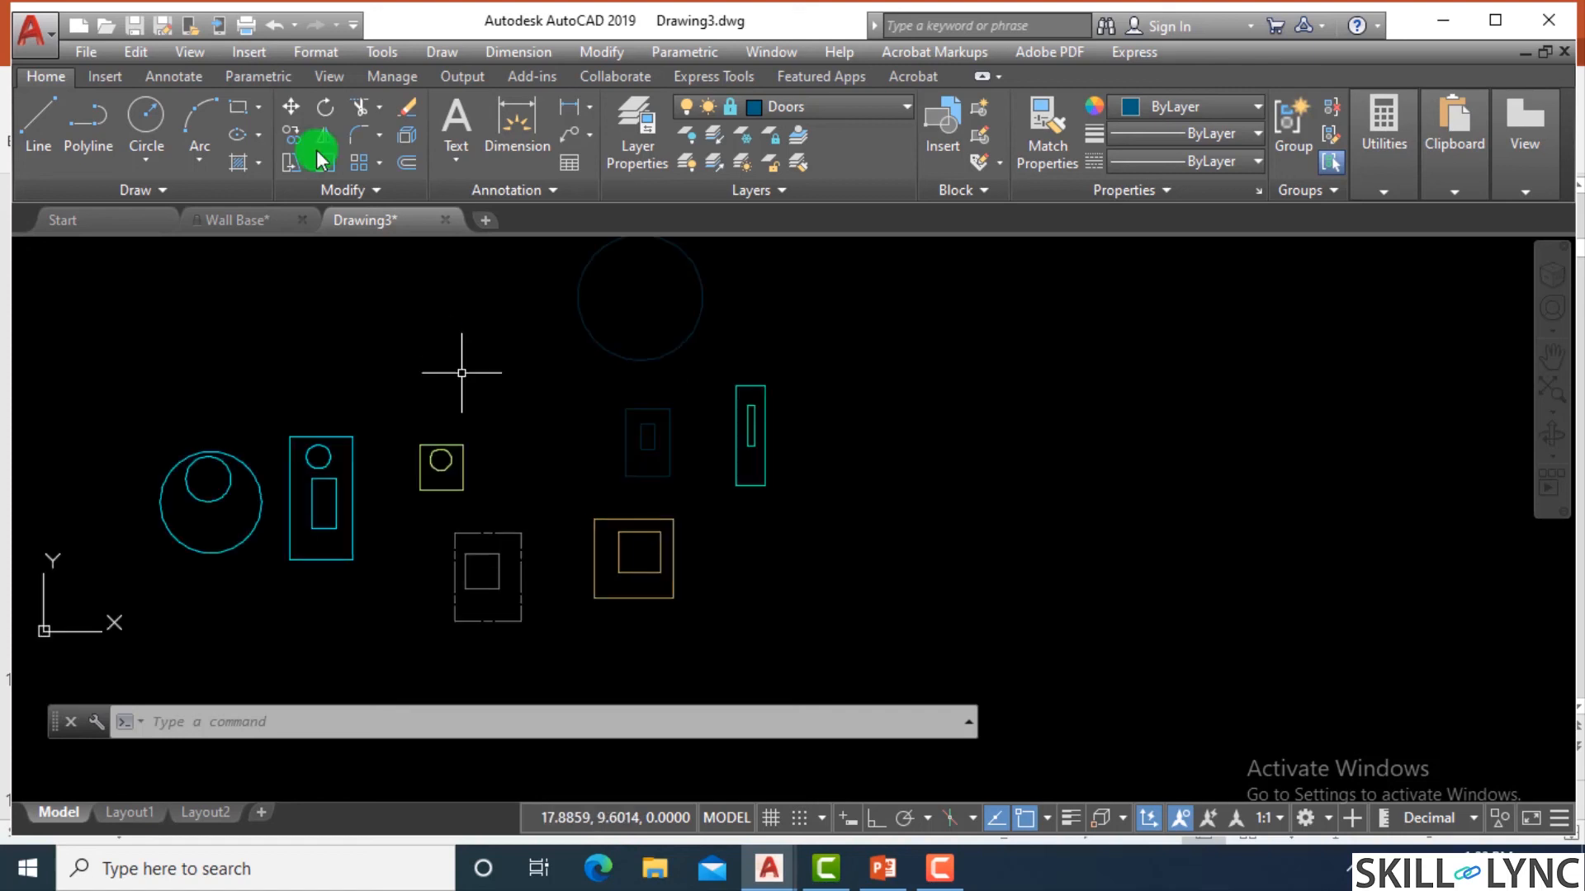
pyautogui.click(256, 221)
pyautogui.scroll(-5, 764, 375)
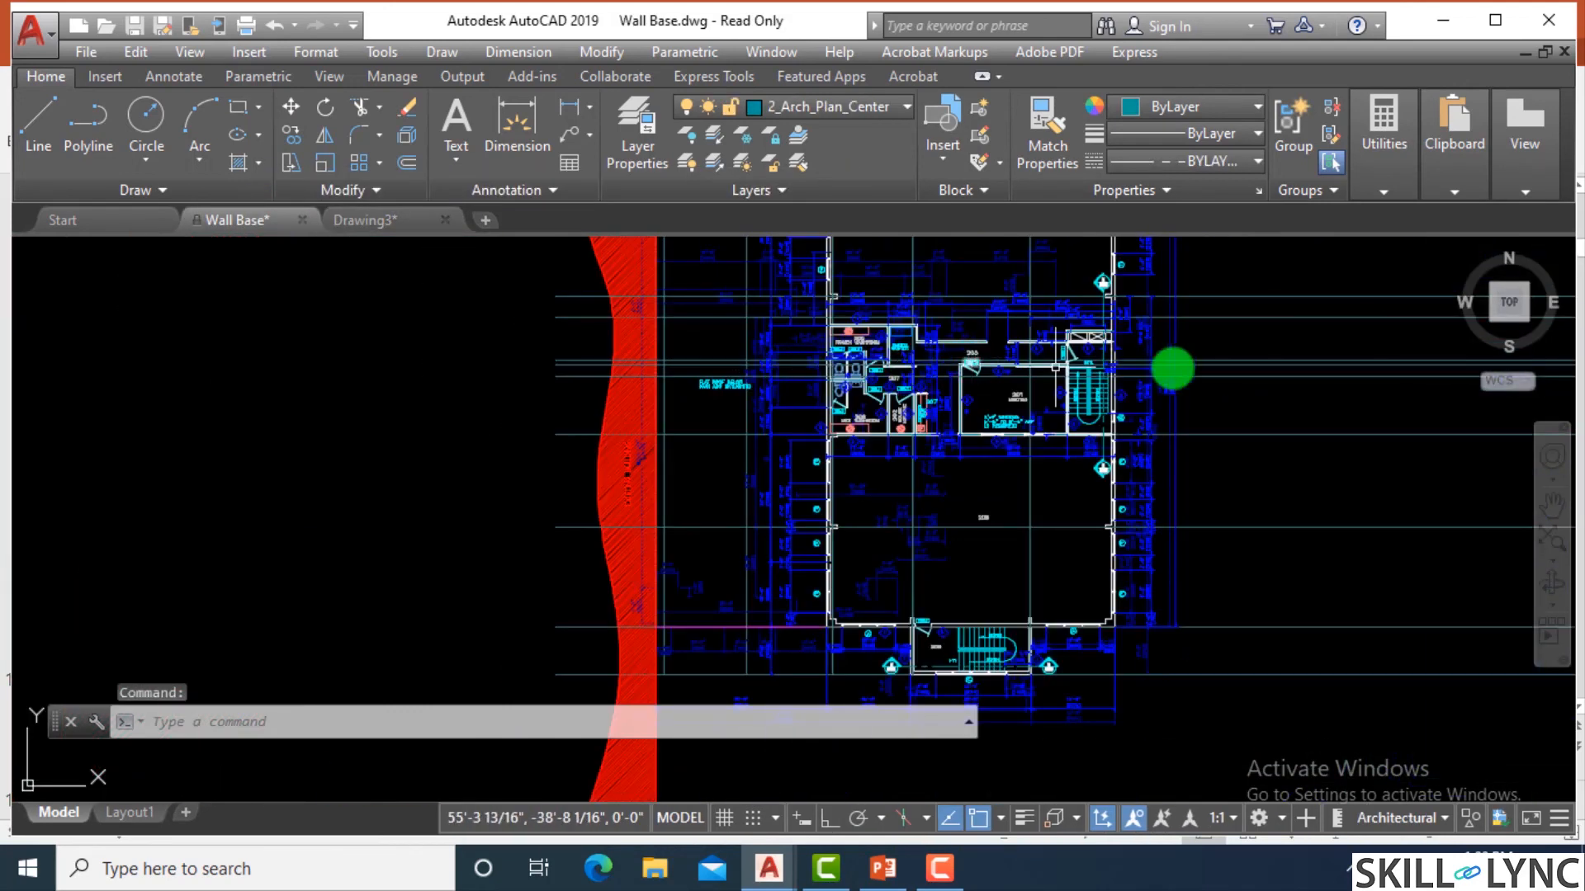
pyautogui.scroll(5, 1329, 413)
# List all layers, thaw the 1_Arch_Plan_Fridge layer, and close the Layer Properties Manager.
pyautogui.write('la')
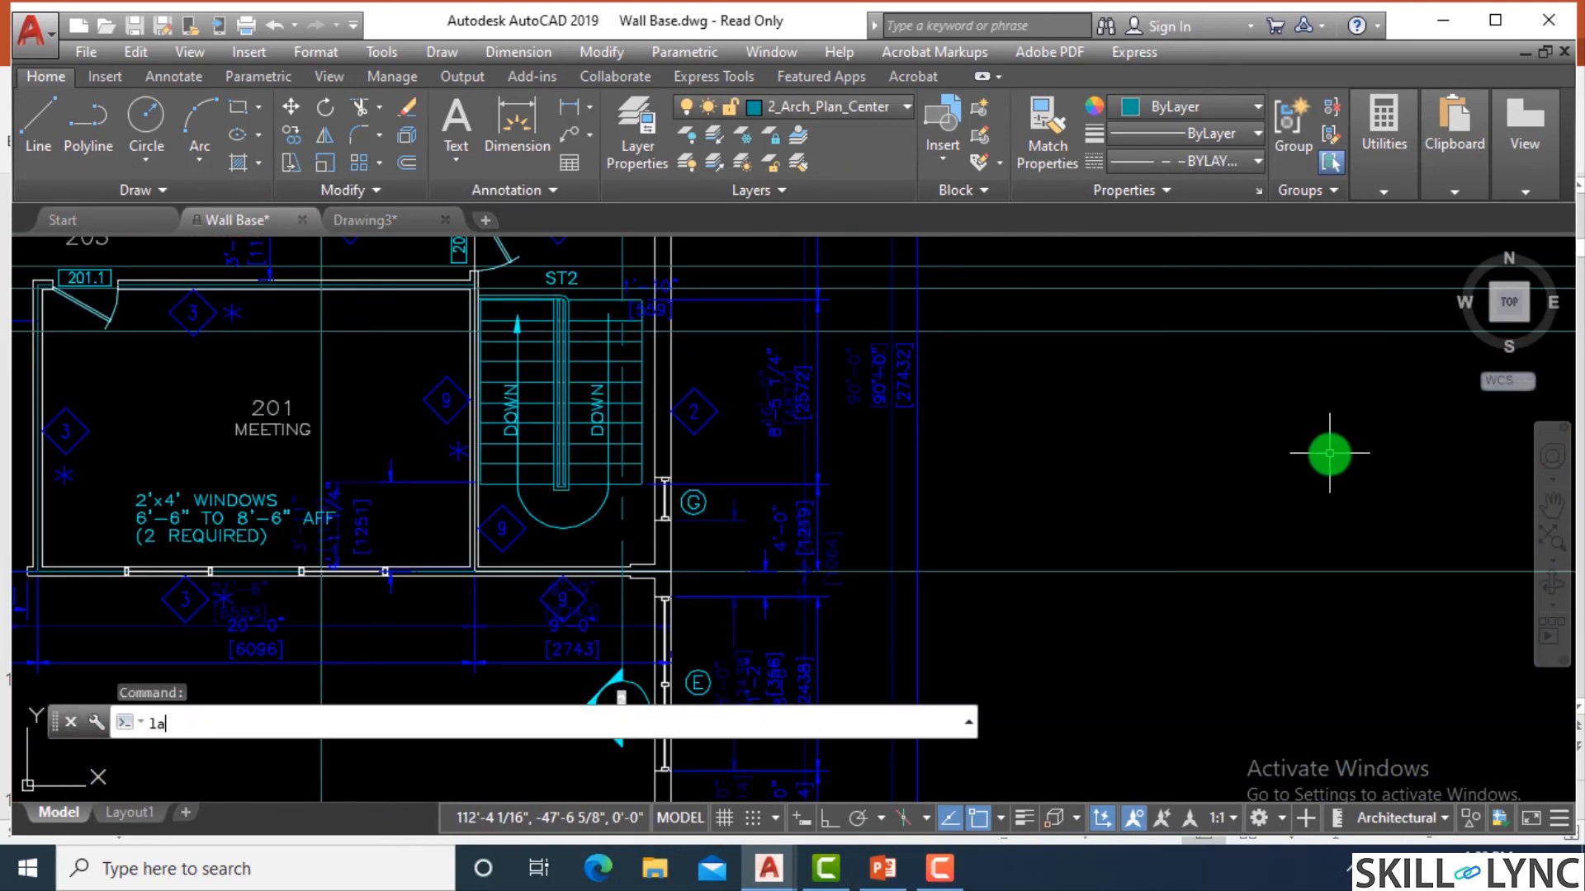
pyautogui.press('Return')
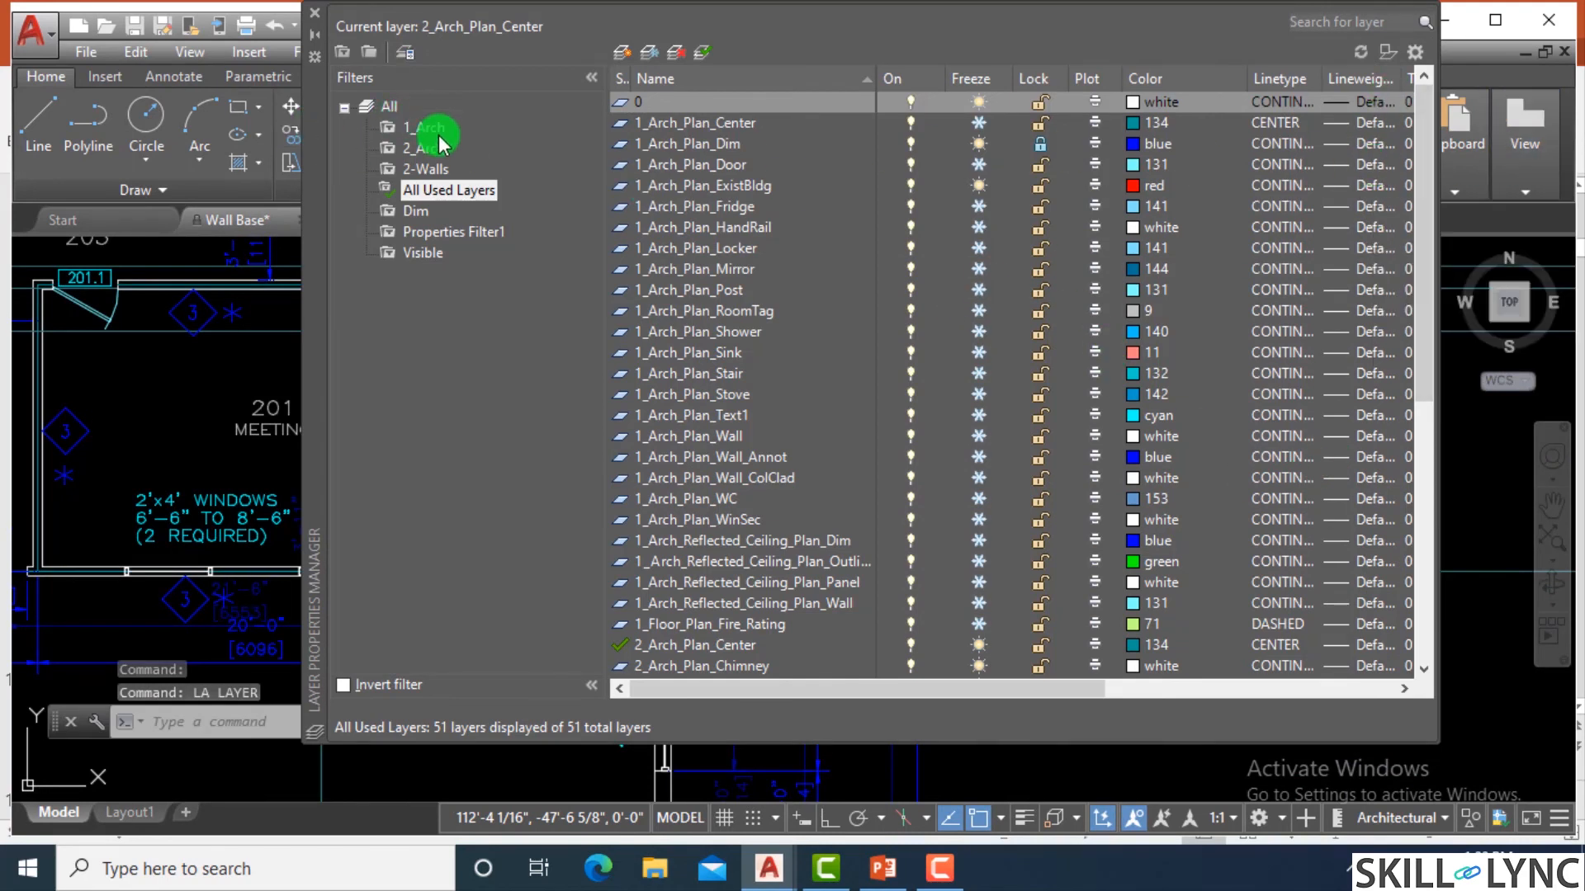
pyautogui.click(413, 128)
pyautogui.click(389, 106)
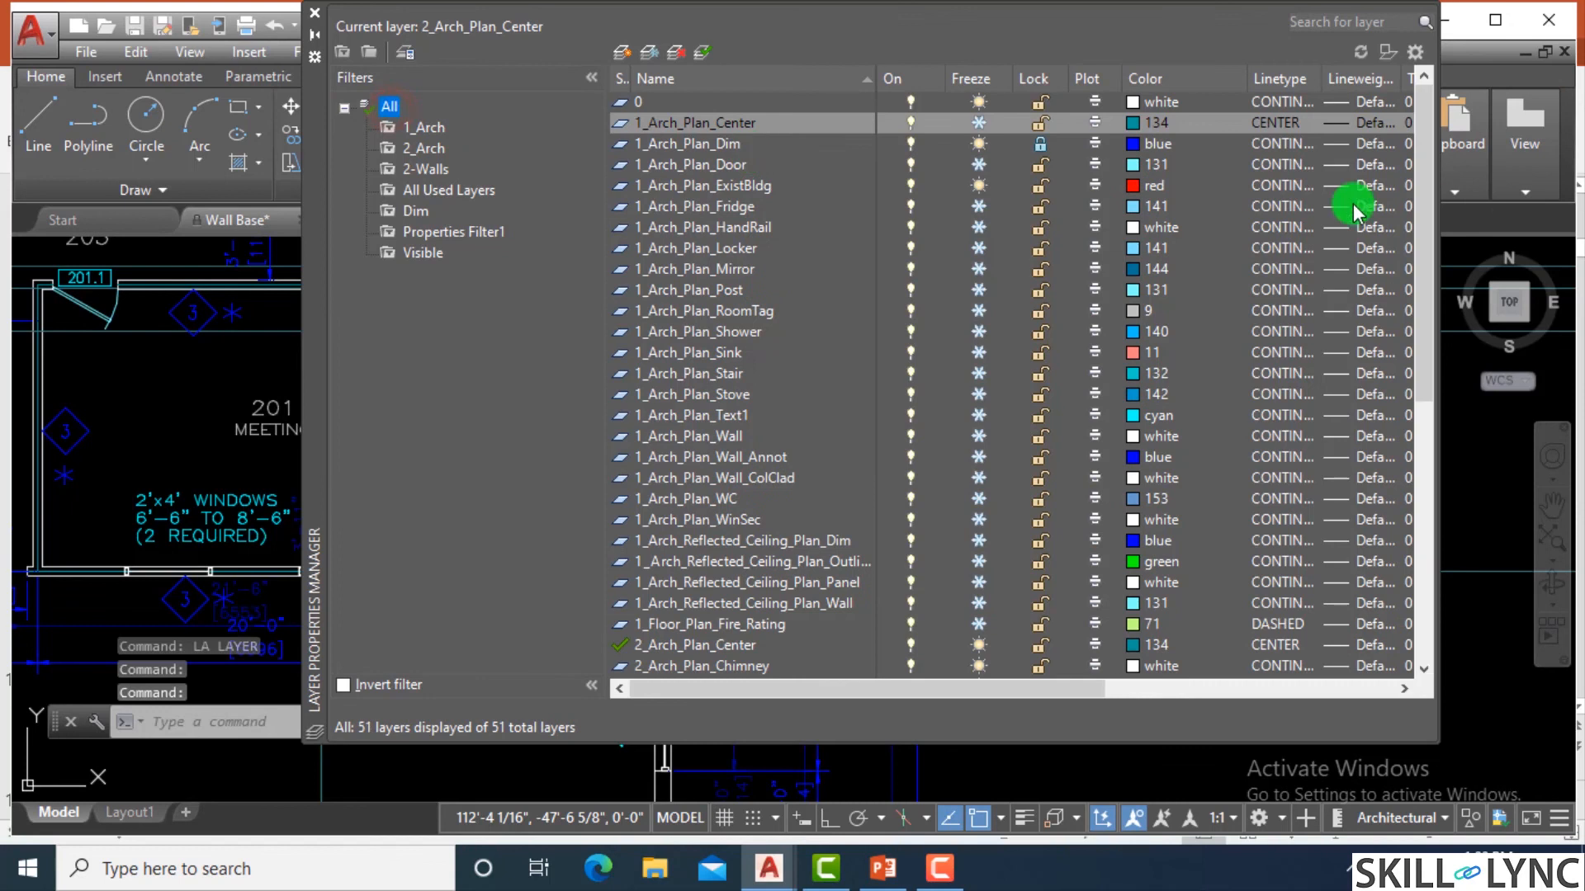
pyautogui.moveTo(1418, 223); pyautogui.dragTo(1421, 256)
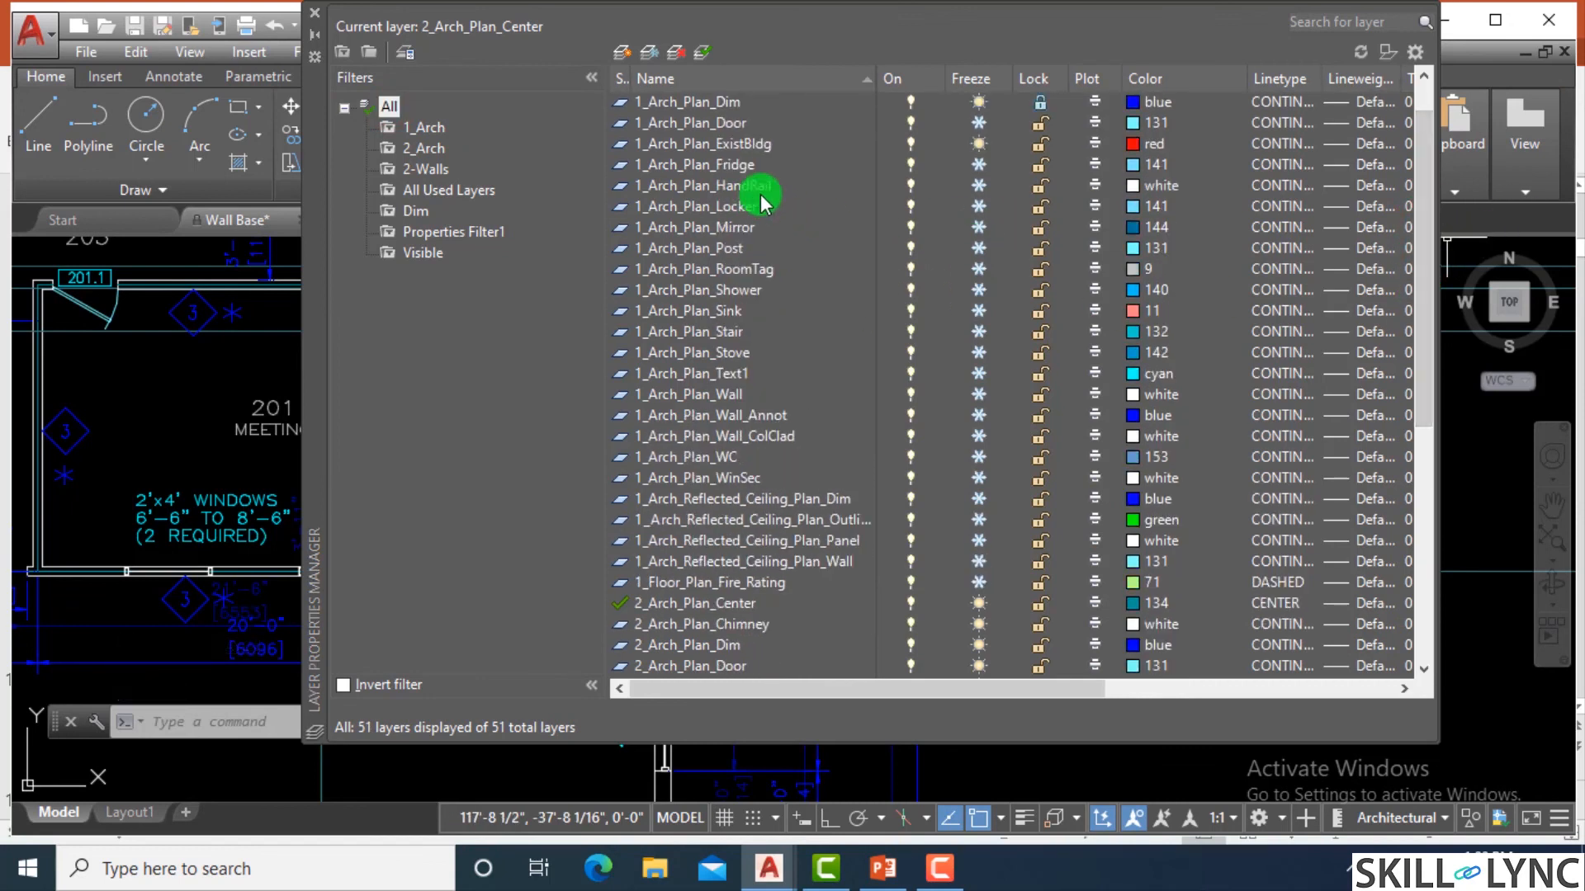
pyautogui.click(974, 174)
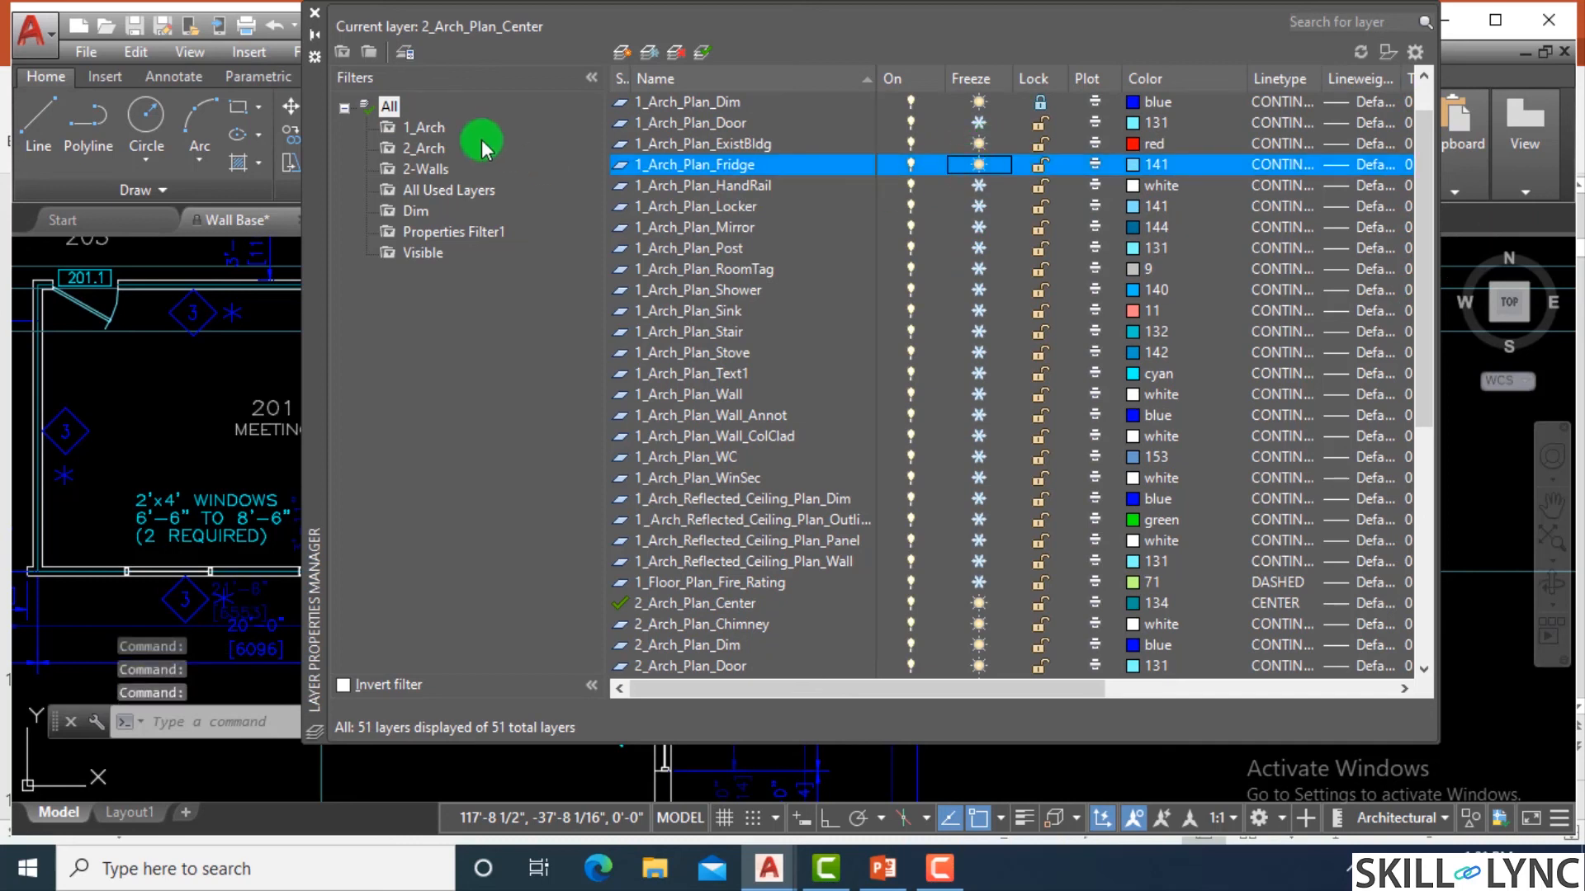
pyautogui.click(316, 19)
# Examine the floor plan around the washrooms, meeting room and stair for objects on the thawed layer.
pyautogui.scroll(-3, 1065, 520)
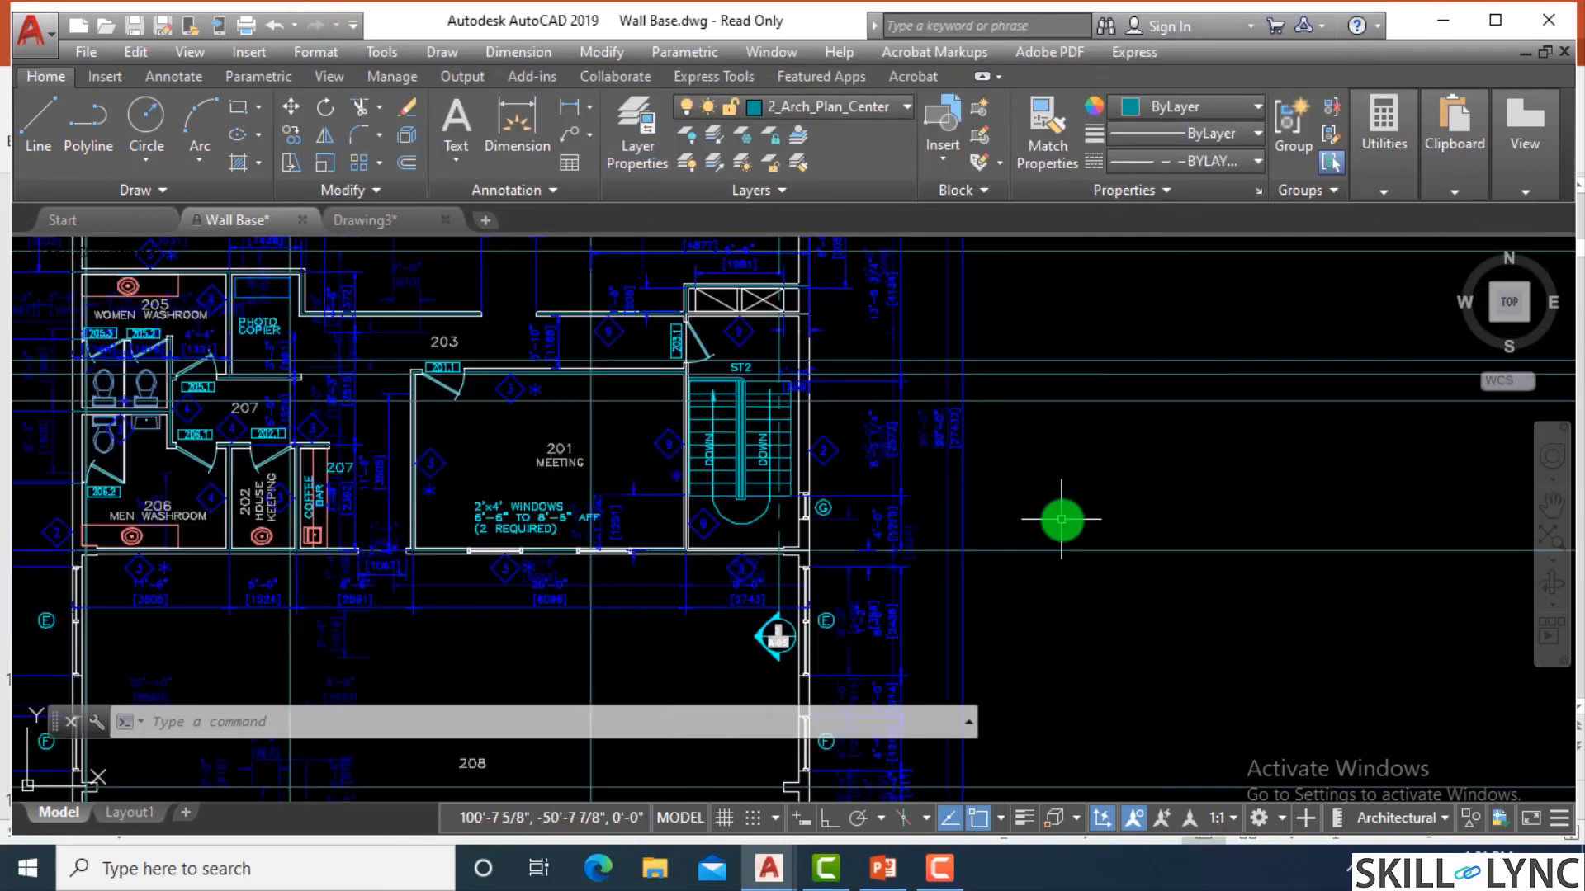
pyautogui.scroll(4, 478, 388)
pyautogui.scroll(4, 544, 413)
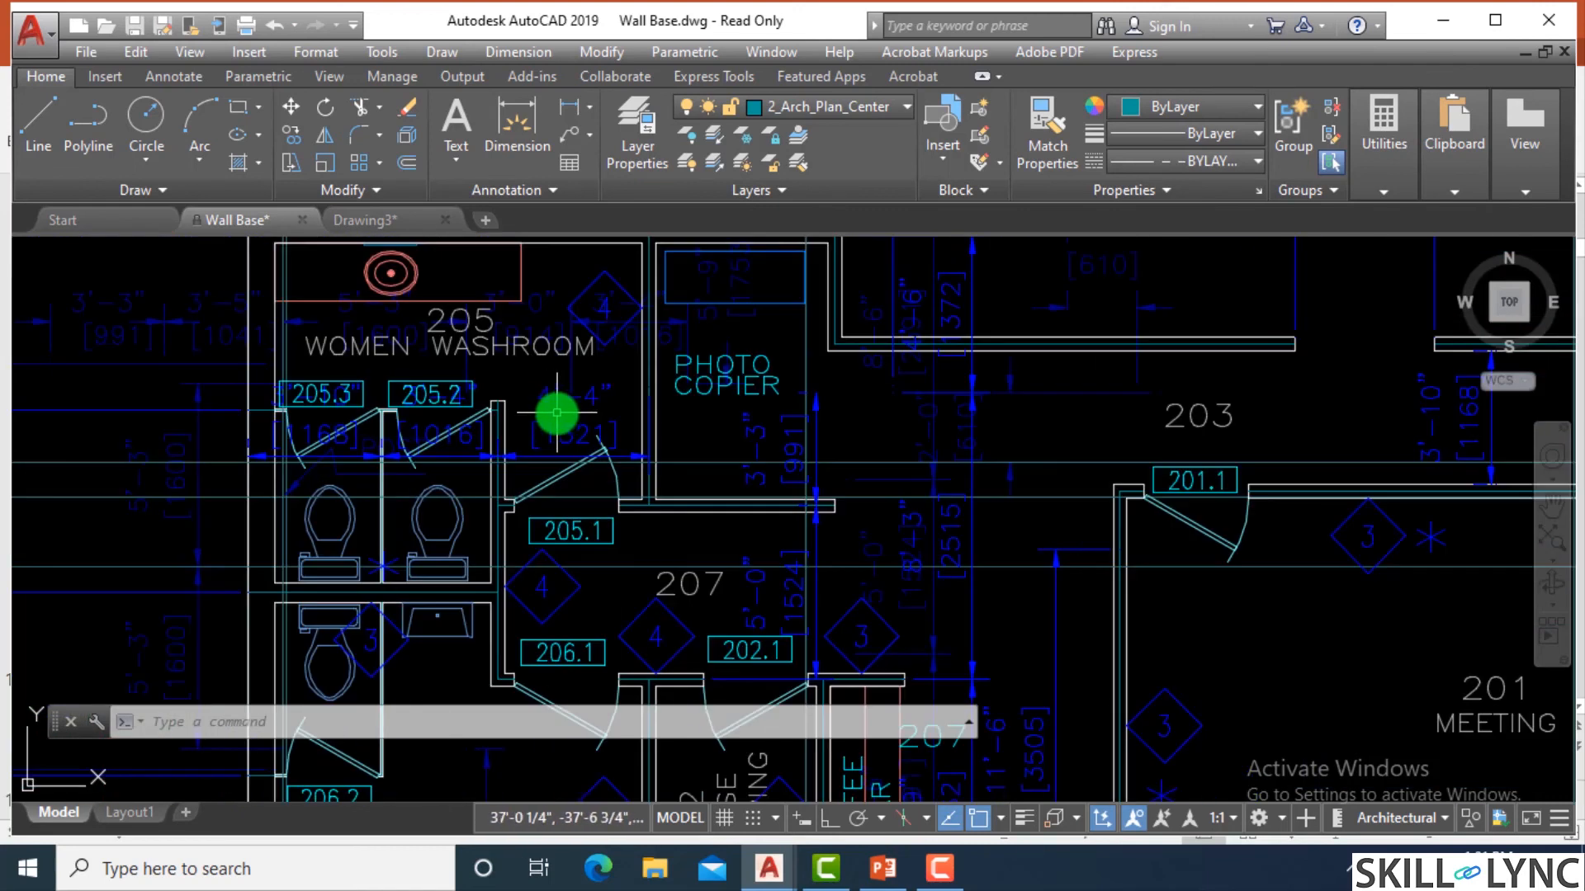
pyautogui.scroll(-4, 557, 413)
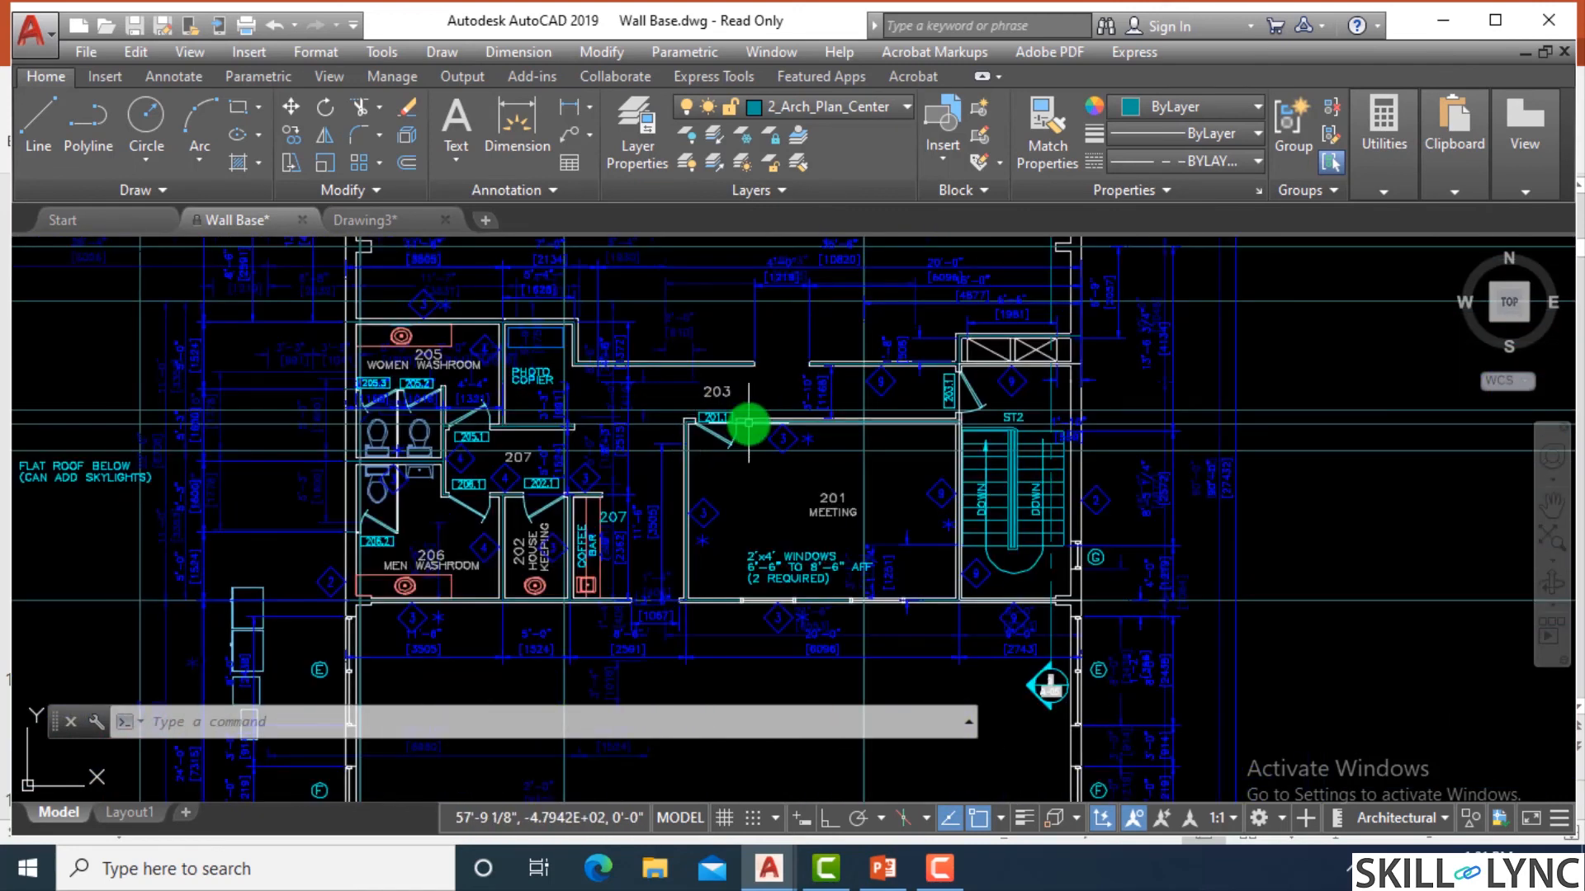
pyautogui.scroll(2, 901, 453)
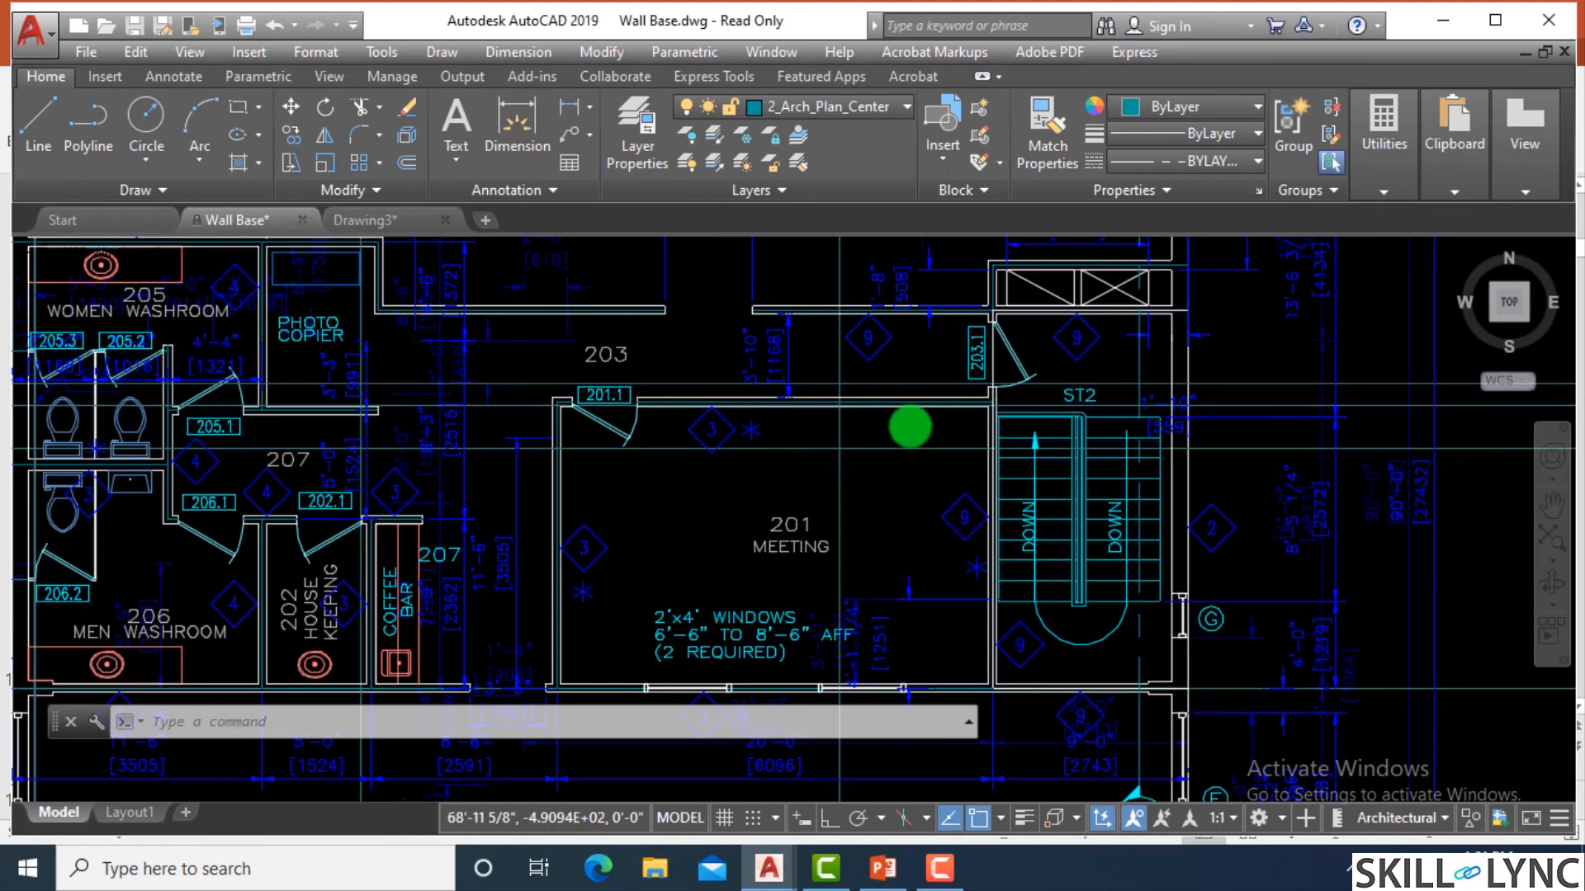
pyautogui.scroll(-5, 1026, 429)
pyautogui.scroll(3, 1026, 428)
pyautogui.scroll(1, 1175, 463)
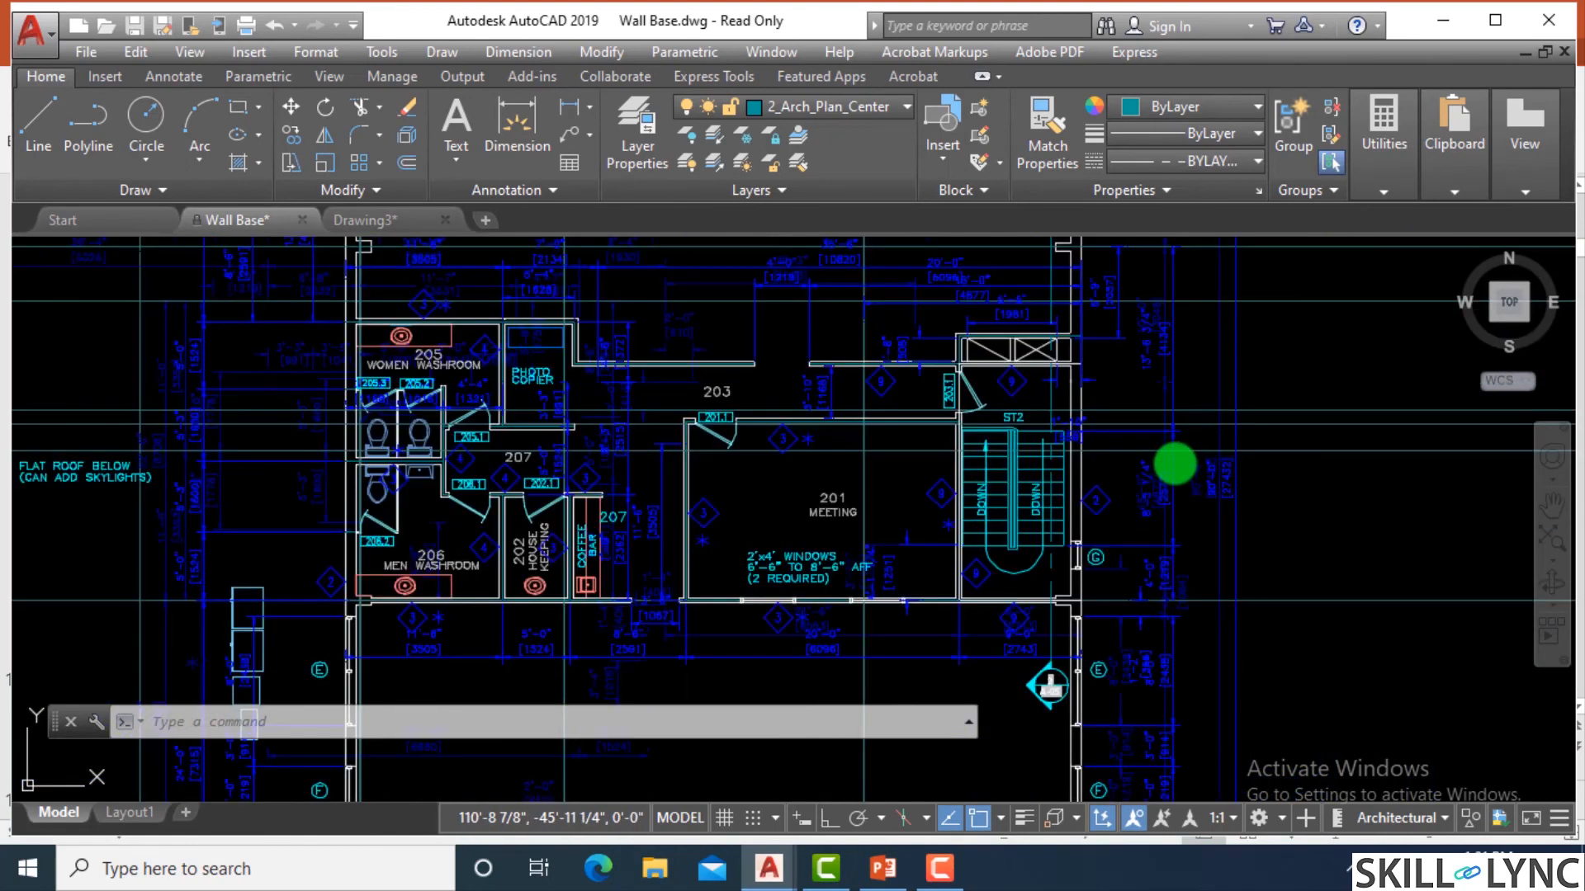
# Undo the recent layer changes in Wall Base and cancel the pending command.
pyautogui.hotkey('ctrl', 'z')
pyautogui.write('u')
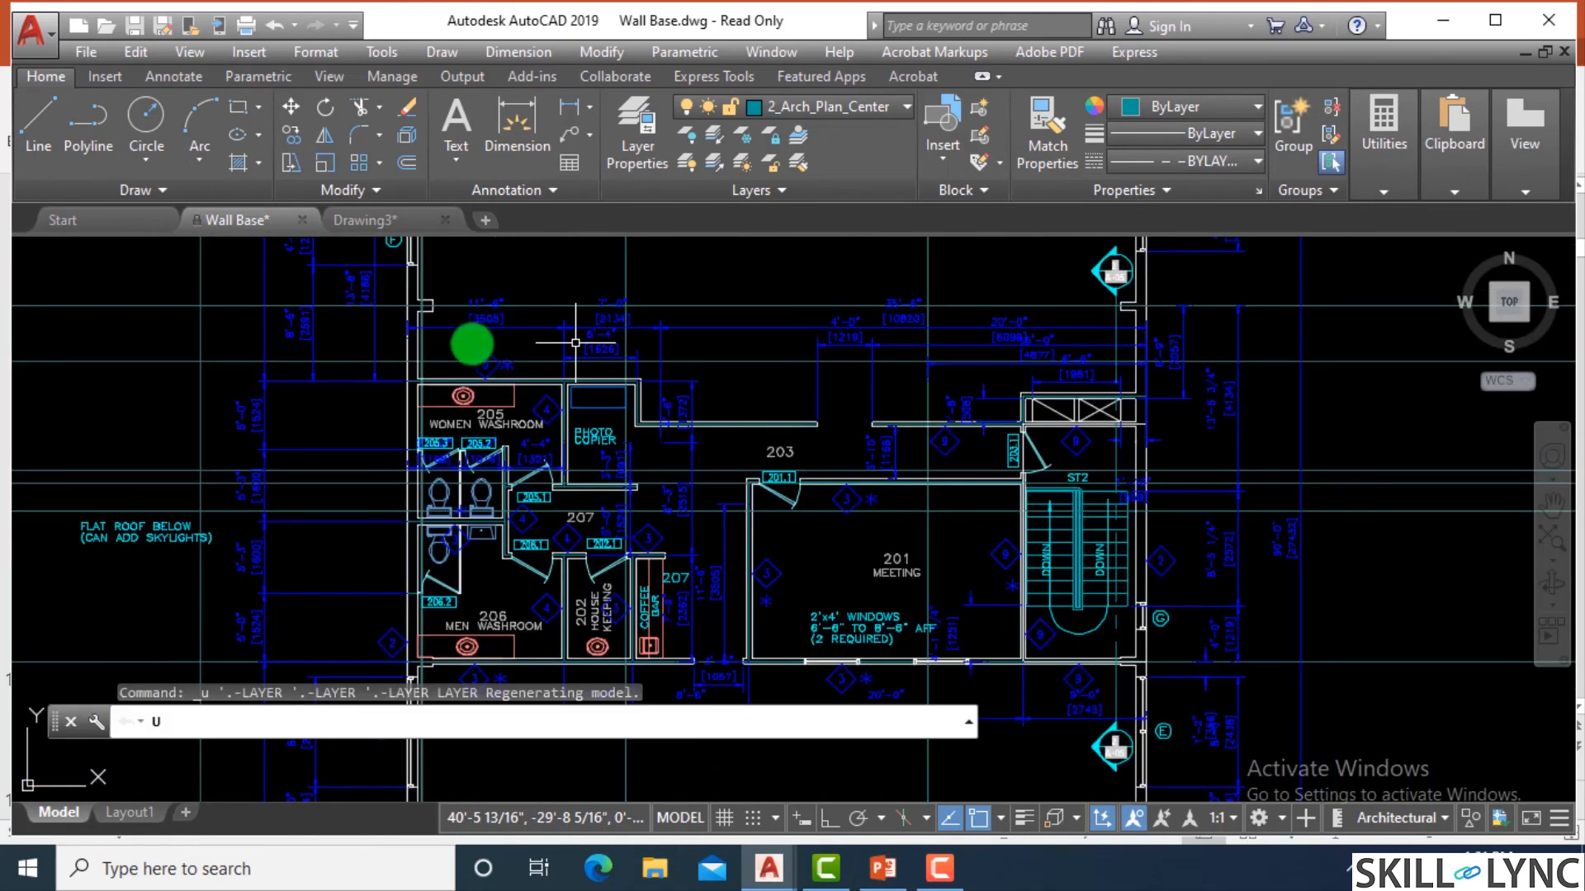
pyautogui.press('Escape')
pyautogui.press('Escape')
pyautogui.press('Escape')
pyautogui.scroll(-5, 660, 372)
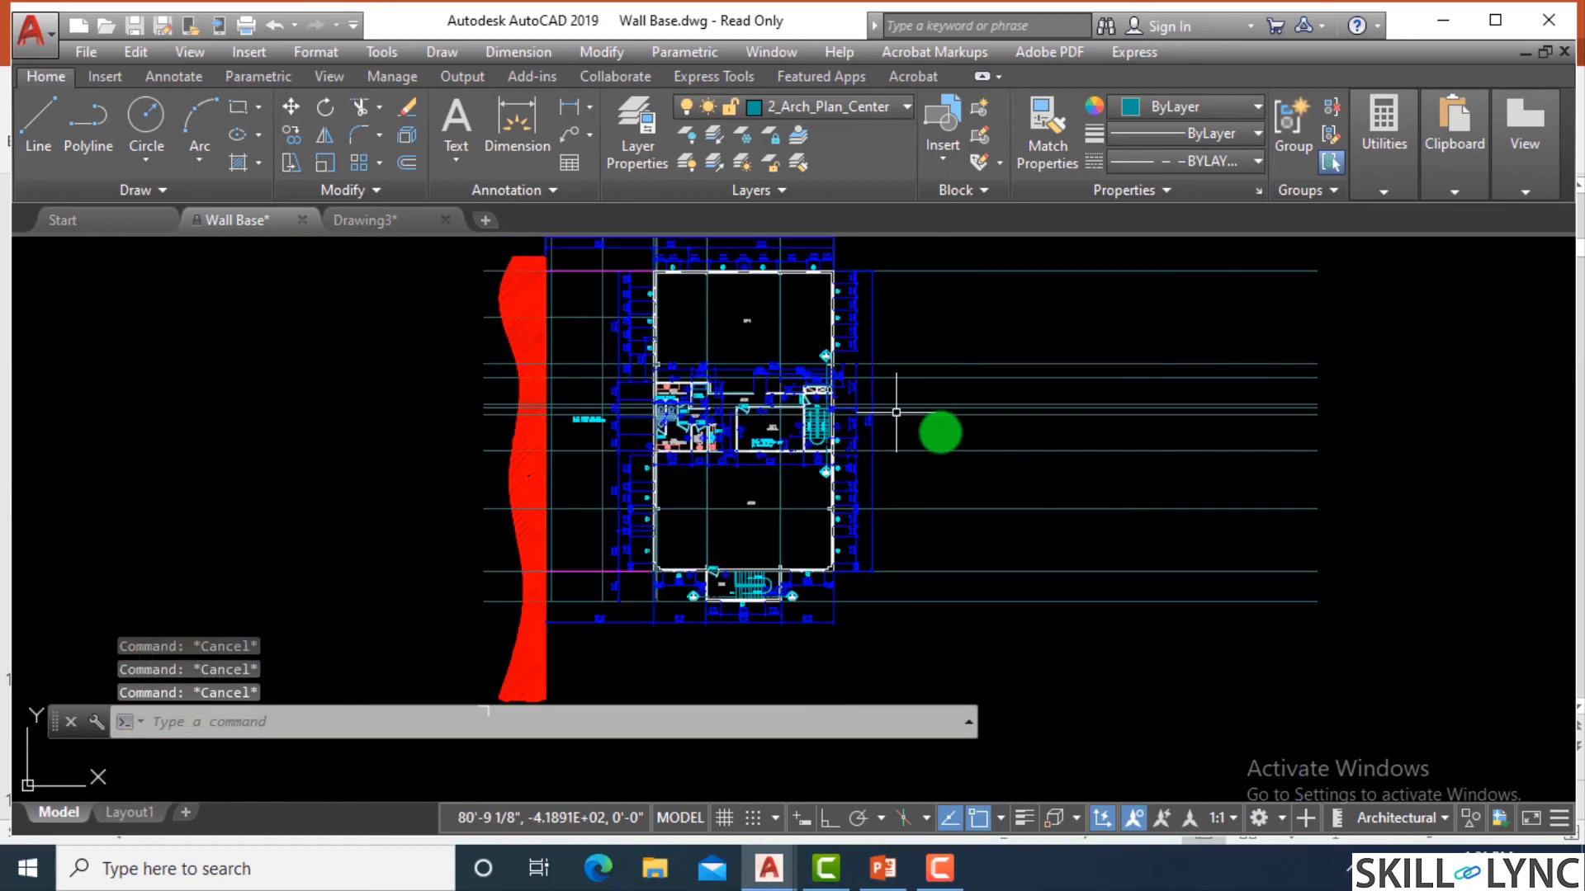
pyautogui.scroll(5, 776, 364)
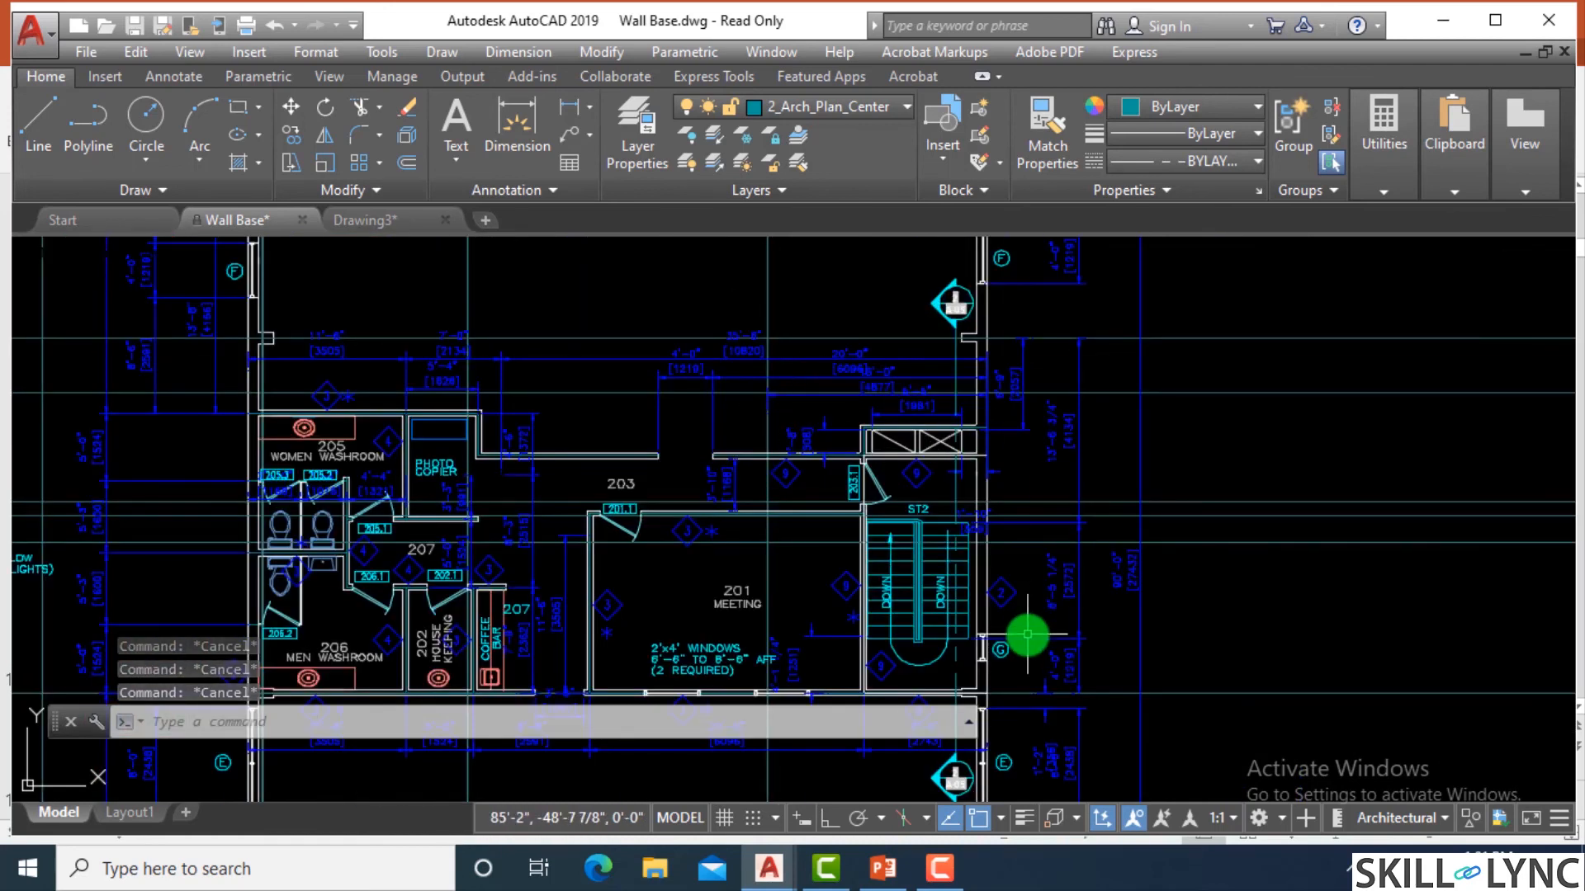
# Review the freeze and lock states of the Wall Base layers, then close the Layer Properties Manager.
pyautogui.write('la')
pyautogui.press('Return')
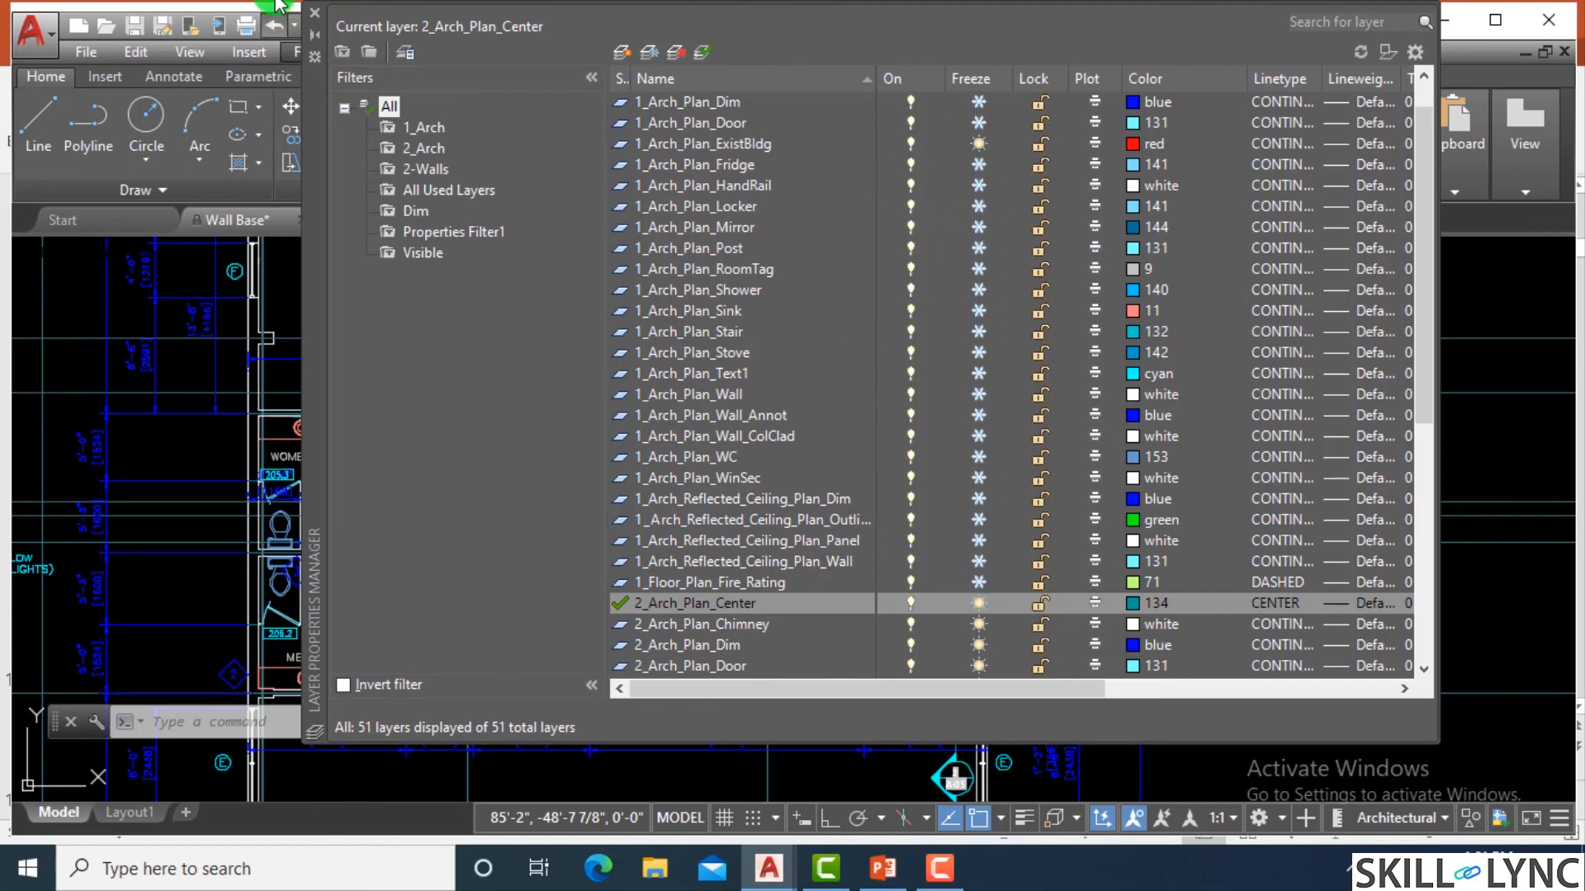
pyautogui.click(316, 17)
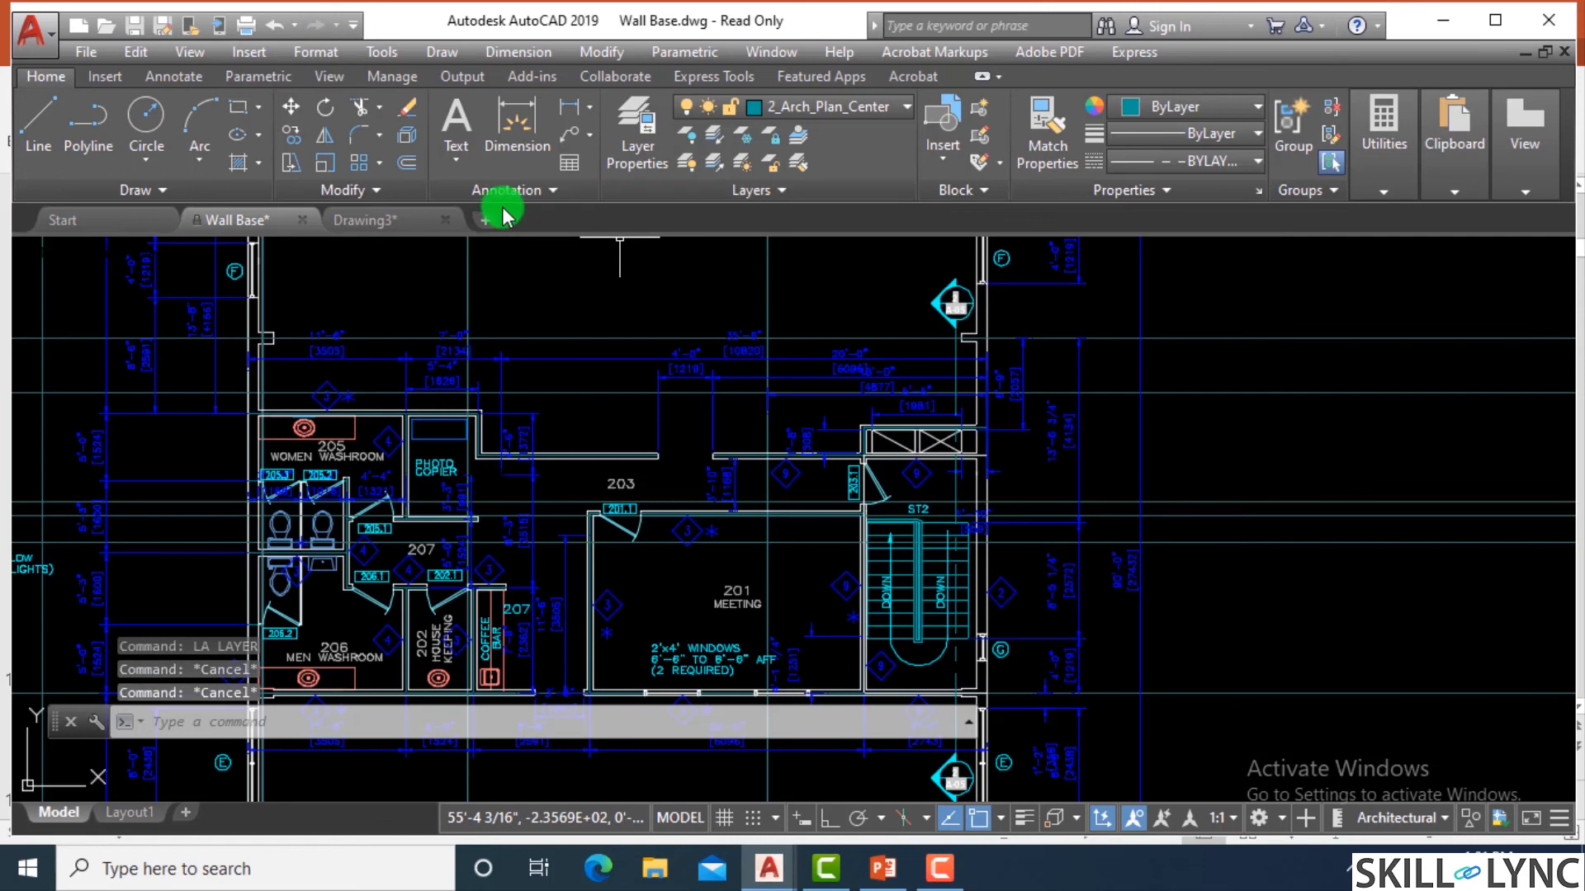
# Switch back to Drawing3 and cancel any active command.
pyautogui.click(386, 219)
pyautogui.press('Escape')
pyautogui.press('Escape')
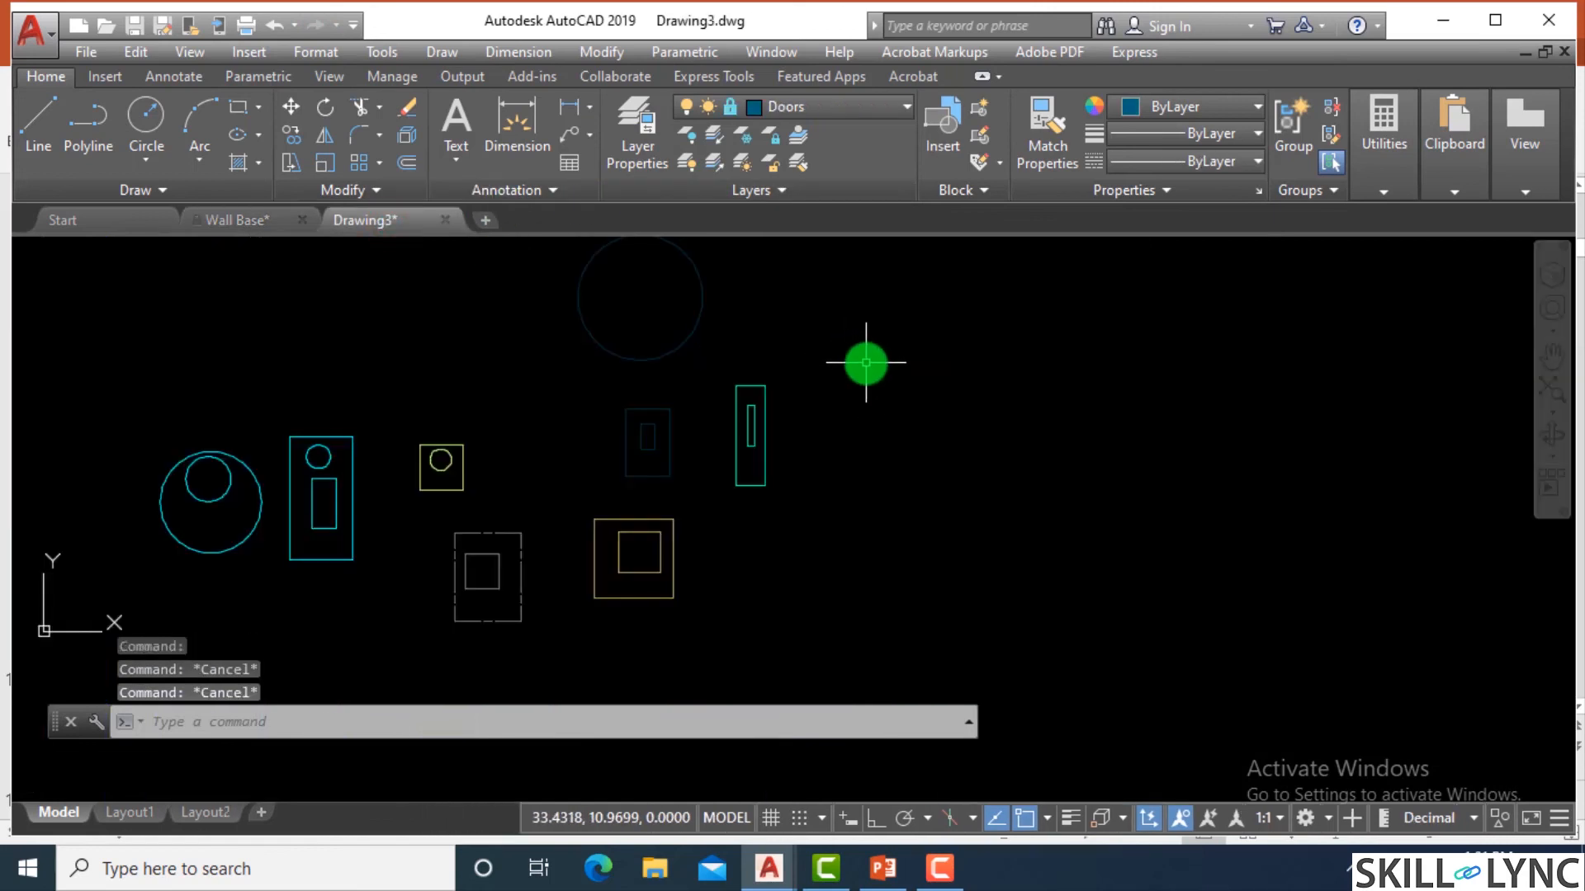
# Turn off plotting for the Beams layer in the Layer Properties Manager and close it.
pyautogui.write('LA')
pyautogui.press('Return')
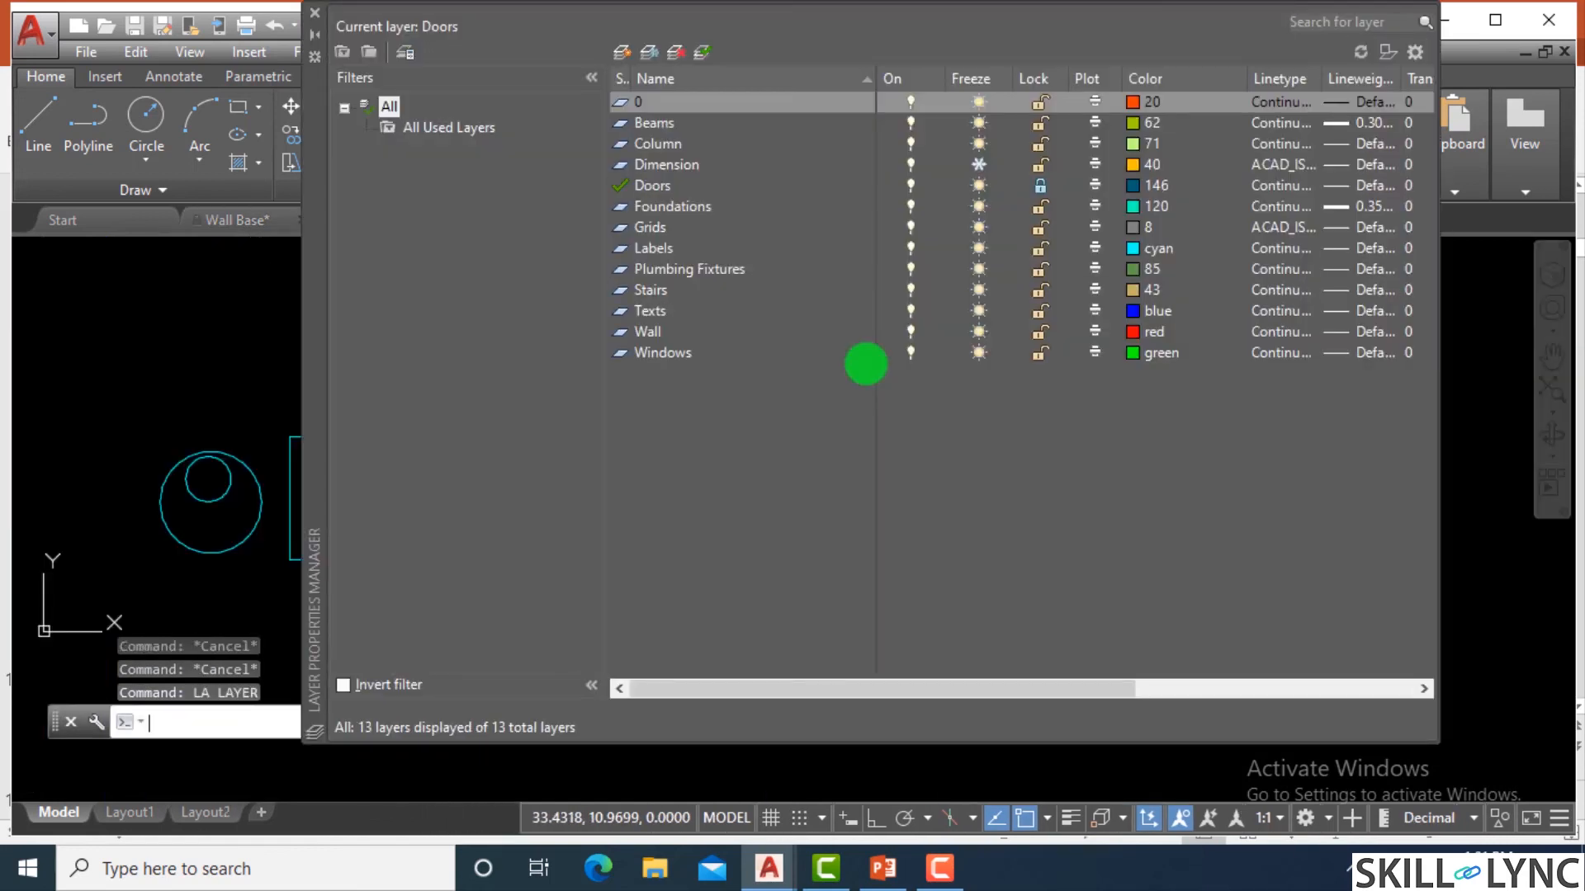
pyautogui.click(1094, 124)
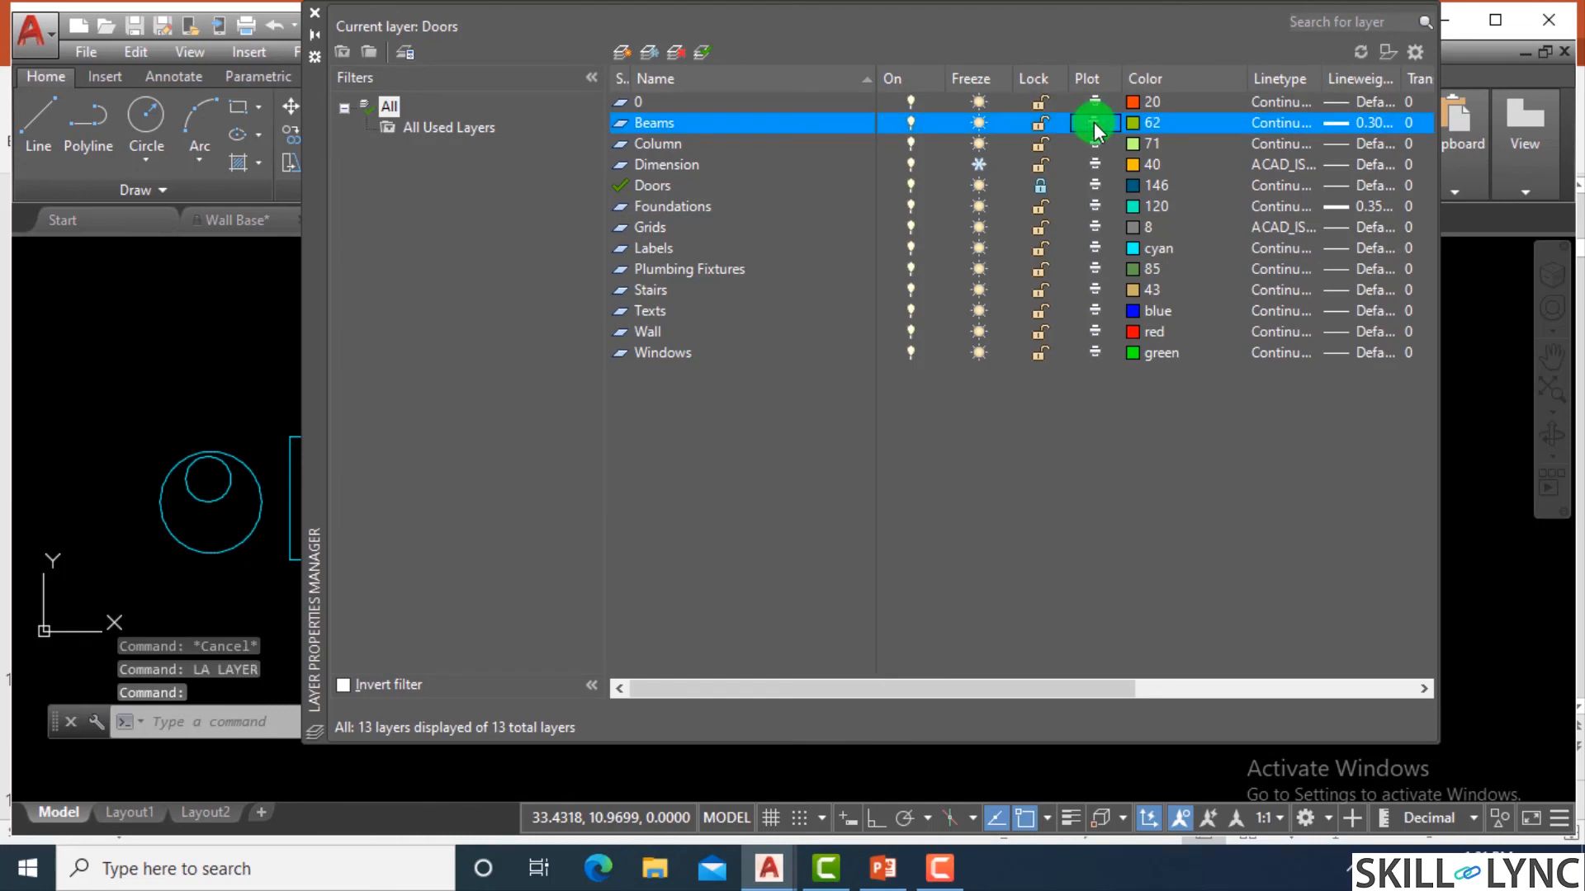
pyautogui.click(314, 13)
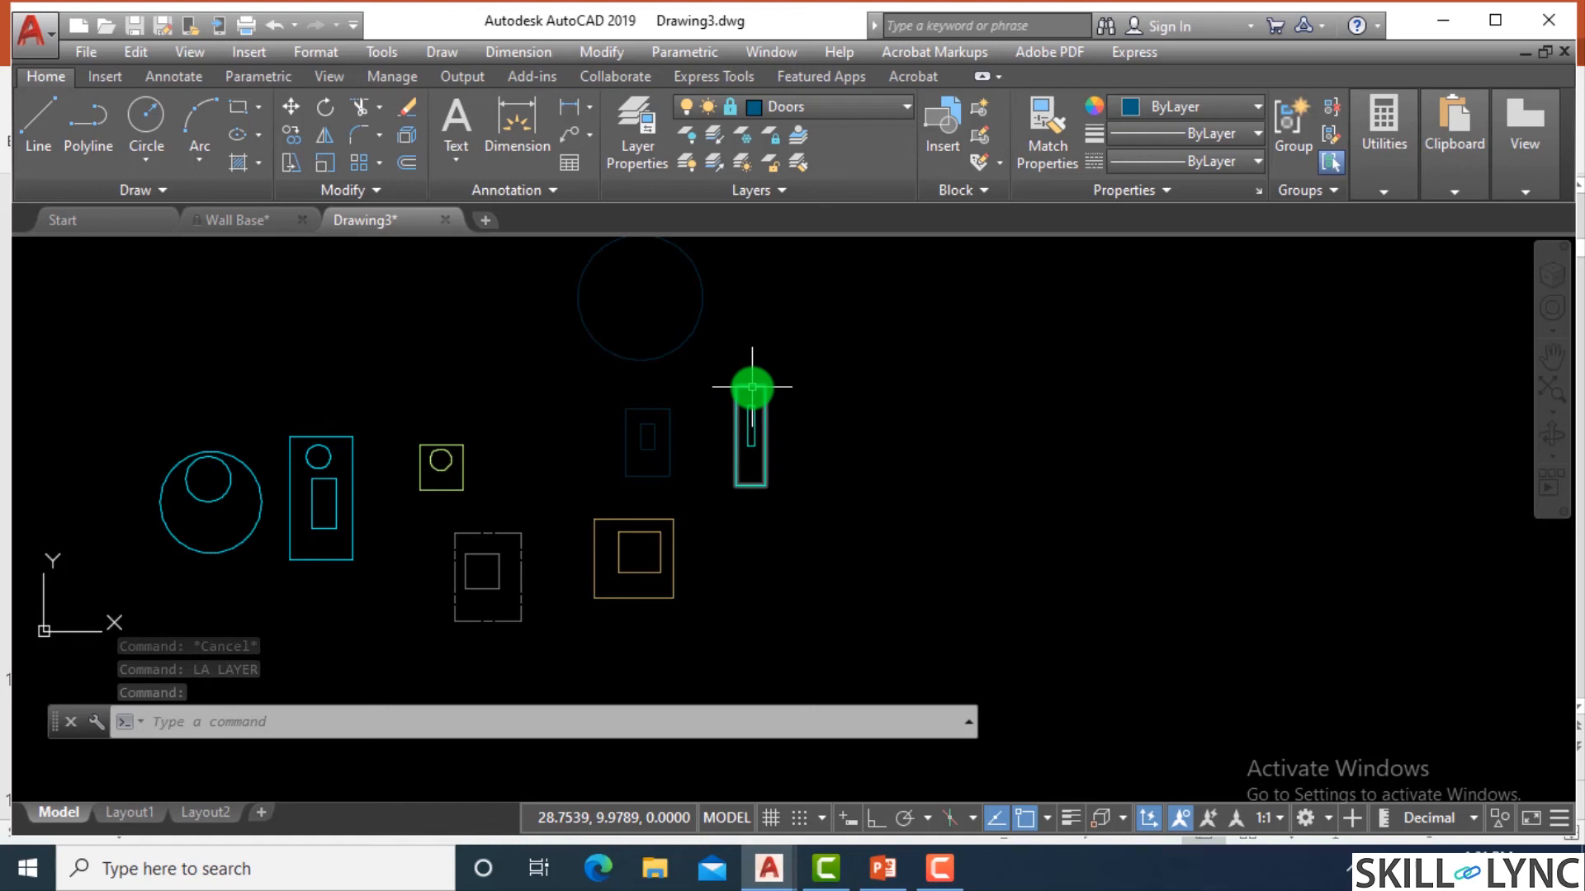
# Make Beams the current layer and draw a large rectangle with a smaller one inside it, to the right of the existing shapes.
pyautogui.moveTo(333, 434)
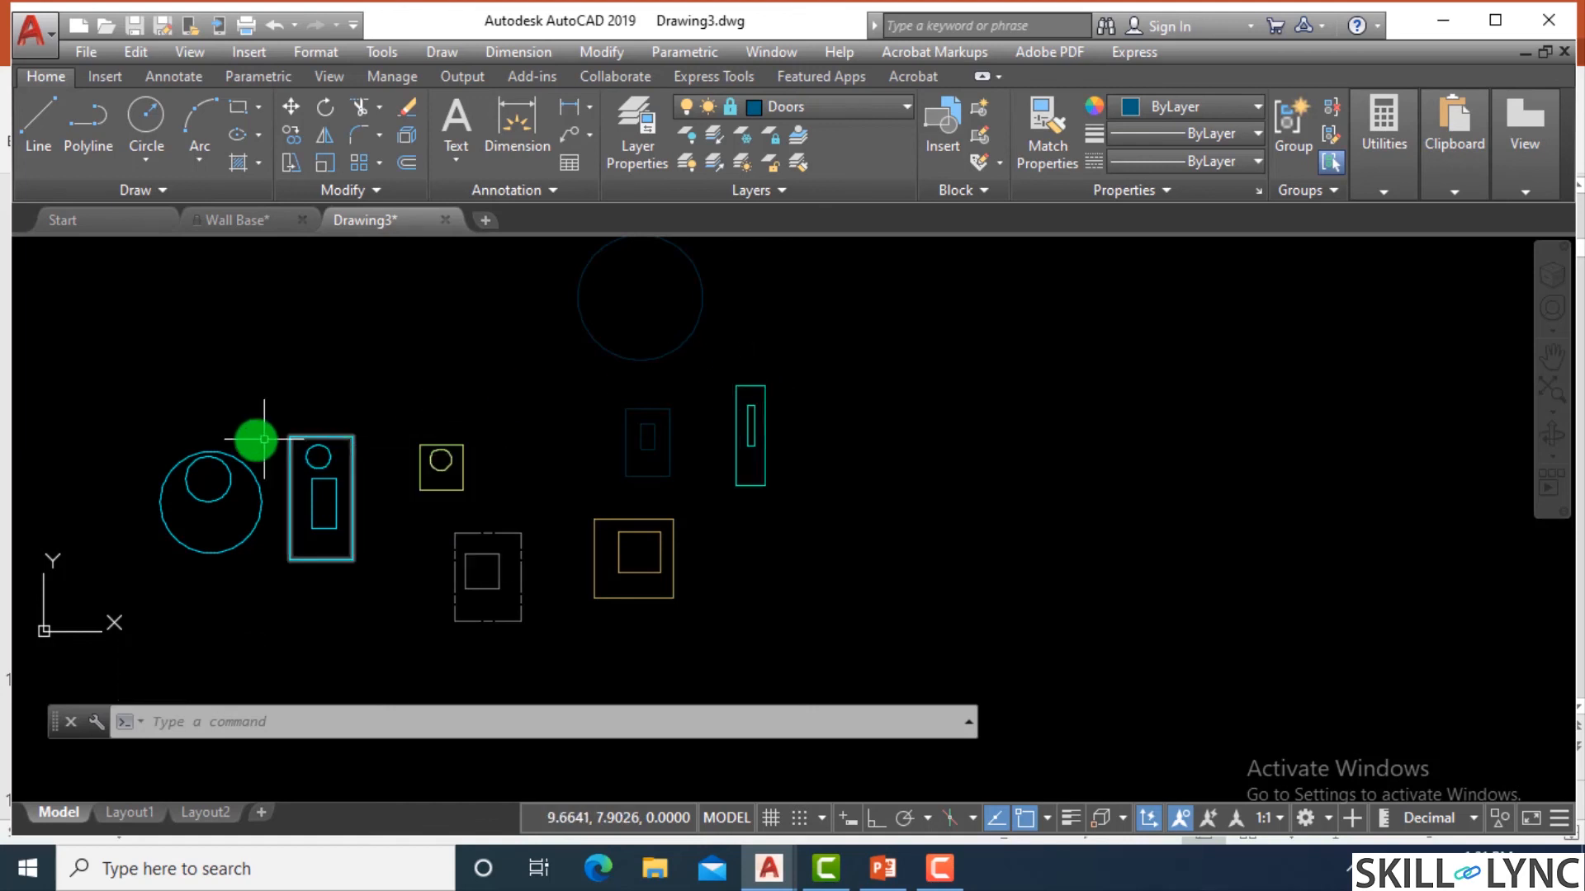
pyautogui.click(814, 105)
pyautogui.click(817, 163)
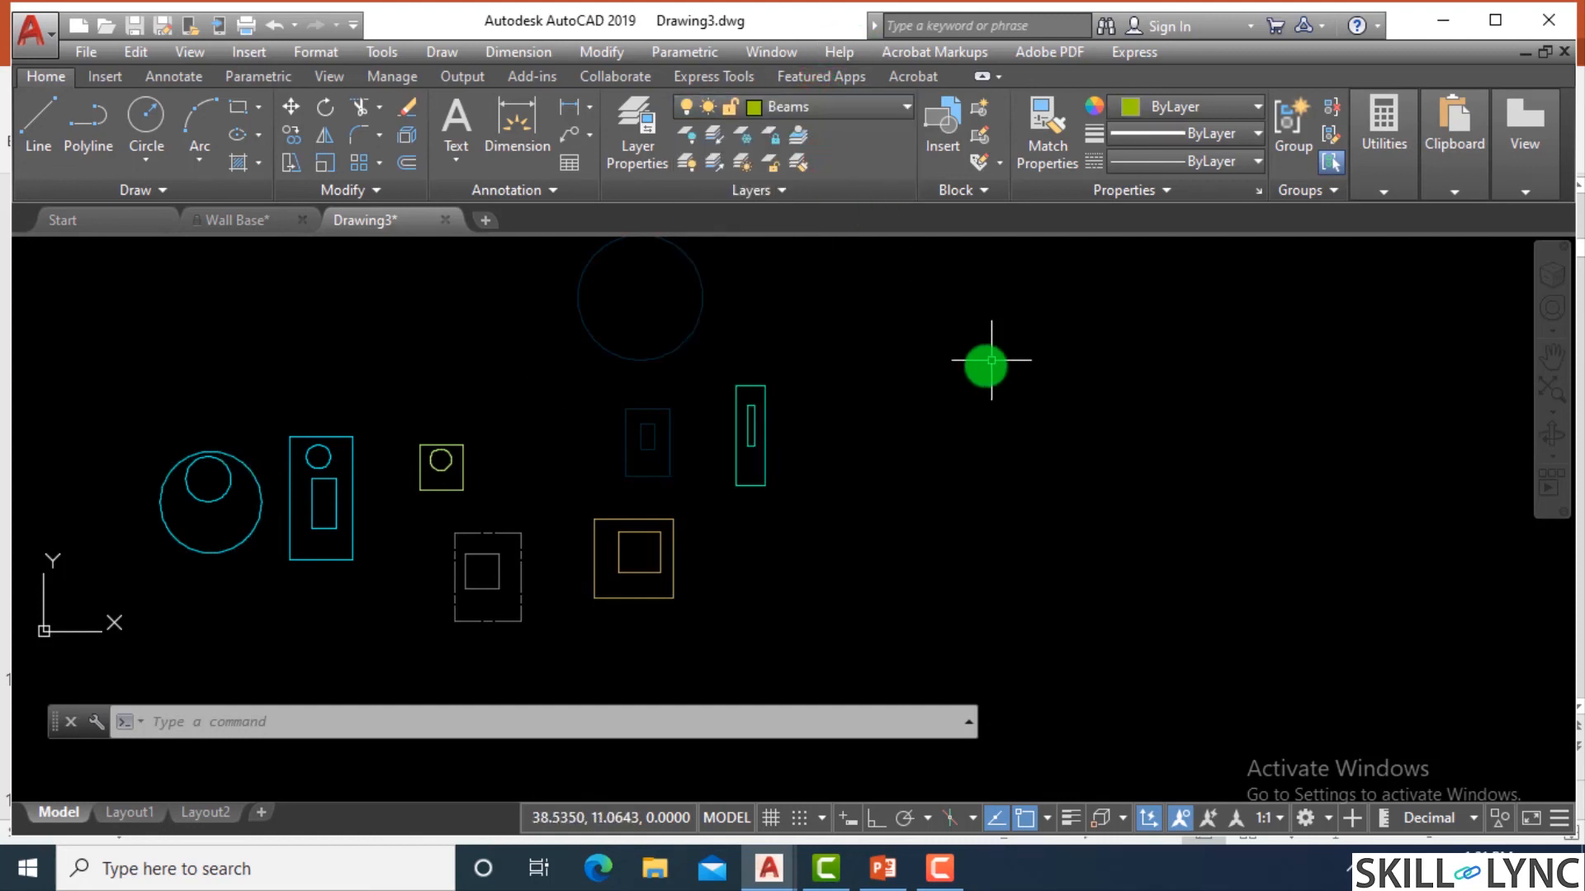
pyautogui.write('rec')
pyautogui.press('Return')
pyautogui.click(886, 330)
pyautogui.click(1053, 496)
pyautogui.press('Return')
pyautogui.click(921, 371)
pyautogui.click(1019, 442)
pyautogui.press('Escape')
pyautogui.press('Escape')
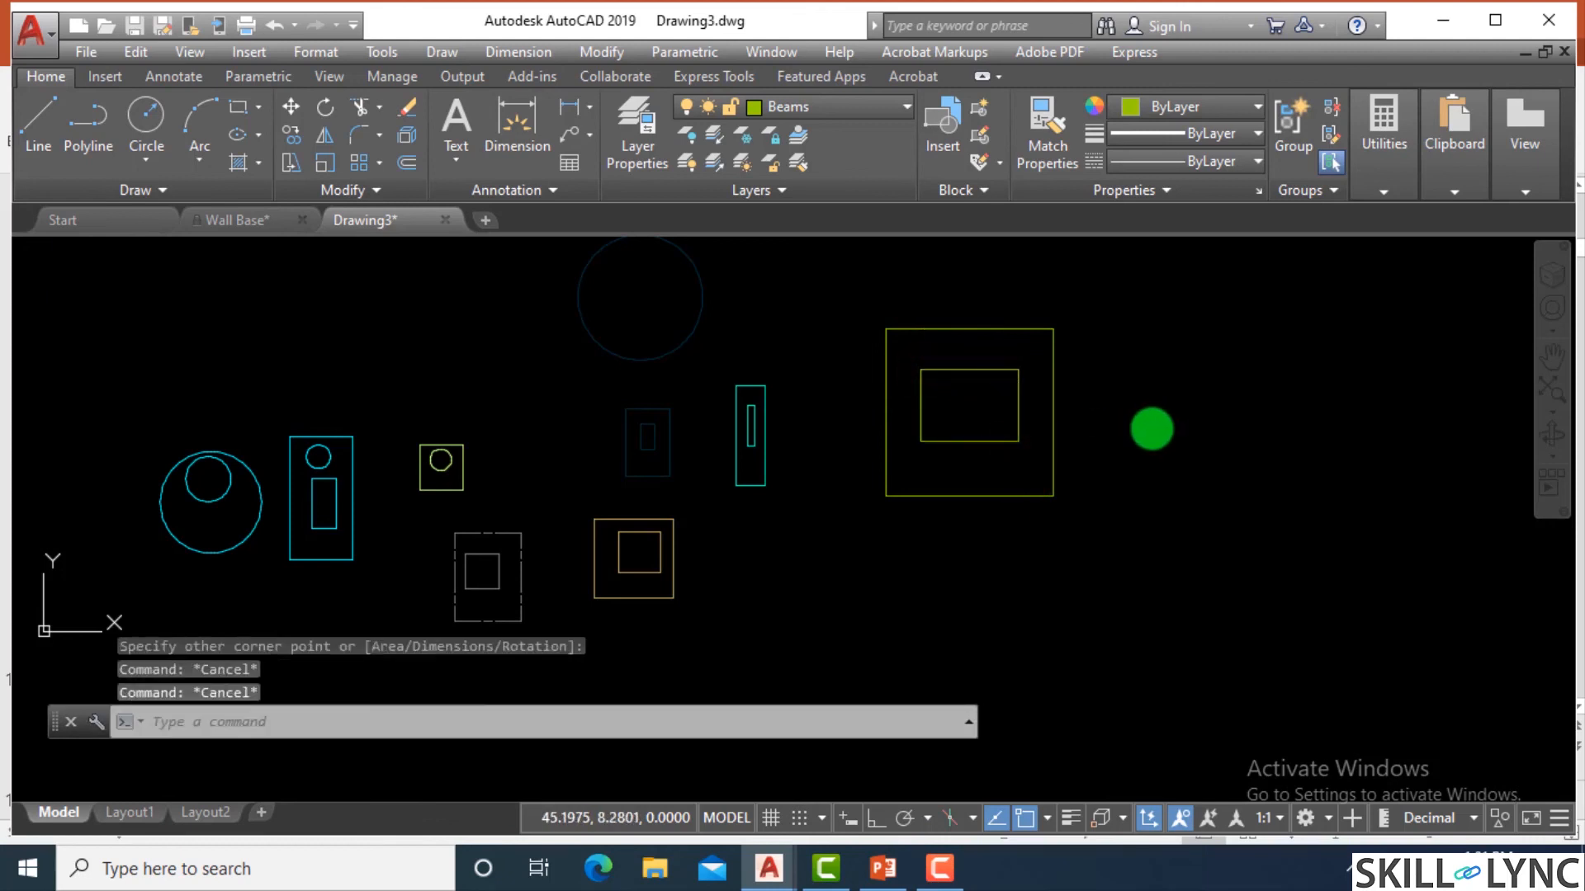
# Preview a single-sheet plot with the plot area set to a Window around the two nested Beams rectangles, and exit the preview.
pyautogui.hotkey('ctrl', 'p')
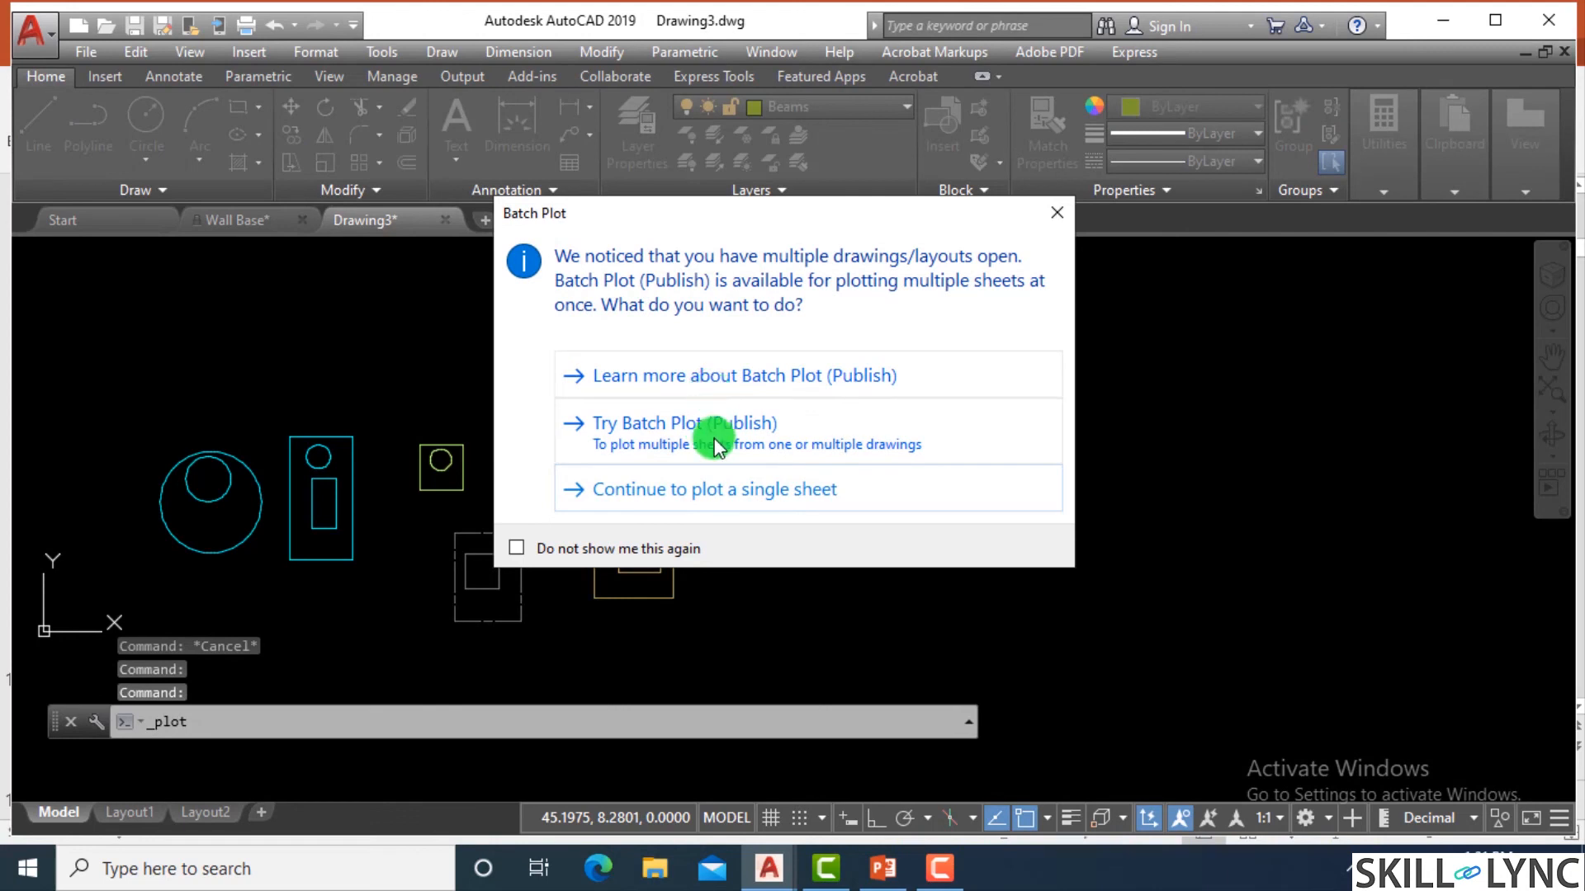
pyautogui.click(747, 490)
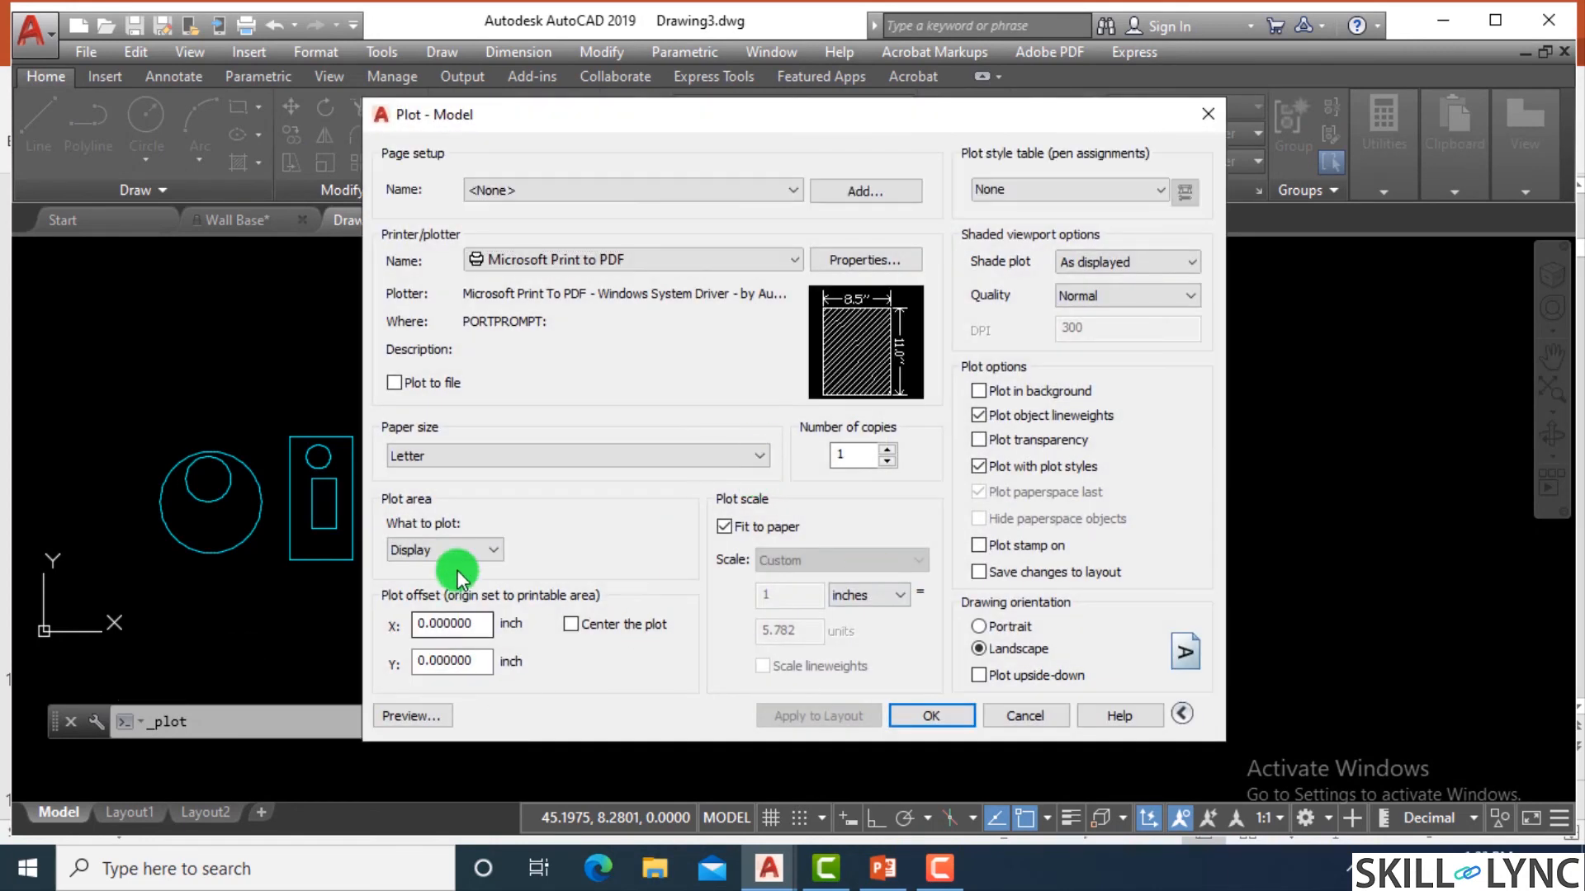
pyautogui.click(444, 550)
pyautogui.click(425, 616)
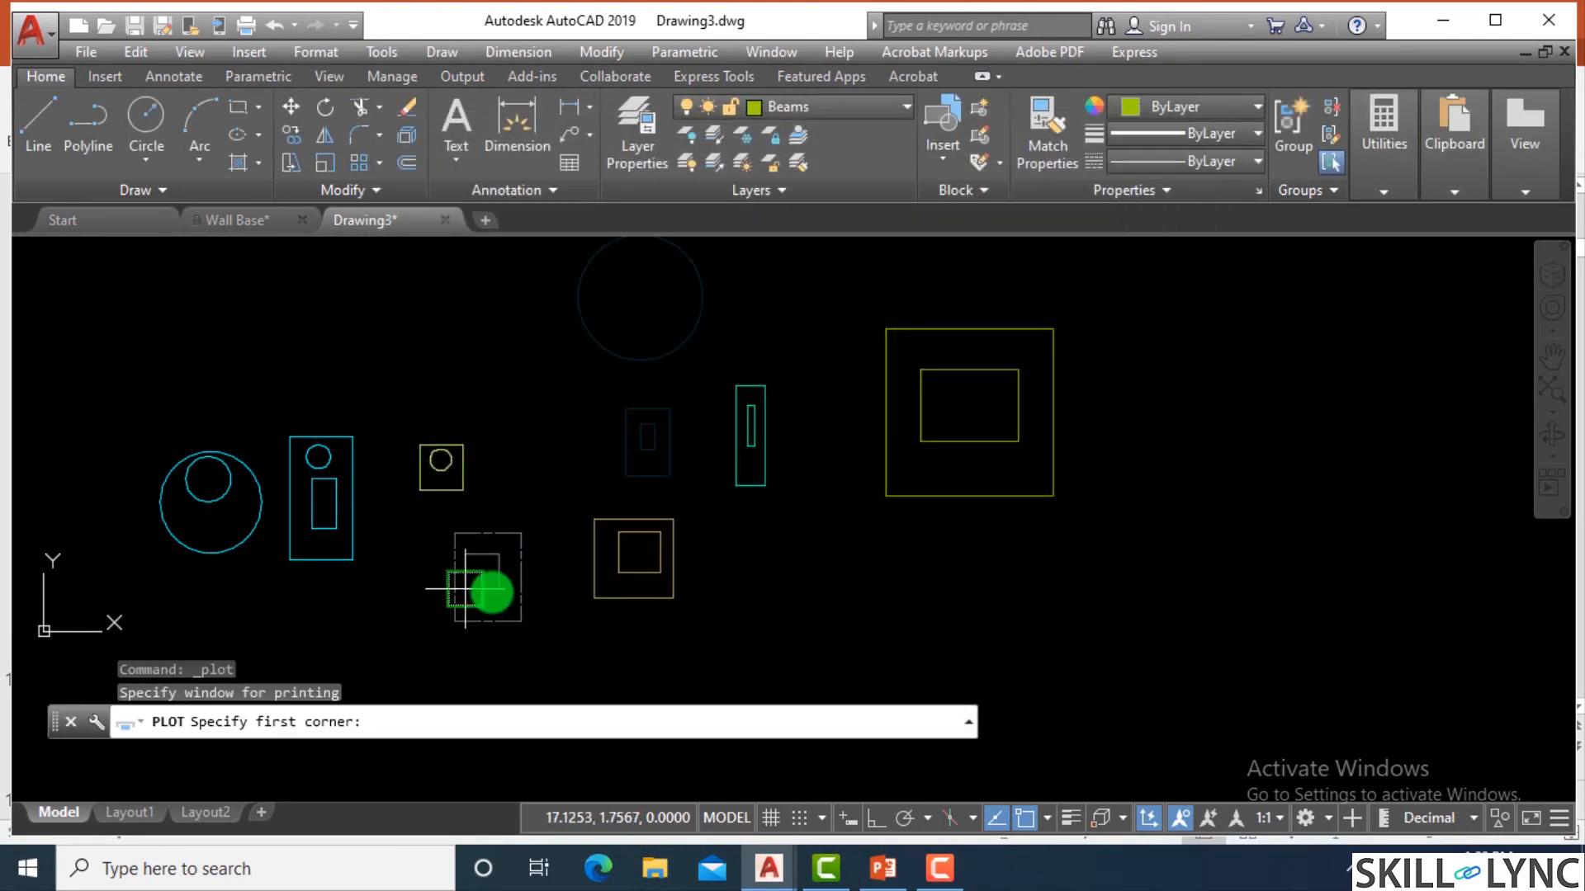
pyautogui.click(809, 270)
pyautogui.click(1139, 634)
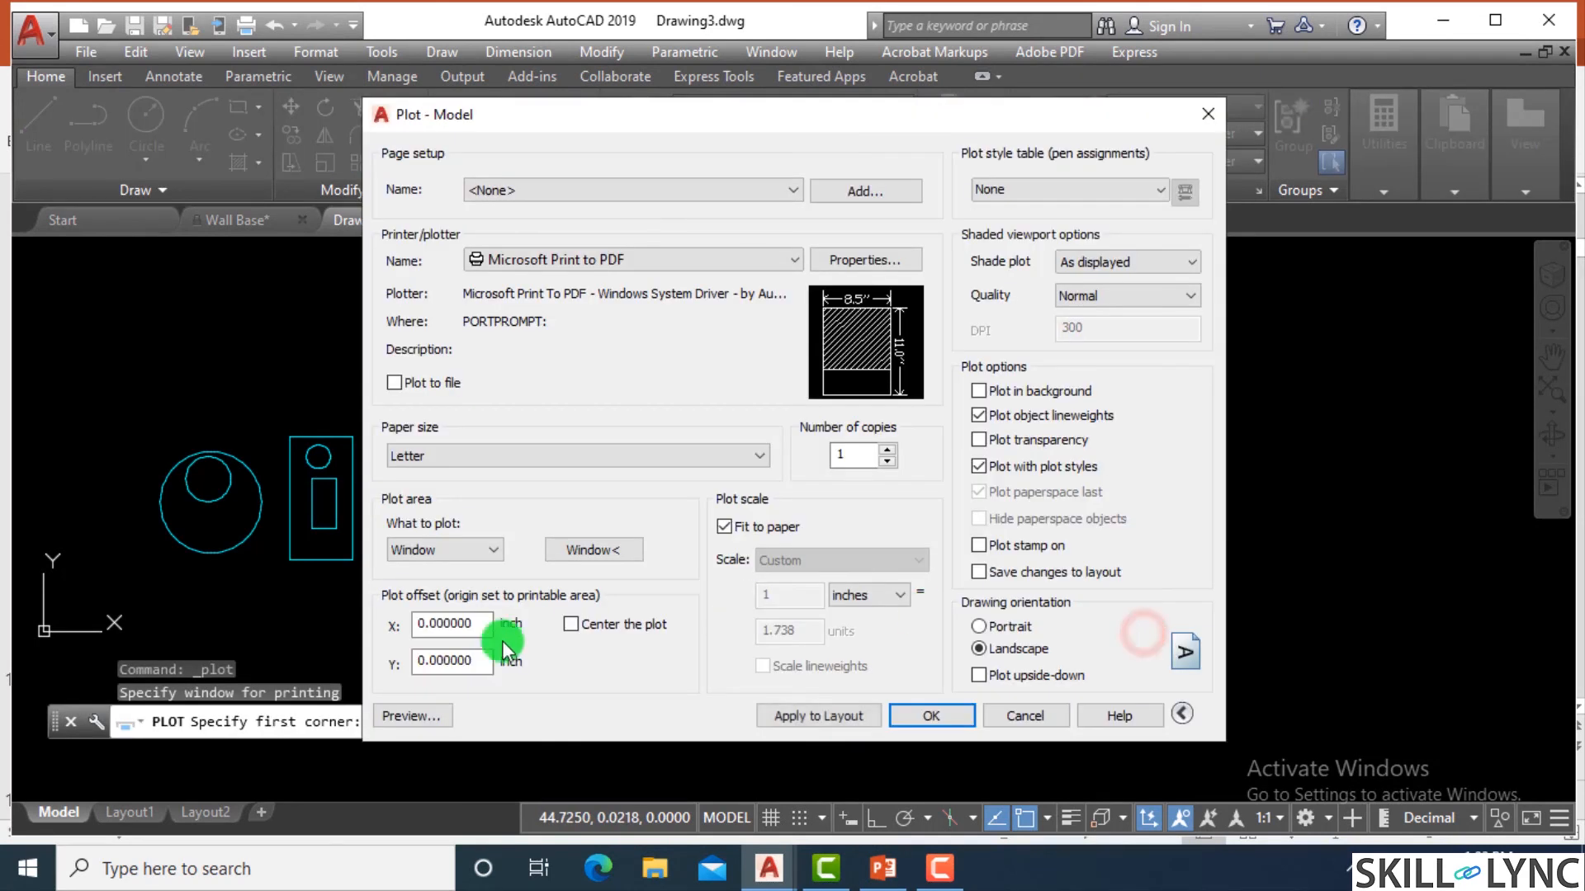
pyautogui.click(408, 718)
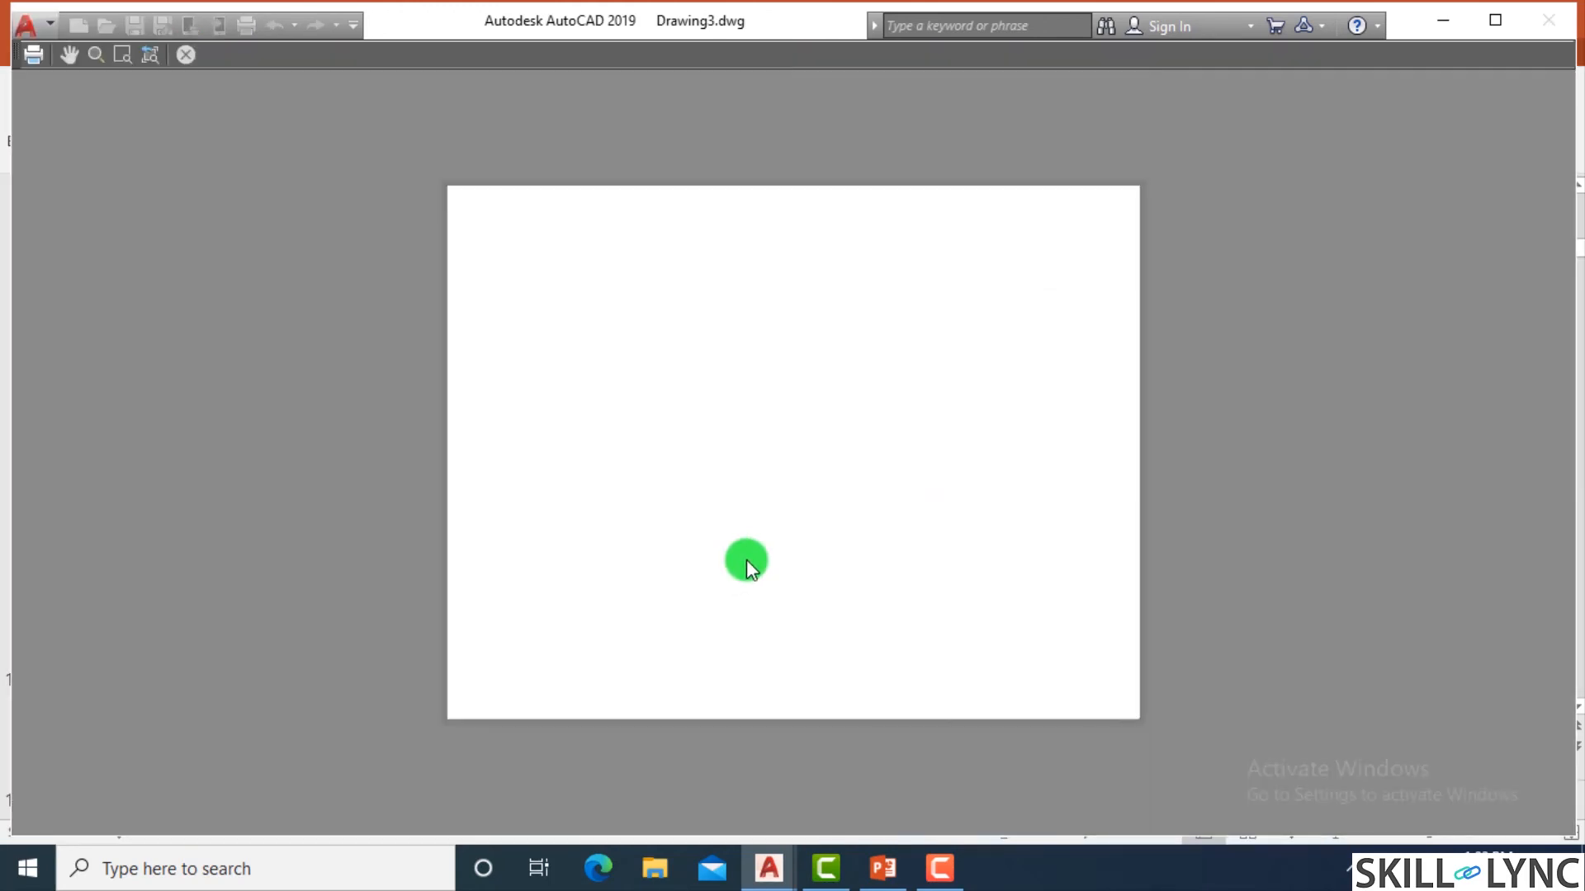
pyautogui.rightClick(813, 450)
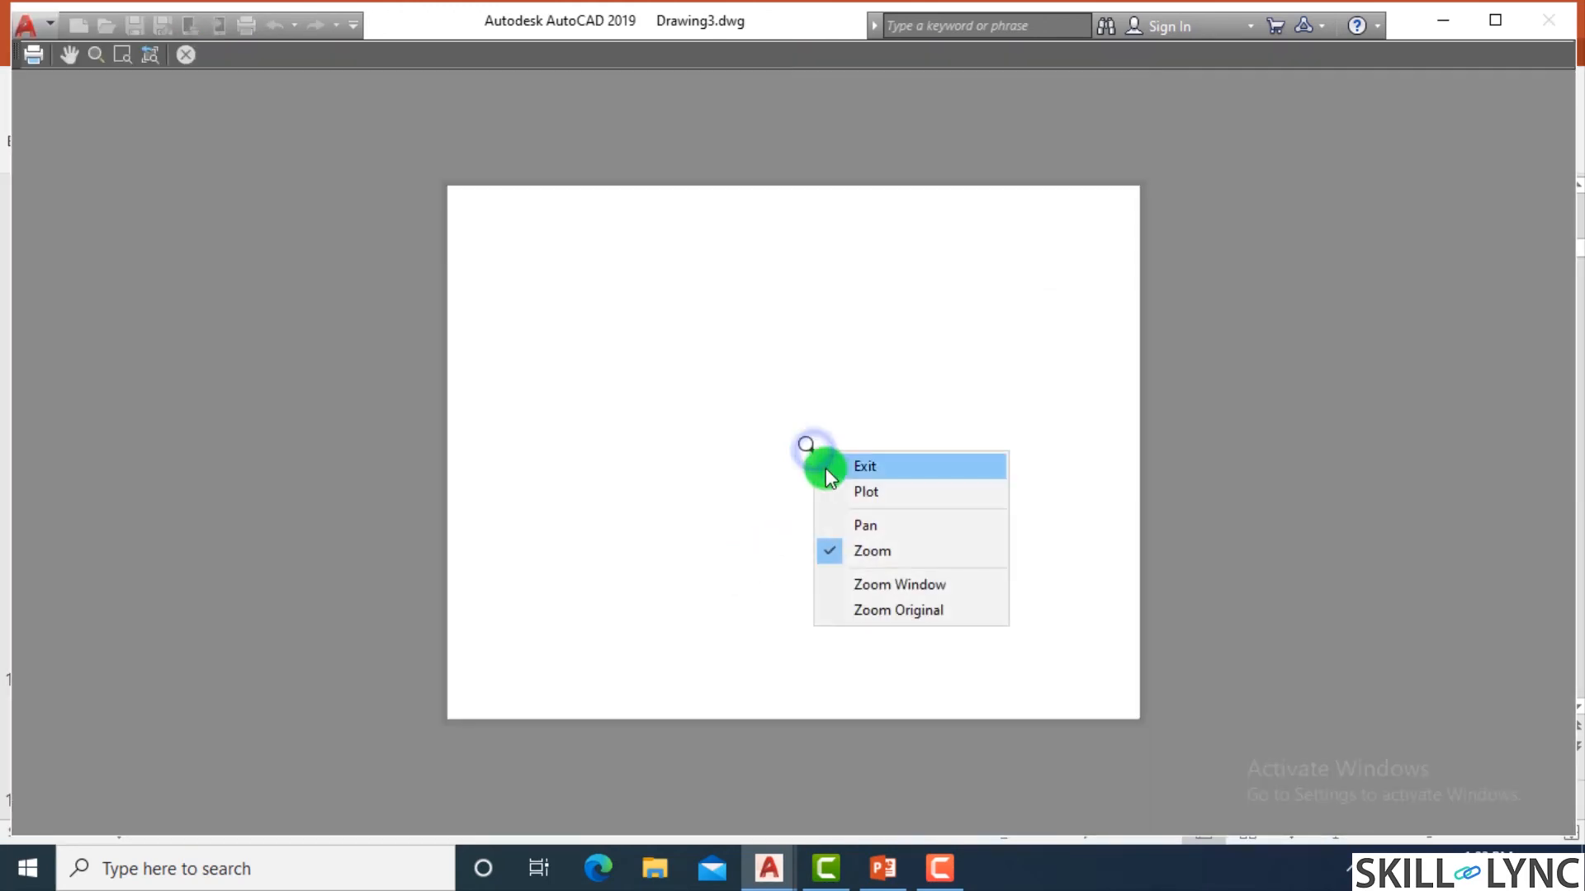
pyautogui.click(827, 464)
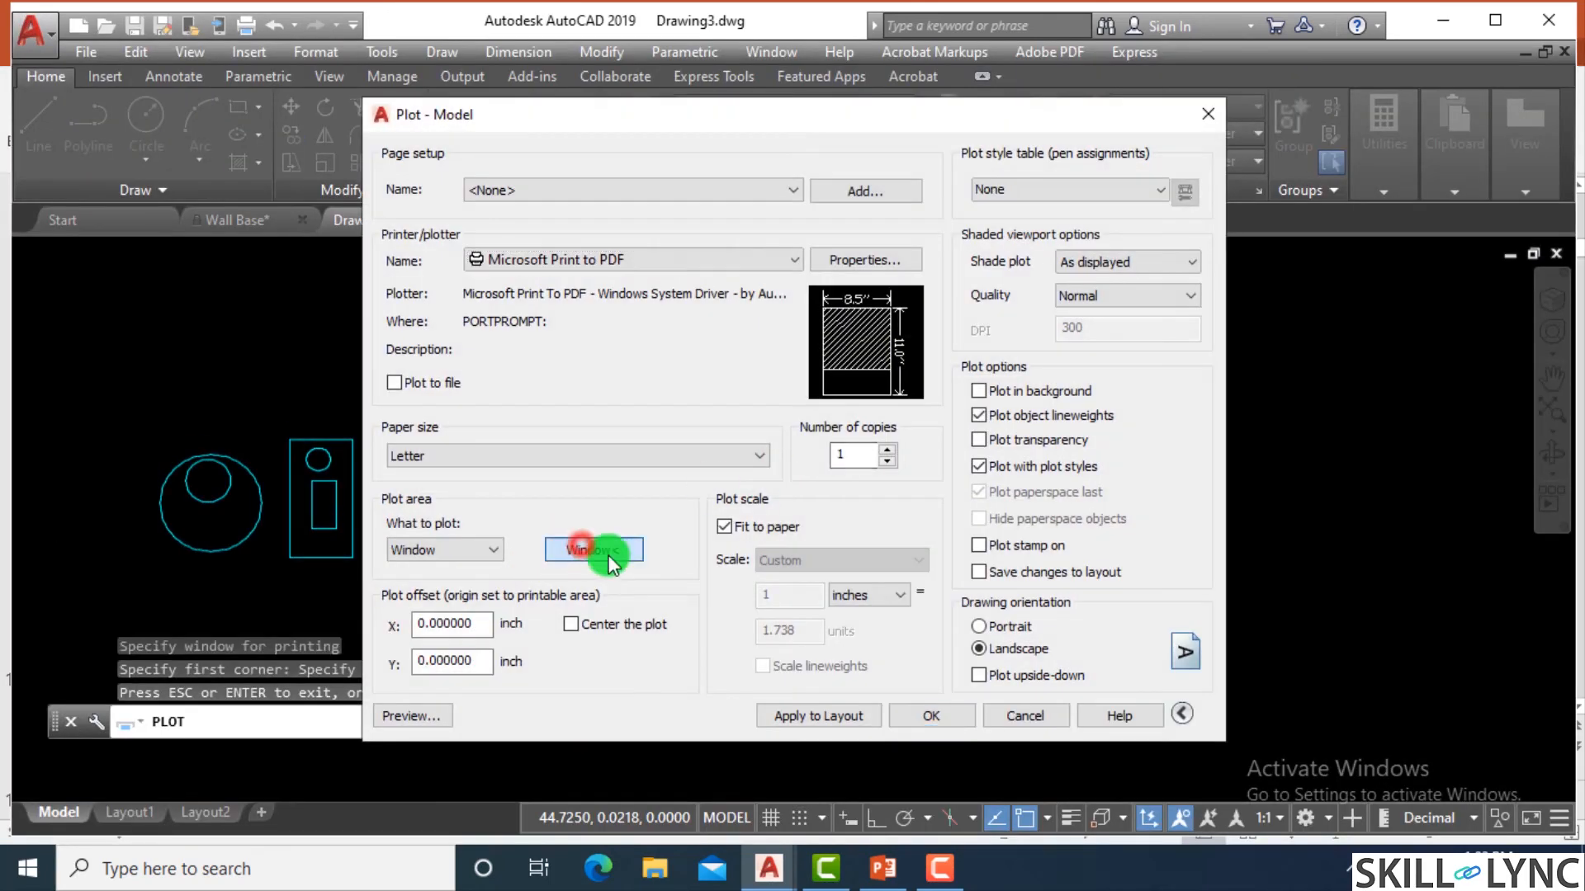
# Redefine the plot window to span the shapes on all layers, preview the plot, and cancel plotting.
pyautogui.click(601, 549)
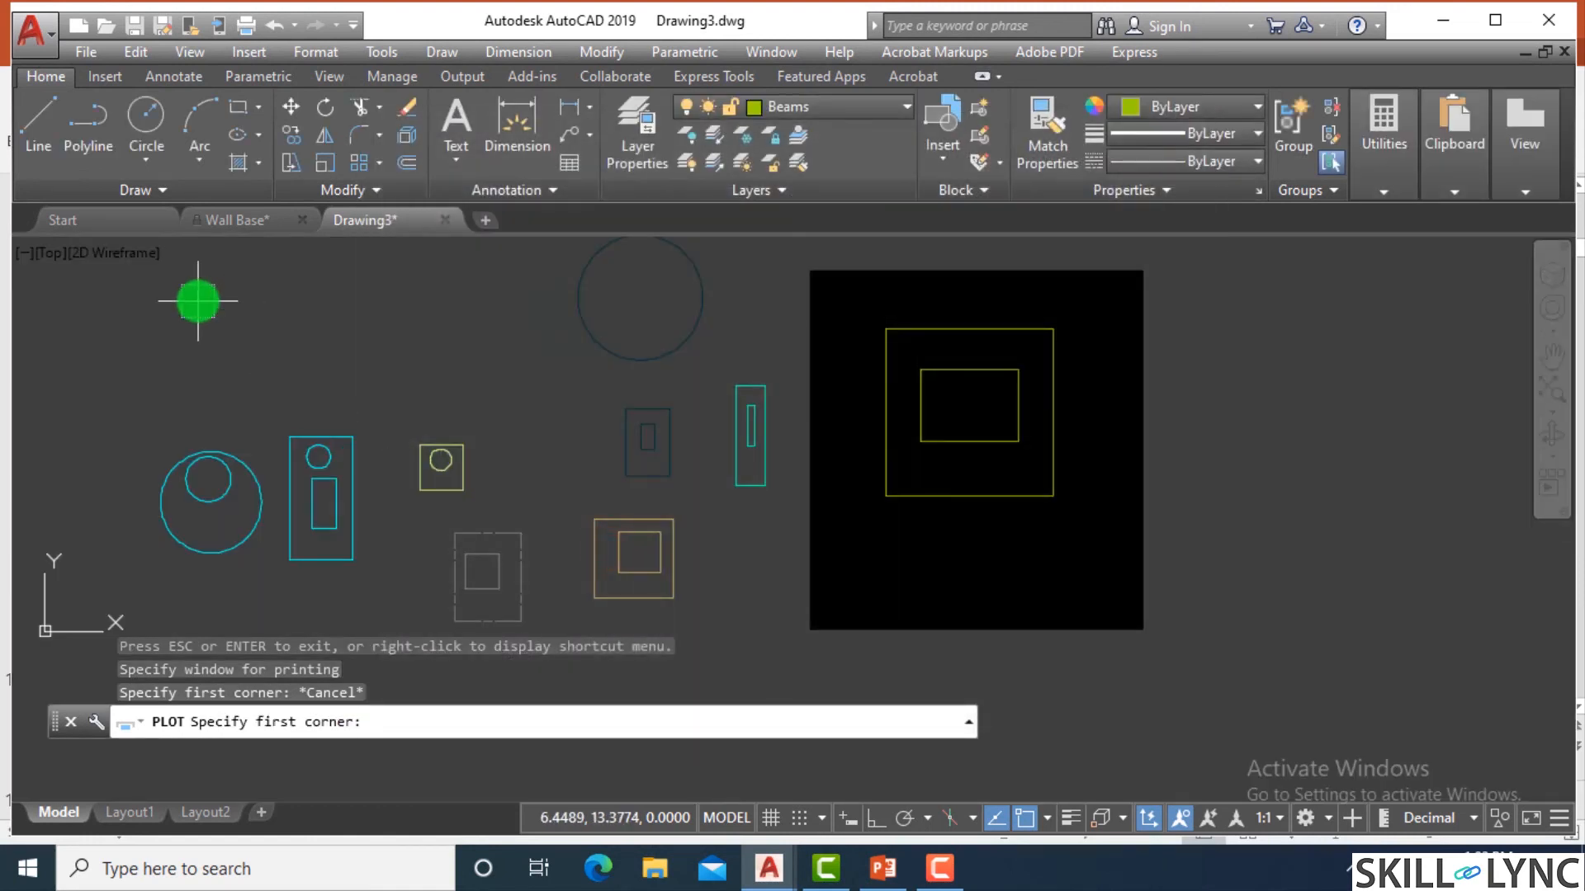
pyautogui.click(87, 280)
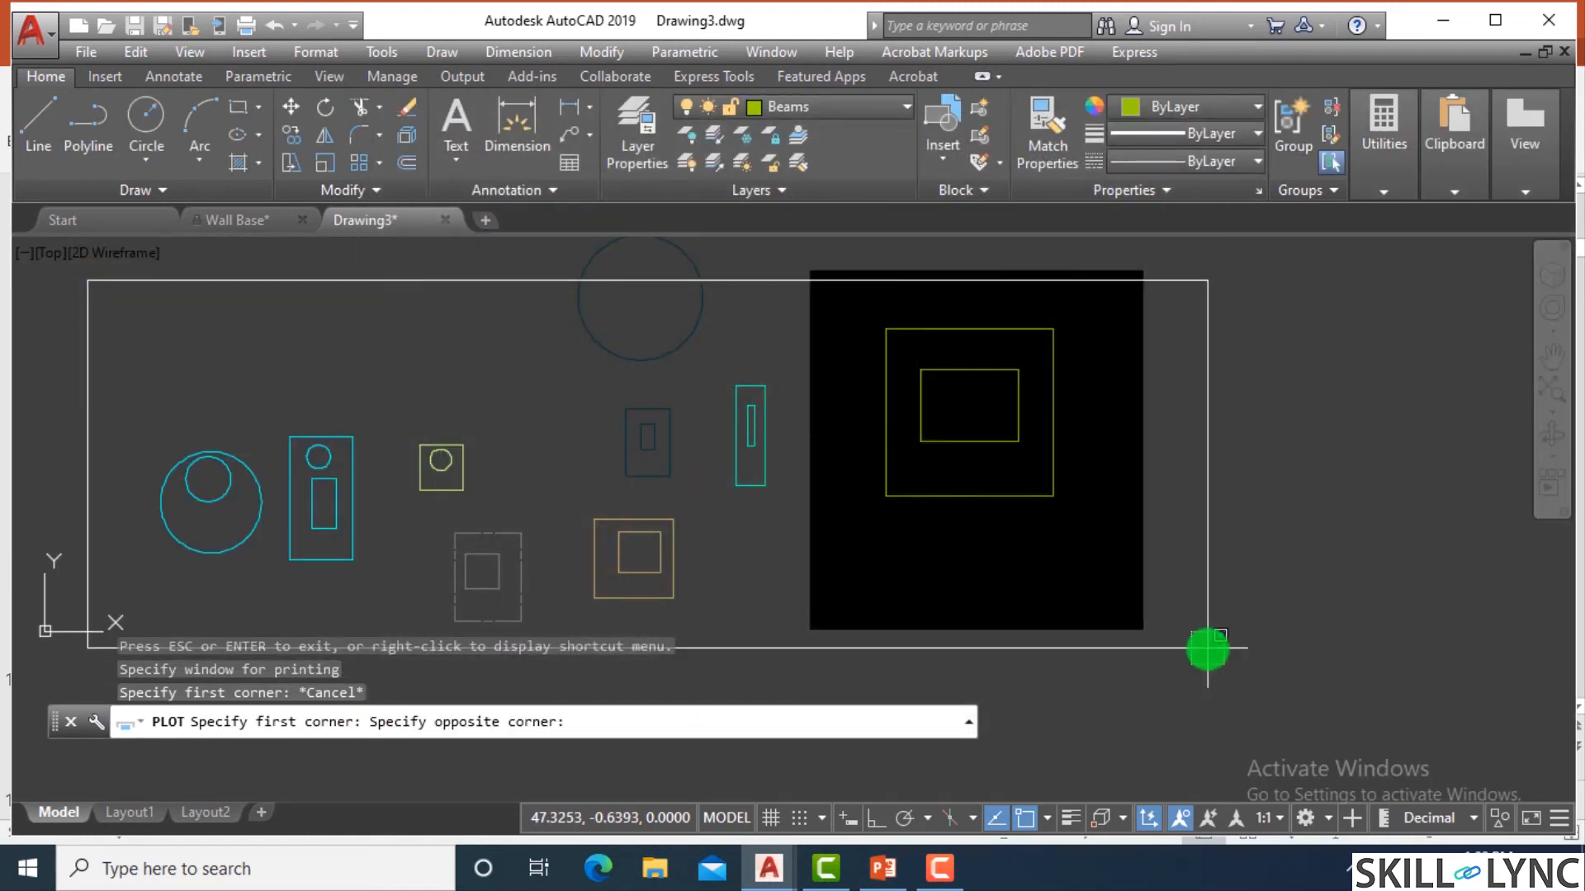
pyautogui.click(1204, 647)
pyautogui.click(415, 717)
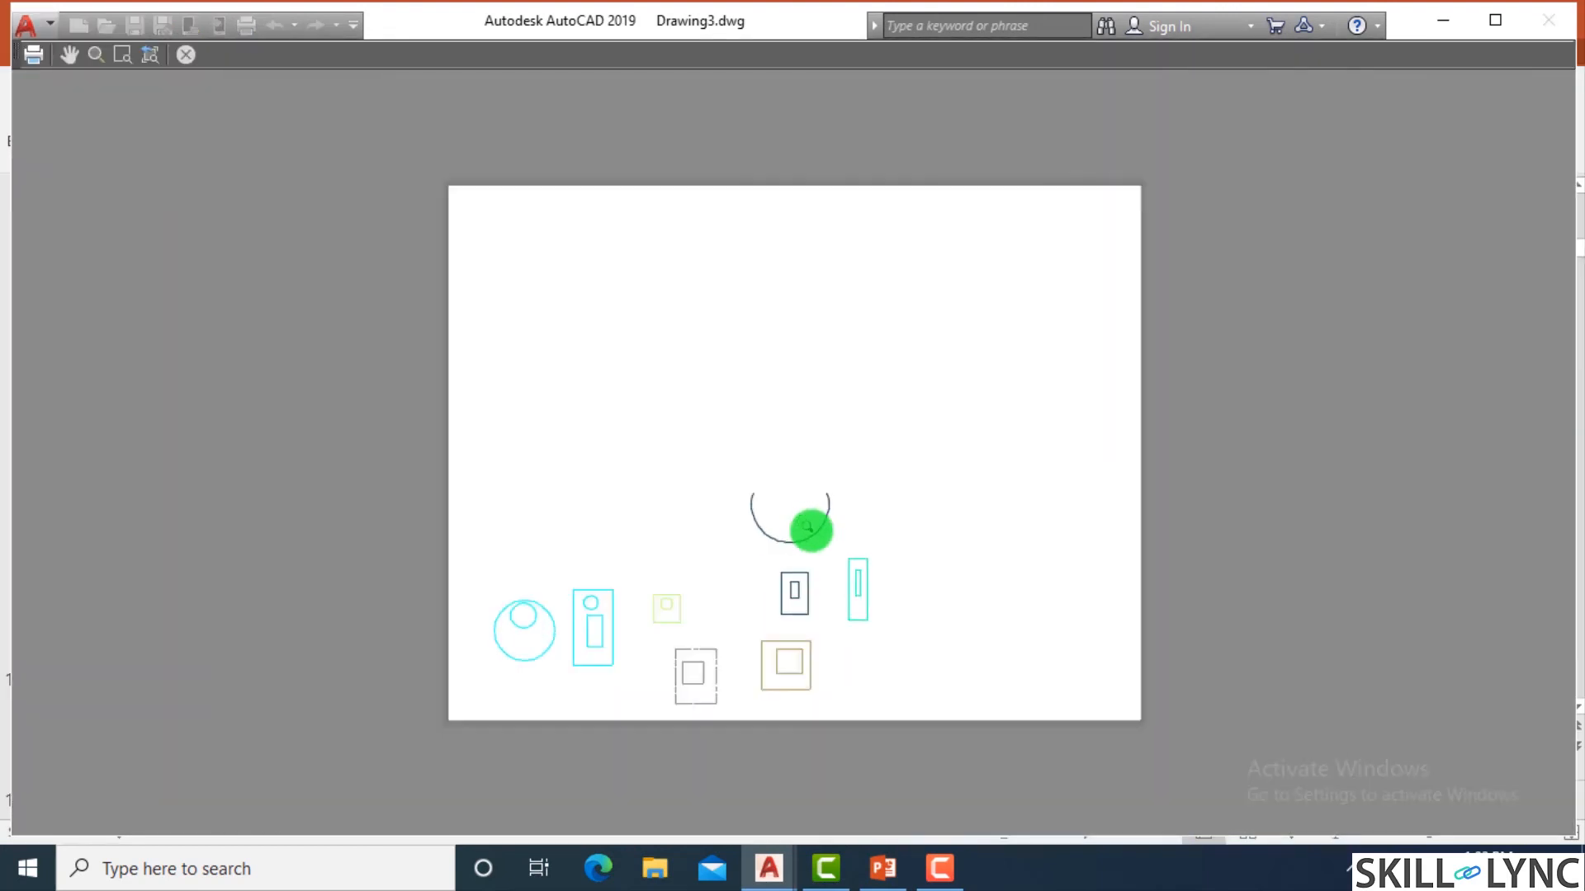
pyautogui.rightClick(808, 527)
pyautogui.click(865, 540)
pyautogui.press('Escape')
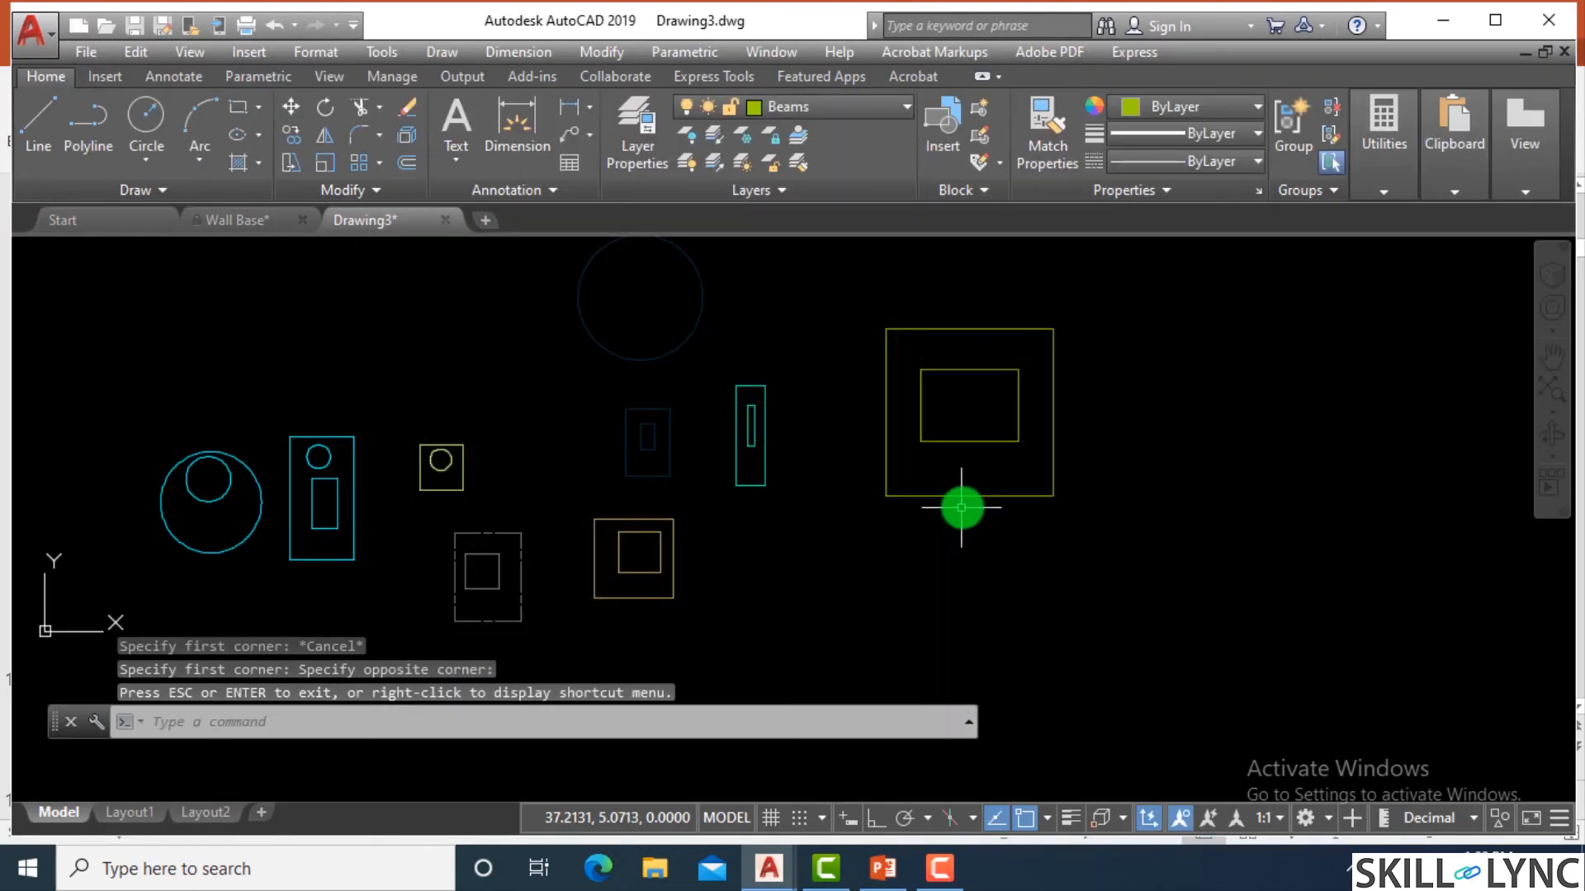
# Turn plotting back on for the Beams layer and close the Layer Properties Manager.
pyautogui.press('Escape')
pyautogui.write('la')
pyautogui.press('Return')
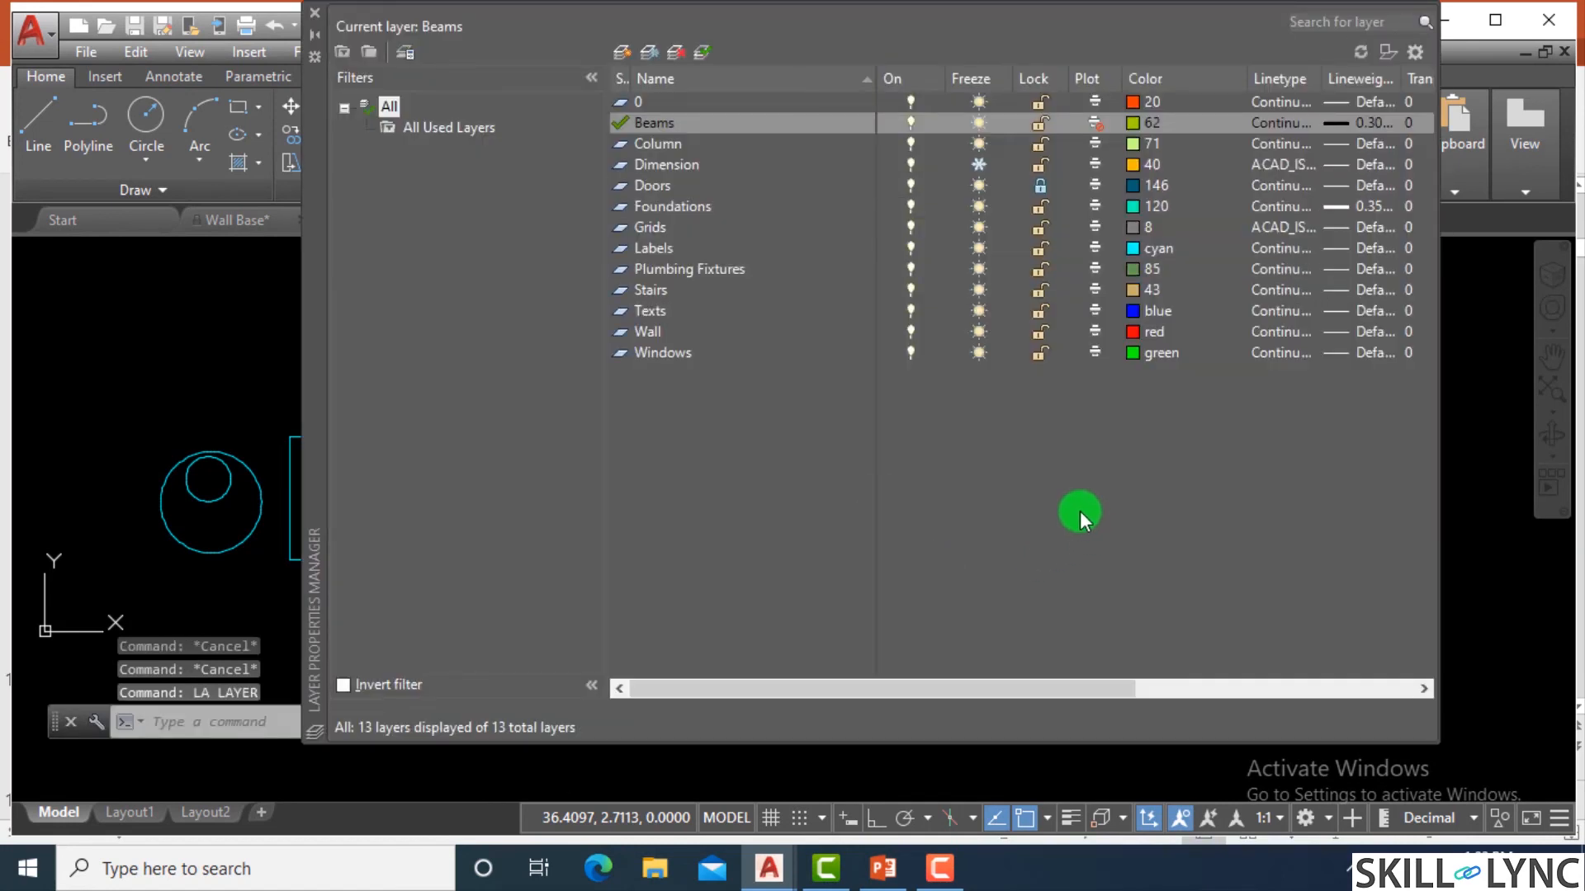
pyautogui.click(1095, 126)
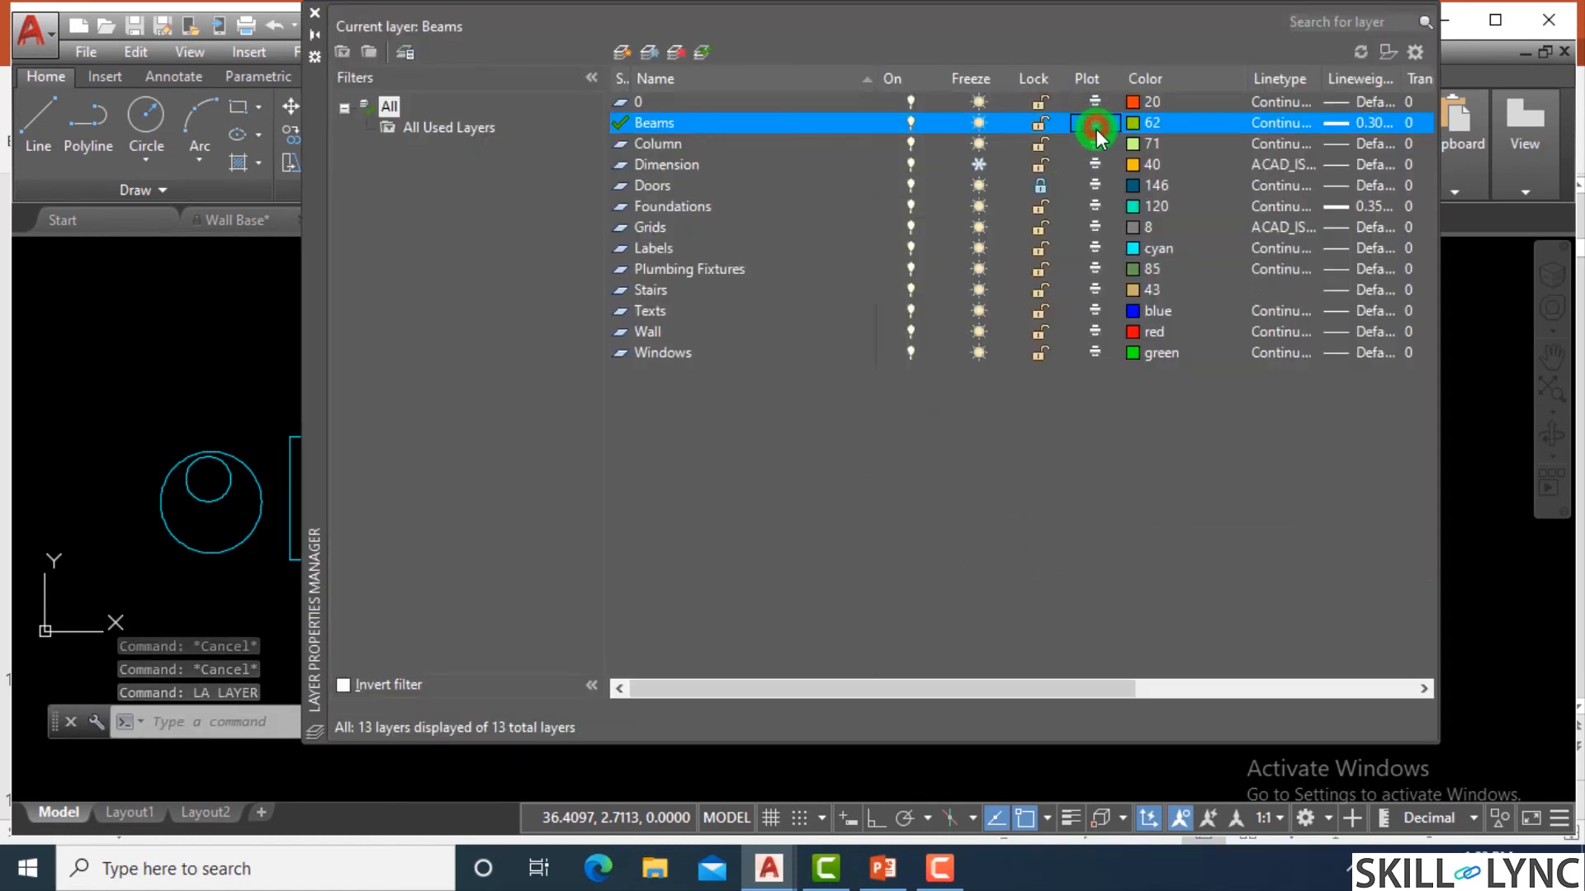
pyautogui.click(315, 13)
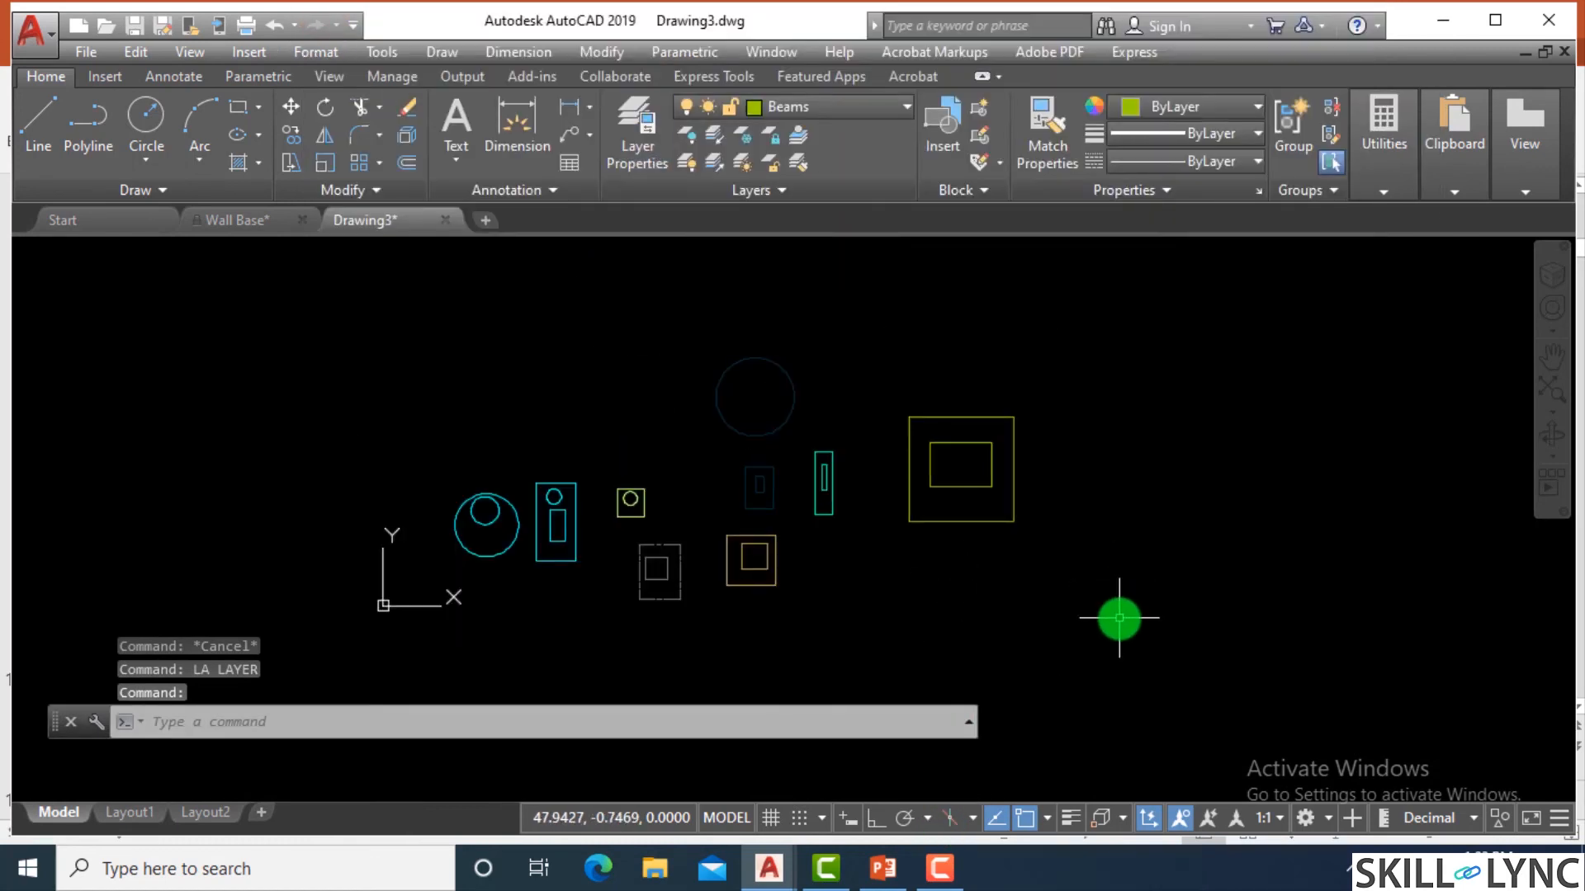
# Reopen the Layer Properties Manager.
pyautogui.write('la')
pyautogui.press('Return')
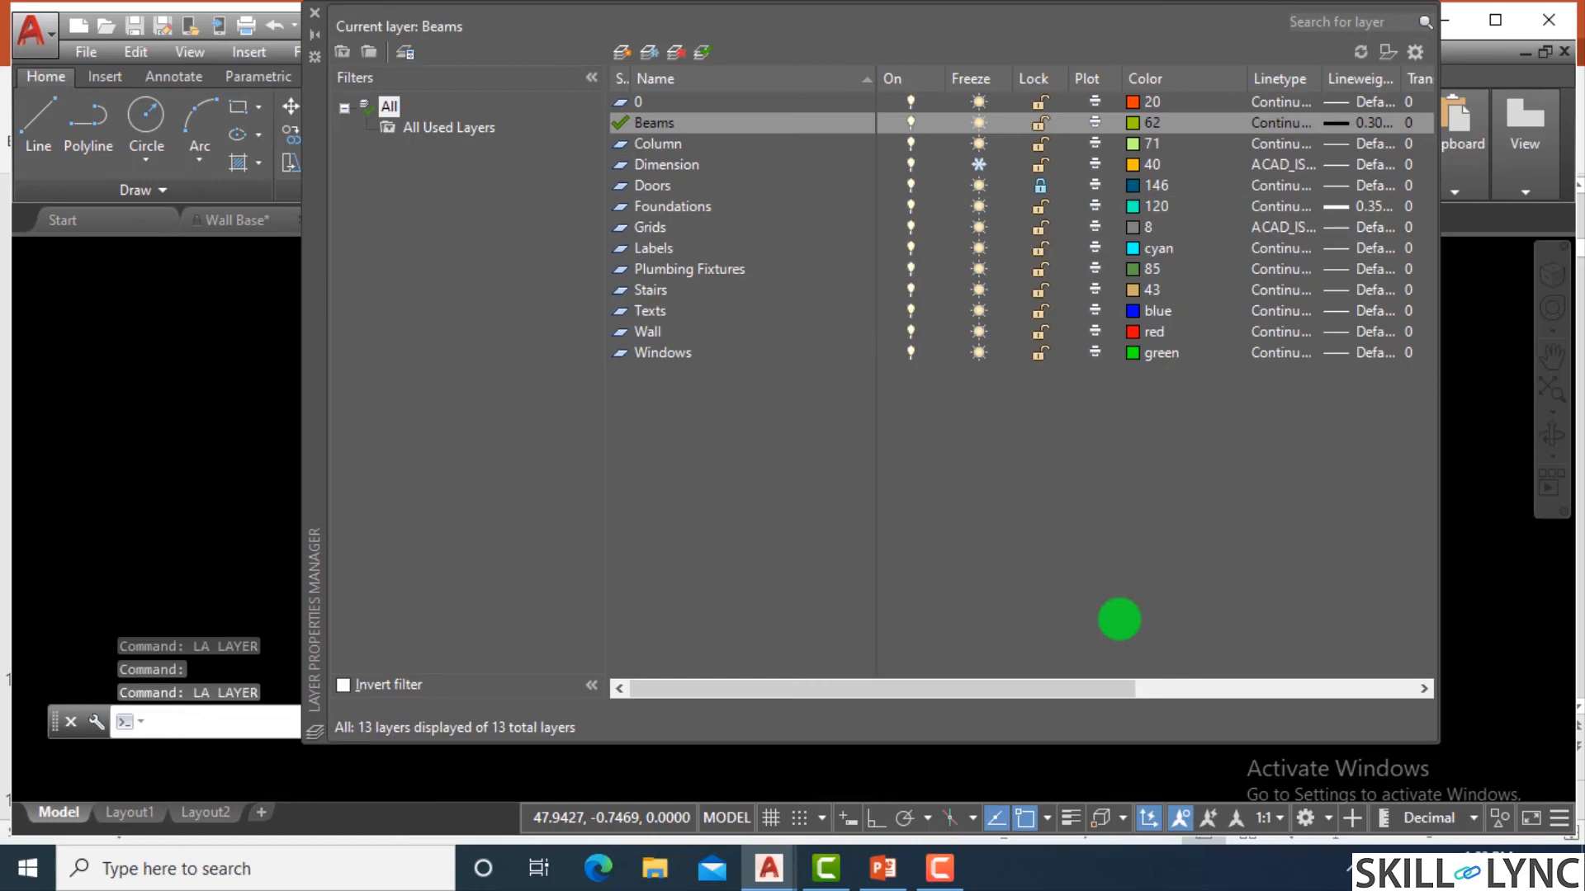